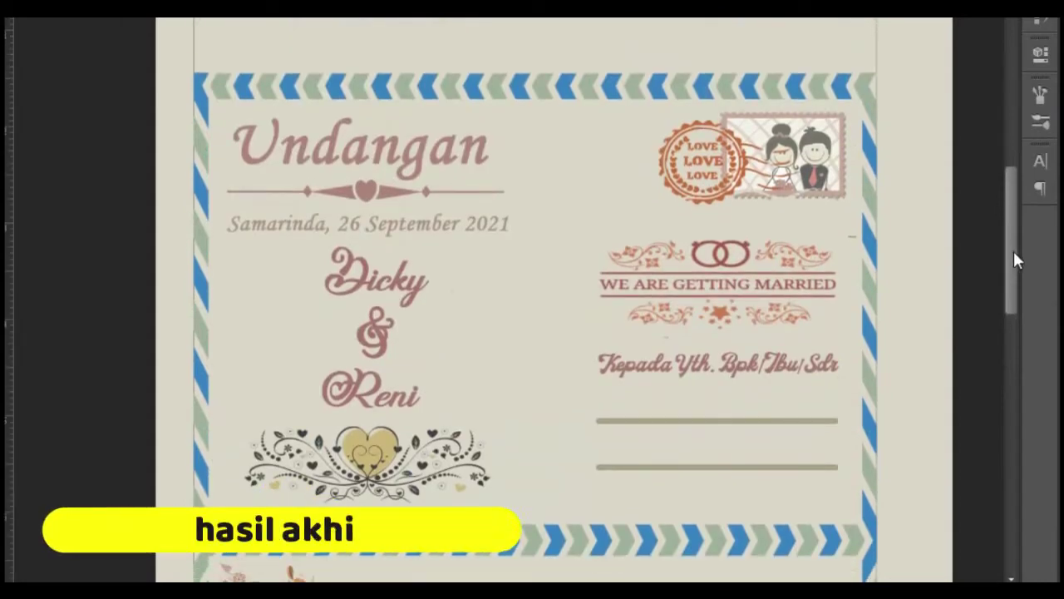
Scroll through the finished invitation's front, inner wording and location map pages.
{"action": "mouse_move", "coordinate": [1013, 250]}
{"action": "left_mouse_down"}
{"action": "mouse_move", "coordinate": [1025, 374]}
{"action": "mouse_move", "coordinate": [1017, 252]}
{"action": "left_mouse_up"}
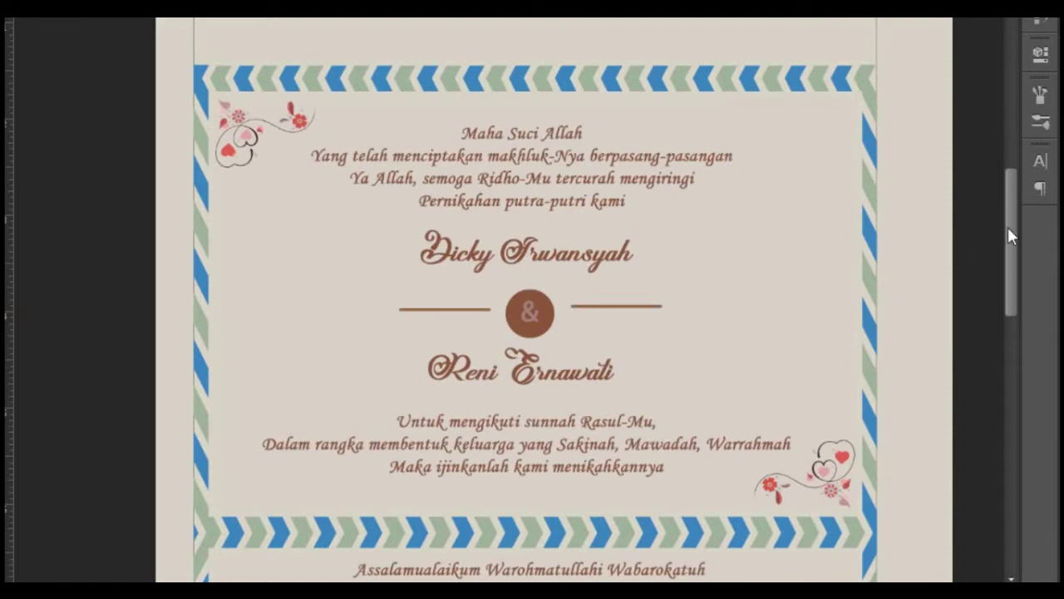
{"action": "mouse_move", "coordinate": [1008, 230]}
{"action": "left_mouse_down"}
{"action": "mouse_move", "coordinate": [1008, 350]}
{"action": "mouse_move", "coordinate": [1008, 336]}
{"action": "left_mouse_up"}
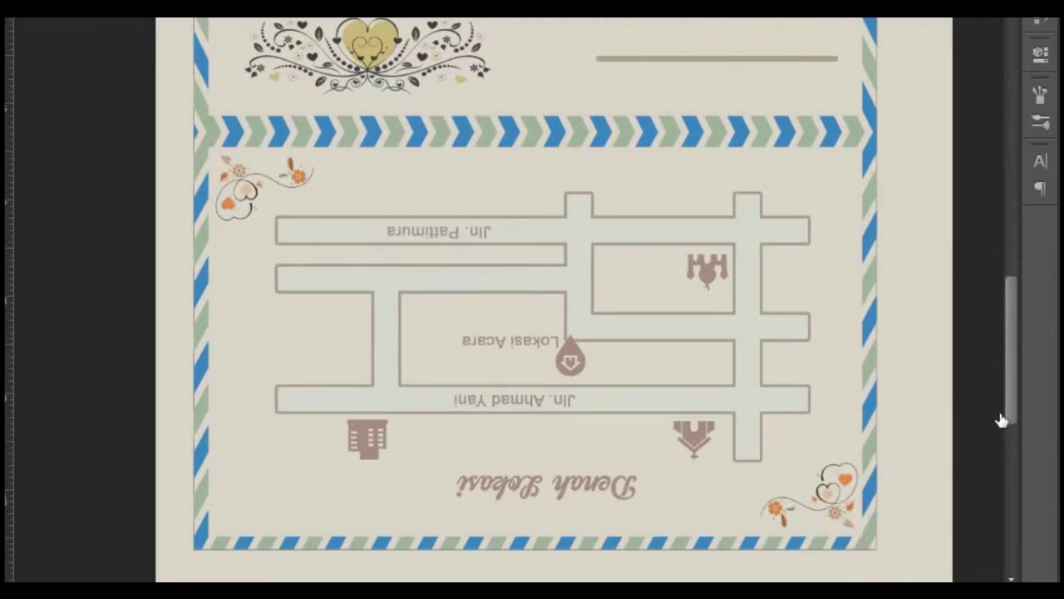
{"action": "left_click_drag", "start_coordinate": [1008, 394], "coordinate": [1006, 301]}
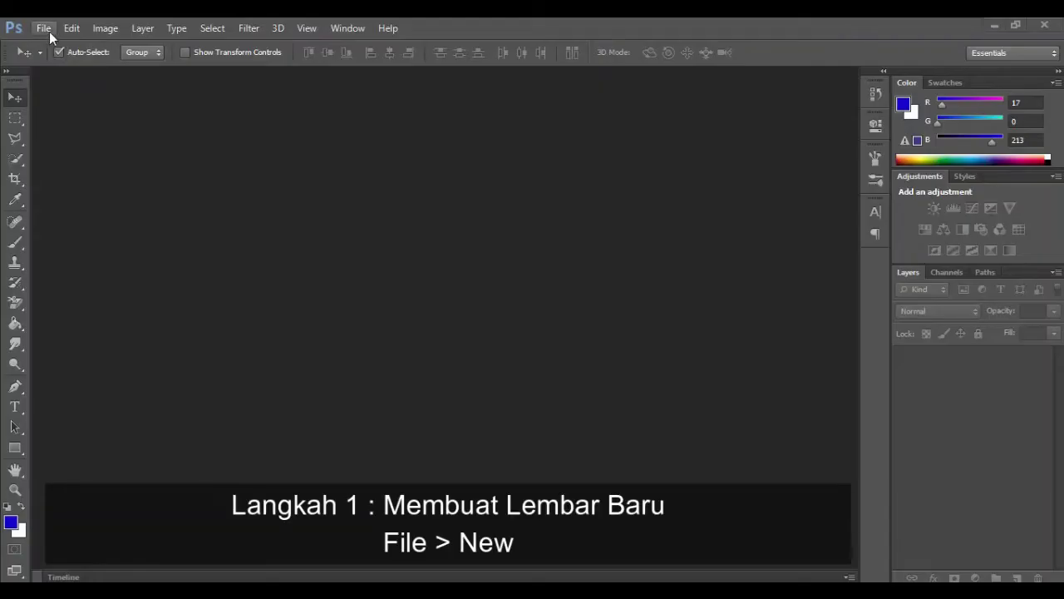
Create a new document 'undangan' using the International Paper A4 preset (210×297 mm, 300 ppi).
{"action": "left_click", "coordinate": [43, 28]}
{"action": "left_click", "coordinate": [50, 43]}
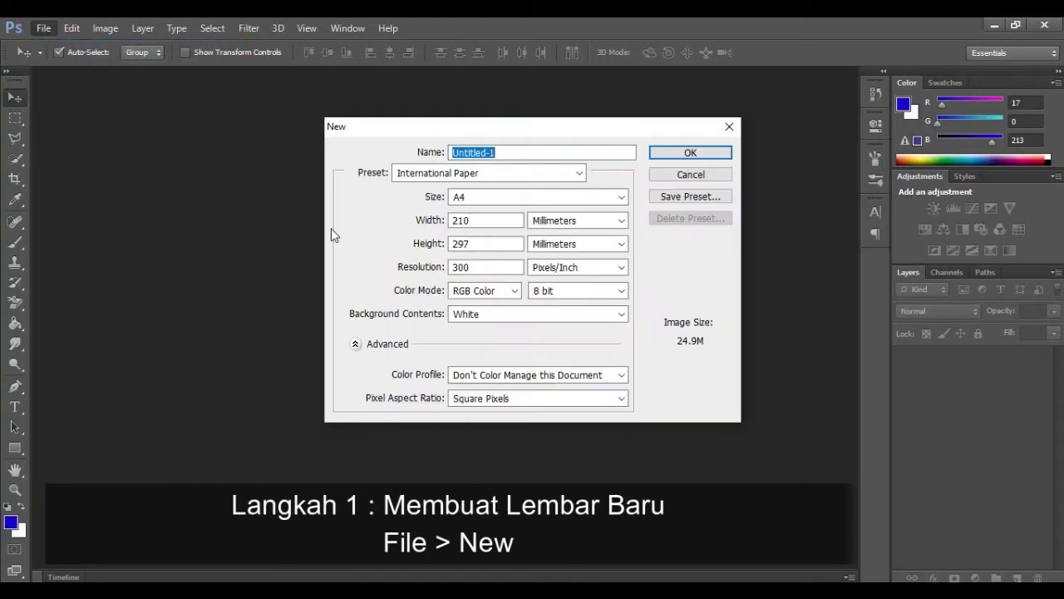
{"action": "type", "text": "undangan"}
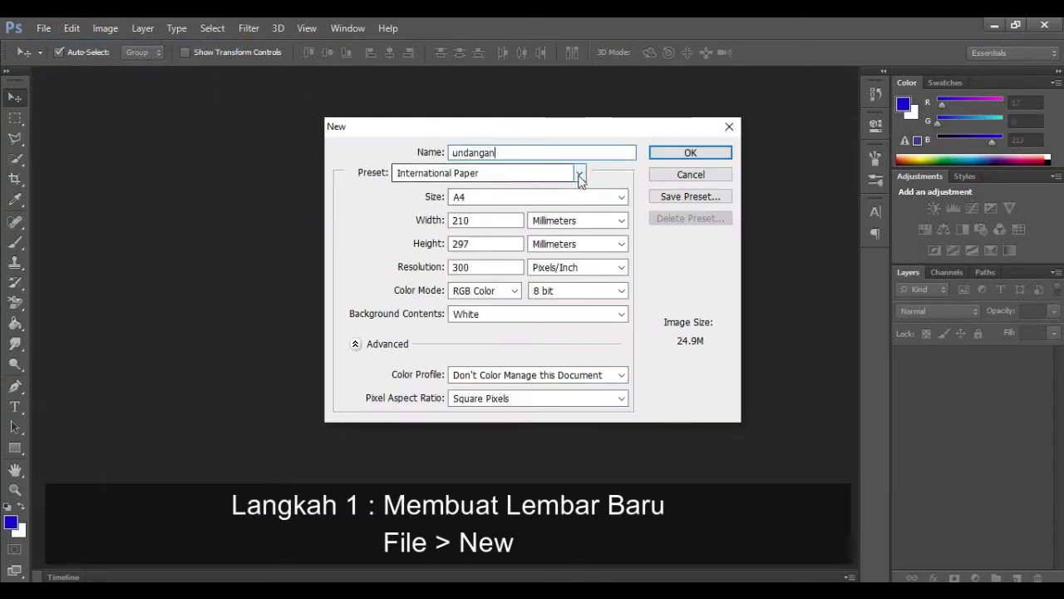
{"action": "left_click", "coordinate": [575, 173]}
{"action": "left_click", "coordinate": [537, 240]}
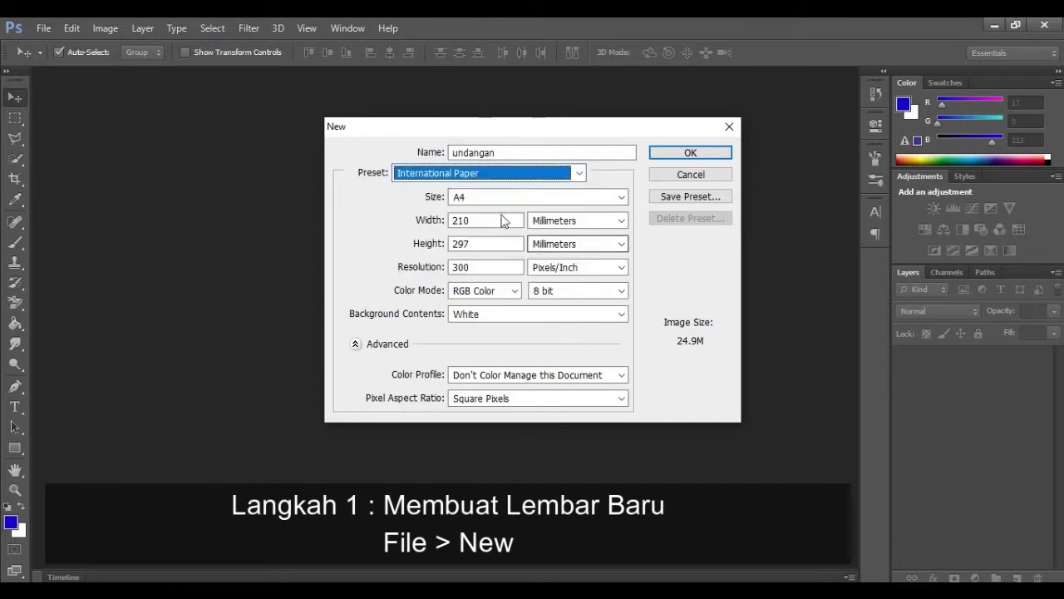
{"action": "left_click", "coordinate": [712, 152]}
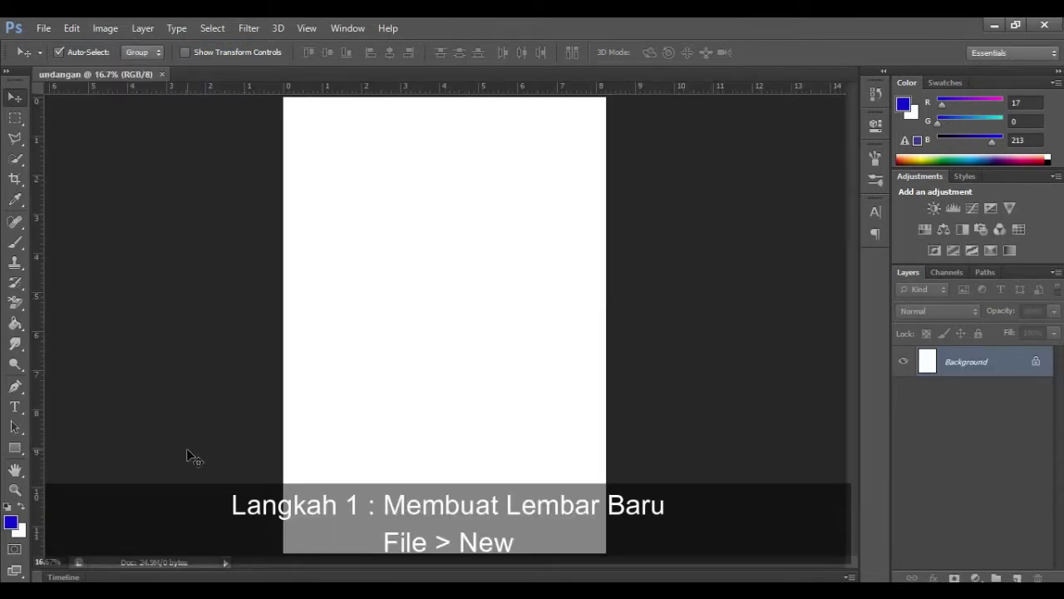
Zoom in on the blank page, then return to the Move tool.
{"action": "left_click", "coordinate": [15, 490]}
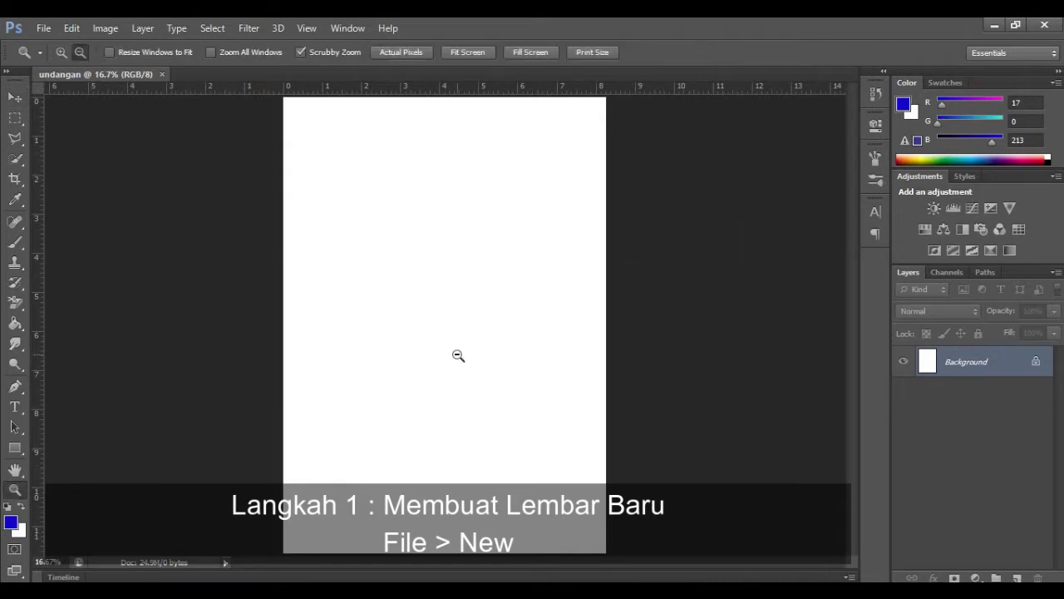
{"action": "left_click", "coordinate": [391, 238]}
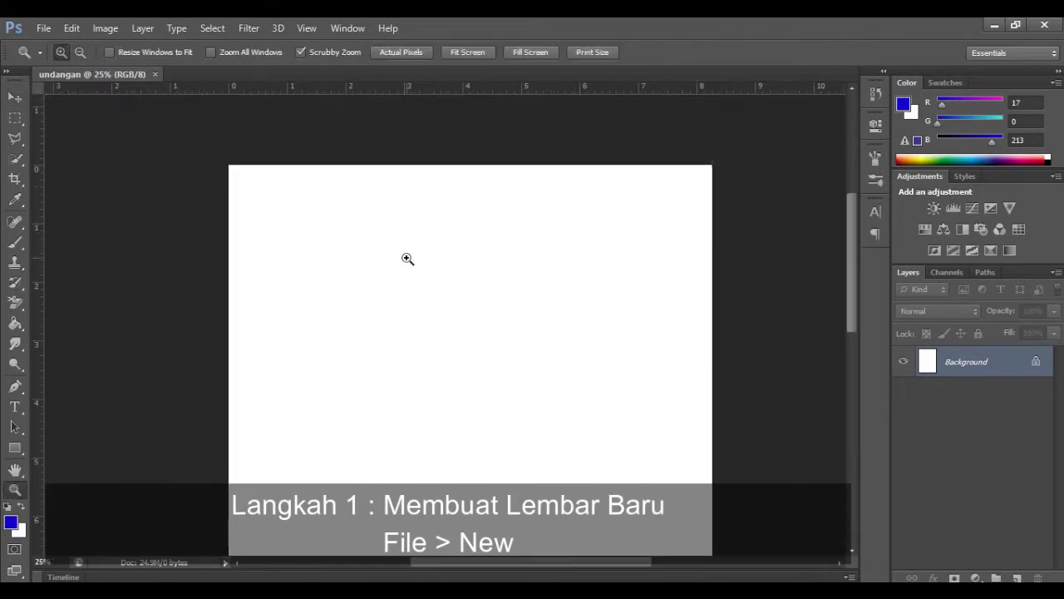
{"action": "scroll", "coordinate": [407, 259], "scroll_direction": "up", "scroll_amount": 1}
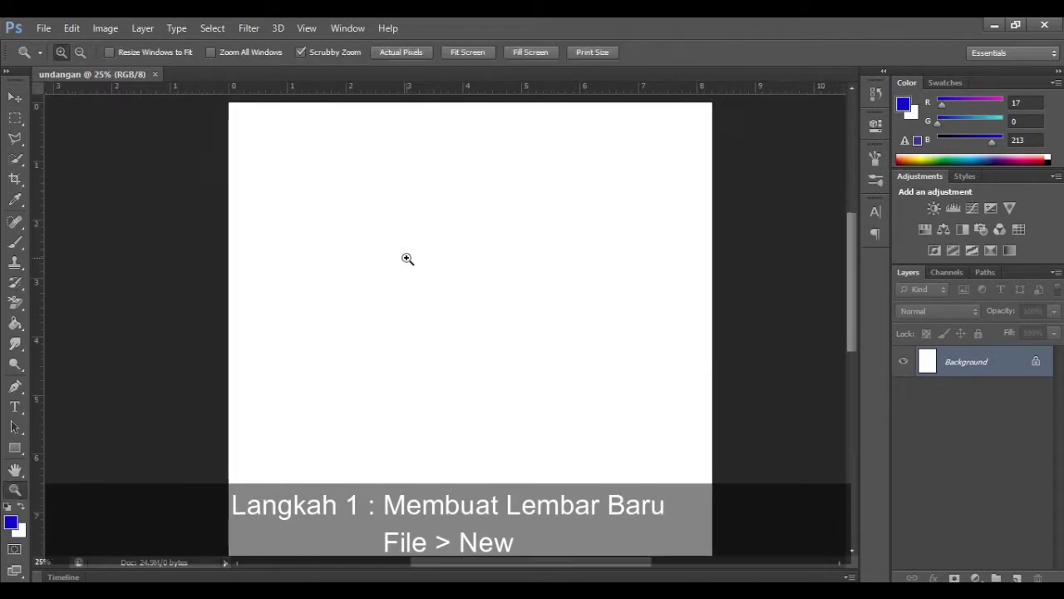
{"action": "left_click", "coordinate": [15, 97]}
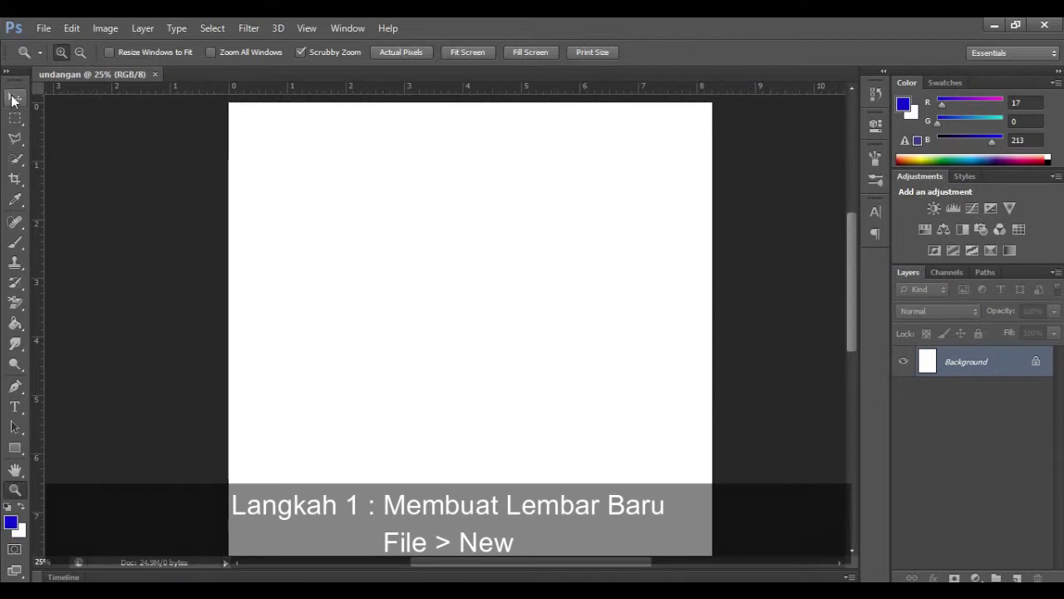
Add a horizontal guide and a vertical guide, each at 1 cm.
{"action": "left_click", "coordinate": [307, 27]}
{"action": "left_click", "coordinate": [340, 369]}
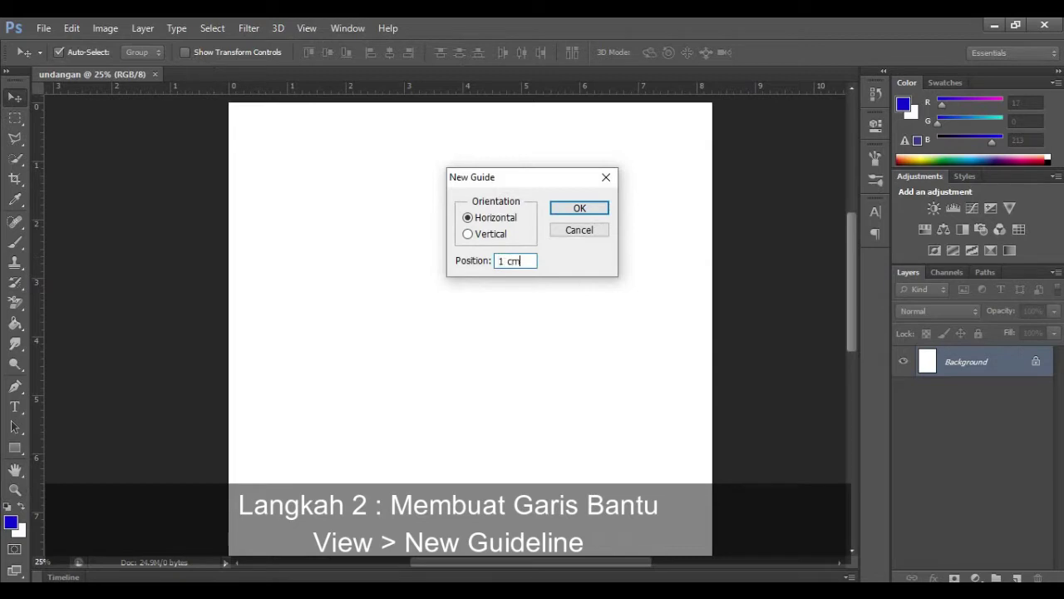
{"action": "left_click", "coordinate": [573, 209]}
{"action": "left_click", "coordinate": [307, 28]}
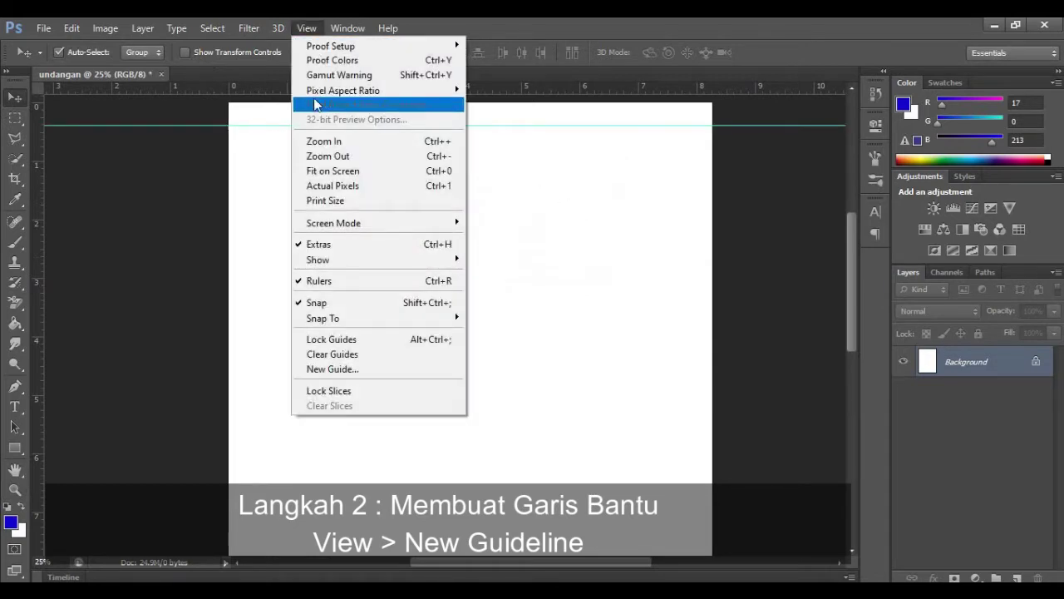
{"action": "left_click", "coordinate": [328, 369]}
{"action": "left_click", "coordinate": [468, 234]}
{"action": "type", "text": "1"}
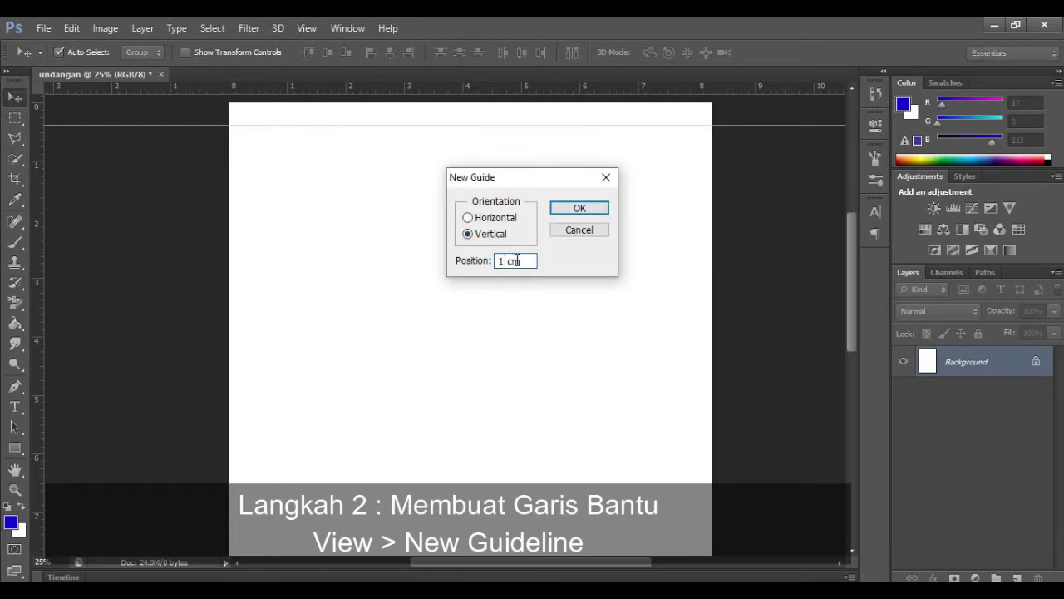
{"action": "key", "text": "Return"}
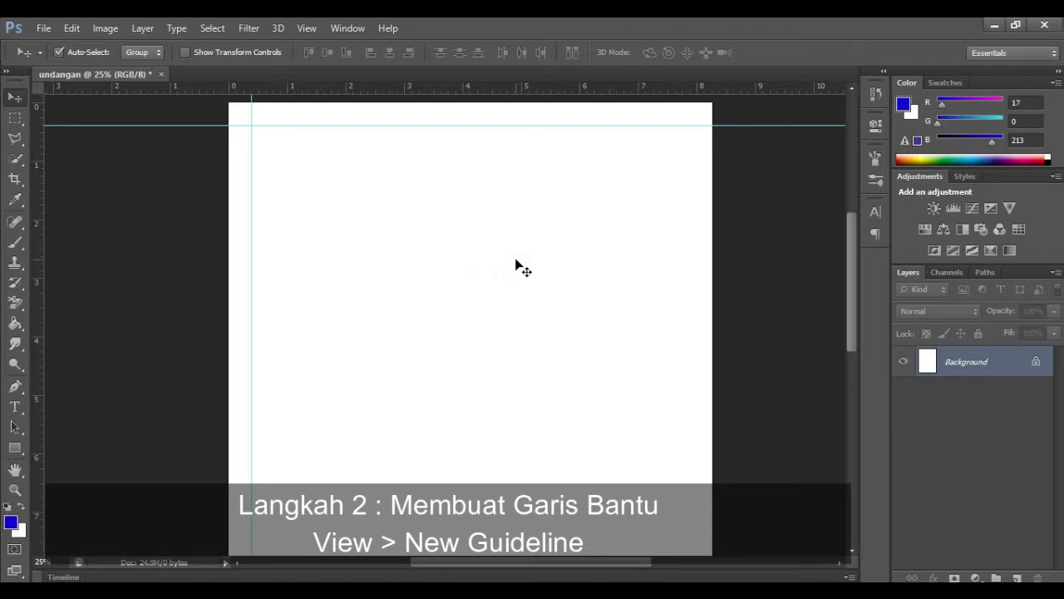
Add a vertical guide near the right edge and a horizontal guide at 4 cm.
{"action": "left_click", "coordinate": [307, 28]}
{"action": "left_click", "coordinate": [355, 366]}
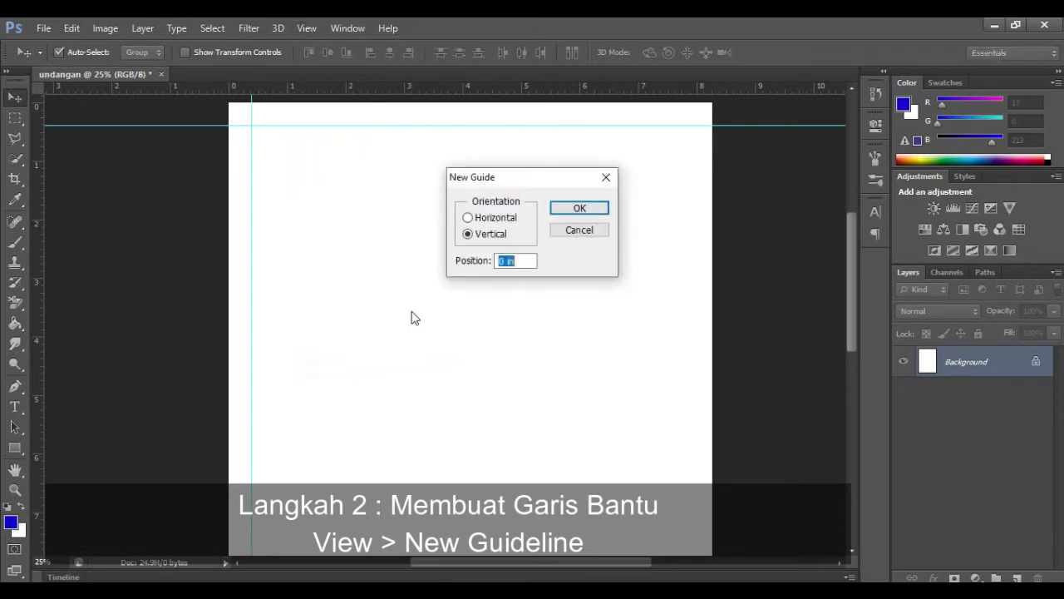
{"action": "type", "text": "19"}
{"action": "key", "text": "Return"}
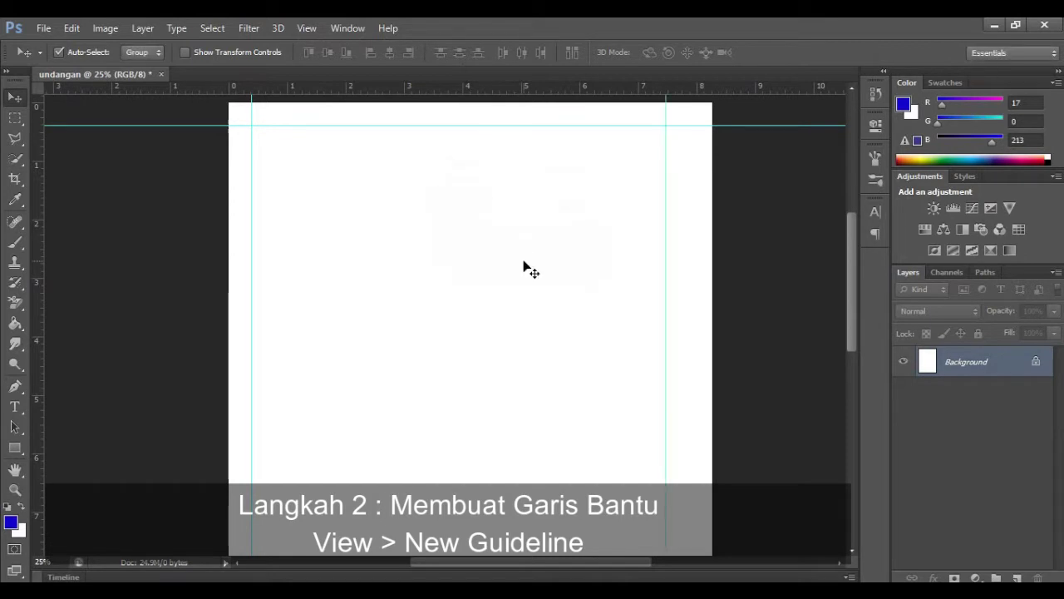
{"action": "left_click", "coordinate": [307, 28]}
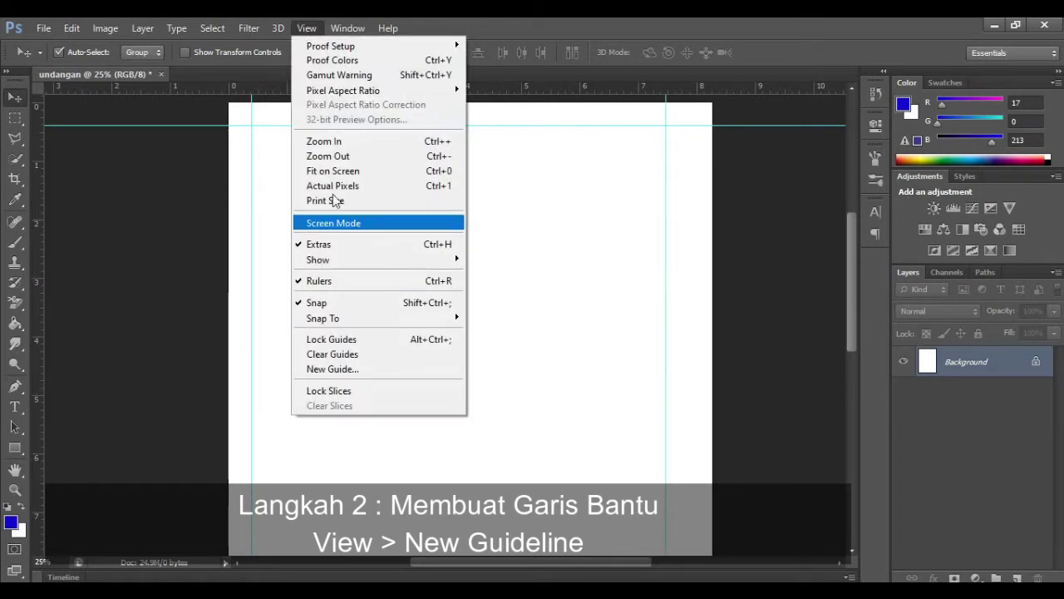
{"action": "left_click", "coordinate": [354, 366]}
{"action": "left_click", "coordinate": [469, 219]}
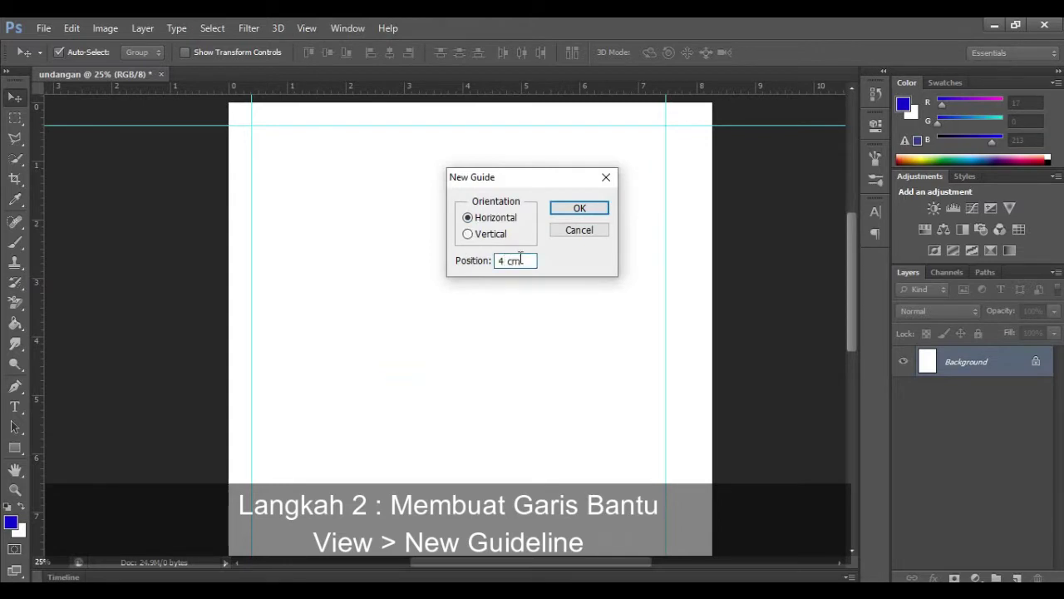
{"action": "key", "text": "Return"}
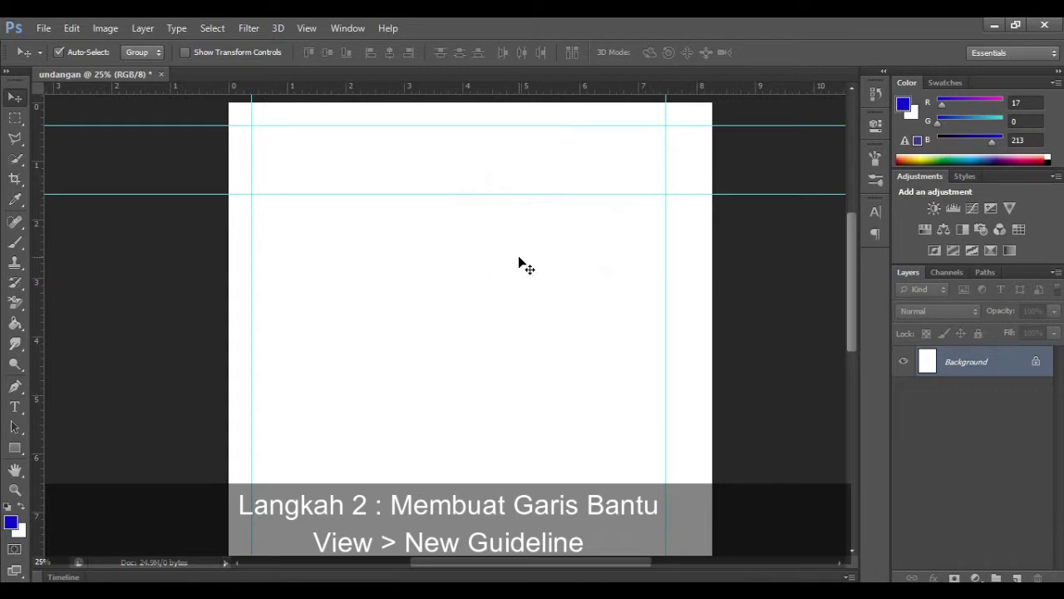
{"action": "left_click", "coordinate": [307, 29]}
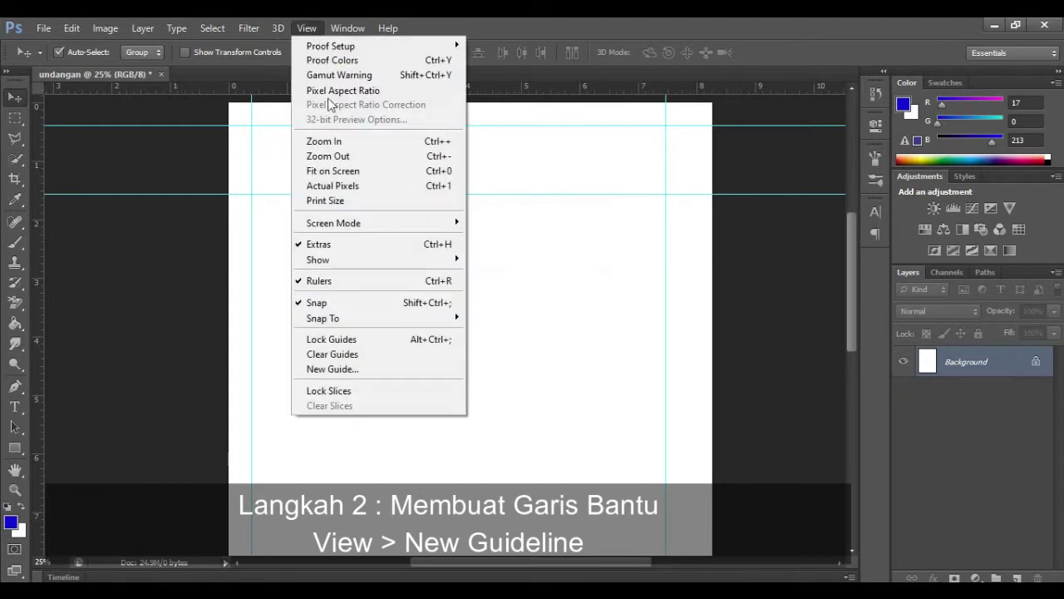
{"action": "left_click", "coordinate": [369, 369]}
{"action": "type", "text": "16"}
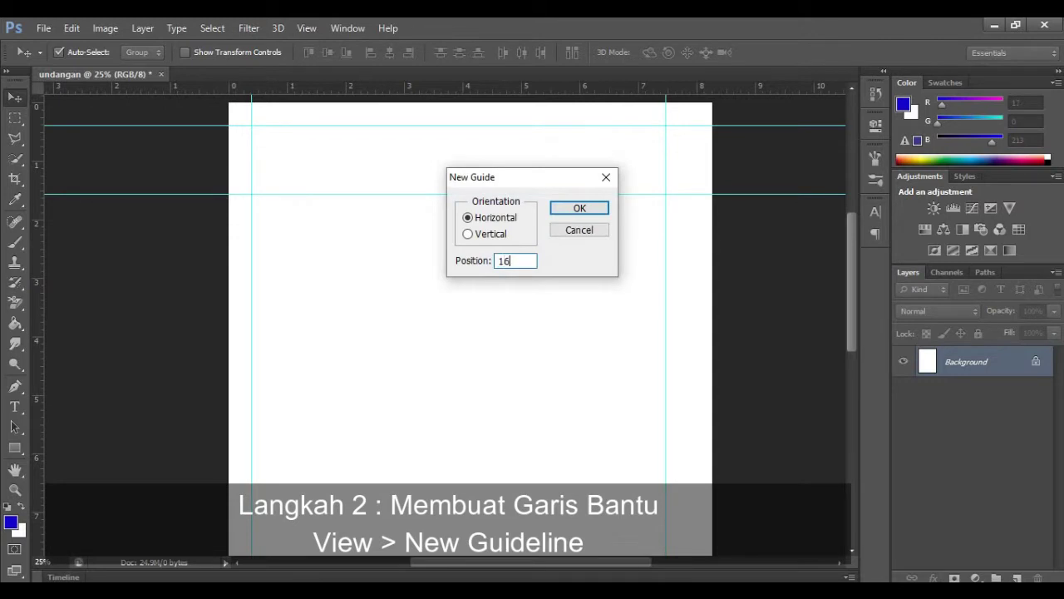
Add horizontal guides at 16 cm and 27 cm, checking their placement on the page.
{"action": "key", "text": "Return"}
{"action": "scroll", "coordinate": [506, 274], "scroll_direction": "down", "scroll_amount": 2}
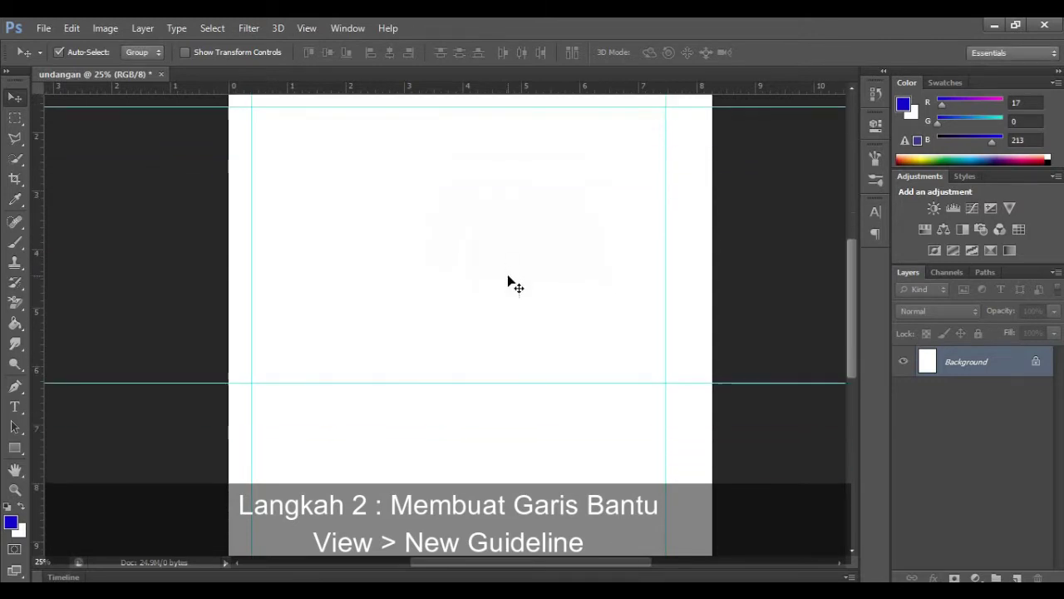
{"action": "scroll", "coordinate": [508, 296], "scroll_direction": "down", "scroll_amount": 3}
{"action": "scroll", "coordinate": [507, 292], "scroll_direction": "up", "scroll_amount": 1}
{"action": "scroll", "coordinate": [507, 292], "scroll_direction": "up", "scroll_amount": 2}
{"action": "scroll", "coordinate": [507, 293], "scroll_direction": "up", "scroll_amount": 2}
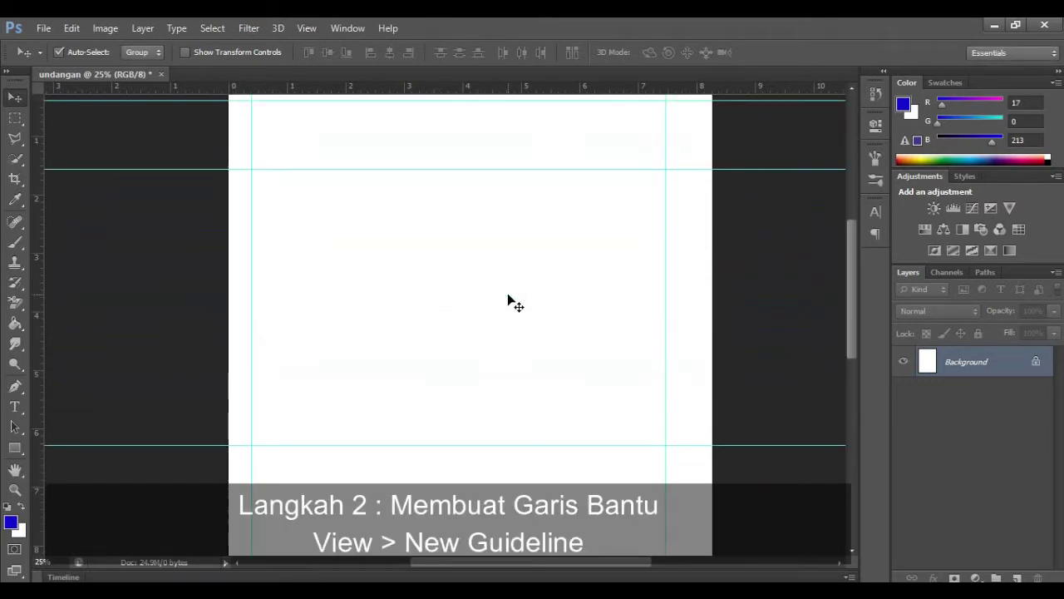
{"action": "left_click", "coordinate": [306, 28]}
{"action": "left_click", "coordinate": [369, 368]}
{"action": "type", "text": "27"}
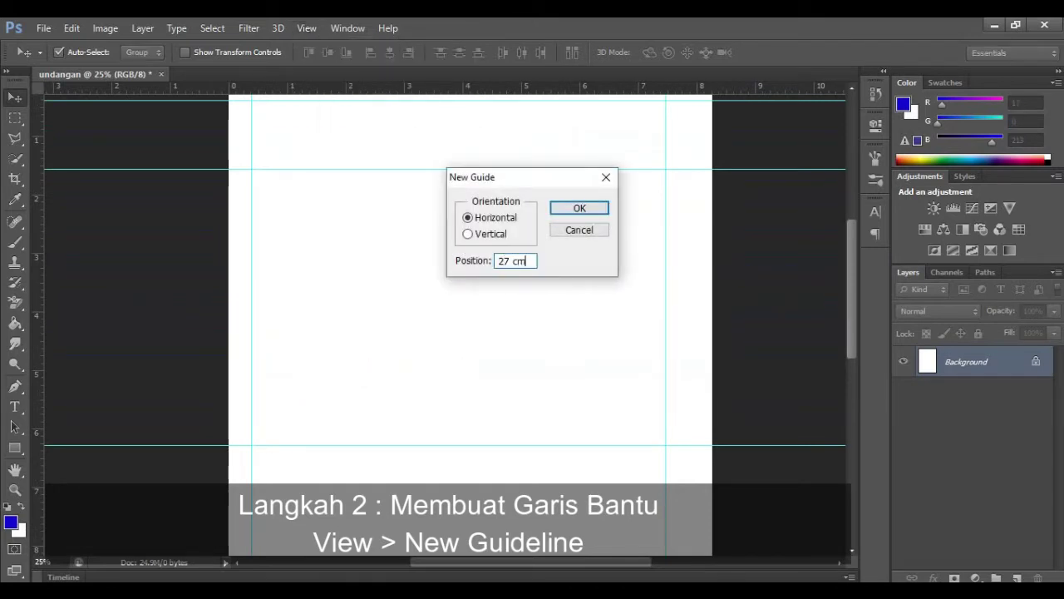
{"action": "key", "text": "Return"}
{"action": "scroll", "coordinate": [505, 270], "scroll_direction": "down", "scroll_amount": 1}
{"action": "scroll", "coordinate": [508, 275], "scroll_direction": "down", "scroll_amount": 3}
{"action": "scroll", "coordinate": [512, 281], "scroll_direction": "down", "scroll_amount": 1}
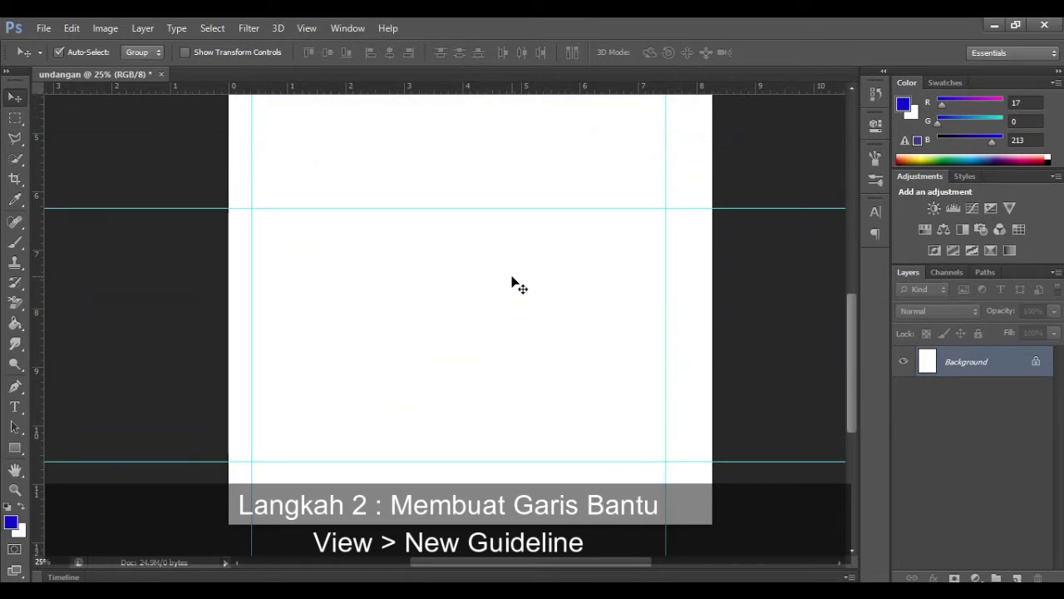
{"action": "scroll", "coordinate": [514, 283], "scroll_direction": "up", "scroll_amount": 5}
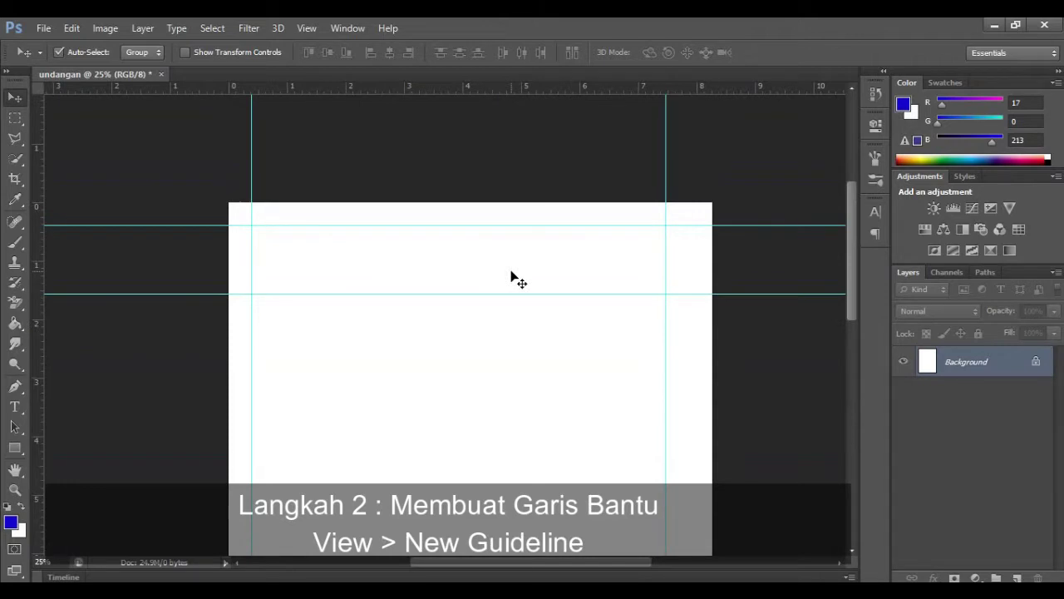
Add a horizontal guide at 2 cm and a vertical guide at 2 cm.
{"action": "left_click", "coordinate": [307, 27]}
{"action": "left_click", "coordinate": [370, 371]}
{"action": "type", "text": "2"}
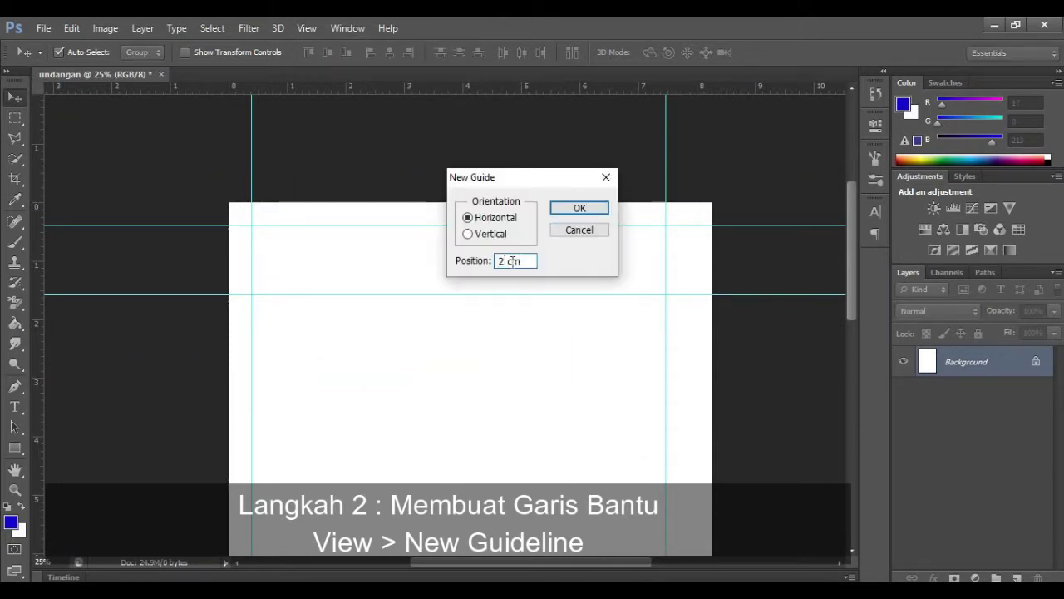
{"action": "key", "text": "Return"}
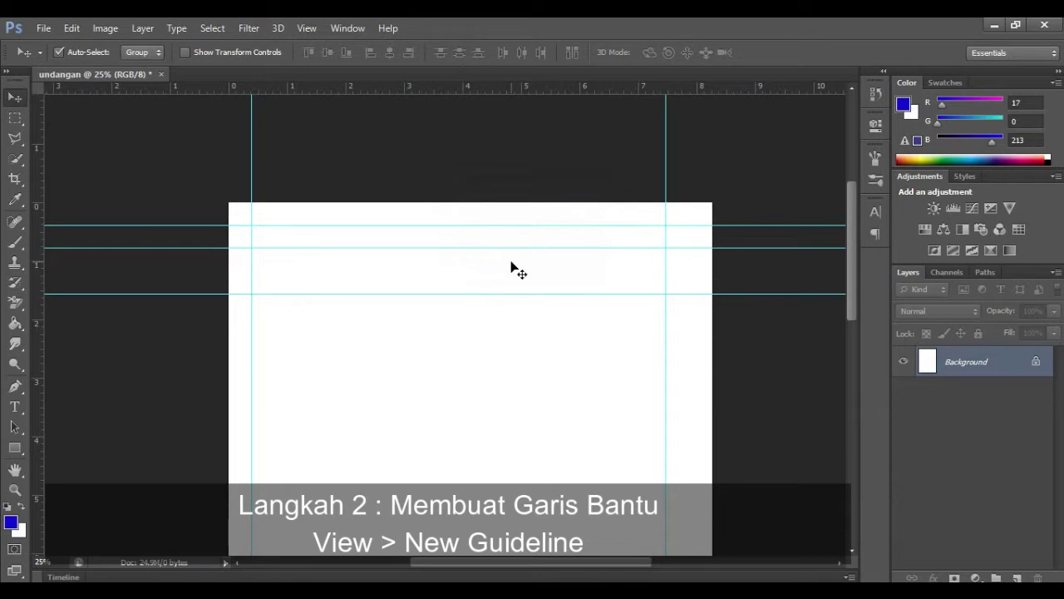
{"action": "left_click", "coordinate": [314, 28]}
{"action": "left_click", "coordinate": [366, 370]}
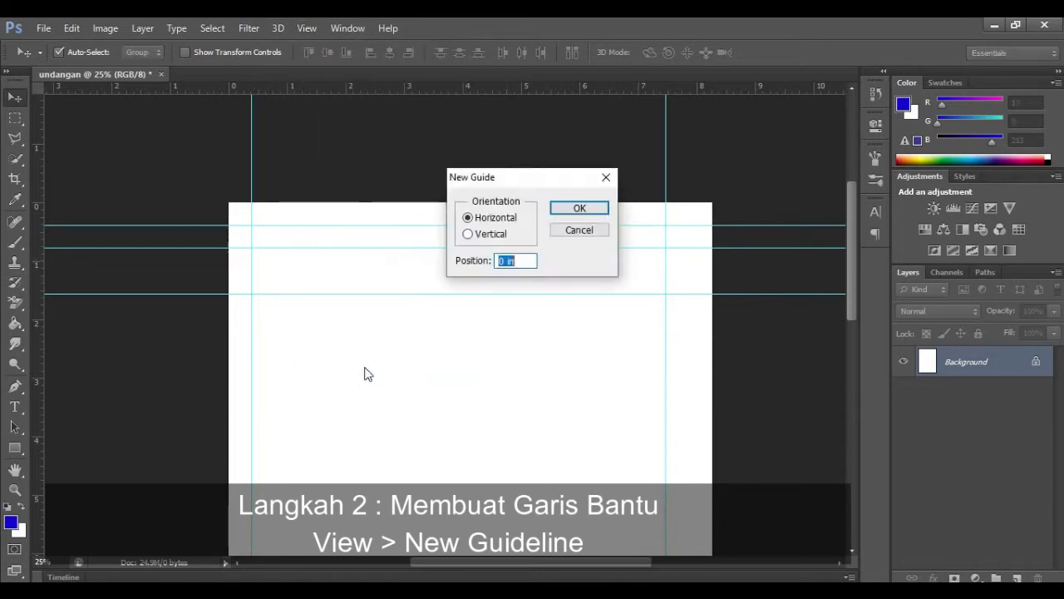
{"action": "left_click", "coordinate": [468, 235]}
{"action": "type", "text": "cm"}
{"action": "key", "text": "Return"}
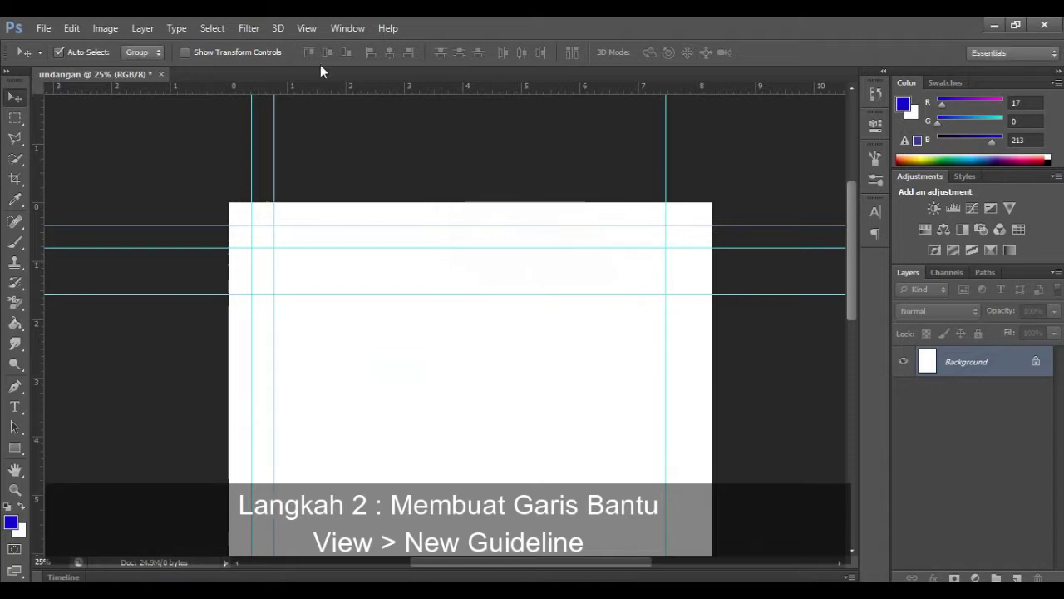
Add a vertical guide at 18 cm from the left edge.
{"action": "left_click", "coordinate": [307, 27]}
{"action": "left_click", "coordinate": [340, 370]}
{"action": "type", "text": "18 c"}
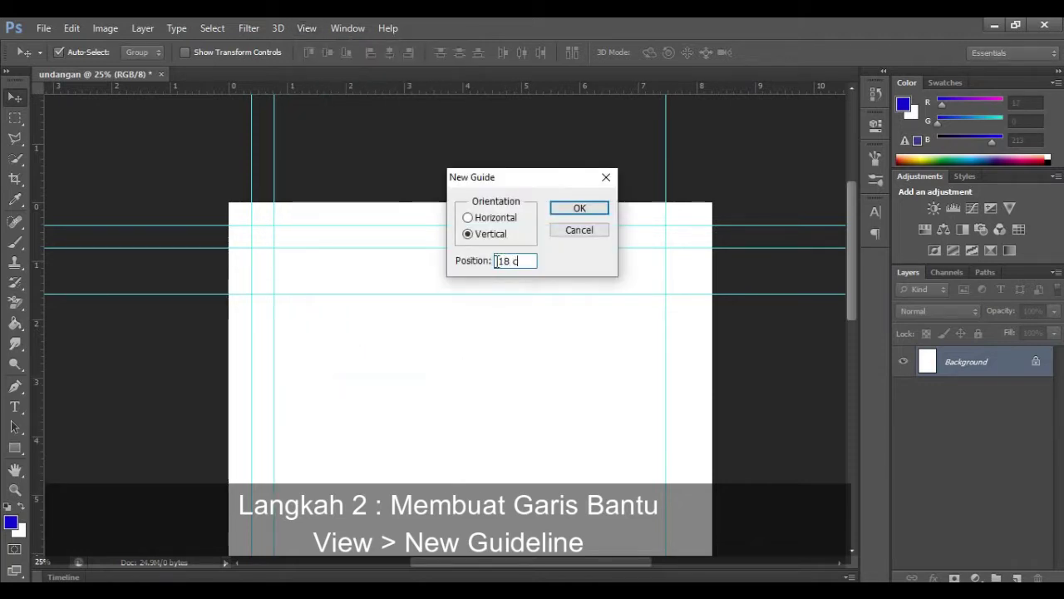
{"action": "type", "text": "m"}
{"action": "key", "text": "Return"}
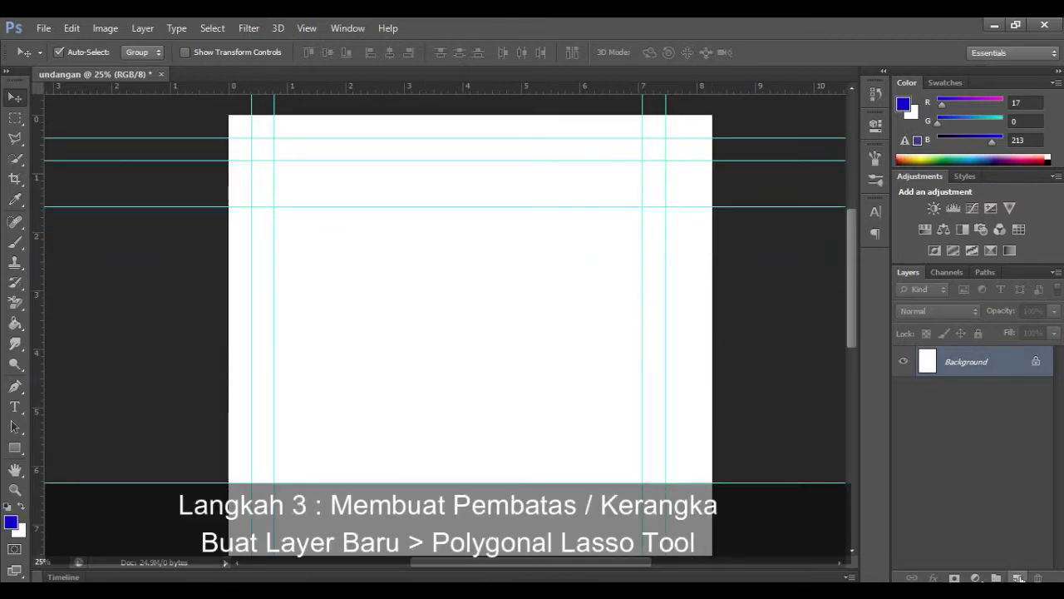
On a new layer, trace a Polygonal Lasso frame with clipped top corners along the guides.
{"action": "left_click", "coordinate": [1019, 578]}
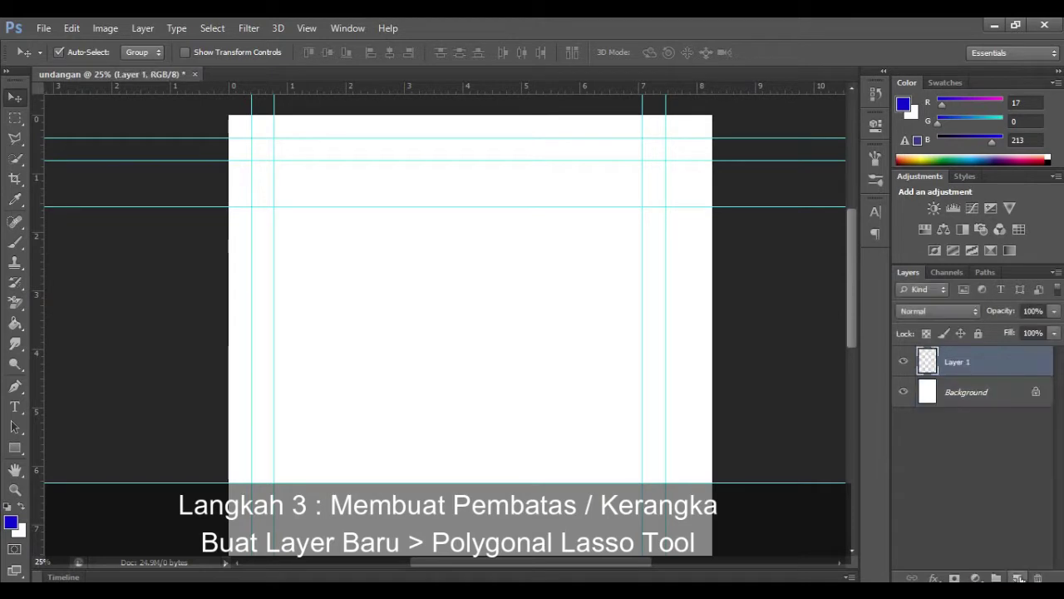
{"action": "left_click", "coordinate": [16, 141]}
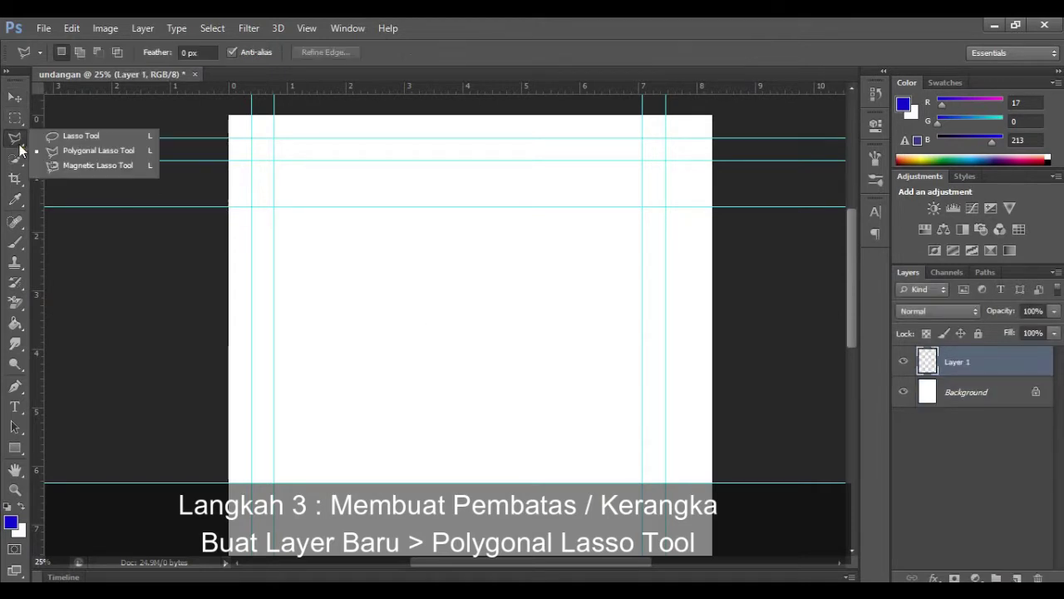
{"action": "left_click", "coordinate": [79, 152]}
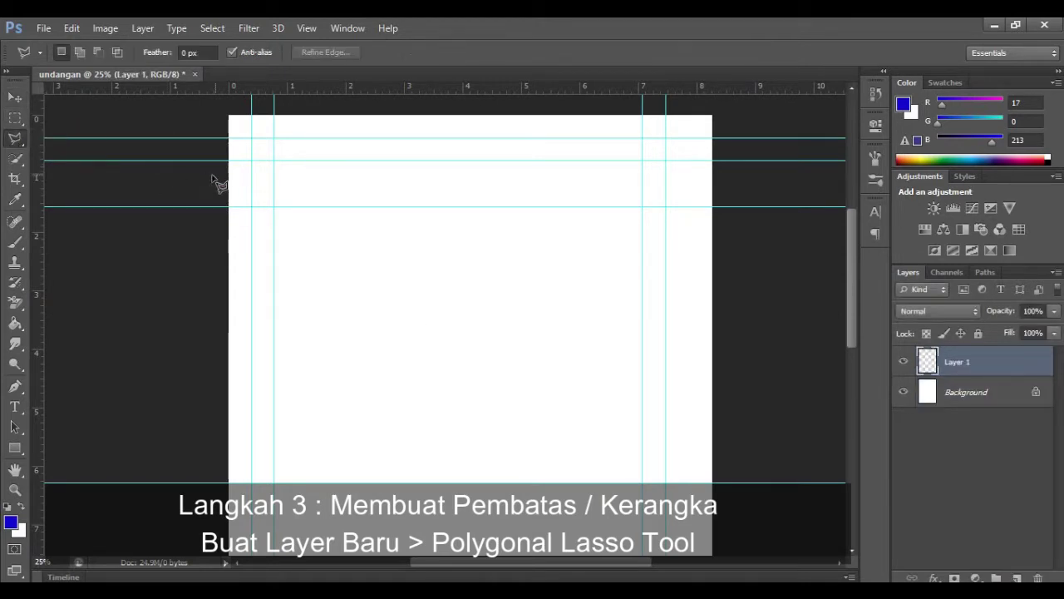
{"action": "left_click", "coordinate": [251, 160]}
{"action": "left_click", "coordinate": [275, 138]}
{"action": "left_click", "coordinate": [642, 138]}
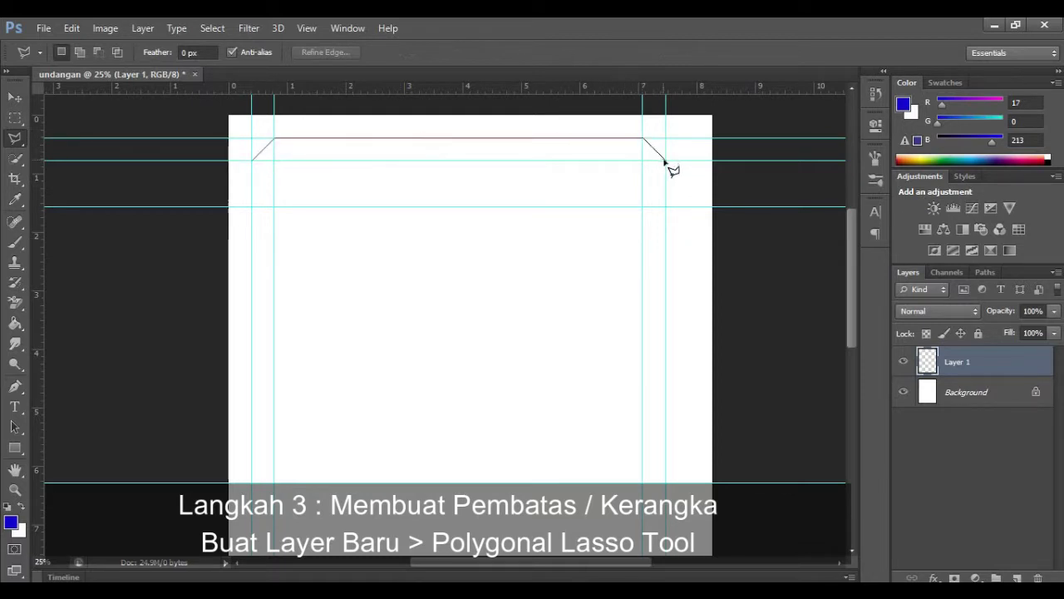
{"action": "left_click", "coordinate": [665, 161]}
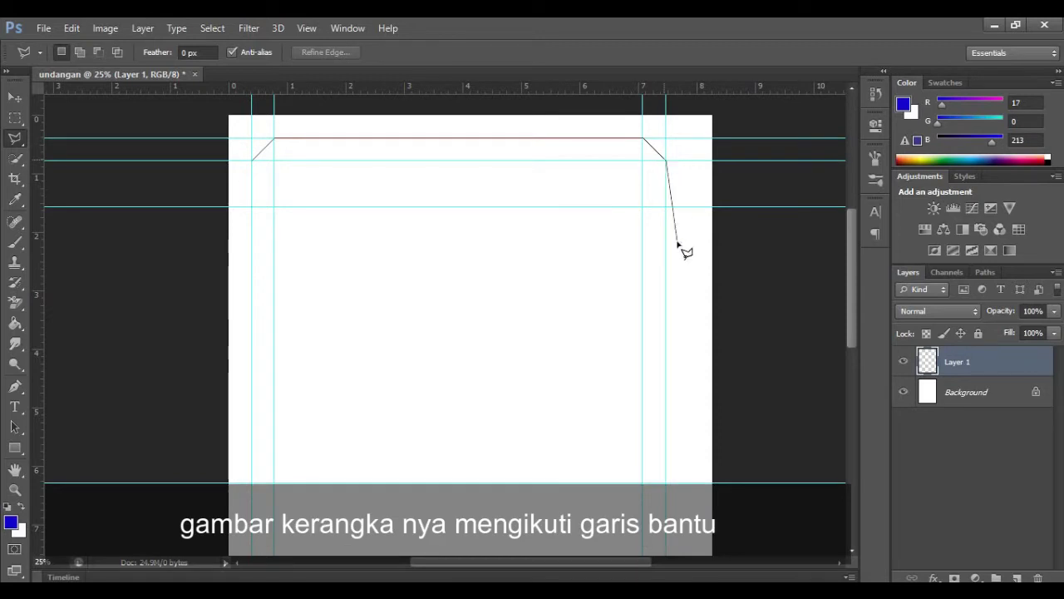
{"action": "left_click", "coordinate": [665, 455]}
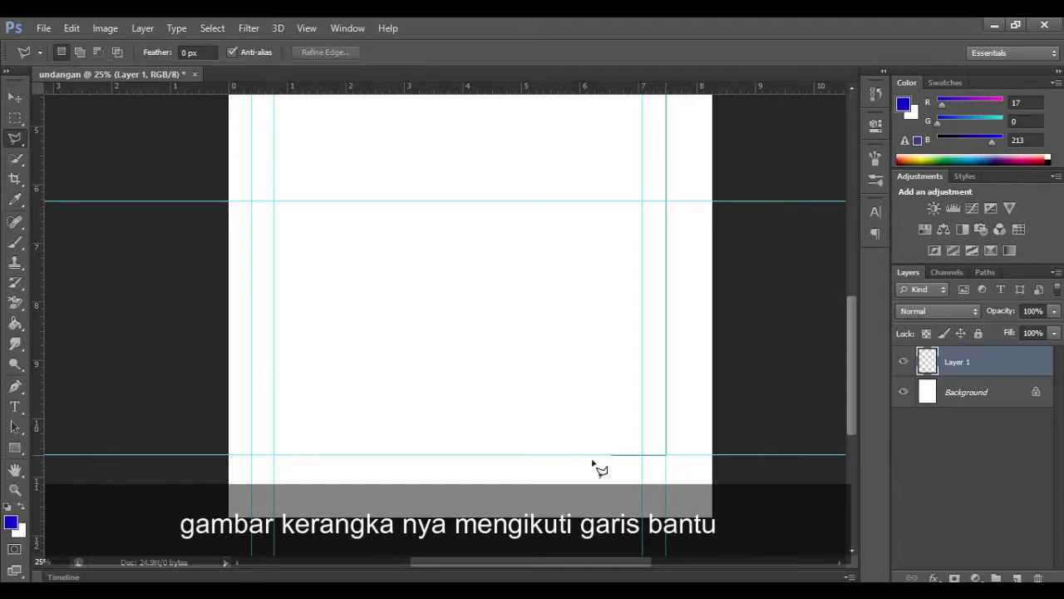
{"action": "left_click", "coordinate": [252, 454]}
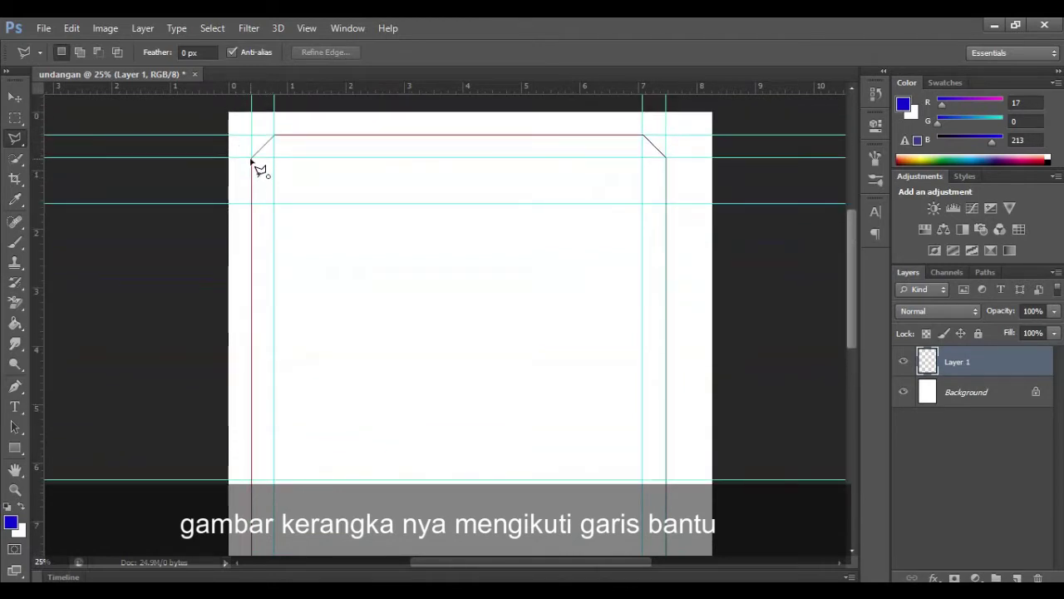
{"action": "left_click", "coordinate": [250, 159]}
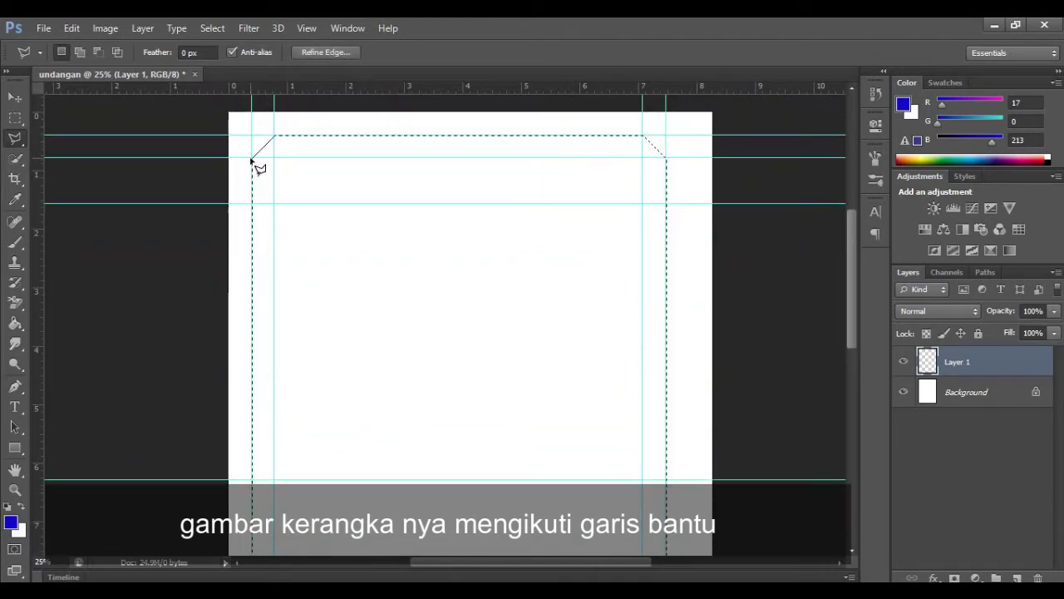
{"action": "left_click", "coordinate": [72, 27]}
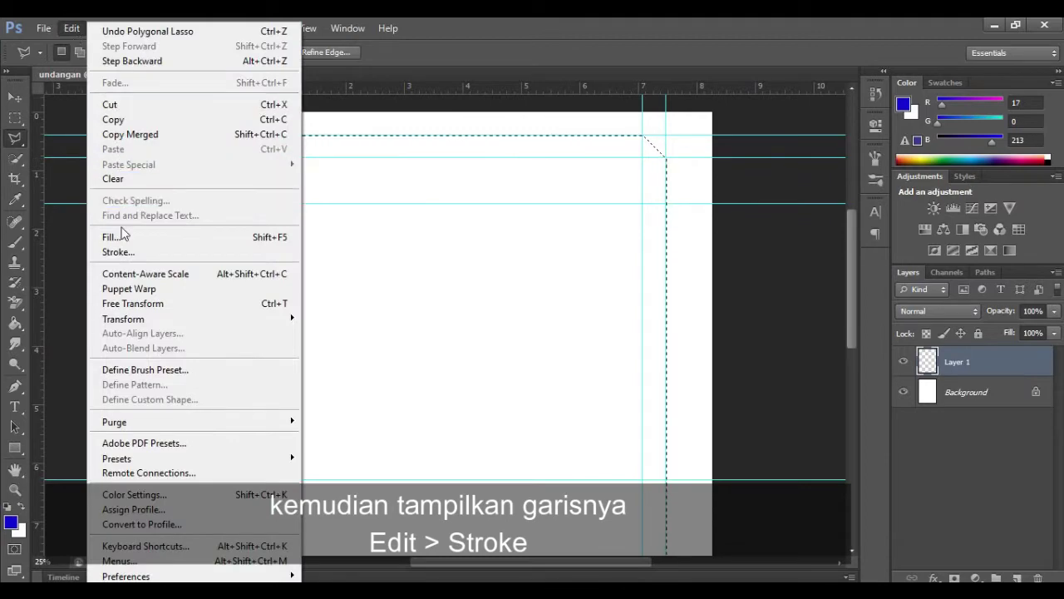
Stroke the clipped-corner frame selection with 1 px black, then deselect it.
{"action": "left_click", "coordinate": [122, 252]}
{"action": "left_click", "coordinate": [503, 204]}
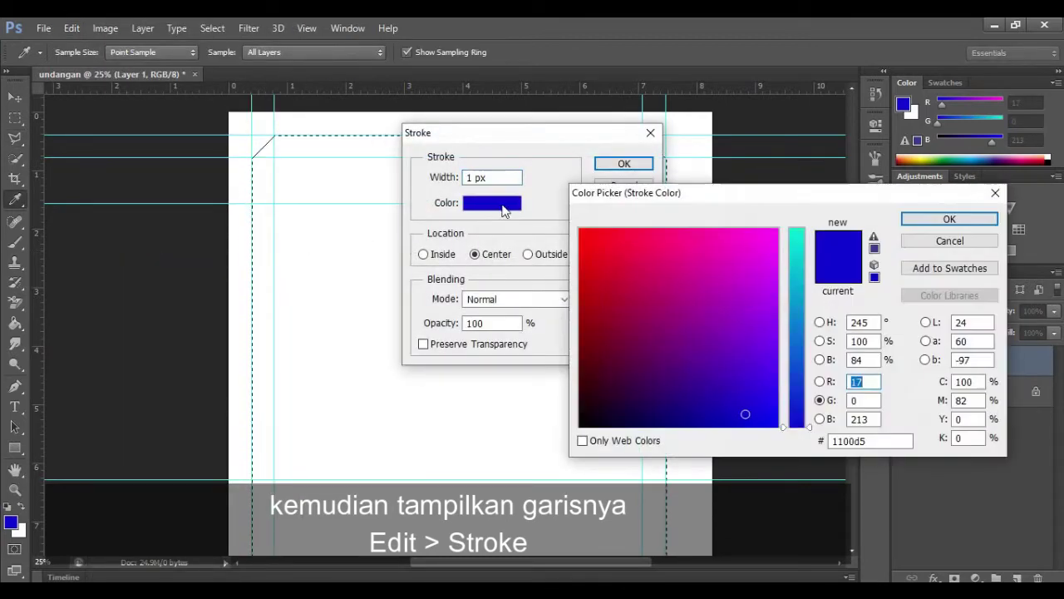
{"action": "left_click", "coordinate": [581, 426]}
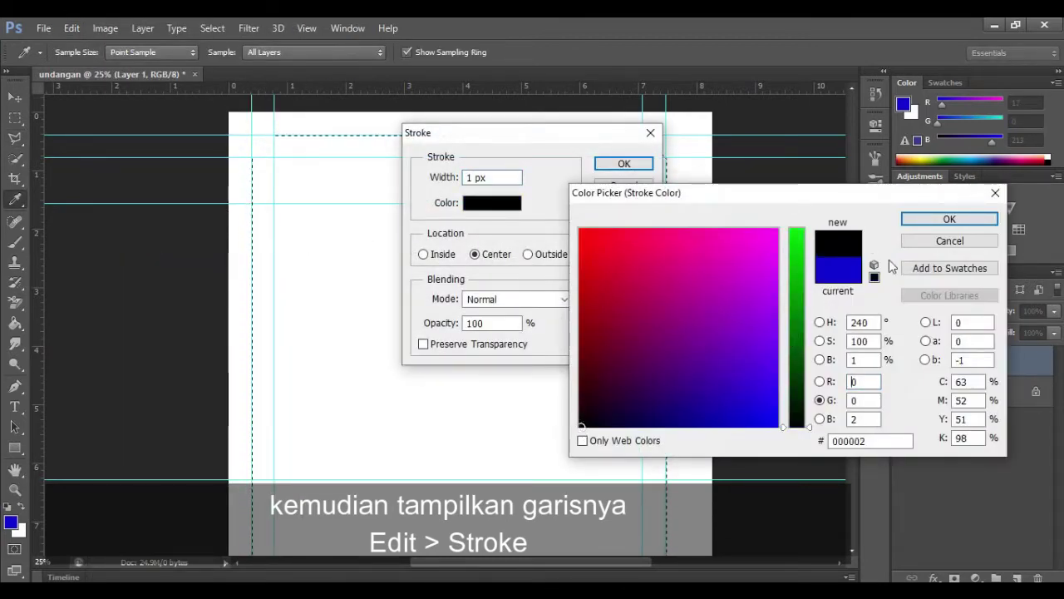
{"action": "left_click", "coordinate": [941, 220]}
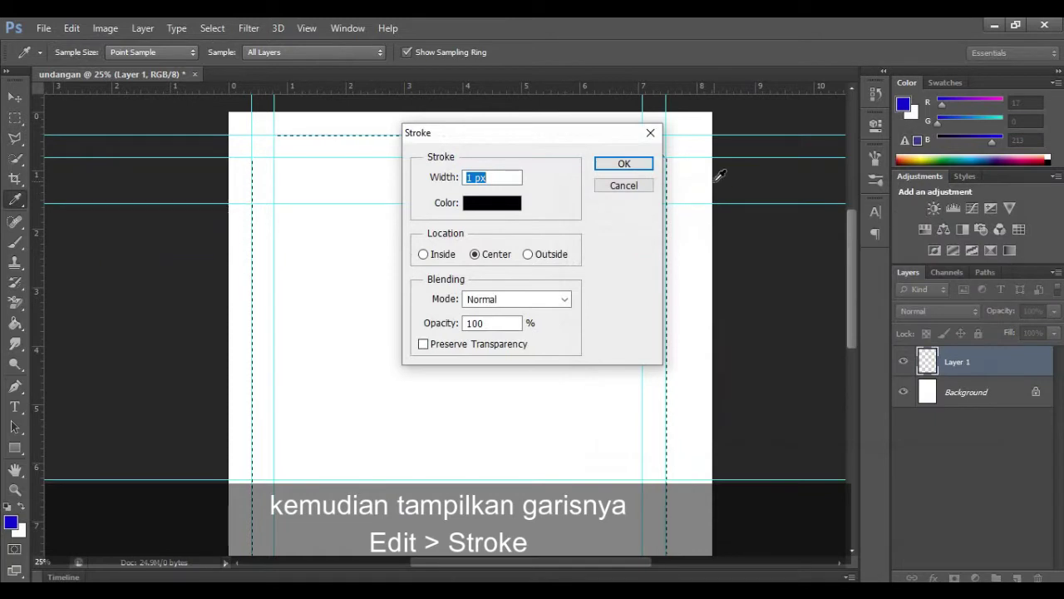
{"action": "left_click", "coordinate": [623, 164]}
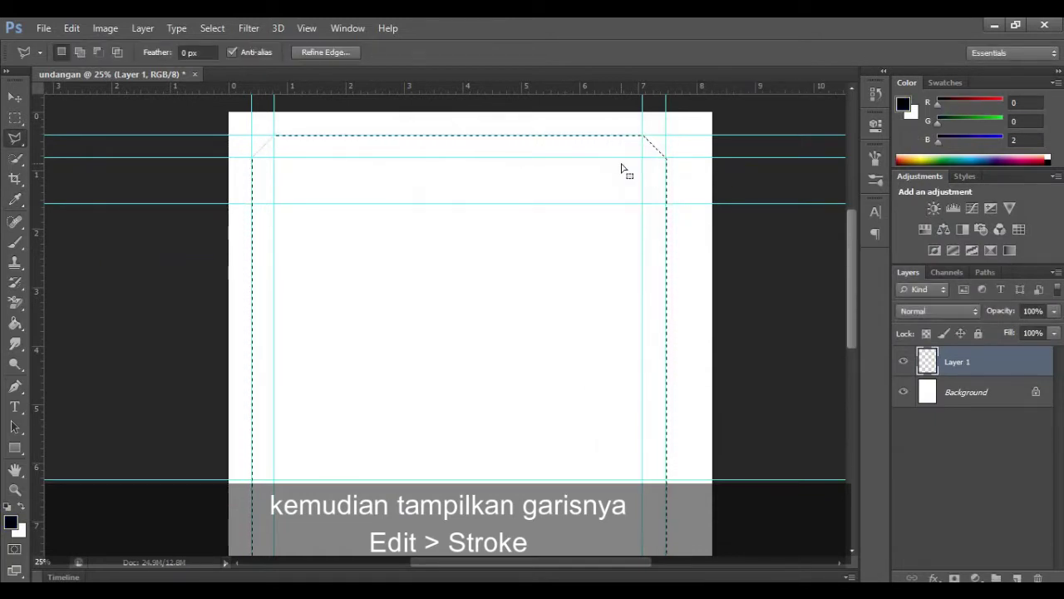
{"action": "left_click", "coordinate": [212, 27]}
{"action": "left_click", "coordinate": [226, 59]}
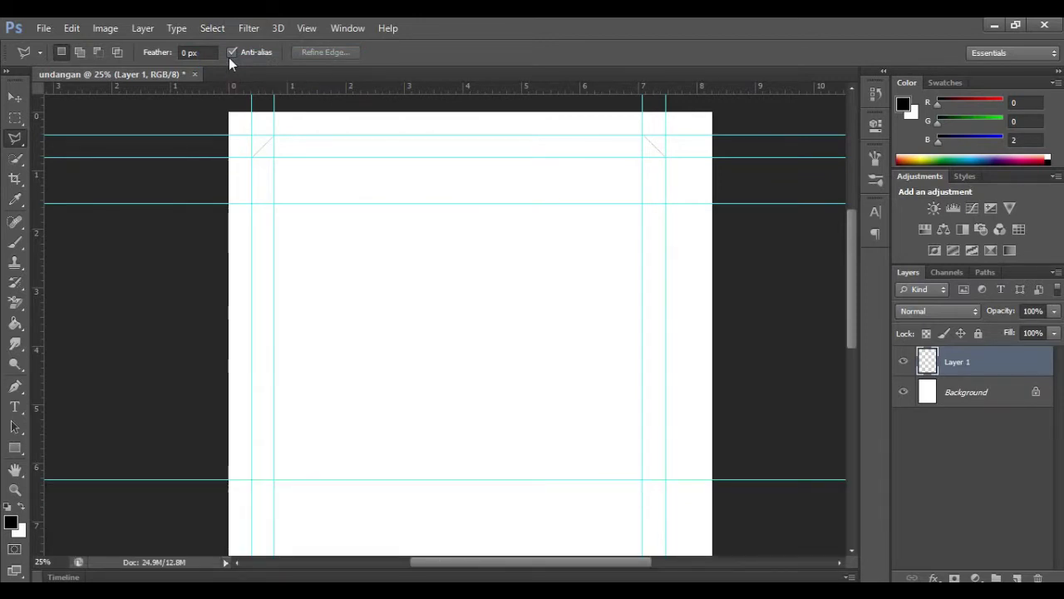
Zoom in and drag the guides just outside the card's left, top and right edges.
{"action": "left_click", "coordinate": [14, 97]}
{"action": "left_click", "coordinate": [15, 490]}
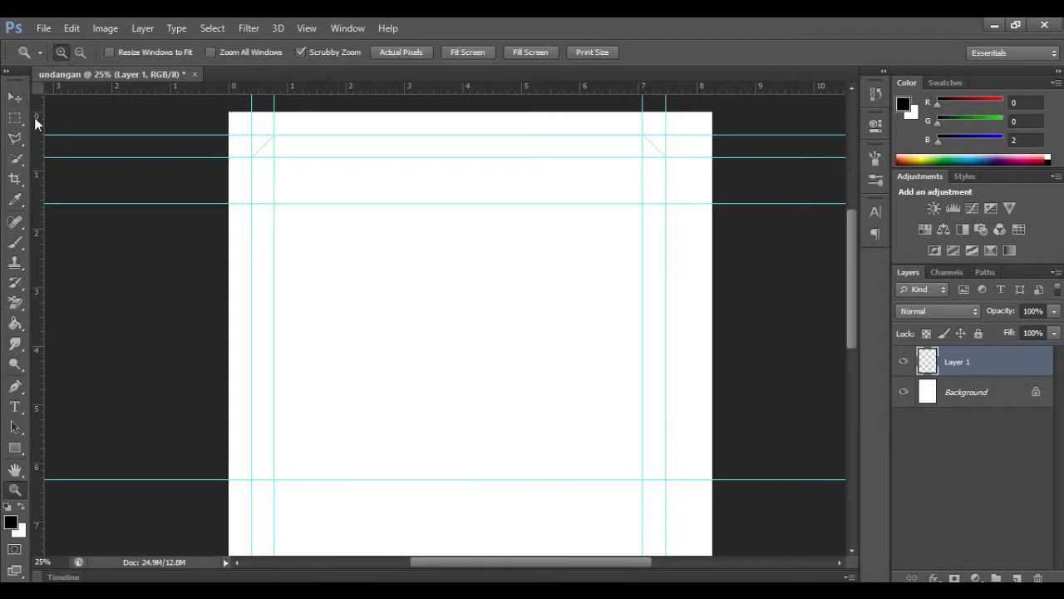
{"action": "left_click", "coordinate": [396, 301]}
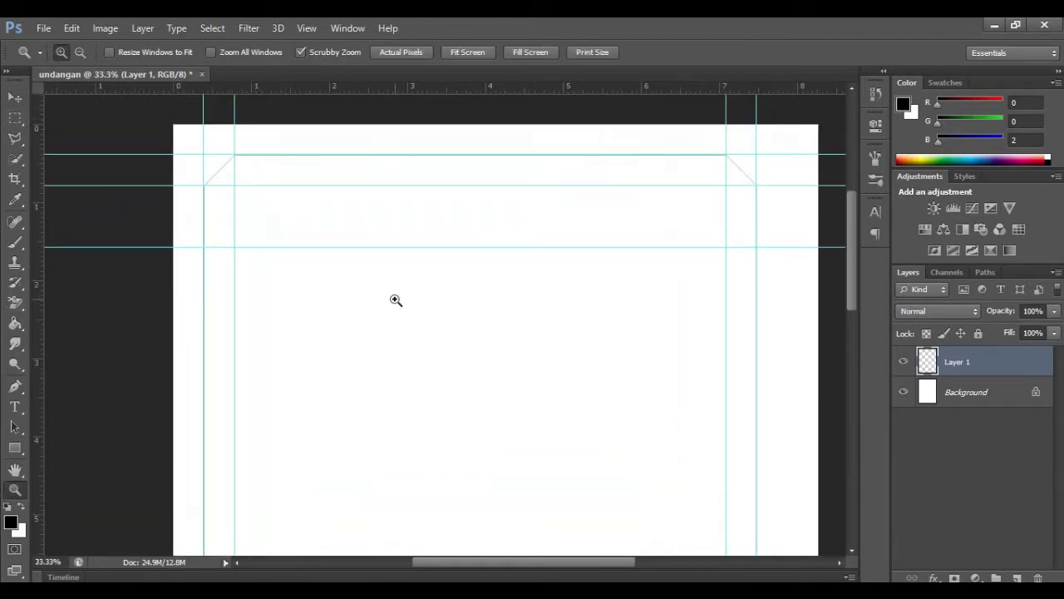
{"action": "left_click", "coordinate": [15, 97]}
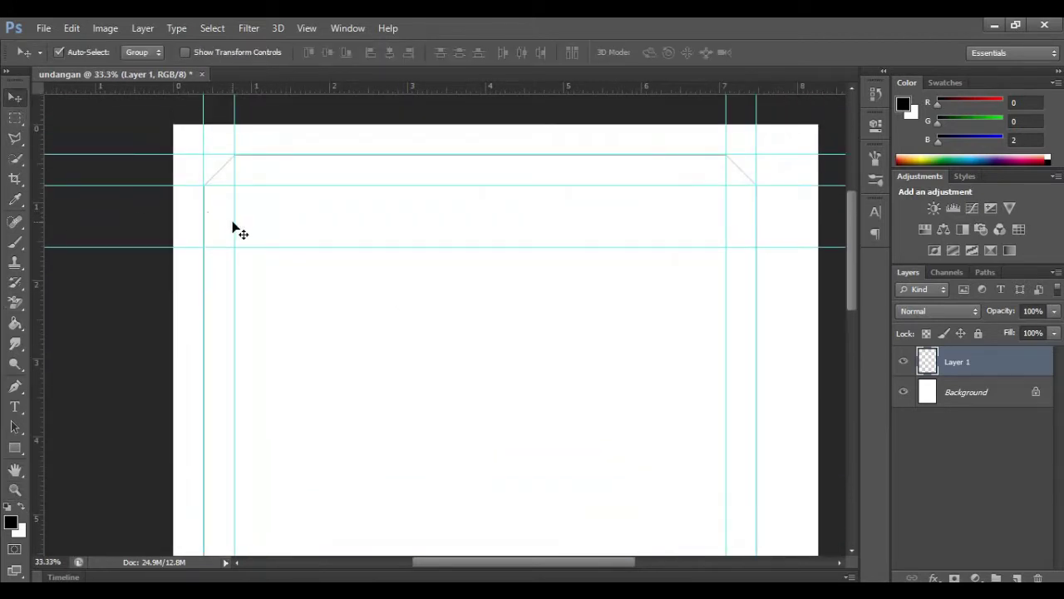
{"action": "mouse_move", "coordinate": [38, 227]}
{"action": "left_mouse_down"}
{"action": "mouse_move", "coordinate": [176, 227]}
{"action": "mouse_move", "coordinate": [115, 227]}
{"action": "left_mouse_up"}
{"action": "left_click_drag", "start_coordinate": [336, 154], "coordinate": [333, 110]}
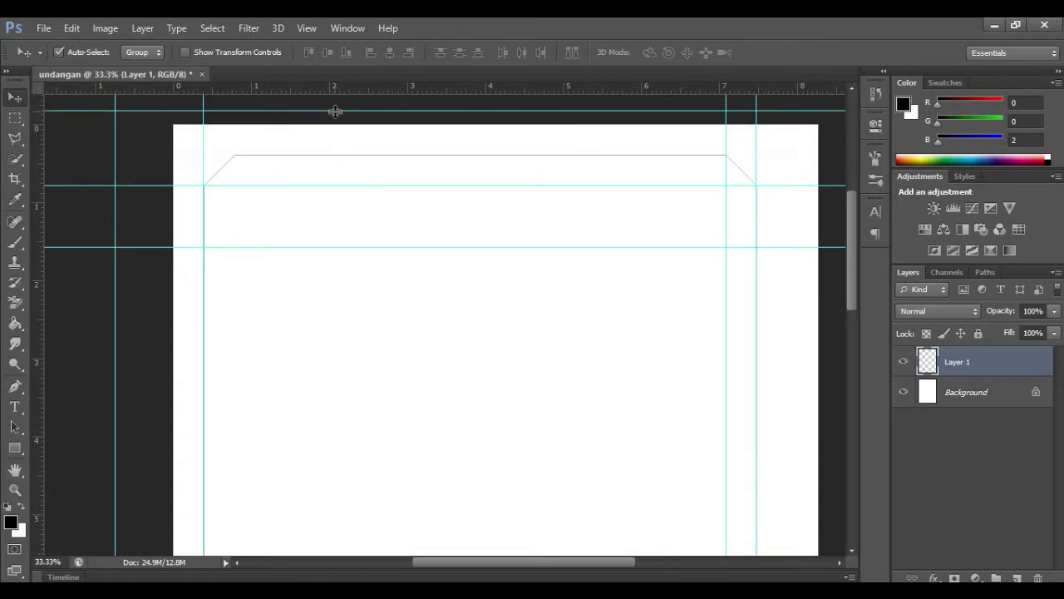
{"action": "left_click_drag", "start_coordinate": [725, 290], "coordinate": [869, 273]}
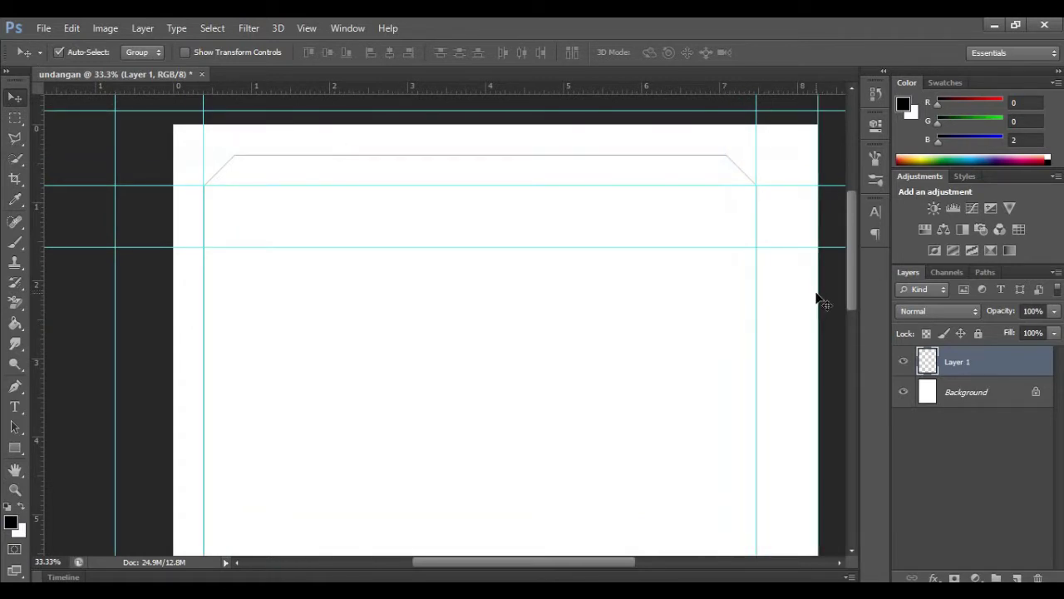
{"action": "left_click_drag", "start_coordinate": [818, 298], "coordinate": [833, 297]}
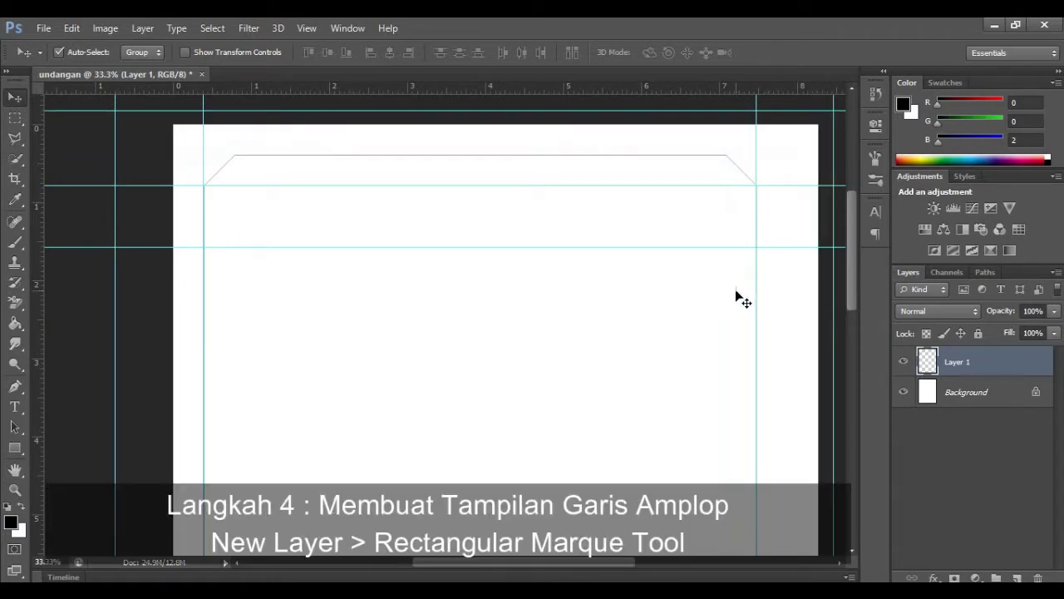
Select a thin Rectangular Marquee strip down the left border guide.
{"action": "scroll", "coordinate": [373, 272], "scroll_direction": "down", "scroll_amount": 3}
{"action": "left_click_drag", "start_coordinate": [15, 118], "coordinate": [66, 114]}
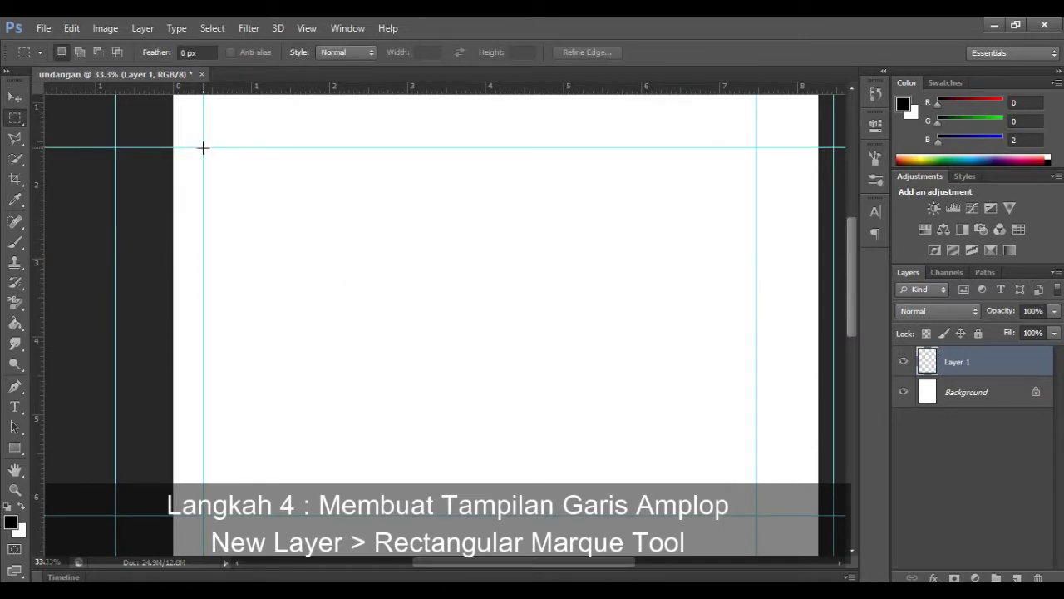
{"action": "mouse_move", "coordinate": [202, 147]}
{"action": "left_mouse_down"}
{"action": "mouse_move", "coordinate": [239, 470]}
{"action": "mouse_move", "coordinate": [214, 476]}
{"action": "left_mouse_up"}
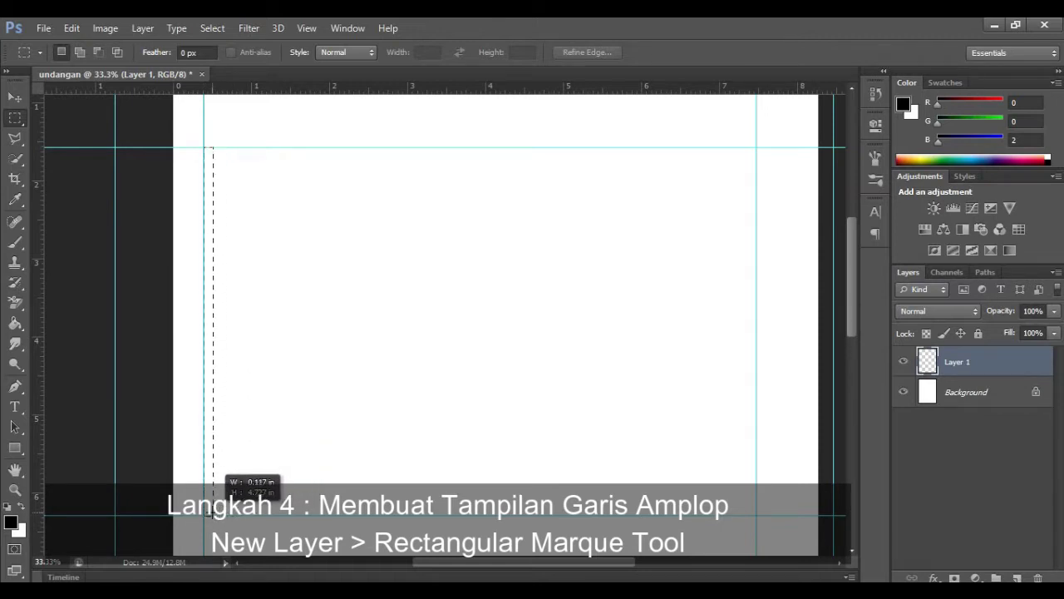
{"action": "left_click_drag", "start_coordinate": [212, 514], "coordinate": [213, 515]}
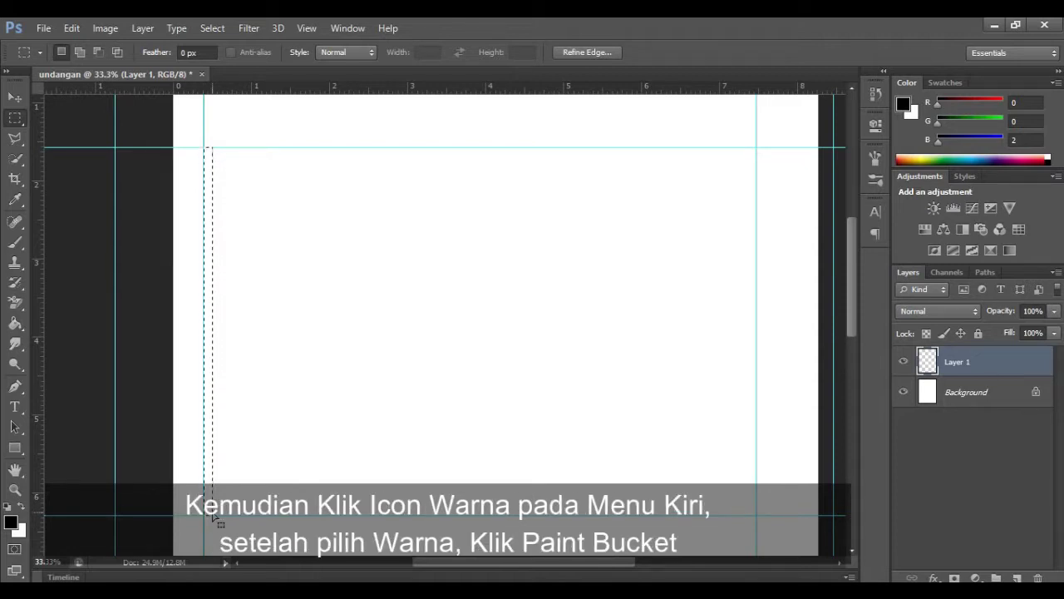
{"action": "left_click", "coordinate": [12, 522]}
{"action": "double_click", "coordinate": [831, 441]}
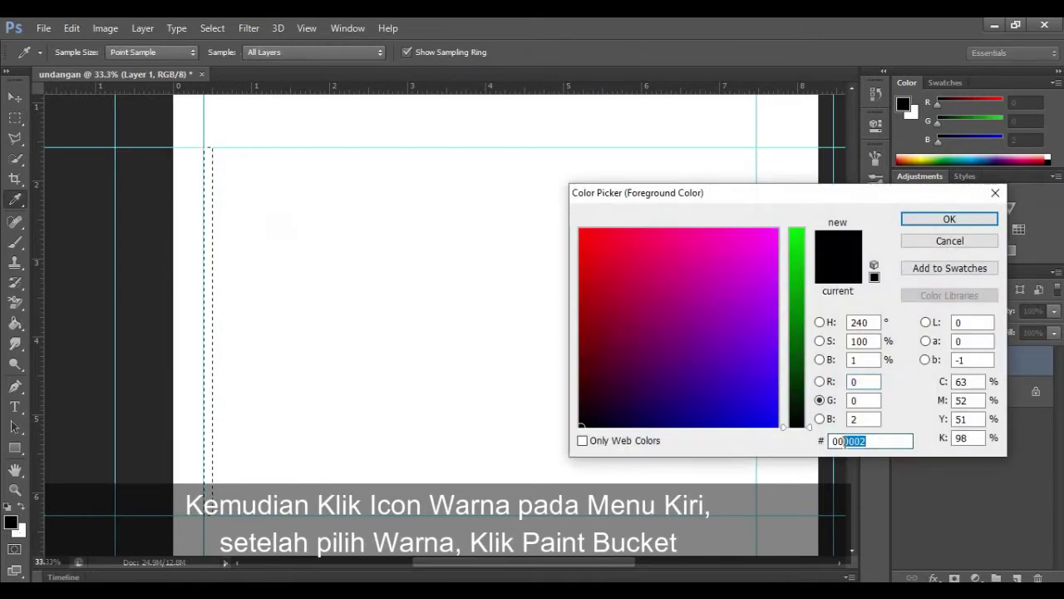
{"action": "type", "text": "0baade"}
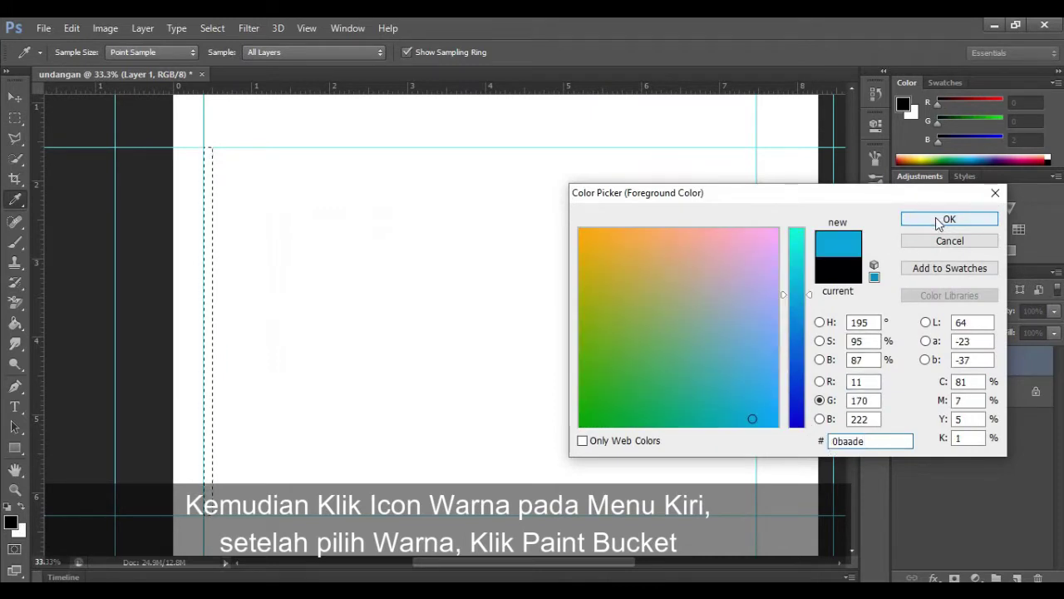
{"action": "left_click", "coordinate": [946, 217]}
{"action": "key", "text": "ctrl+j"}
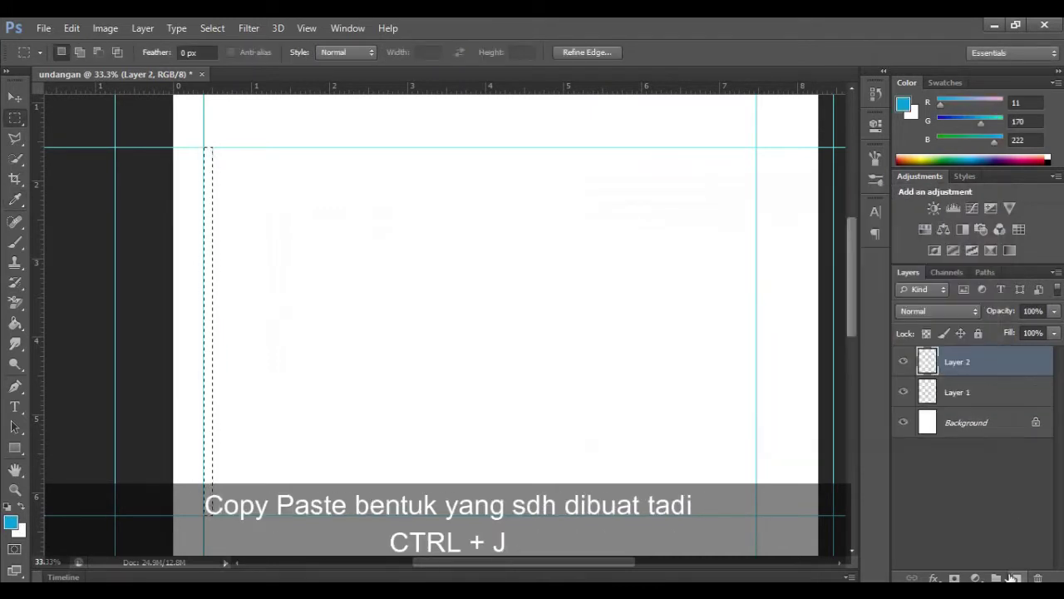
{"action": "left_click", "coordinate": [17, 324]}
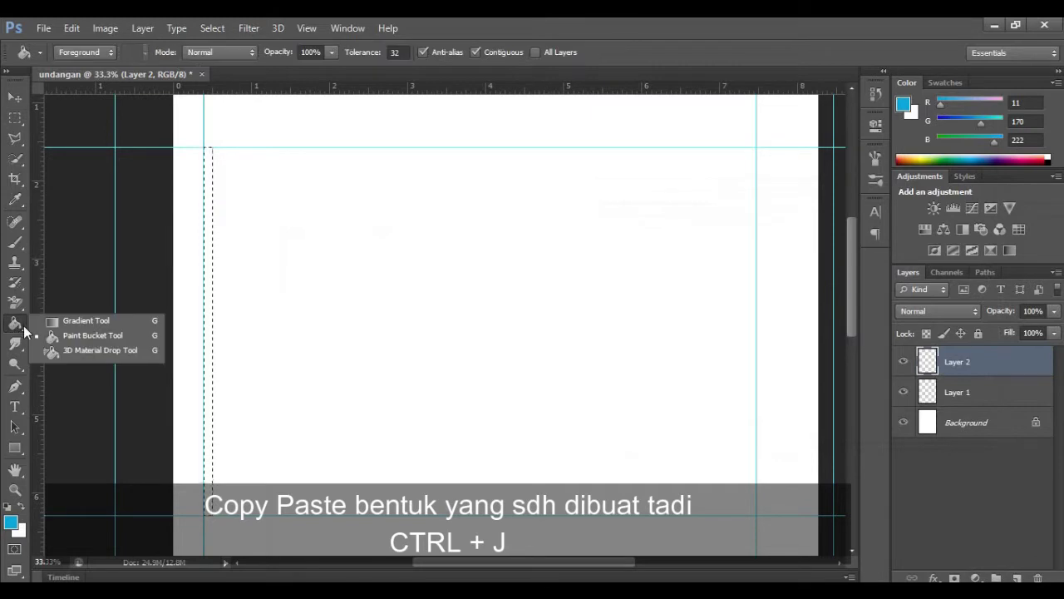
{"action": "left_click", "coordinate": [97, 336]}
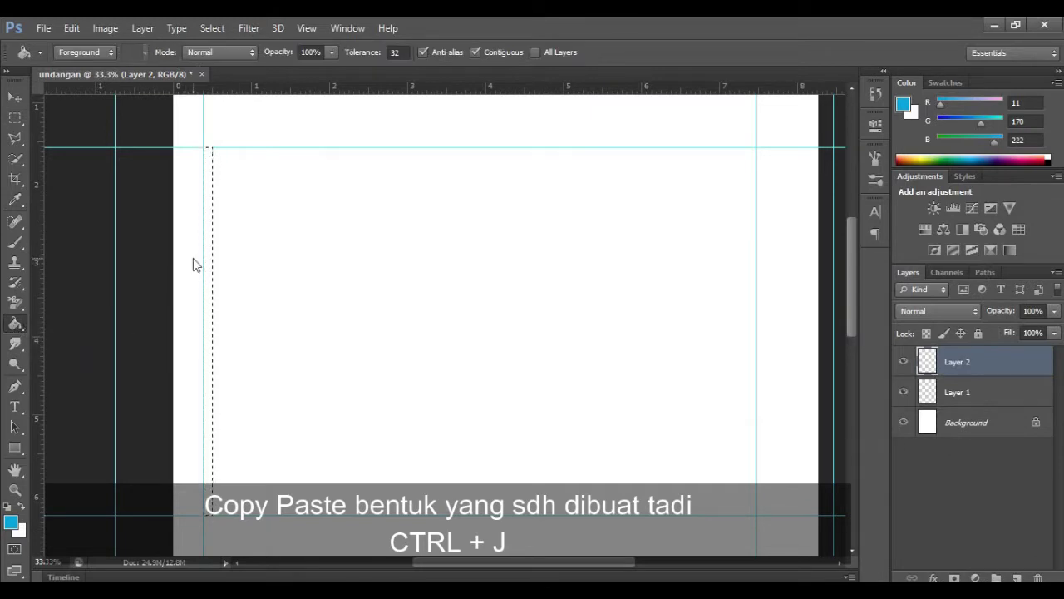
{"action": "left_click", "coordinate": [210, 270]}
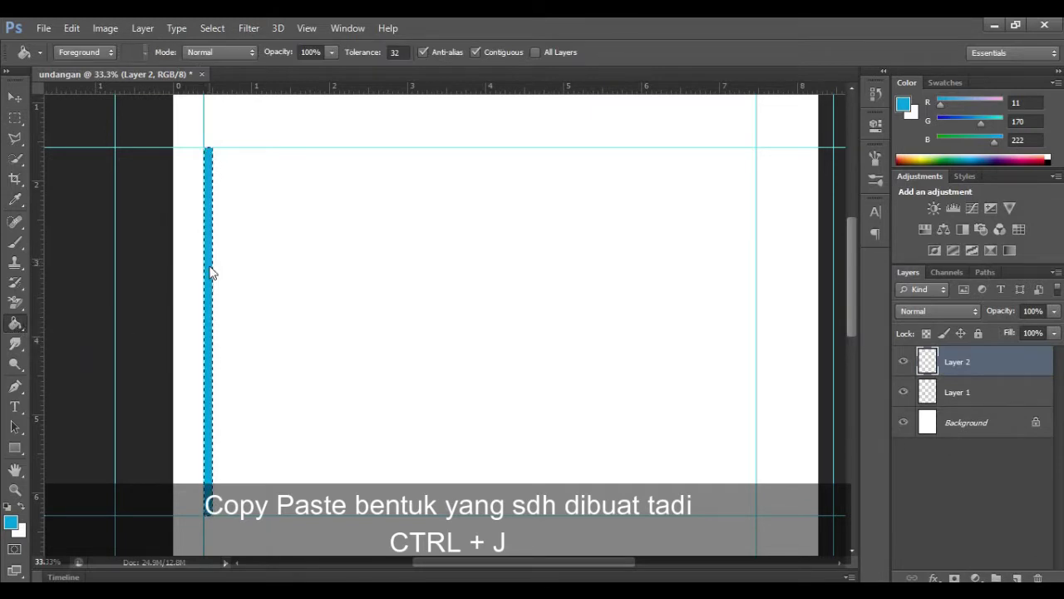
{"action": "left_click", "coordinate": [213, 28]}
{"action": "left_click", "coordinate": [232, 62]}
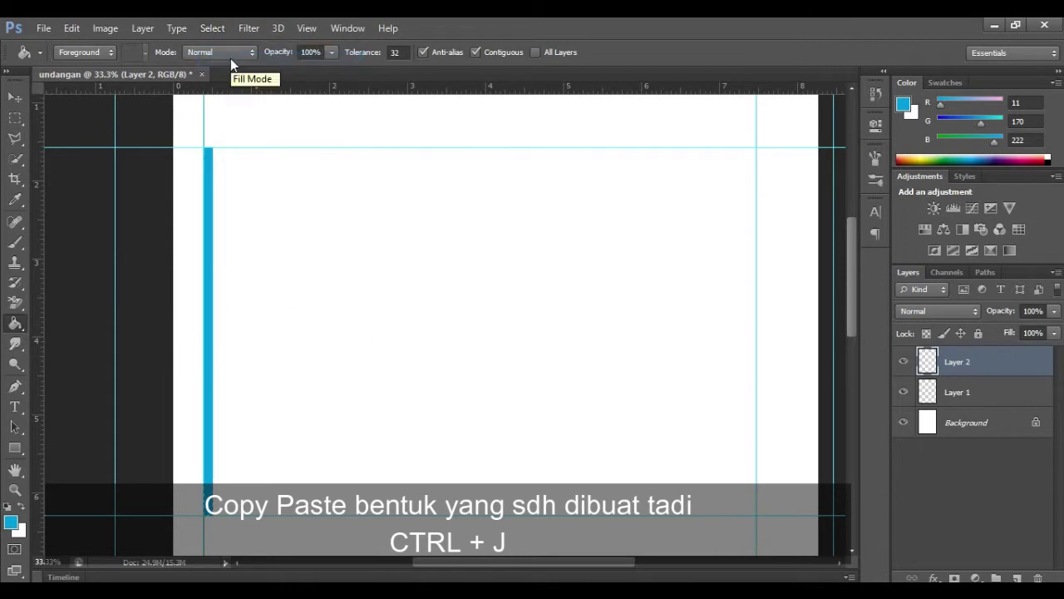
{"action": "right_click", "coordinate": [962, 364]}
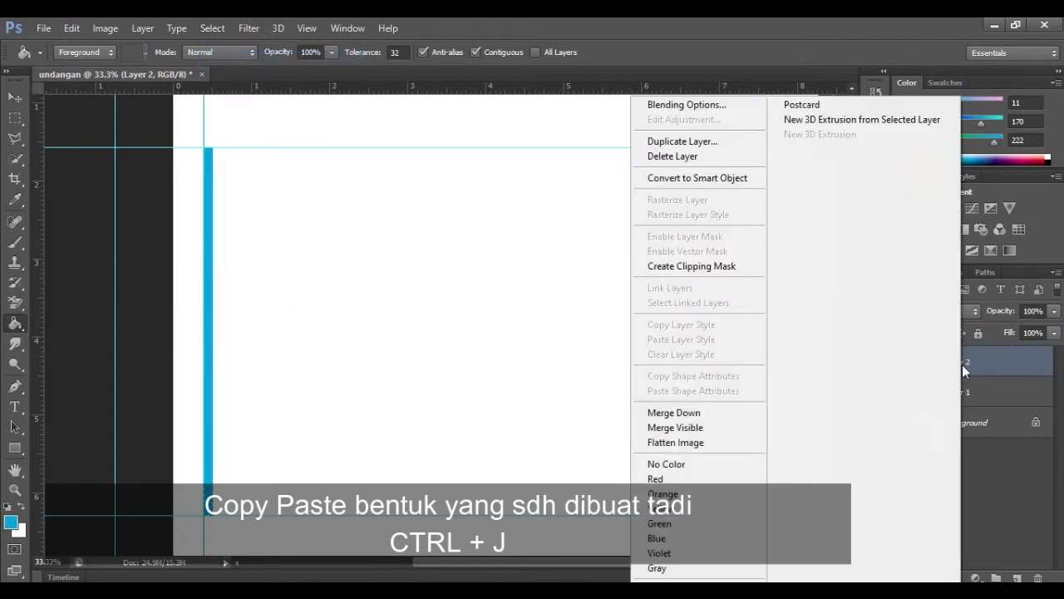
{"action": "left_click", "coordinate": [682, 141]}
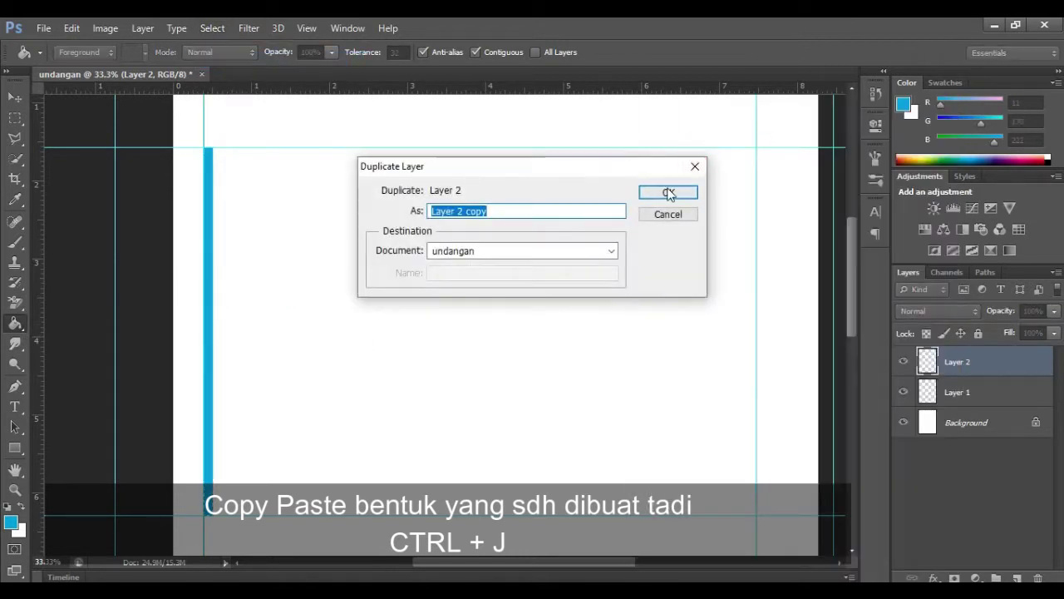
{"action": "left_click", "coordinate": [686, 218]}
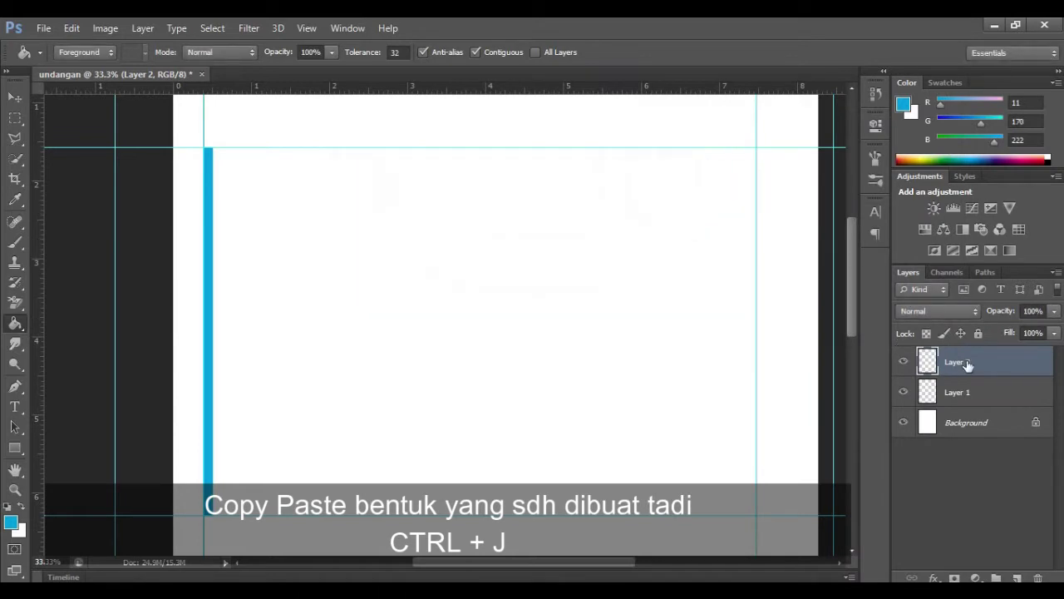
Duplicate the blue bar with Ctrl+J and nudge the copy right beside it.
{"action": "key", "text": "ctrl+j"}
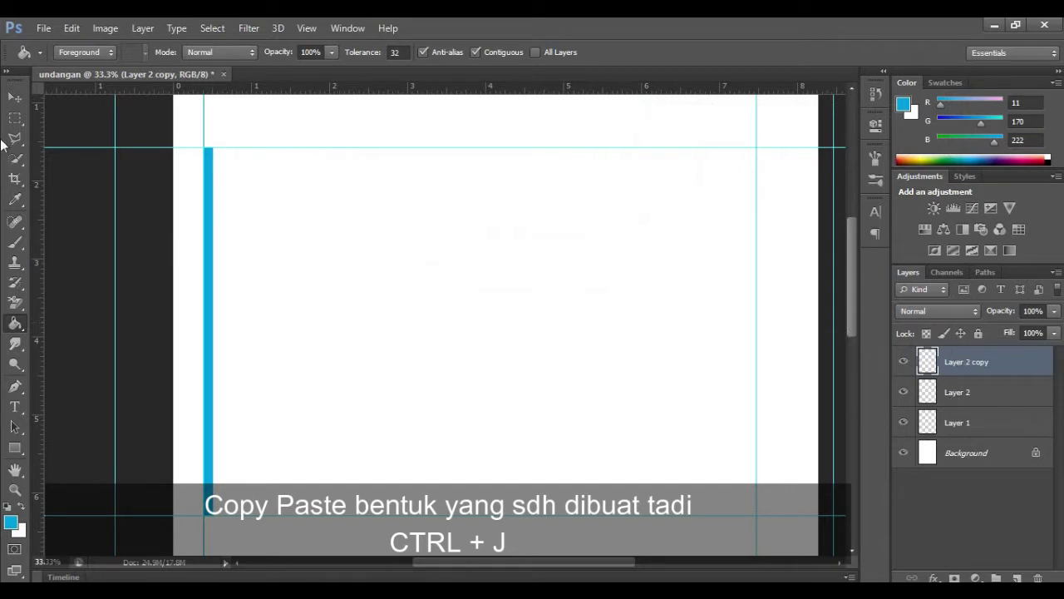
{"action": "left_click", "coordinate": [14, 98]}
{"action": "key", "text": "Right"}
{"action": "key", "text": "Right"}
{"action": "key", "text": "Right"}
{"action": "key", "text": "Right"}
{"action": "key", "text": "Right"}
{"action": "key", "text": "Right"}
{"action": "key", "text": "Right"}
{"action": "key", "text": "Right"}
{"action": "key", "text": "Right"}
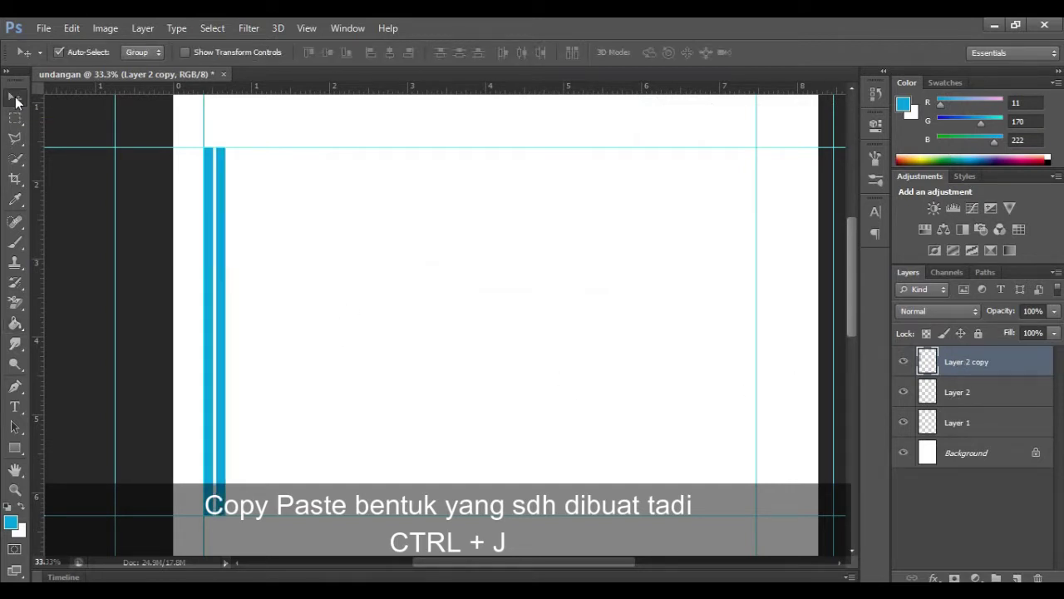
{"action": "key", "text": "Right"}
{"action": "key", "text": "Right"}
{"action": "key", "text": "Right"}
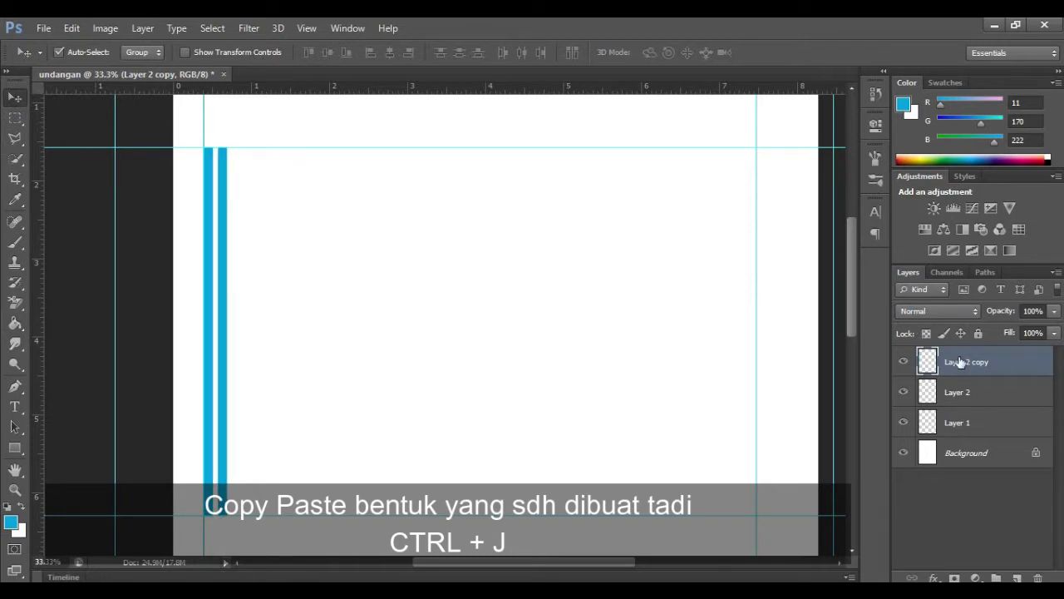
Set the foreground to #9db58c and Paint Bucket-fill the copied bar green.
{"action": "left_click", "coordinate": [12, 522]}
{"action": "double_click", "coordinate": [871, 440]}
{"action": "type", "text": "9db58c"}
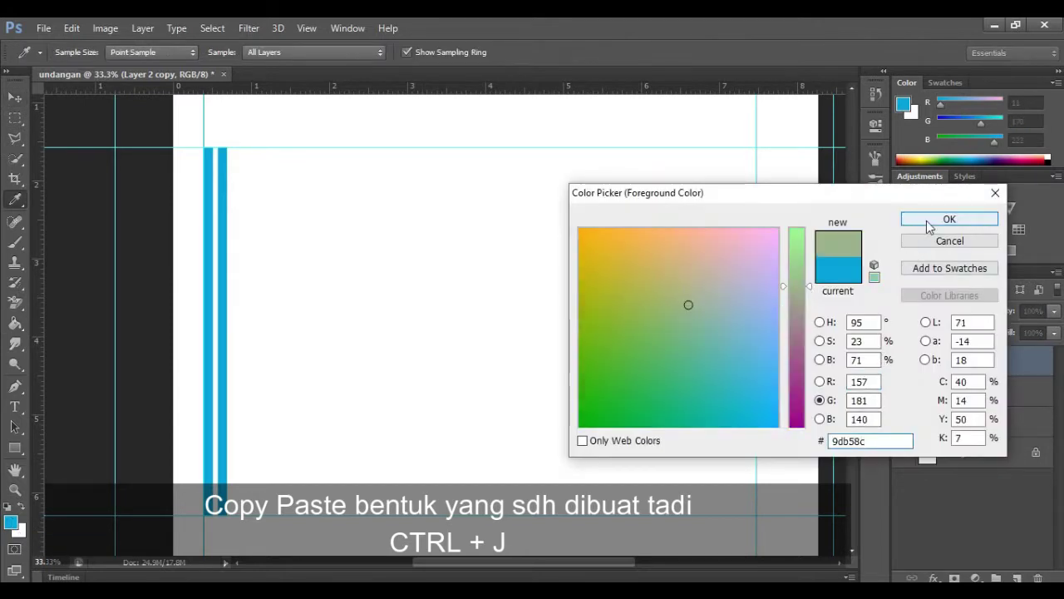
{"action": "left_click", "coordinate": [950, 219]}
{"action": "key", "text": "v"}
{"action": "left_click", "coordinate": [16, 324]}
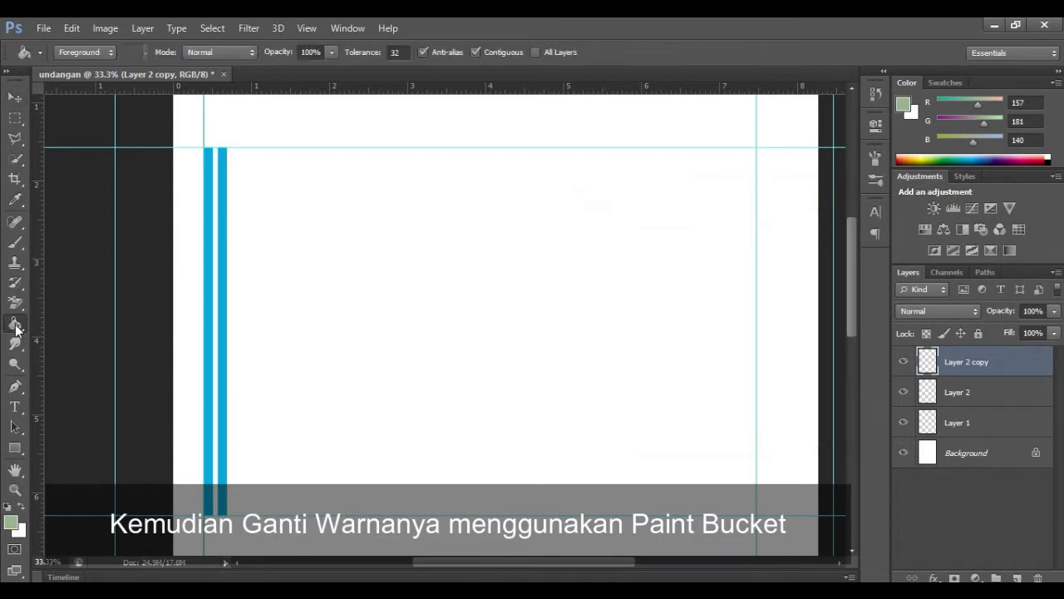
{"action": "left_click", "coordinate": [223, 236]}
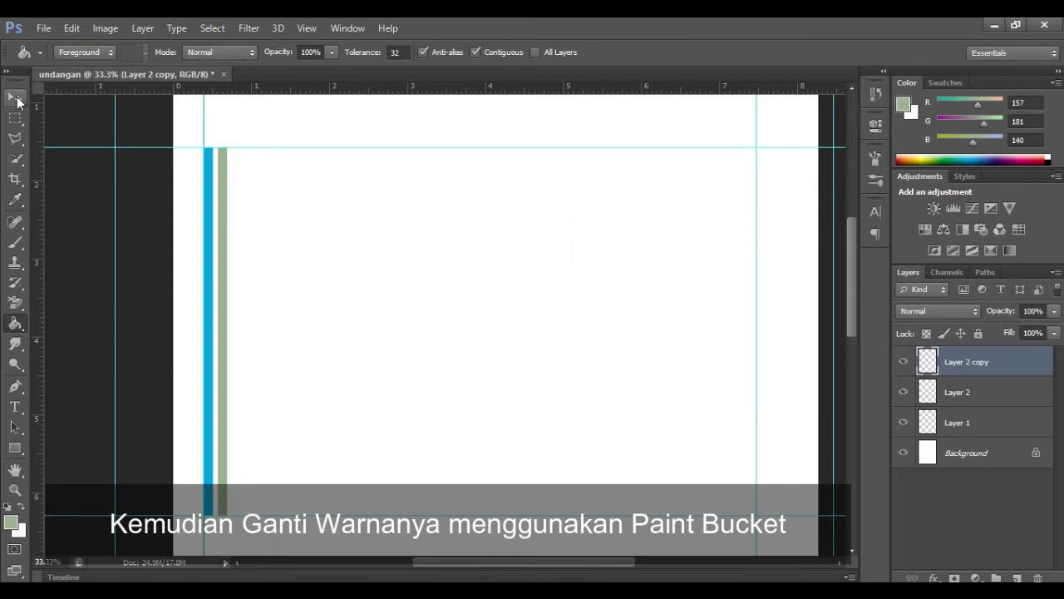
{"action": "left_click", "coordinate": [16, 98]}
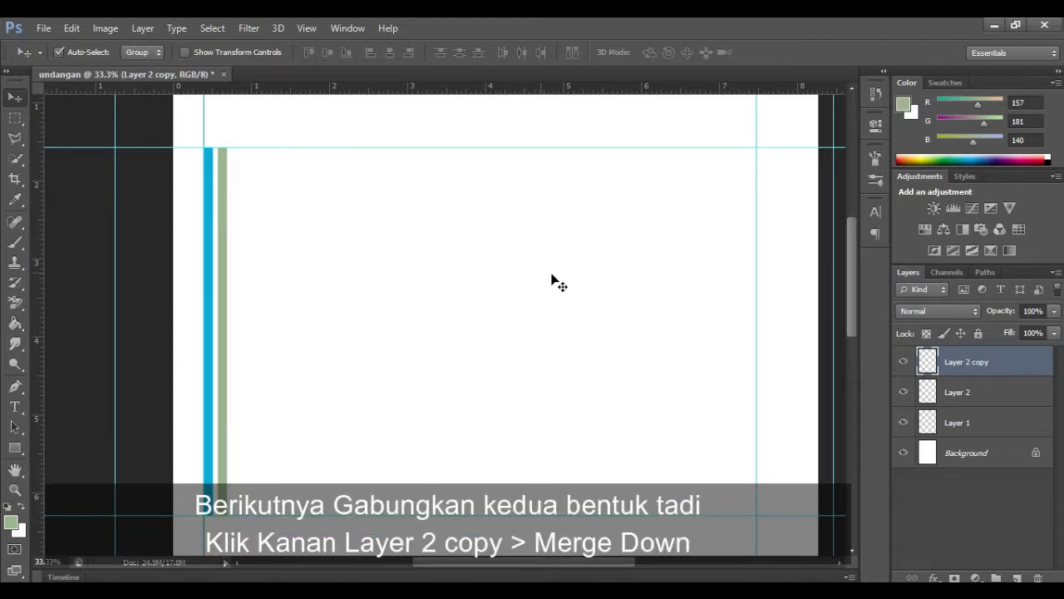
Merge the green copy into Layer 2, then duplicate, shift right and merge the stripe pair.
{"action": "right_click", "coordinate": [984, 358]}
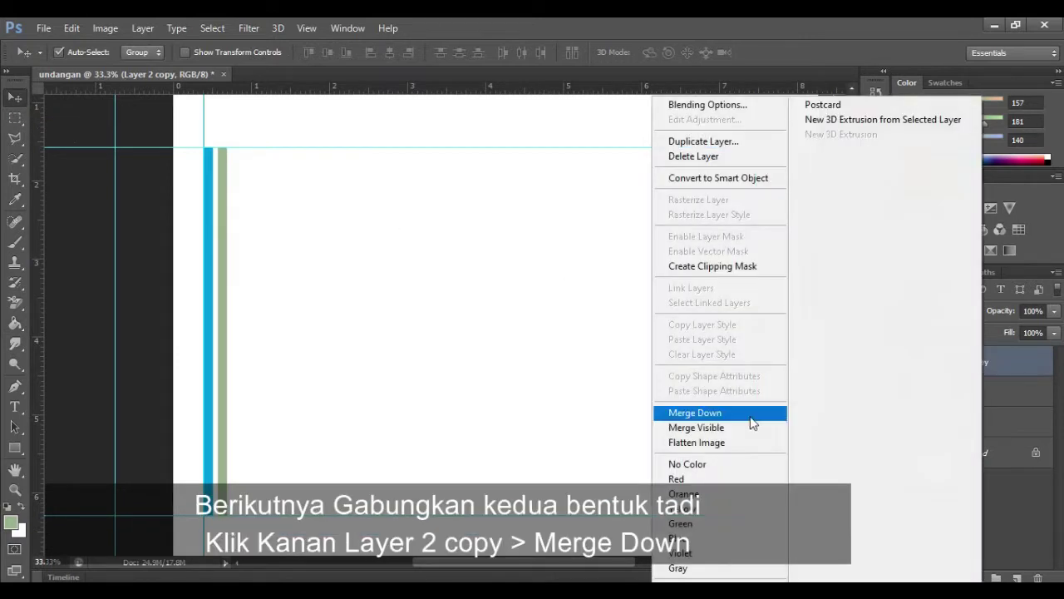
{"action": "left_click", "coordinate": [717, 415]}
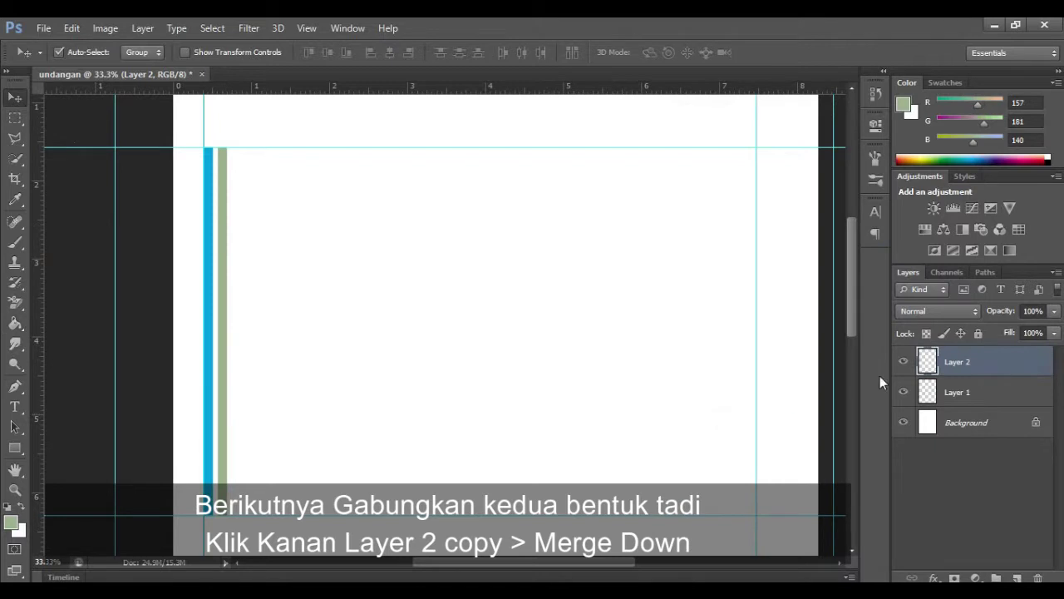
{"action": "key", "text": "ctrl+z"}
{"action": "key", "text": "shift+Right"}
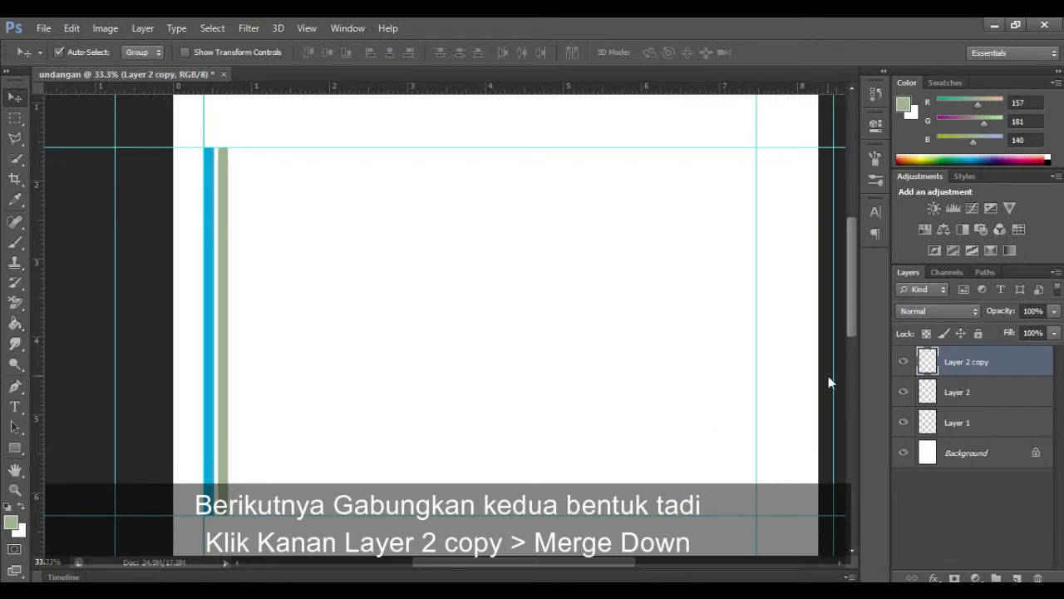
{"action": "key", "text": "shift+Right"}
{"action": "key", "text": "shift+Right"}
{"action": "key", "text": "shift+Right"}
{"action": "key", "text": "shift+Right"}
{"action": "key", "text": "shift+Right"}
{"action": "key", "text": "shift+Right"}
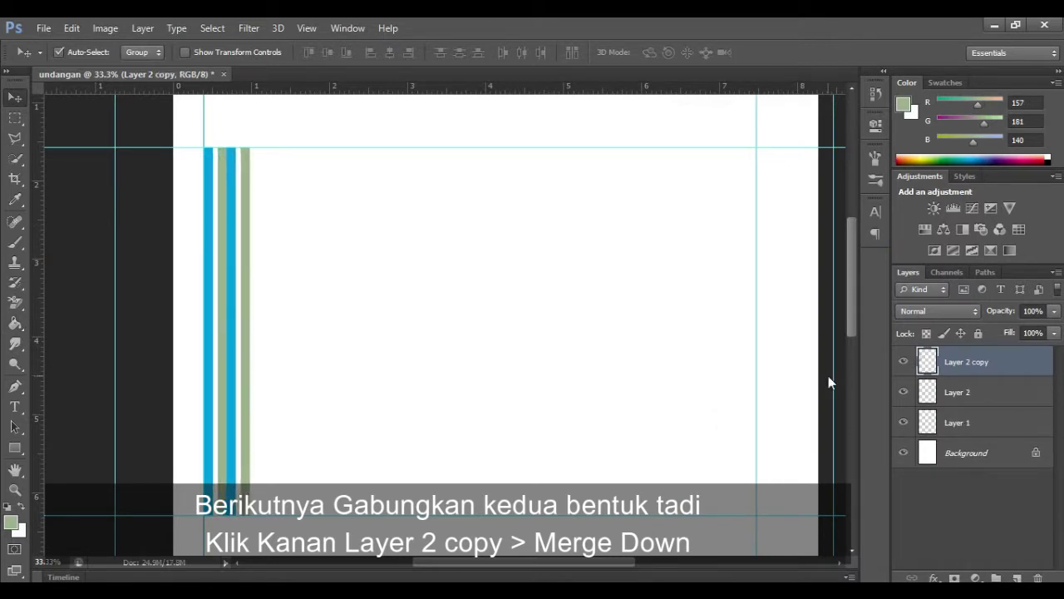
{"action": "key", "text": "shift+Right"}
{"action": "key", "text": "shift+Right"}
{"action": "key", "text": "shift+Right"}
{"action": "key", "text": "shift+Right"}
{"action": "key", "text": "shift+Left"}
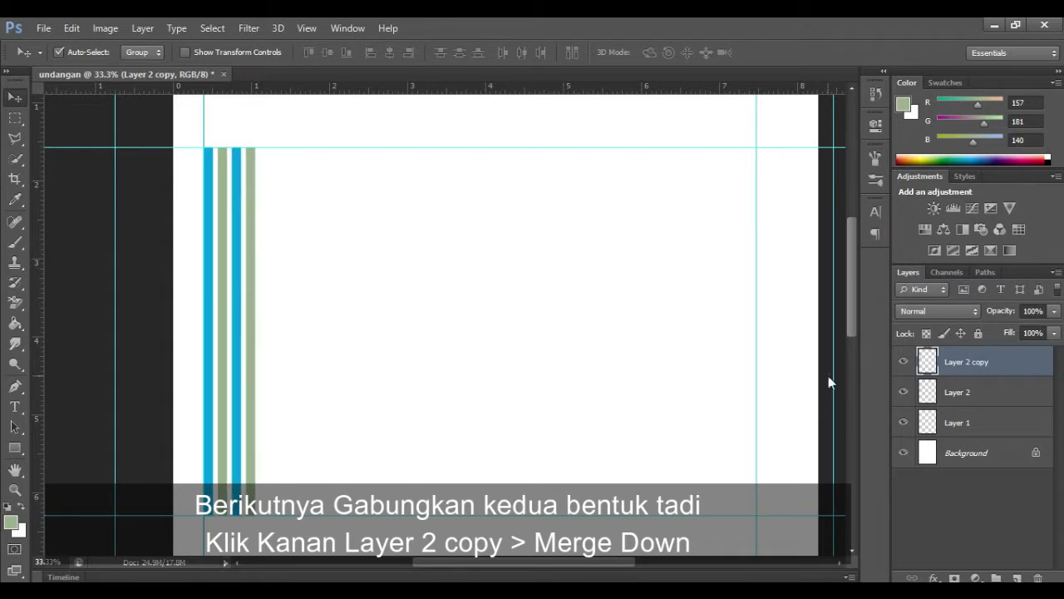
{"action": "right_click", "coordinate": [983, 364]}
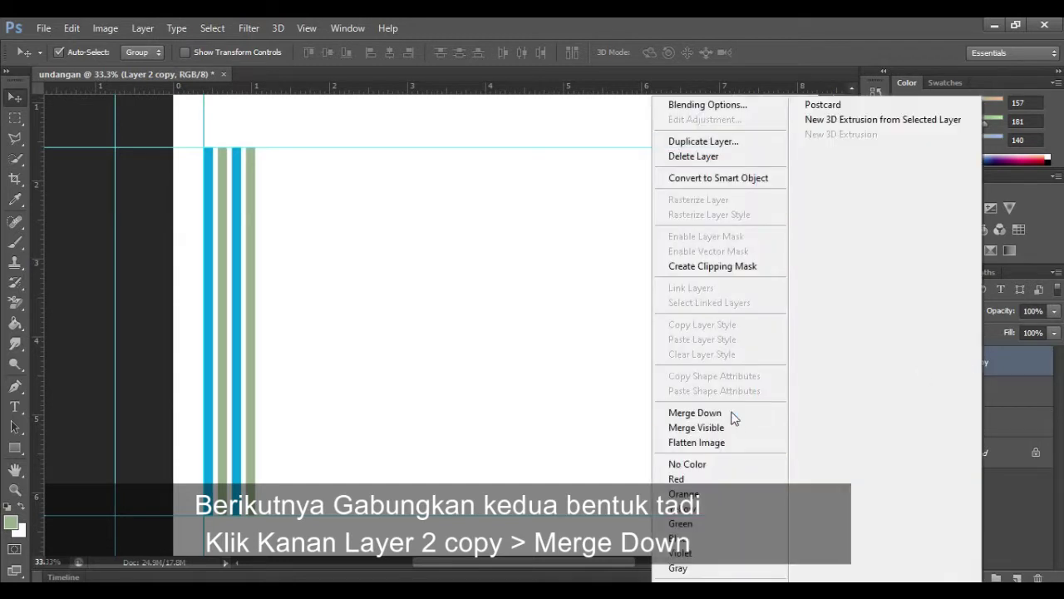
{"action": "left_click", "coordinate": [733, 412]}
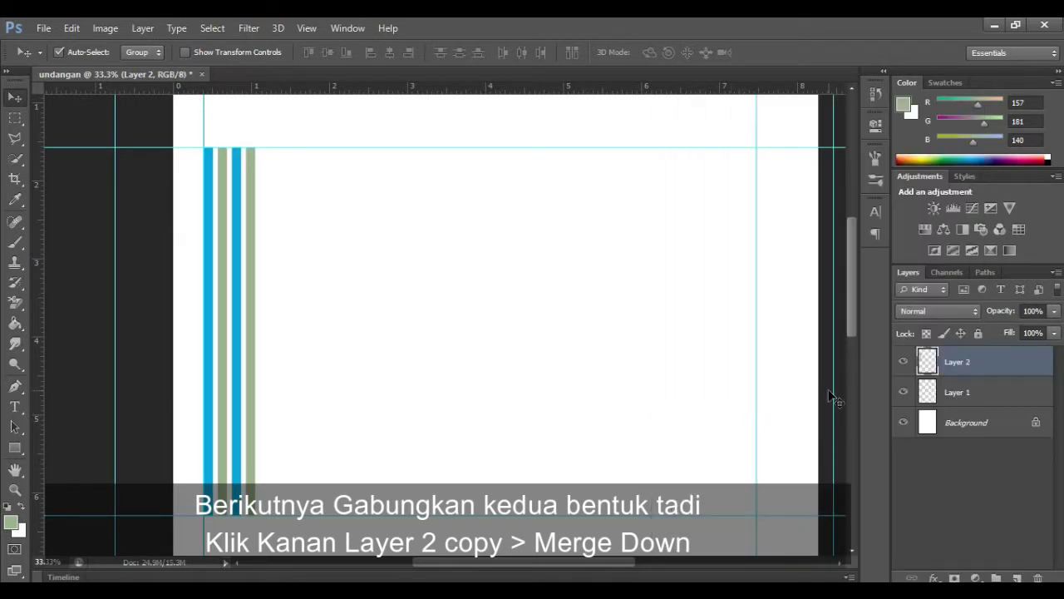
Duplicate the stripes twice more, shifting each copy right and merging it into Layer 2.
{"action": "key", "text": "alt+Right"}
{"action": "key", "text": "shift+Right"}
{"action": "key", "text": "shift+Right"}
{"action": "key", "text": "shift+Right"}
{"action": "key", "text": "shift+Right"}
{"action": "key", "text": "shift+Right"}
{"action": "key", "text": "shift+Right"}
{"action": "key", "text": "shift+Right"}
{"action": "key", "text": "shift+Right"}
{"action": "key", "text": "shift+Right"}
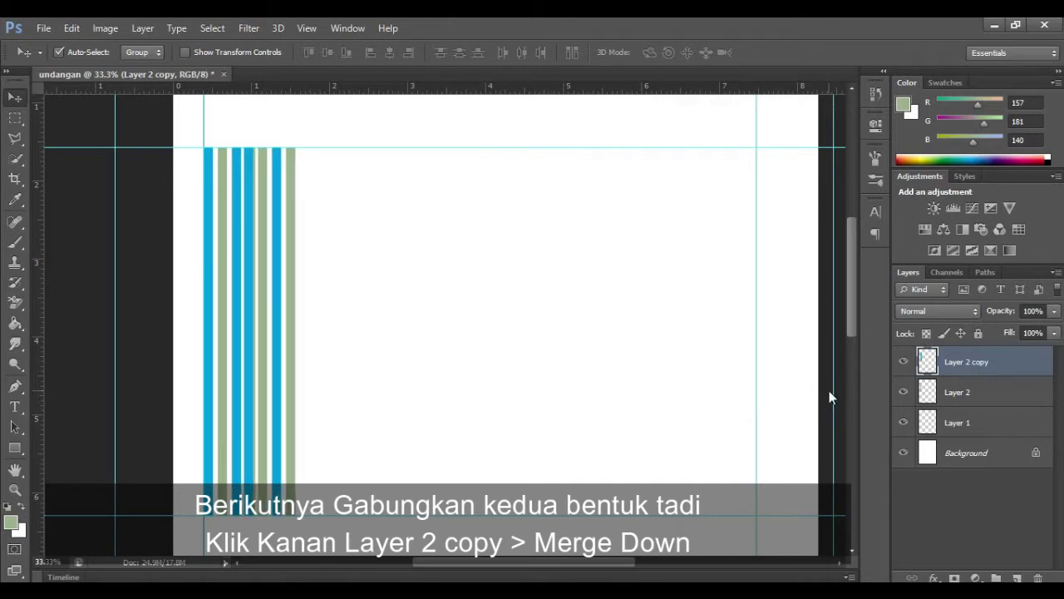
{"action": "key", "text": "shift+Right"}
{"action": "key", "text": "shift+Right"}
{"action": "key", "text": "shift+Right"}
{"action": "key", "text": "shift+Right"}
{"action": "key", "text": "shift+Right"}
{"action": "key", "text": "shift+Right"}
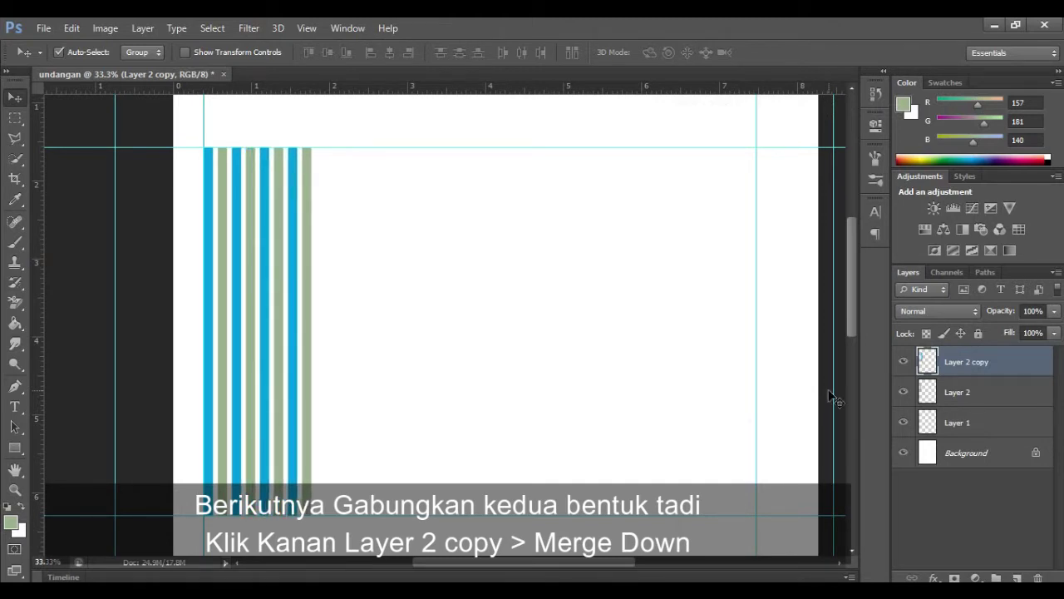
{"action": "right_click", "coordinate": [979, 363]}
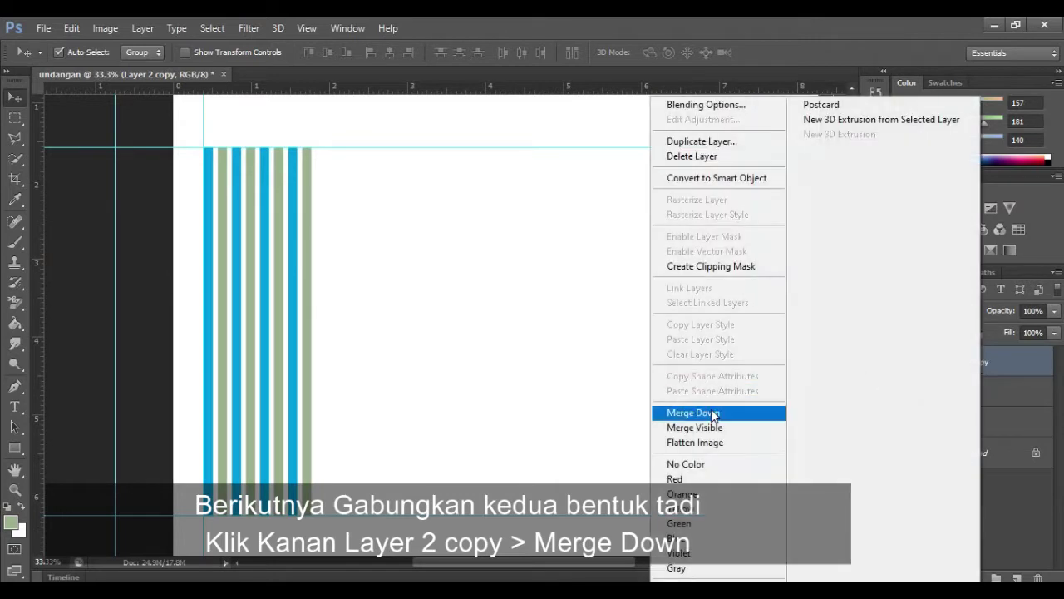
{"action": "left_click", "coordinate": [711, 413]}
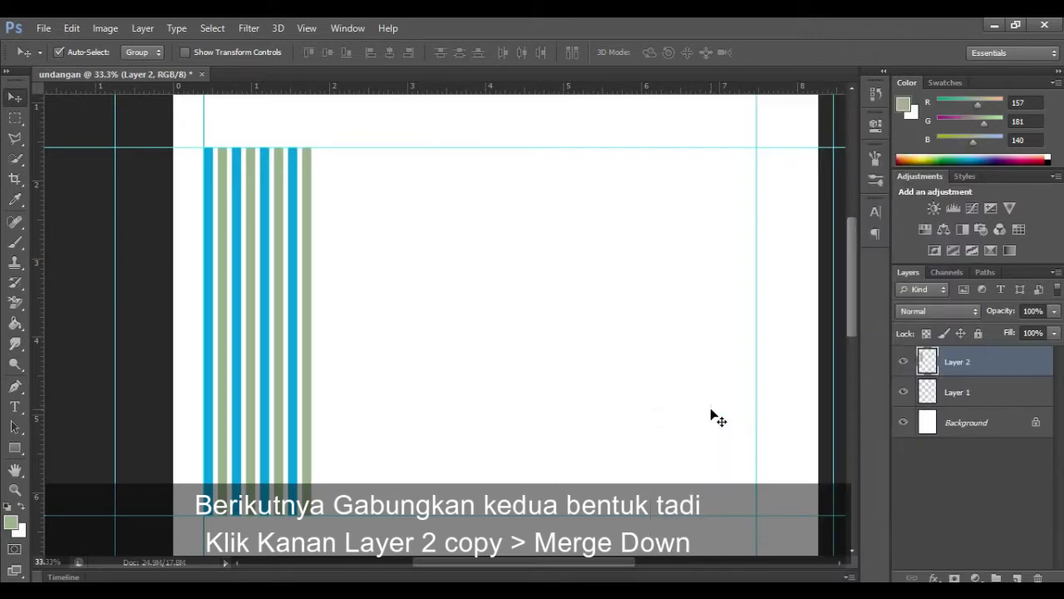
{"action": "key", "text": "ctrl+z"}
{"action": "key", "text": "shift+Right"}
{"action": "key", "text": "shift+Right"}
{"action": "key", "text": "shift+Right"}
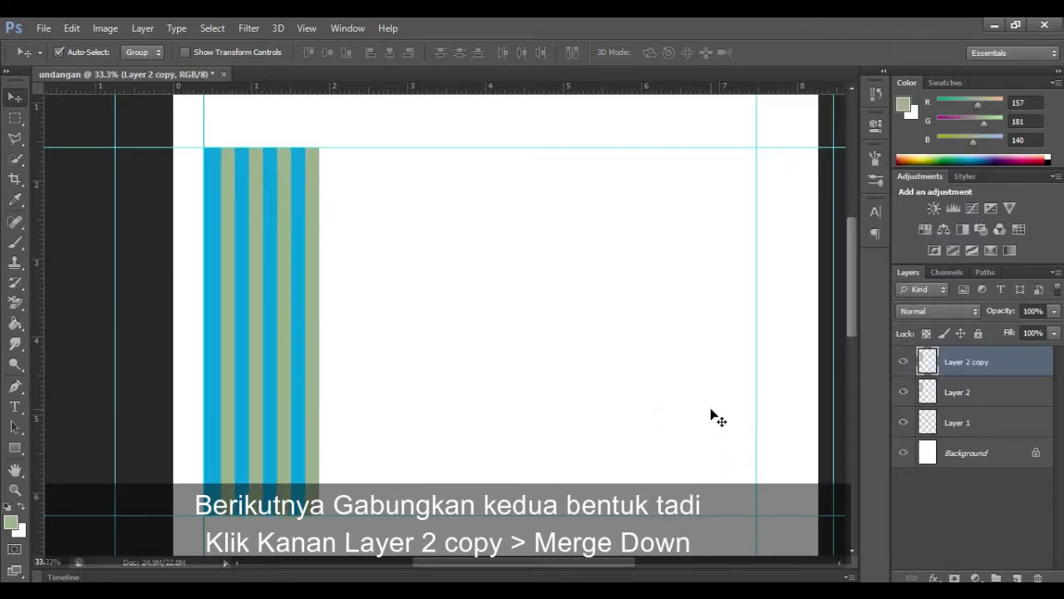
{"action": "key", "text": "shift+Right"}
{"action": "key", "text": "shift+Right"}
{"action": "key", "text": "shift+Right"}
{"action": "key", "text": "shift+Right"}
{"action": "key", "text": "shift+Right"}
{"action": "key", "text": "shift+Right"}
{"action": "key", "text": "shift+Right"}
{"action": "key", "text": "shift+Right"}
{"action": "key", "text": "shift+Right"}
{"action": "key", "text": "shift+Right"}
{"action": "key", "text": "shift+Right"}
{"action": "key", "text": "shift+Right"}
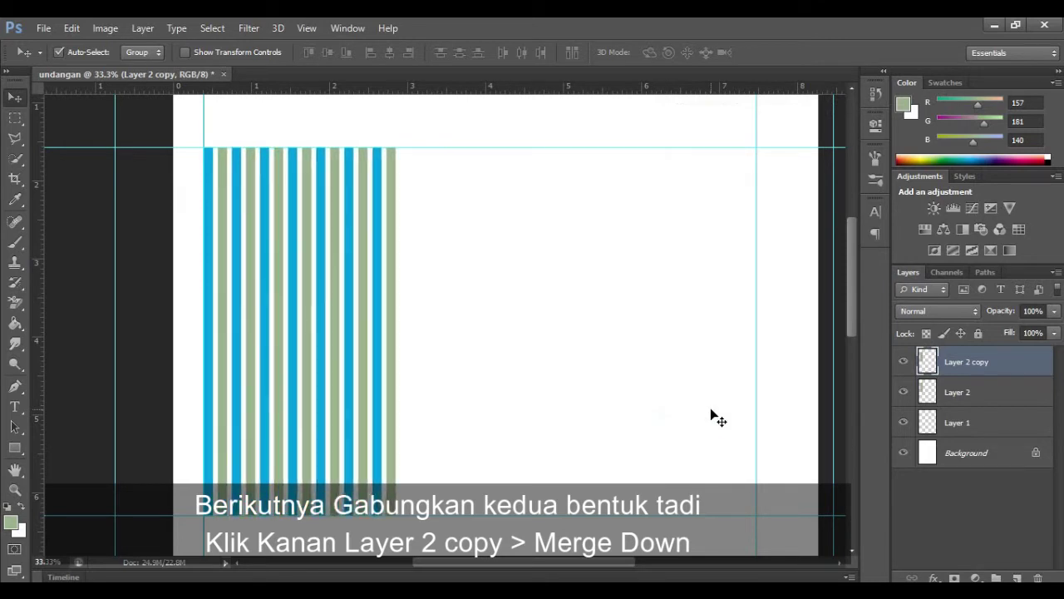
{"action": "key", "text": "shift+Right"}
{"action": "key", "text": "shift+Right"}
{"action": "key", "text": "shift+Right"}
{"action": "key", "text": "shift+Right"}
{"action": "key", "text": "shift+Right"}
{"action": "key", "text": "shift+Right"}
{"action": "key", "text": "shift+Right"}
{"action": "key", "text": "shift+Right"}
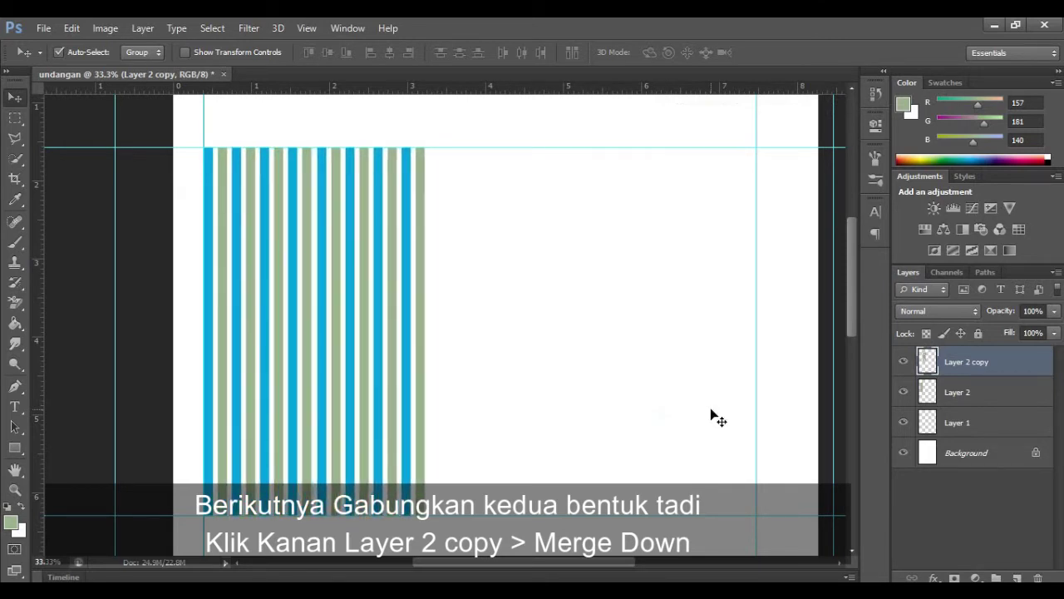
{"action": "key", "text": "shift+Right"}
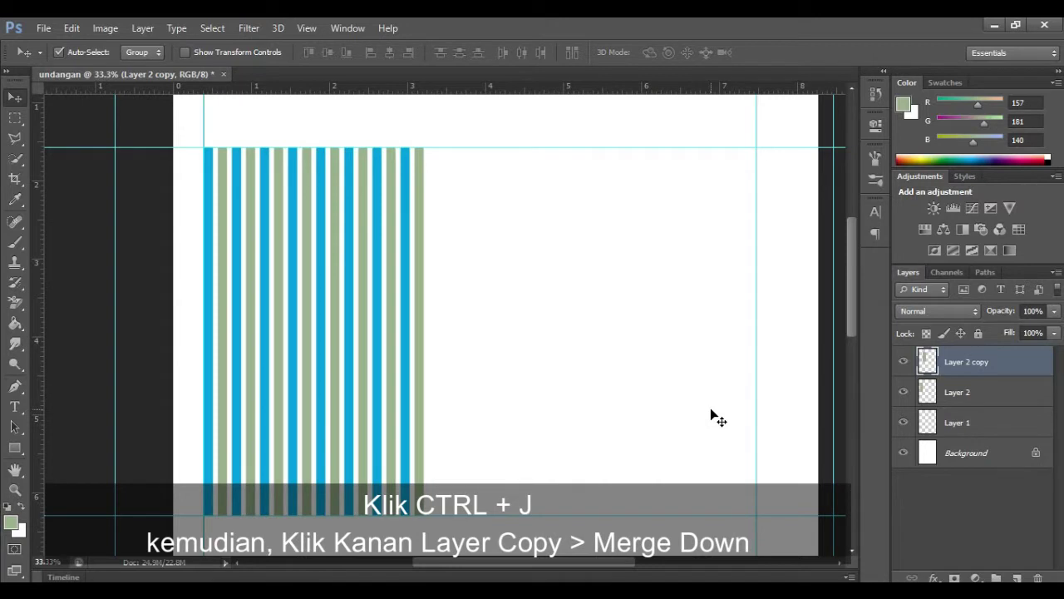
{"action": "right_click", "coordinate": [967, 363]}
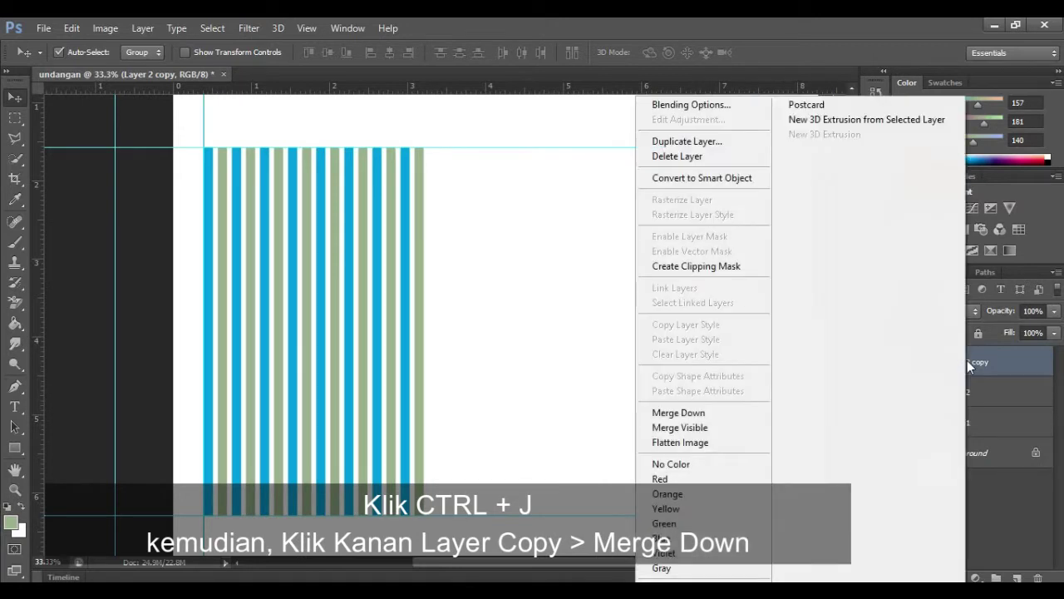
{"action": "left_click", "coordinate": [690, 410]}
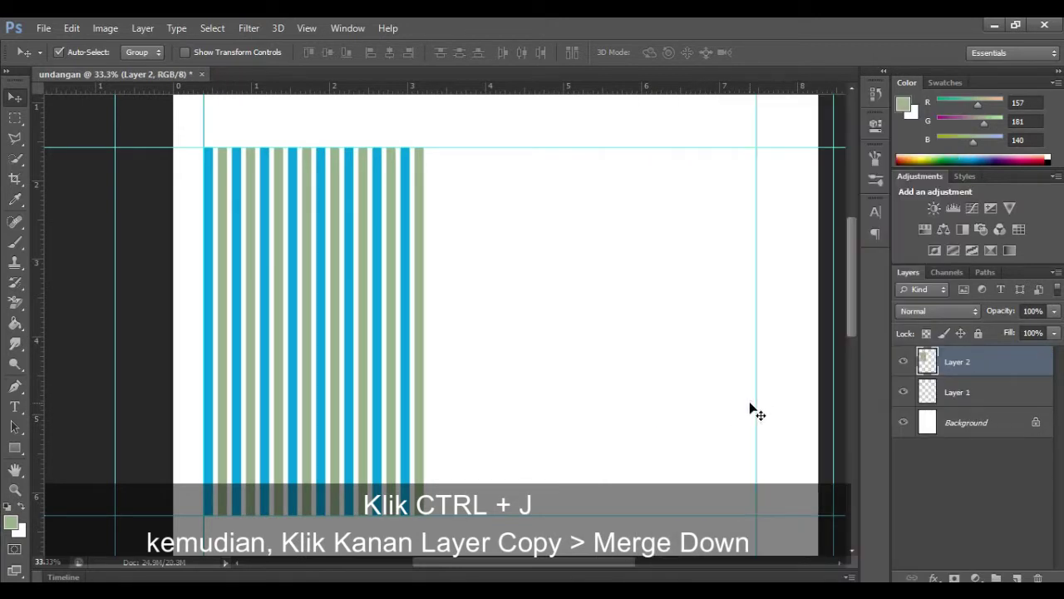
Duplicate the wider stripe block, shift it further across the page and merge it down.
{"action": "key", "text": "ctrl+j"}
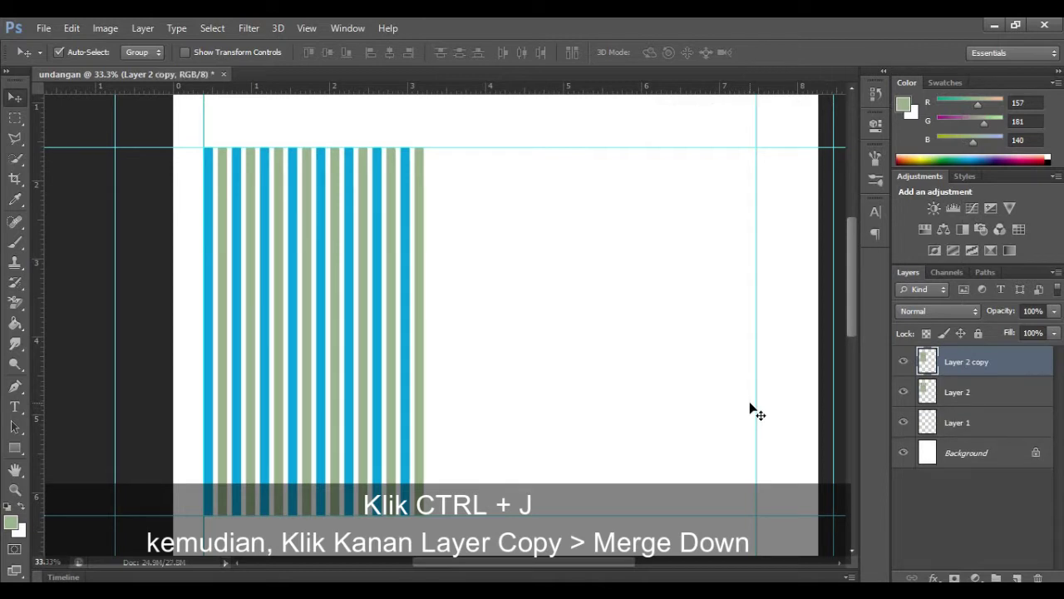
{"action": "key", "text": "shift+Right"}
{"action": "key", "text": "shift+Right"}
{"action": "key", "text": "shift+Right"}
{"action": "key", "text": "shift+Right"}
{"action": "key", "text": "shift+Right"}
{"action": "key", "text": "shift+Right"}
{"action": "key", "text": "shift+Right"}
{"action": "key", "text": "shift+Right"}
{"action": "key", "text": "shift+Right"}
{"action": "key", "text": "shift+Right"}
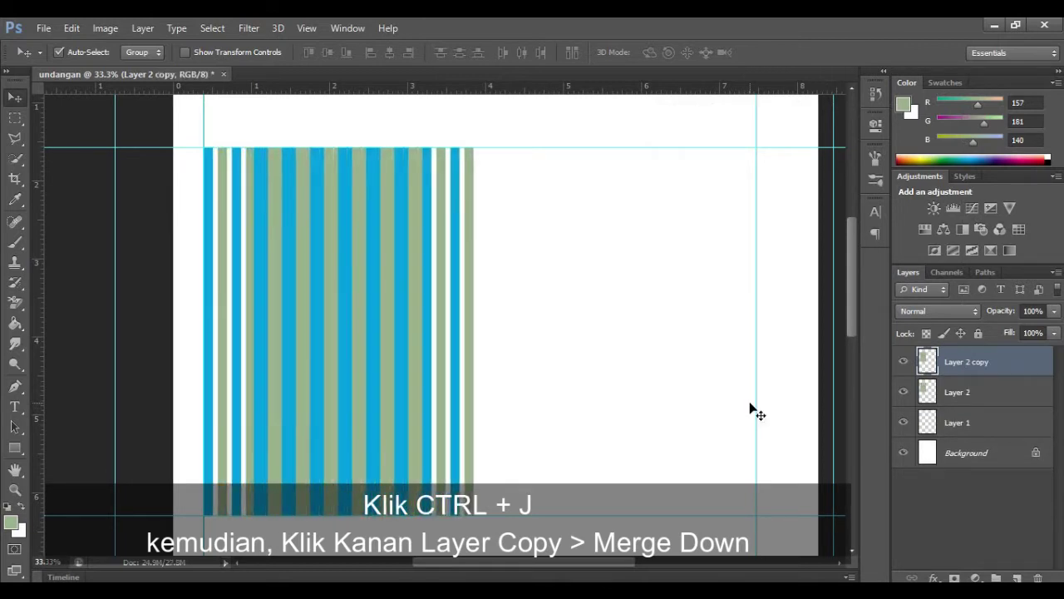
{"action": "key", "text": "shift+Right"}
{"action": "key", "text": "shift+Right"}
{"action": "key", "text": "shift+Right"}
{"action": "key", "text": "shift+Right"}
{"action": "key", "text": "shift+Right"}
{"action": "key", "text": "shift+Right"}
{"action": "key", "text": "shift+Right"}
{"action": "key", "text": "shift+Right"}
{"action": "key", "text": "shift+Right"}
{"action": "key", "text": "shift+Right"}
{"action": "key", "text": "shift+Right"}
{"action": "key", "text": "shift+Right"}
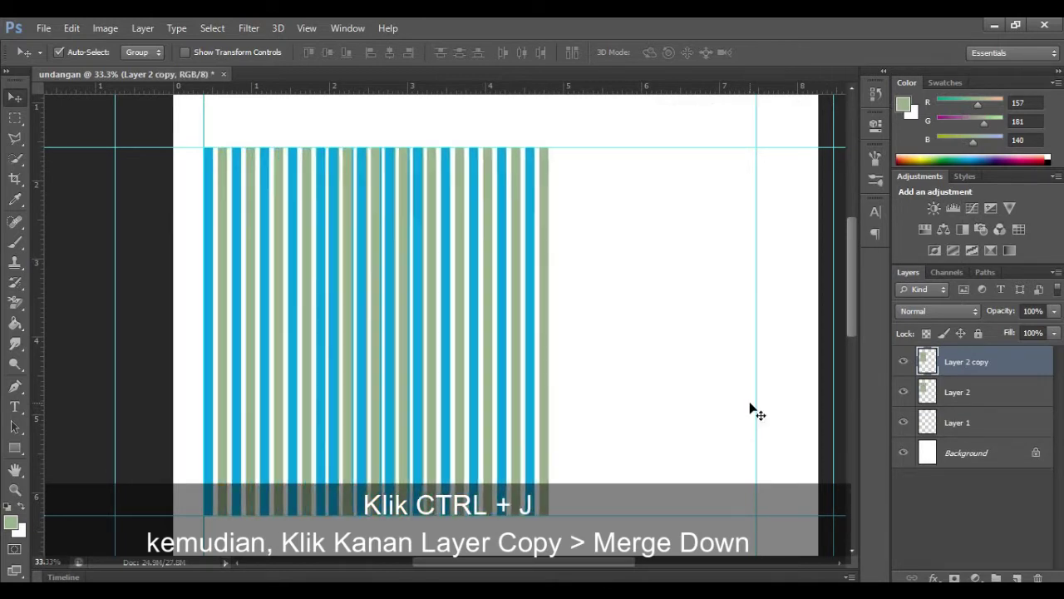
{"action": "key", "text": "shift+Right"}
{"action": "key", "text": "shift+Right"}
{"action": "key", "text": "shift+Right"}
{"action": "key", "text": "shift+Right"}
{"action": "key", "text": "shift+Right"}
{"action": "key", "text": "shift+Right"}
{"action": "key", "text": "shift+Right"}
{"action": "key", "text": "shift+Right"}
{"action": "key", "text": "shift+Right"}
{"action": "key", "text": "shift+Right"}
{"action": "key", "text": "shift+Right"}
{"action": "key", "text": "shift+Right"}
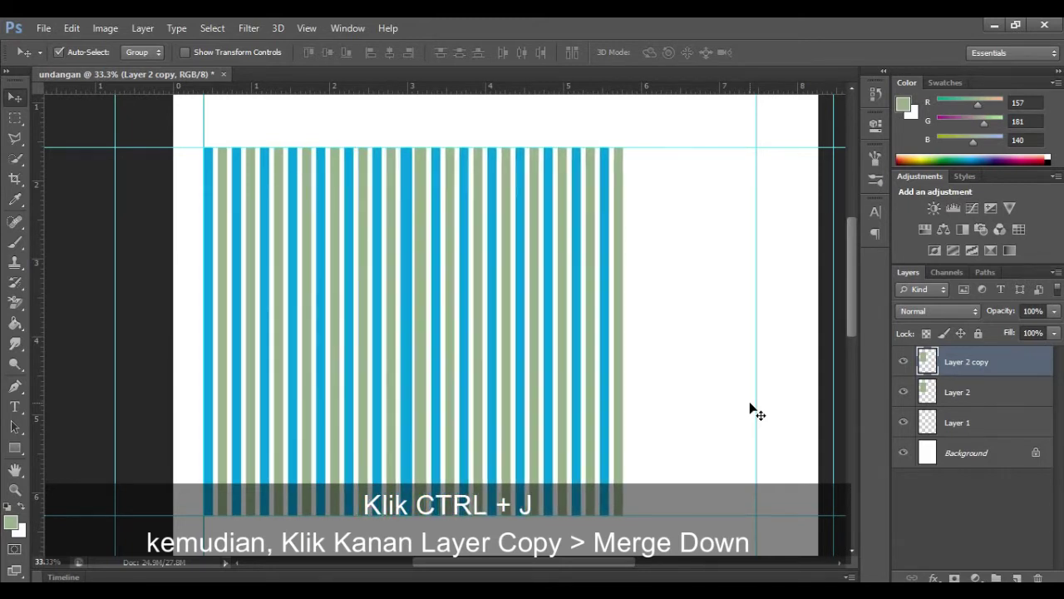
{"action": "key", "text": "shift+Right"}
{"action": "key", "text": "shift+Right"}
{"action": "key", "text": "shift+Right"}
{"action": "key", "text": "shift+Right"}
{"action": "key", "text": "shift+Right"}
{"action": "key", "text": "shift+Right"}
{"action": "key", "text": "shift+Right"}
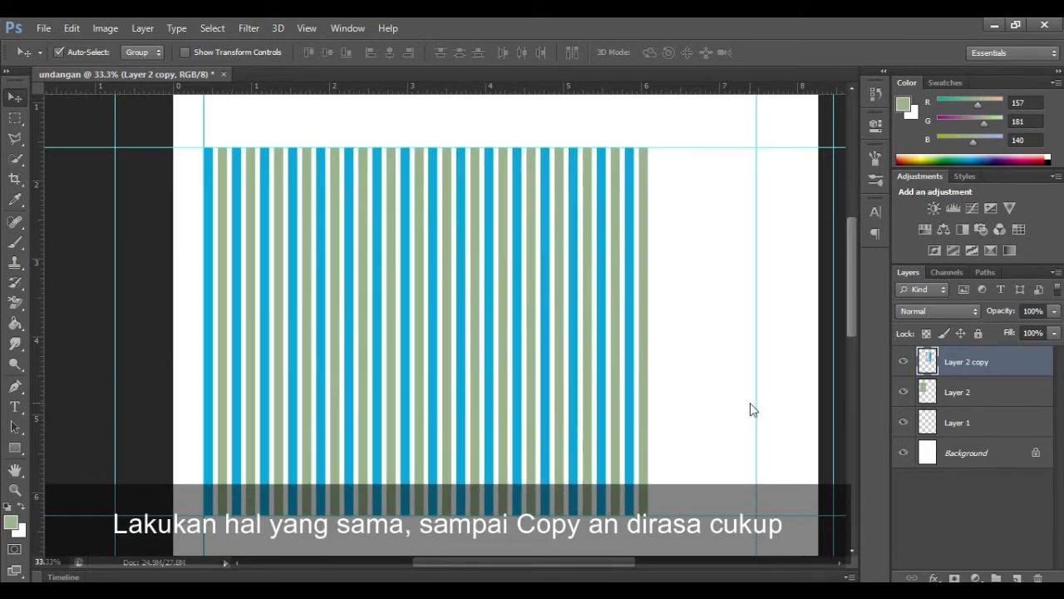
{"action": "key", "text": "shift+Right"}
{"action": "key", "text": "shift+Right"}
{"action": "key", "text": "shift+Right"}
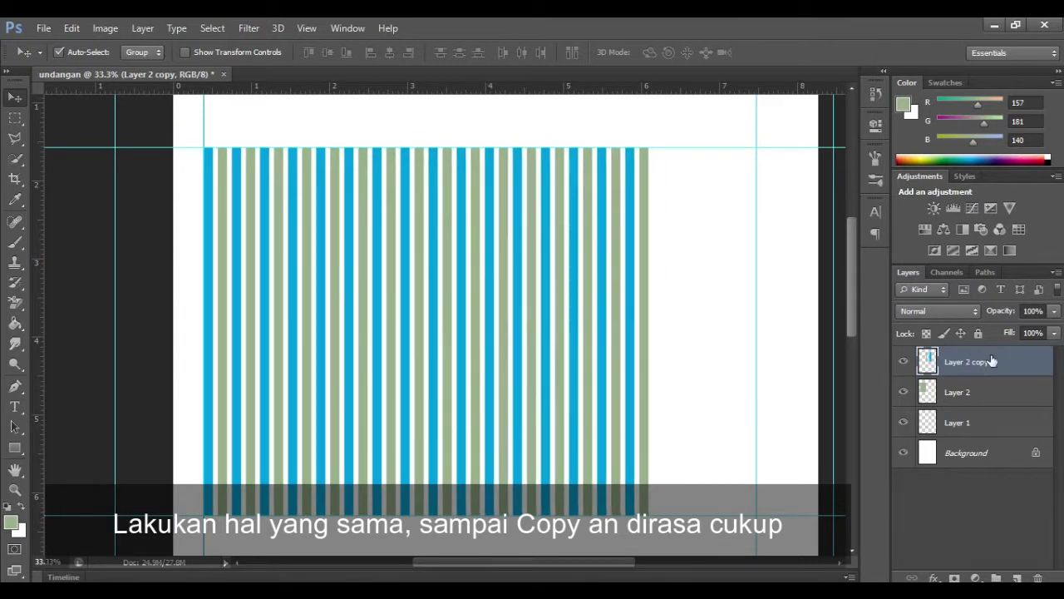
{"action": "right_click", "coordinate": [991, 359]}
{"action": "left_click", "coordinate": [754, 412]}
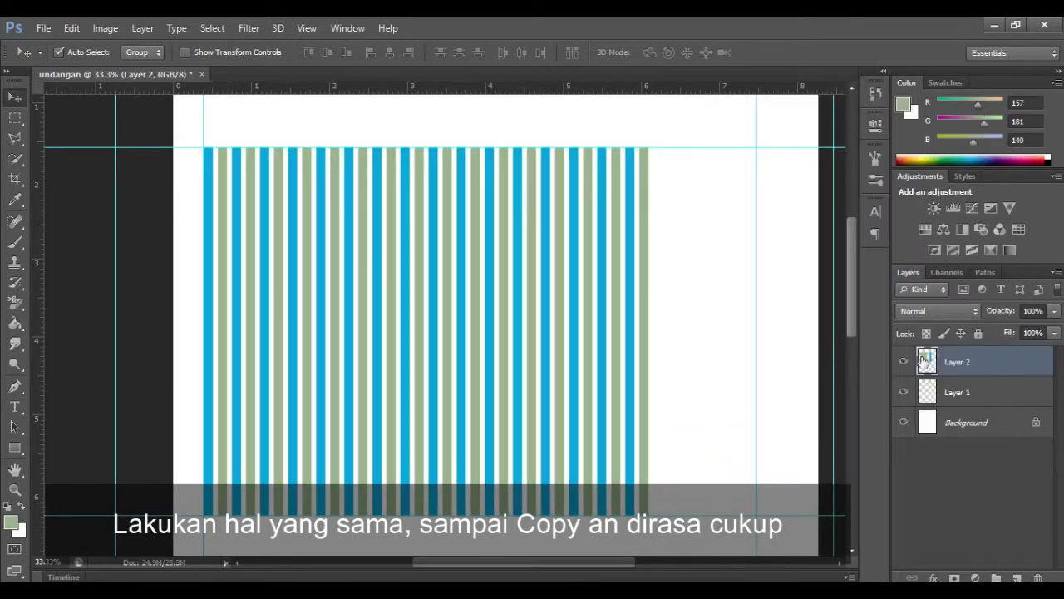
Duplicate the stripes once more, shift the copy to the card's right edge and merge it into Layer 2.
{"action": "key", "text": "ctrl+j"}
{"action": "key", "text": "shift+Right"}
{"action": "key", "text": "shift+Right"}
{"action": "key", "text": "shift+Right"}
{"action": "key", "text": "shift+Right"}
{"action": "key", "text": "shift+Right"}
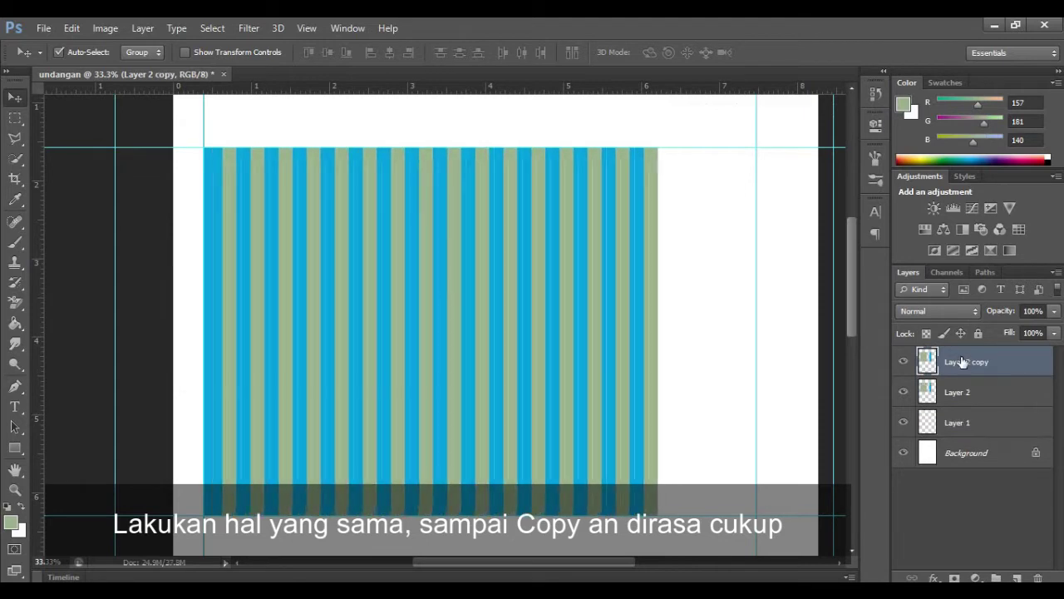
{"action": "key", "text": "shift+Right"}
{"action": "key", "text": "shift+Right"}
{"action": "key", "text": "shift+Right"}
{"action": "key", "text": "shift+Right"}
{"action": "key", "text": "shift+Right"}
{"action": "key", "text": "shift+Right"}
{"action": "key", "text": "shift+Right"}
{"action": "key", "text": "shift+Right"}
{"action": "key", "text": "shift+Right"}
{"action": "key", "text": "shift+Right"}
{"action": "key", "text": "shift+Right"}
{"action": "key", "text": "shift+Right"}
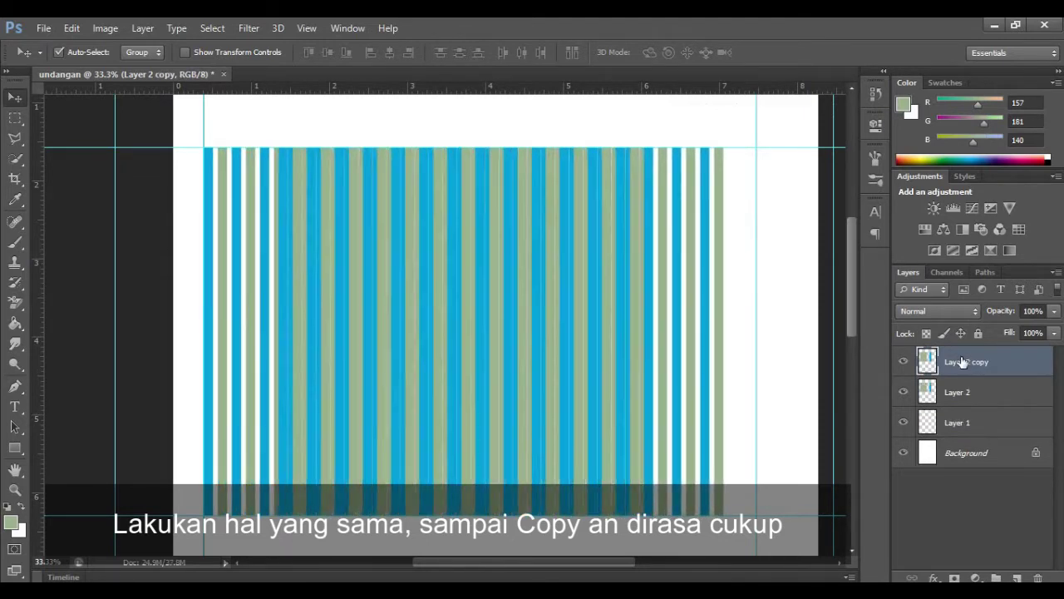
{"action": "key", "text": "shift+Right"}
{"action": "key", "text": "shift+Right"}
{"action": "key", "text": "shift+Right"}
{"action": "key", "text": "shift+Right"}
{"action": "key", "text": "shift+Right"}
{"action": "key", "text": "shift+Right"}
{"action": "key", "text": "shift+Right"}
{"action": "key", "text": "shift+Right"}
{"action": "key", "text": "shift+Right"}
{"action": "key", "text": "shift+Right"}
{"action": "key", "text": "shift+Right"}
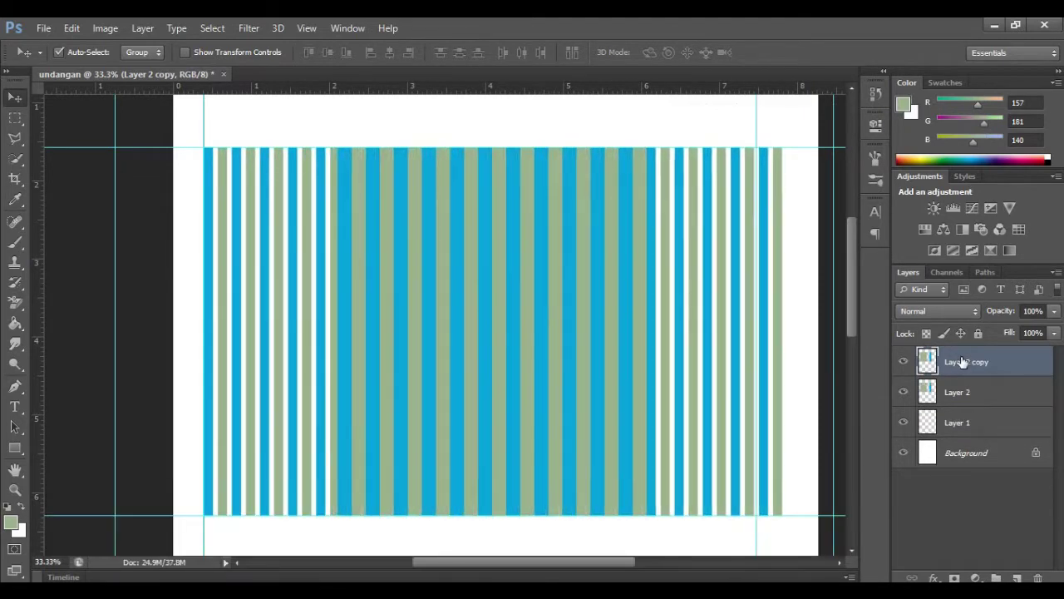
{"action": "key", "text": "shift+Right"}
{"action": "key", "text": "shift+Right"}
{"action": "key", "text": "shift+Right"}
{"action": "key", "text": "shift+Right"}
{"action": "key", "text": "shift+Right"}
{"action": "key", "text": "shift+Right"}
{"action": "key", "text": "shift+Right"}
{"action": "key", "text": "shift+Right"}
{"action": "key", "text": "shift+Right"}
{"action": "key", "text": "shift+Right"}
{"action": "key", "text": "shift+Right"}
{"action": "key", "text": "shift+Right"}
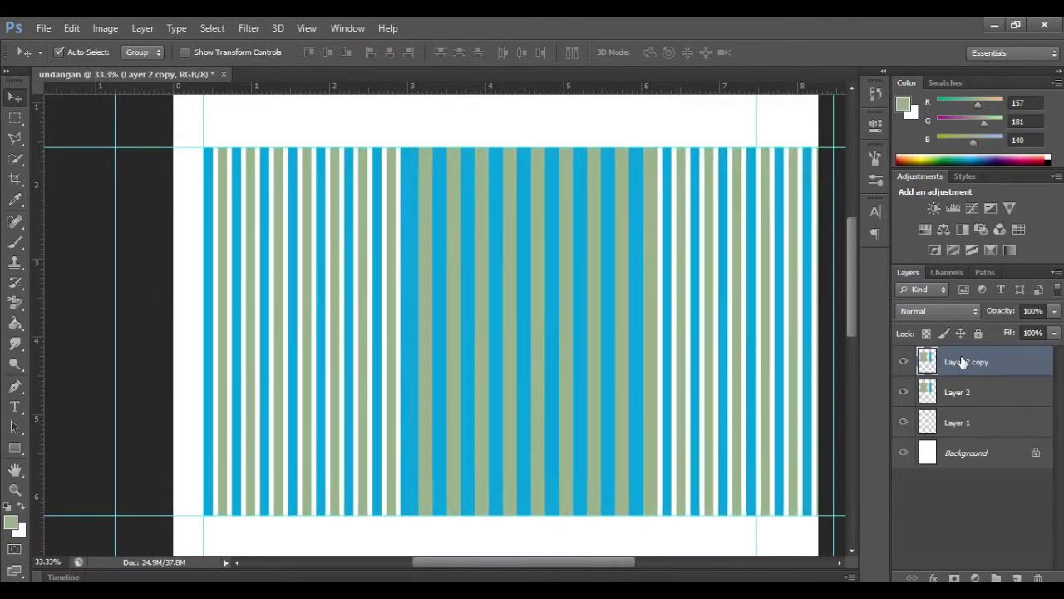
{"action": "key", "text": "shift+Right"}
{"action": "key", "text": "shift+Right"}
{"action": "key", "text": "shift+Right"}
{"action": "key", "text": "shift+Right"}
{"action": "key", "text": "shift+Right"}
{"action": "key", "text": "shift+Right"}
{"action": "key", "text": "shift+Right"}
{"action": "key", "text": "shift+Right"}
{"action": "key", "text": "shift+Right"}
{"action": "key", "text": "shift+Right"}
{"action": "key", "text": "shift+Right"}
{"action": "key", "text": "shift+Right"}
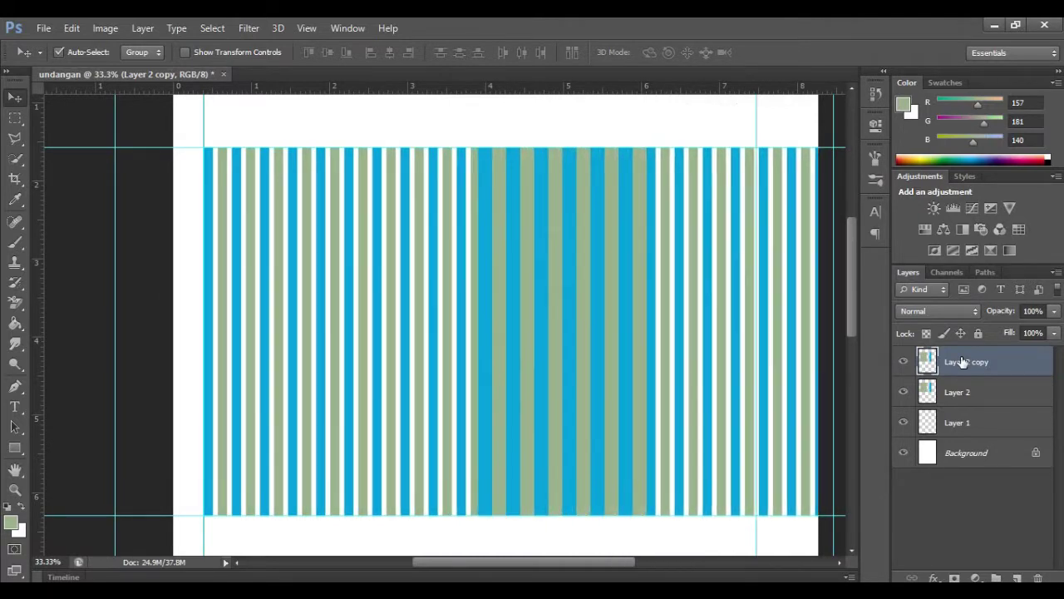
{"action": "key", "text": "shift+Right"}
{"action": "key", "text": "shift+Right"}
{"action": "key", "text": "shift+Right"}
{"action": "key", "text": "shift+Right"}
{"action": "key", "text": "shift+Right"}
{"action": "key", "text": "shift+Right"}
{"action": "key", "text": "shift+Right"}
{"action": "key", "text": "shift+Right"}
{"action": "key", "text": "shift+Right"}
{"action": "key", "text": "shift+Right"}
{"action": "key", "text": "shift+Right"}
{"action": "key", "text": "shift+Right"}
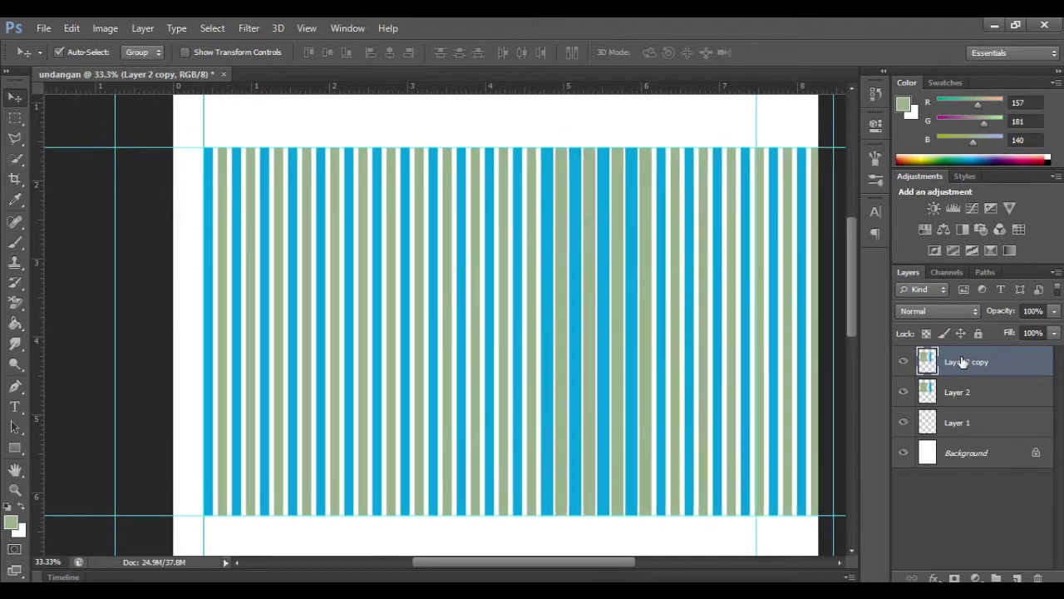
{"action": "key", "text": "shift+Right"}
{"action": "key", "text": "shift+Right"}
{"action": "key", "text": "shift+Right"}
{"action": "key", "text": "shift+Right"}
{"action": "key", "text": "shift+Right"}
{"action": "key", "text": "shift+Right"}
{"action": "key", "text": "shift+Right"}
{"action": "key", "text": "shift+Right"}
{"action": "key", "text": "shift+Right"}
{"action": "key", "text": "shift+Right"}
{"action": "key", "text": "shift+Right"}
{"action": "key", "text": "shift+Right"}
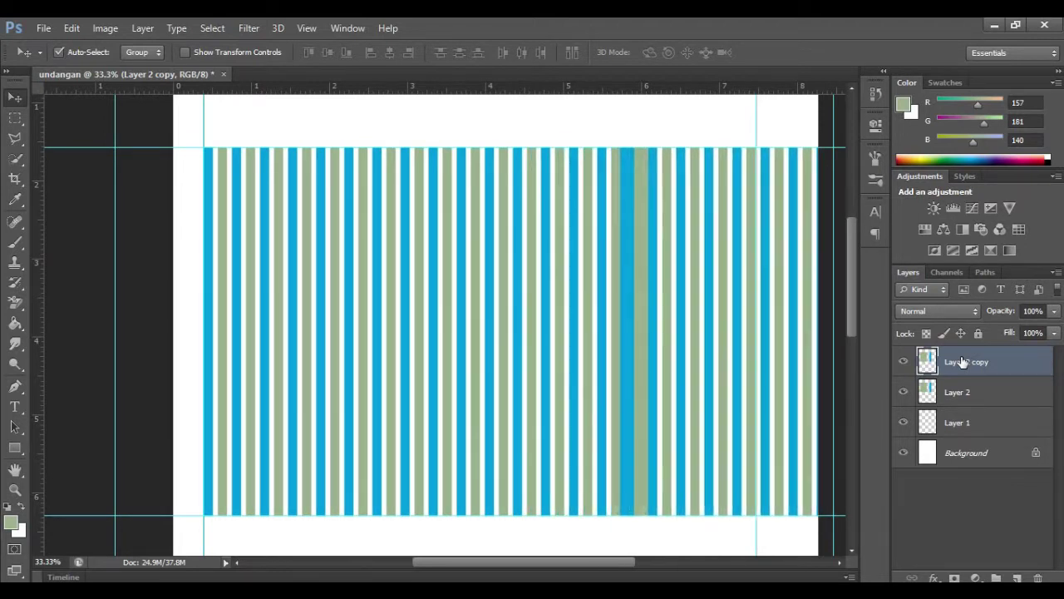
{"action": "key", "text": "shift+Right"}
{"action": "key", "text": "shift+Right"}
{"action": "key", "text": "shift+Right"}
{"action": "key", "text": "shift+Right"}
{"action": "key", "text": "shift+Right"}
{"action": "key", "text": "shift+Right"}
{"action": "key", "text": "shift+Right"}
{"action": "key", "text": "shift+Right"}
{"action": "key", "text": "shift+Right"}
{"action": "key", "text": "shift+Right"}
{"action": "key", "text": "shift+Right"}
{"action": "key", "text": "shift+Right"}
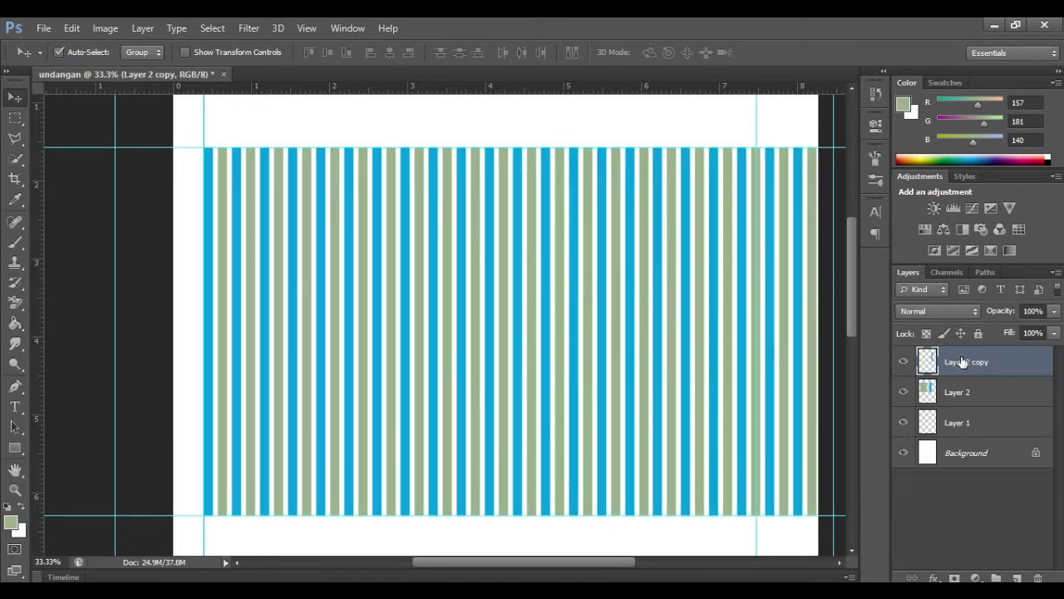
{"action": "key", "text": "shift+Right"}
{"action": "key", "text": "shift+Right"}
{"action": "key", "text": "shift+Right"}
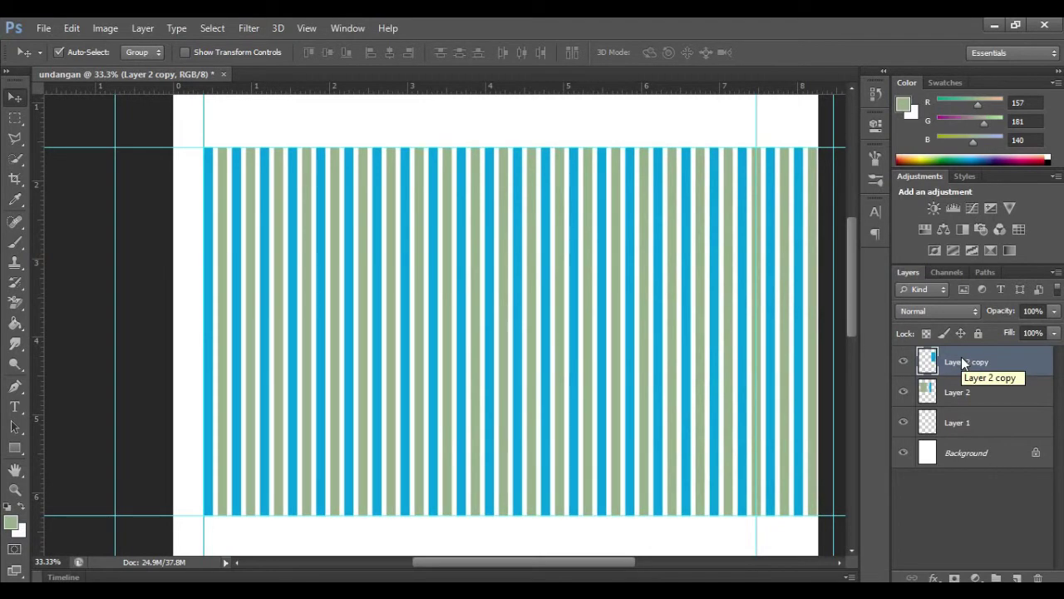
{"action": "right_click", "coordinate": [977, 362]}
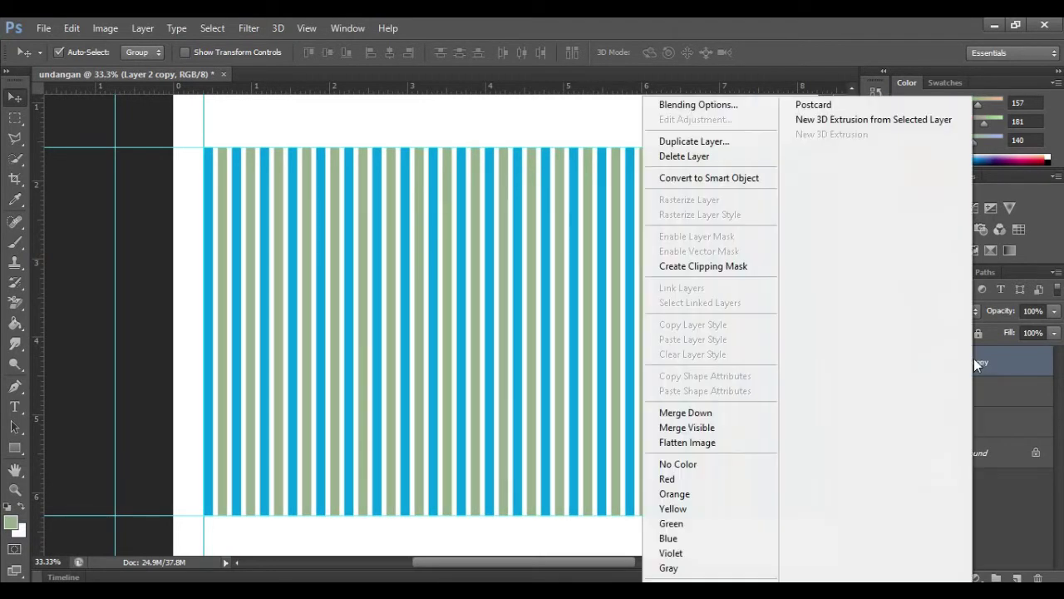
{"action": "left_click", "coordinate": [720, 414]}
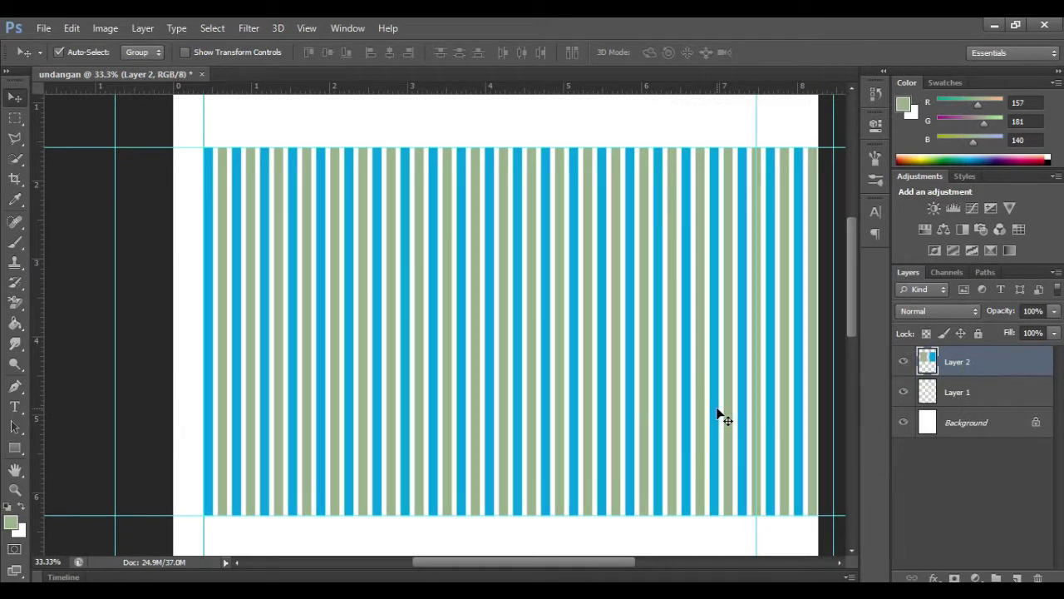
Stretch the stripes taller by dragging the bottom transform handle down.
{"action": "scroll", "coordinate": [619, 408], "scroll_direction": "down", "scroll_amount": 1}
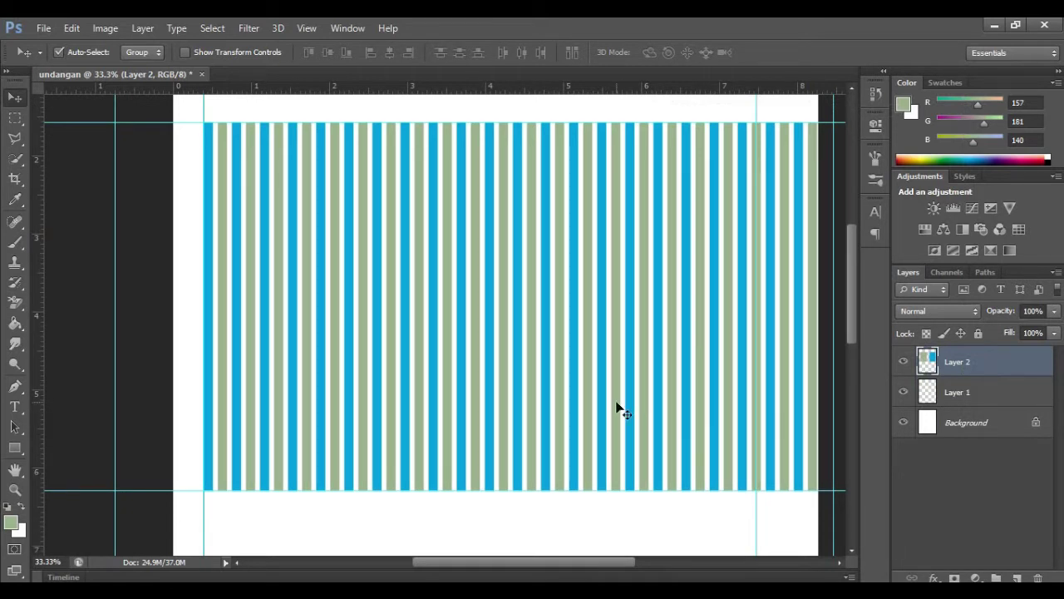
{"action": "key", "text": "ctrl+t"}
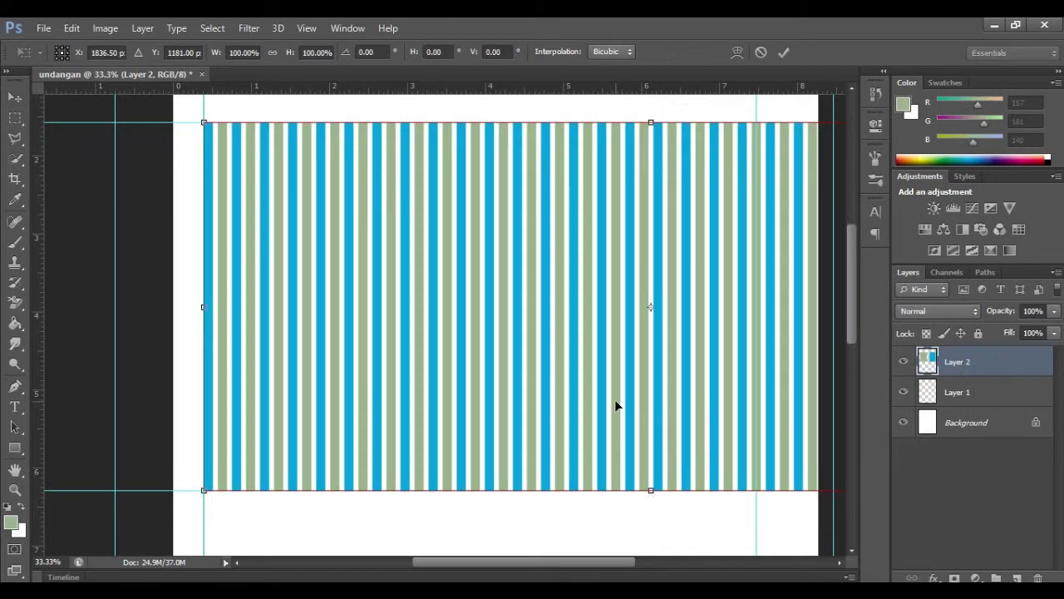
{"action": "scroll", "coordinate": [617, 405], "scroll_direction": "down", "scroll_amount": 3}
{"action": "left_click_drag", "start_coordinate": [651, 404], "coordinate": [649, 517]}
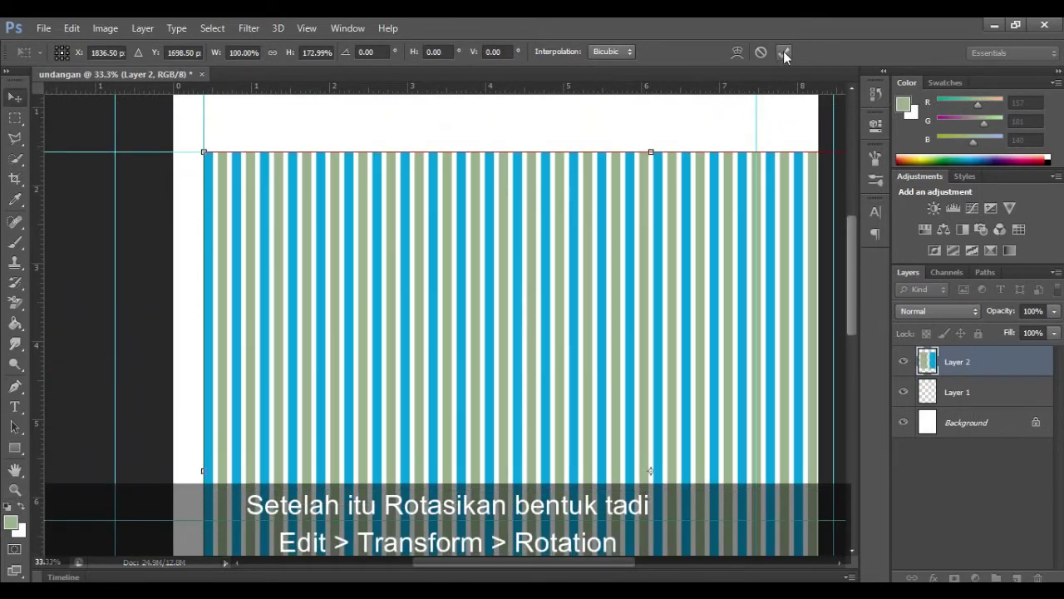
{"action": "left_click", "coordinate": [783, 52]}
Zoom out and rotate the stripes about −27.7° into diagonal bands.
{"action": "left_click", "coordinate": [15, 490]}
{"action": "left_click", "coordinate": [516, 322], "text": "alt"}
{"action": "left_click", "coordinate": [16, 98]}
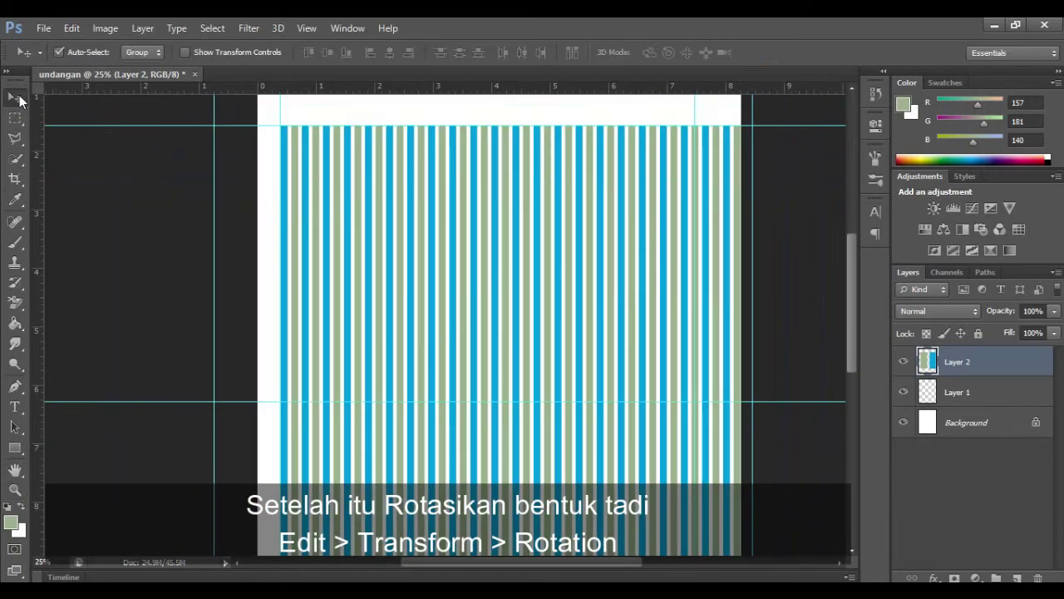
{"action": "left_click", "coordinate": [72, 27]}
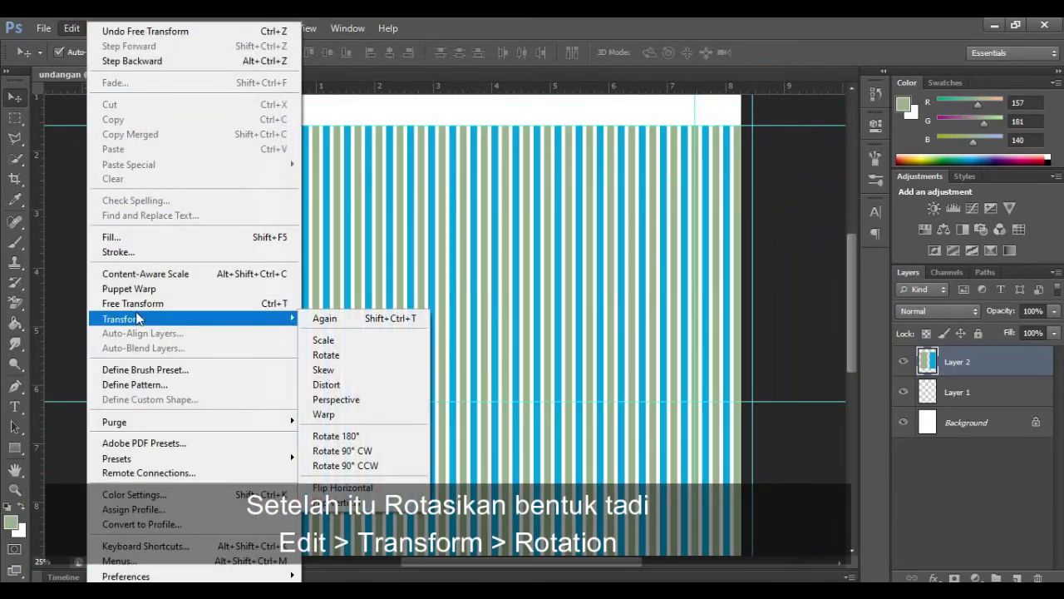
{"action": "mouse_move", "coordinate": [191, 319]}
{"action": "left_click", "coordinate": [328, 354]}
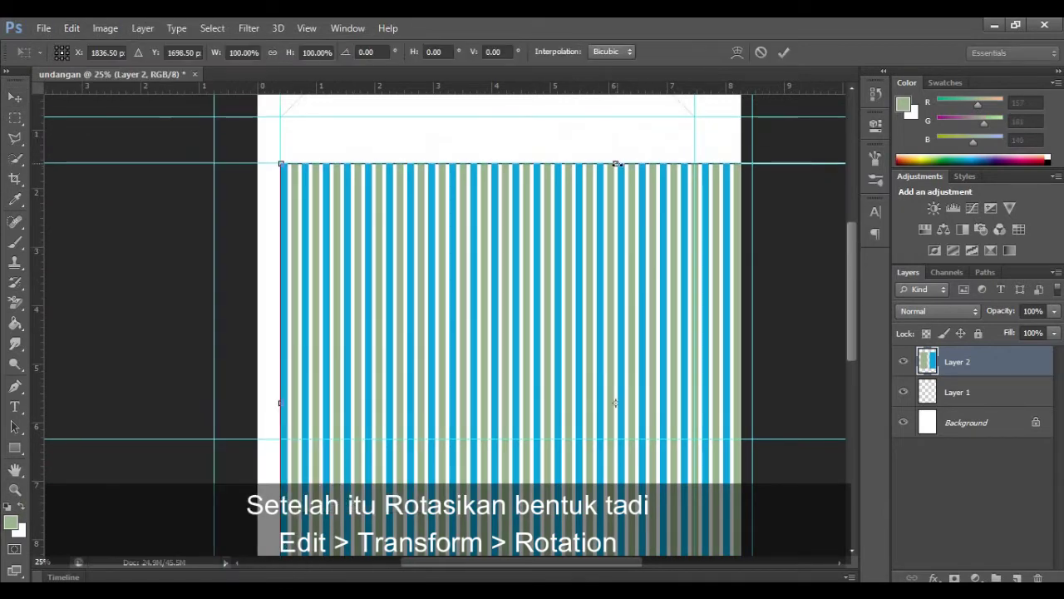
{"action": "left_click_drag", "start_coordinate": [618, 165], "coordinate": [512, 204]}
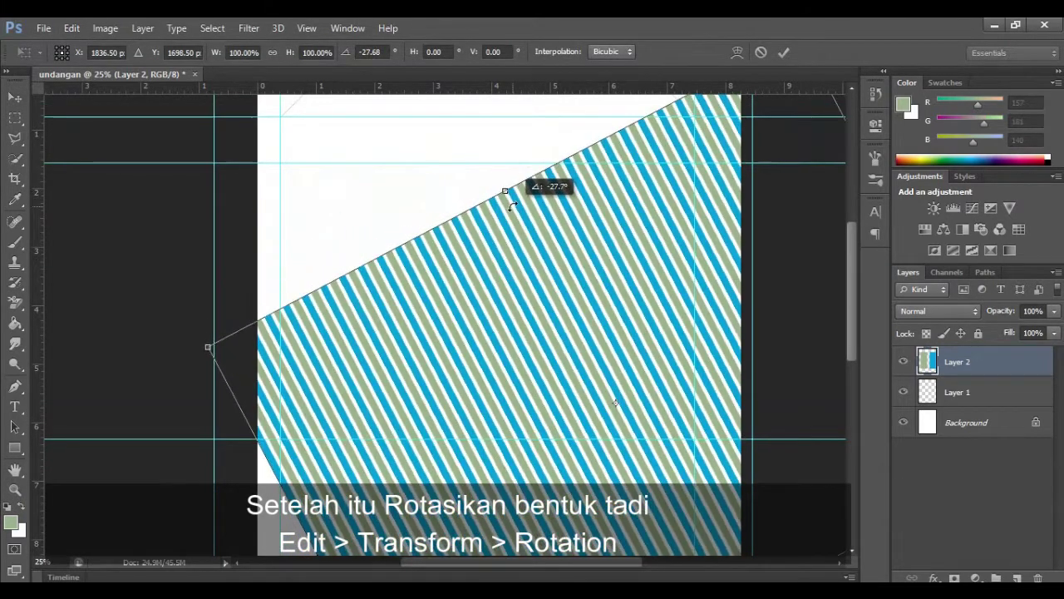
{"action": "left_click", "coordinate": [779, 56]}
Scale the diagonal stripes up until they cover the whole card.
{"action": "key", "text": "ctrl+t"}
{"action": "mouse_move", "coordinate": [207, 108]}
{"action": "left_mouse_down"}
{"action": "mouse_move", "coordinate": [68, 76]}
{"action": "mouse_move", "coordinate": [326, 283]}
{"action": "left_mouse_up"}
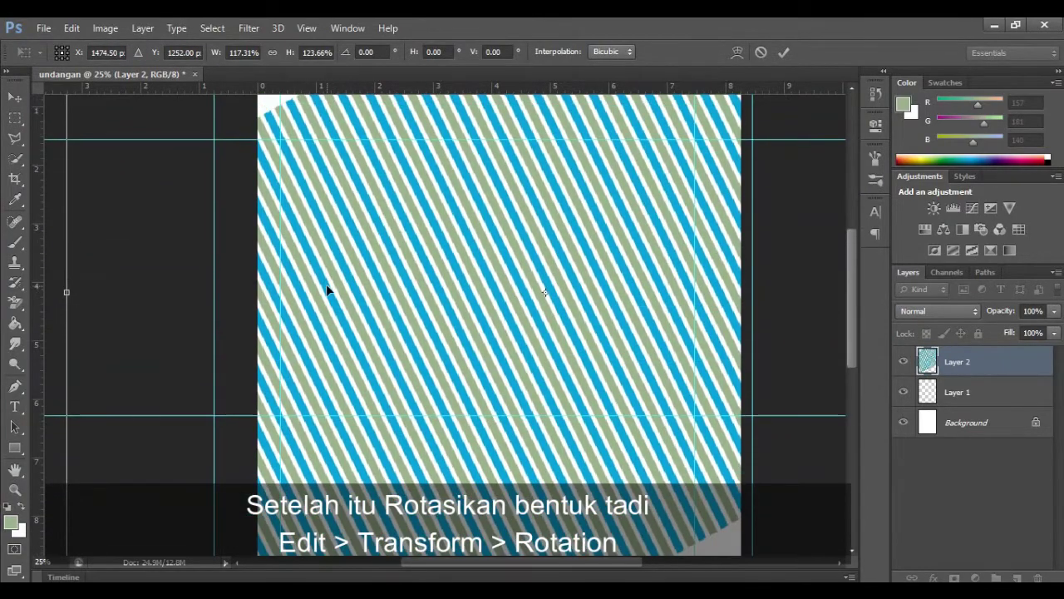
{"action": "left_click", "coordinate": [783, 52]}
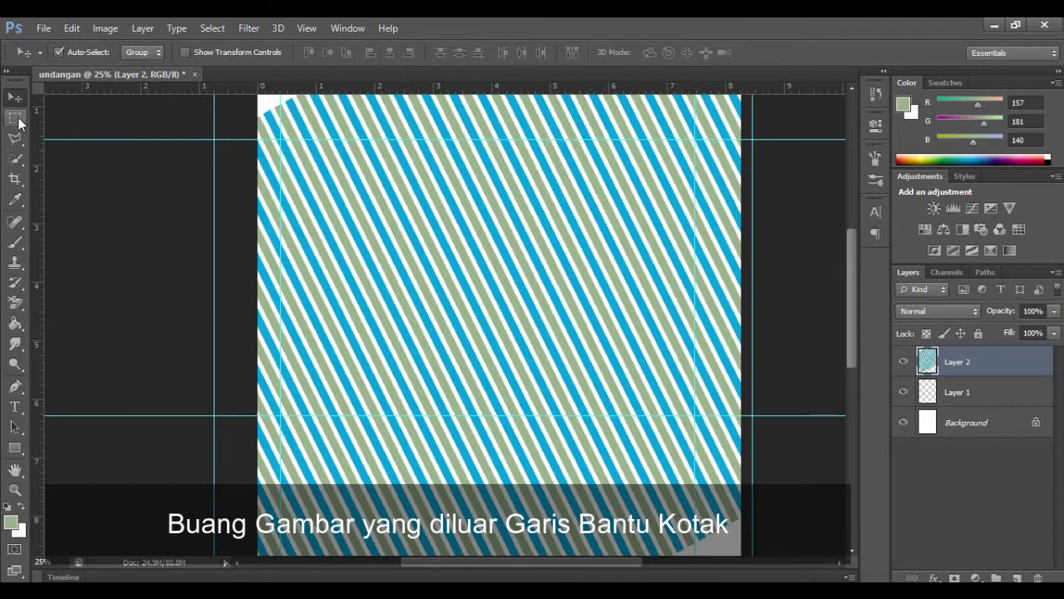
Zoom to 33.3% and marquee-select the rectangle inside the guides.
{"action": "right_click", "coordinate": [19, 123]}
{"action": "left_click", "coordinate": [85, 113]}
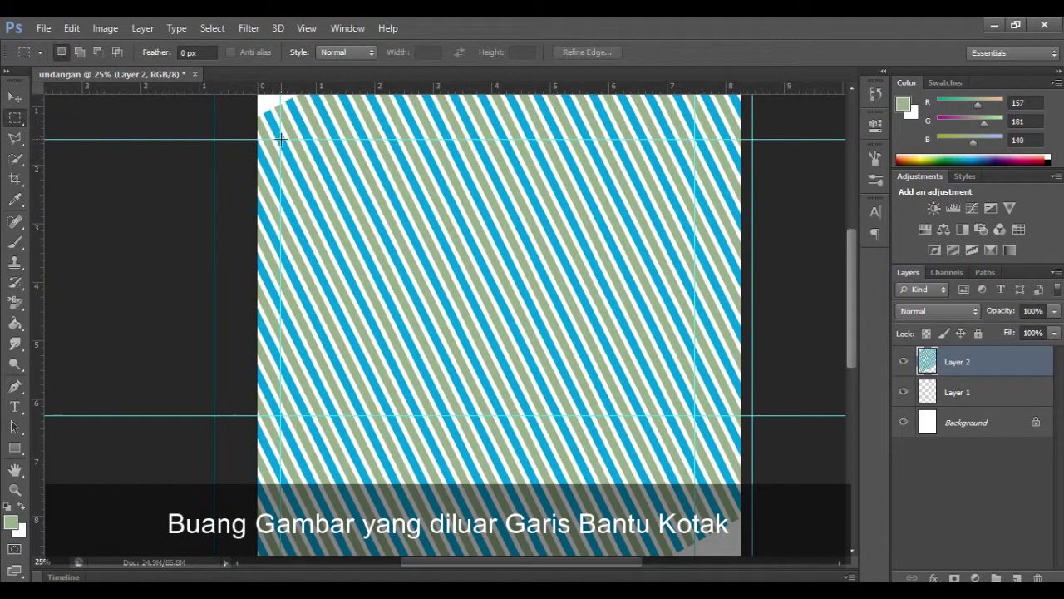
{"action": "left_click", "coordinate": [15, 490]}
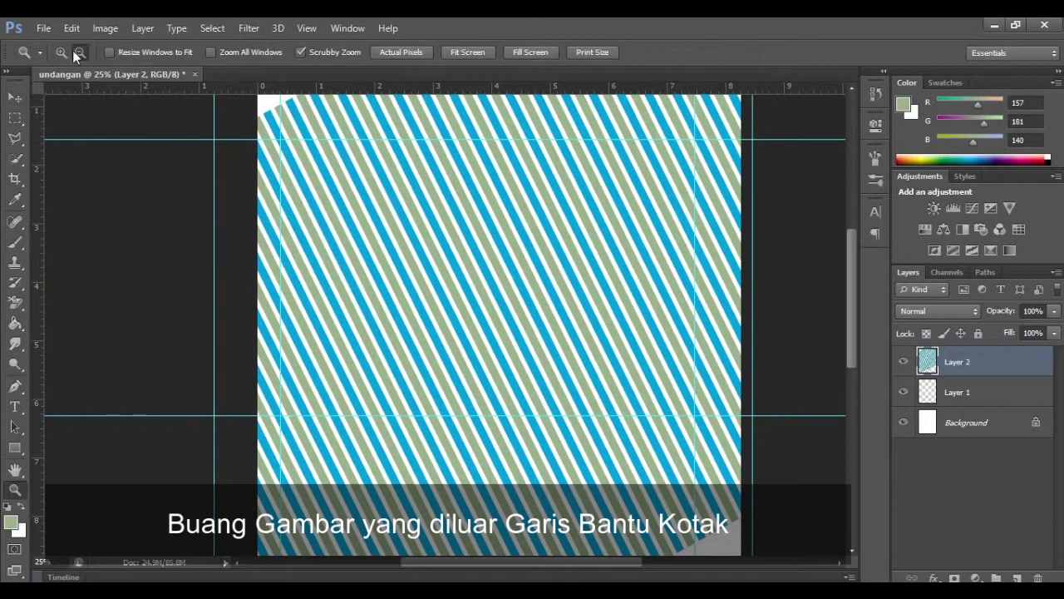
{"action": "left_click", "coordinate": [537, 299]}
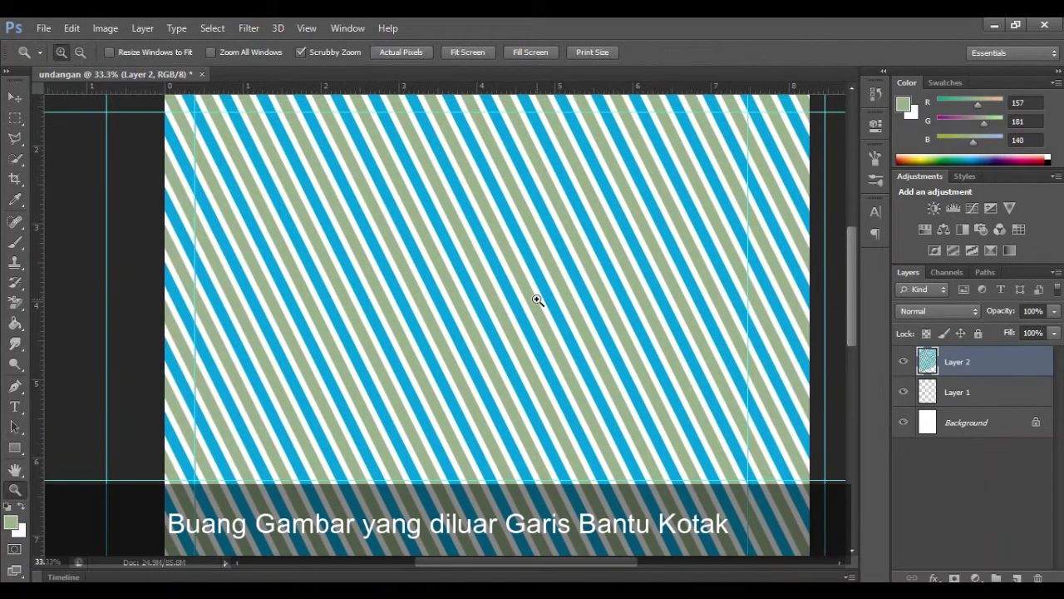
{"action": "left_click", "coordinate": [15, 119]}
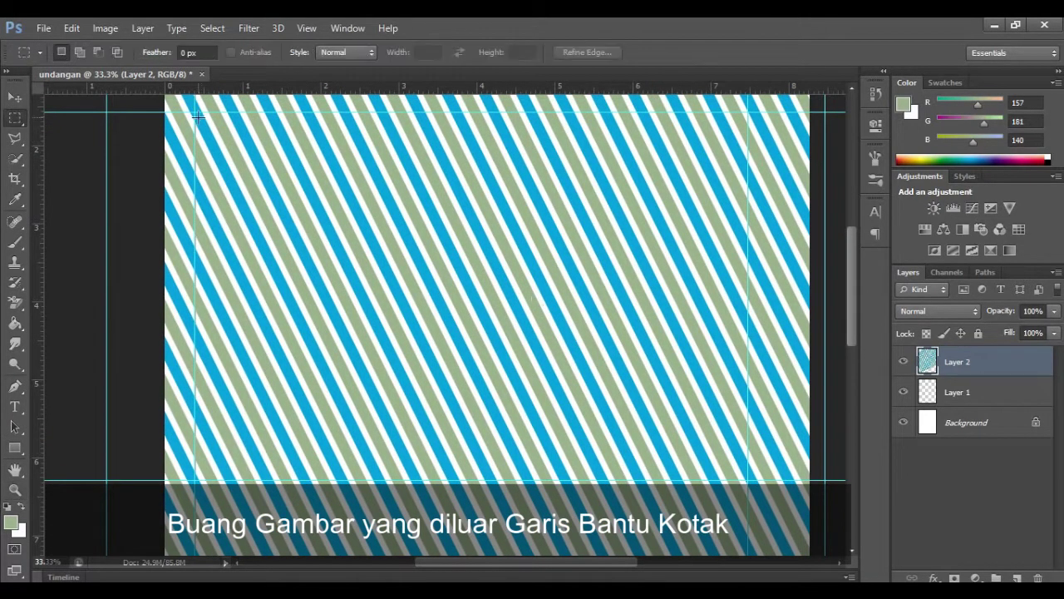
{"action": "mouse_move", "coordinate": [194, 110]}
{"action": "left_mouse_down"}
{"action": "mouse_move", "coordinate": [746, 343]}
{"action": "mouse_move", "coordinate": [749, 477]}
{"action": "left_mouse_up"}
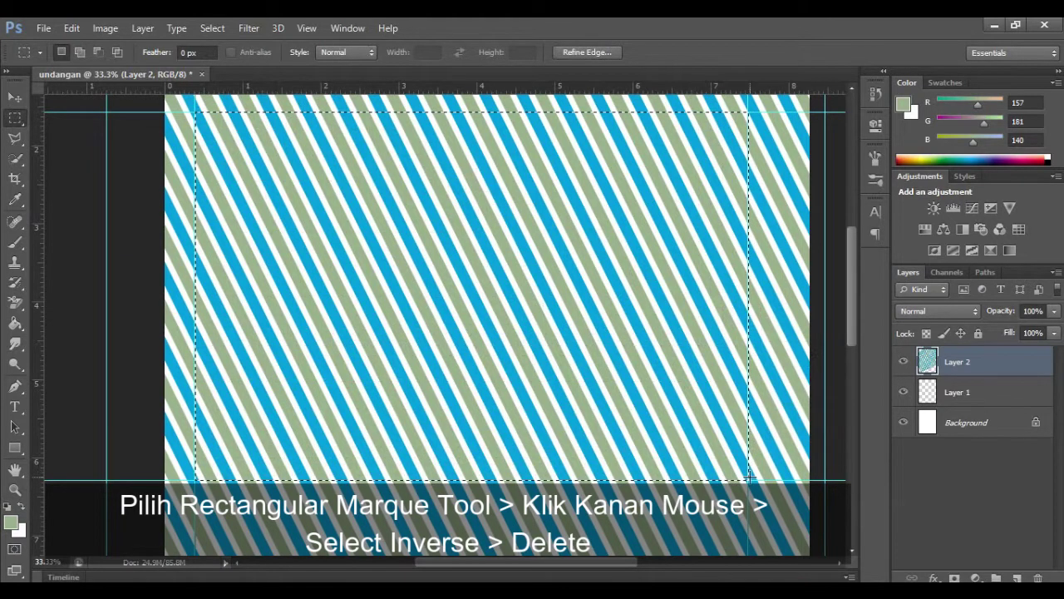
Invert the selection and delete the stripes outside the inner rectangle.
{"action": "right_click", "coordinate": [468, 241]}
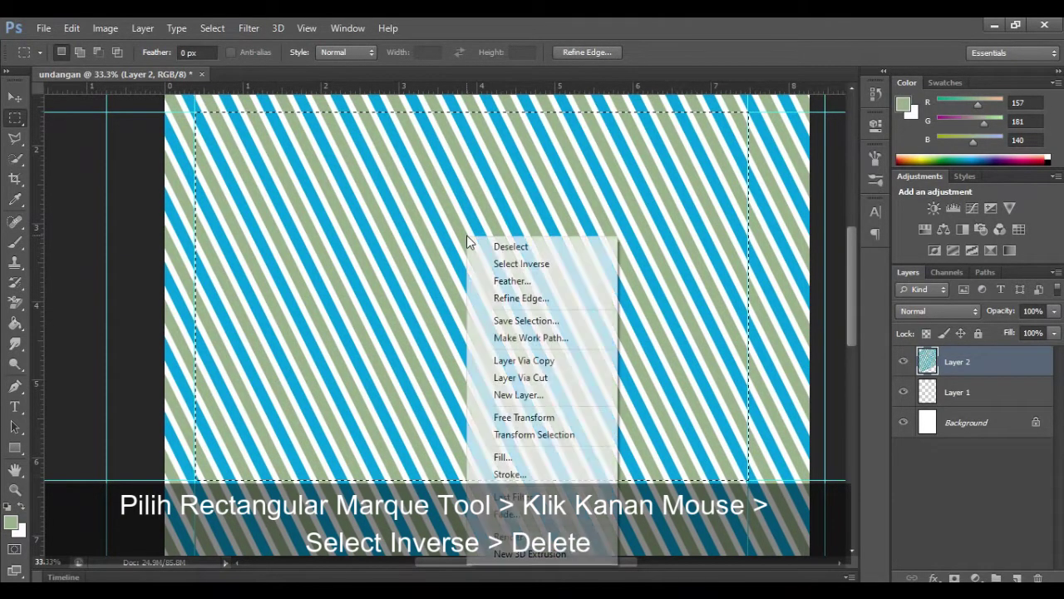
{"action": "left_click", "coordinate": [520, 262]}
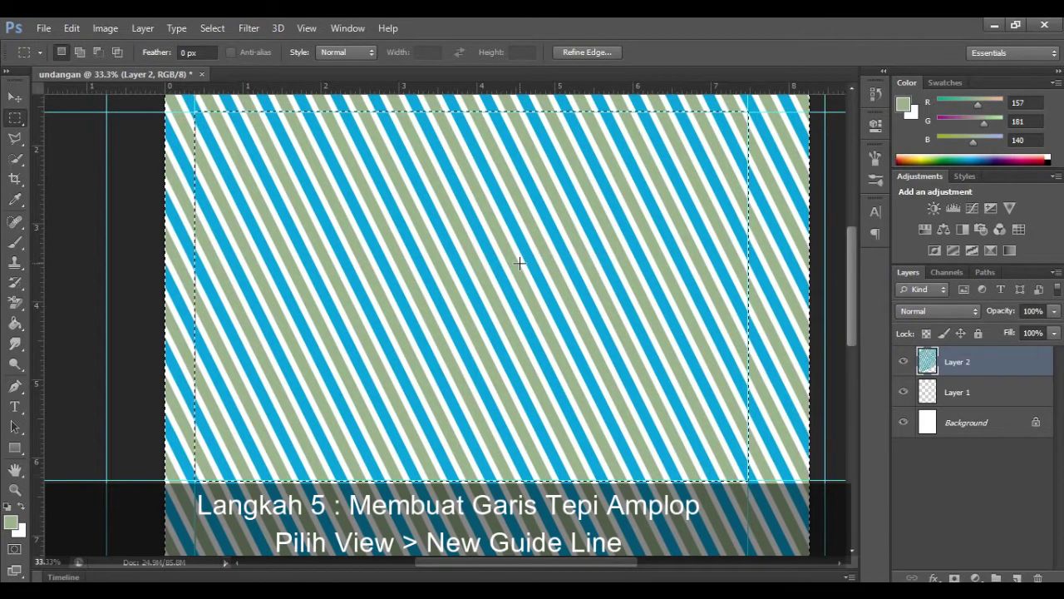
{"action": "key", "text": "Delete"}
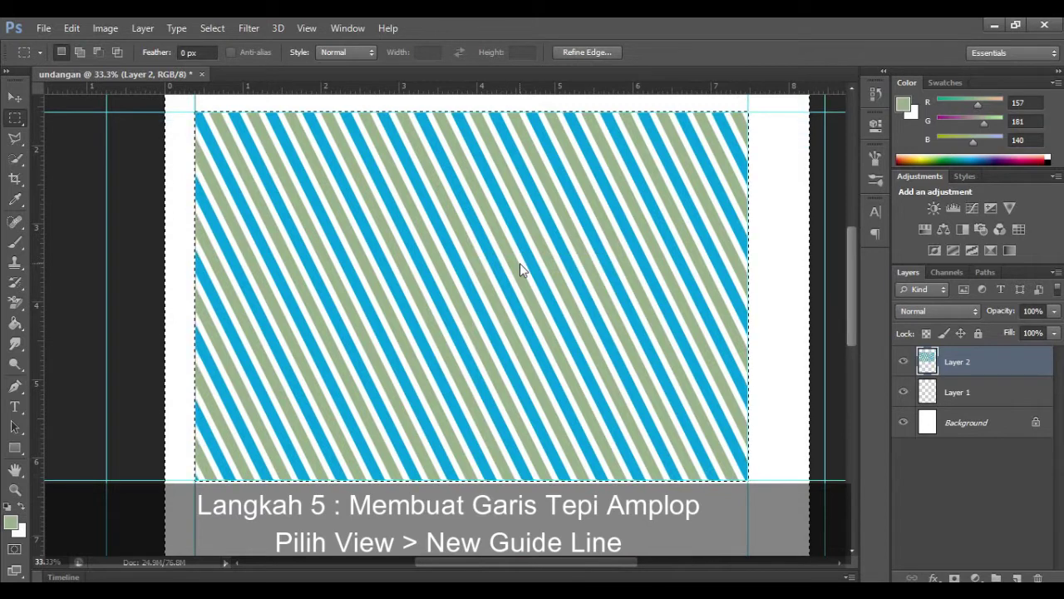
Deselect, add a vertical guide, and position the left guide at 0.59 in.
{"action": "key", "text": "ctrl+d"}
{"action": "left_click", "coordinate": [307, 29]}
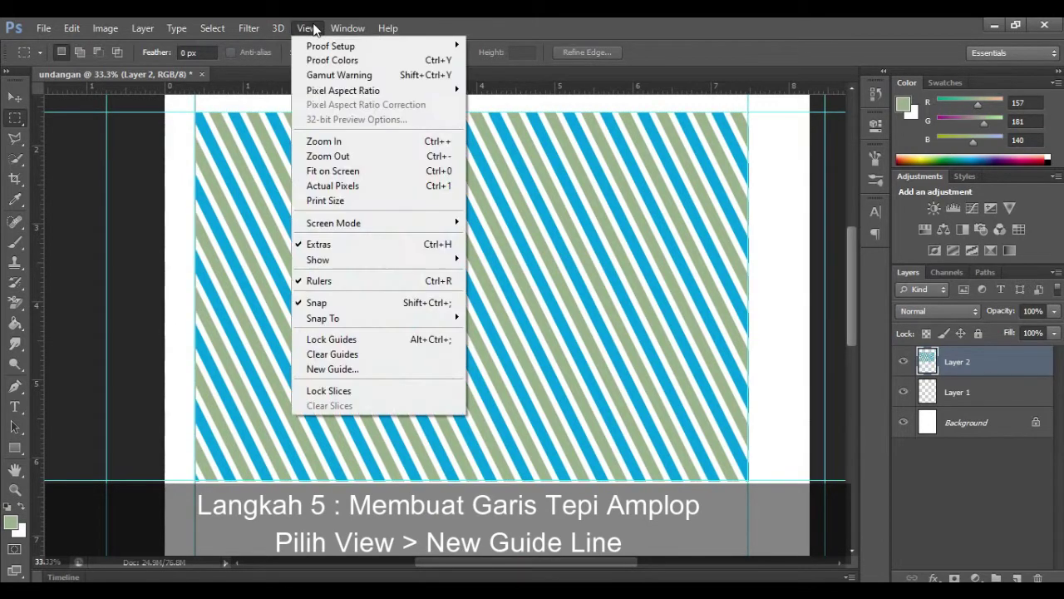
{"action": "left_click", "coordinate": [339, 364]}
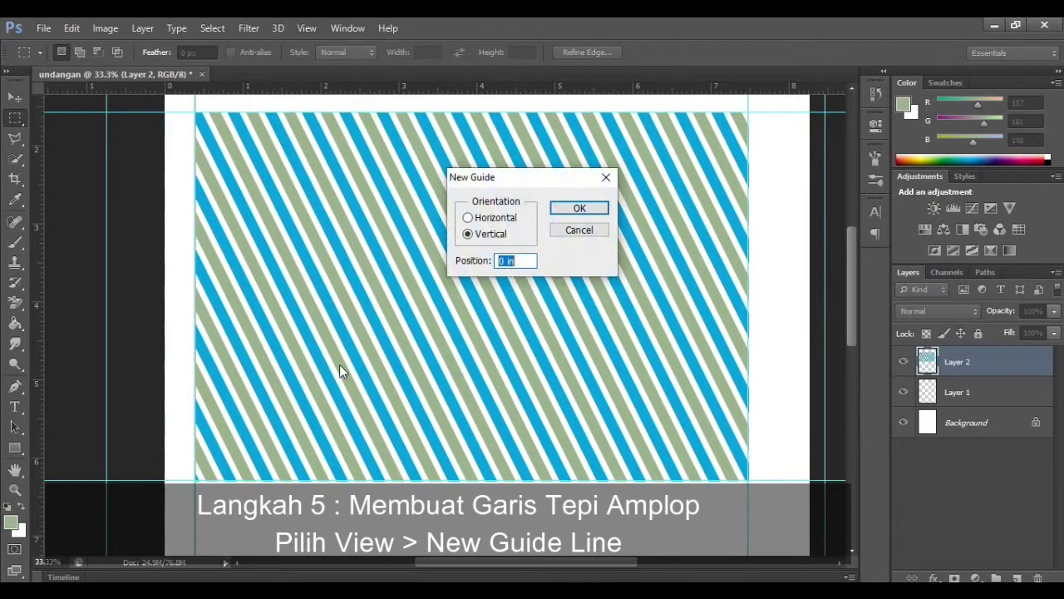
{"action": "left_click", "coordinate": [579, 208]}
{"action": "left_click", "coordinate": [15, 97]}
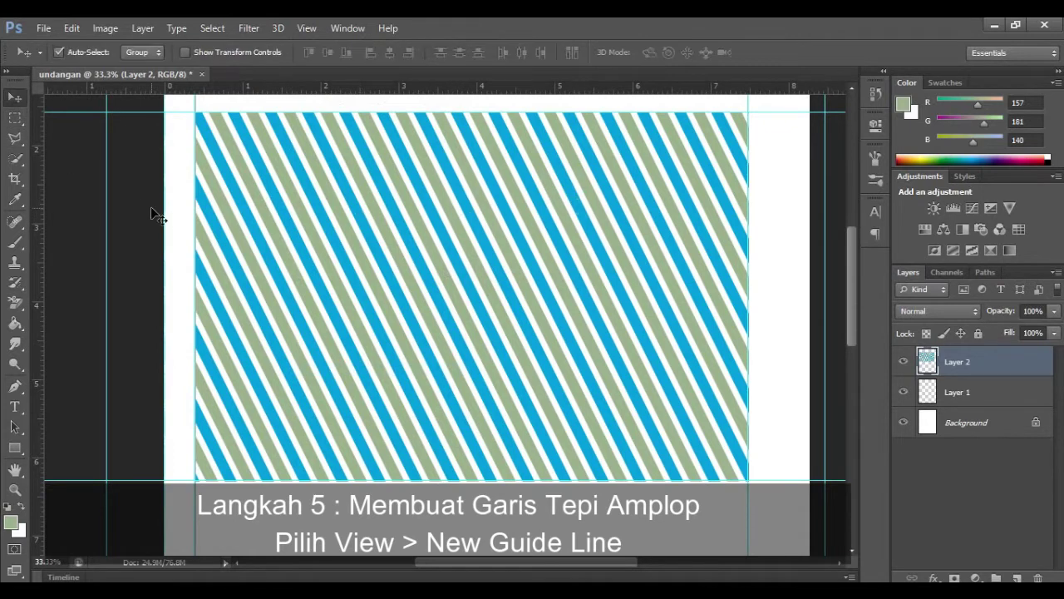
{"action": "left_click_drag", "start_coordinate": [164, 215], "coordinate": [208, 226]}
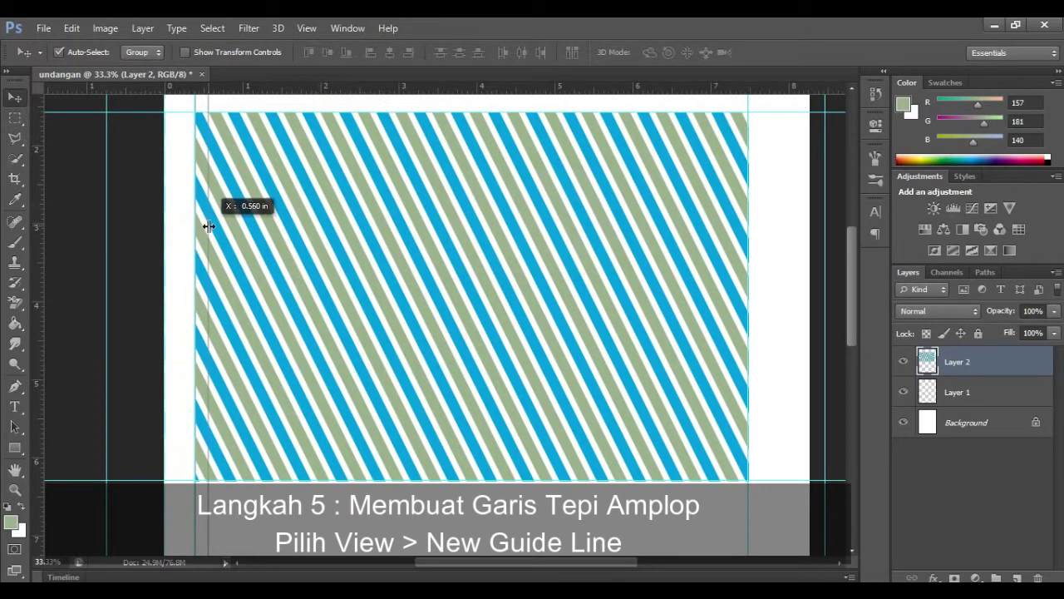
{"action": "left_click_drag", "start_coordinate": [208, 226], "coordinate": [207, 229]}
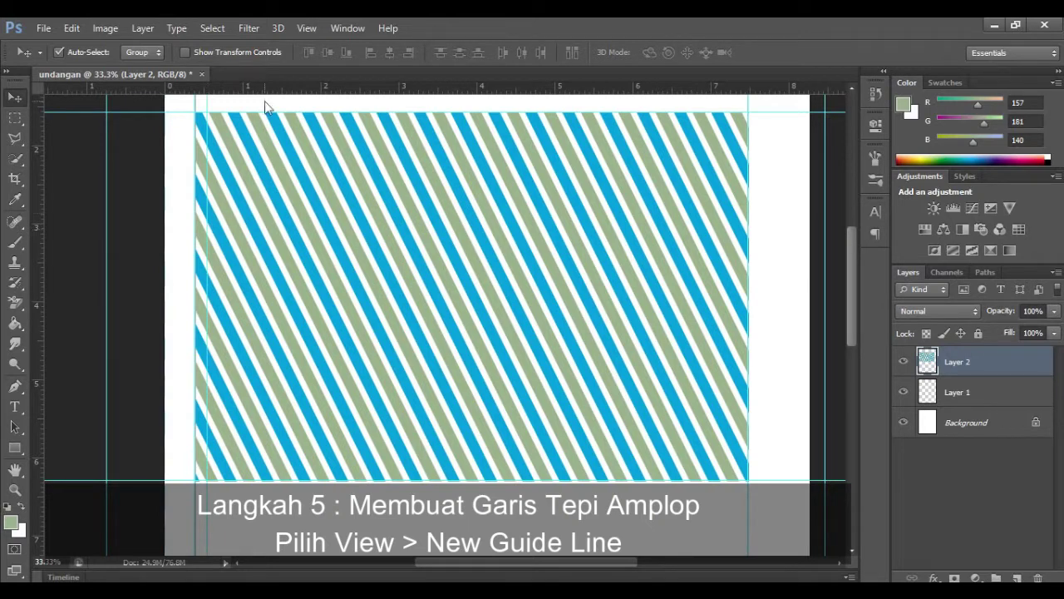
Add another vertical guide just inside the right stripe edge.
{"action": "left_click", "coordinate": [306, 28]}
{"action": "left_click", "coordinate": [316, 369]}
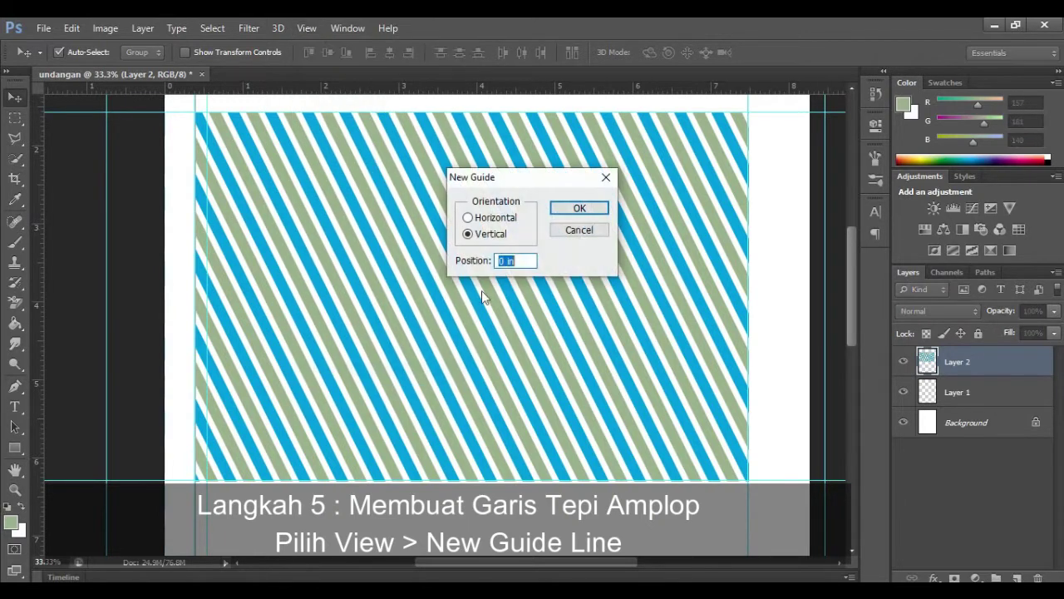
{"action": "left_click", "coordinate": [580, 208]}
{"action": "mouse_move", "coordinate": [165, 205]}
{"action": "left_mouse_down"}
{"action": "mouse_move", "coordinate": [539, 230]}
{"action": "mouse_move", "coordinate": [736, 259]}
{"action": "left_mouse_up"}
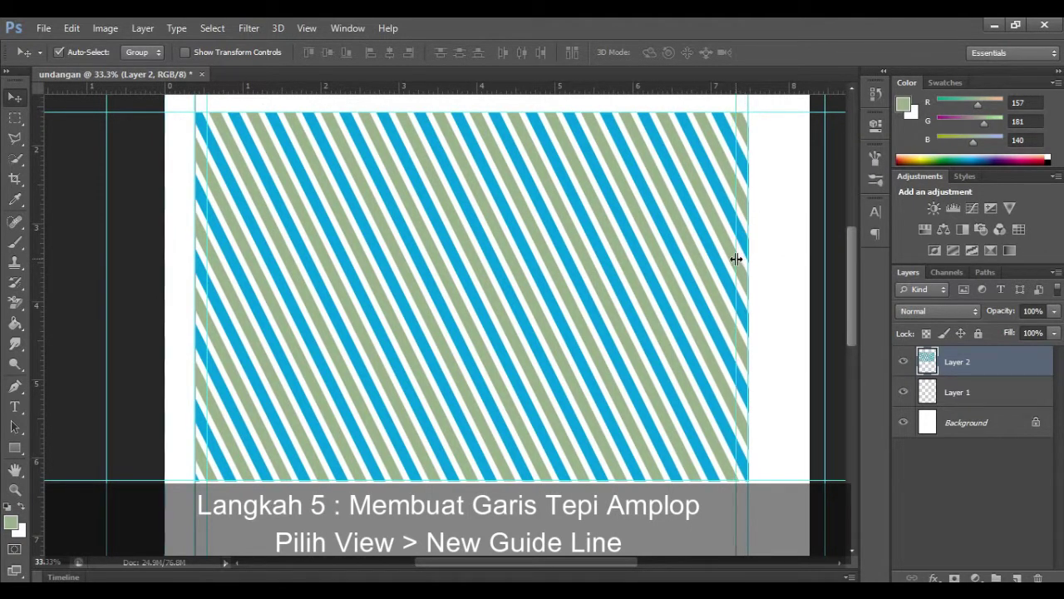
Add a new horizontal guide via View > New Guide.
{"action": "left_click", "coordinate": [306, 28]}
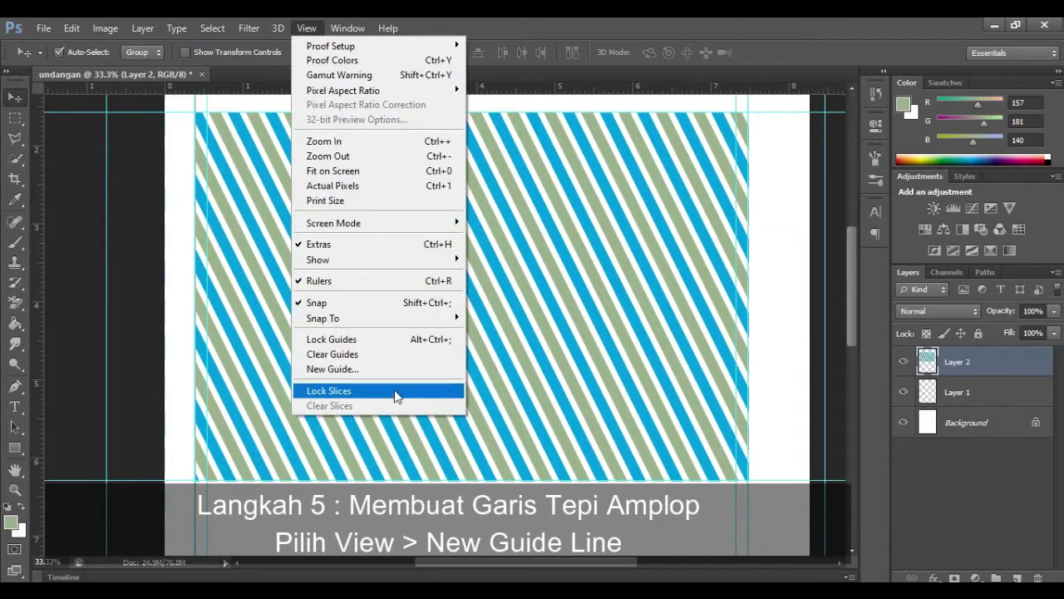
{"action": "left_click", "coordinate": [383, 364]}
{"action": "left_click", "coordinate": [468, 218]}
{"action": "left_click", "coordinate": [580, 208]}
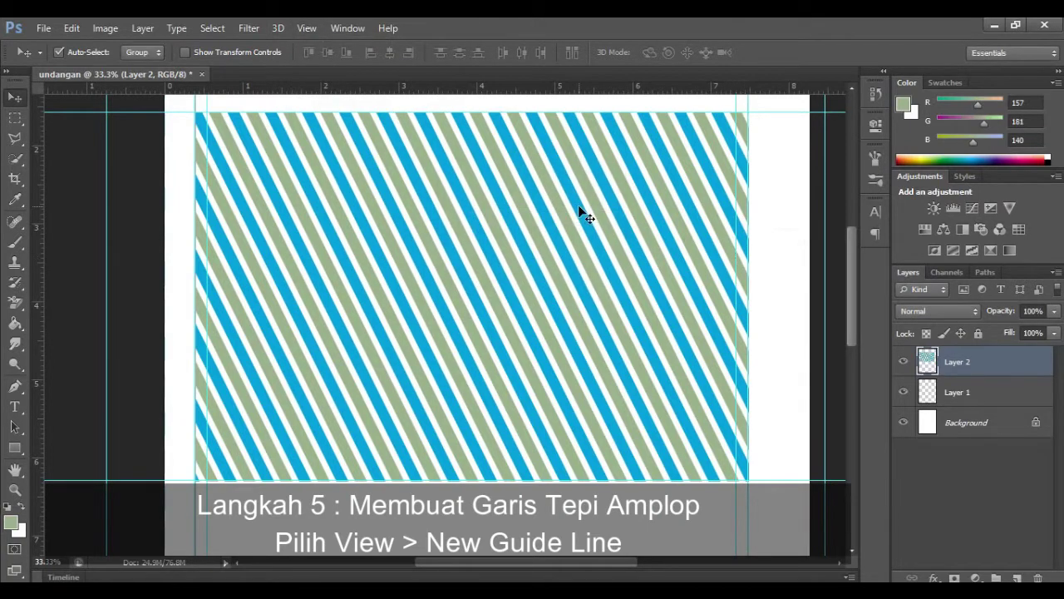
{"action": "scroll", "coordinate": [491, 249], "scroll_direction": "up", "scroll_amount": 3}
Place the horizontal guide on the stripes' top edge at about 1.71 in.
{"action": "scroll", "coordinate": [487, 241], "scroll_direction": "up", "scroll_amount": 2}
{"action": "left_click_drag", "start_coordinate": [432, 85], "coordinate": [455, 251]}
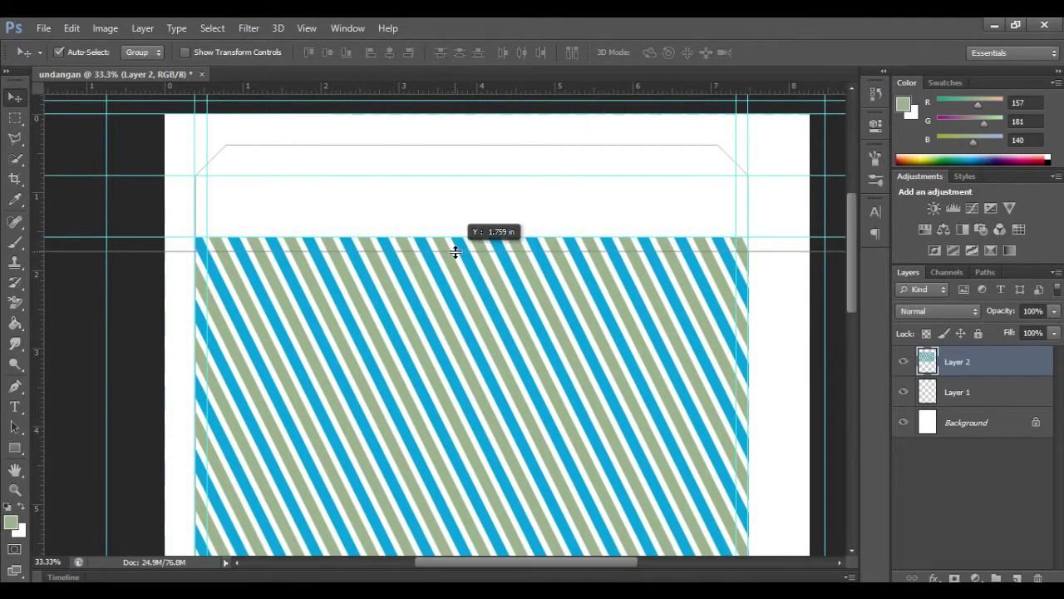
{"action": "left_click_drag", "start_coordinate": [456, 251], "coordinate": [455, 248]}
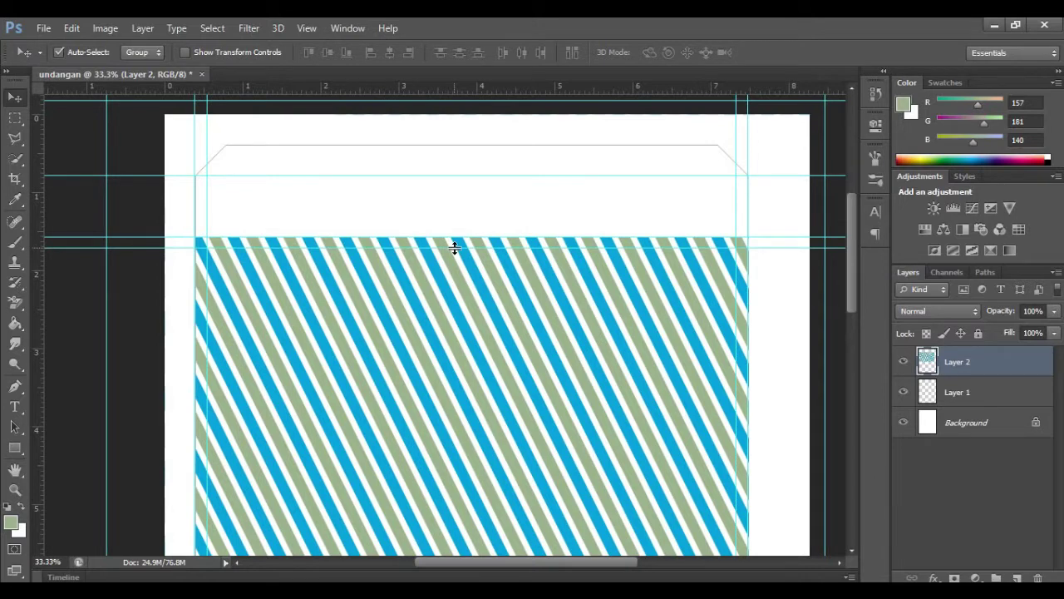
Add another horizontal guide along the stripes' bottom edge, about 6.13 in.
{"action": "left_click", "coordinate": [306, 27]}
{"action": "left_click", "coordinate": [333, 370]}
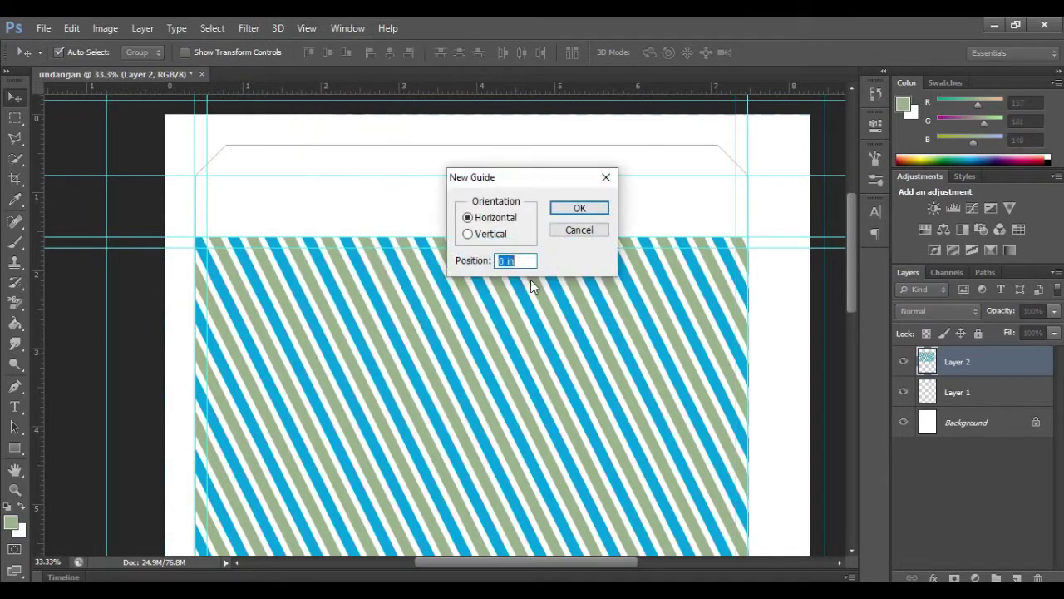
{"action": "left_click", "coordinate": [577, 209]}
{"action": "left_click_drag", "start_coordinate": [451, 114], "coordinate": [487, 352]}
{"action": "scroll", "coordinate": [482, 391], "scroll_direction": "down", "scroll_amount": 2}
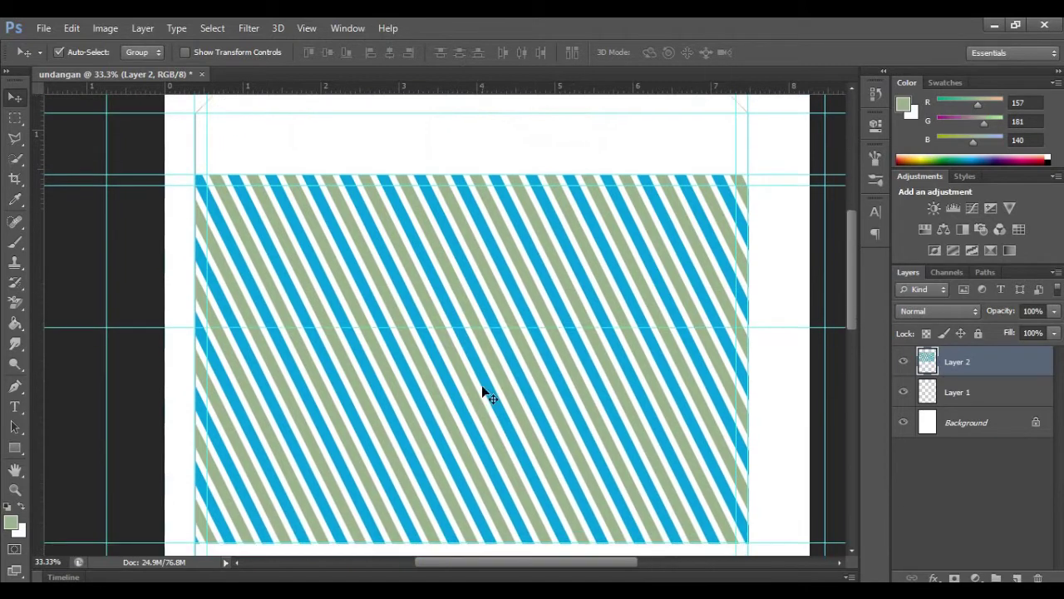
{"action": "scroll", "coordinate": [331, 272], "scroll_direction": "down", "scroll_amount": 2}
{"action": "left_click_drag", "start_coordinate": [336, 264], "coordinate": [365, 468]}
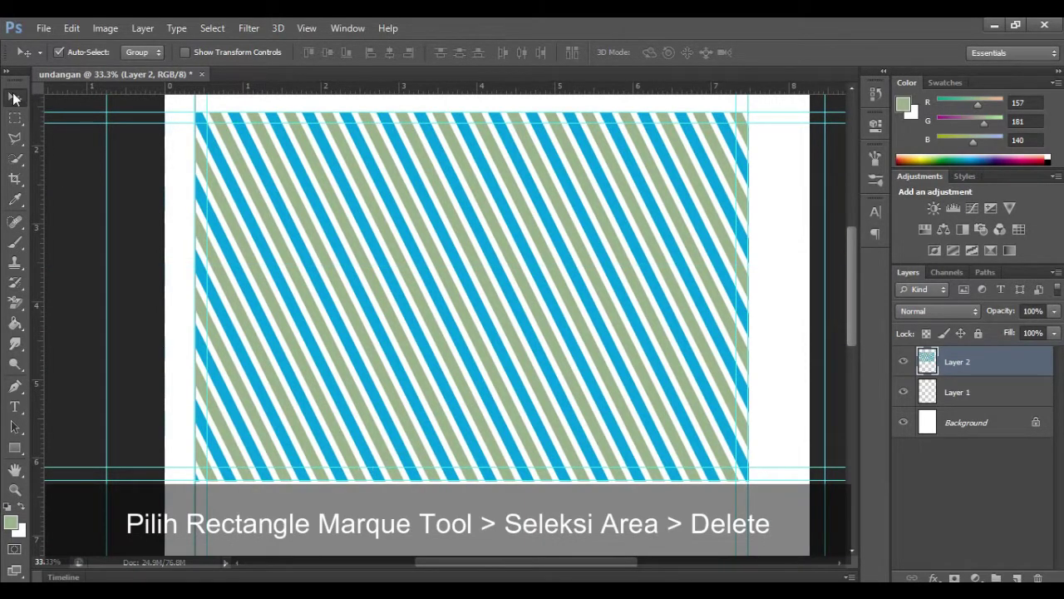
Select the stripe interior between the inner guides, delete it, and deselect.
{"action": "left_click", "coordinate": [14, 120]}
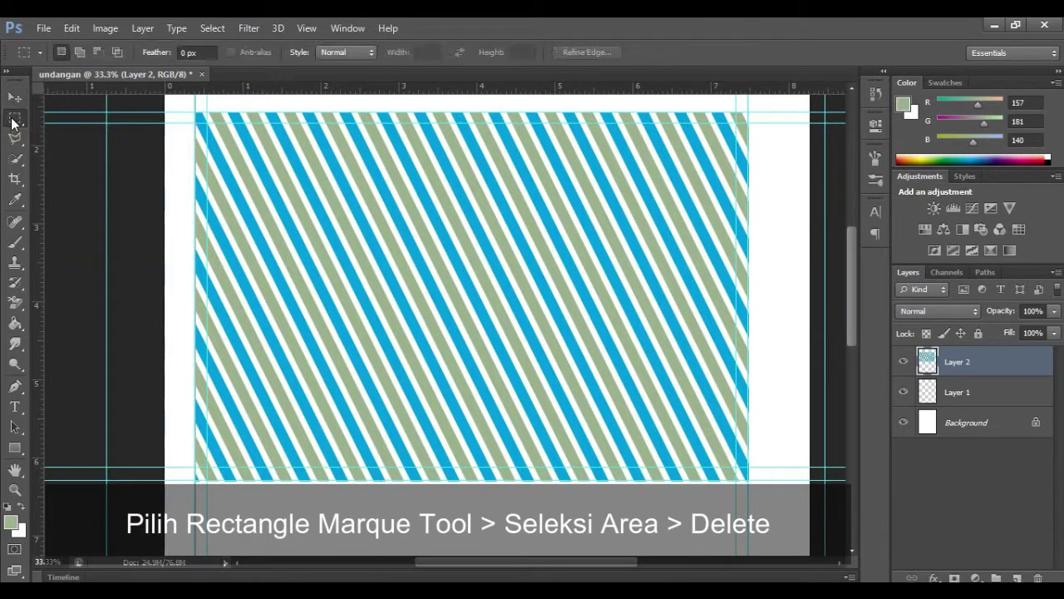
{"action": "left_click_drag", "start_coordinate": [207, 123], "coordinate": [738, 460]}
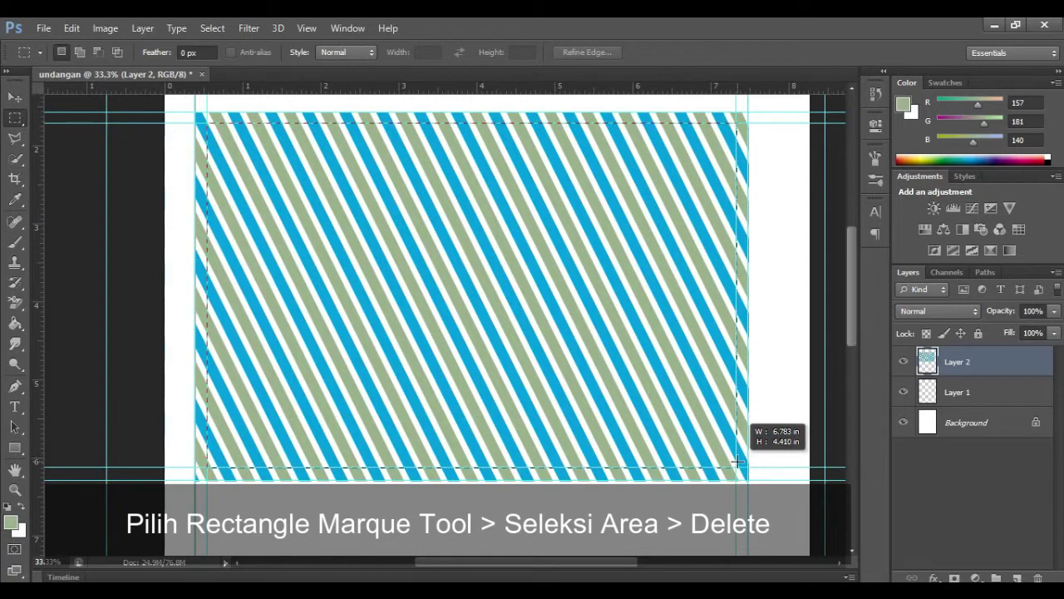
{"action": "left_click_drag", "start_coordinate": [737, 461], "coordinate": [738, 461]}
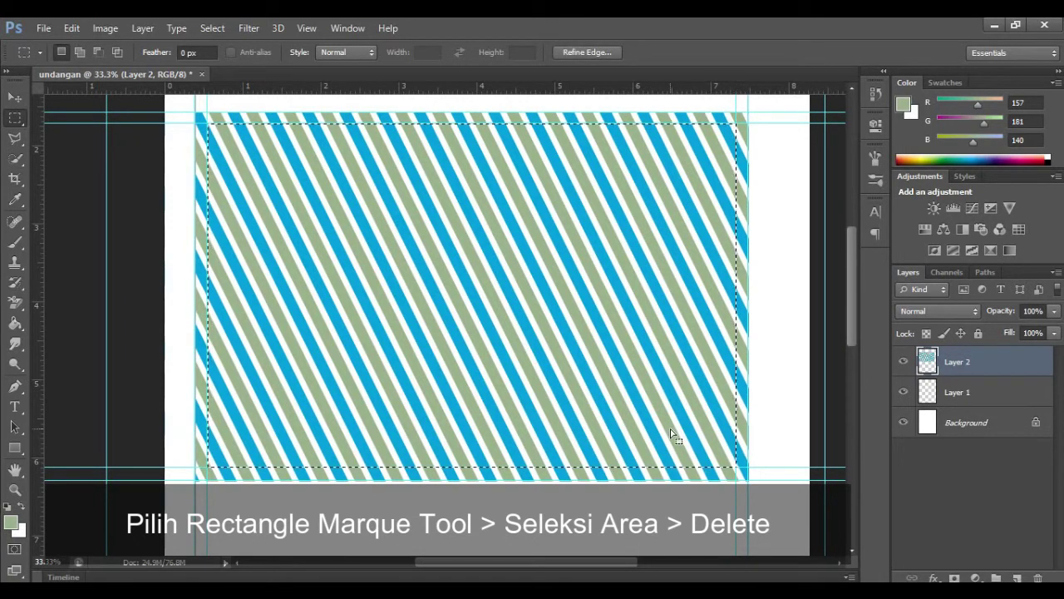
{"action": "key", "text": "Delete"}
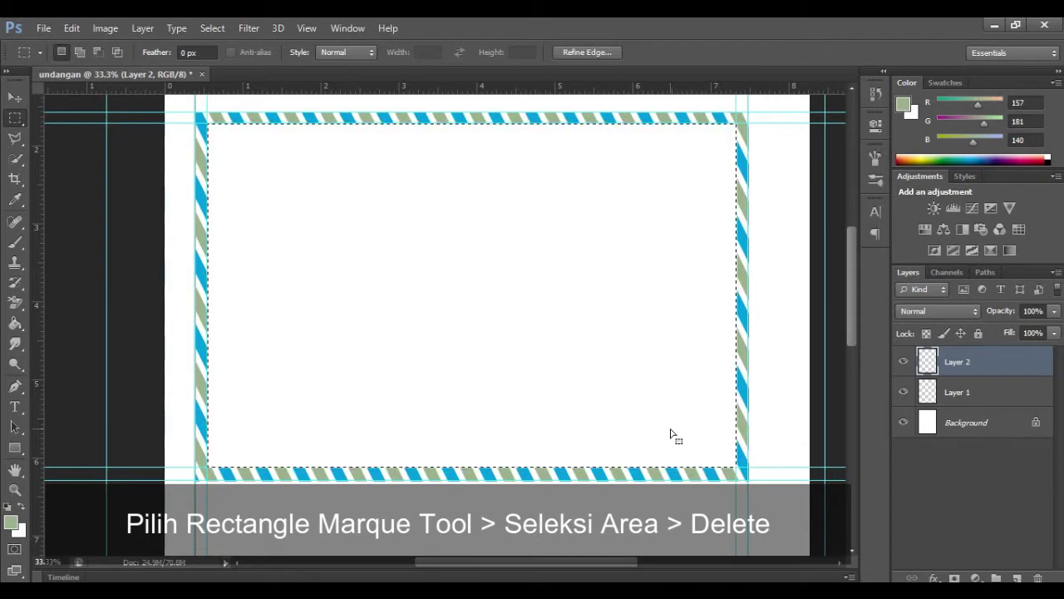
{"action": "left_click", "coordinate": [17, 100]}
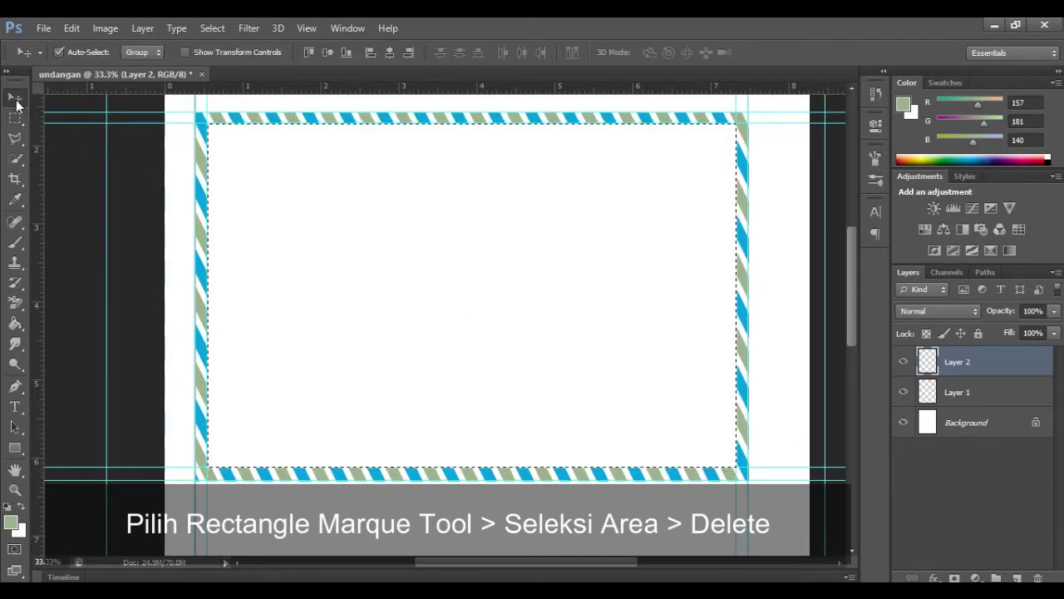
{"action": "left_click", "coordinate": [212, 28]}
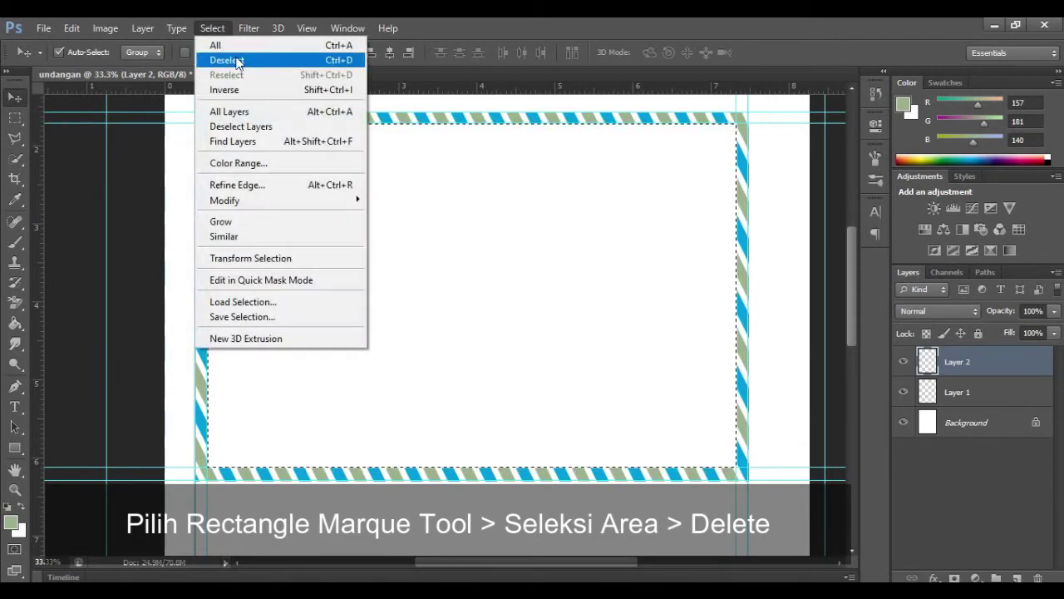
{"action": "left_click", "coordinate": [233, 59]}
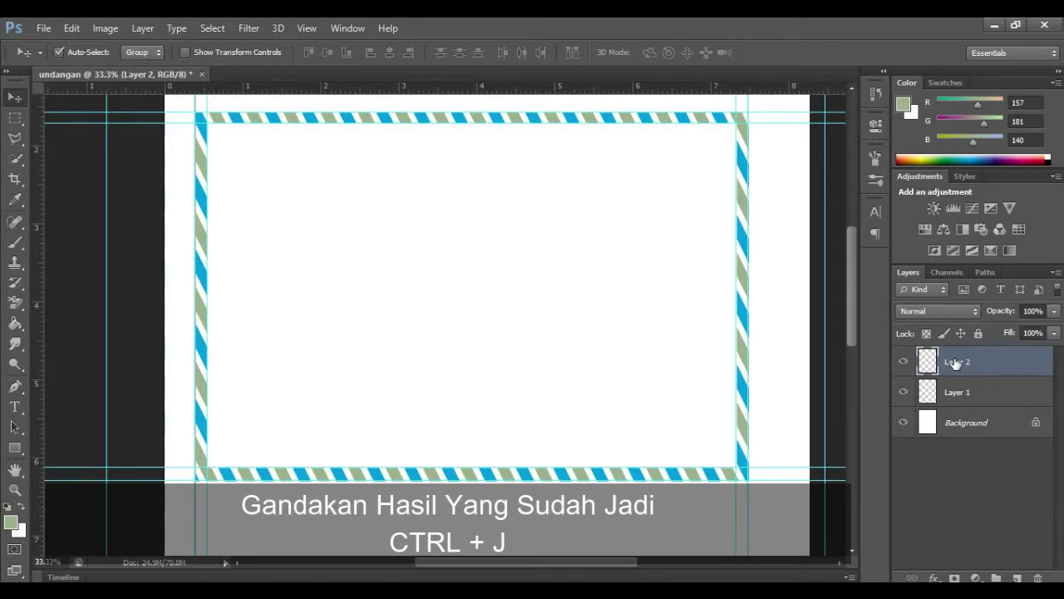
Duplicate the striped frame into Layer 2 copy, undoing the accidental nudge.
{"action": "key", "text": "ctrl+j"}
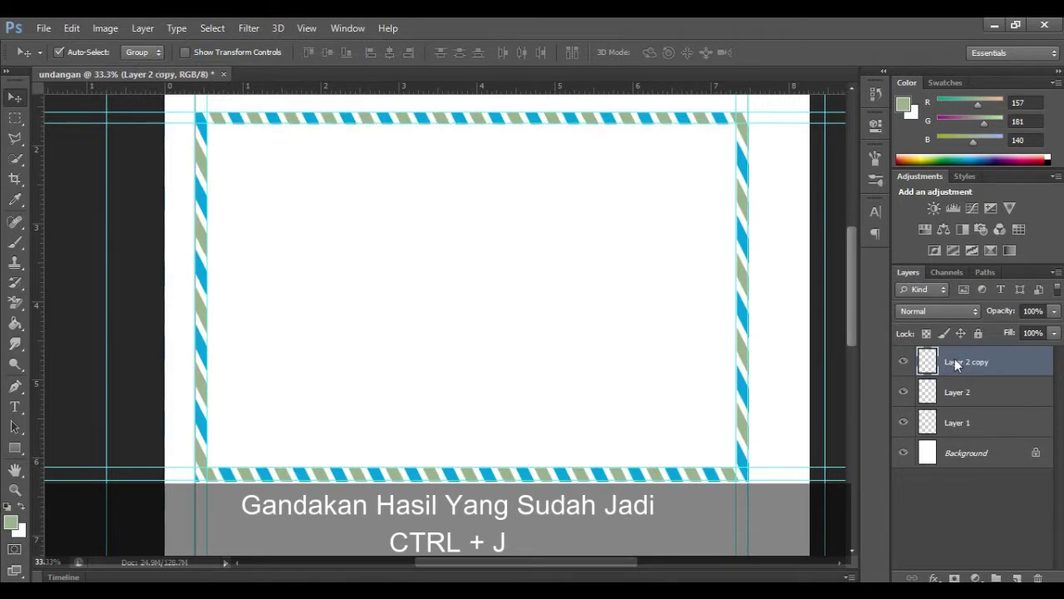
{"action": "key", "text": "shift+Down"}
{"action": "key", "text": "shift+Down"}
{"action": "key", "text": "shift+Down"}
{"action": "key", "text": "shift+Down"}
{"action": "key", "text": "shift+Down"}
{"action": "key", "text": "shift+Down"}
{"action": "key", "text": "shift+Down"}
{"action": "key", "text": "shift+Down"}
{"action": "key", "text": "shift+Down"}
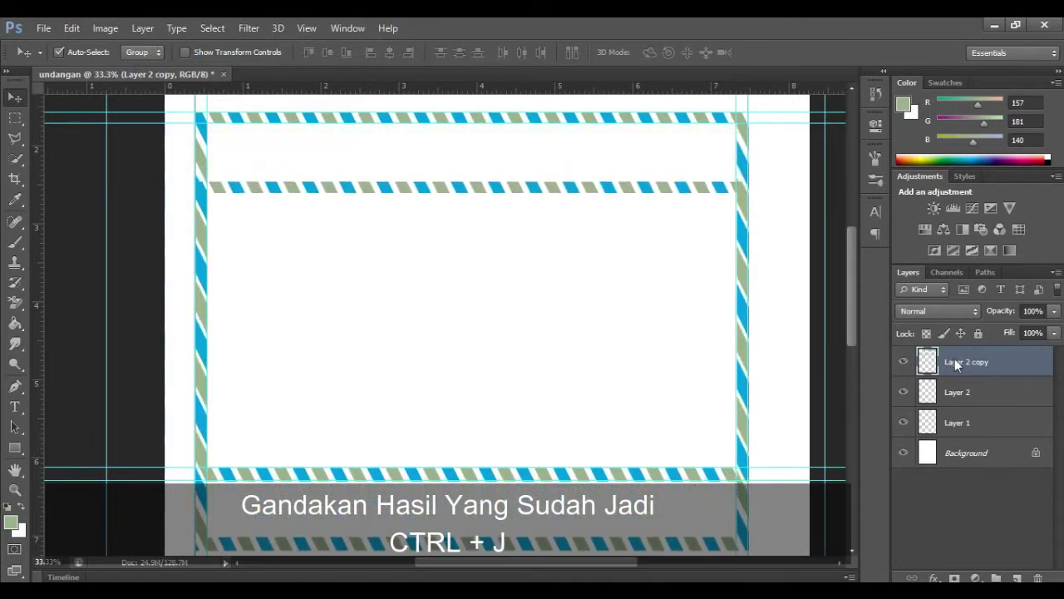
{"action": "left_click_drag", "start_coordinate": [849, 283], "coordinate": [849, 225]}
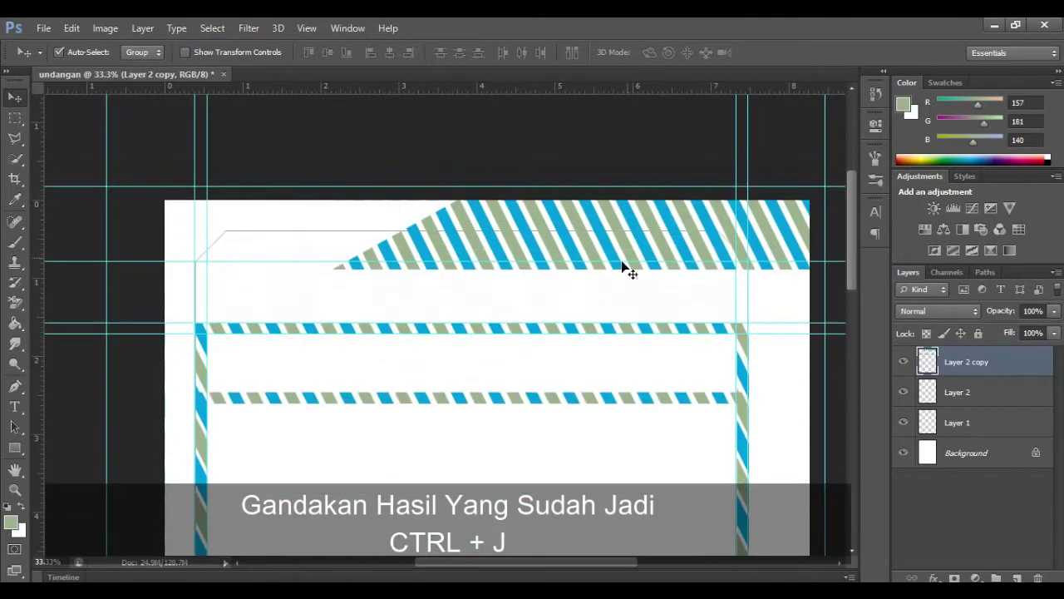
{"action": "left_click", "coordinate": [72, 28]}
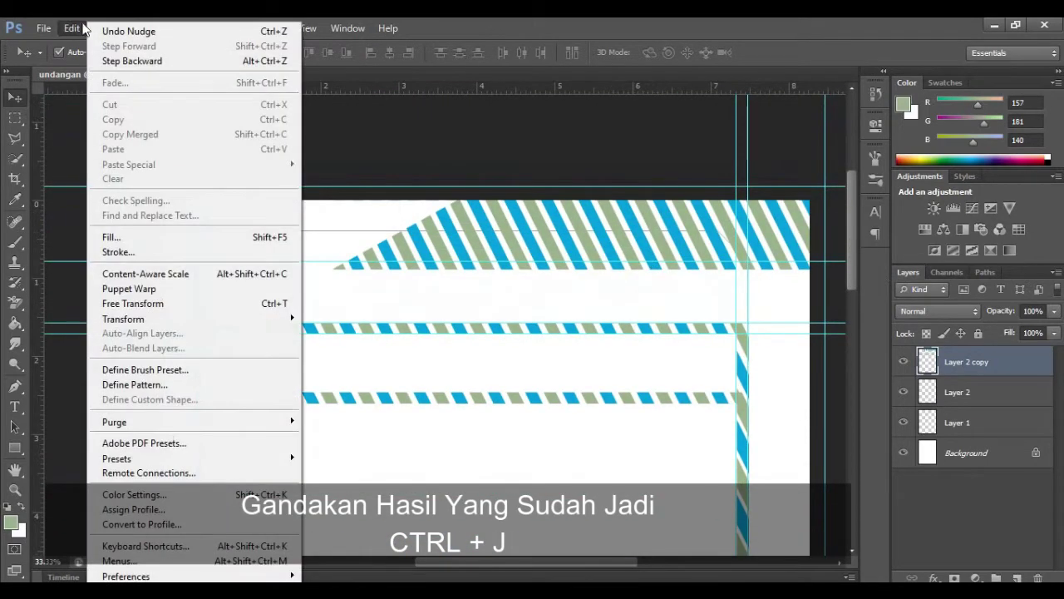
{"action": "left_click", "coordinate": [108, 31]}
Crop to the full canvas to clear stripe remnants beyond its edges.
{"action": "scroll", "coordinate": [603, 304], "scroll_direction": "down", "scroll_amount": 5}
{"action": "scroll", "coordinate": [599, 306], "scroll_direction": "down", "scroll_amount": 1}
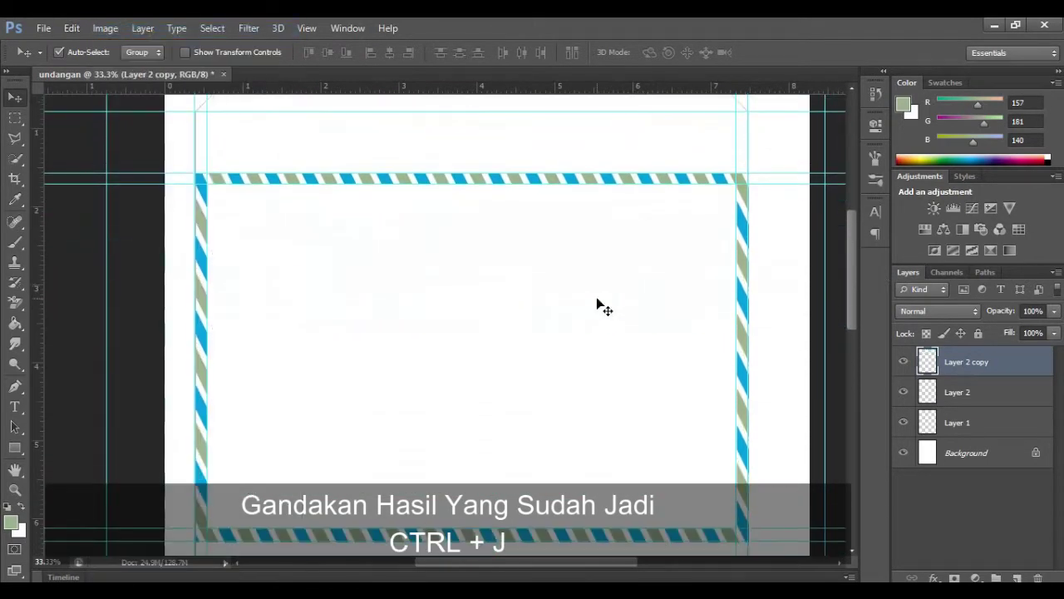
{"action": "left_click", "coordinate": [15, 178]}
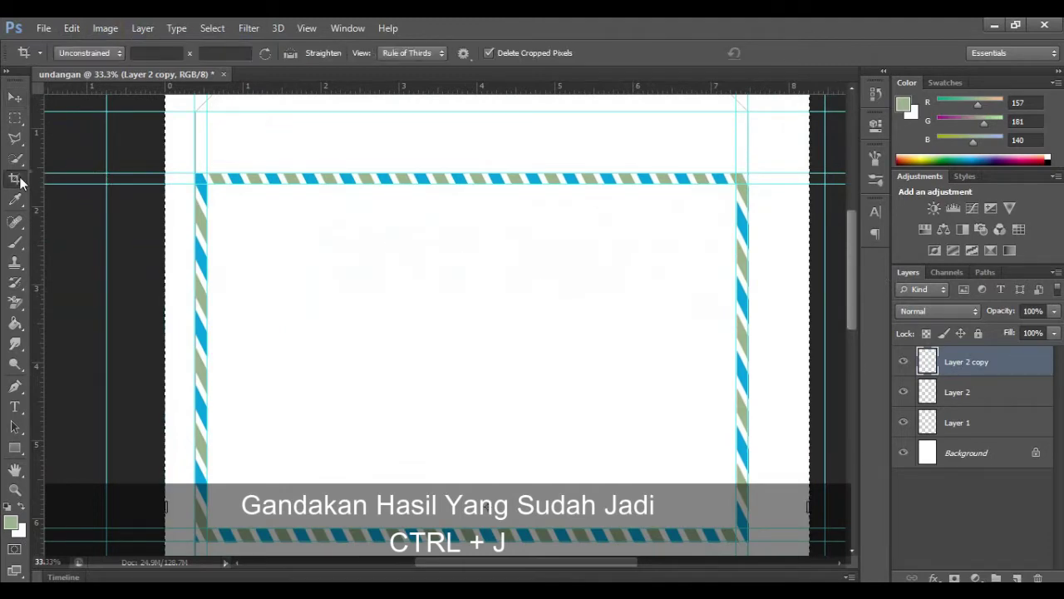
{"action": "left_click", "coordinate": [434, 297]}
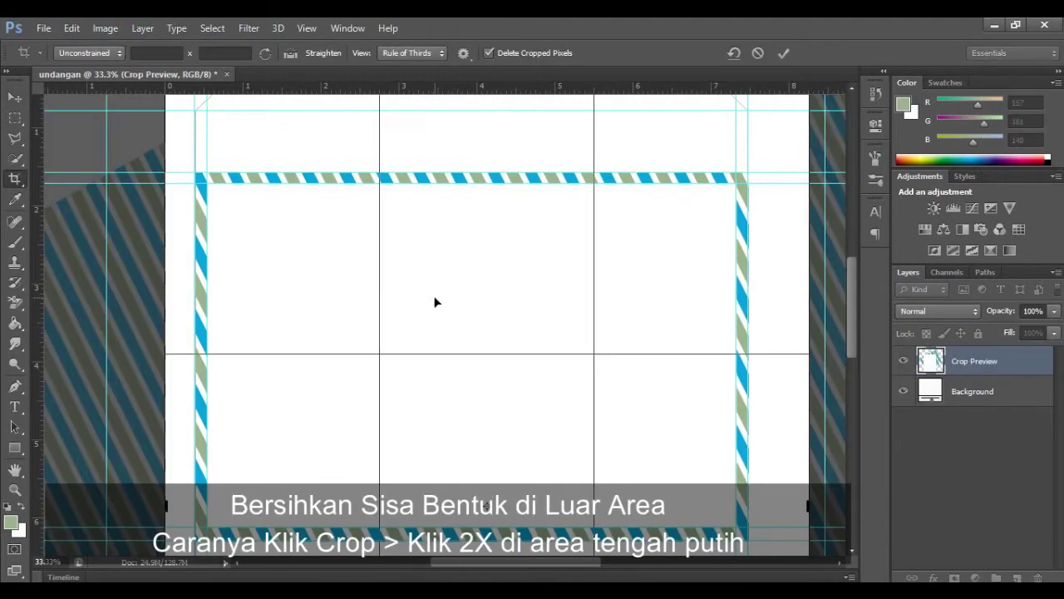
{"action": "double_click", "coordinate": [435, 301]}
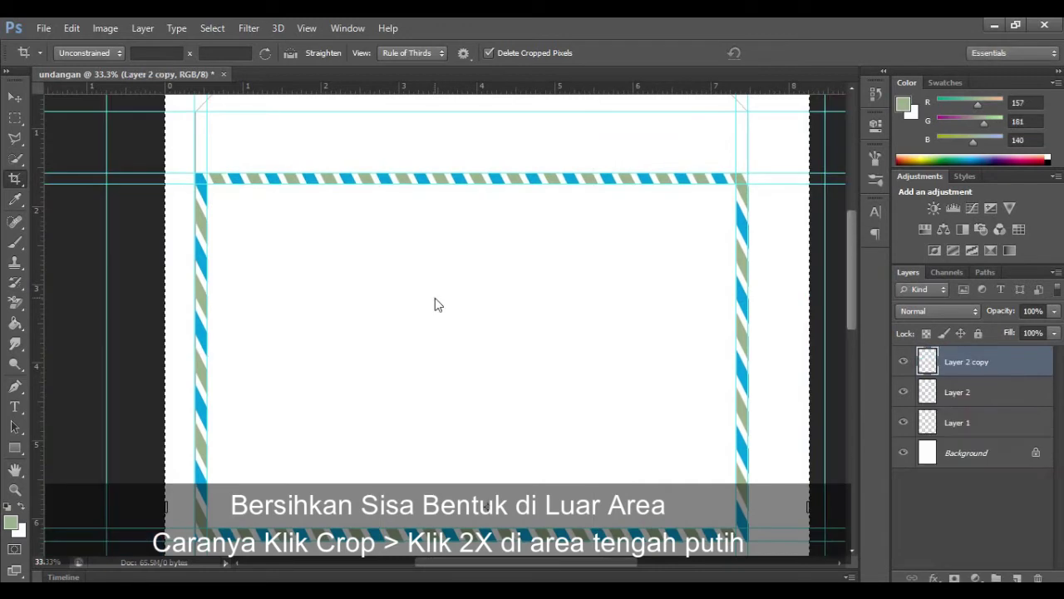
{"action": "left_click", "coordinate": [13, 101]}
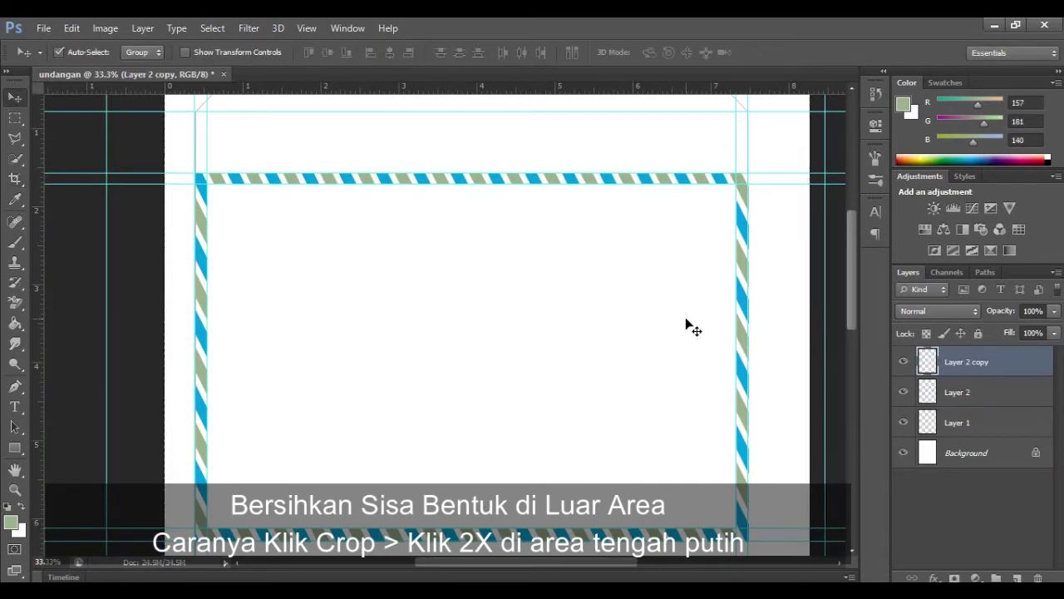
Transform the copied frame, moving it down onto the bottom border about 6 inches down.
{"action": "key", "text": "ctrl+t"}
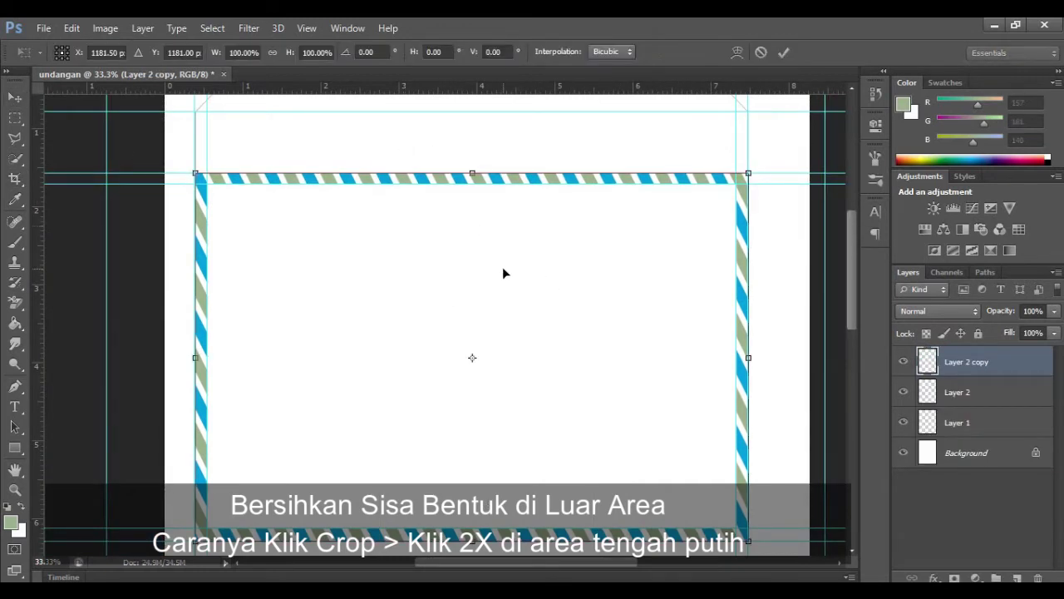
{"action": "key", "text": "shift+Up"}
{"action": "key", "text": "shift+Up"}
{"action": "key", "text": "shift+Up"}
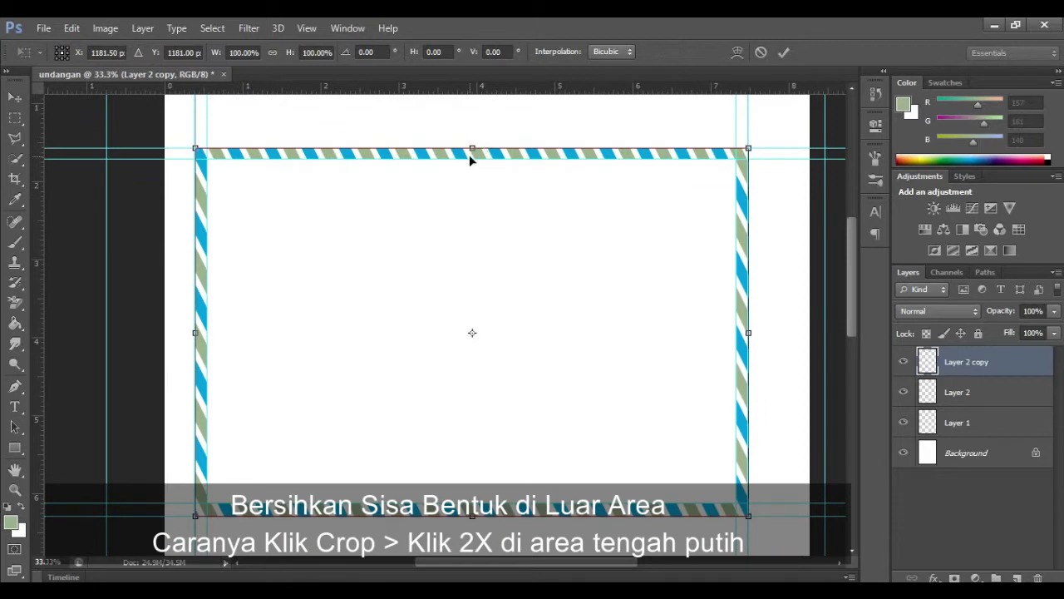
{"action": "mouse_move", "coordinate": [472, 147]}
{"action": "left_mouse_down"}
{"action": "mouse_move", "coordinate": [500, 575]}
{"action": "mouse_move", "coordinate": [505, 460]}
{"action": "left_mouse_up"}
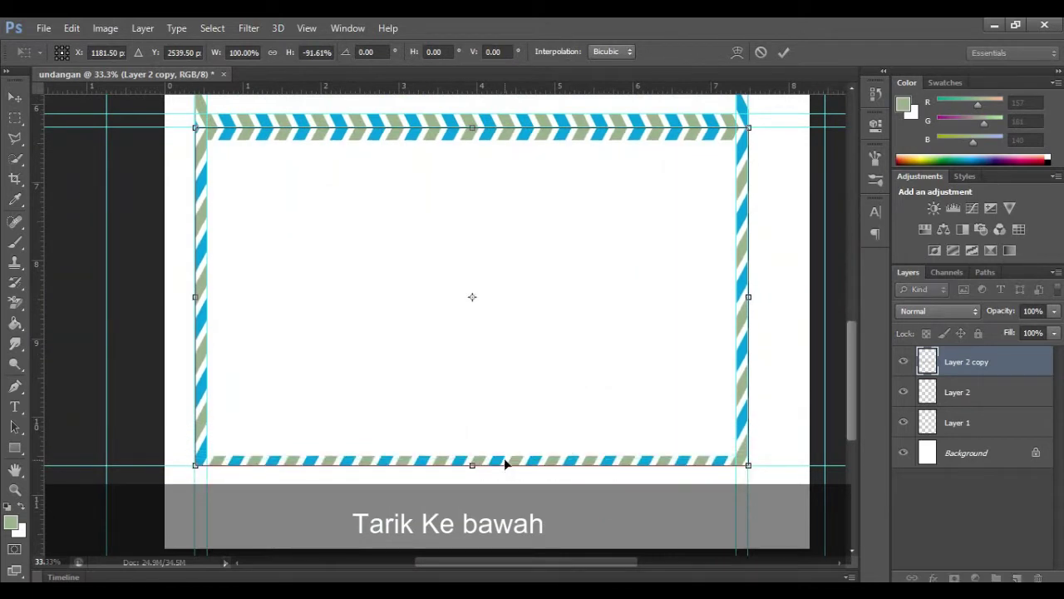
{"action": "left_click", "coordinate": [782, 54]}
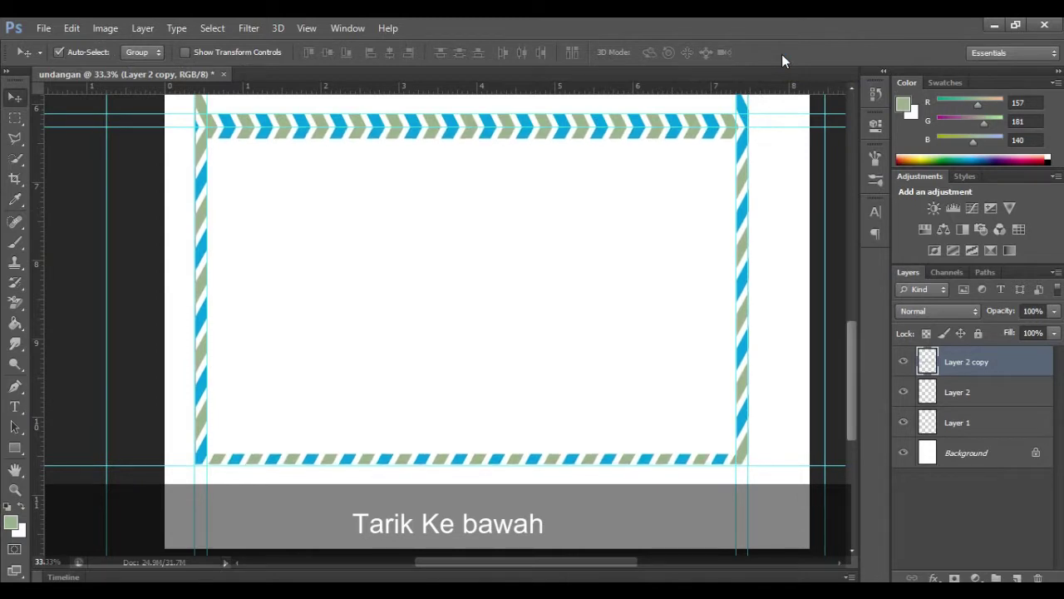
Select the Layer 2 copy chevron stripe in the Layers panel.
{"action": "left_click", "coordinate": [803, 157]}
{"action": "scroll", "coordinate": [774, 183], "scroll_direction": "up", "scroll_amount": 1}
{"action": "scroll", "coordinate": [781, 189], "scroll_direction": "up", "scroll_amount": 4}
{"action": "scroll", "coordinate": [781, 189], "scroll_direction": "down", "scroll_amount": 5}
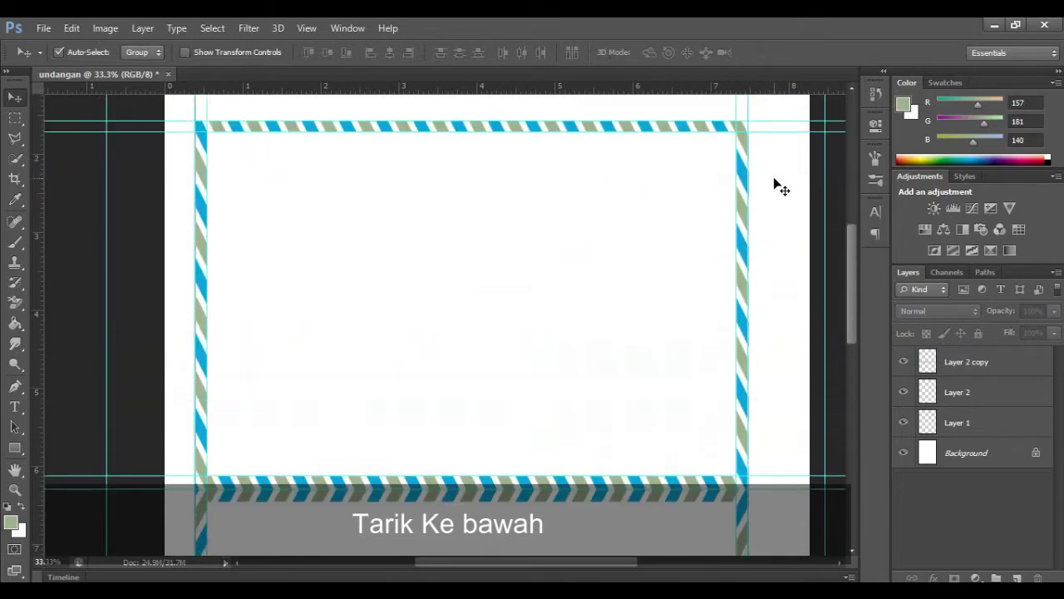
{"action": "scroll", "coordinate": [781, 189], "scroll_direction": "up", "scroll_amount": 1}
{"action": "scroll", "coordinate": [782, 190], "scroll_direction": "up", "scroll_amount": 4}
{"action": "scroll", "coordinate": [781, 189], "scroll_direction": "down", "scroll_amount": 3}
{"action": "scroll", "coordinate": [781, 190], "scroll_direction": "down", "scroll_amount": 2}
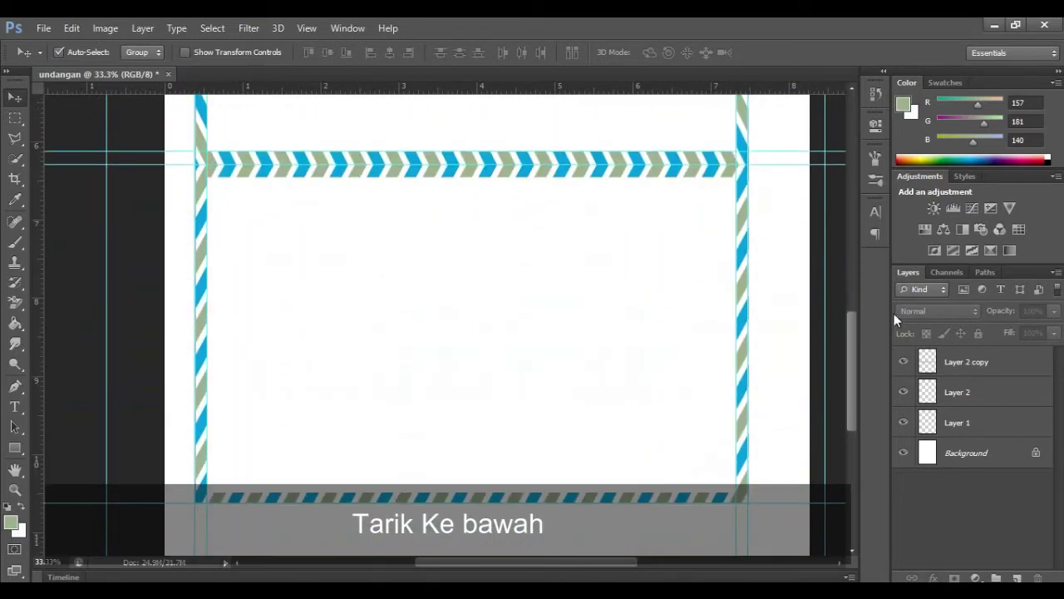
{"action": "left_click", "coordinate": [964, 361]}
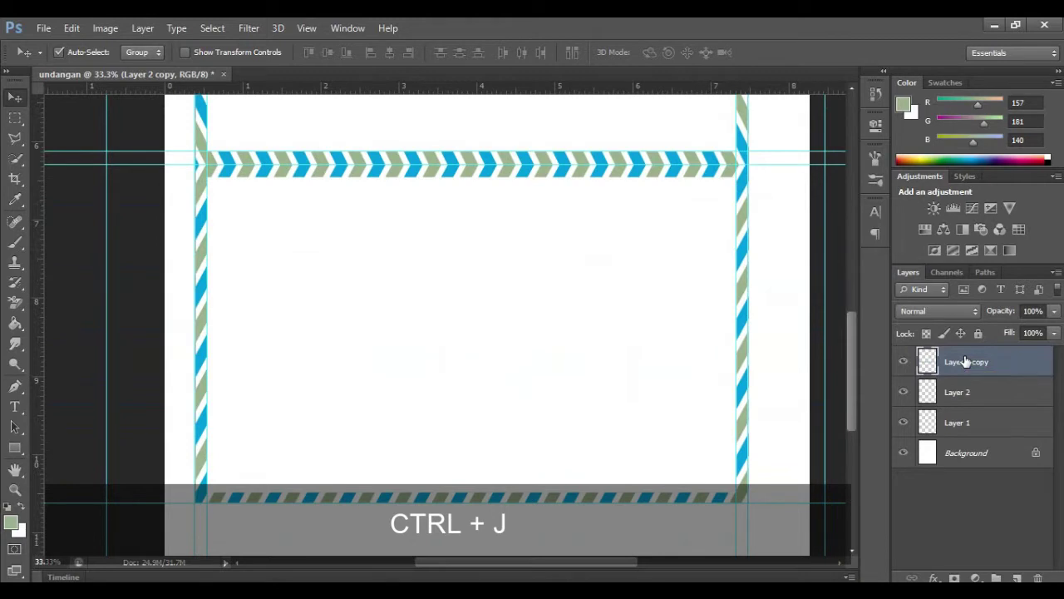
Duplicate Layer 2 copy and nudge the new copy up onto the top border with Shift+Up.
{"action": "key", "text": "ctrl+j"}
{"action": "left_click_drag", "start_coordinate": [741, 340], "coordinate": [741, 346]}
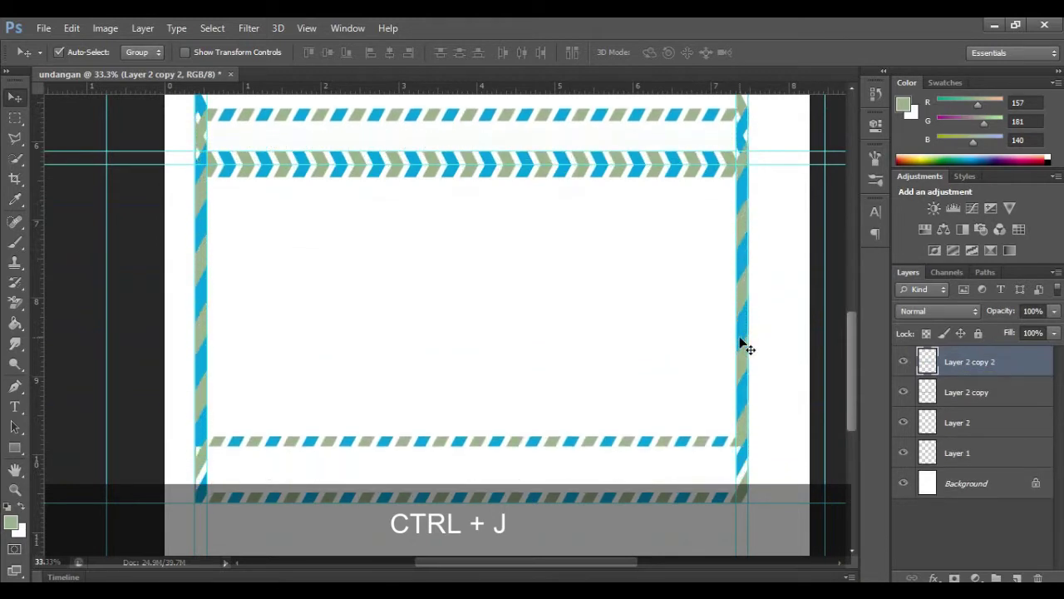
{"action": "scroll", "coordinate": [859, 271], "scroll_direction": "up", "scroll_amount": 6}
{"action": "key", "text": "shift+Up"}
{"action": "key", "text": "shift+Up"}
{"action": "key", "text": "shift+Up"}
{"action": "key", "text": "shift+Up"}
{"action": "key", "text": "shift+Up"}
{"action": "key", "text": "shift+Up"}
{"action": "key", "text": "shift+Up"}
{"action": "key", "text": "shift+Up"}
{"action": "key", "text": "shift+Up"}
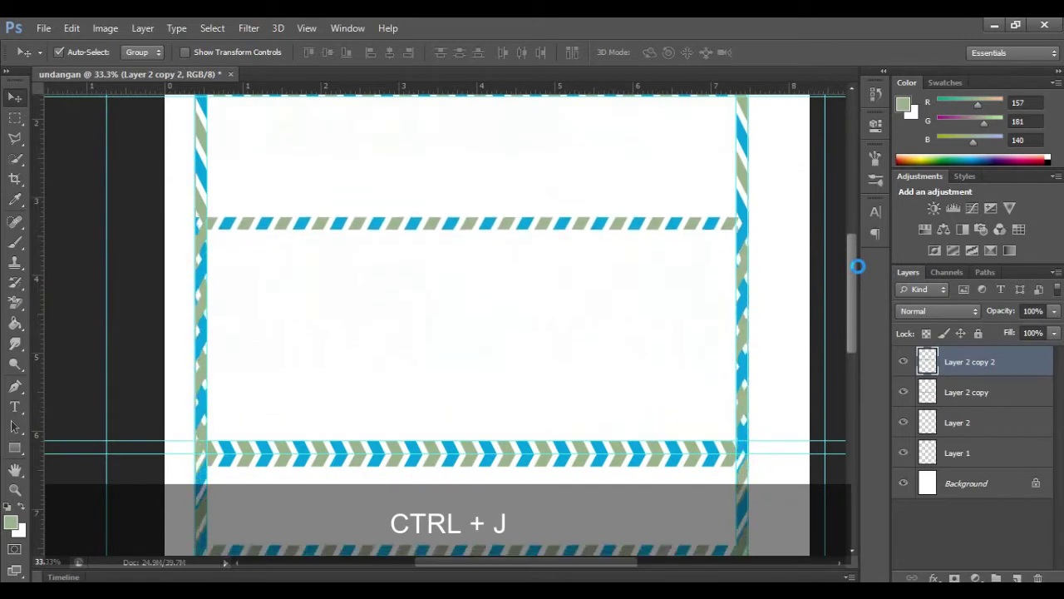
{"action": "key", "text": "shift+Up"}
{"action": "key", "text": "shift+Up"}
{"action": "key", "text": "shift+Up"}
{"action": "scroll", "coordinate": [858, 266], "scroll_direction": "up", "scroll_amount": 5}
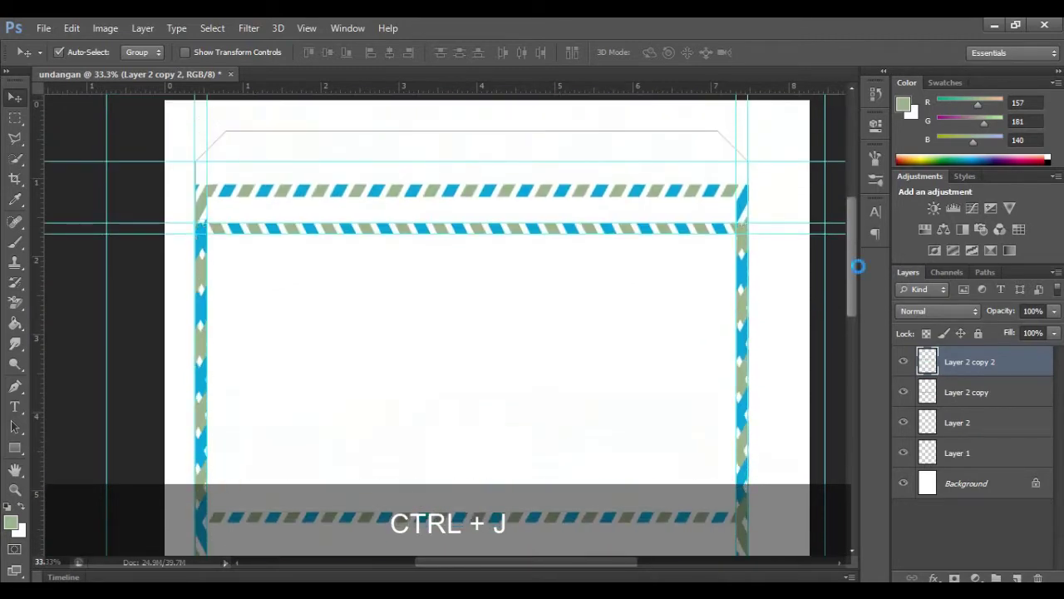
{"action": "key", "text": "shift+Up"}
{"action": "key", "text": "shift+Up"}
{"action": "key", "text": "shift+Up"}
{"action": "key", "text": "shift+Up"}
{"action": "key", "text": "shift+Up"}
{"action": "key", "text": "shift+Up"}
{"action": "key", "text": "shift+Up"}
{"action": "key", "text": "shift+Up"}
{"action": "key", "text": "shift+Up"}
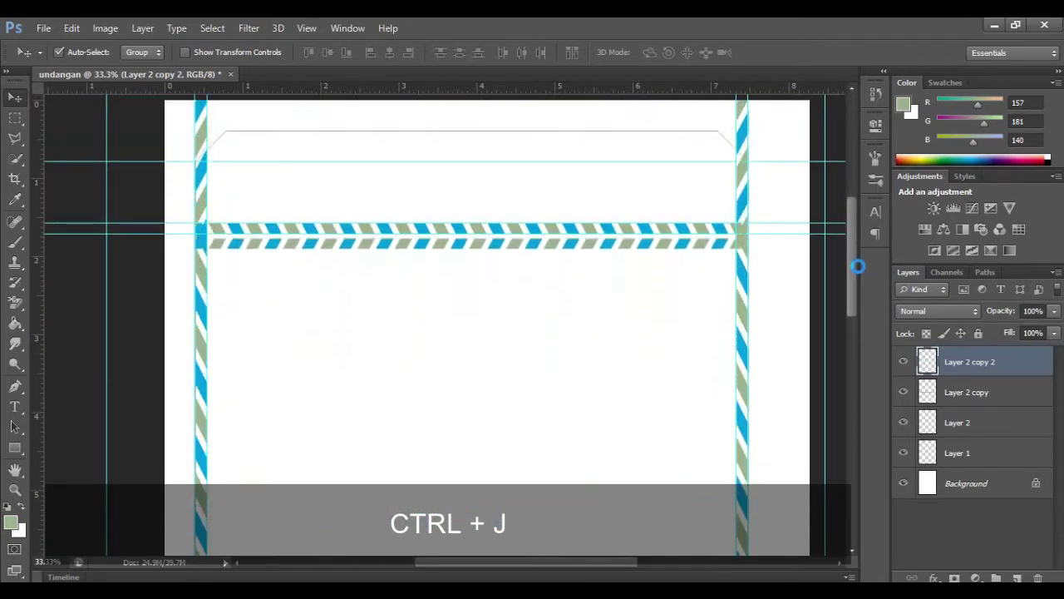
{"action": "key", "text": "shift+Up"}
{"action": "key", "text": "shift+Up"}
{"action": "scroll", "coordinate": [533, 216], "scroll_direction": "up", "scroll_amount": 2}
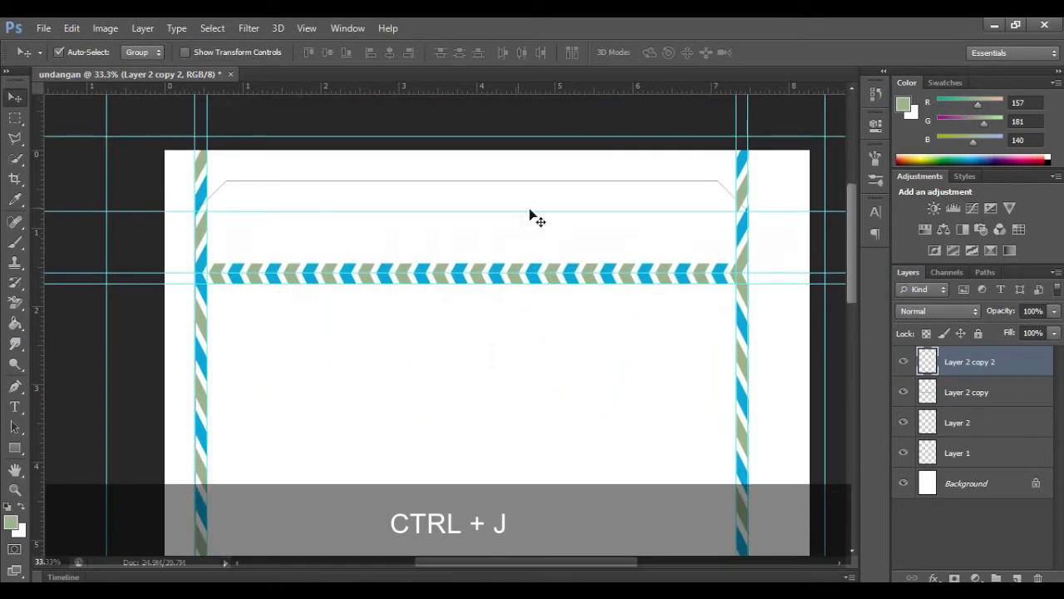
Marquee-select the area above the top border, delete the stripe ends, and deselect.
{"action": "left_click", "coordinate": [16, 119]}
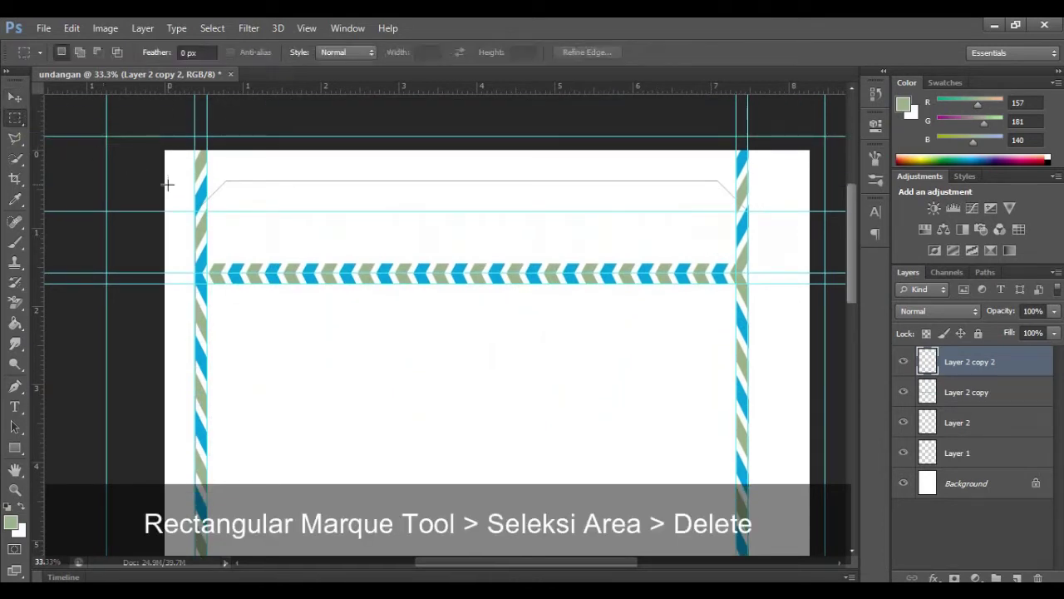
{"action": "left_click_drag", "start_coordinate": [166, 153], "coordinate": [822, 262]}
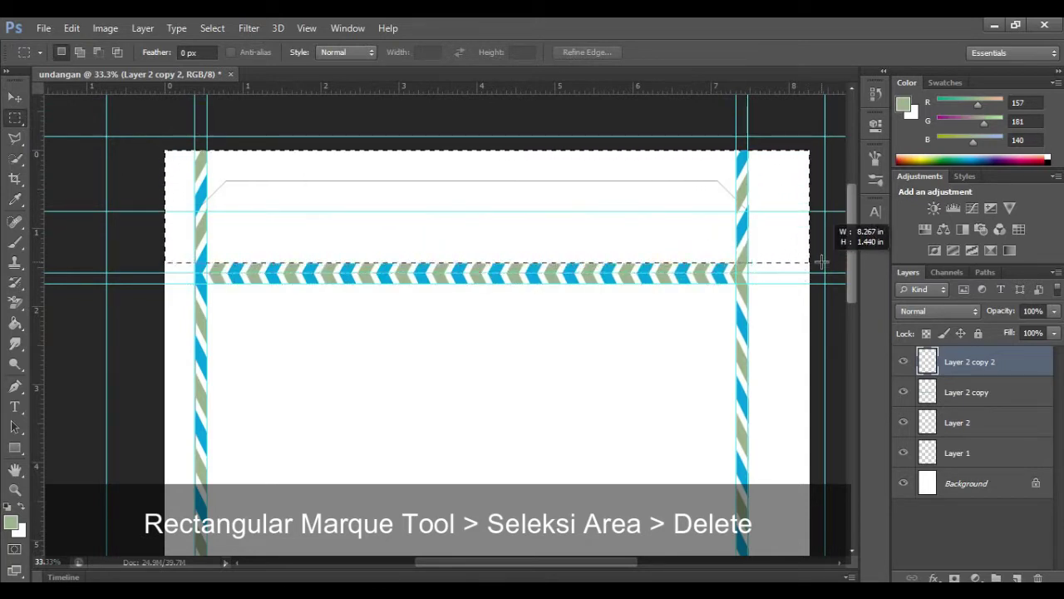
{"action": "left_click_drag", "start_coordinate": [822, 262], "coordinate": [822, 262]}
{"action": "key", "text": "Delete"}
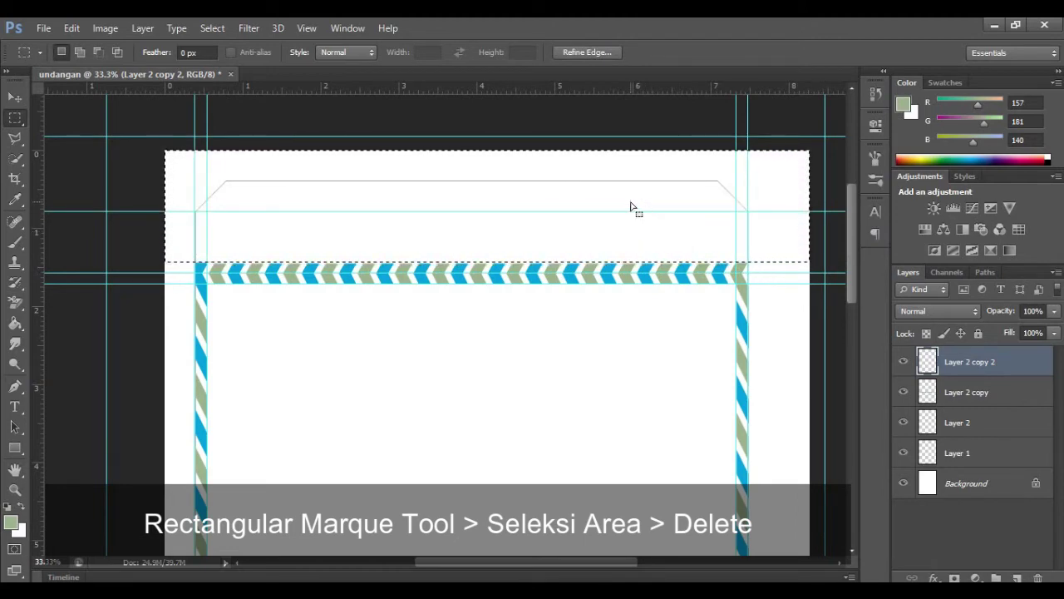
{"action": "left_click", "coordinate": [247, 27]}
{"action": "mouse_move", "coordinate": [212, 27]}
{"action": "left_click", "coordinate": [218, 60]}
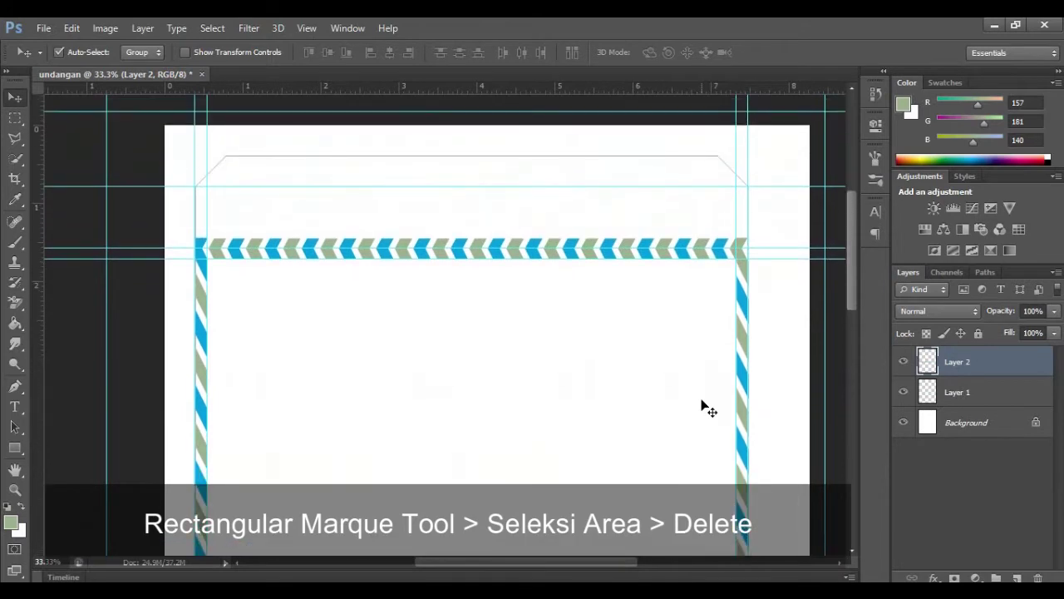
{"action": "scroll", "coordinate": [702, 407], "scroll_direction": "down", "scroll_amount": 3}
Convert the locked Background layer into the editable Layer 0.
{"action": "left_click", "coordinate": [987, 422]}
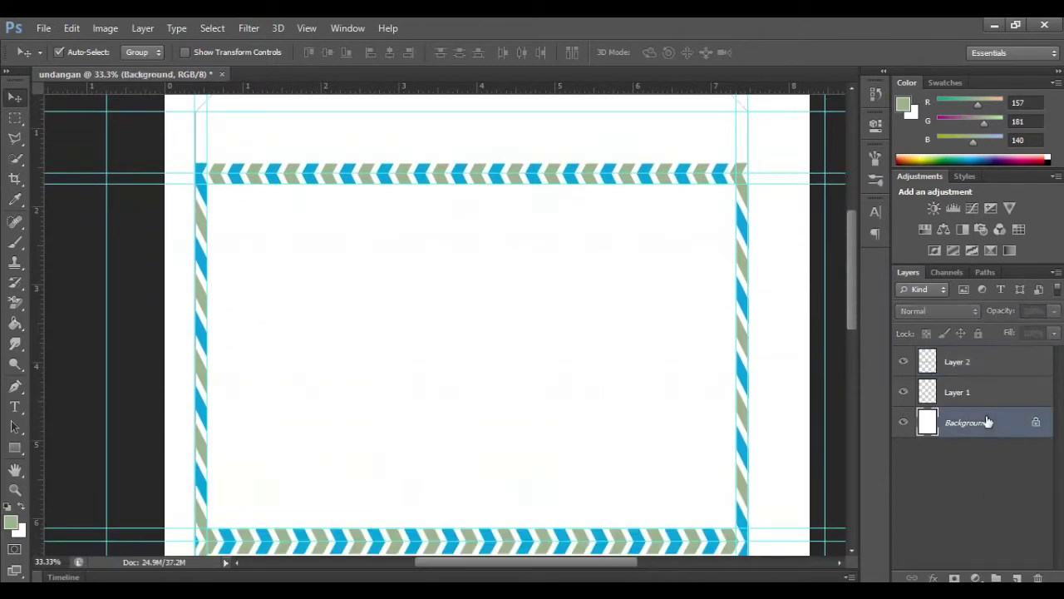
{"action": "double_click", "coordinate": [1035, 425]}
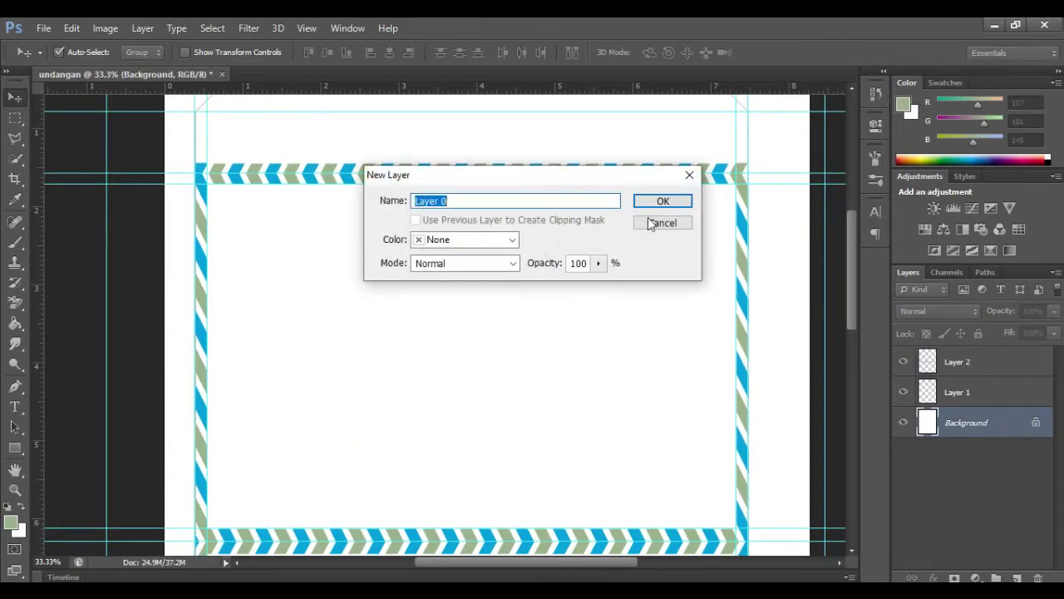
{"action": "left_click", "coordinate": [682, 203]}
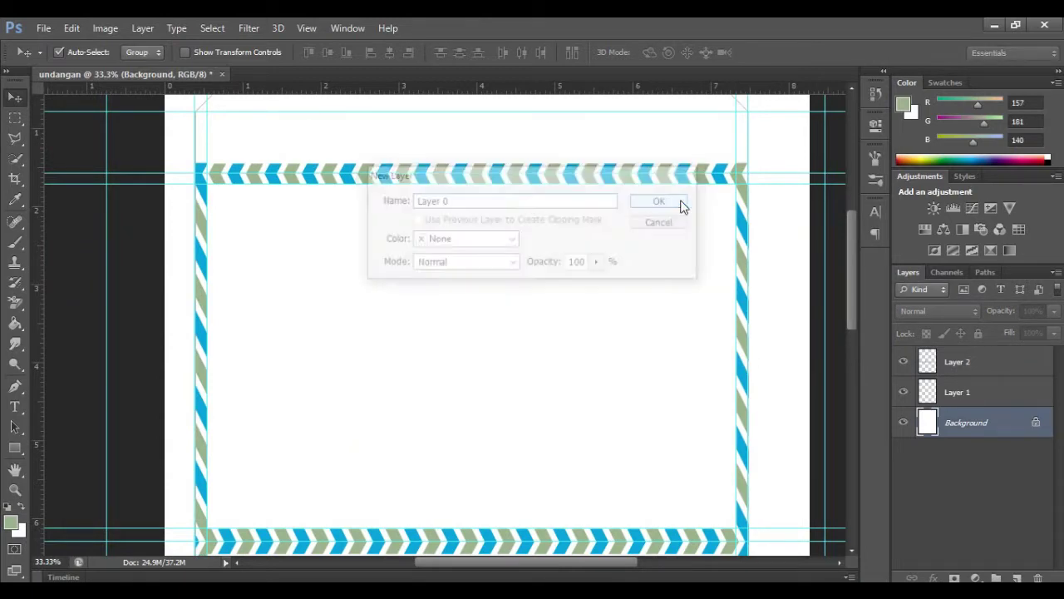
Set the foreground colour to hex dccac0 in the Color Picker.
{"action": "left_click", "coordinate": [11, 522]}
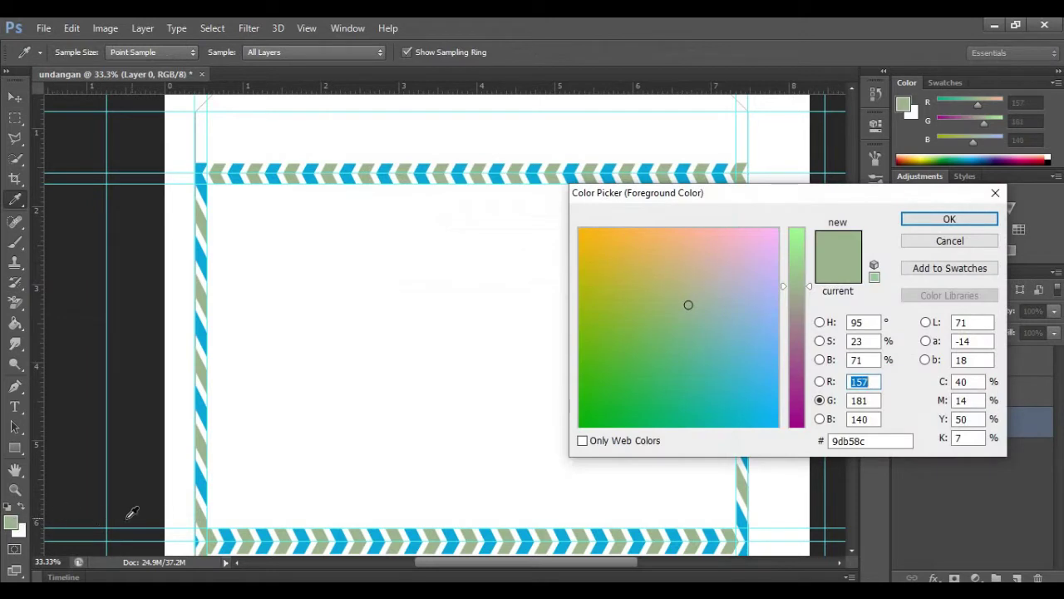
{"action": "left_click", "coordinate": [848, 441]}
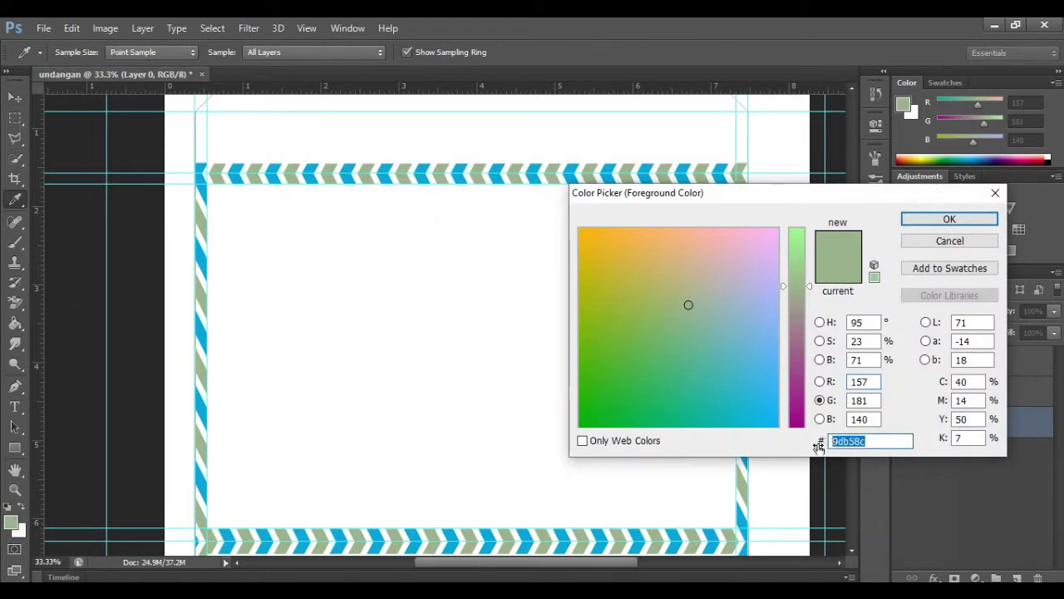
{"action": "type", "text": "dccac0"}
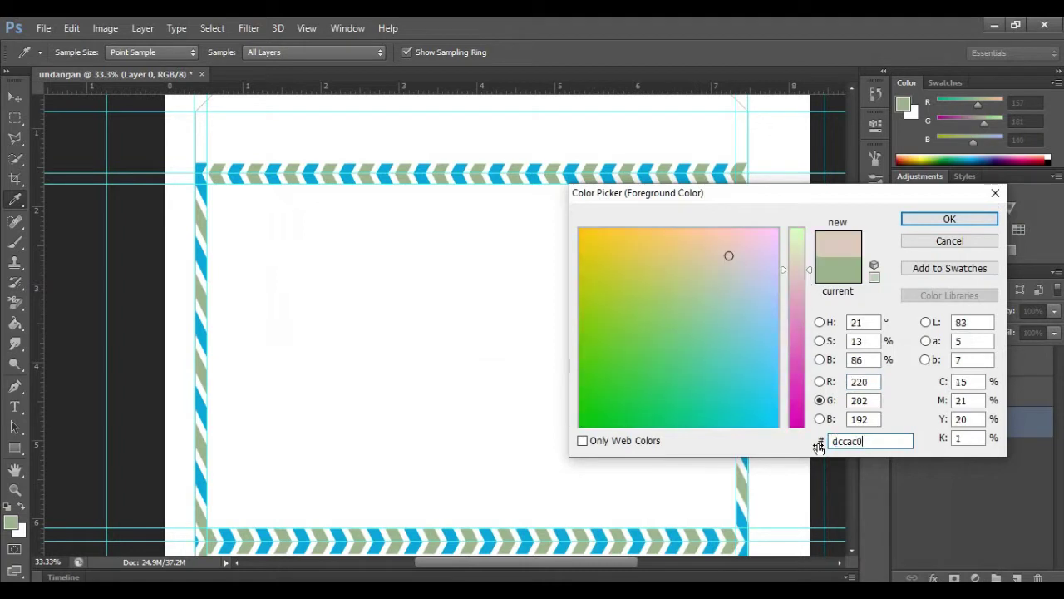
{"action": "left_click", "coordinate": [921, 217]}
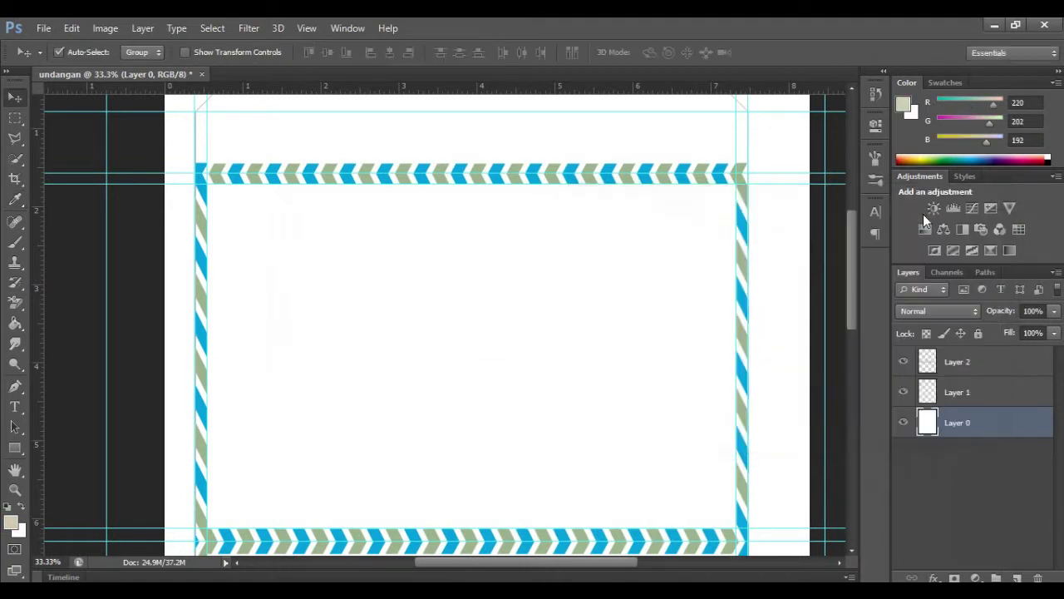
{"action": "left_click", "coordinate": [17, 325]}
Fill the card background with beige and zoom out to see the whole card.
{"action": "left_click", "coordinate": [75, 340]}
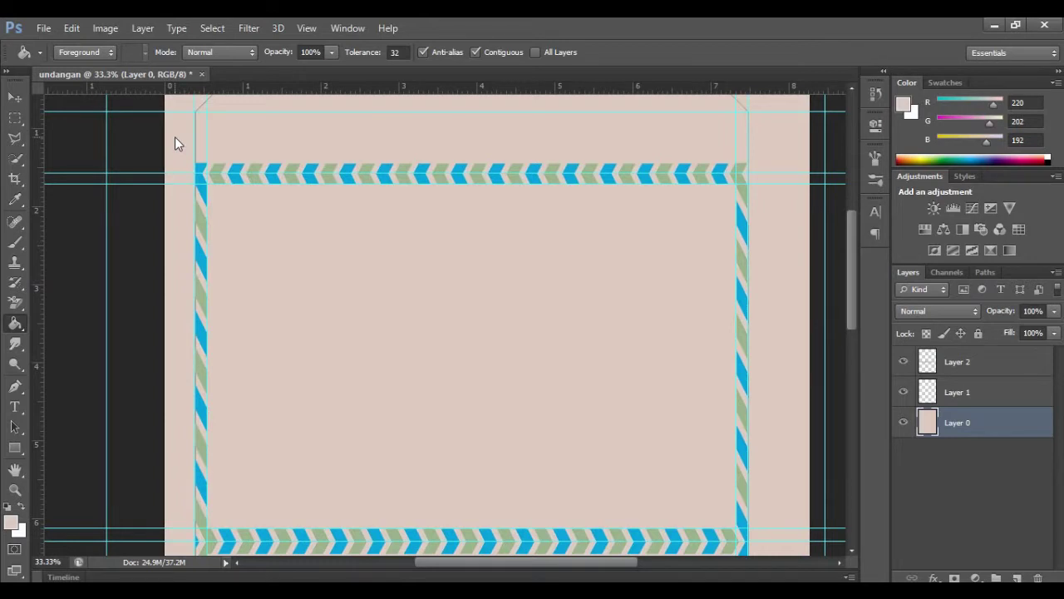
{"action": "scroll", "coordinate": [328, 208], "scroll_direction": "up", "scroll_amount": 3}
{"action": "scroll", "coordinate": [325, 207], "scroll_direction": "up", "scroll_amount": 1}
{"action": "key", "text": "v"}
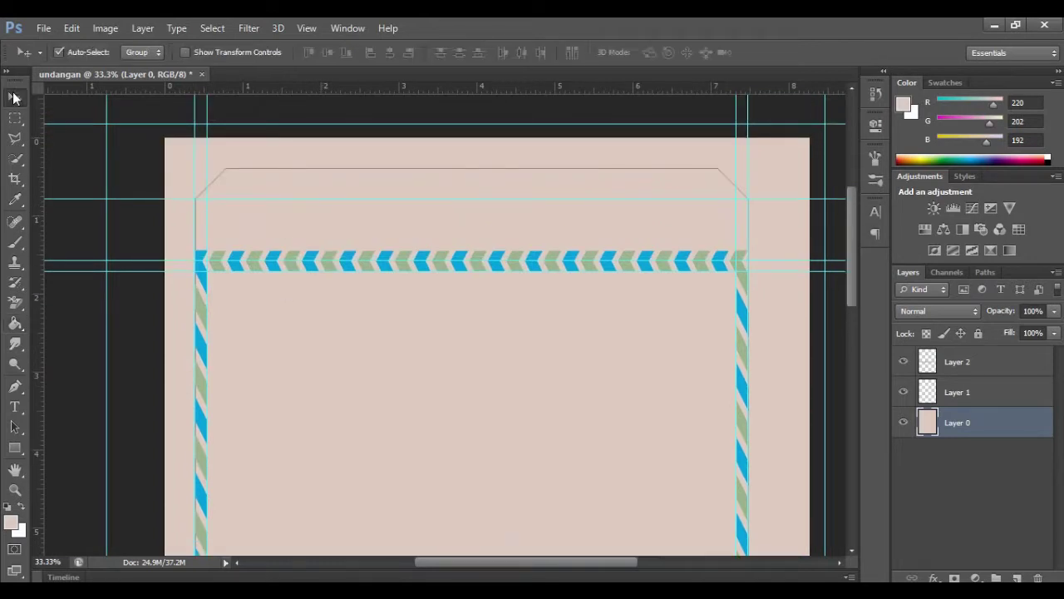
{"action": "scroll", "coordinate": [601, 290], "scroll_direction": "down", "scroll_amount": 1}
{"action": "scroll", "coordinate": [601, 290], "scroll_direction": "down", "scroll_amount": 6}
{"action": "scroll", "coordinate": [607, 292], "scroll_direction": "down", "scroll_amount": 2}
{"action": "scroll", "coordinate": [602, 290], "scroll_direction": "down", "scroll_amount": 5}
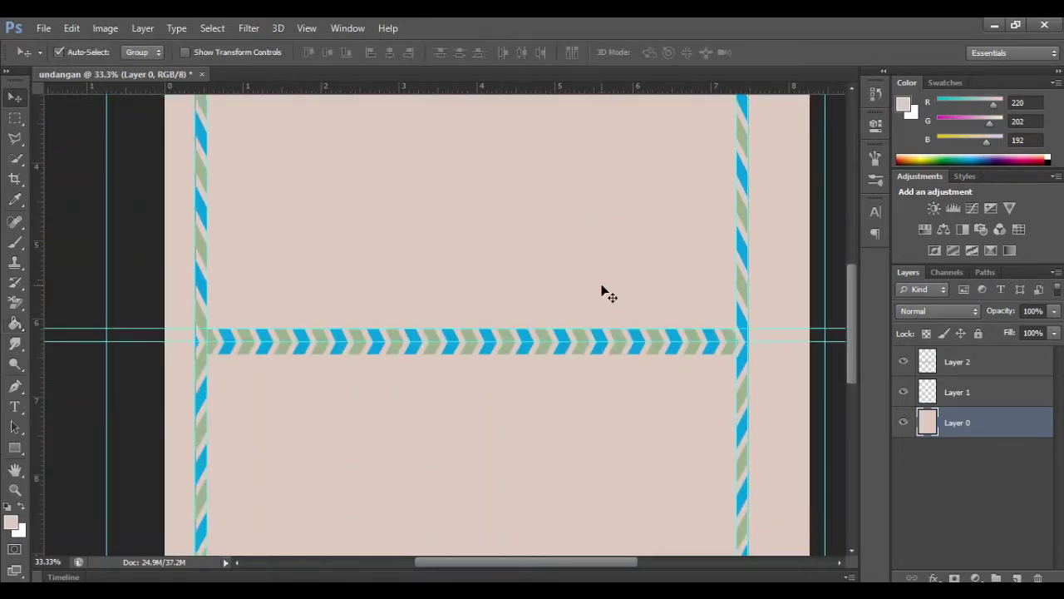
{"action": "scroll", "coordinate": [601, 290], "scroll_direction": "up", "scroll_amount": 6}
{"action": "scroll", "coordinate": [601, 291], "scroll_direction": "down", "scroll_amount": 8}
{"action": "scroll", "coordinate": [601, 290], "scroll_direction": "up", "scroll_amount": 7}
{"action": "scroll", "coordinate": [601, 290], "scroll_direction": "up", "scroll_amount": 2}
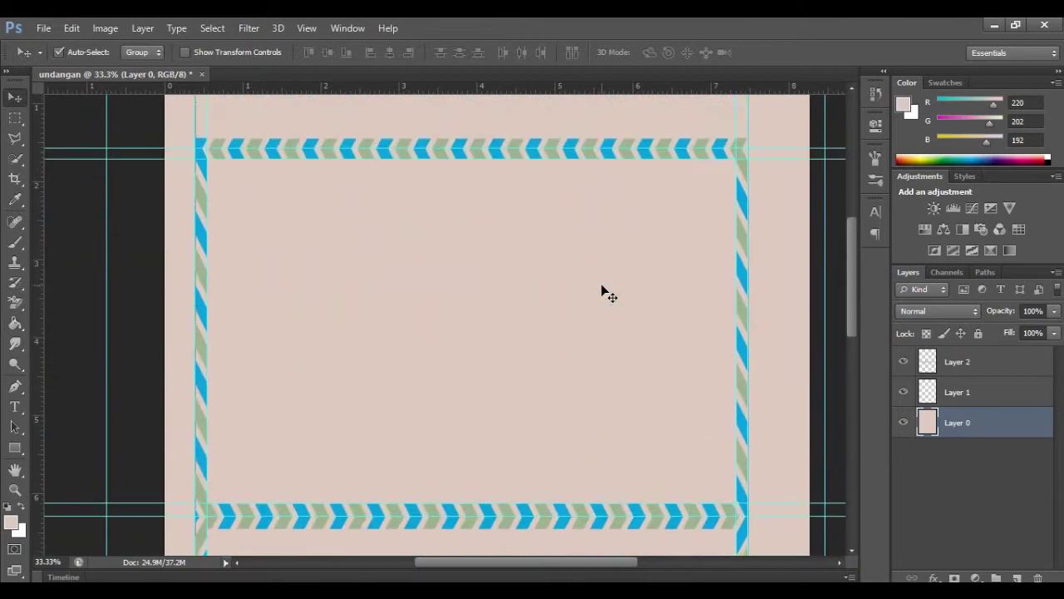
{"action": "key", "text": "ctrl+minus"}
{"action": "key", "text": "ctrl+minus"}
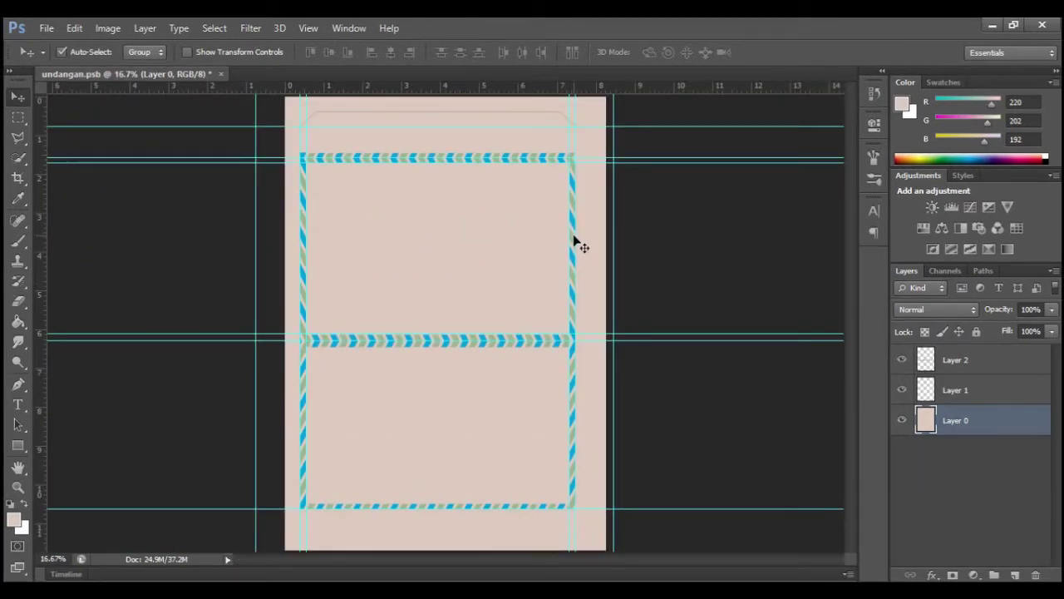
Drag four vertical guides and one horizontal guide off the card.
{"action": "left_click_drag", "start_coordinate": [575, 237], "coordinate": [688, 237]}
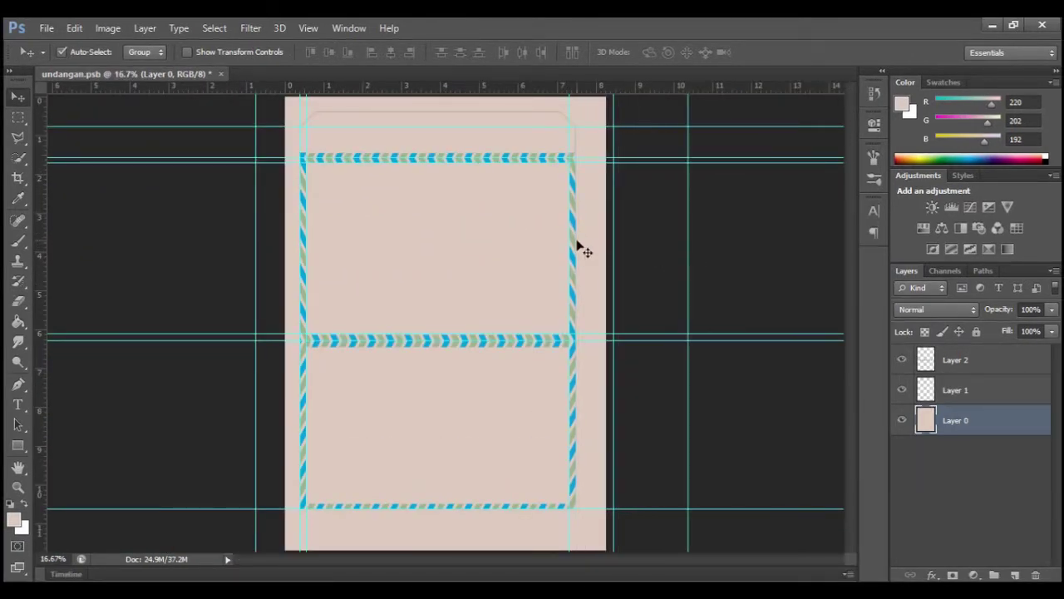
{"action": "left_click_drag", "start_coordinate": [569, 239], "coordinate": [730, 253]}
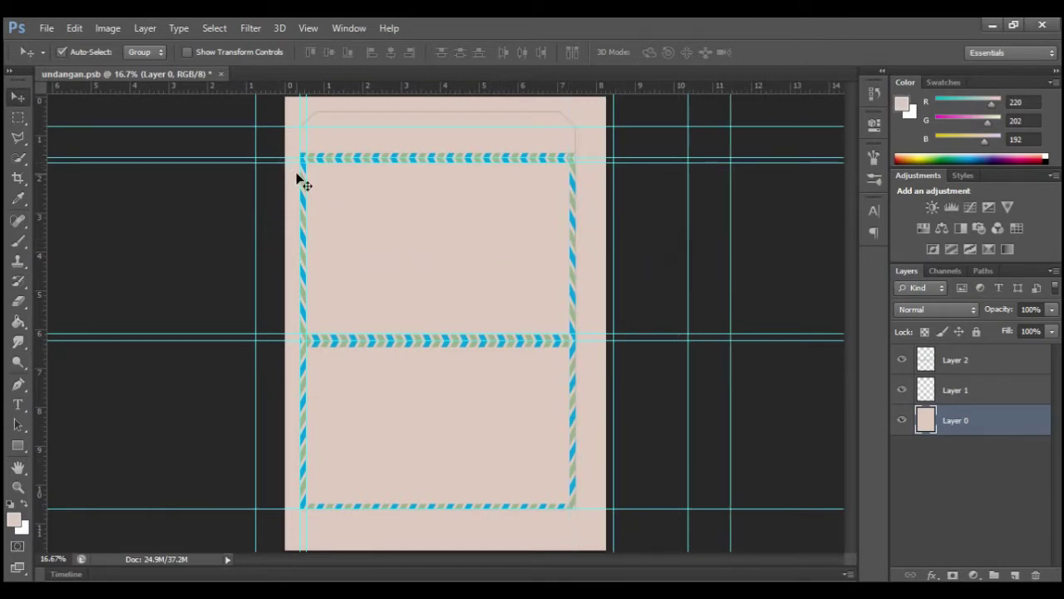
{"action": "left_click_drag", "start_coordinate": [300, 184], "coordinate": [210, 191]}
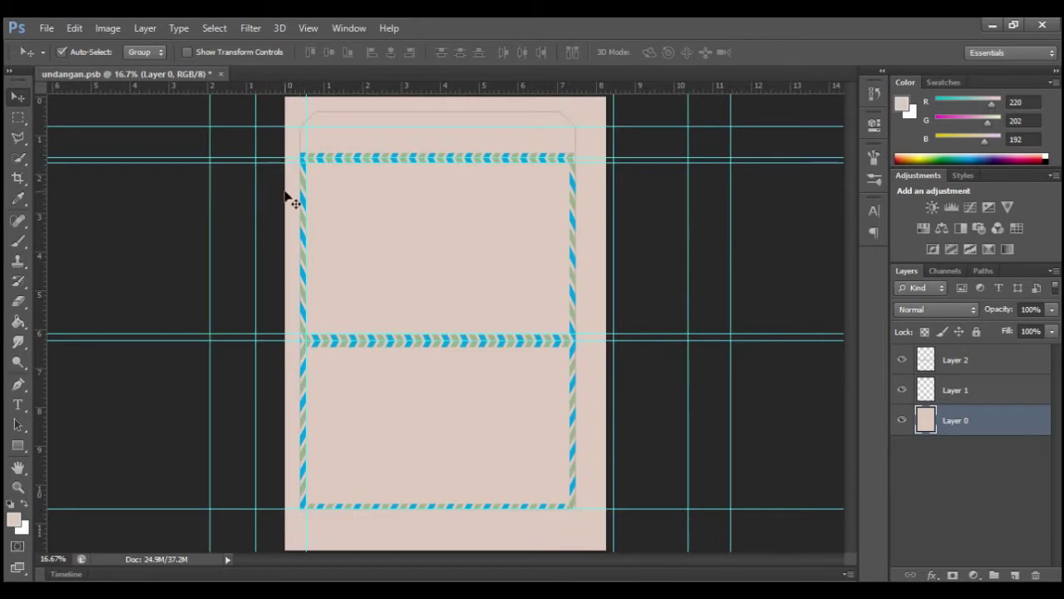
{"action": "left_click_drag", "start_coordinate": [306, 200], "coordinate": [185, 206]}
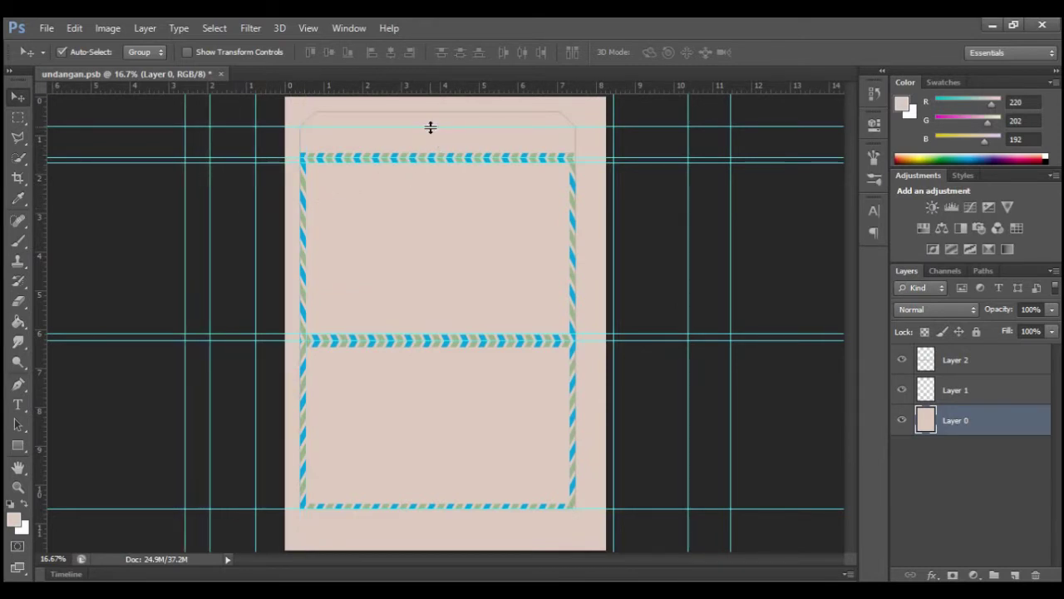
{"action": "mouse_move", "coordinate": [430, 128]}
{"action": "left_mouse_down"}
{"action": "mouse_move", "coordinate": [385, 313]}
{"action": "mouse_move", "coordinate": [391, 87]}
{"action": "left_mouse_up"}
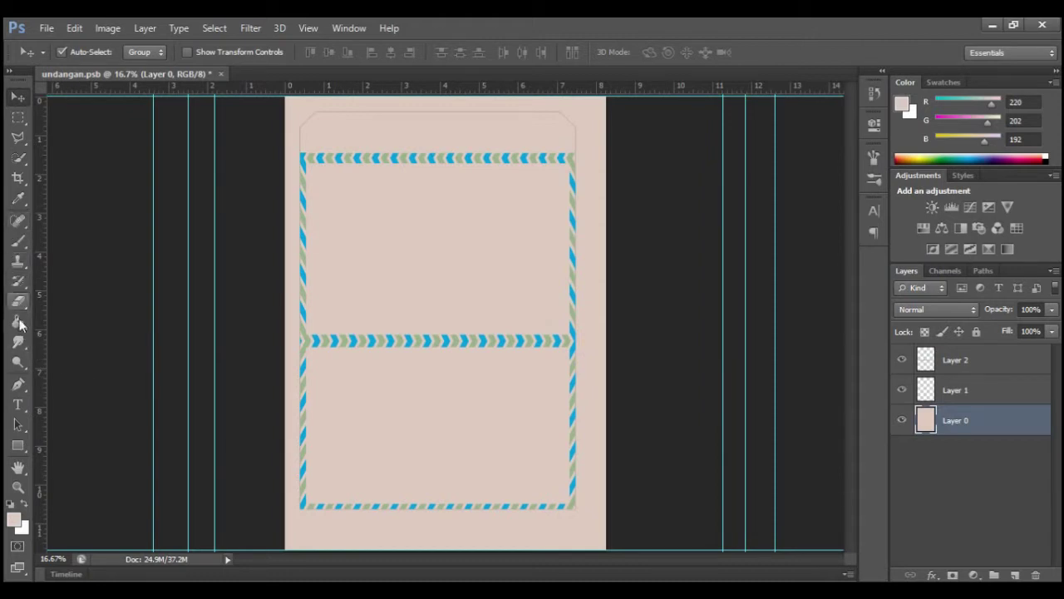
{"action": "left_click", "coordinate": [19, 405]}
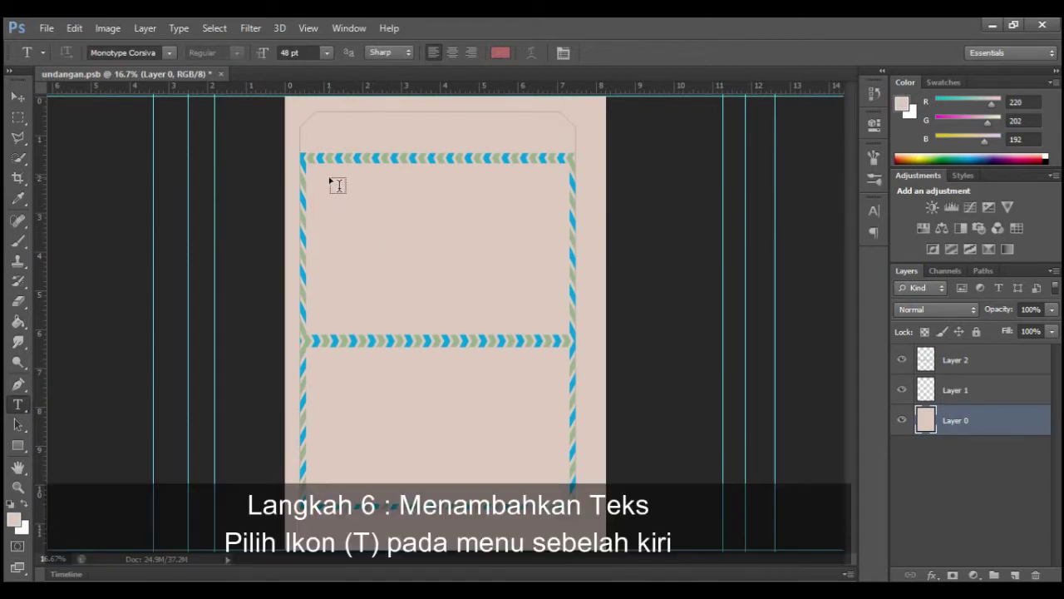
Type the 'Undangan' title at the top of the card.
{"action": "left_click", "coordinate": [337, 184]}
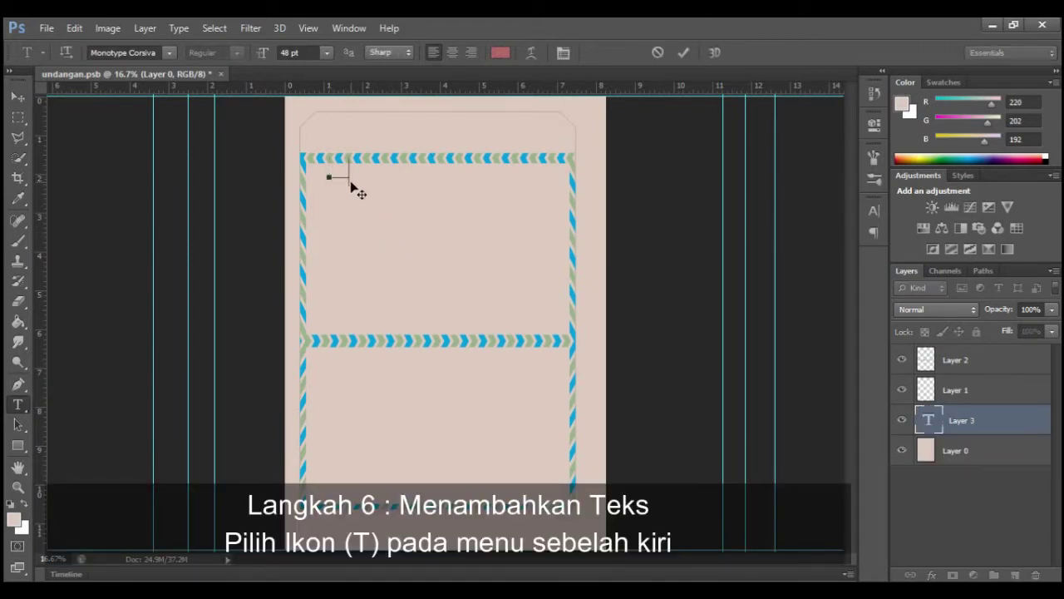
{"action": "type", "text": "Undangan"}
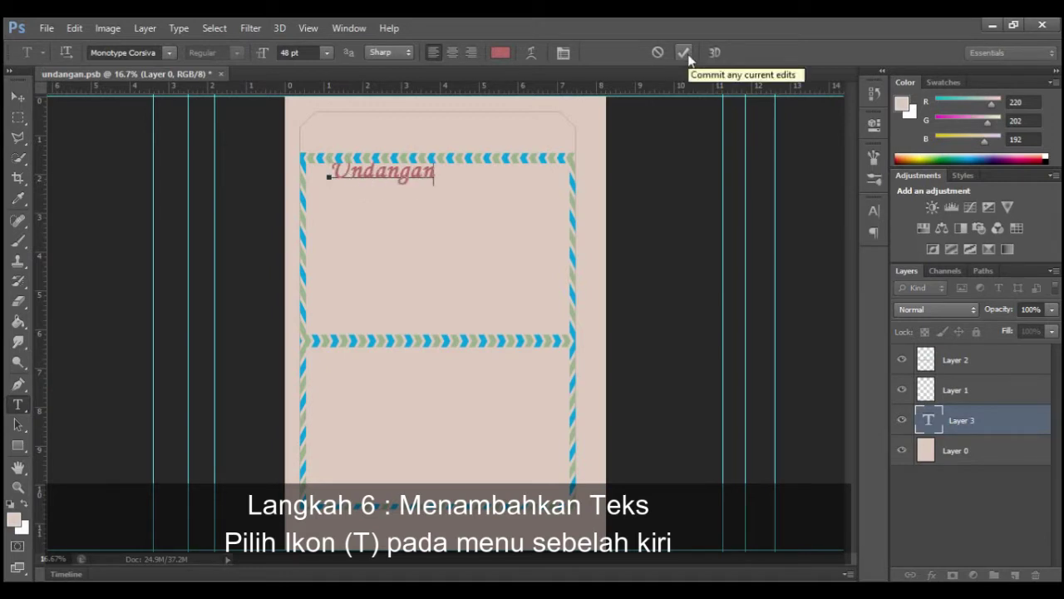
{"action": "left_click", "coordinate": [687, 53]}
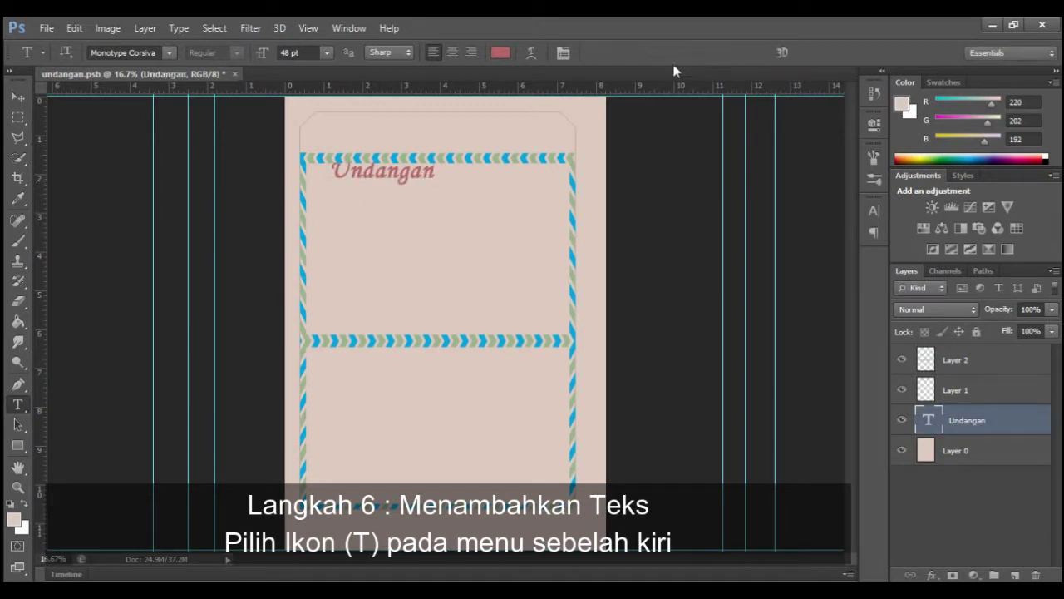
Nudge the Undangan title slightly down and left inside the top border.
{"action": "left_click", "coordinate": [16, 97]}
{"action": "key", "text": "ctrl+t"}
{"action": "left_click_drag", "start_coordinate": [336, 185], "coordinate": [323, 196]}
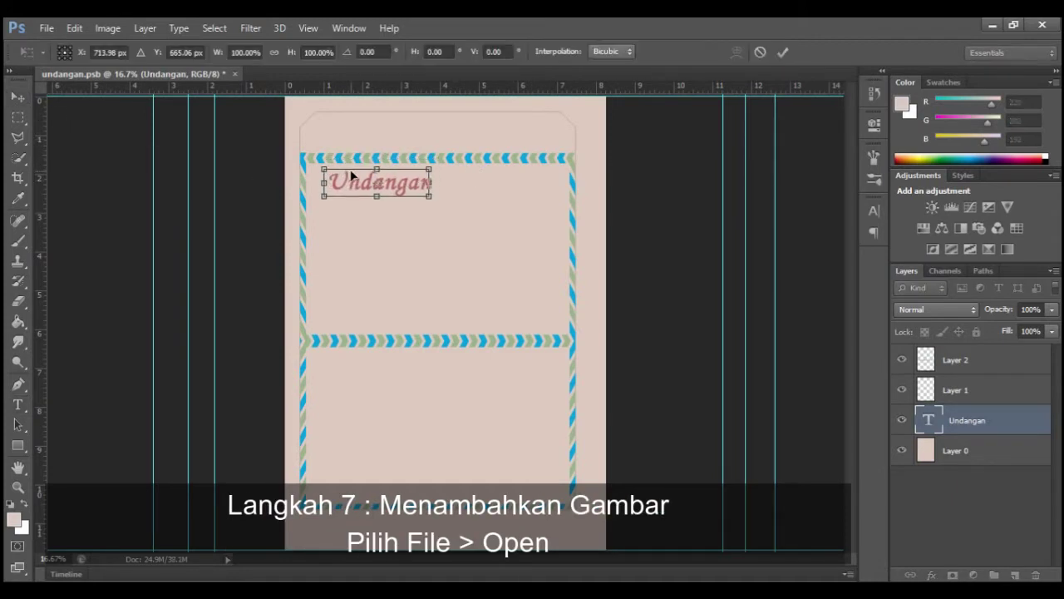
{"action": "left_click", "coordinate": [780, 52]}
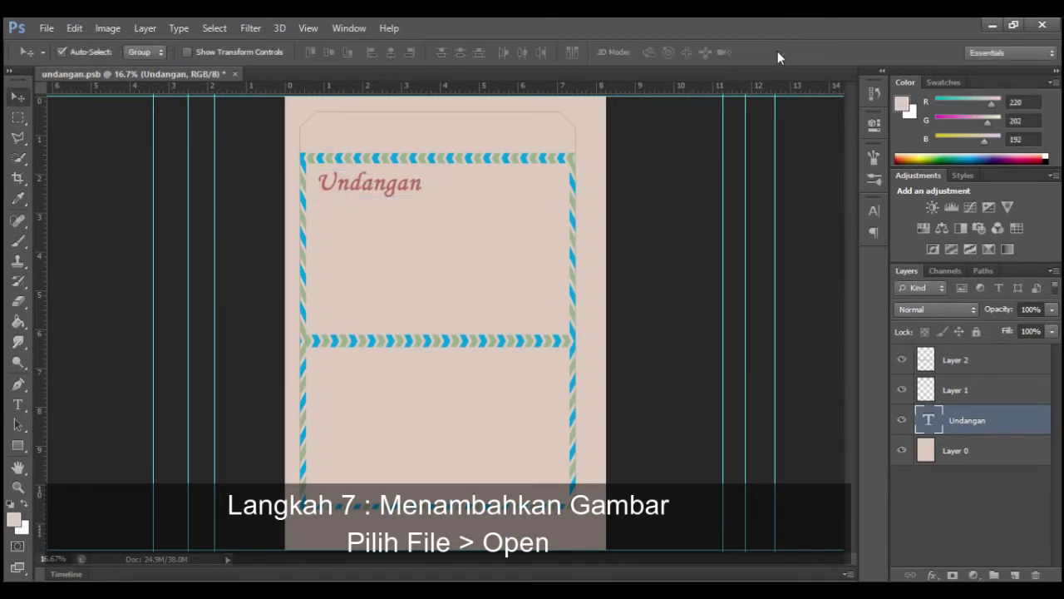
Open the gold wedding decoration ornament image.
{"action": "left_click", "coordinate": [48, 29]}
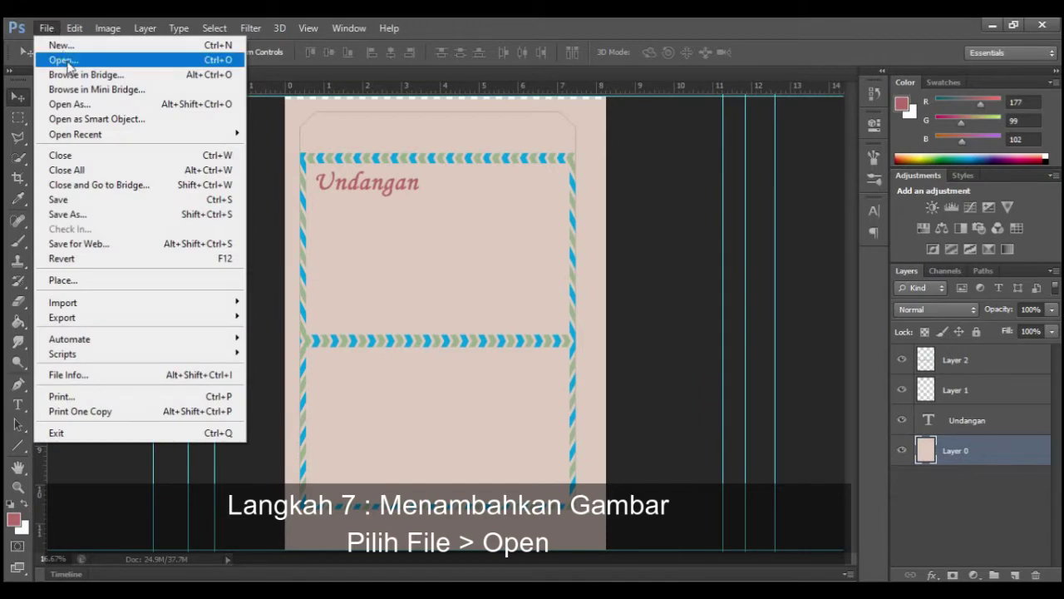
{"action": "left_click", "coordinate": [62, 59]}
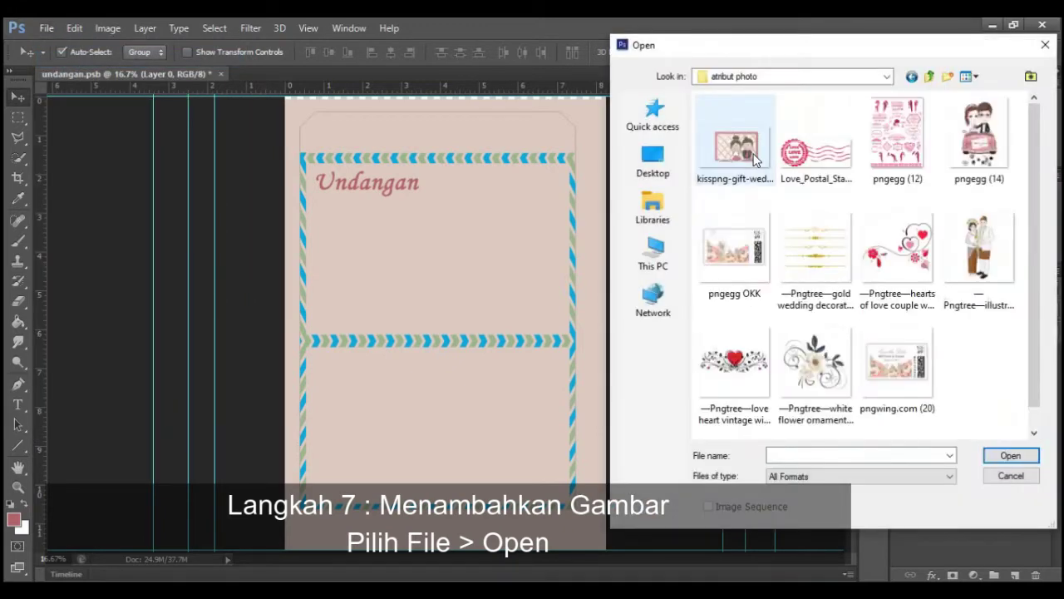
{"action": "left_click", "coordinate": [814, 257]}
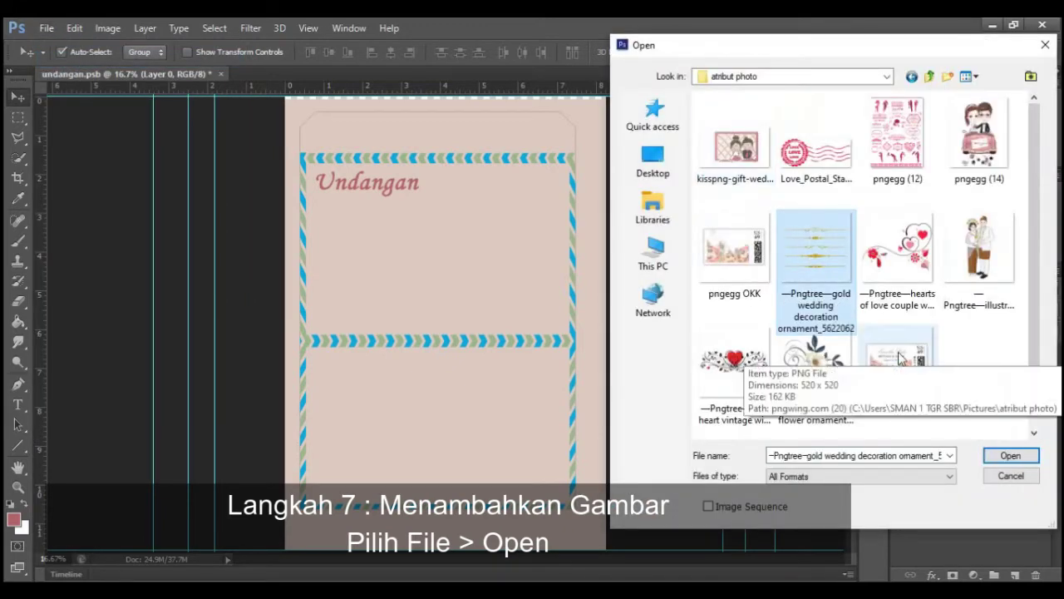
{"action": "left_click", "coordinate": [1010, 456]}
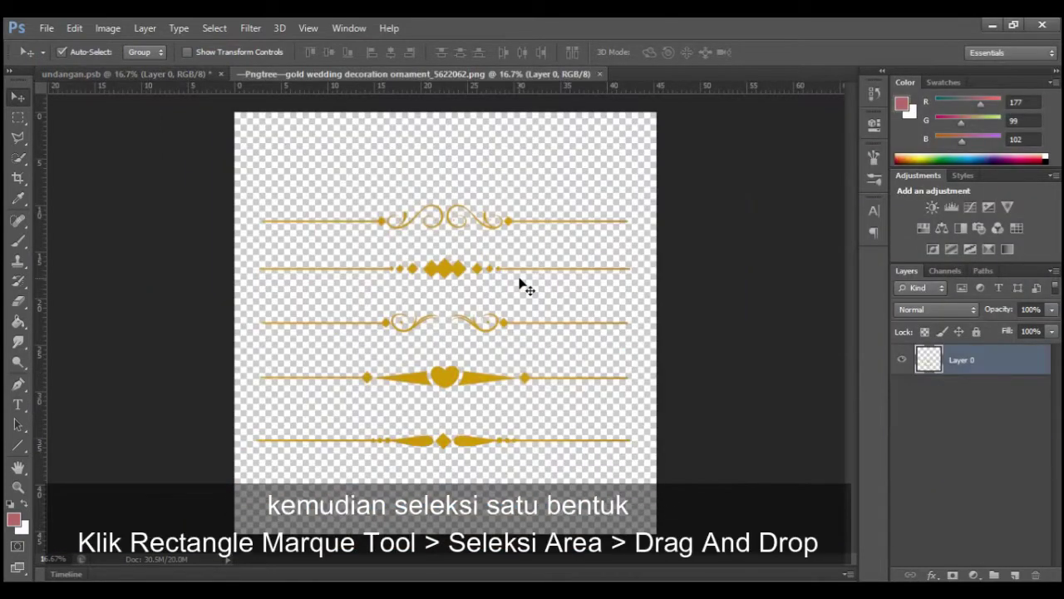
Copy the heart ornament into the invitation, shrunk beneath the Undangan title.
{"action": "left_click", "coordinate": [17, 117]}
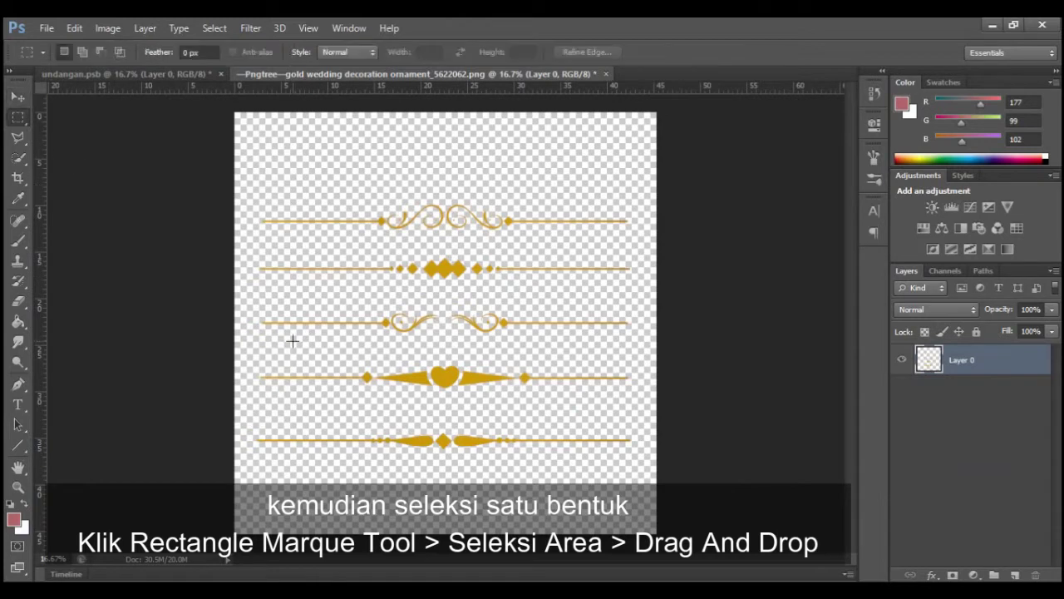
{"action": "left_click_drag", "start_coordinate": [253, 356], "coordinate": [641, 402]}
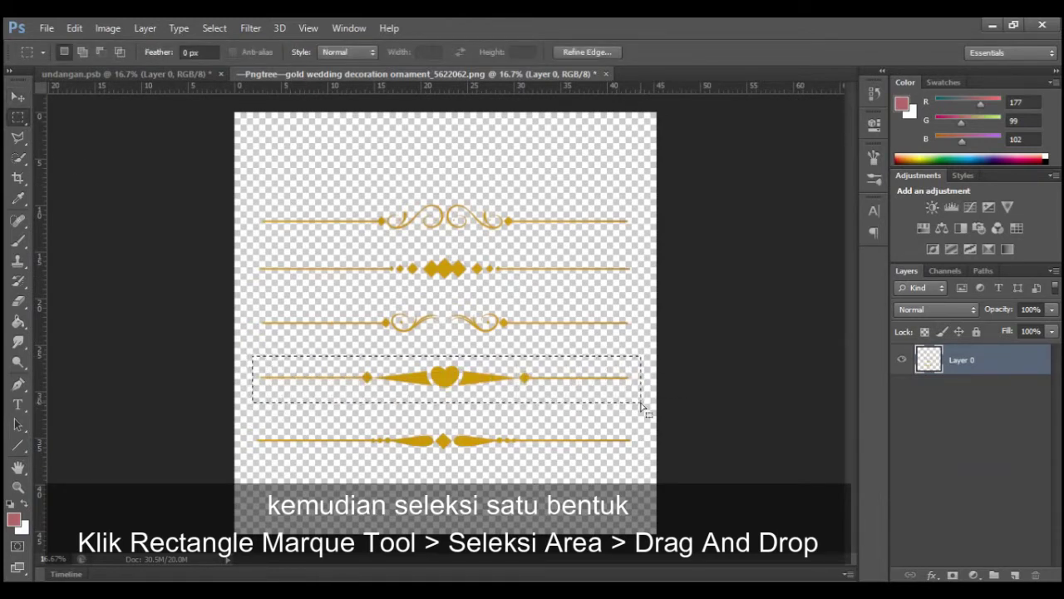
{"action": "left_click", "coordinate": [24, 103]}
{"action": "left_click_drag", "start_coordinate": [387, 375], "coordinate": [356, 220]}
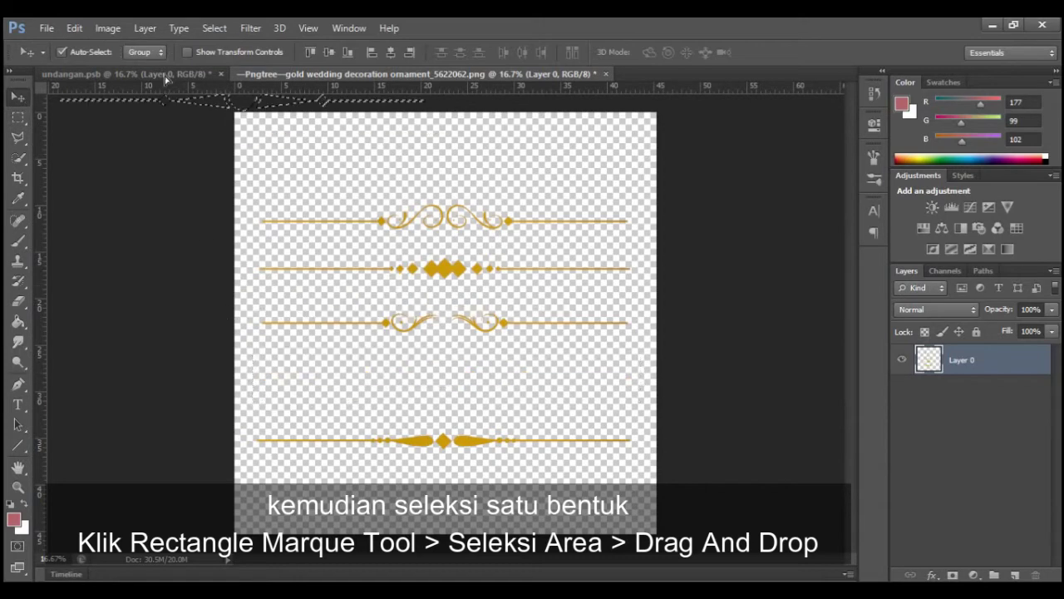
{"action": "key", "text": "ctrl+t"}
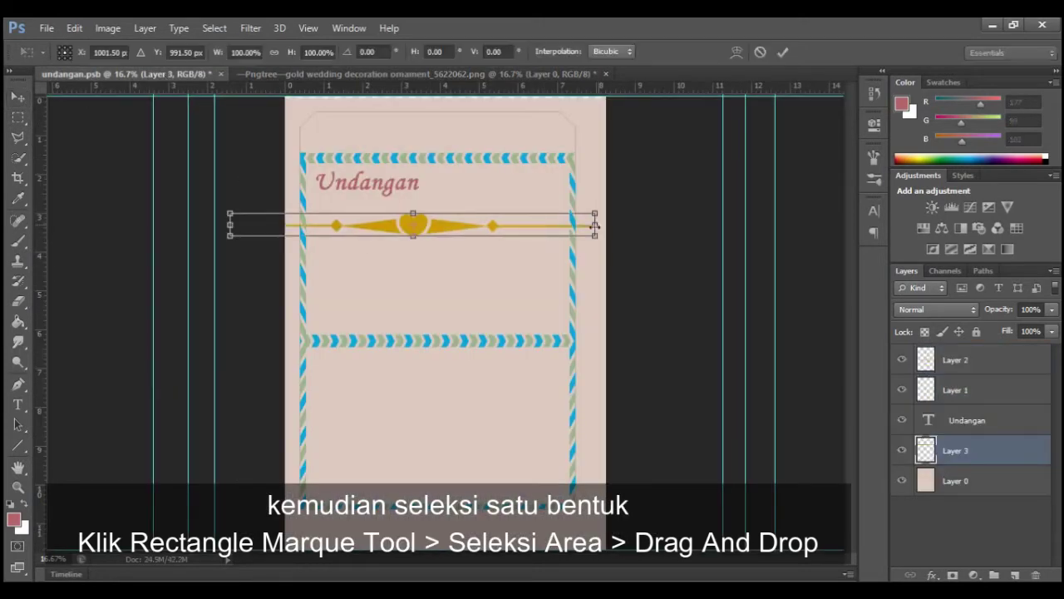
{"action": "mouse_move", "coordinate": [593, 225]}
{"action": "left_mouse_down"}
{"action": "mouse_move", "coordinate": [363, 234]}
{"action": "mouse_move", "coordinate": [370, 206]}
{"action": "mouse_move", "coordinate": [425, 201]}
{"action": "left_mouse_up"}
{"action": "left_click", "coordinate": [778, 55]}
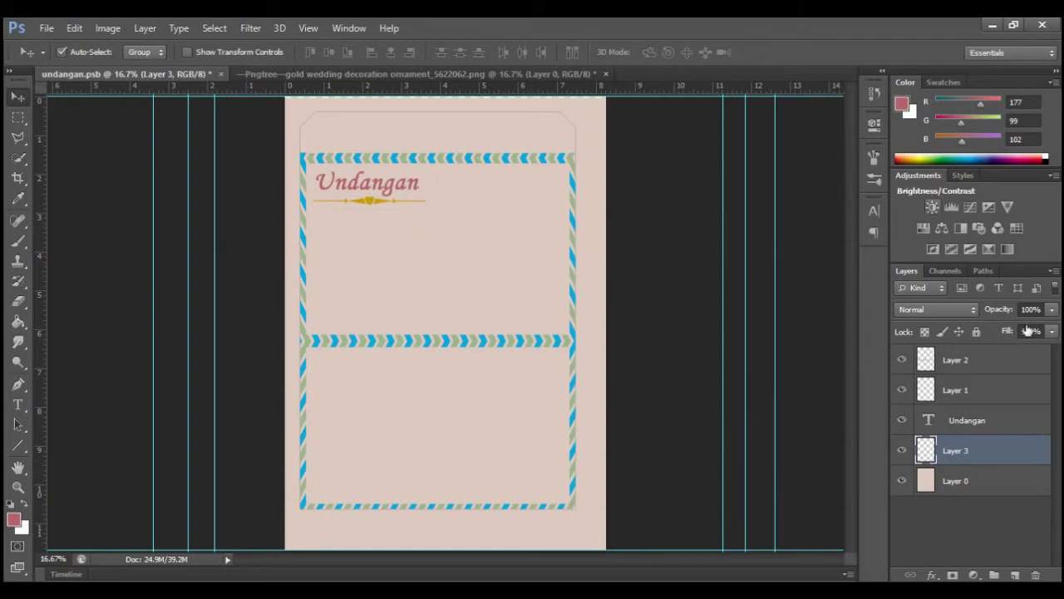
Give the ornament layer a Color Overlay in the Undangan title's dusty red.
{"action": "right_click", "coordinate": [983, 453]}
{"action": "left_click", "coordinate": [695, 105]}
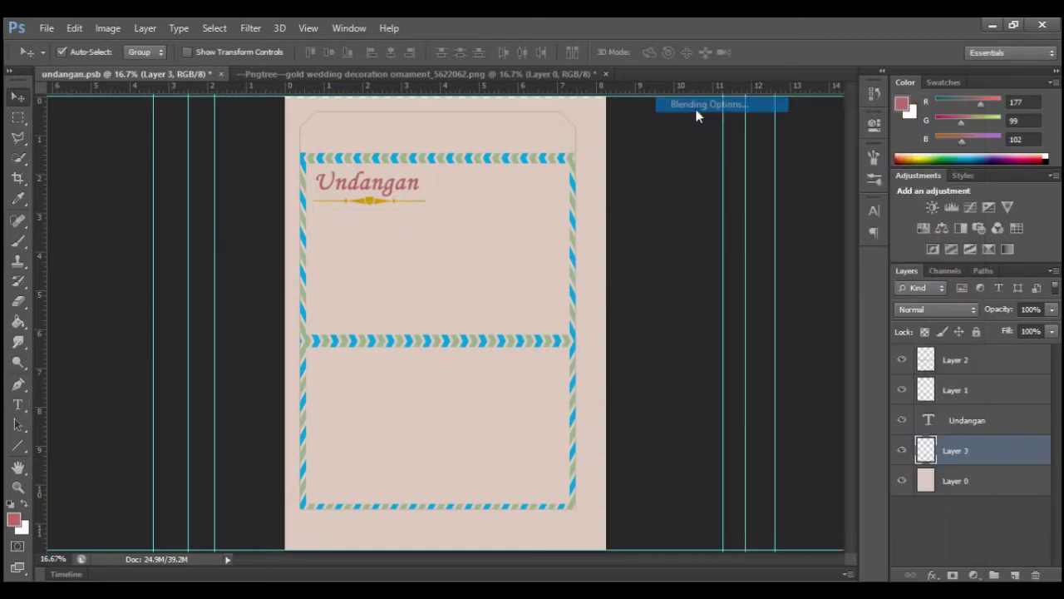
{"action": "left_click", "coordinate": [628, 242]}
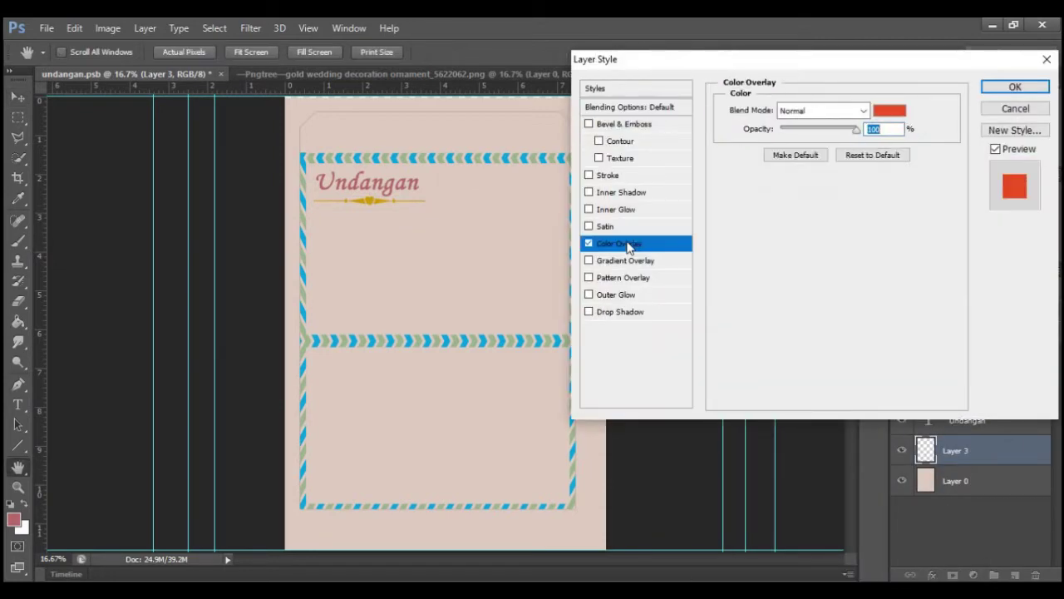
{"action": "left_click", "coordinate": [886, 111]}
{"action": "double_click", "coordinate": [831, 439]}
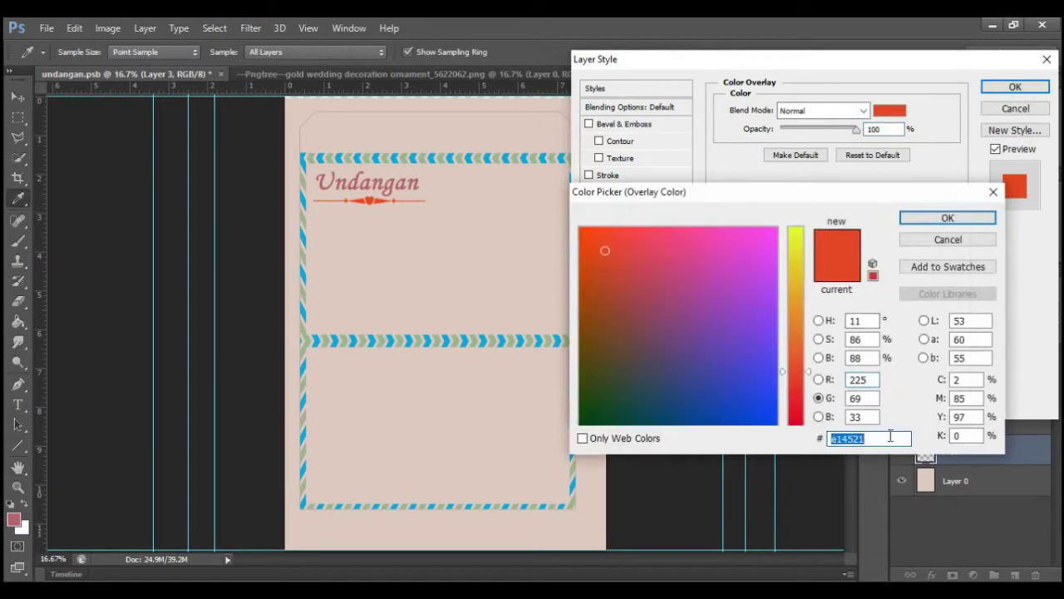
{"action": "type", "text": "b16366"}
{"action": "left_click", "coordinate": [946, 218]}
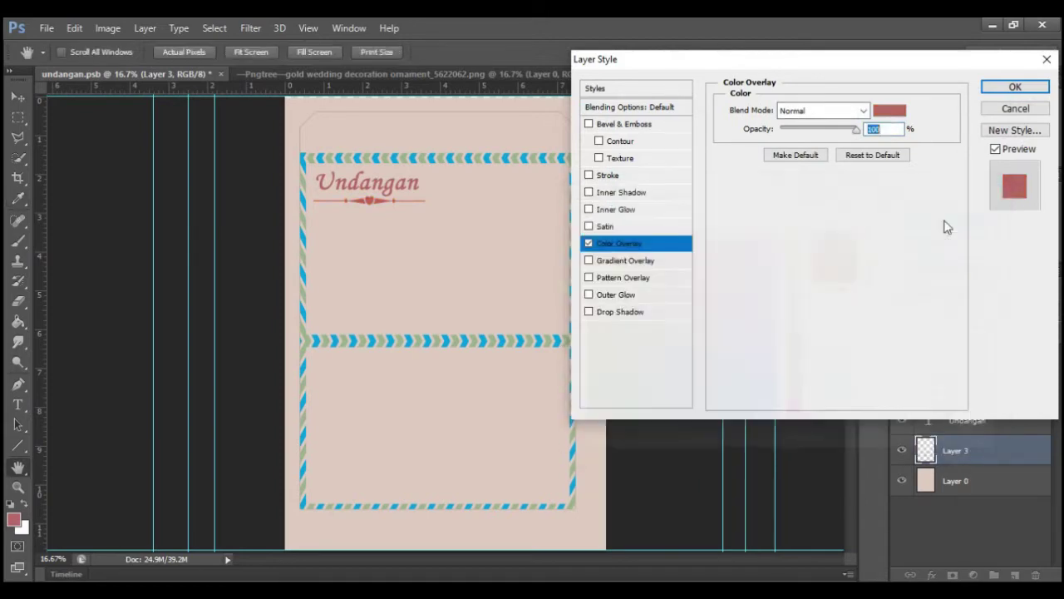
{"action": "left_click", "coordinate": [1015, 86]}
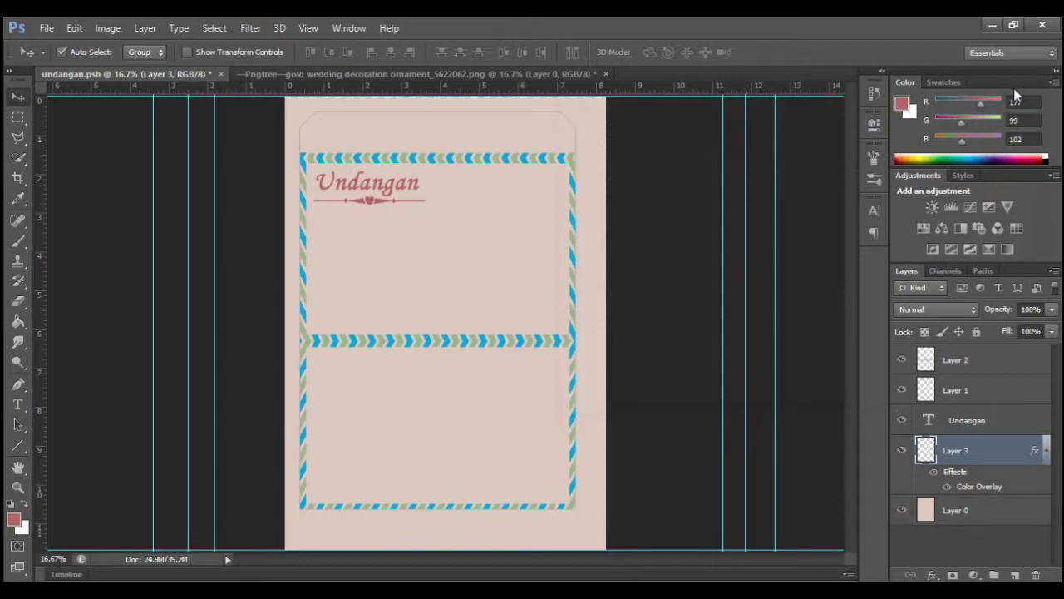
{"action": "left_click", "coordinate": [975, 512]}
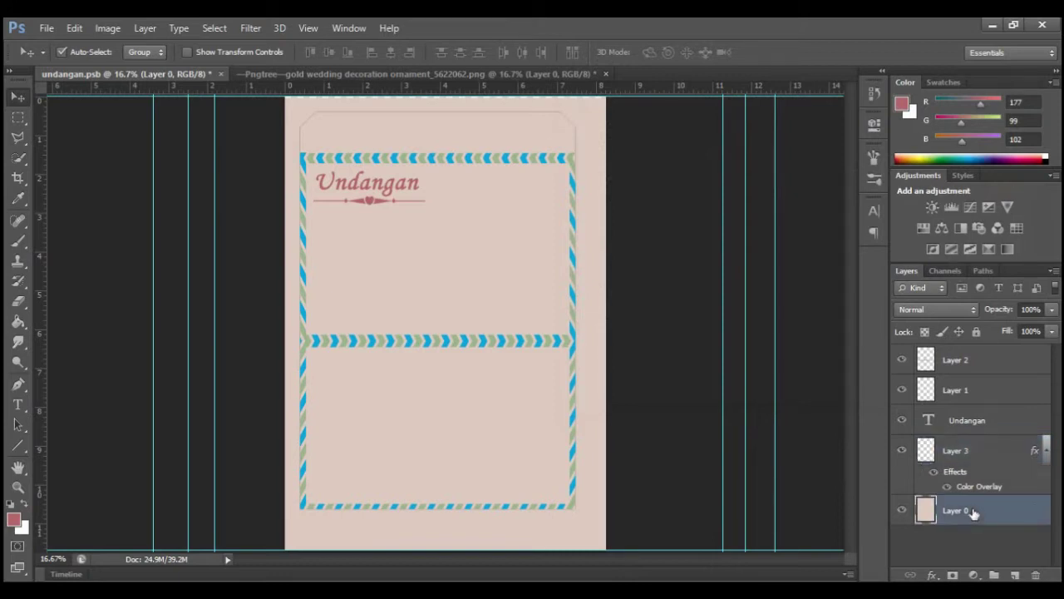
Add the line 'Samarinda, 26 September 2021' below the divider.
{"action": "left_click", "coordinate": [18, 404]}
{"action": "left_click", "coordinate": [341, 216]}
{"action": "type", "text": "Samarinda, 16 September 2023"}
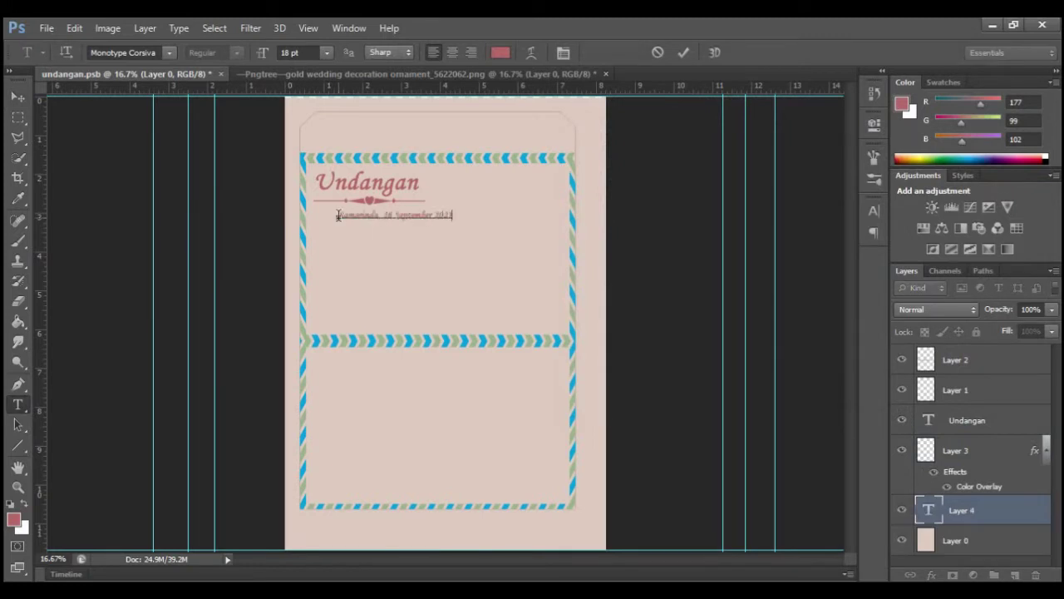
{"action": "left_click", "coordinate": [682, 54]}
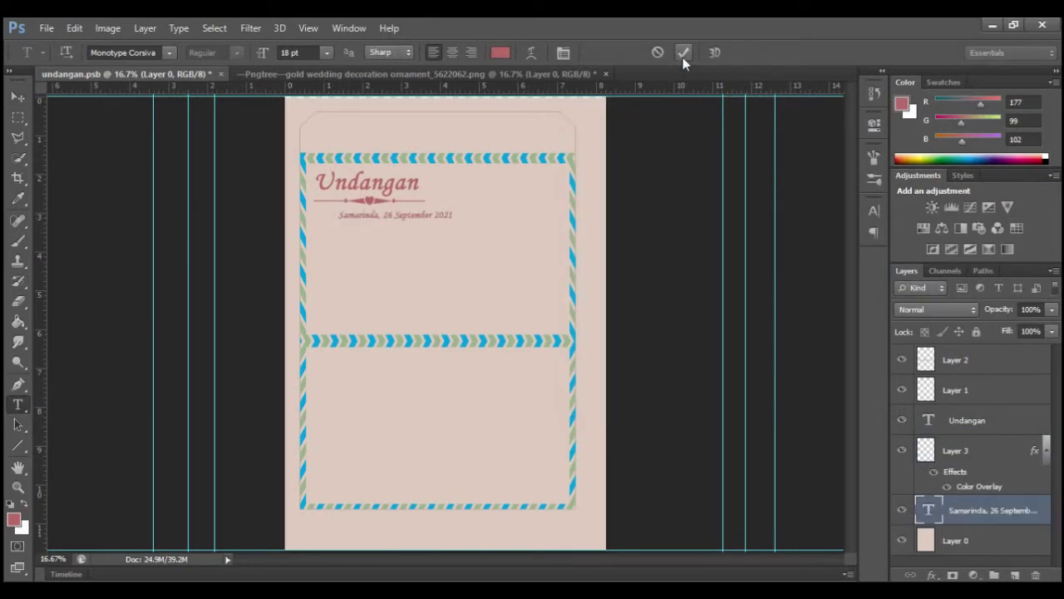
Shift the date line slightly left so it sits under the title.
{"action": "left_click", "coordinate": [18, 98]}
{"action": "key", "text": "ctrl+t"}
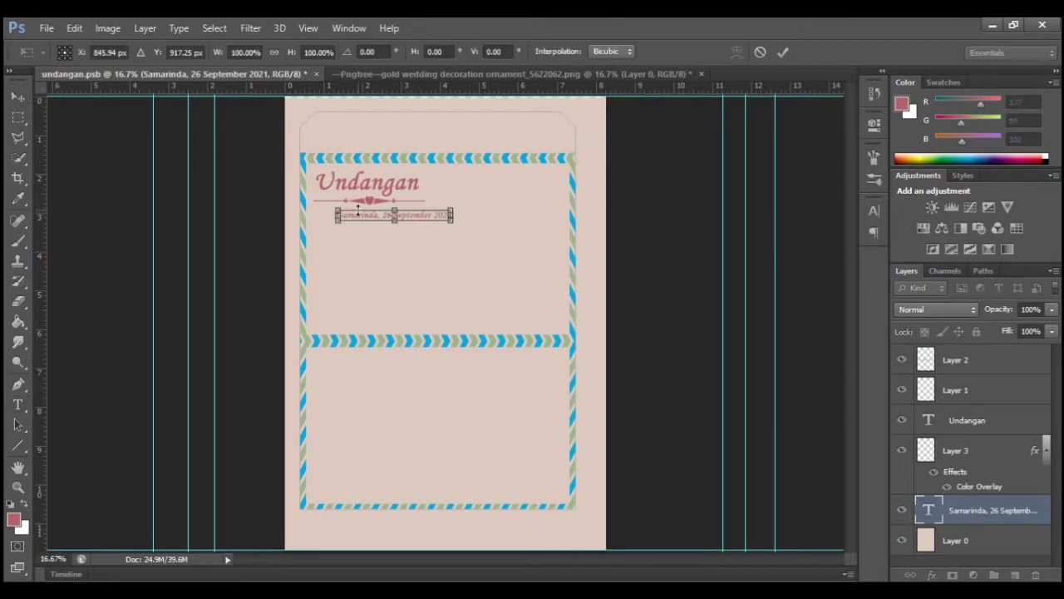
{"action": "left_click_drag", "start_coordinate": [366, 215], "coordinate": [341, 214]}
{"action": "key", "text": "Return"}
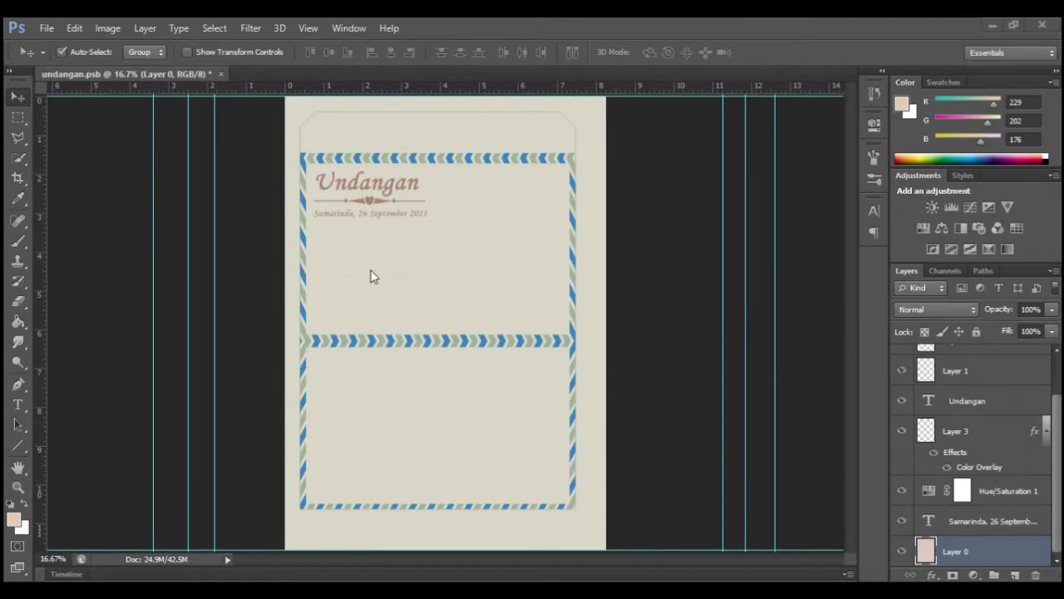
Place the 'love heart vintage with flowers' image, shrunk into the upper panel.
{"action": "left_click", "coordinate": [47, 29]}
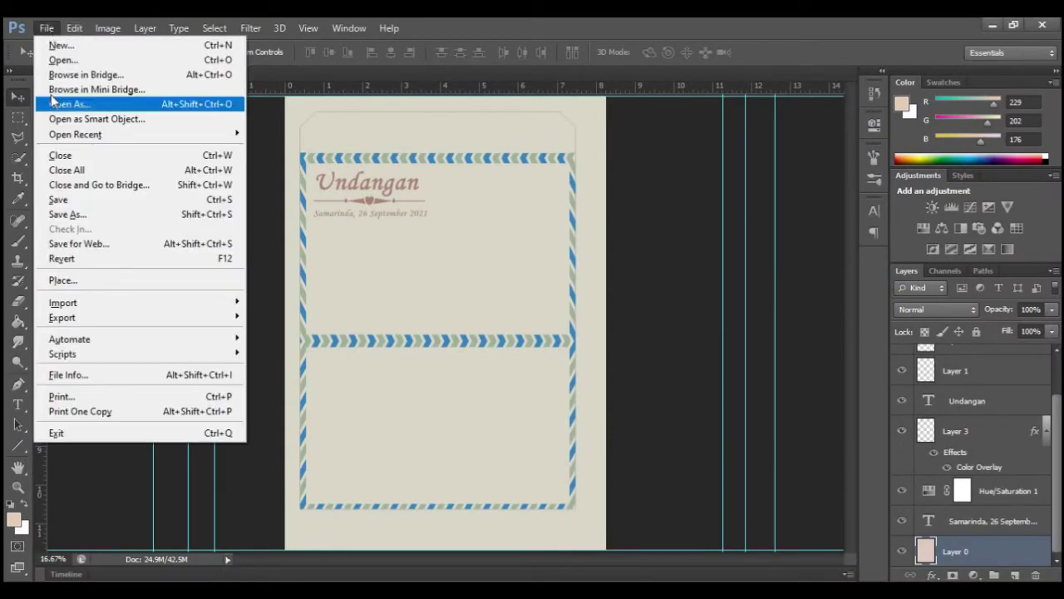
{"action": "left_click", "coordinate": [66, 280]}
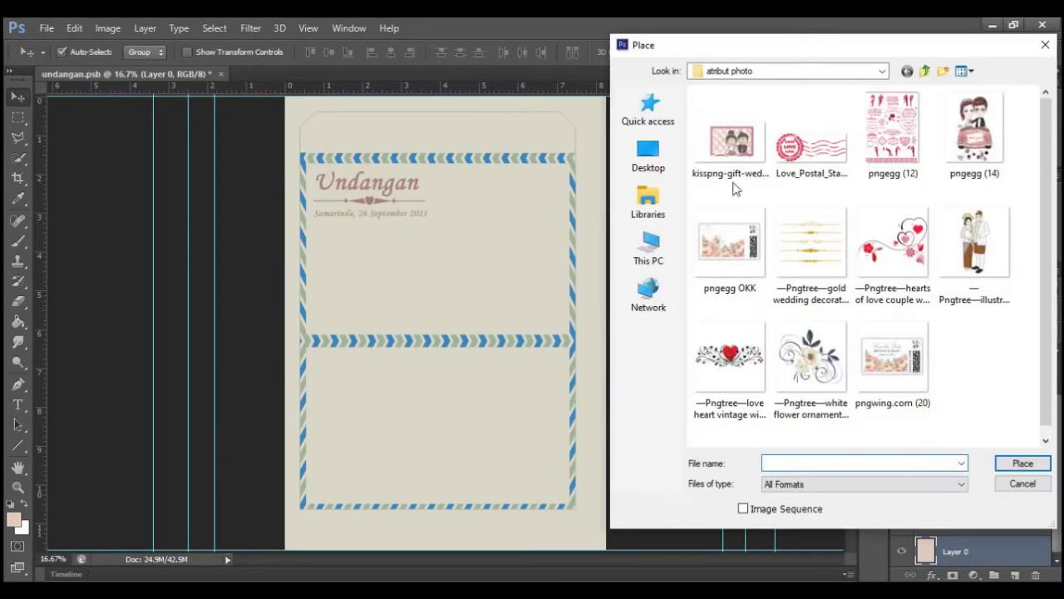
{"action": "left_click", "coordinate": [729, 358]}
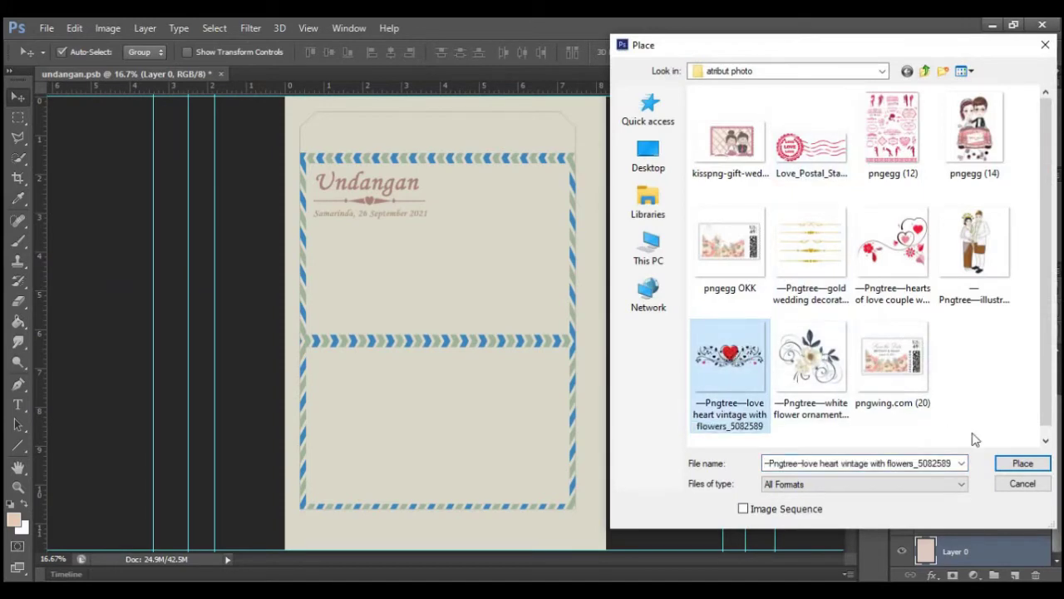
{"action": "left_click", "coordinate": [1014, 465]}
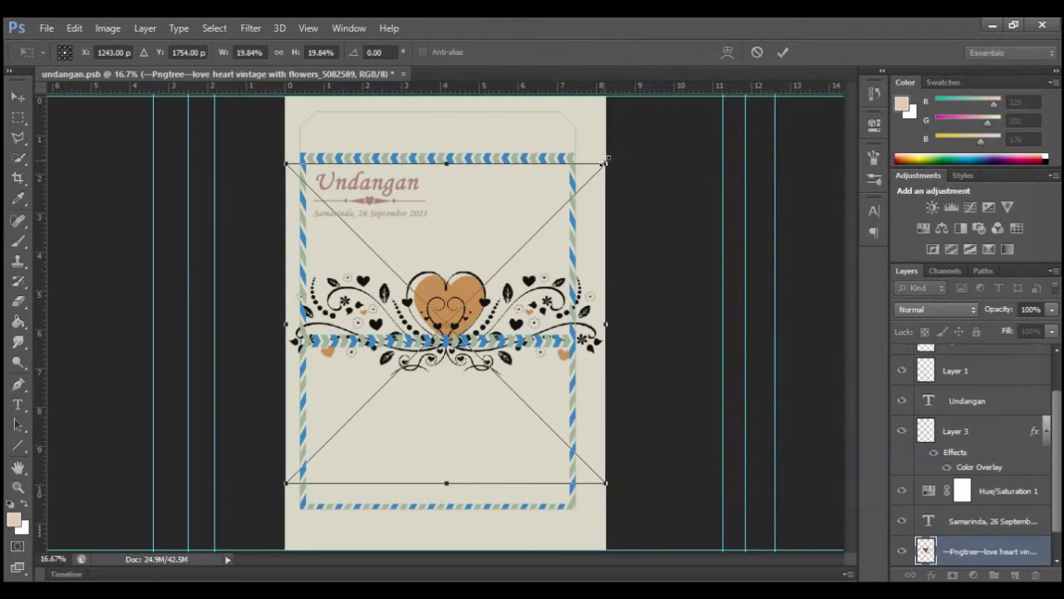
{"action": "mouse_move", "coordinate": [606, 159]}
{"action": "left_mouse_down"}
{"action": "mouse_move", "coordinate": [582, 166]}
{"action": "mouse_move", "coordinate": [404, 352]}
{"action": "mouse_move", "coordinate": [416, 238]}
{"action": "mouse_move", "coordinate": [411, 249]}
{"action": "left_mouse_up"}
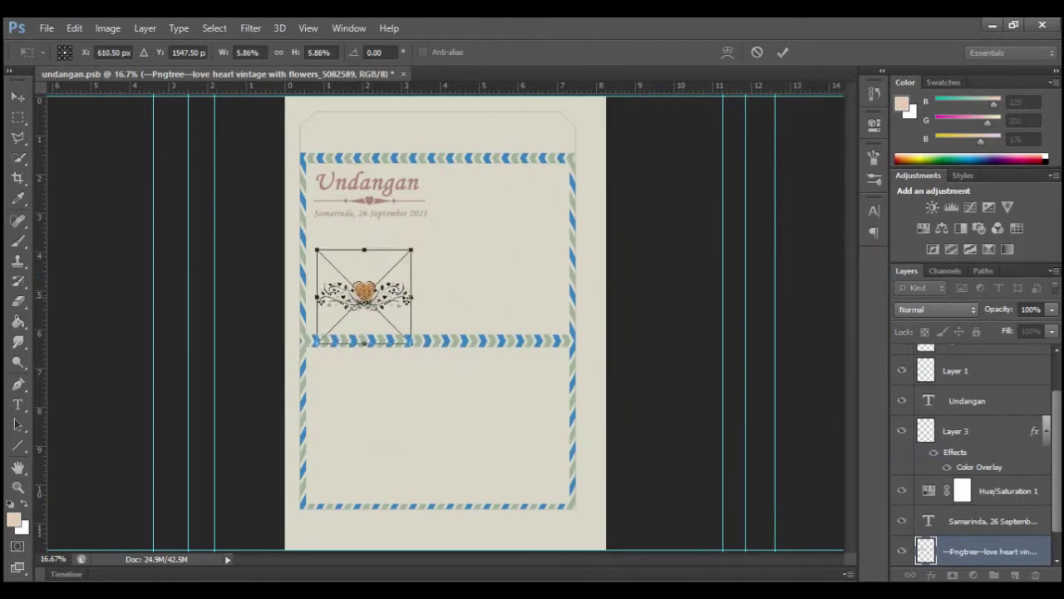
{"action": "left_click", "coordinate": [784, 58]}
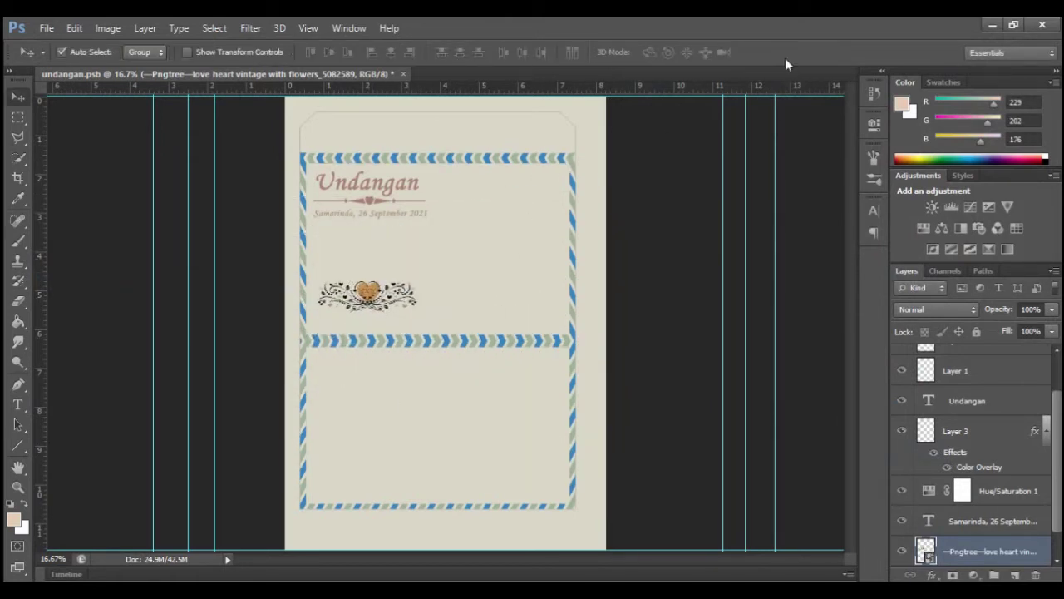
{"action": "scroll", "coordinate": [914, 413], "scroll_direction": "down", "scroll_amount": 1}
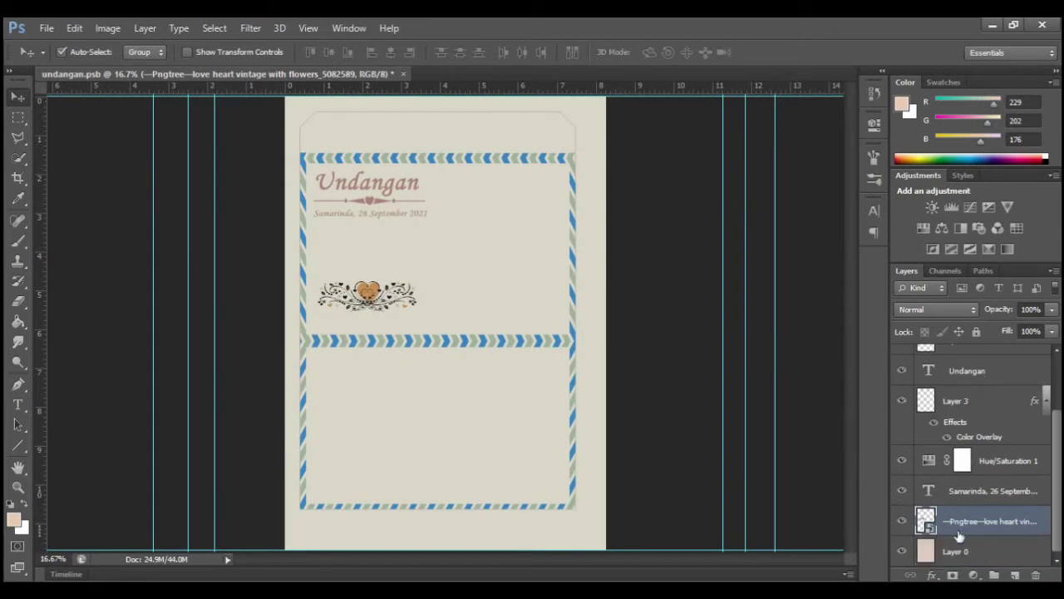
{"action": "left_click", "coordinate": [970, 550]}
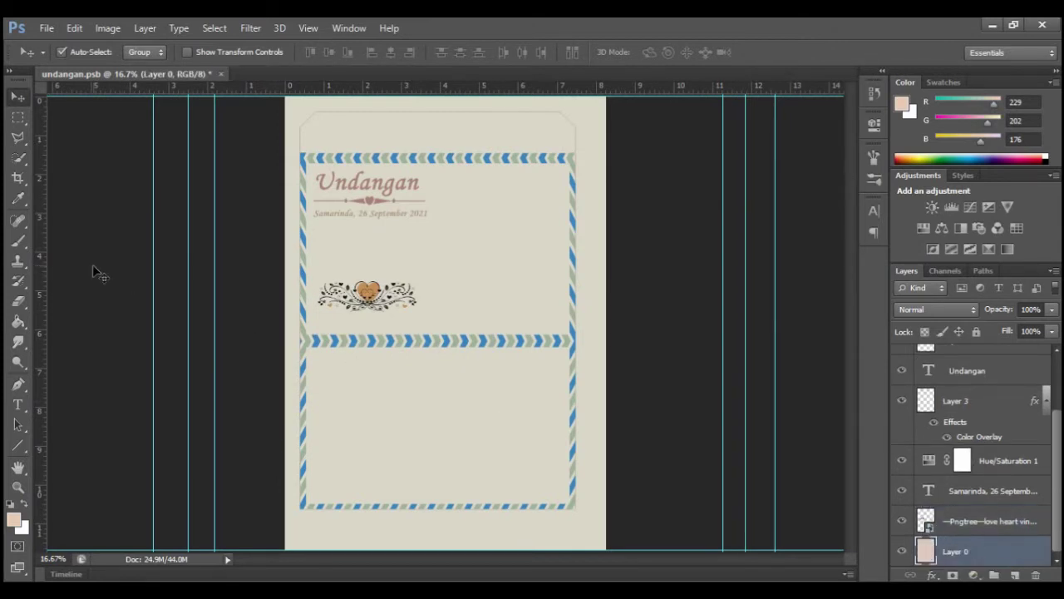
Start a black text line above the heart ornament and type the name Dicky.
{"action": "left_click", "coordinate": [18, 404]}
{"action": "left_click", "coordinate": [331, 243]}
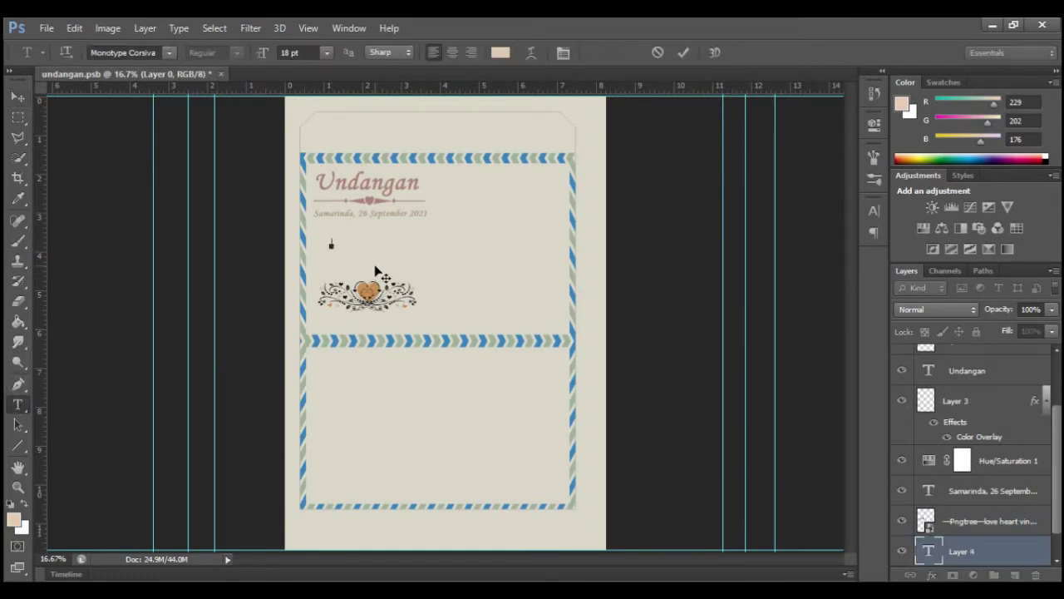
{"action": "left_click", "coordinate": [499, 52]}
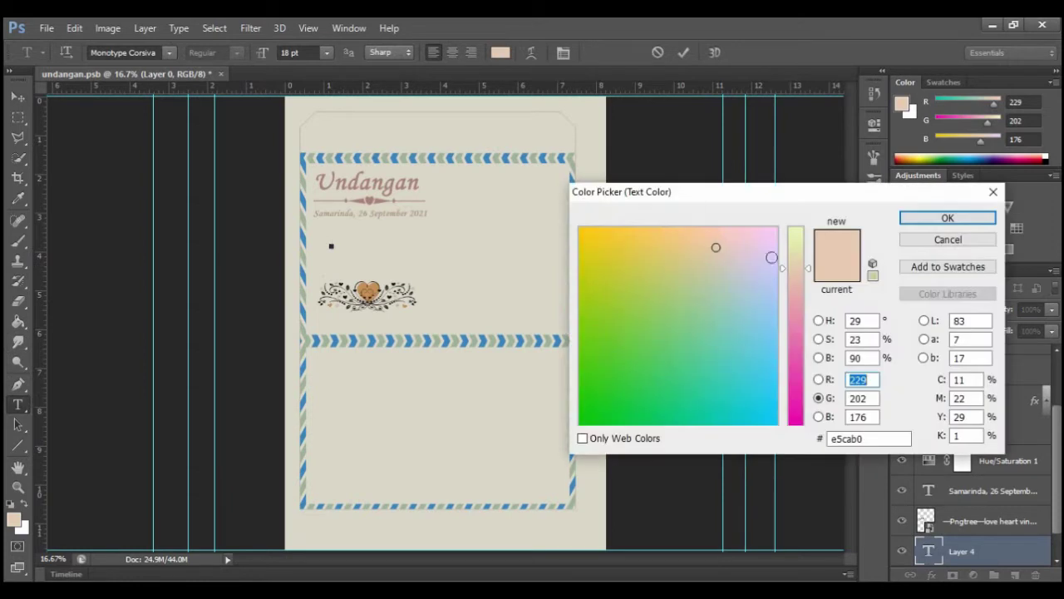
{"action": "left_click_drag", "start_coordinate": [795, 266], "coordinate": [805, 441]}
{"action": "left_click", "coordinate": [579, 422]}
{"action": "left_click", "coordinate": [947, 218]}
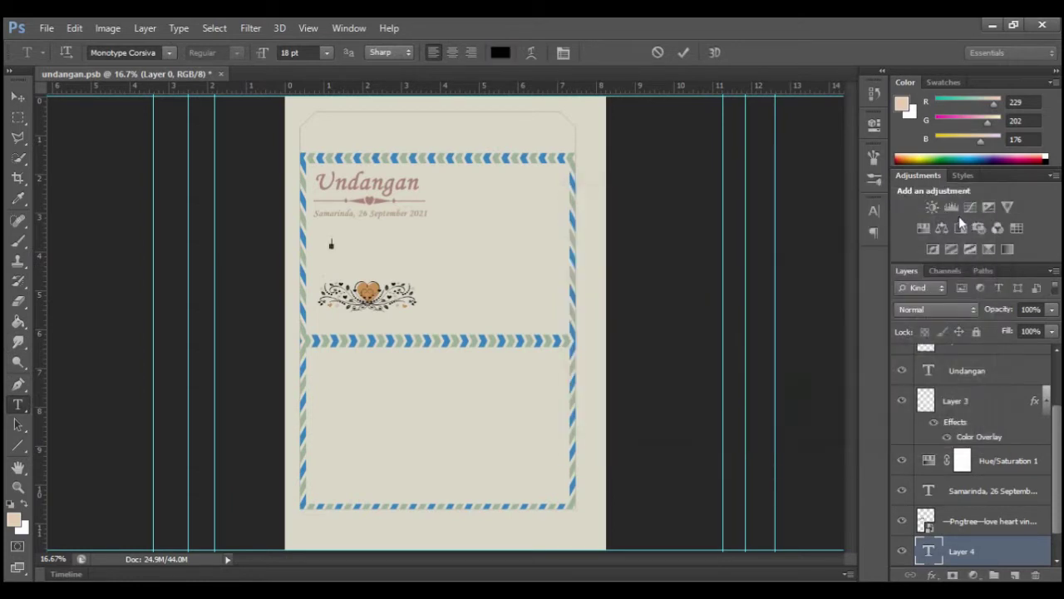
{"action": "type", "text": "K"}
{"action": "type", "text": "icky"}
Colour Dicky with the pink sampled from the Undangan title, at 36 pt.
{"action": "left_click_drag", "start_coordinate": [331, 244], "coordinate": [369, 244]}
{"action": "left_click", "coordinate": [500, 53]}
{"action": "left_click", "coordinate": [377, 195]}
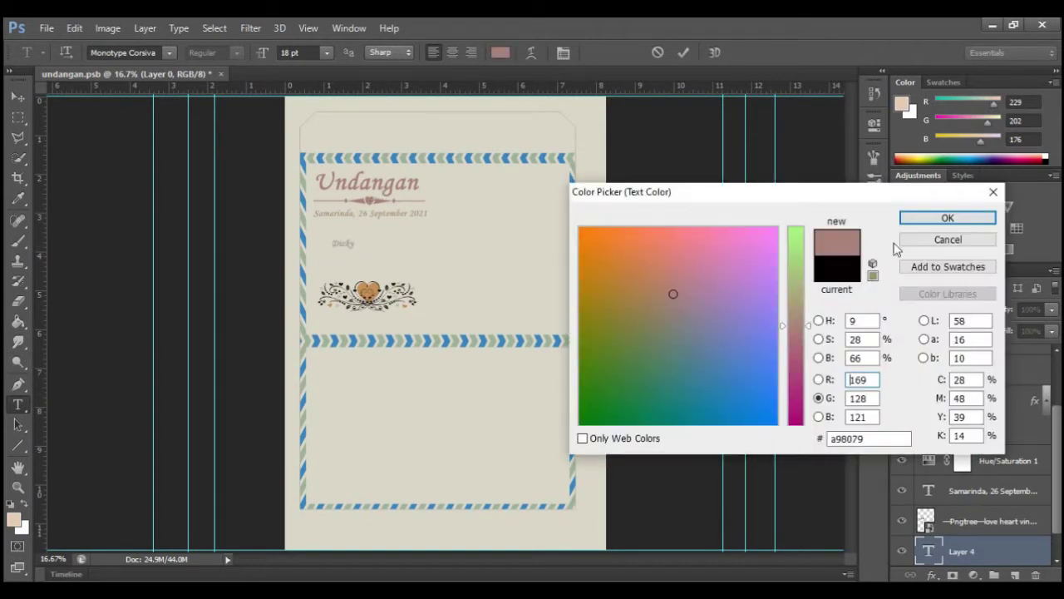
{"action": "left_click", "coordinate": [948, 218]}
{"action": "left_click", "coordinate": [288, 52]}
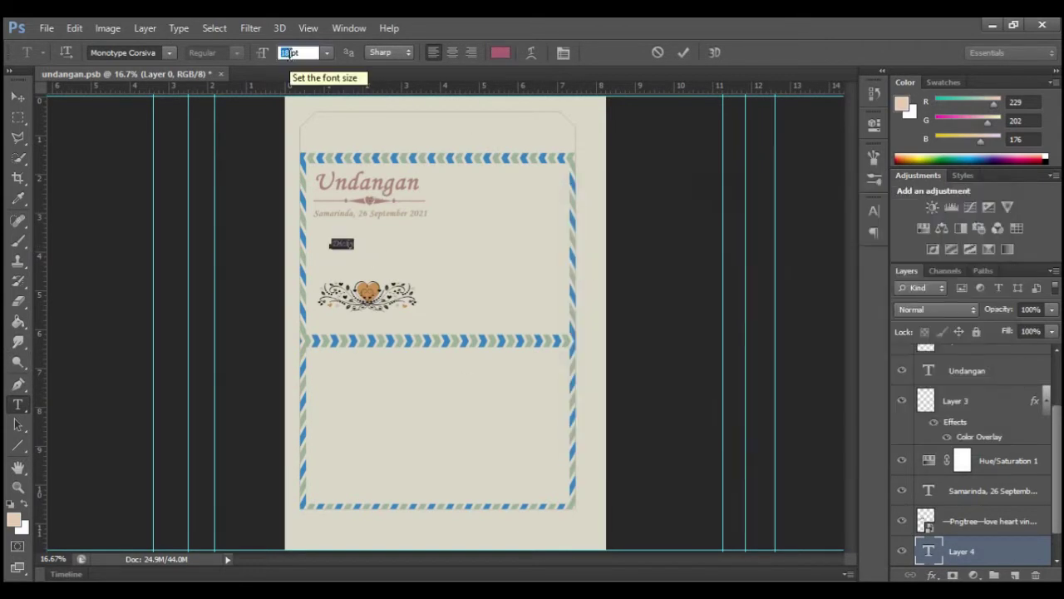
{"action": "type", "text": "36"}
{"action": "key", "text": "Return"}
Switch Dicky to the Feeling Lovely font at 28 pt and commit it.
{"action": "left_click", "coordinate": [169, 53]}
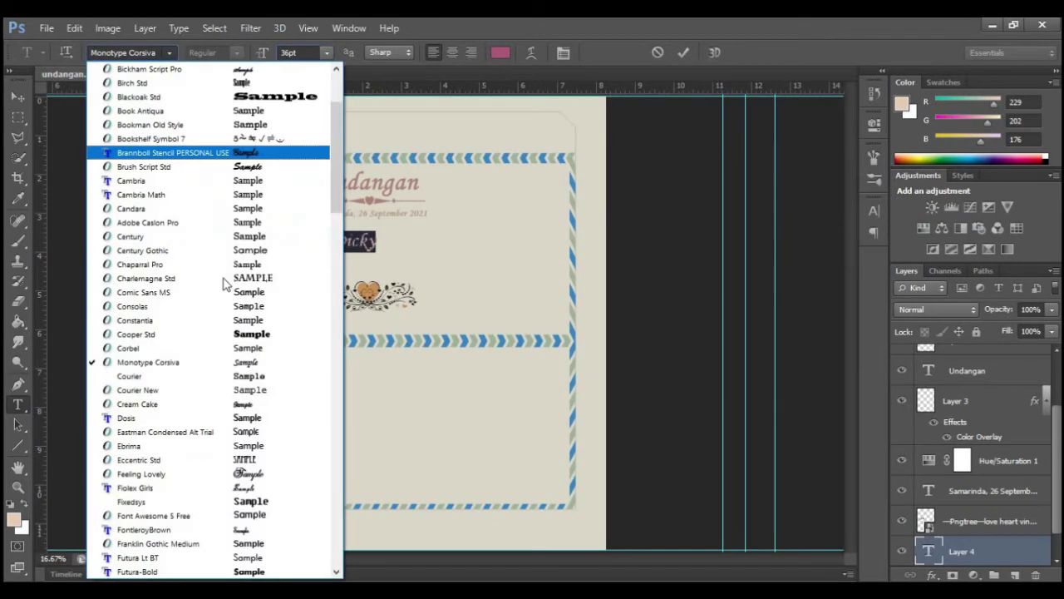
{"action": "left_click", "coordinate": [187, 472]}
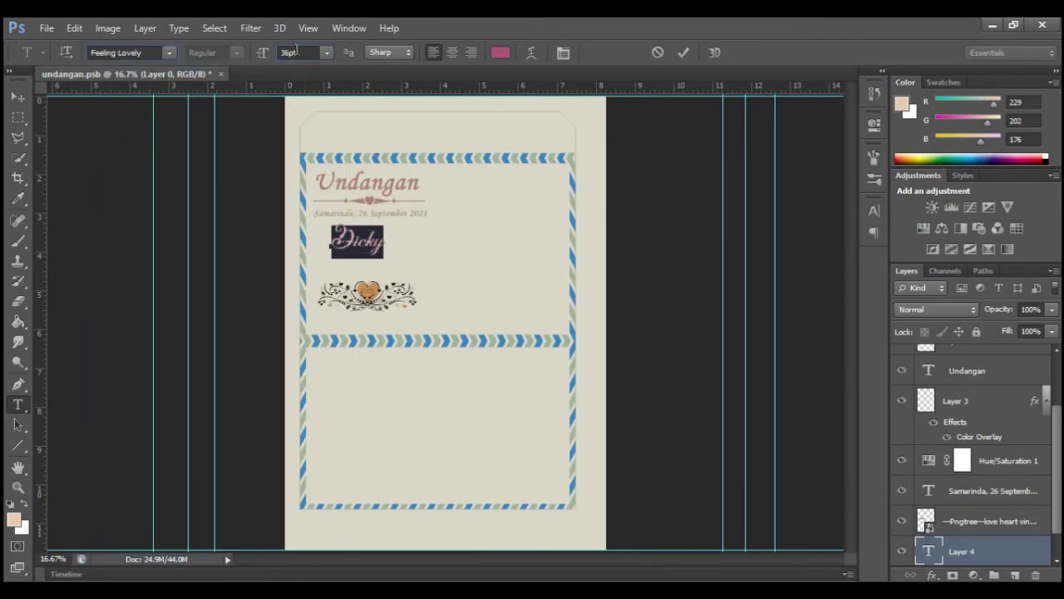
{"action": "left_click", "coordinate": [289, 52]}
{"action": "type", "text": "28"}
{"action": "key", "text": "Return"}
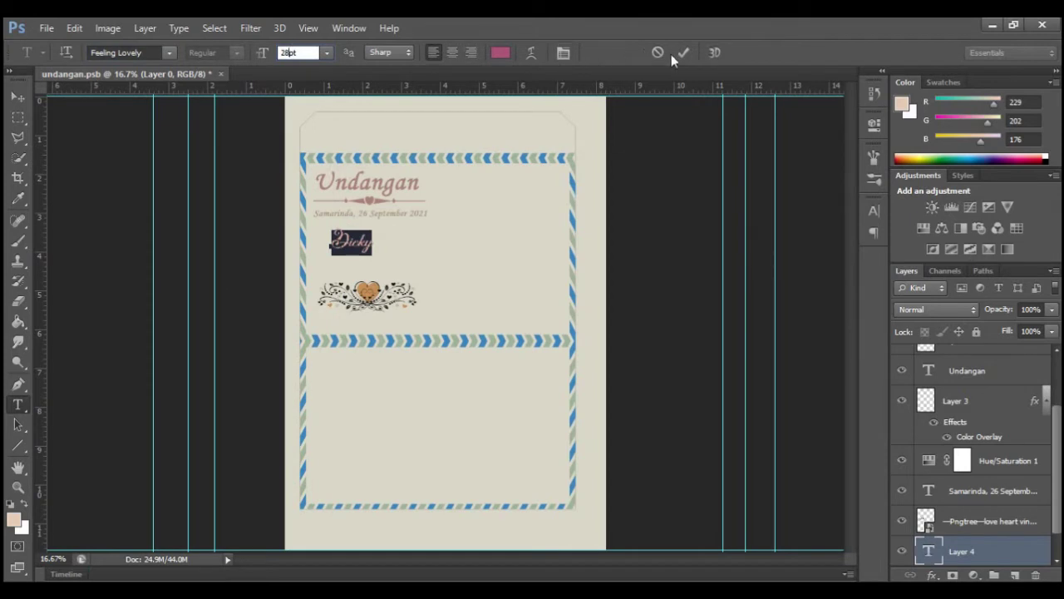
{"action": "left_click", "coordinate": [681, 53]}
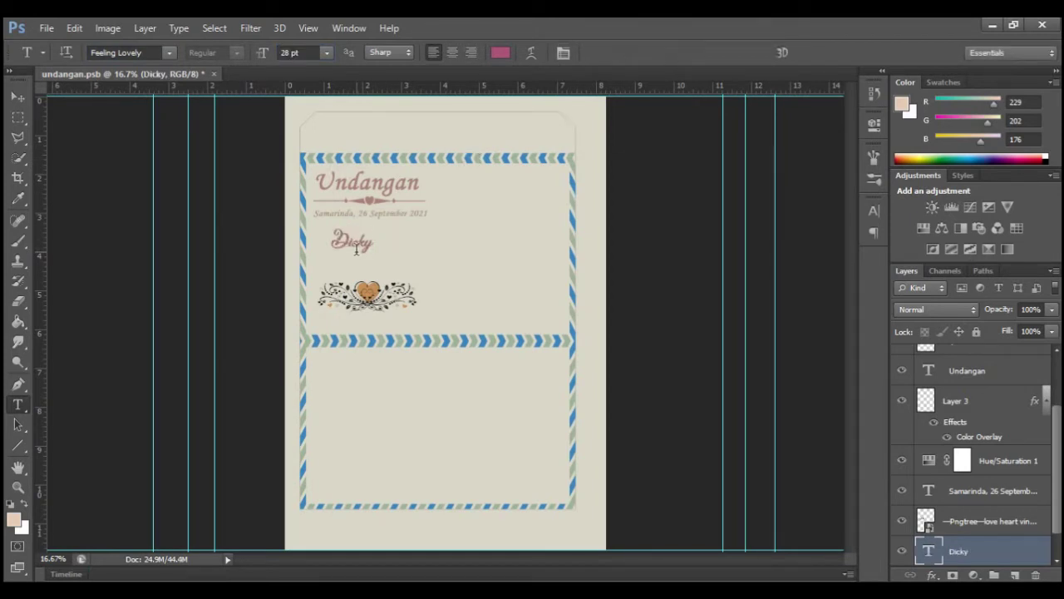
{"action": "scroll", "coordinate": [988, 532], "scroll_direction": "down", "scroll_amount": 1}
{"action": "left_click", "coordinate": [988, 549]}
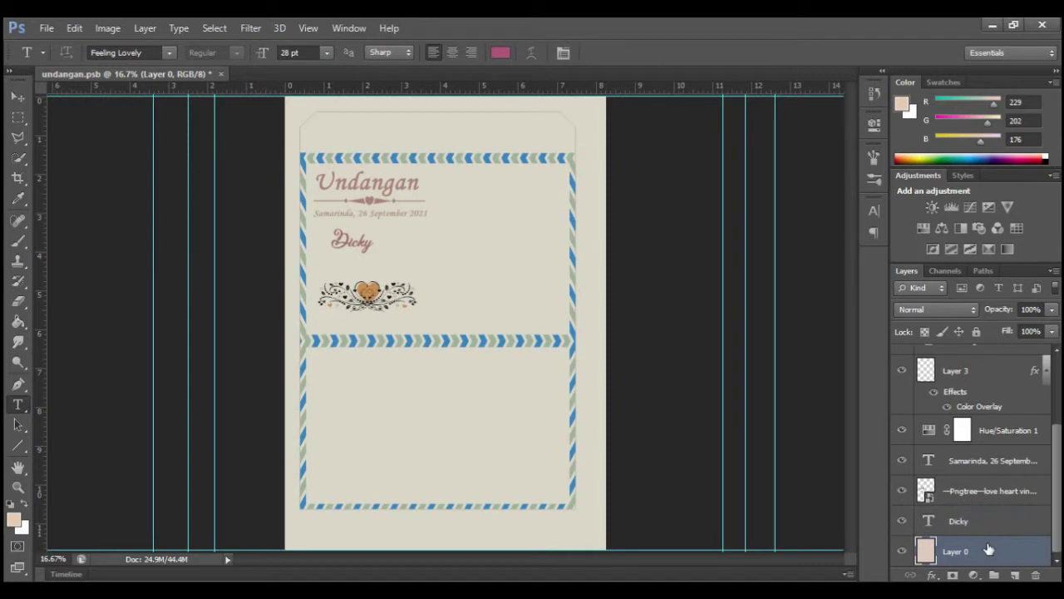
Type an ampersand beside Dicky and set it to 36 pt.
{"action": "left_click", "coordinate": [397, 251]}
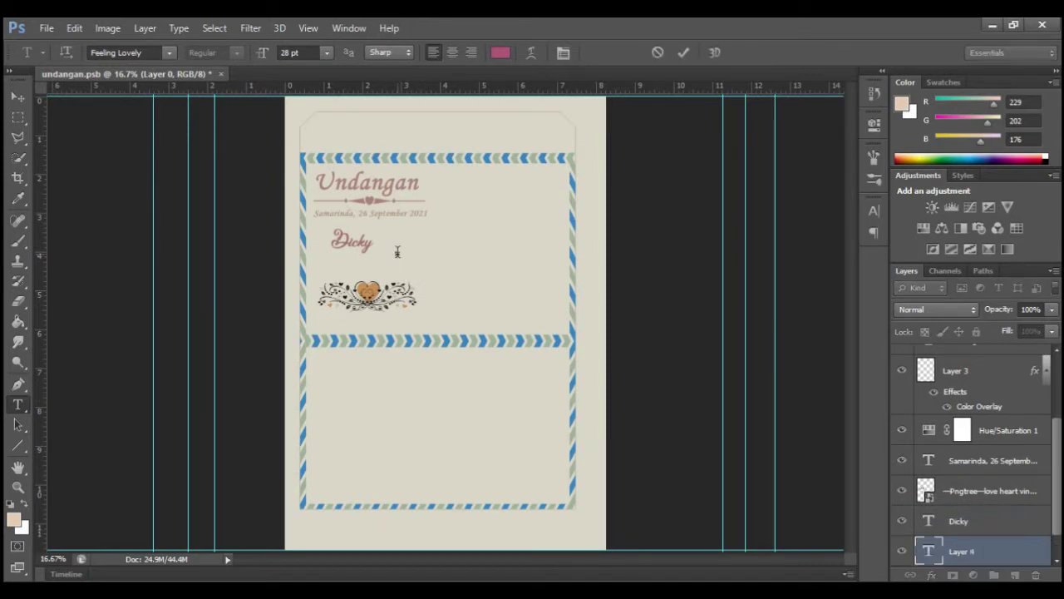
{"action": "type", "text": "&"}
{"action": "key", "text": "ctrl+a"}
{"action": "left_click", "coordinate": [287, 52]}
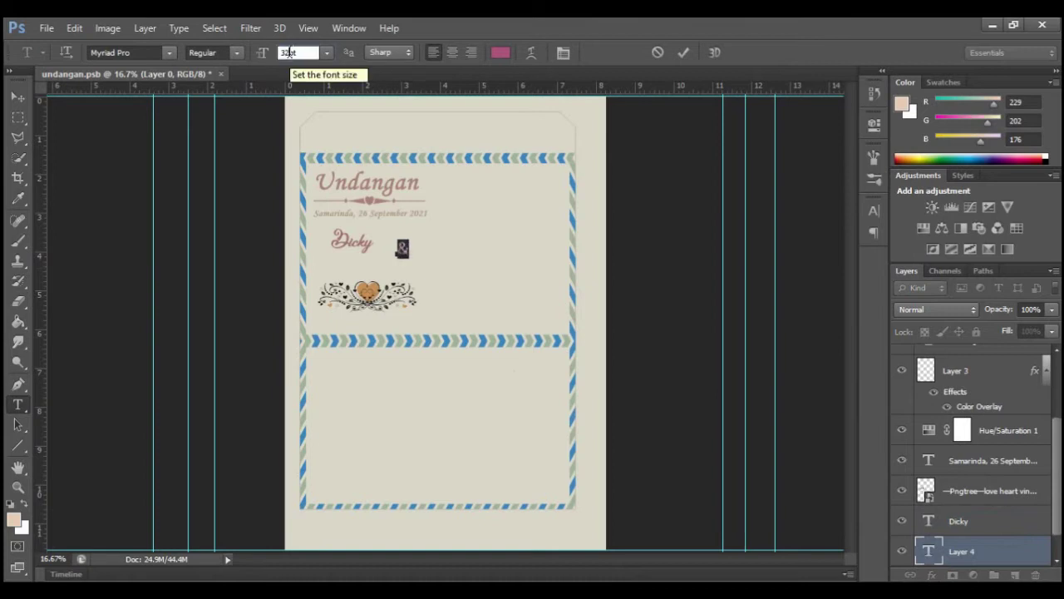
{"action": "type", "text": "36"}
{"action": "key", "text": "Return"}
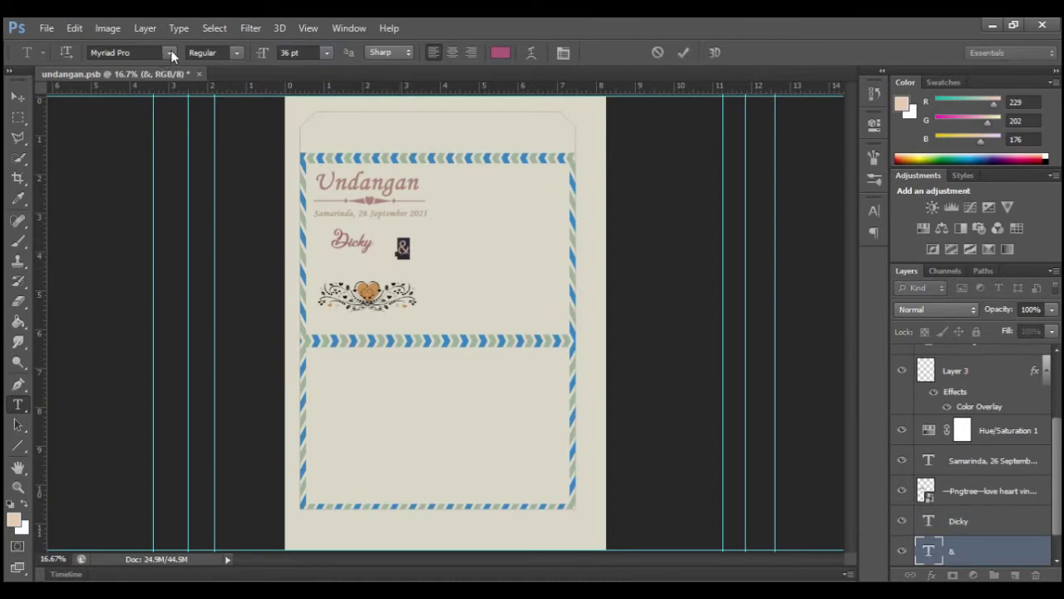
Change the ampersand's font to FontleroyBrown and commit it.
{"action": "left_click", "coordinate": [171, 52]}
{"action": "scroll", "coordinate": [178, 250], "scroll_direction": "down", "scroll_amount": 10}
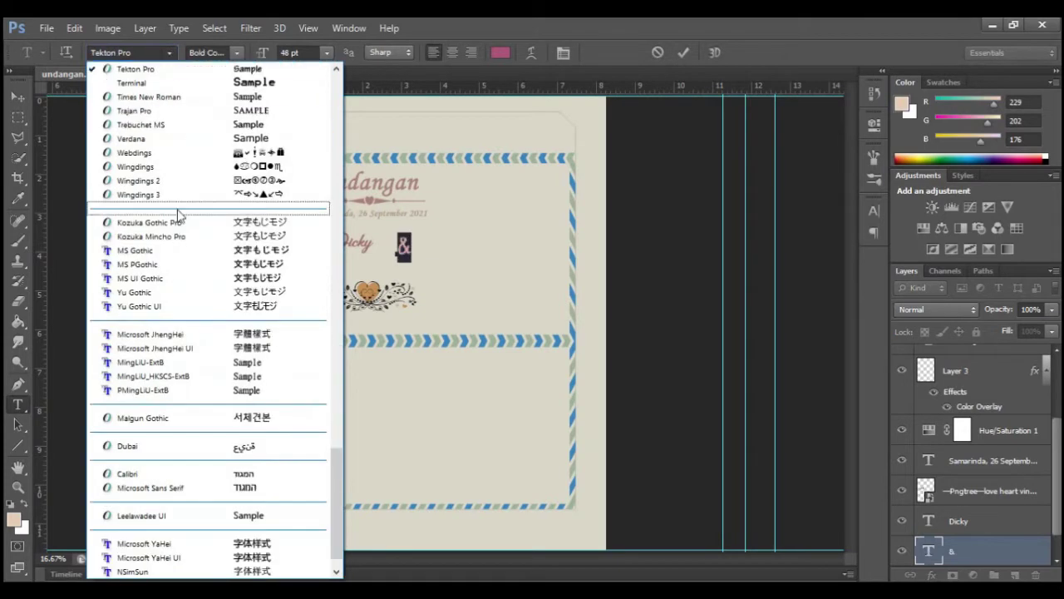
{"action": "scroll", "coordinate": [178, 215], "scroll_direction": "up", "scroll_amount": 5}
{"action": "scroll", "coordinate": [178, 214], "scroll_direction": "up", "scroll_amount": 10}
{"action": "scroll", "coordinate": [174, 208], "scroll_direction": "up", "scroll_amount": 10}
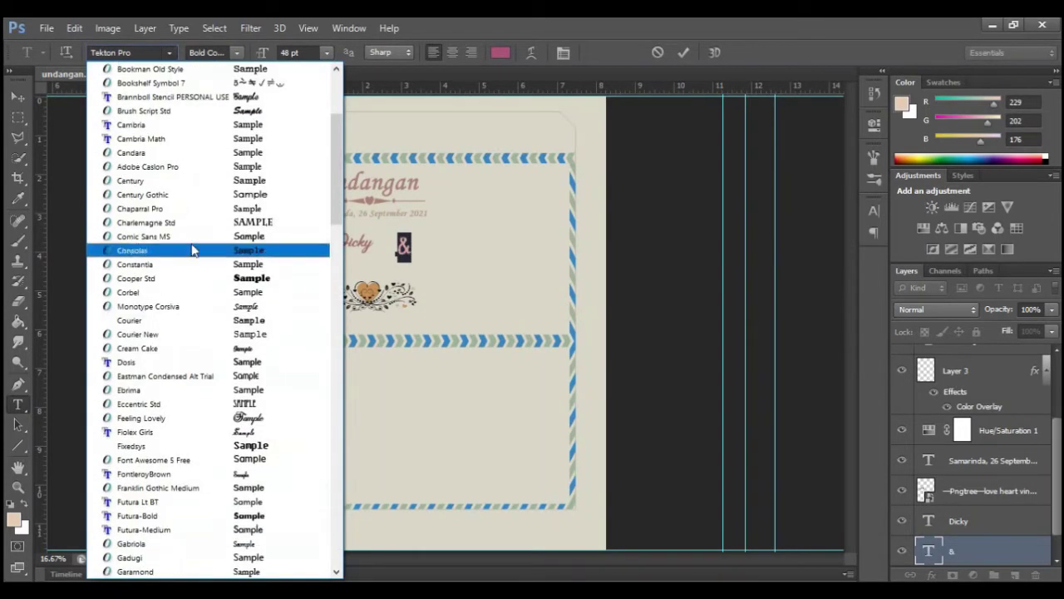
{"action": "left_click", "coordinate": [199, 473]}
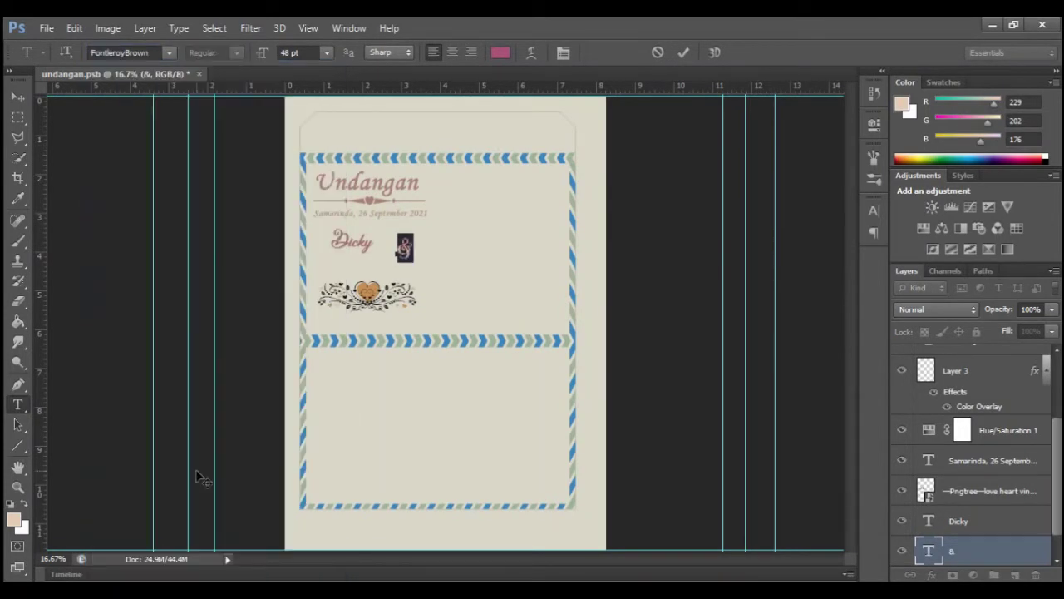
{"action": "left_click", "coordinate": [683, 53]}
Nudge the ampersand with Shift+arrow keys to sit just below Dicky.
{"action": "left_click", "coordinate": [403, 248]}
{"action": "key", "text": "ctrl+t"}
{"action": "key", "text": "ctrl+t"}
{"action": "left_click", "coordinate": [12, 98]}
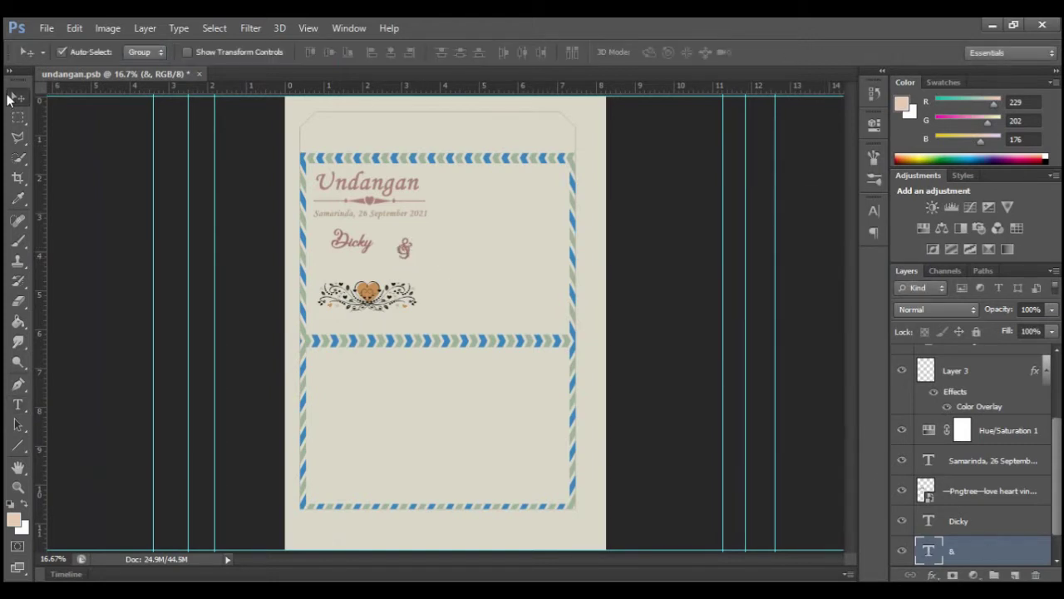
{"action": "key", "text": "shift+Left"}
{"action": "key", "text": "shift+Left"}
{"action": "key", "text": "shift+Left"}
{"action": "key", "text": "shift+Left"}
{"action": "key", "text": "shift+Left"}
{"action": "key", "text": "shift+Left"}
{"action": "key", "text": "shift+Left"}
{"action": "key", "text": "shift+Left"}
{"action": "key", "text": "shift+Left"}
{"action": "key", "text": "shift+Down"}
{"action": "key", "text": "shift+Down"}
{"action": "key", "text": "shift+Down"}
{"action": "key", "text": "shift+Left"}
{"action": "key", "text": "shift+Left"}
{"action": "key", "text": "shift+Left"}
{"action": "key", "text": "shift+Left"}
{"action": "key", "text": "shift+Left"}
{"action": "key", "text": "shift+Left"}
{"action": "key", "text": "shift+Left"}
{"action": "key", "text": "shift+Left"}
{"action": "key", "text": "shift+Left"}
{"action": "key", "text": "shift+Left"}
{"action": "key", "text": "shift+Left"}
{"action": "key", "text": "shift+Right"}
{"action": "key", "text": "shift+Right"}
{"action": "key", "text": "shift+Right"}
{"action": "key", "text": "shift+Right"}
{"action": "key", "text": "shift+Right"}
{"action": "key", "text": "shift+Right"}
{"action": "key", "text": "shift+Left"}
{"action": "key", "text": "shift+Left"}
{"action": "key", "text": "shift+Left"}
{"action": "key", "text": "shift+Left"}
{"action": "key", "text": "shift+Left"}
{"action": "key", "text": "shift+Left"}
{"action": "key", "text": "shift+Left"}
{"action": "key", "text": "shift+Left"}
{"action": "key", "text": "shift+Left"}
{"action": "key", "text": "shift+Left"}
Type Reni right of Dicky, in Feeling Lovely at 28 pt.
{"action": "key", "text": "t"}
{"action": "left_click", "coordinate": [397, 250]}
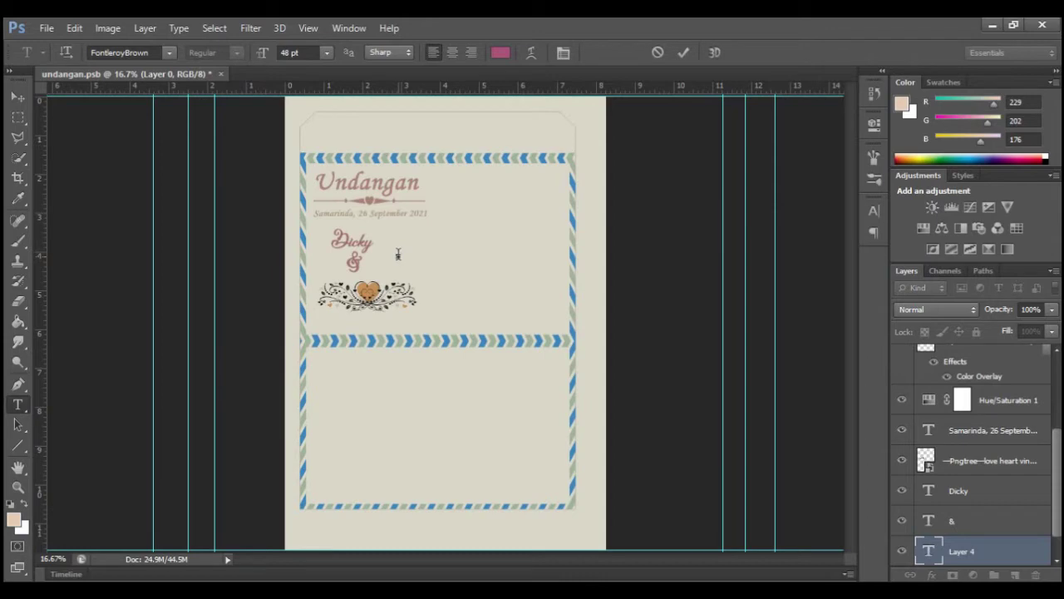
{"action": "type", "text": "R"}
{"action": "key", "text": "ctrl+a"}
{"action": "left_click", "coordinate": [169, 52]}
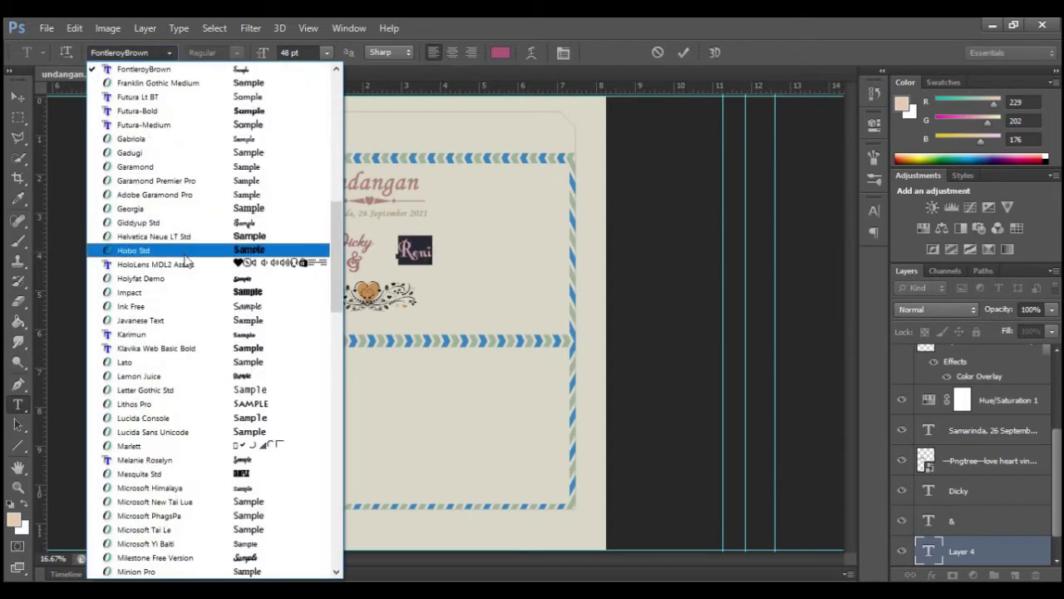
{"action": "scroll", "coordinate": [191, 145], "scroll_direction": "up", "scroll_amount": 3}
{"action": "scroll", "coordinate": [192, 145], "scroll_direction": "up", "scroll_amount": 2}
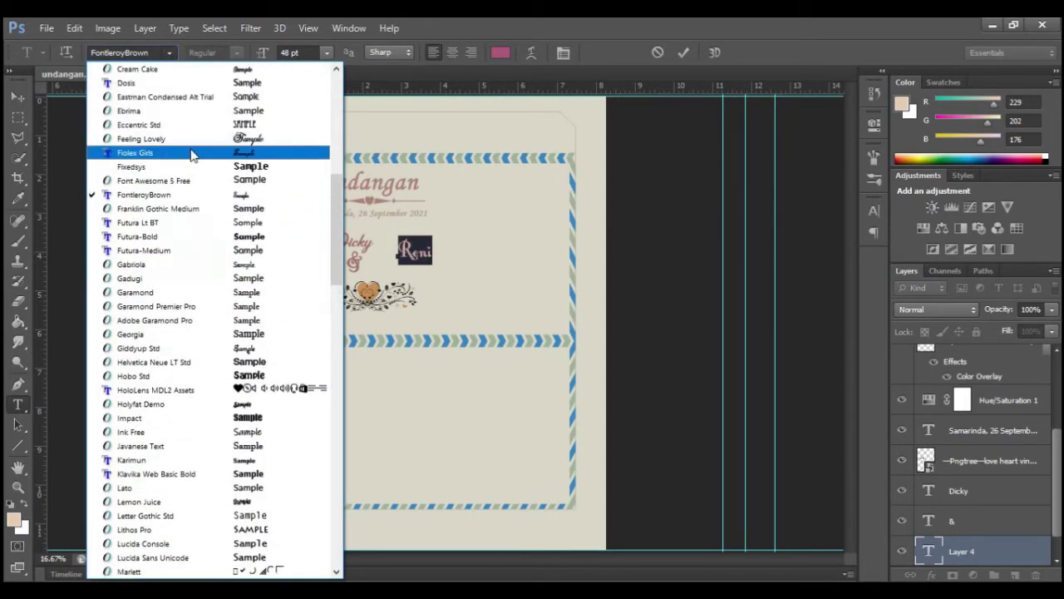
{"action": "left_click", "coordinate": [192, 141]}
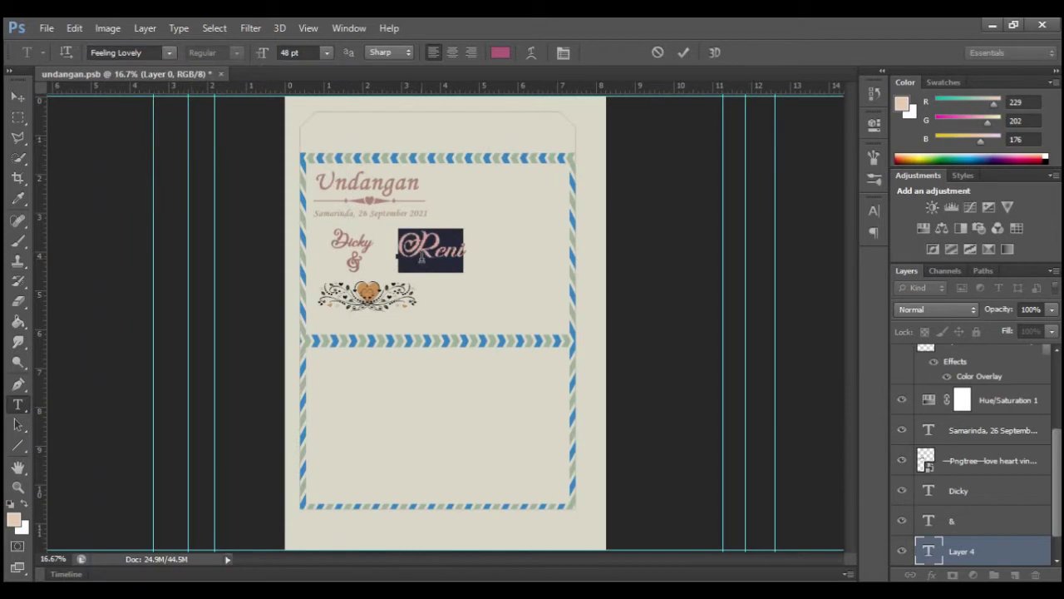
{"action": "left_click", "coordinate": [288, 52]}
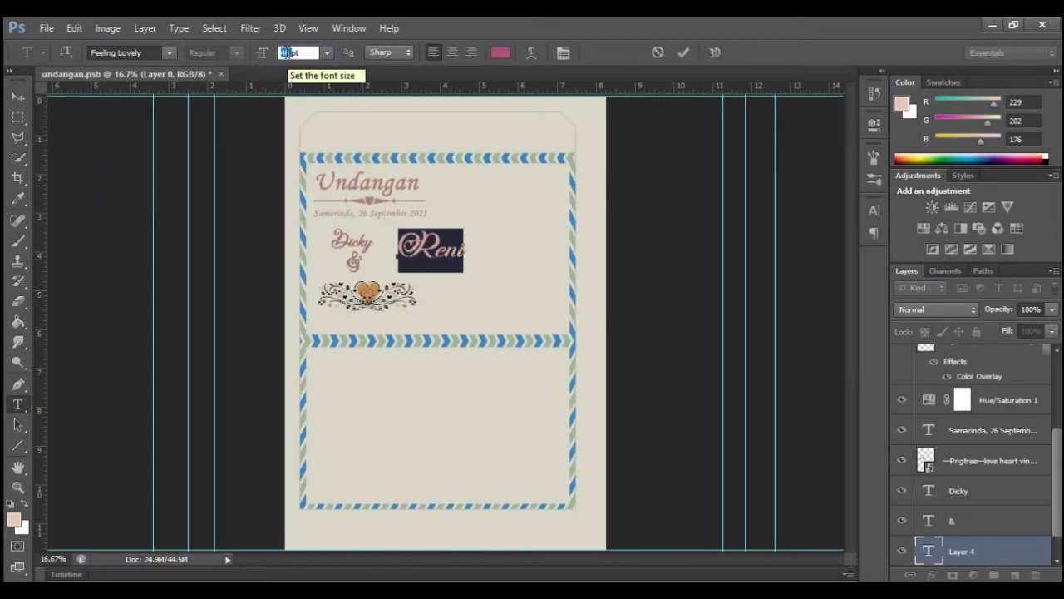
{"action": "type", "text": "28"}
{"action": "key", "text": "Return"}
{"action": "left_click", "coordinate": [680, 54]}
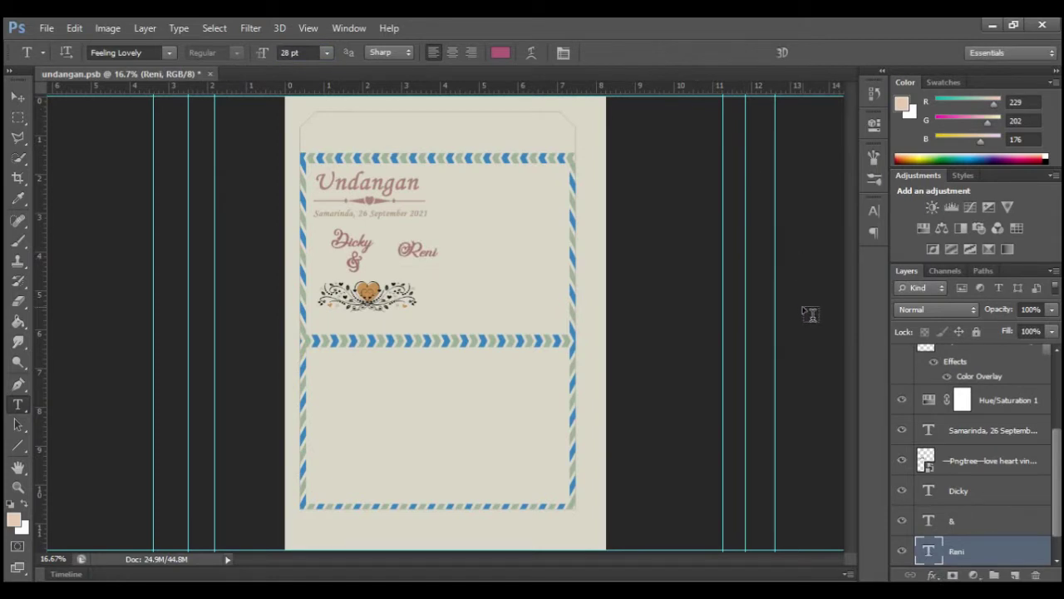
Lower the heart ornament and shift Dicky slightly to the right.
{"action": "left_click", "coordinate": [19, 98]}
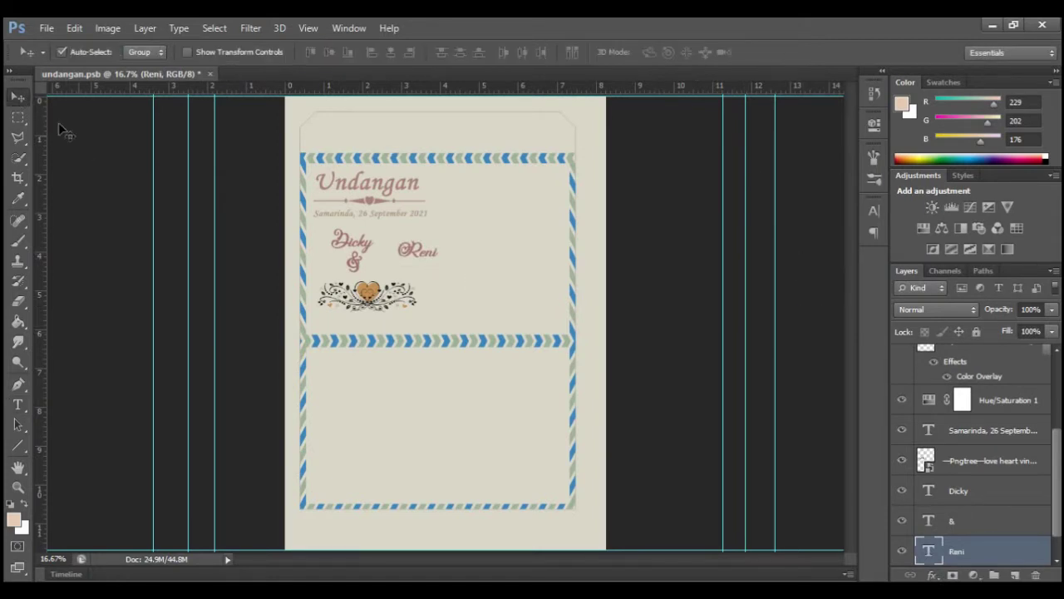
{"action": "left_click", "coordinate": [370, 293]}
{"action": "key", "text": "shift+Down"}
{"action": "key", "text": "shift+Down"}
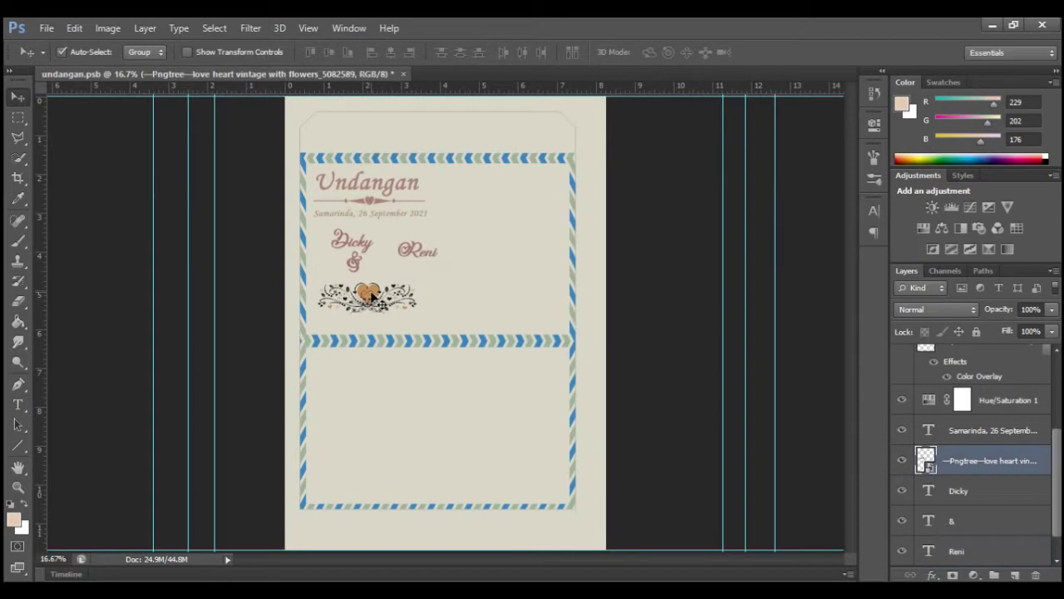
{"action": "key", "text": "shift+Down"}
{"action": "key", "text": "shift+Down"}
{"action": "key", "text": "shift+Down"}
{"action": "key", "text": "shift+Down"}
{"action": "key", "text": "shift+Down"}
{"action": "key", "text": "shift+Down"}
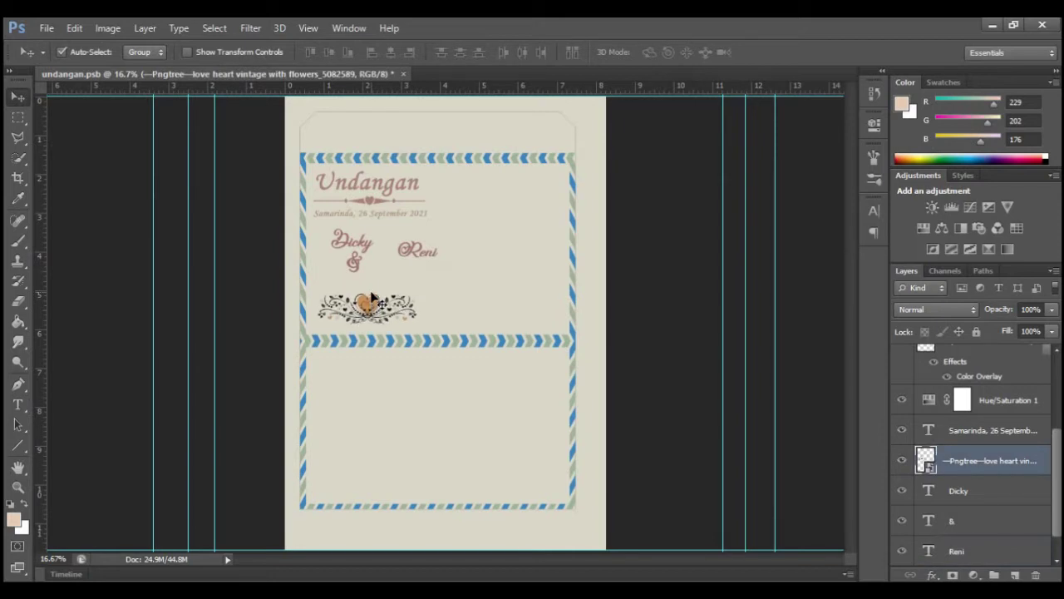
{"action": "left_click", "coordinate": [350, 241]}
{"action": "key", "text": "shift+Right"}
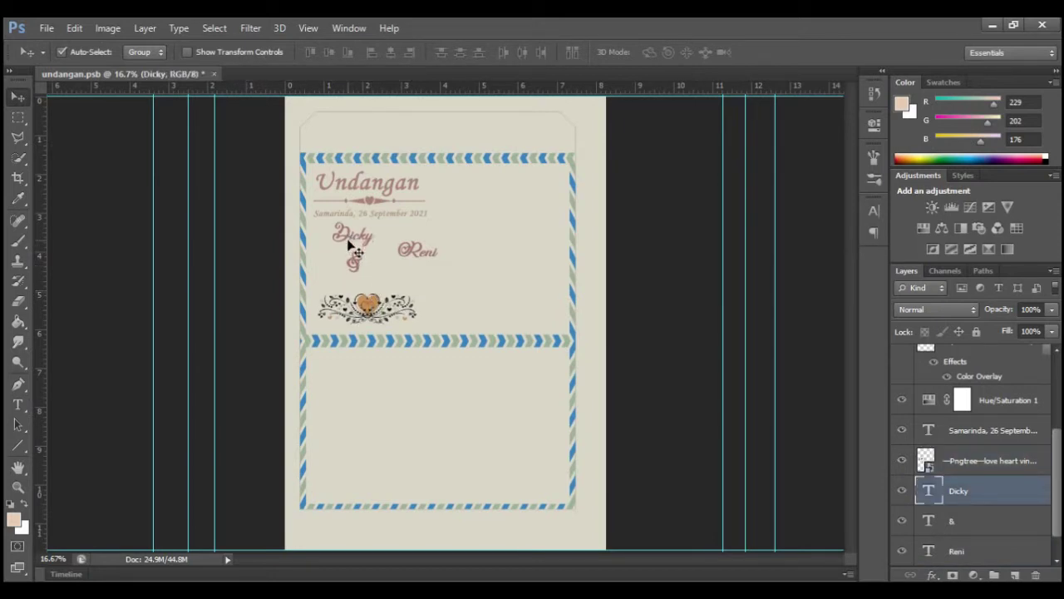
{"action": "key", "text": "shift+Right"}
{"action": "key", "text": "shift+Right"}
{"action": "key", "text": "shift+Right"}
{"action": "key", "text": "shift+Right"}
{"action": "key", "text": "shift+Right"}
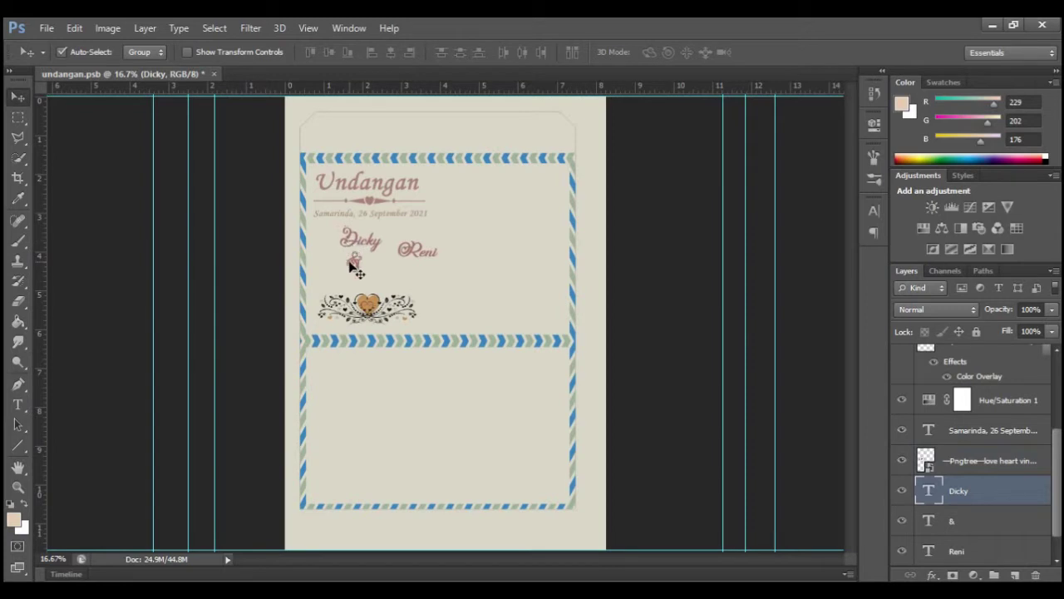
Move Reni under the ampersand and open the Place dialog on the atribut folder.
{"action": "mouse_move", "coordinate": [356, 263]}
{"action": "left_mouse_down"}
{"action": "mouse_move", "coordinate": [381, 288]}
{"action": "mouse_move", "coordinate": [371, 283]}
{"action": "left_mouse_up"}
{"action": "left_click", "coordinate": [529, 242]}
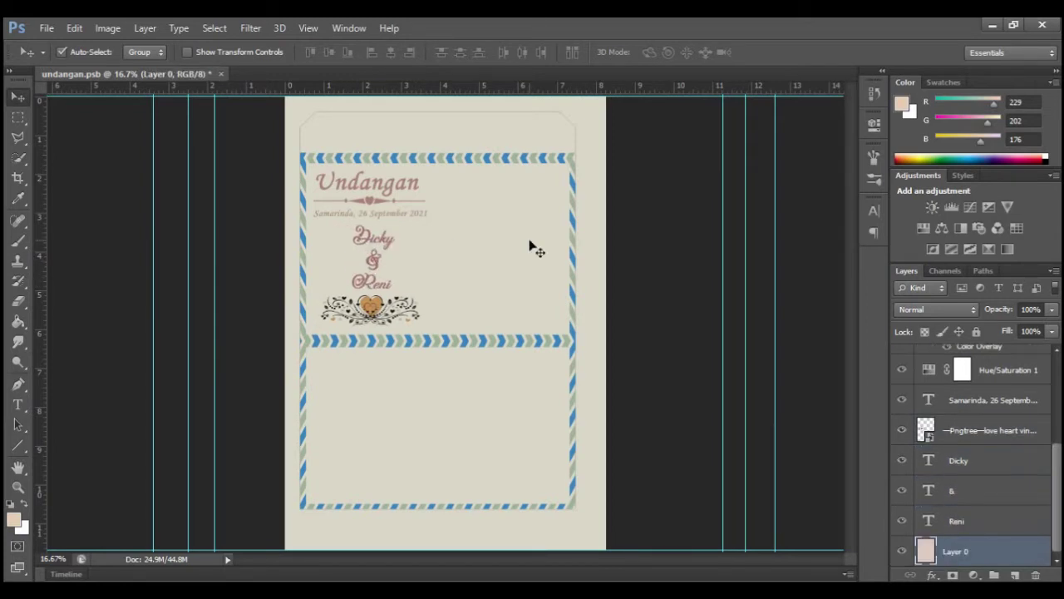
{"action": "left_click", "coordinate": [47, 27]}
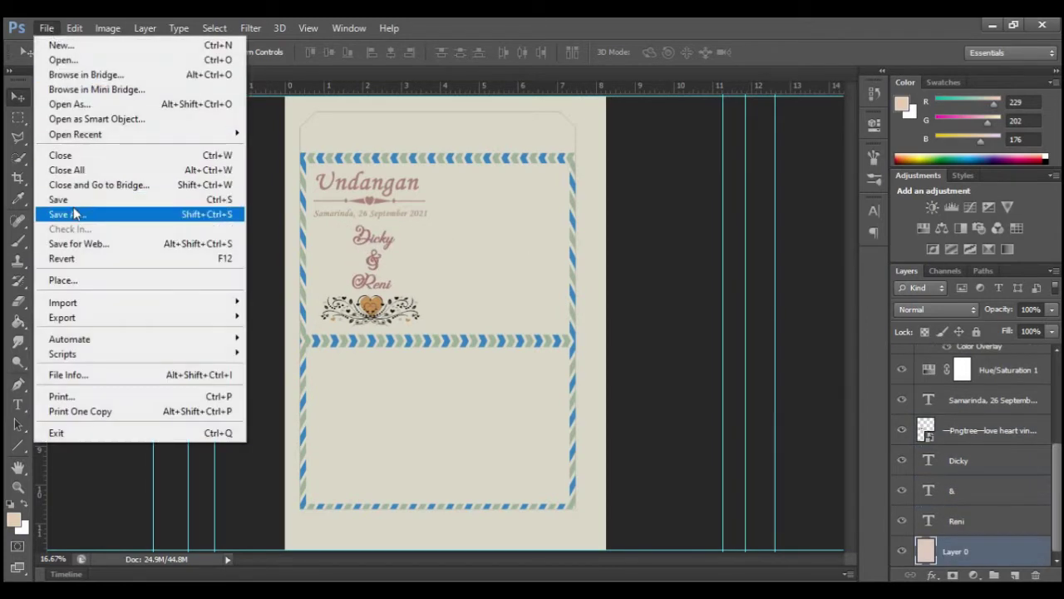
{"action": "left_click", "coordinate": [75, 280]}
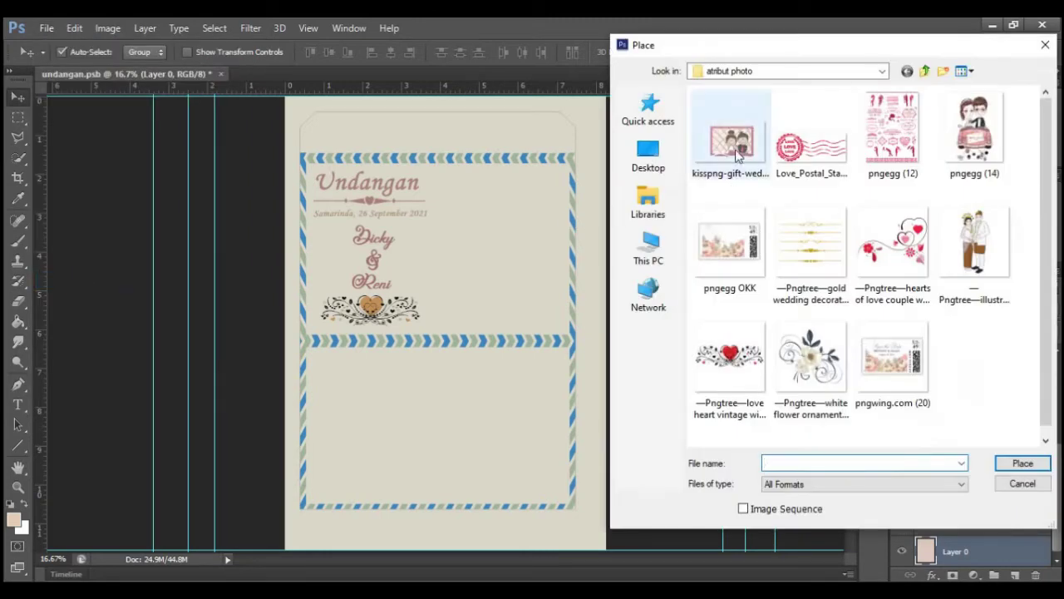
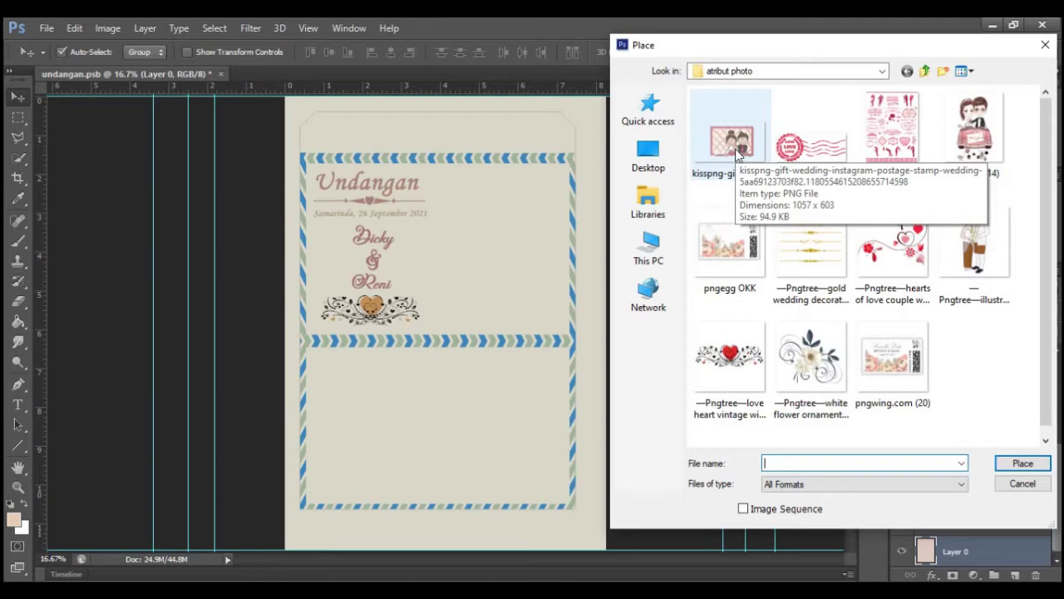
Place the couple wedding-stamp PNG, shrunk small, in the card's top-right corner.
{"action": "left_click", "coordinate": [736, 141]}
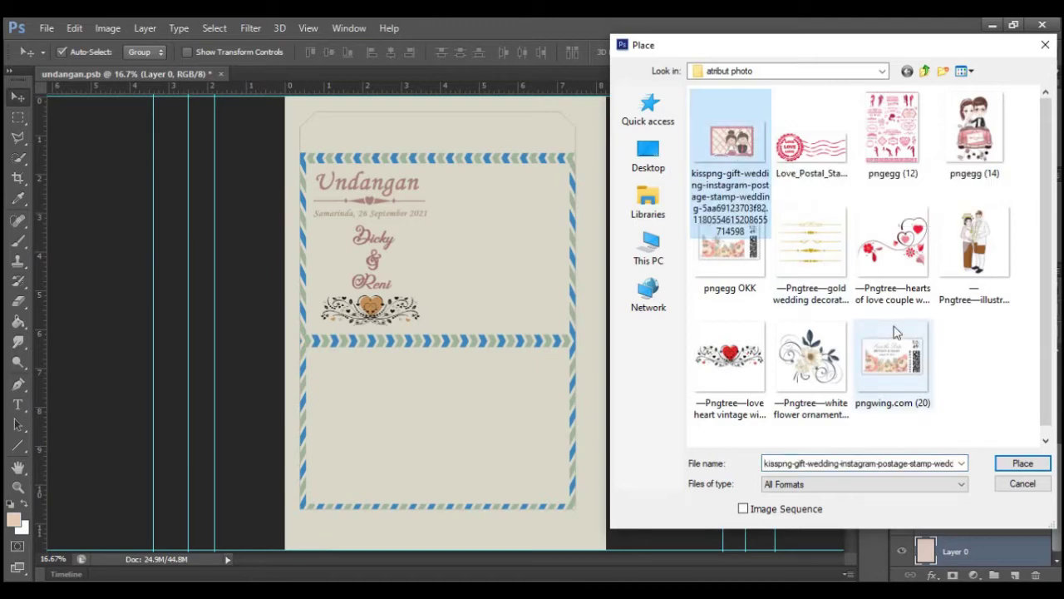
{"action": "left_click", "coordinate": [1022, 463]}
{"action": "left_click_drag", "start_coordinate": [605, 416], "coordinate": [426, 304]}
{"action": "left_click_drag", "start_coordinate": [366, 266], "coordinate": [540, 187]}
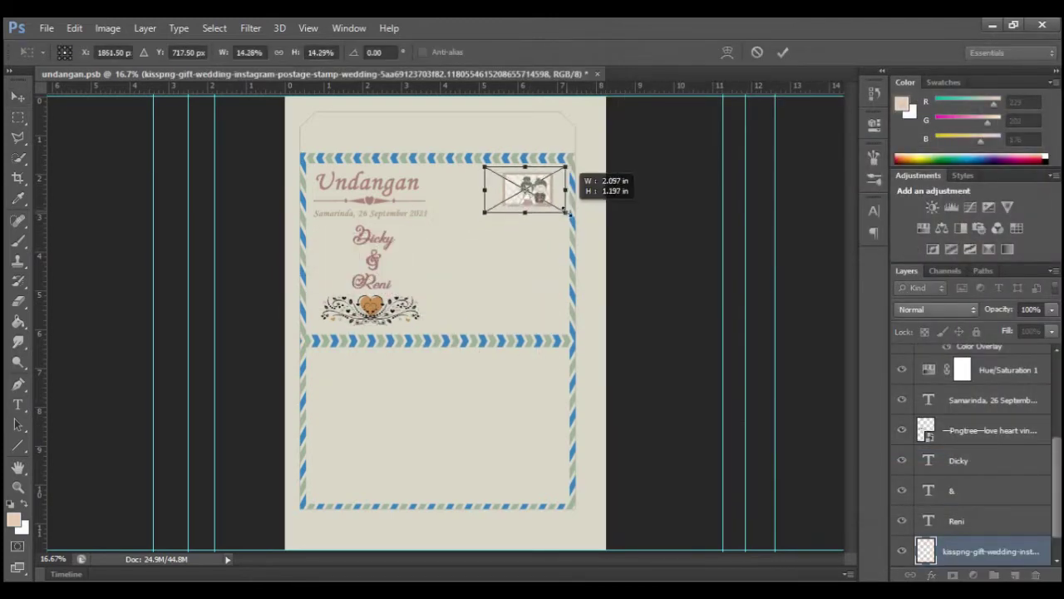
{"action": "left_click", "coordinate": [784, 52]}
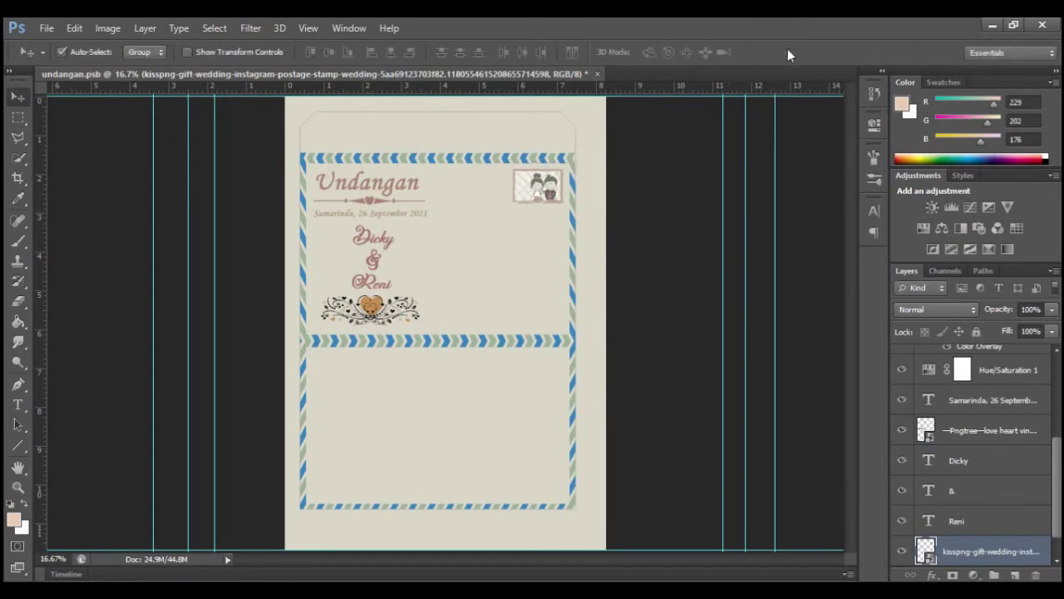
Open Love_Postal_Stamp and marquee-select its round LOVE postmark.
{"action": "left_click", "coordinate": [47, 28]}
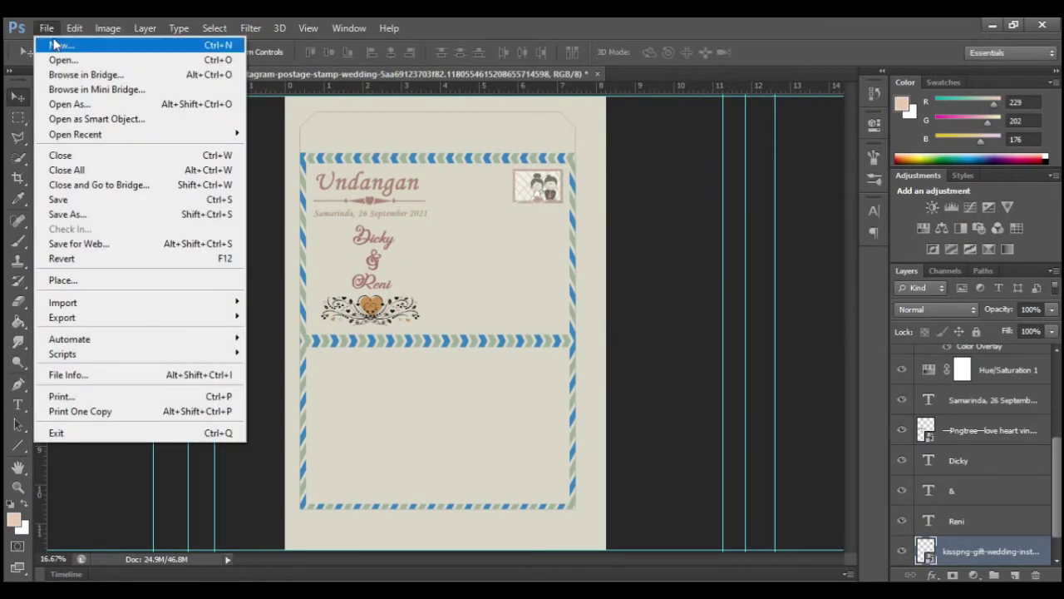
{"action": "left_click", "coordinate": [59, 60]}
{"action": "left_click", "coordinate": [813, 163]}
{"action": "left_click", "coordinate": [1004, 449]}
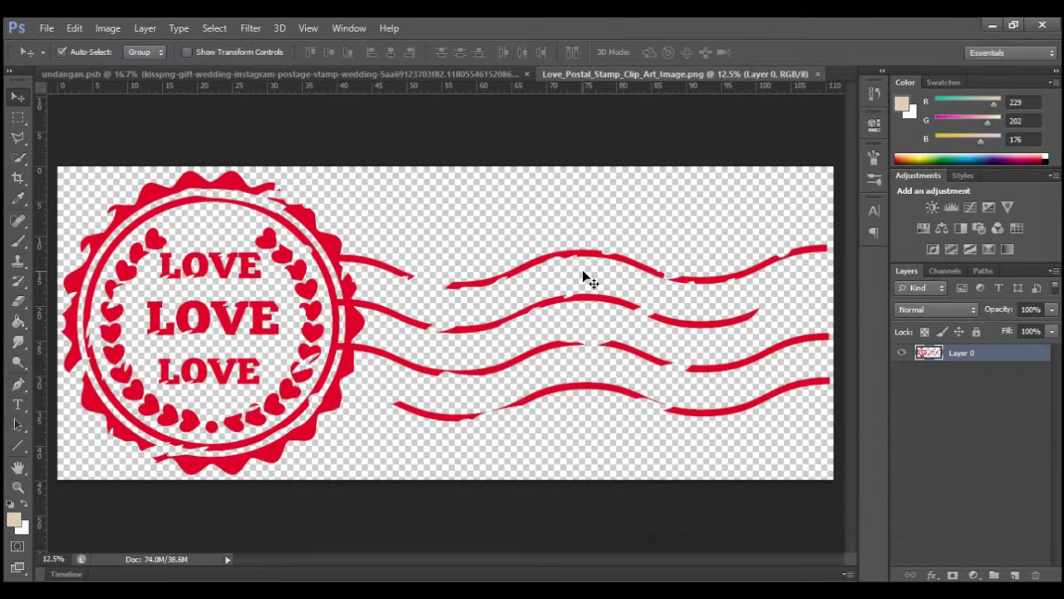
{"action": "left_click", "coordinate": [24, 115]}
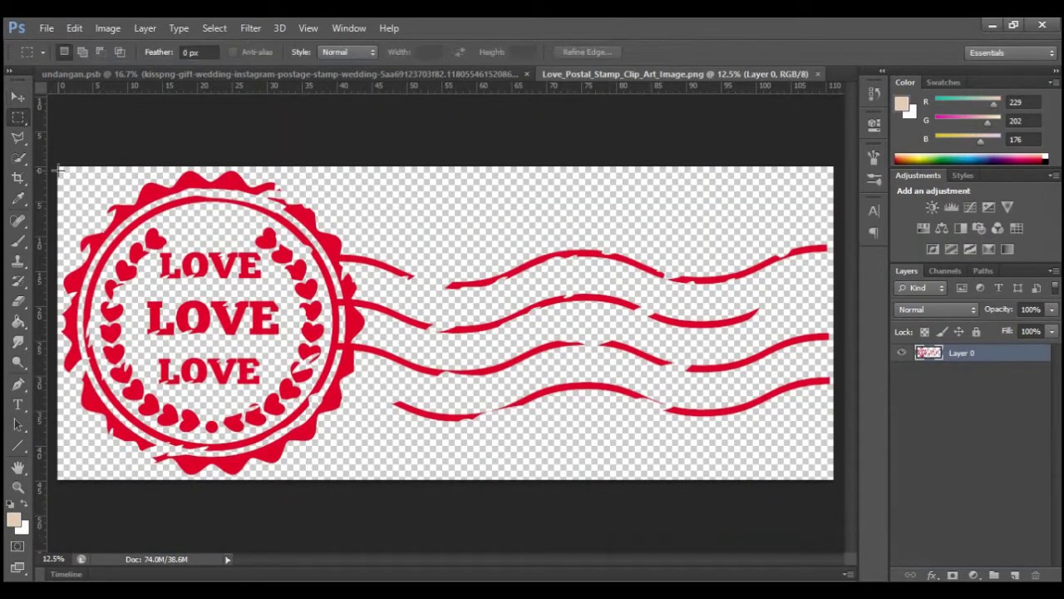
{"action": "mouse_move", "coordinate": [58, 166]}
{"action": "left_mouse_down"}
{"action": "mouse_move", "coordinate": [469, 479]}
{"action": "mouse_move", "coordinate": [487, 480]}
{"action": "left_mouse_up"}
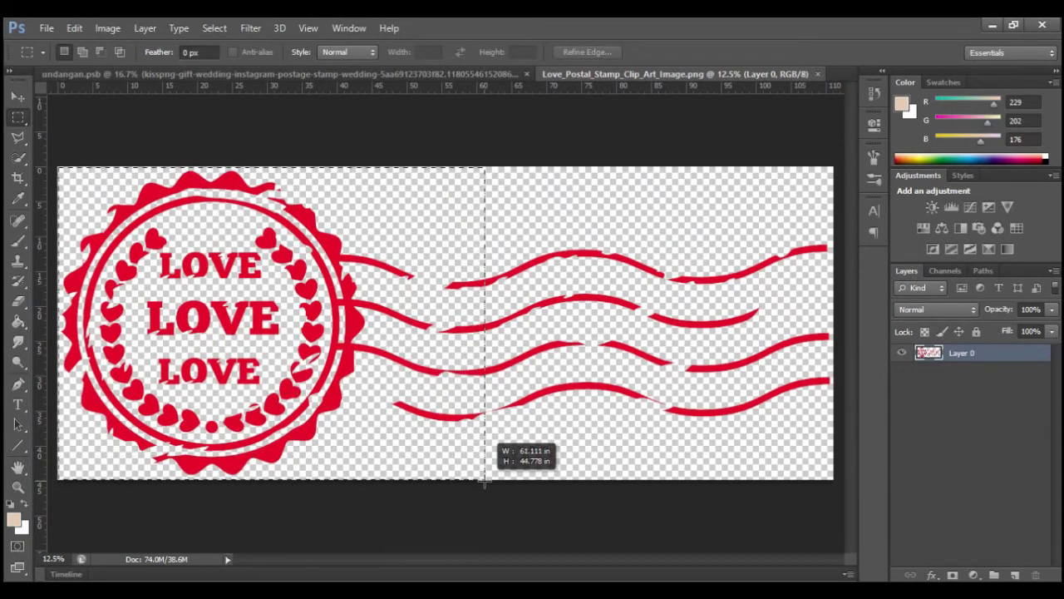
{"action": "left_click_drag", "start_coordinate": [486, 479], "coordinate": [504, 481]}
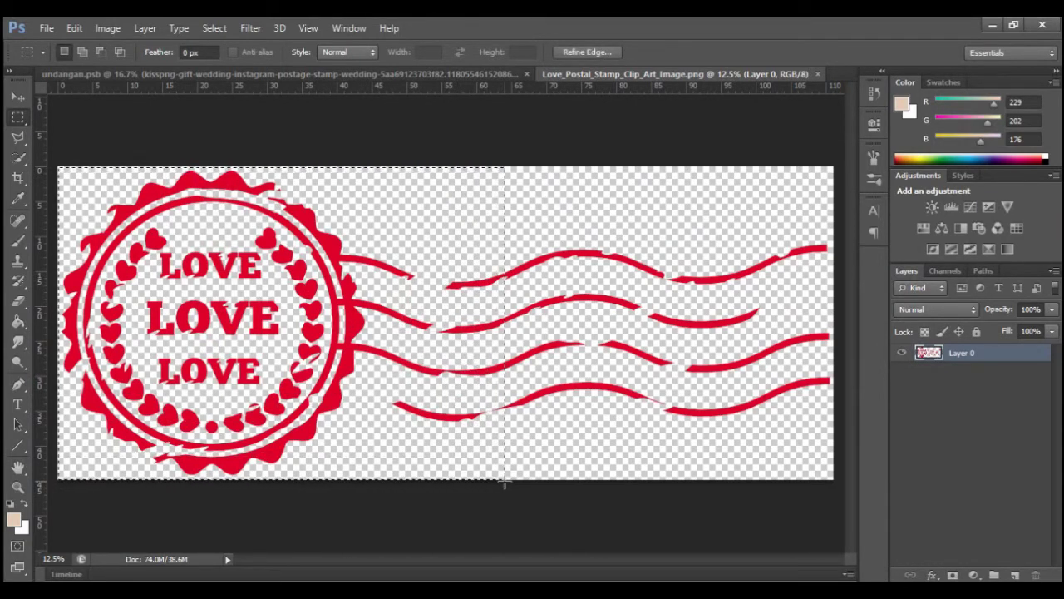
Drag the postmark onto the invitation and scale it down beside the couple stamp.
{"action": "key", "text": "v"}
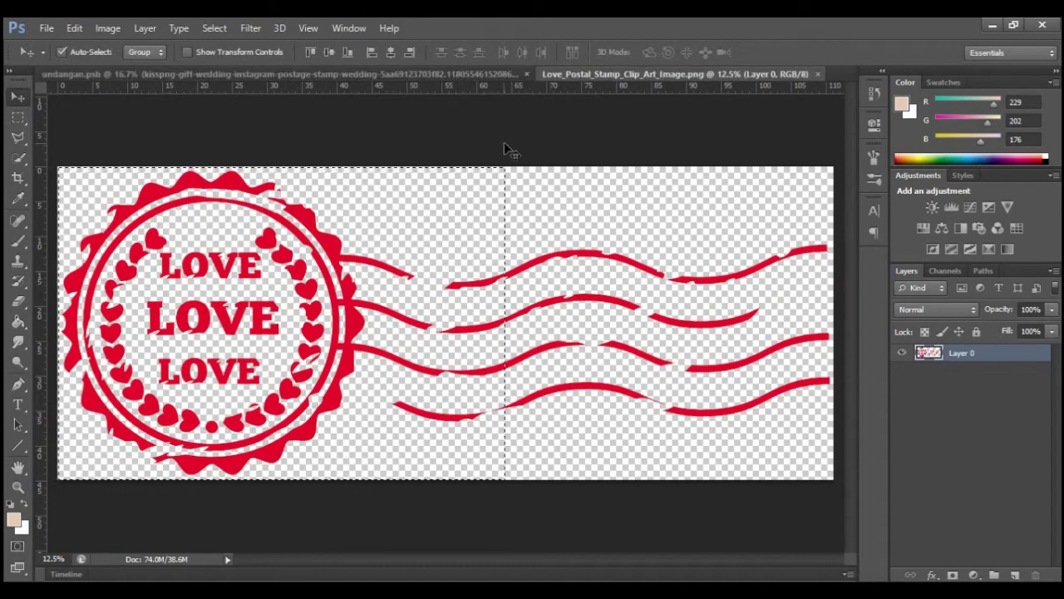
{"action": "mouse_move", "coordinate": [391, 256]}
{"action": "left_mouse_down"}
{"action": "mouse_move", "coordinate": [306, 98]}
{"action": "mouse_move", "coordinate": [405, 227]}
{"action": "left_mouse_up"}
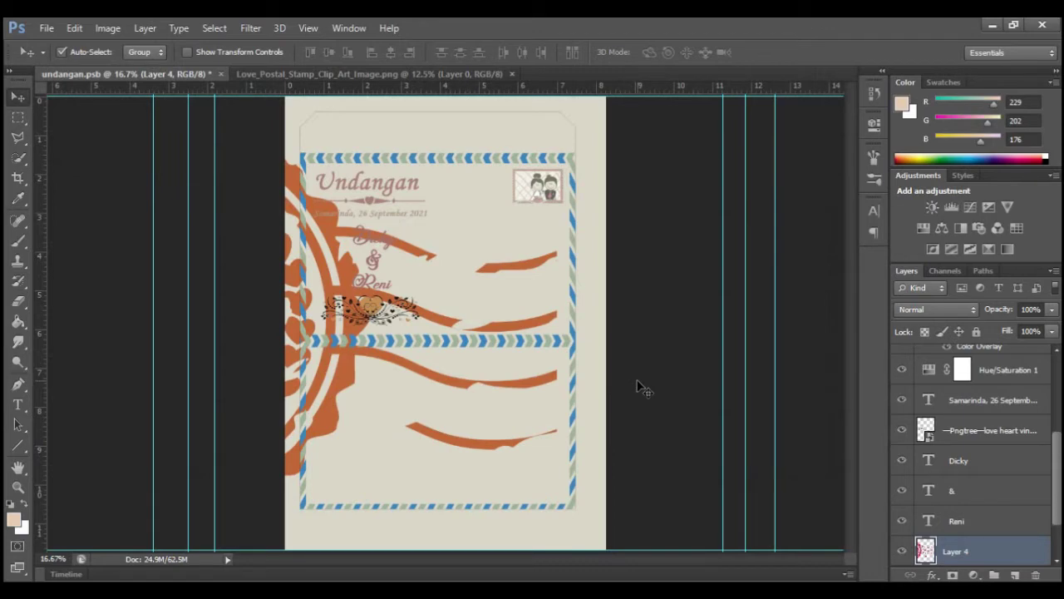
{"action": "key", "text": "ctrl+t"}
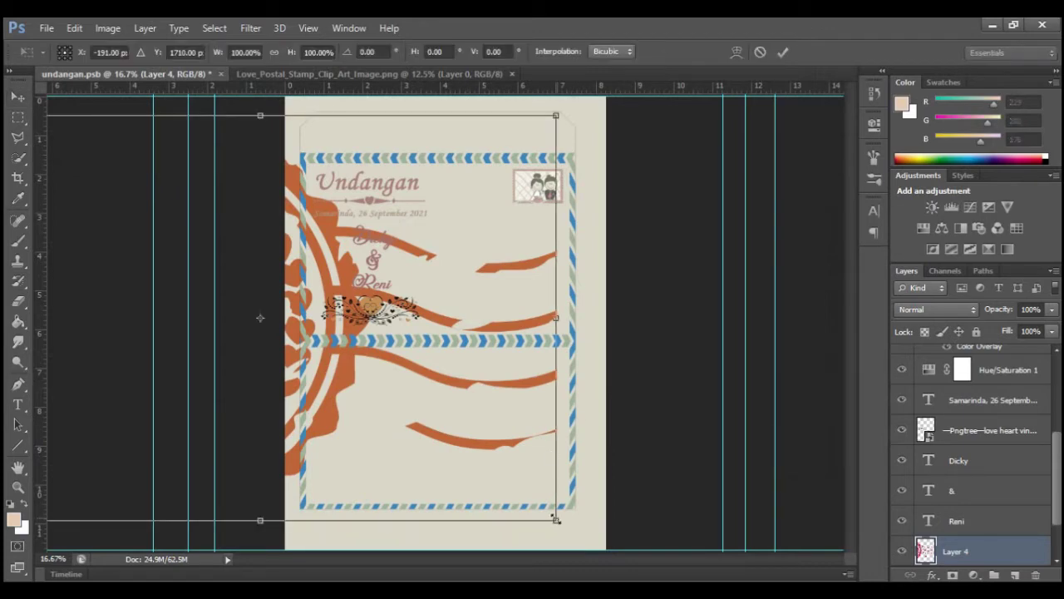
{"action": "mouse_move", "coordinate": [556, 520]}
{"action": "left_mouse_down"}
{"action": "mouse_move", "coordinate": [597, 431]}
{"action": "mouse_move", "coordinate": [320, 178]}
{"action": "mouse_move", "coordinate": [554, 225]}
{"action": "mouse_move", "coordinate": [543, 207]}
{"action": "left_mouse_up"}
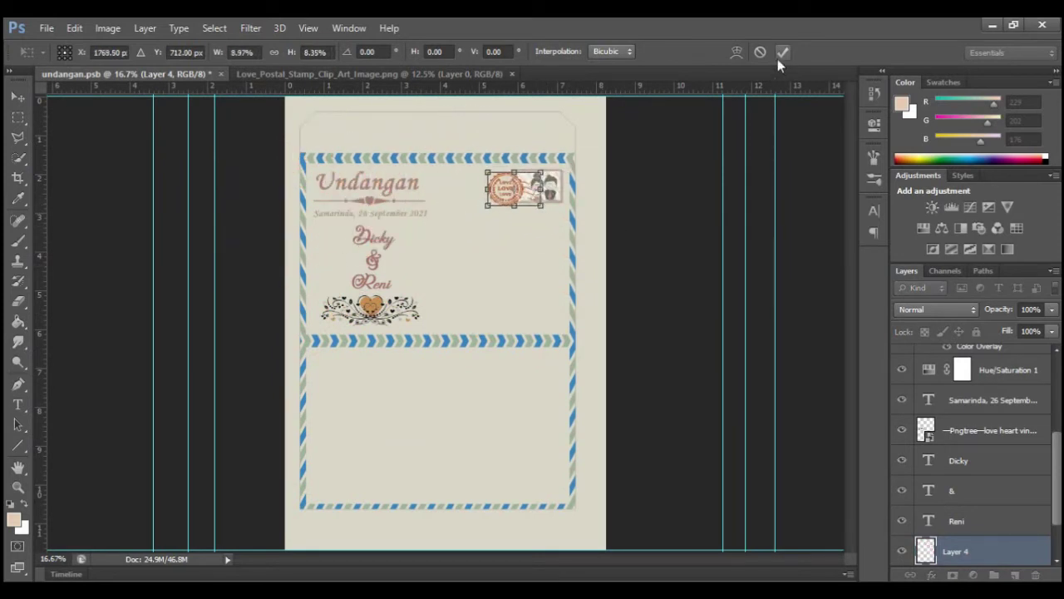
{"action": "left_click", "coordinate": [782, 53]}
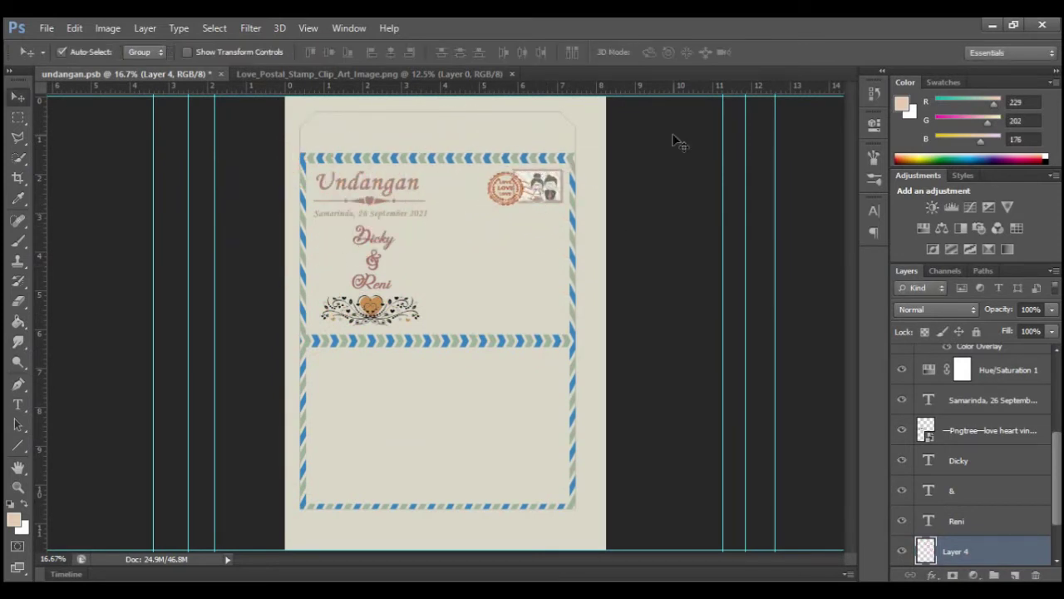
{"action": "left_click", "coordinate": [504, 196]}
{"action": "left_click", "coordinate": [18, 405]}
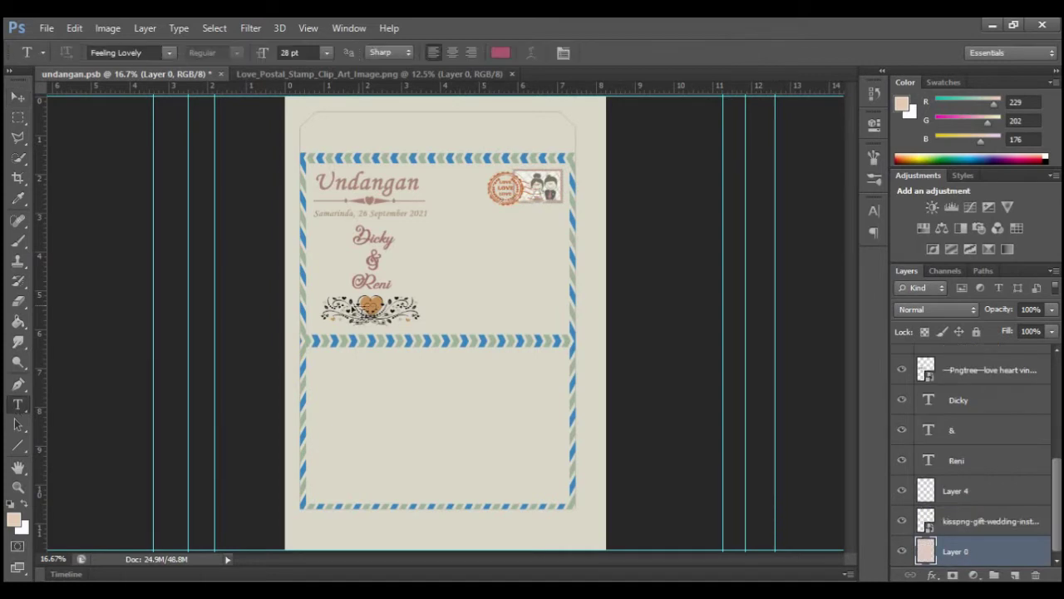
Add the greeting 'Kepada Yth. Bpk/Ibu/Sdr' in 18 pt script, shifted right of the names.
{"action": "left_click", "coordinate": [484, 268]}
{"action": "type", "text": "Kepada Y"}
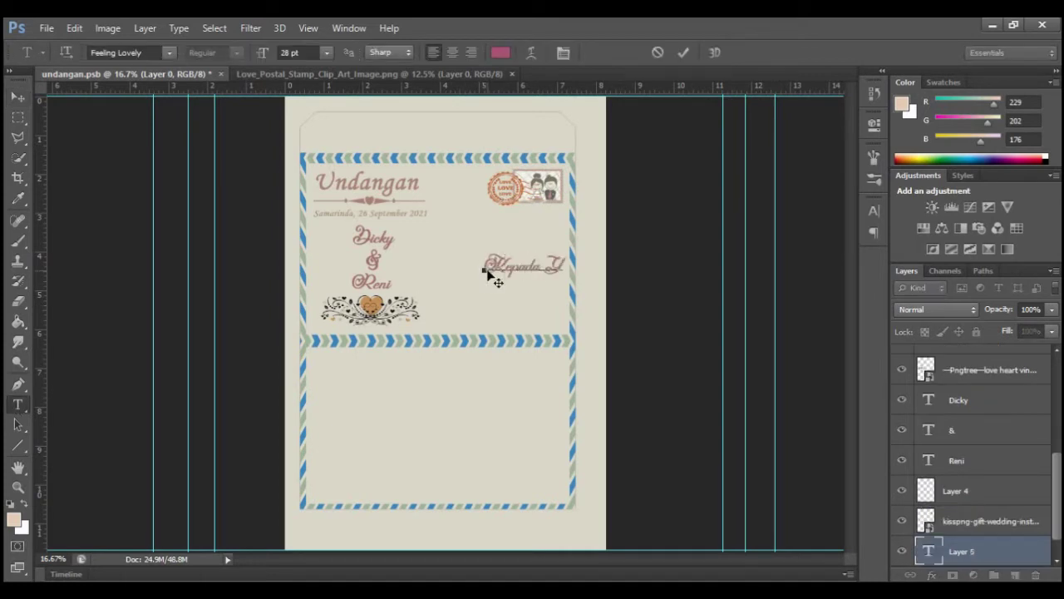
{"action": "type", "text": "ek/Ibu/Sdr"}
{"action": "key", "text": "ctrl+a"}
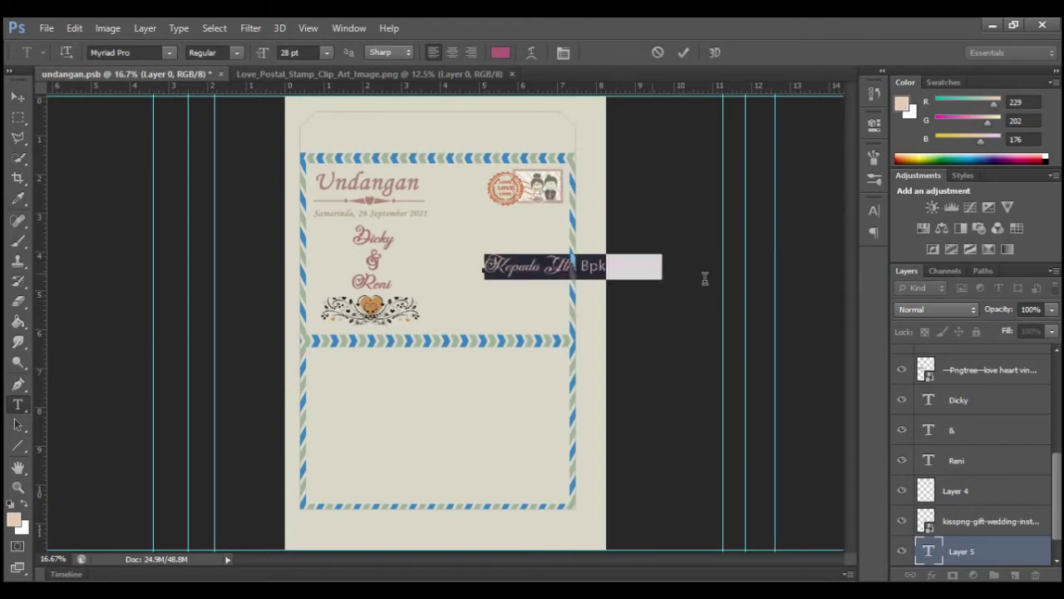
{"action": "left_click", "coordinate": [169, 52]}
{"action": "left_click", "coordinate": [190, 309]}
{"action": "key", "text": "ctrl+Return"}
{"action": "key", "text": "v"}
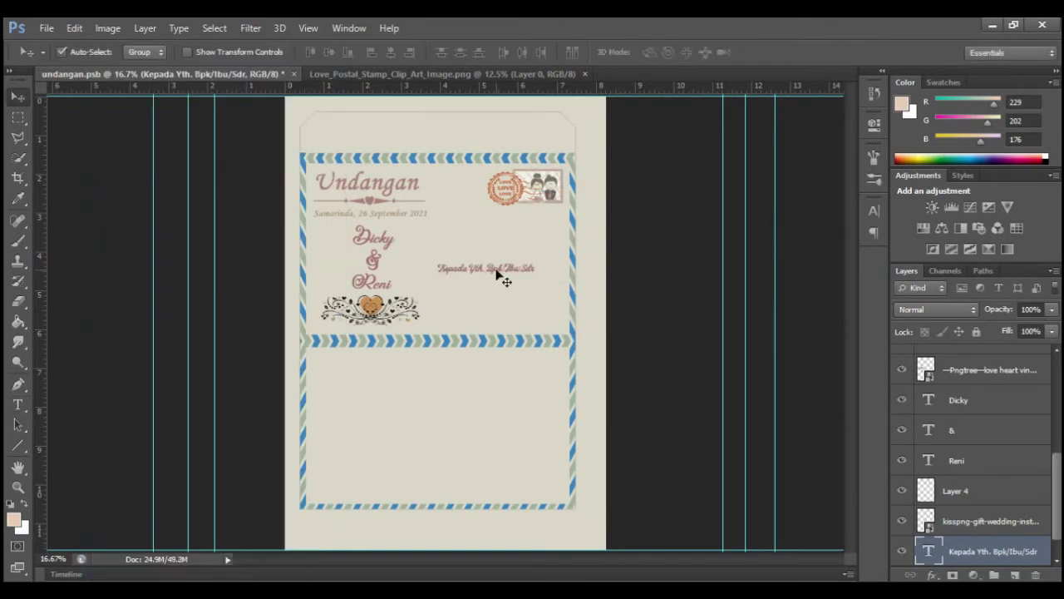
{"action": "left_click_drag", "start_coordinate": [471, 272], "coordinate": [497, 274]}
Draw a horizontal divider line beneath the greeting and open its blending options.
{"action": "left_click", "coordinate": [17, 445]}
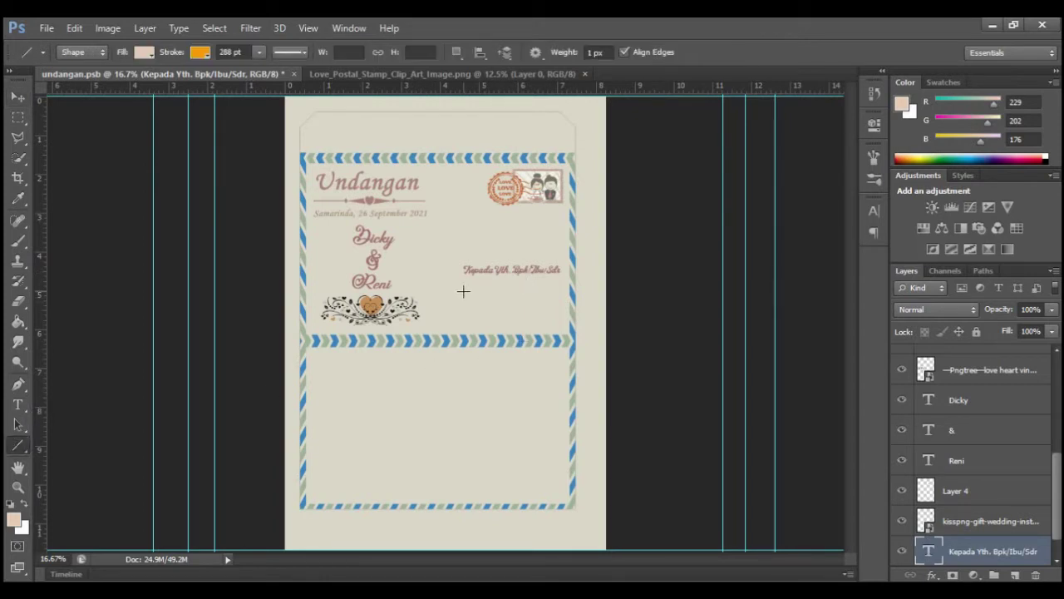
{"action": "left_click_drag", "start_coordinate": [463, 290], "coordinate": [560, 289]}
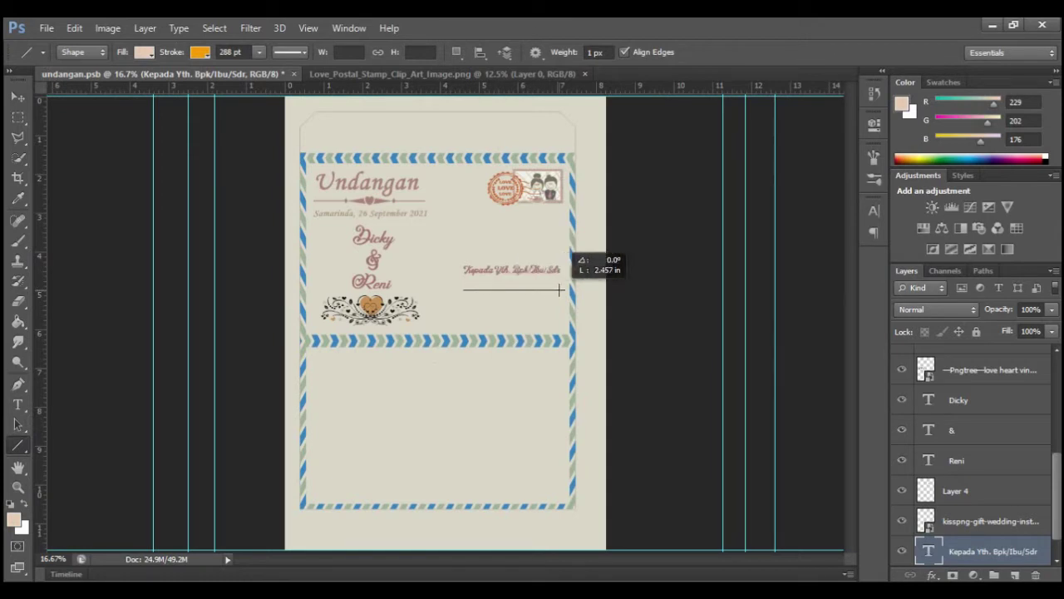
{"action": "left_click_drag", "start_coordinate": [560, 289], "coordinate": [560, 289]}
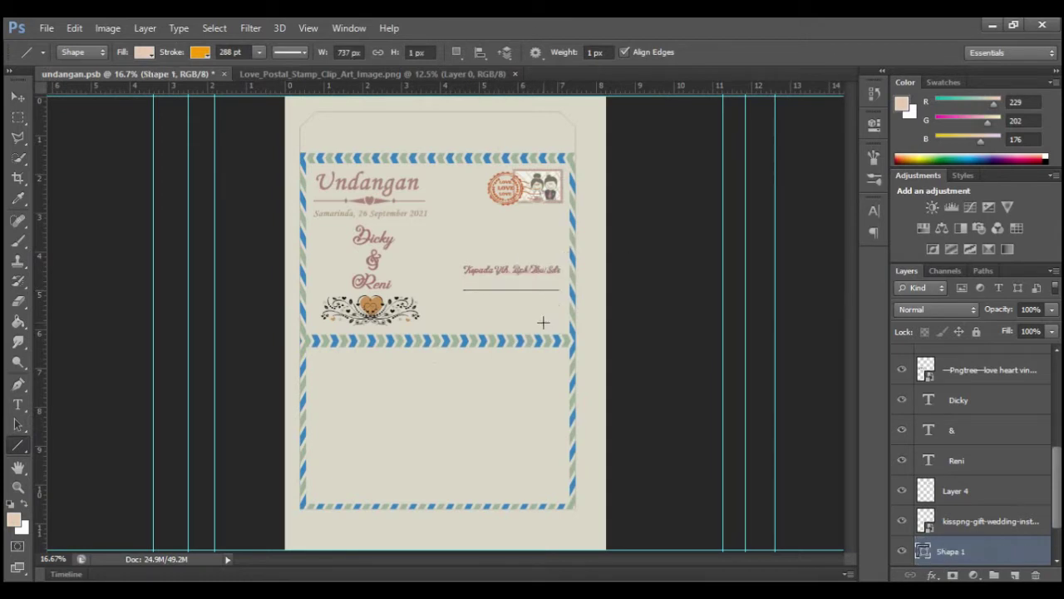
{"action": "right_click", "coordinate": [980, 552]}
{"action": "left_click", "coordinate": [782, 71]}
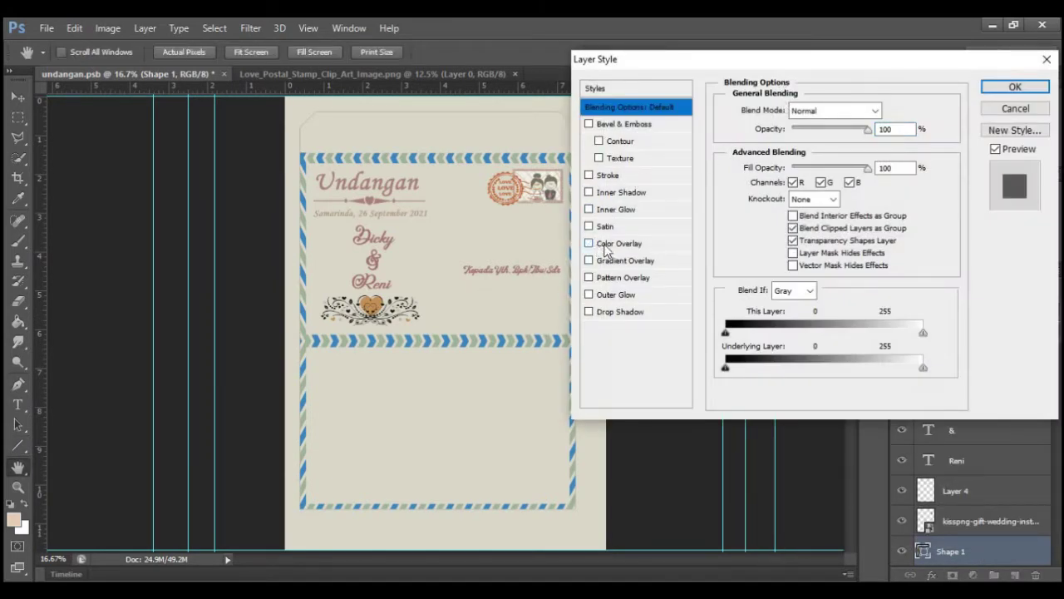
Add a colour overlay sampled from the Undangan title's dusty rose.
{"action": "left_click", "coordinate": [606, 244]}
{"action": "left_click", "coordinate": [890, 110]}
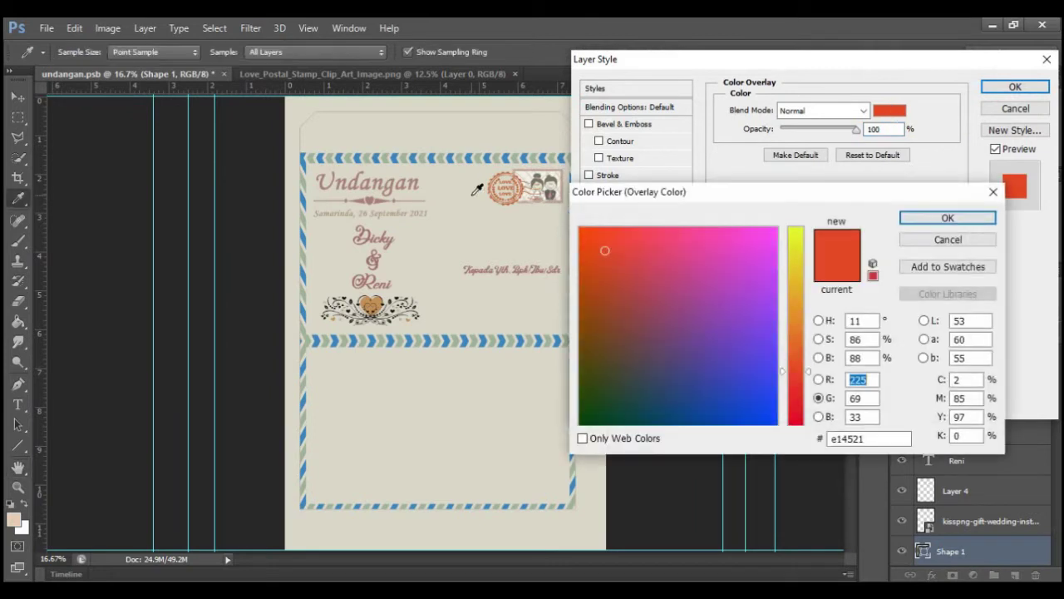
{"action": "left_click", "coordinate": [377, 194]}
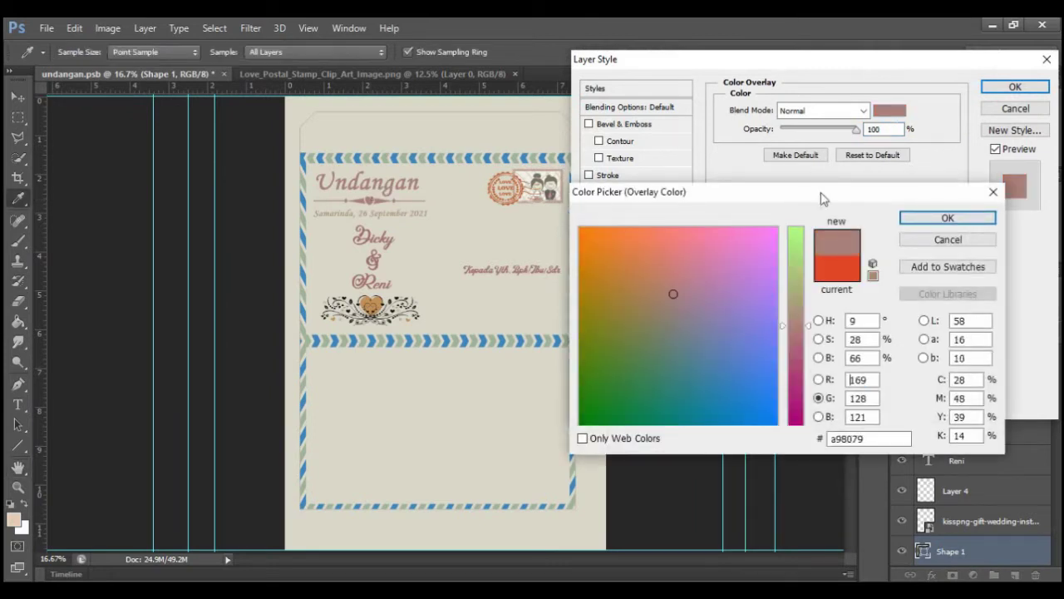
{"action": "left_click", "coordinate": [947, 218]}
Give the line an 8 px dusty-rose stroke from the title, with the colour overlay turned off.
{"action": "left_click", "coordinate": [611, 177]}
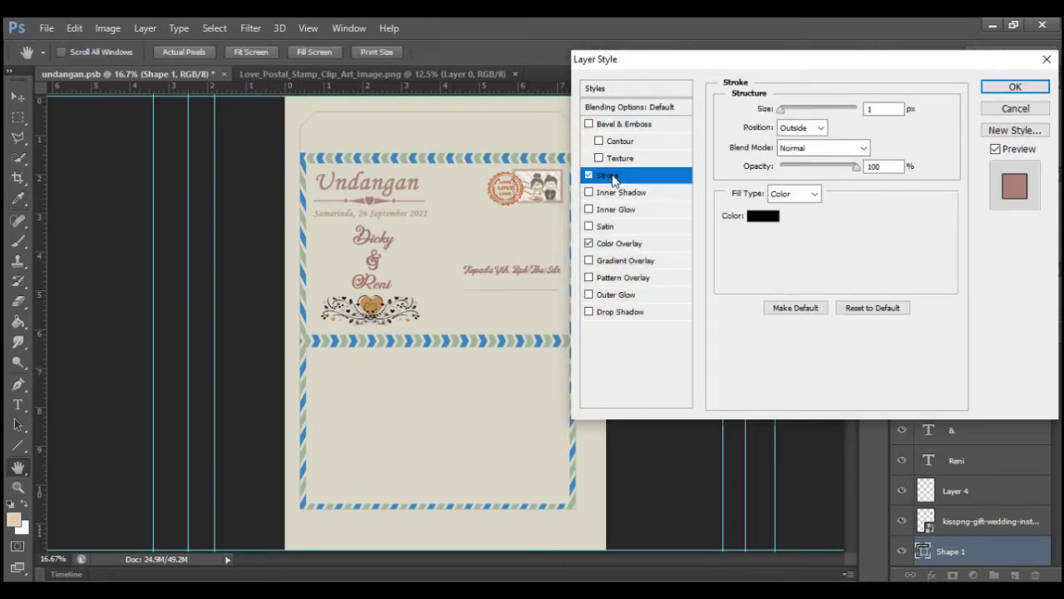
{"action": "left_click_drag", "start_coordinate": [780, 109], "coordinate": [785, 111]}
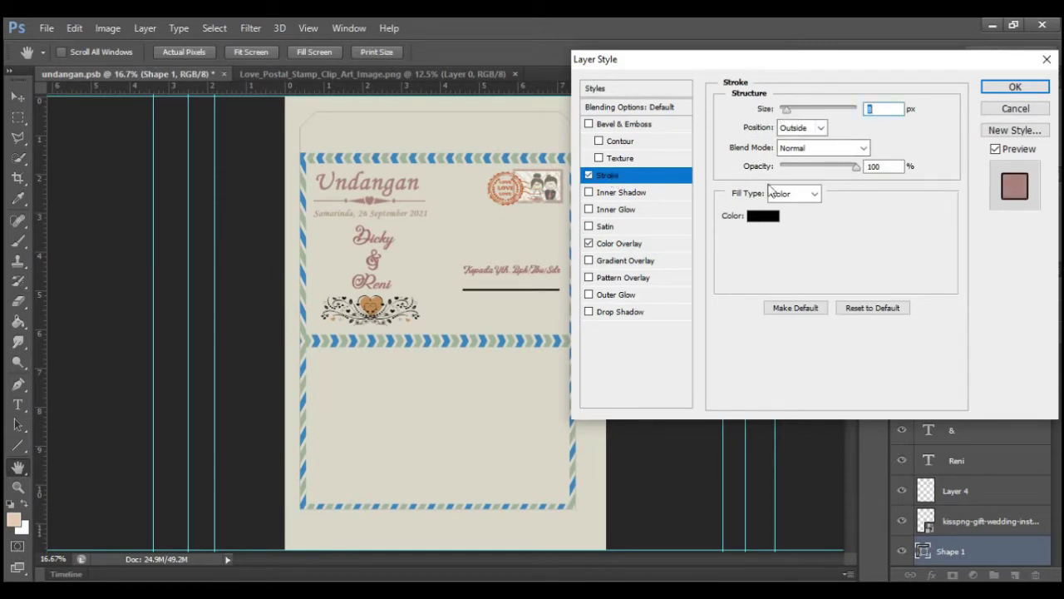
{"action": "left_click", "coordinate": [770, 217]}
{"action": "left_click", "coordinate": [376, 193]}
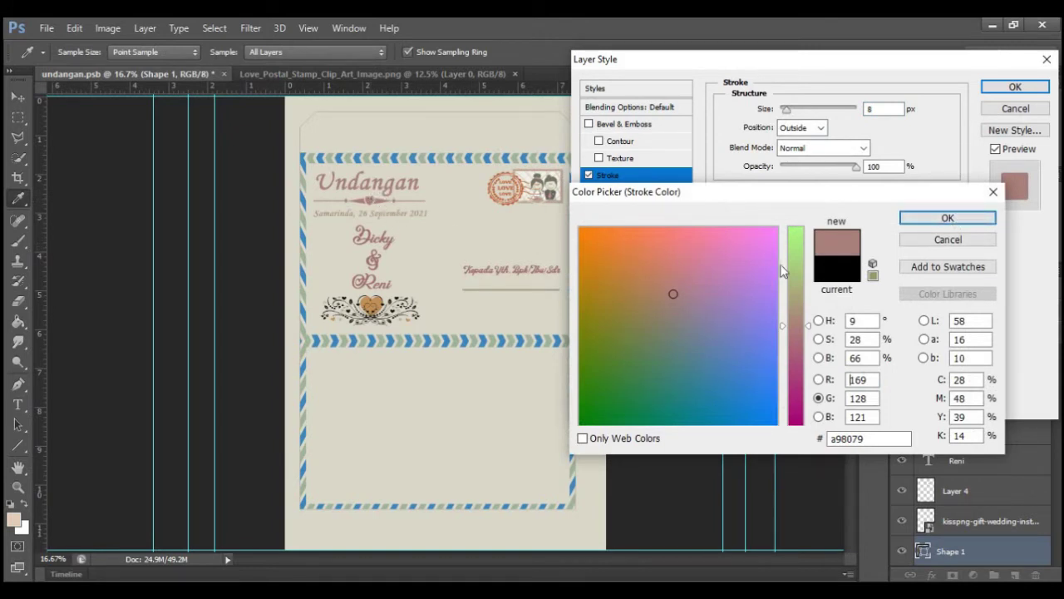
{"action": "left_click", "coordinate": [948, 218]}
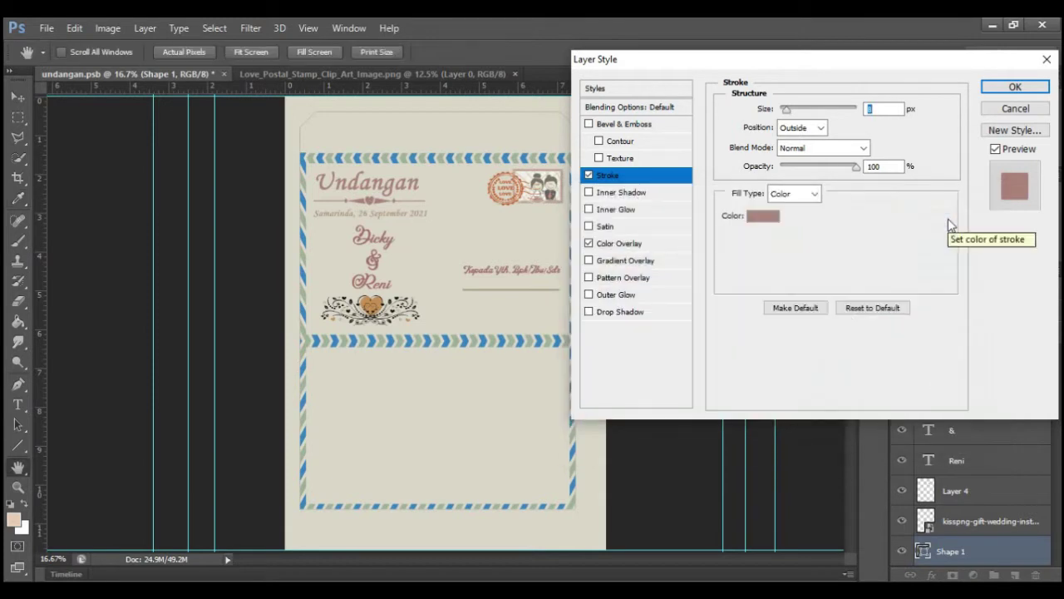
{"action": "left_click", "coordinate": [624, 248]}
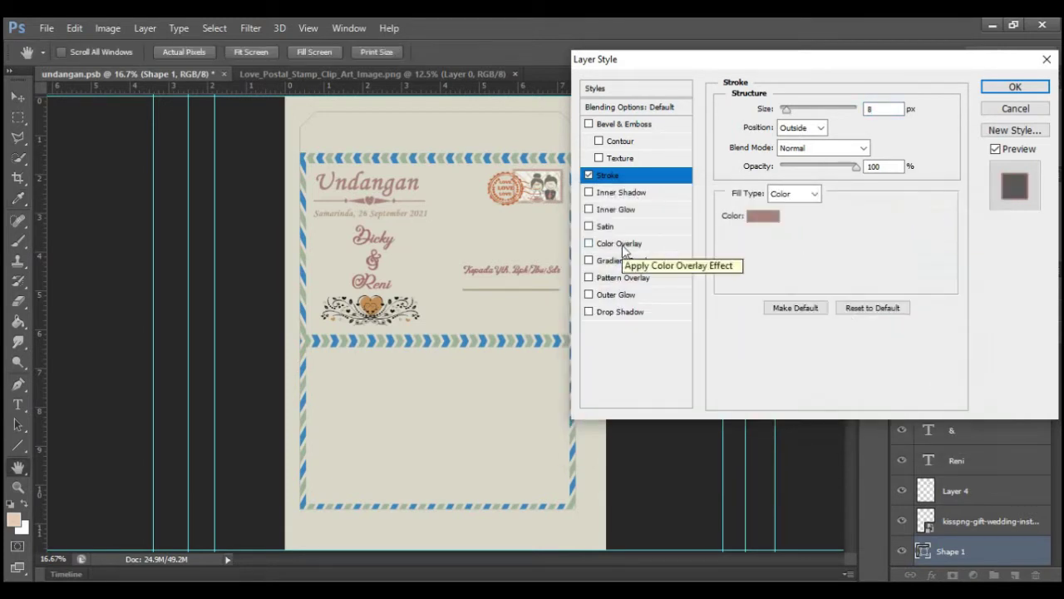
{"action": "left_click", "coordinate": [1016, 87]}
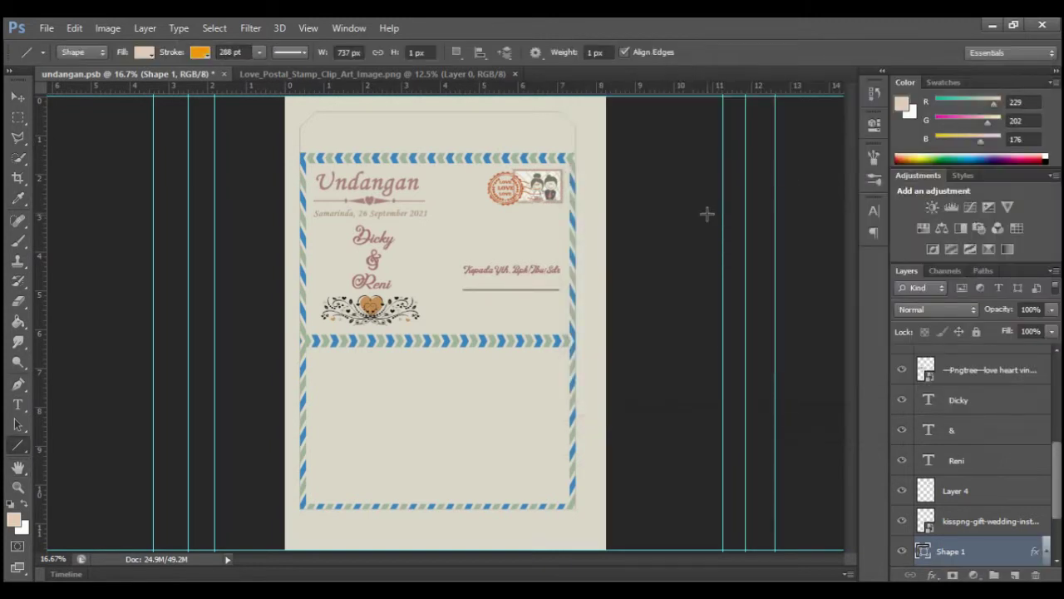
Duplicate the divider line and nudge the copy down with three Shift+Down presses.
{"action": "left_click", "coordinate": [17, 97]}
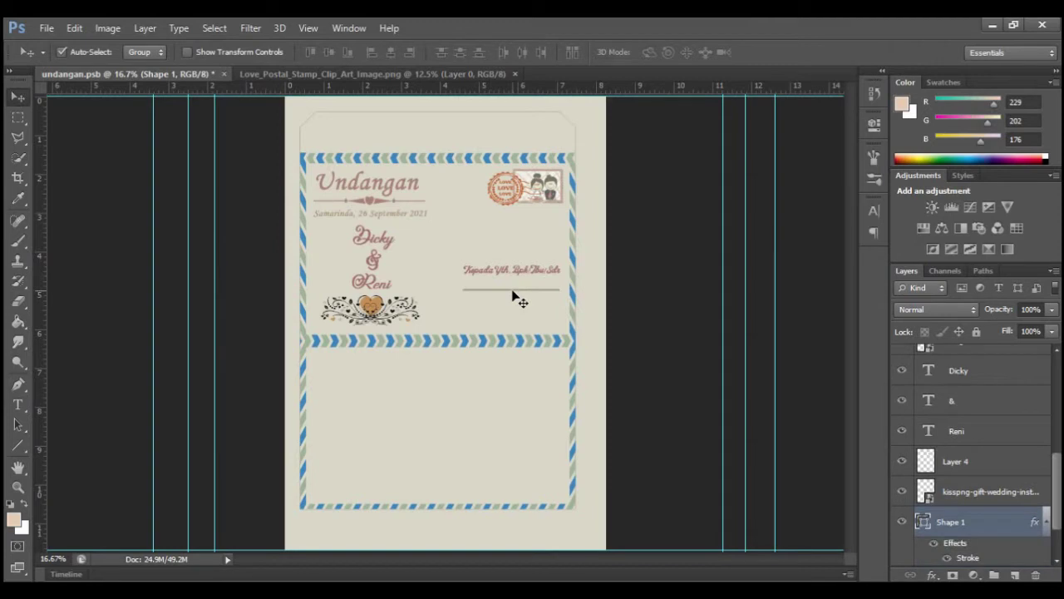
{"action": "key", "text": "ctrl+j"}
{"action": "key", "text": "shift+Down"}
{"action": "key", "text": "shift+Down"}
{"action": "key", "text": "shift+Down"}
{"action": "key", "text": "shift+Down"}
{"action": "key", "text": "shift+Down"}
{"action": "key", "text": "shift+Down"}
{"action": "key", "text": "shift+Down"}
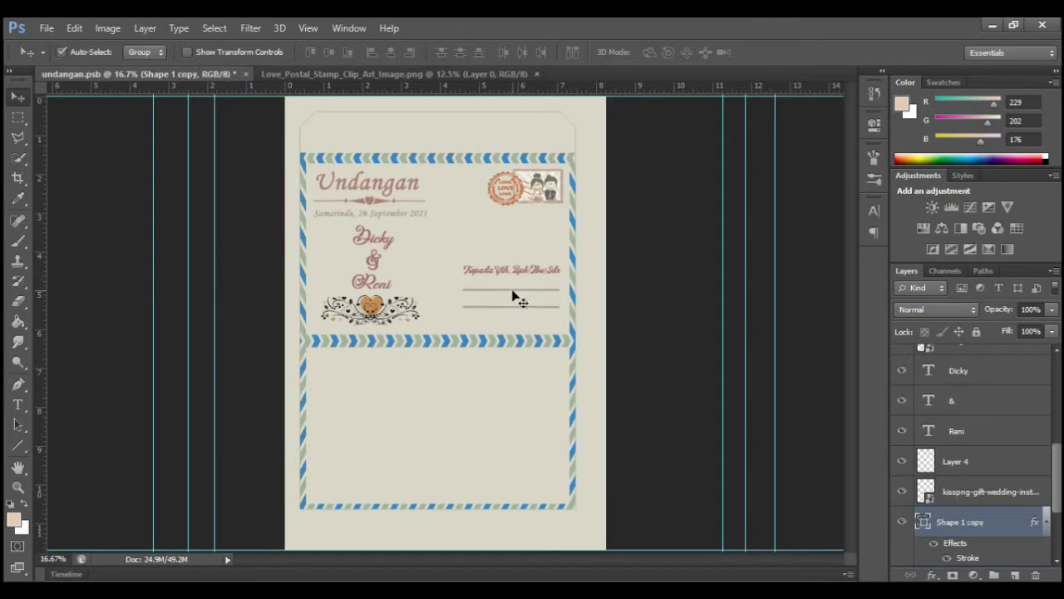
{"action": "key", "text": "shift+Down"}
{"action": "key", "text": "shift+Down"}
{"action": "key", "text": "shift+Down"}
{"action": "key", "text": "shift+Down"}
{"action": "left_click", "coordinate": [517, 290]}
{"action": "key", "text": "shift+Down"}
{"action": "key", "text": "shift+Down"}
{"action": "left_click", "coordinate": [375, 306]}
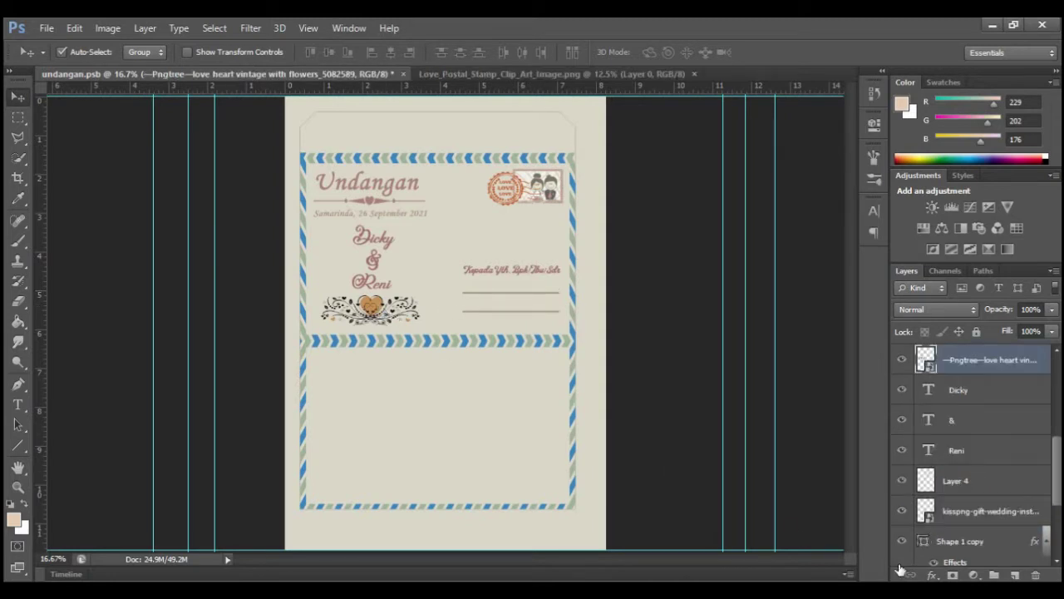
Add a Hue/Saturation adjustment clipped to the heart (Hue +16, Sat -12, Light +19).
{"action": "left_click", "coordinate": [973, 574]}
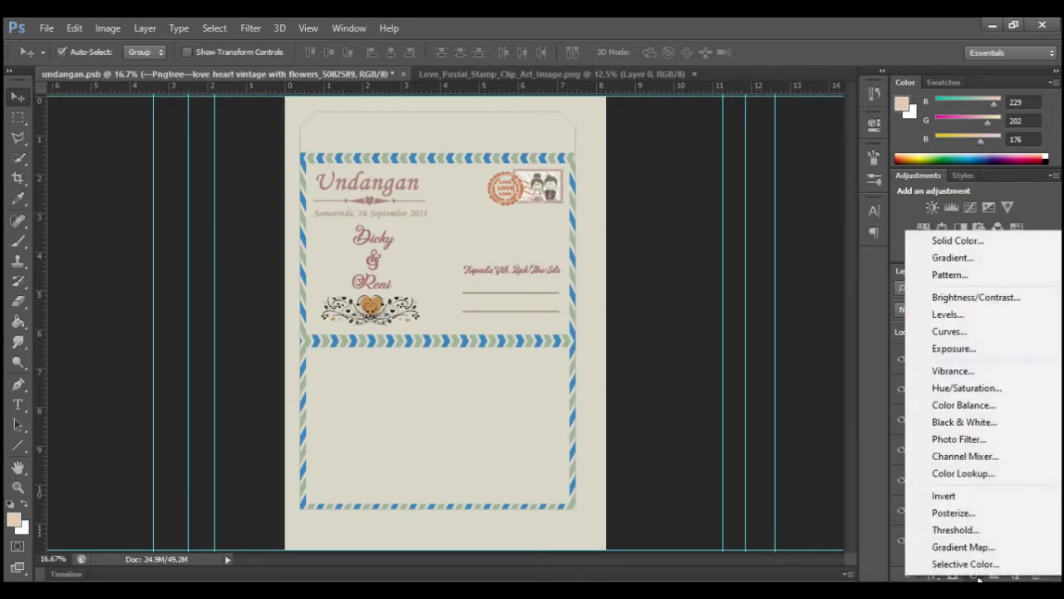
{"action": "left_click", "coordinate": [967, 388]}
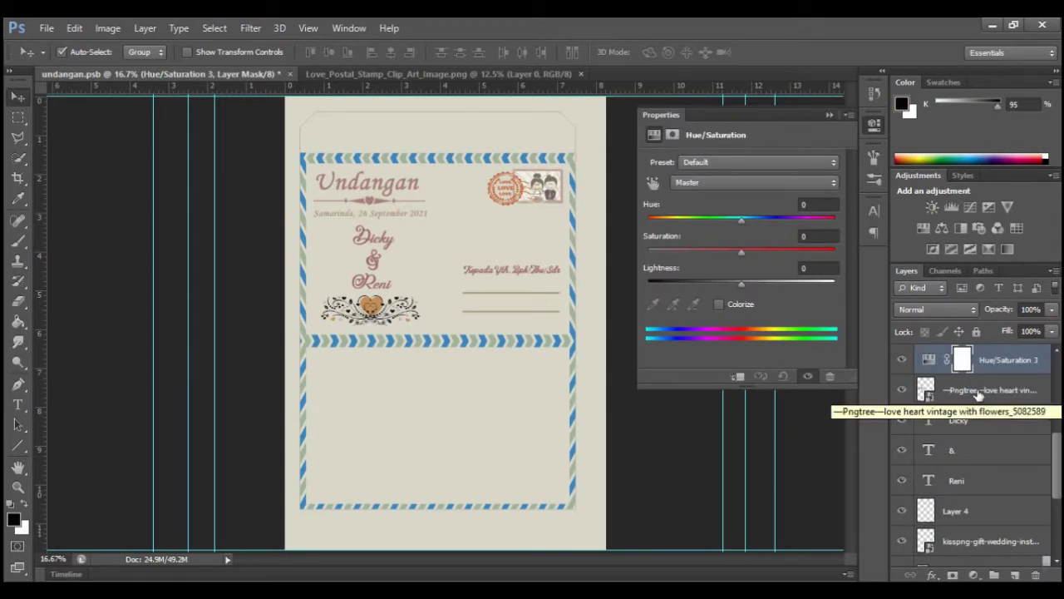
{"action": "left_click_drag", "start_coordinate": [741, 284], "coordinate": [737, 287]}
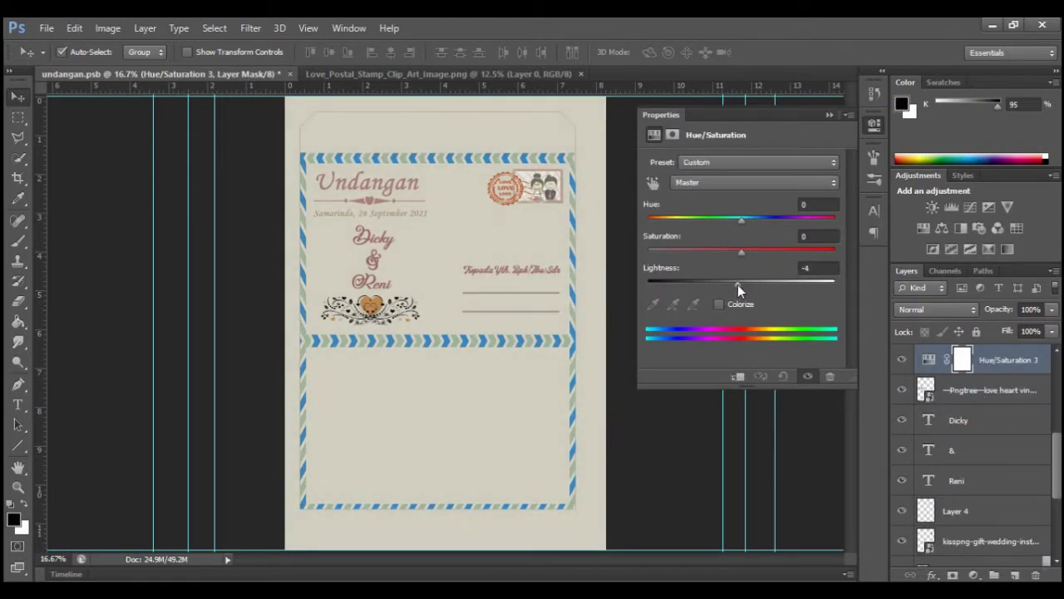
{"action": "left_click", "coordinate": [739, 376]}
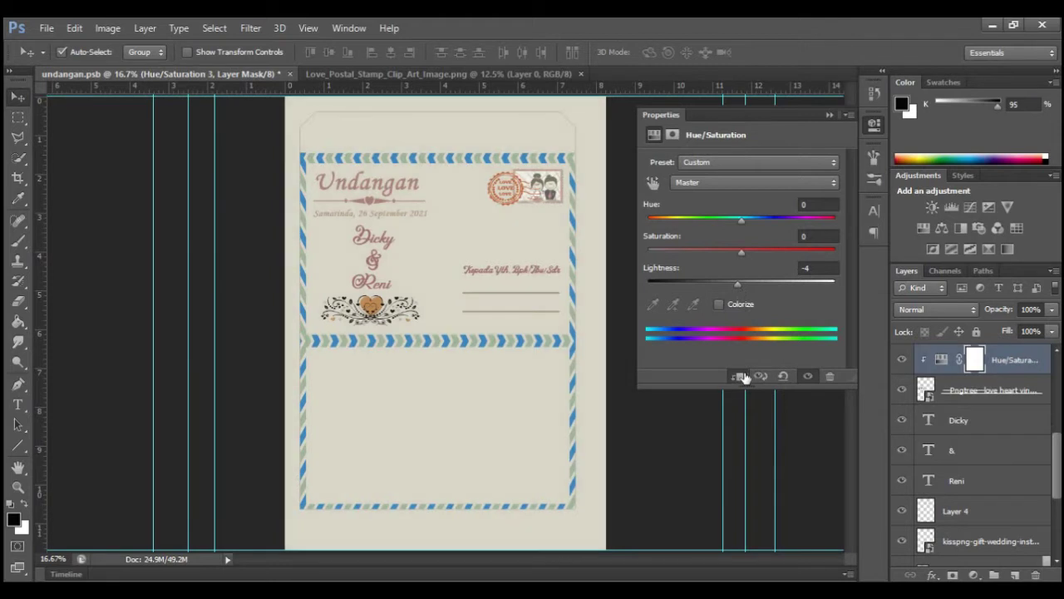
{"action": "mouse_move", "coordinate": [736, 283]}
{"action": "left_mouse_down"}
{"action": "mouse_move", "coordinate": [719, 281]}
{"action": "mouse_move", "coordinate": [755, 284]}
{"action": "mouse_move", "coordinate": [724, 249]}
{"action": "mouse_move", "coordinate": [752, 220]}
{"action": "left_mouse_up"}
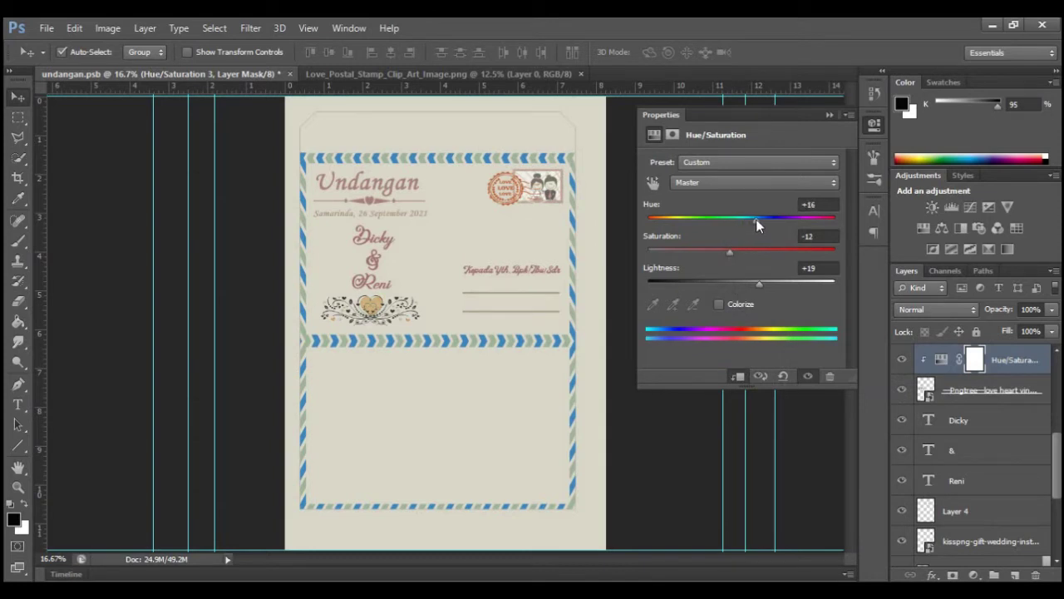
{"action": "left_click", "coordinate": [829, 116]}
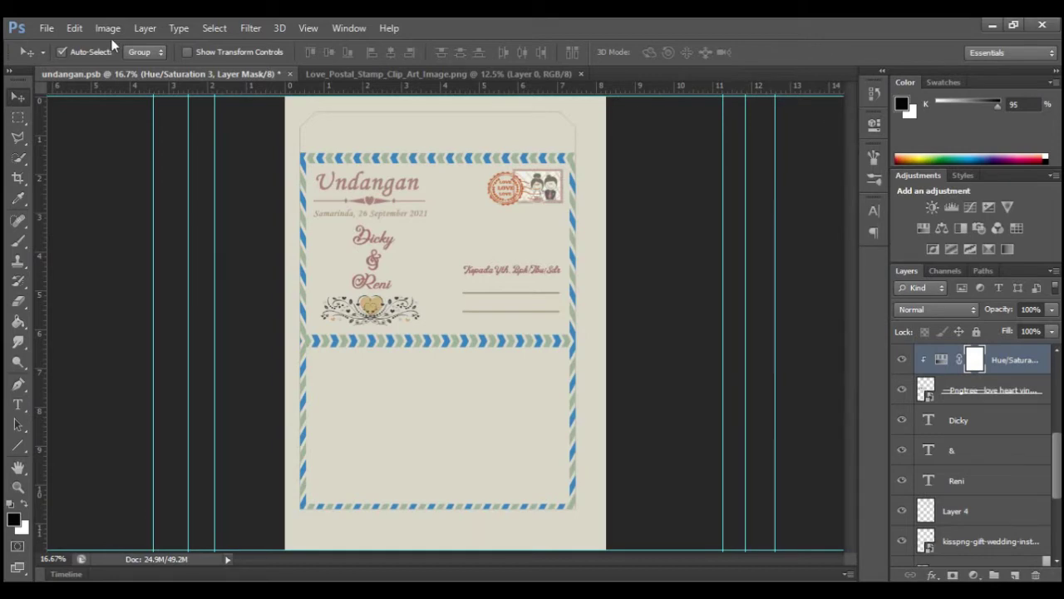
Open the pngegg (12) clip-art image.
{"action": "left_click", "coordinate": [46, 27]}
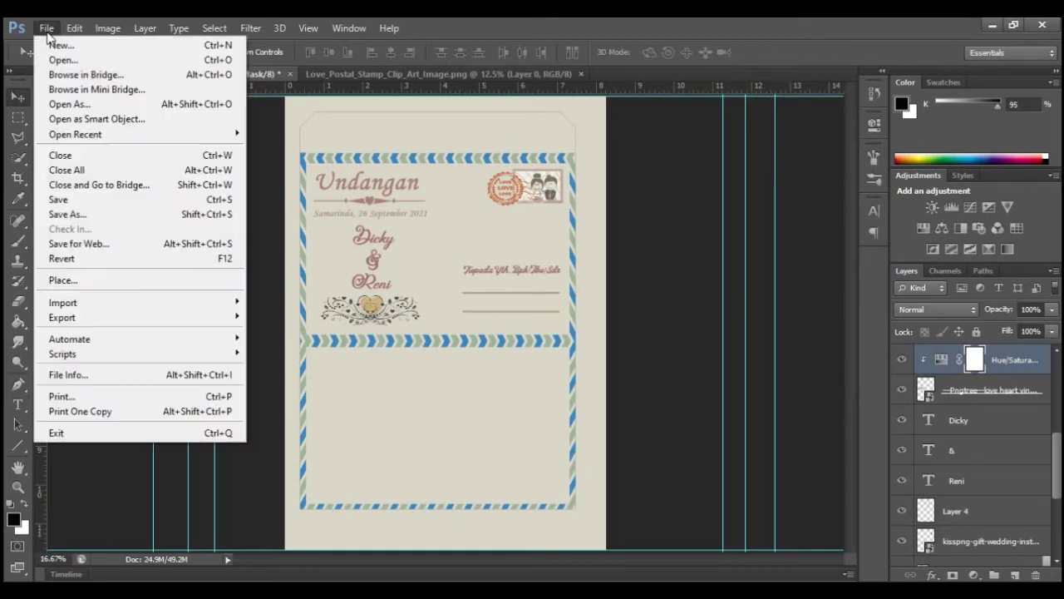
{"action": "left_click", "coordinate": [75, 61]}
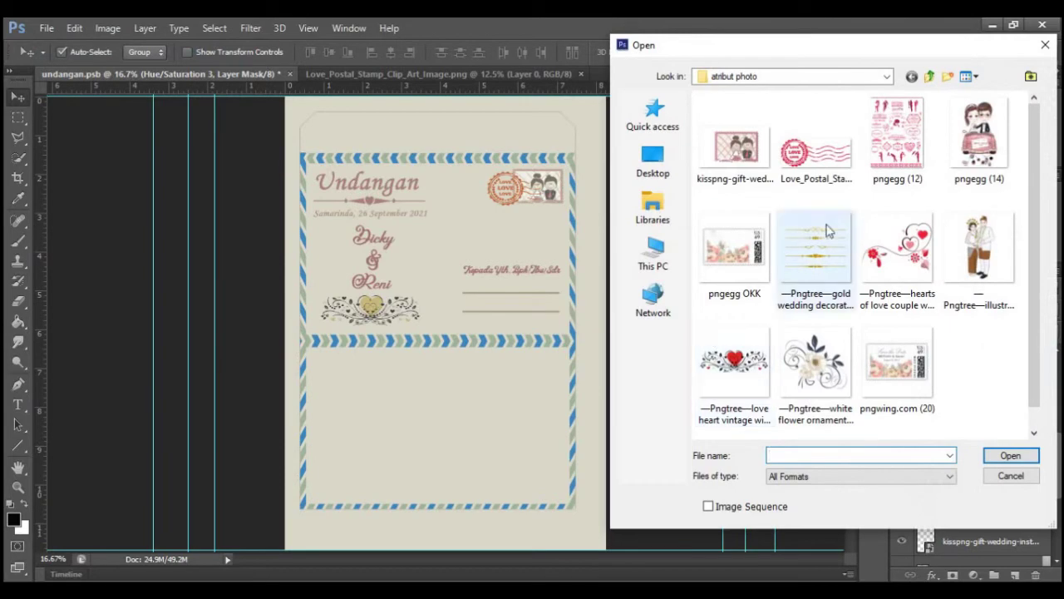
{"action": "left_click", "coordinate": [906, 151]}
{"action": "left_click", "coordinate": [999, 455]}
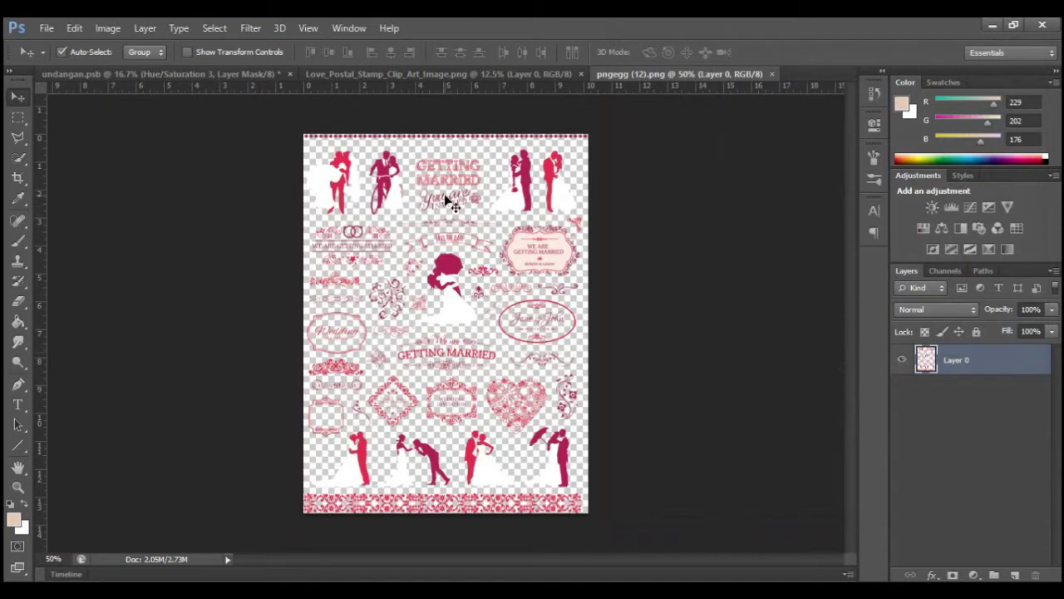
Copy the WE ARE GETTING MARRIED ring ornament onto the invitation and scale it into place.
{"action": "left_click", "coordinate": [10, 120]}
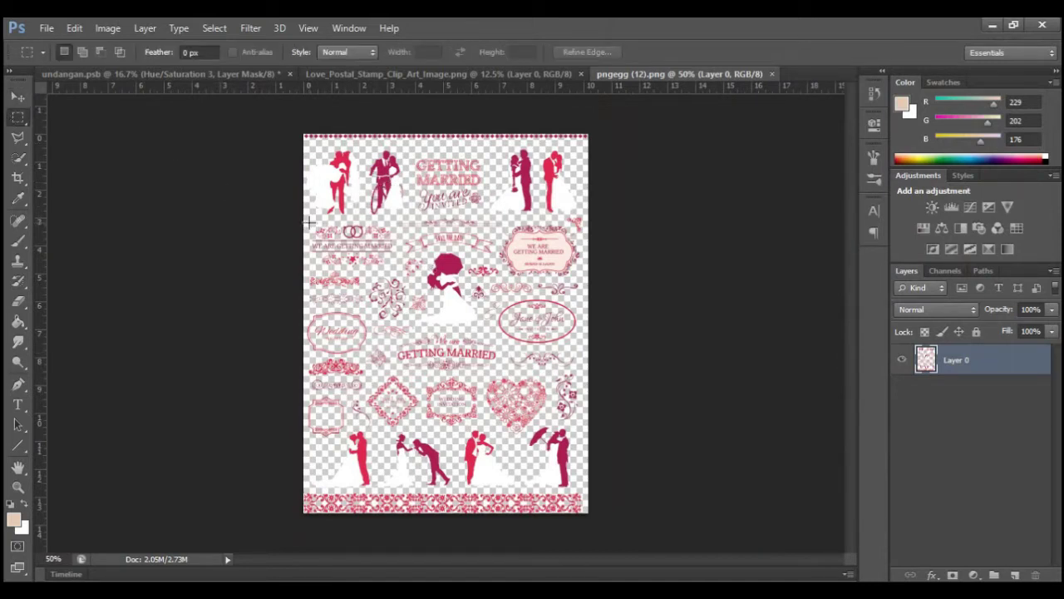
{"action": "left_click_drag", "start_coordinate": [304, 218], "coordinate": [398, 270]}
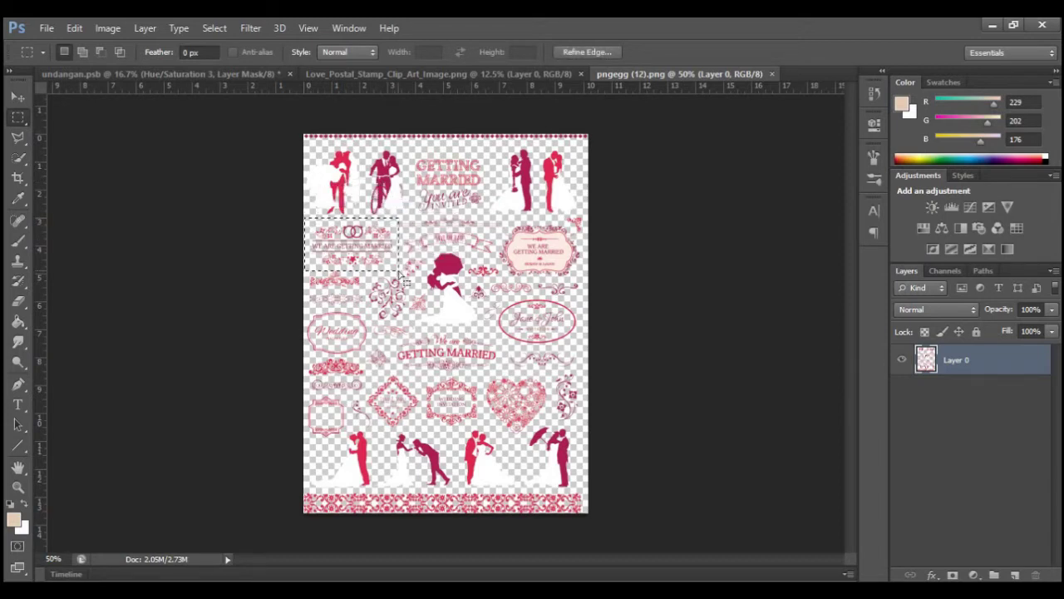
{"action": "left_click", "coordinate": [19, 98]}
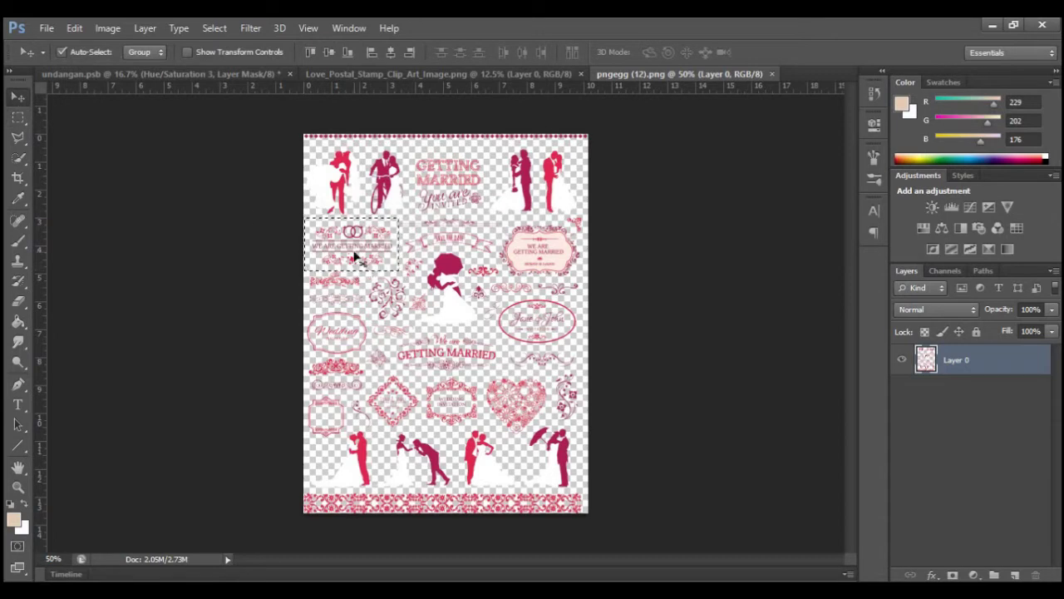
{"action": "left_click_drag", "start_coordinate": [351, 252], "coordinate": [238, 220]}
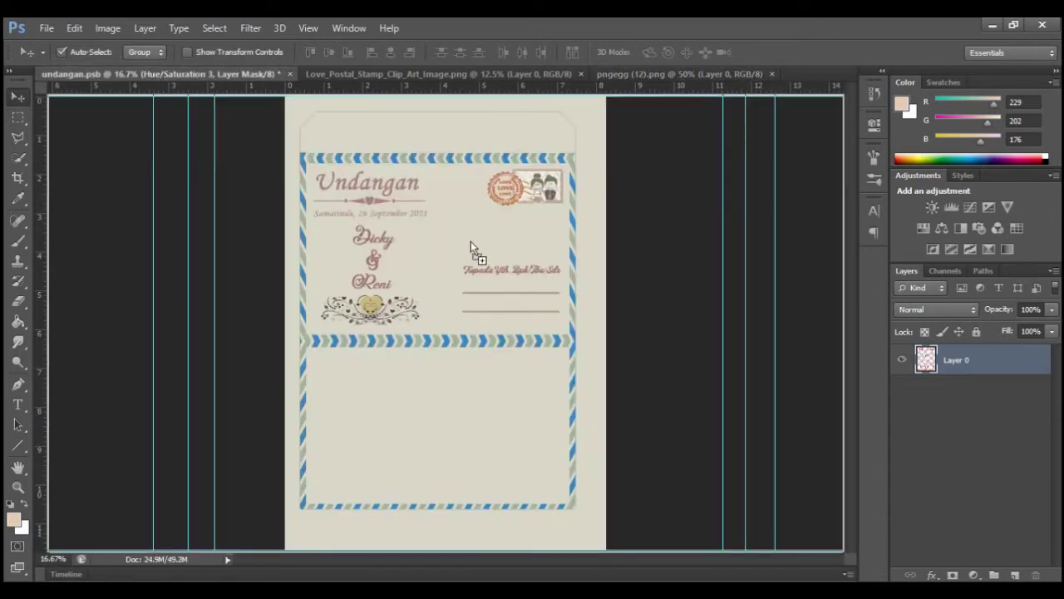
{"action": "left_click_drag", "start_coordinate": [470, 241], "coordinate": [585, 261]}
{"action": "key", "text": "ctrl+t"}
{"action": "left_click", "coordinate": [783, 51]}
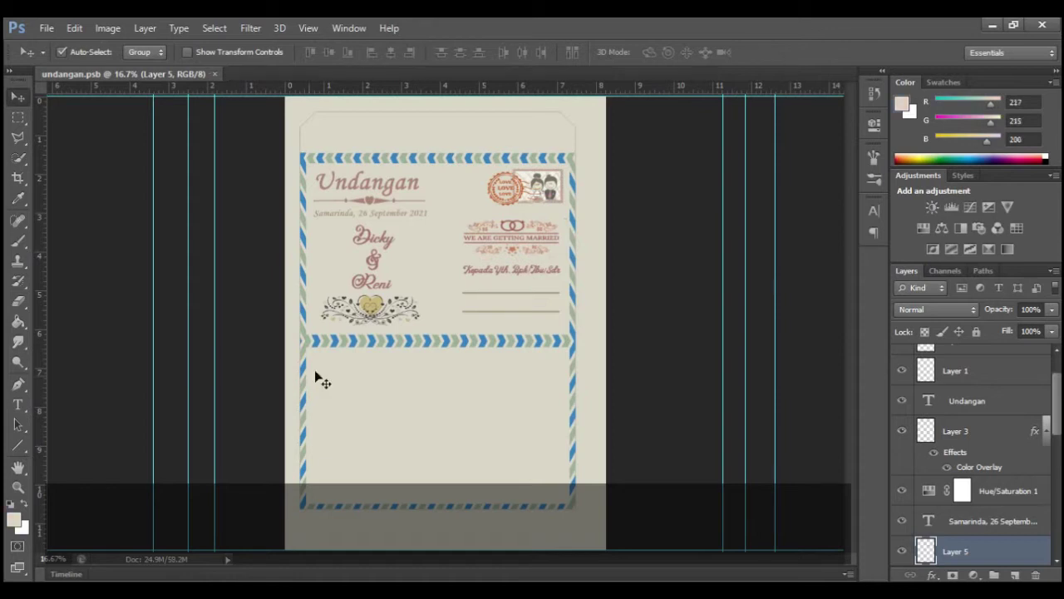
{"action": "left_click", "coordinate": [18, 488]}
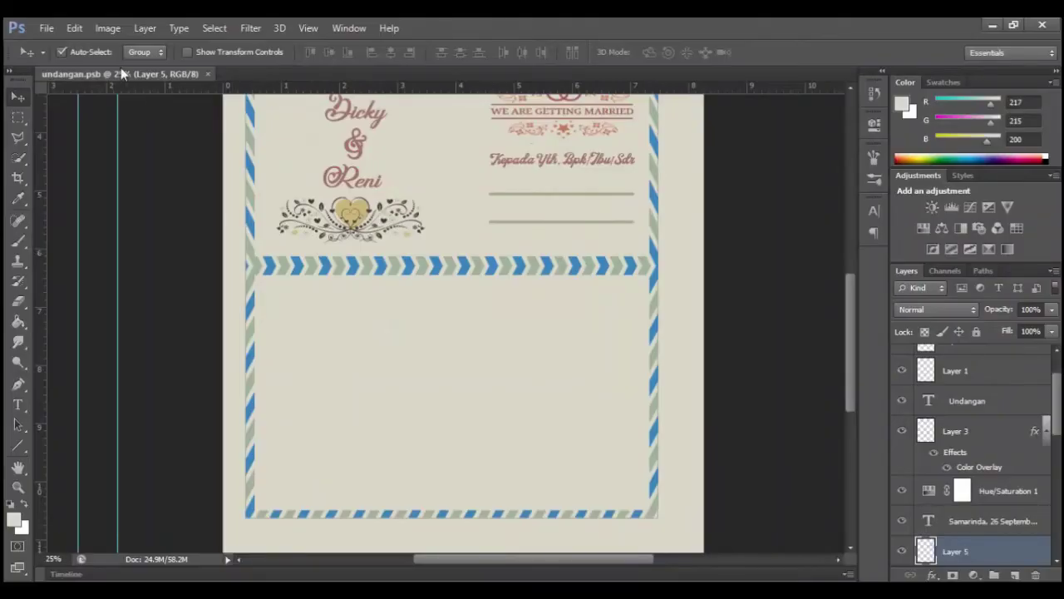
Rotate the whole image 180° and zoom in on the top of the page.
{"action": "left_click", "coordinate": [109, 31]}
{"action": "mouse_move", "coordinate": [136, 170]}
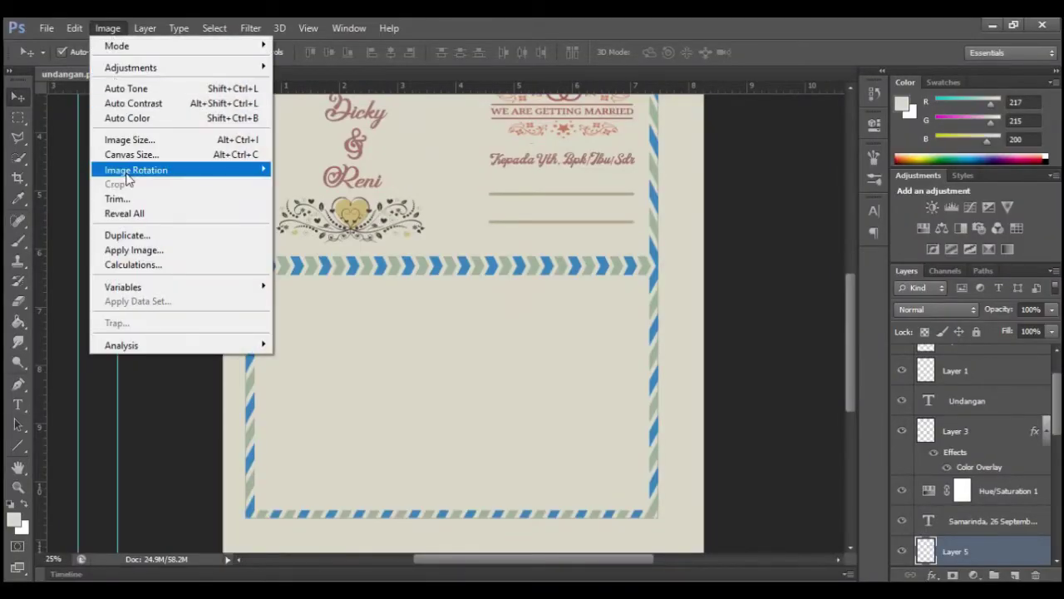
{"action": "left_click", "coordinate": [286, 169]}
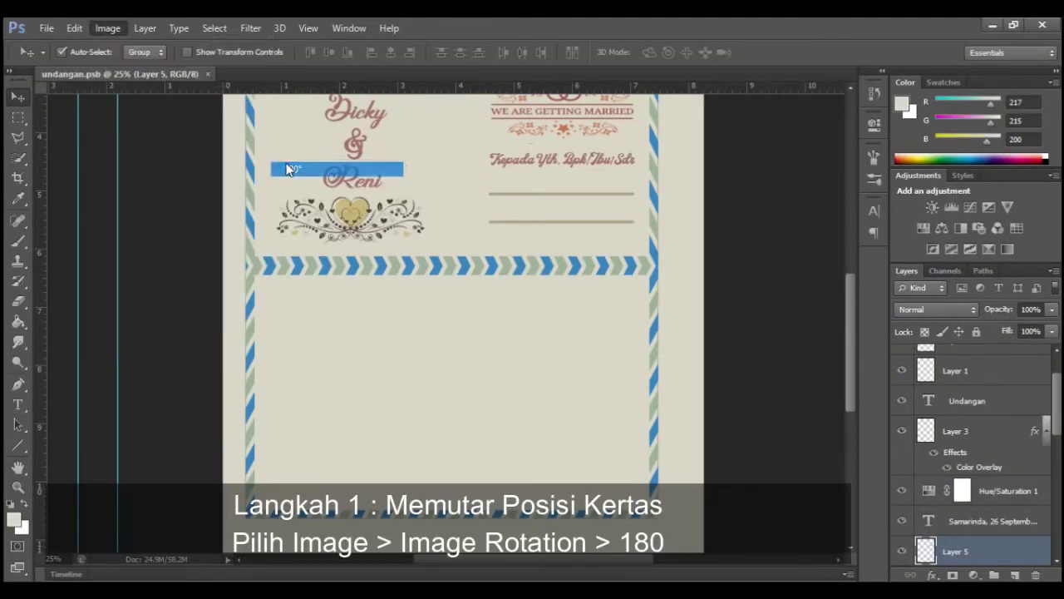
{"action": "scroll", "coordinate": [119, 428], "scroll_direction": "up", "scroll_amount": 5}
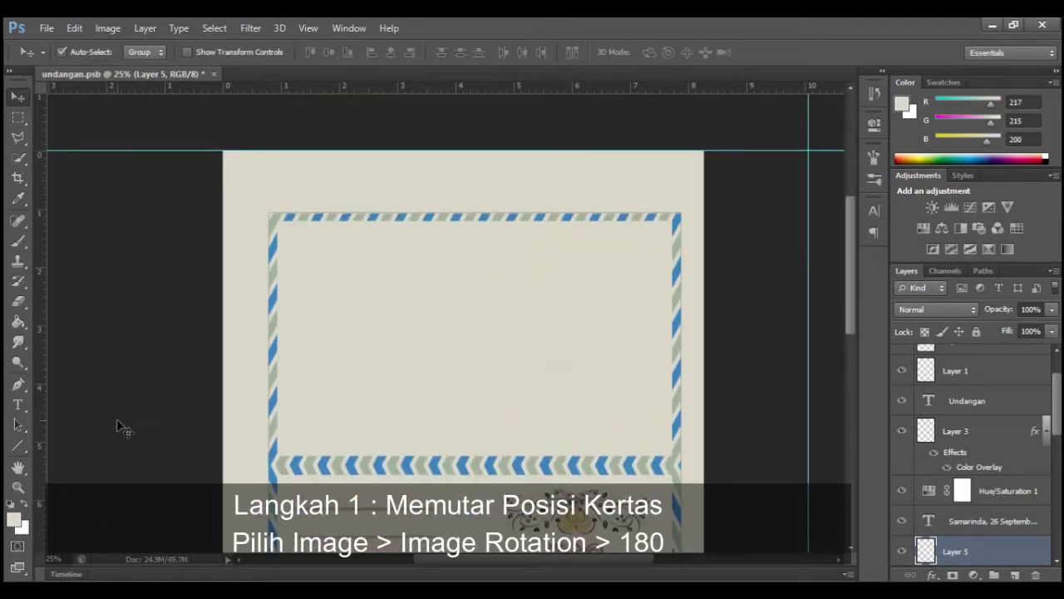
{"action": "left_click", "coordinate": [22, 488]}
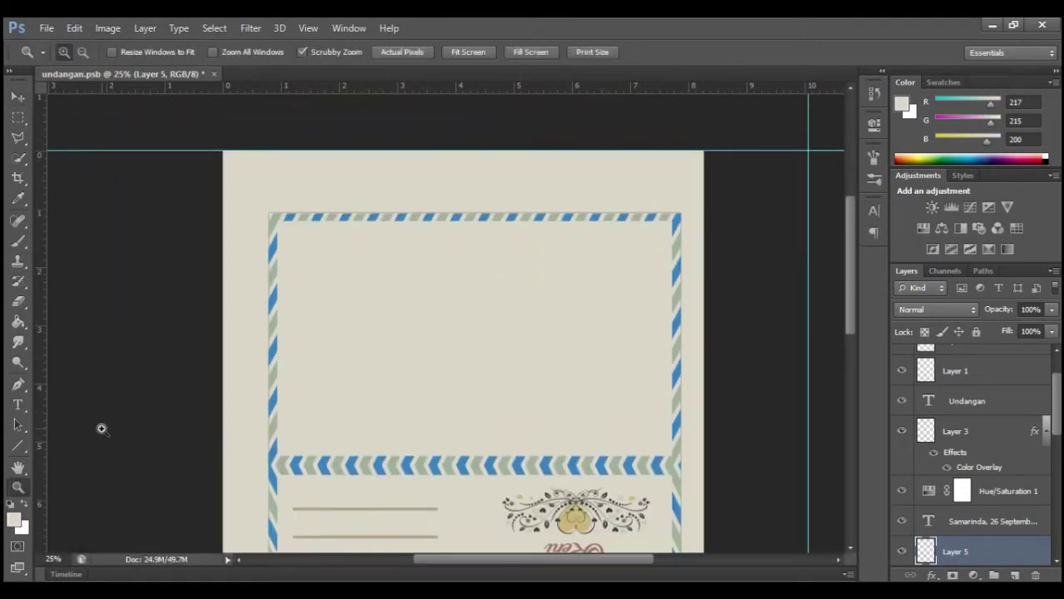
{"action": "left_click", "coordinate": [374, 384]}
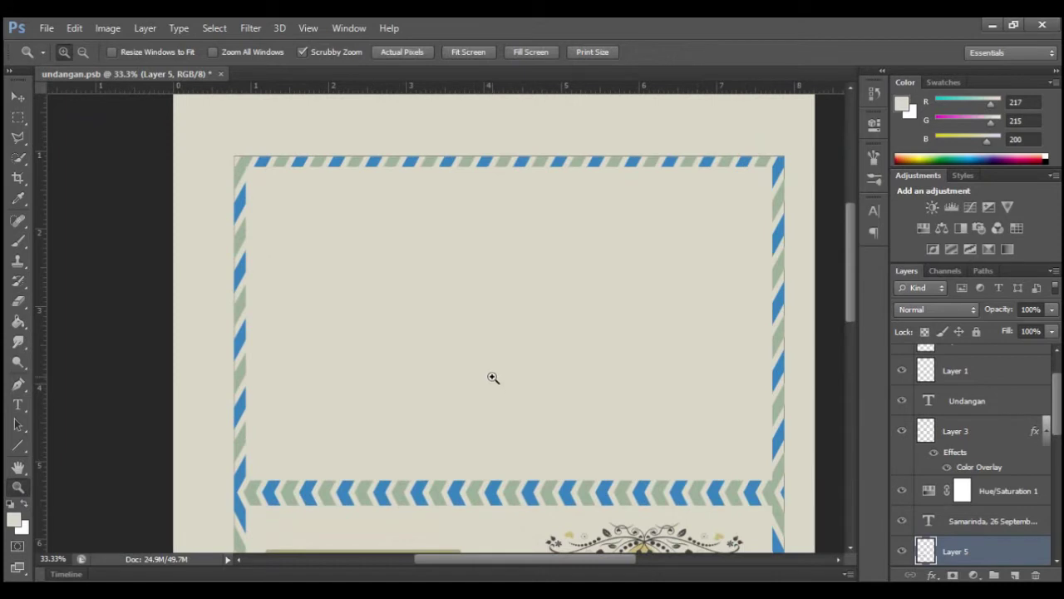
Show the grid over the canvas.
{"action": "left_click", "coordinate": [25, 99]}
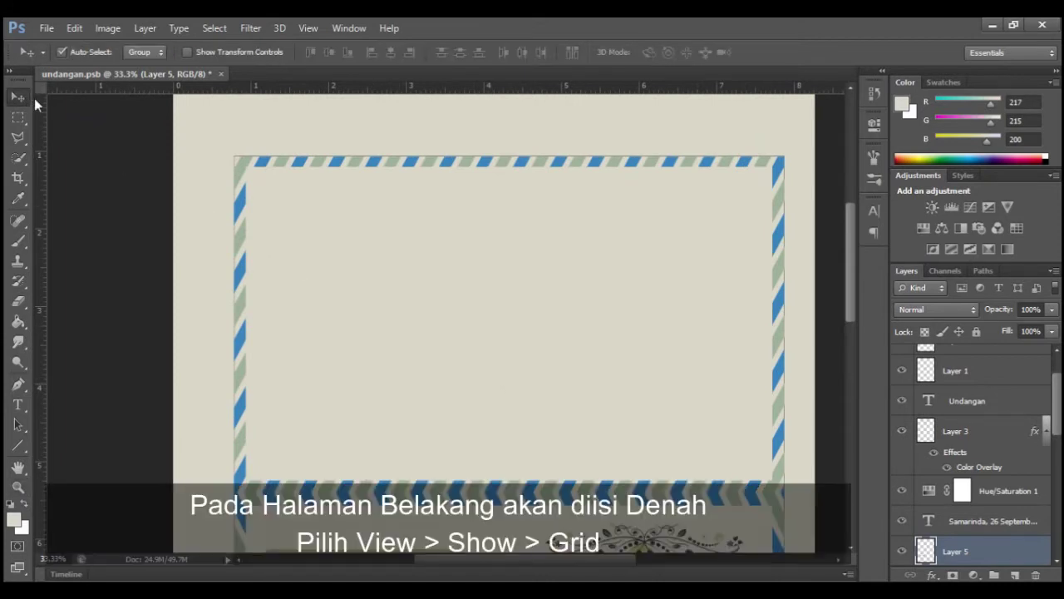
{"action": "left_click", "coordinate": [309, 29]}
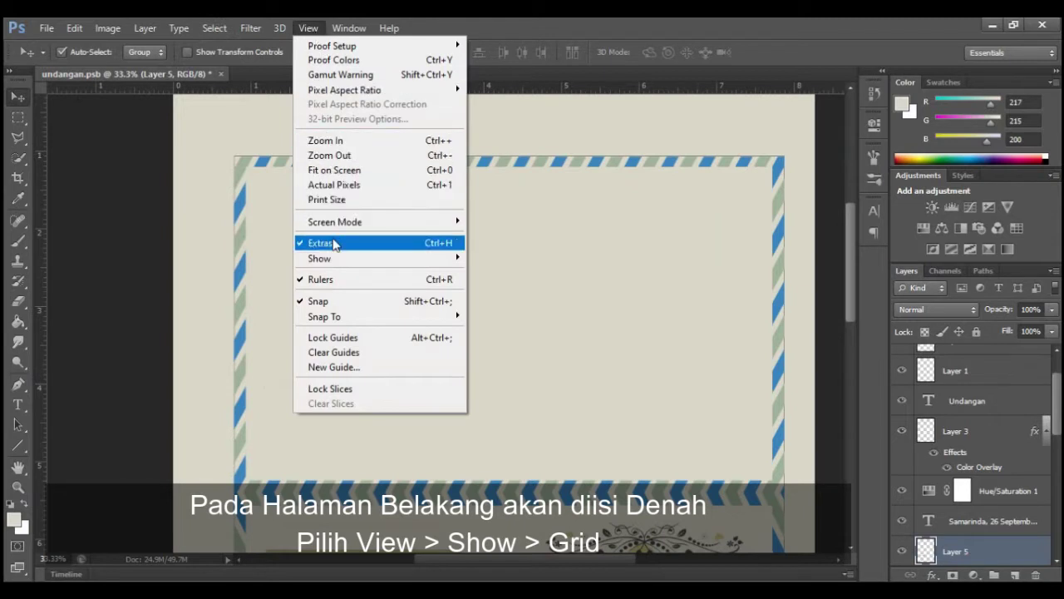
{"action": "mouse_move", "coordinate": [377, 257]}
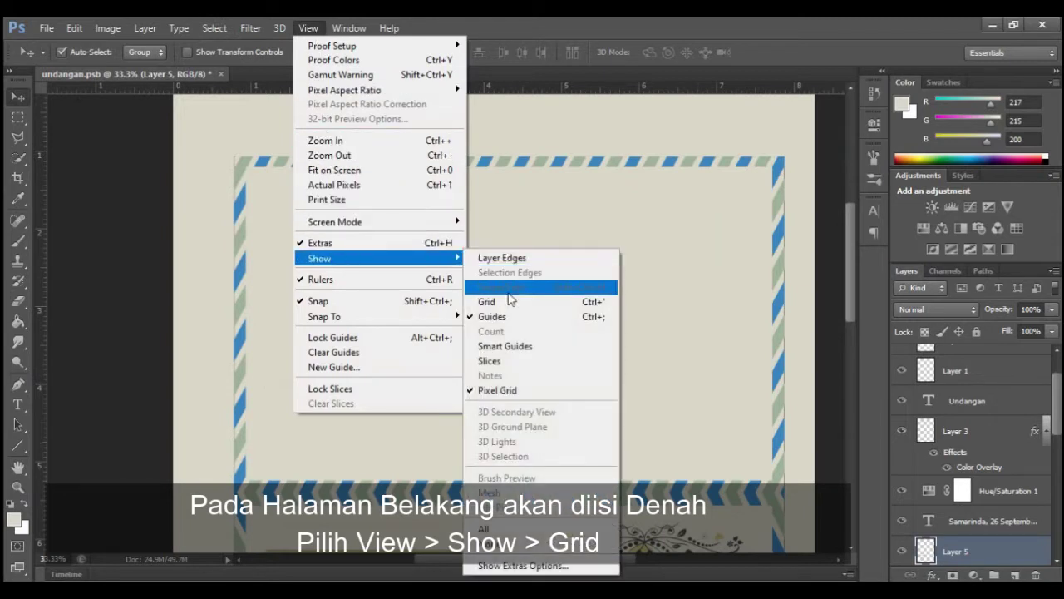
{"action": "left_click", "coordinate": [507, 301]}
On a new Layer 6, marquee a long thin strip across the upper page and fill it.
{"action": "left_click_drag", "start_coordinate": [1056, 409], "coordinate": [1056, 532]}
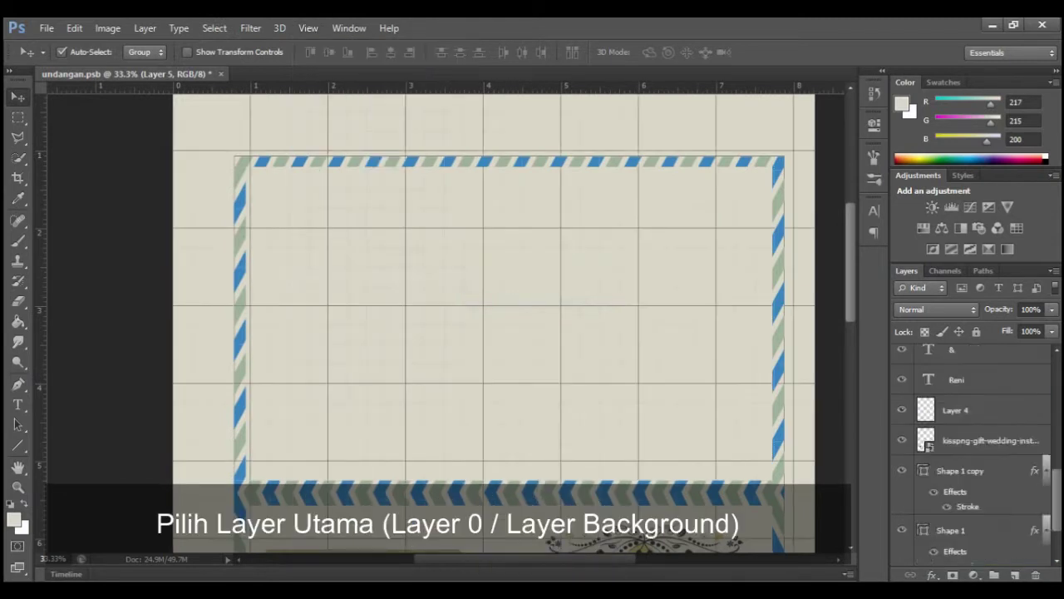
{"action": "left_click", "coordinate": [997, 558]}
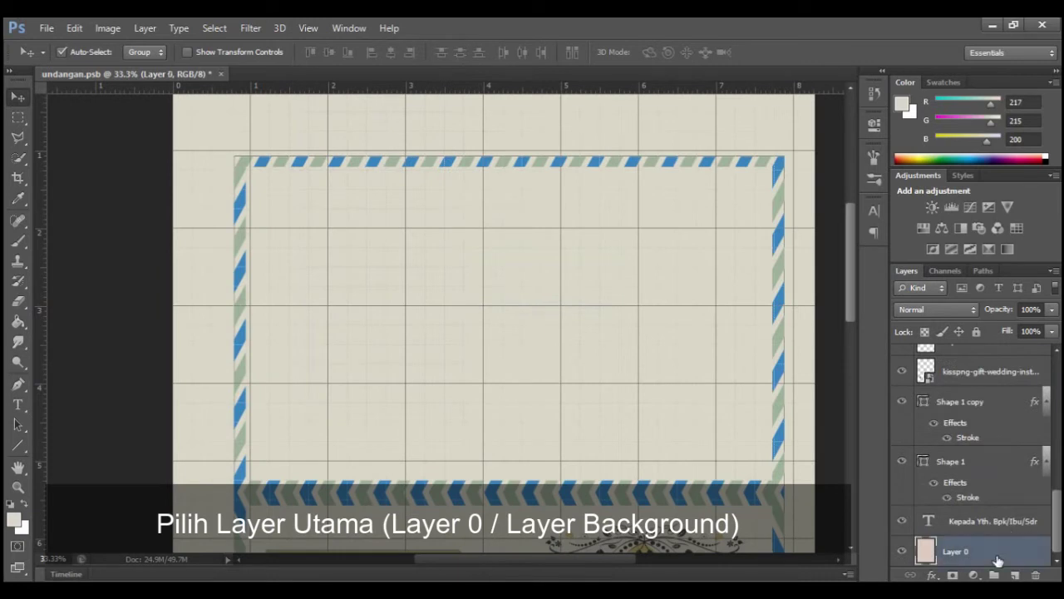
{"action": "left_click", "coordinate": [16, 122]}
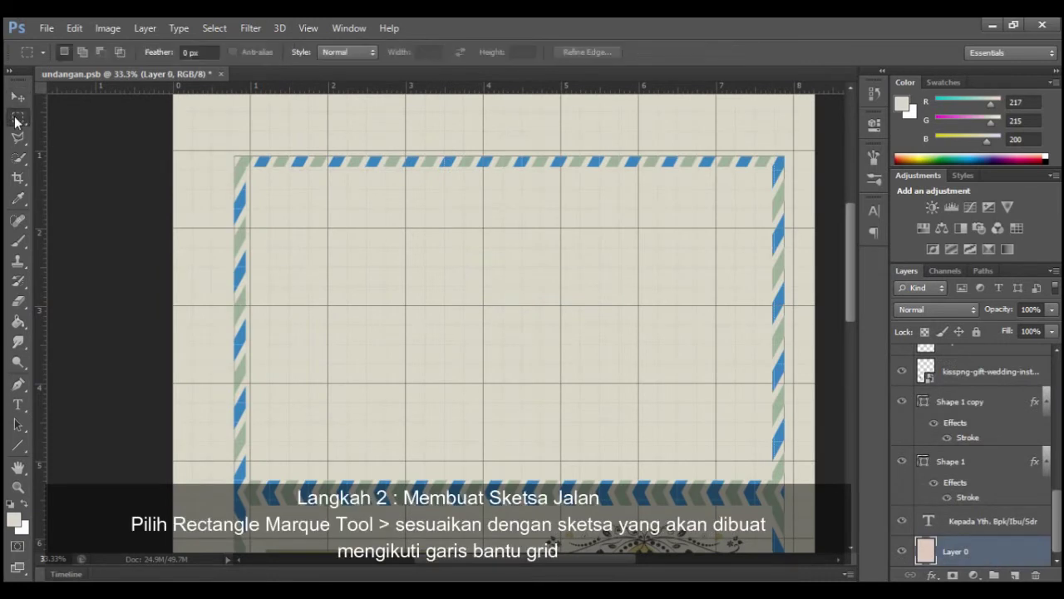
{"action": "left_click_drag", "start_coordinate": [290, 268], "coordinate": [716, 286]}
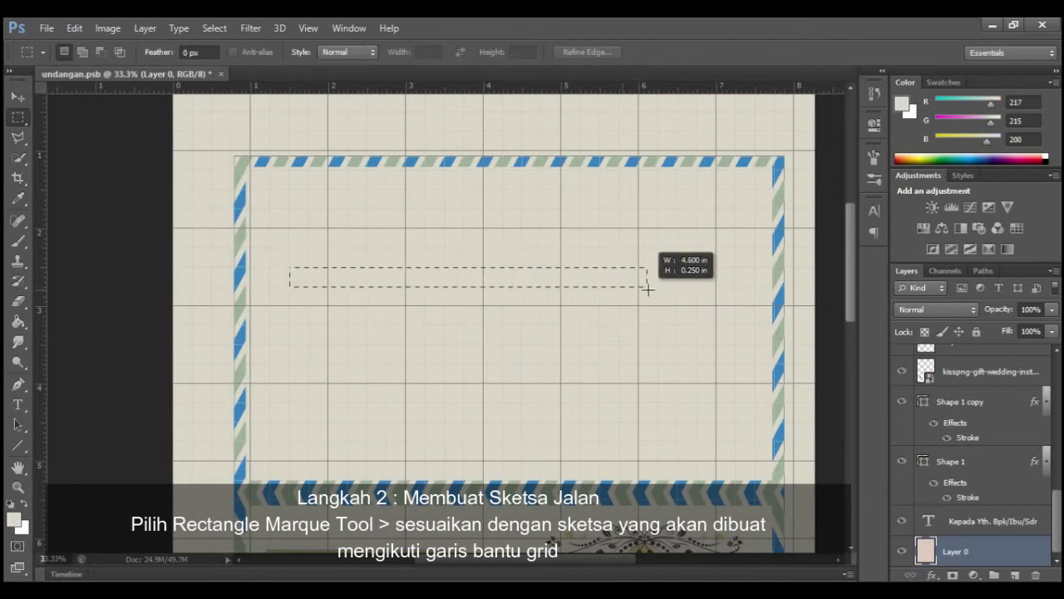
{"action": "left_click", "coordinate": [1014, 576]}
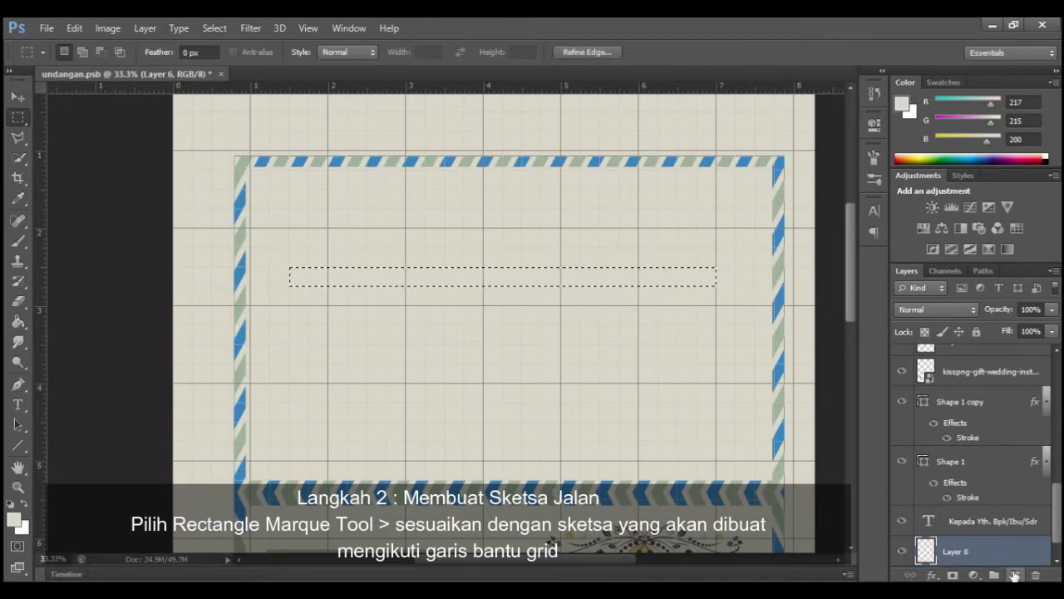
{"action": "left_click", "coordinate": [15, 519]}
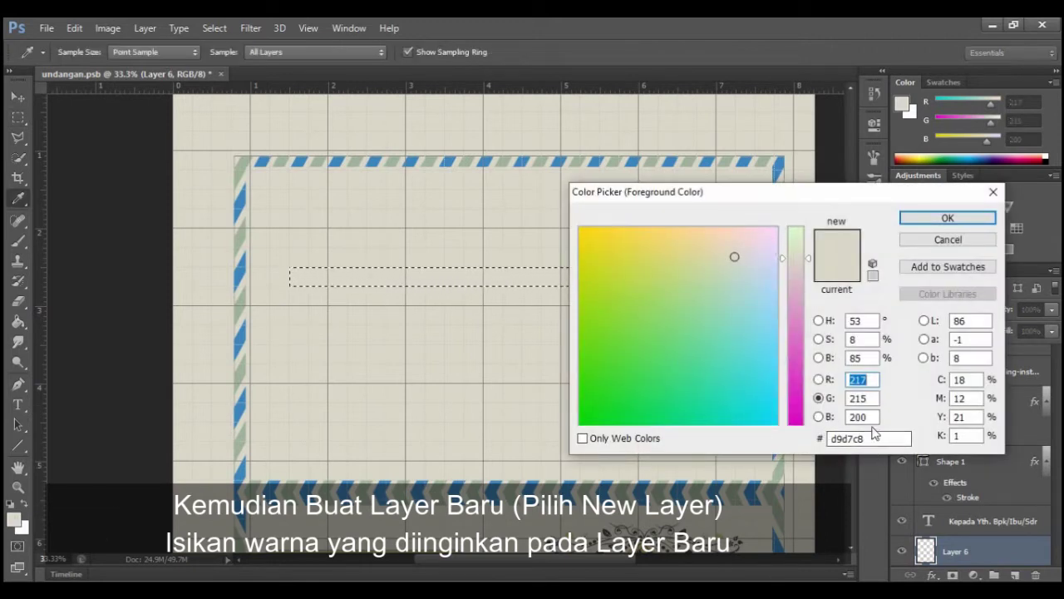
{"action": "left_click", "coordinate": [938, 218]}
{"action": "left_click", "coordinate": [18, 322]}
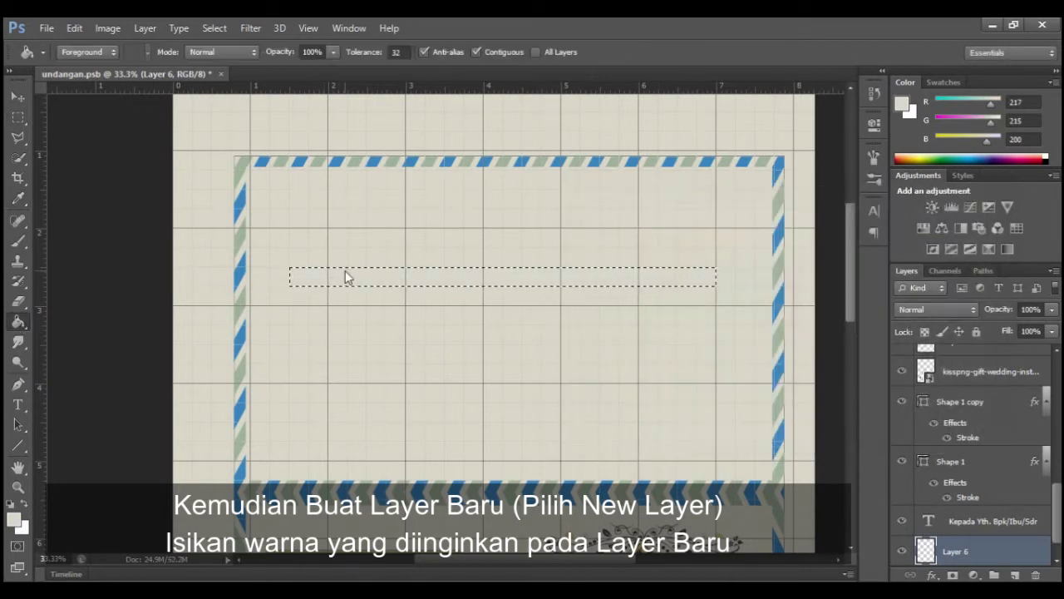
{"action": "left_click", "coordinate": [18, 118]}
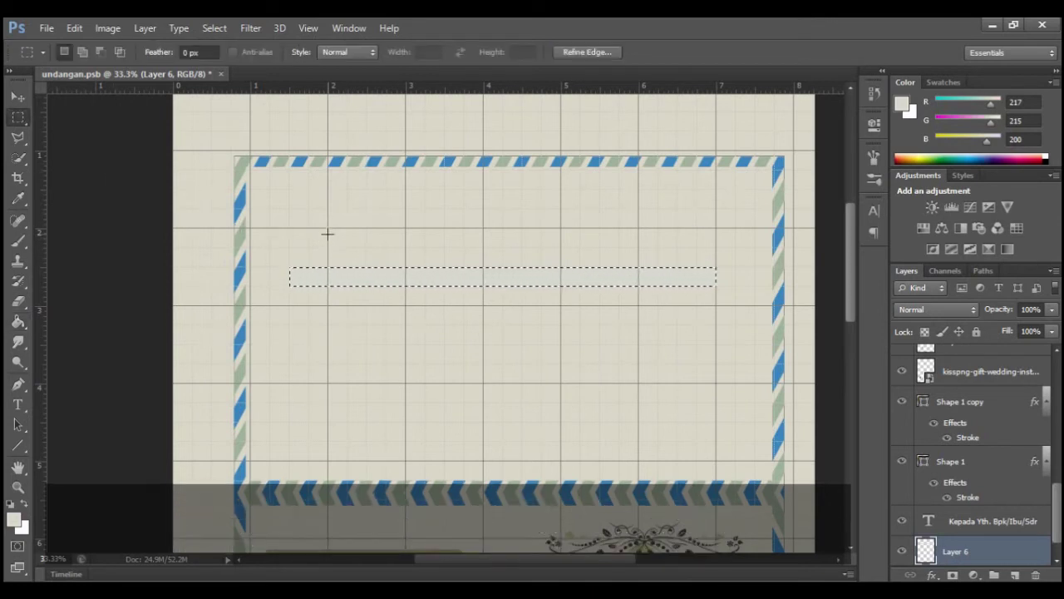
Fill light grey road strips: a left vertical, a long lower horizontal and a middle horizontal.
{"action": "left_click_drag", "start_coordinate": [329, 228], "coordinate": [350, 441]}
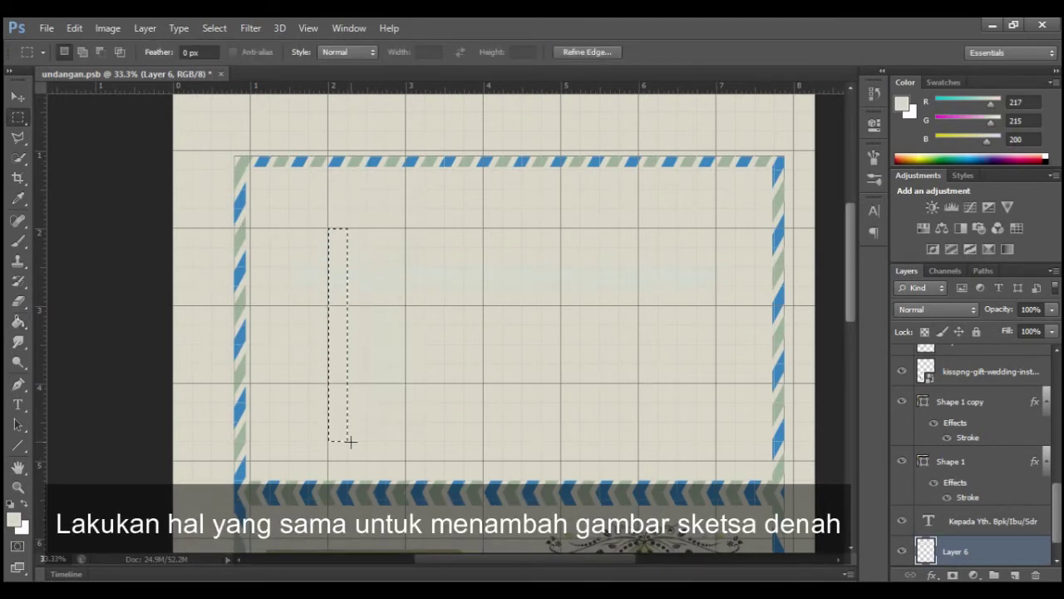
{"action": "left_click", "coordinate": [16, 324]}
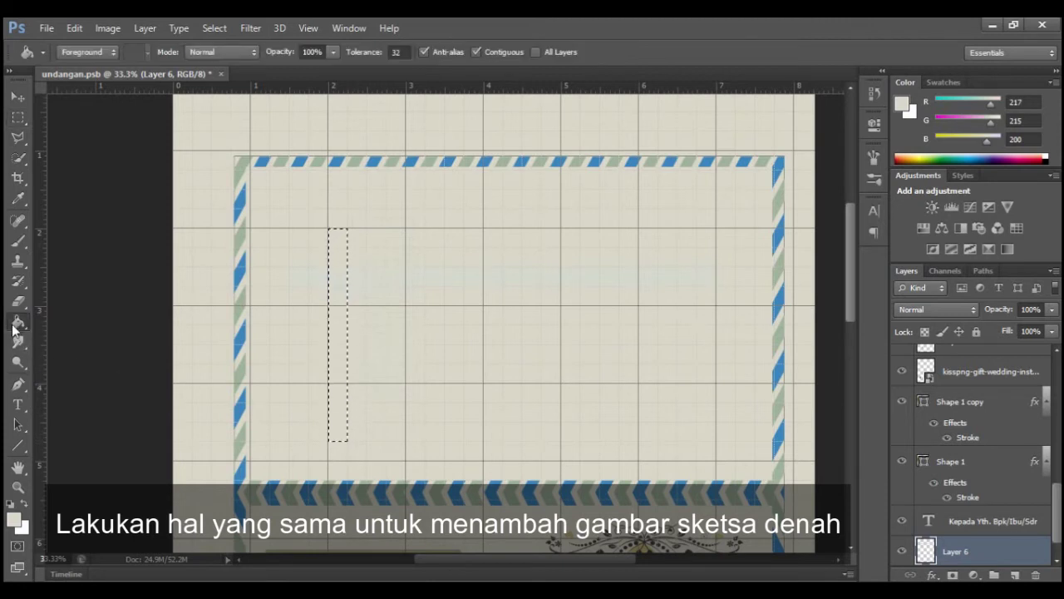
{"action": "left_click", "coordinate": [332, 311]}
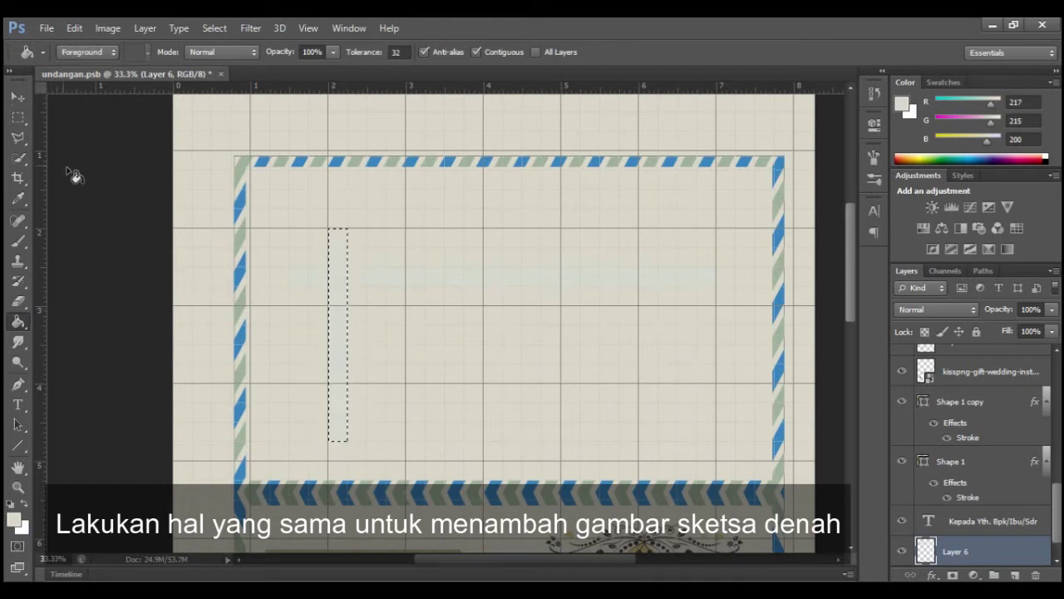
{"action": "left_click", "coordinate": [18, 121]}
{"action": "left_click_drag", "start_coordinate": [290, 405], "coordinate": [716, 421]}
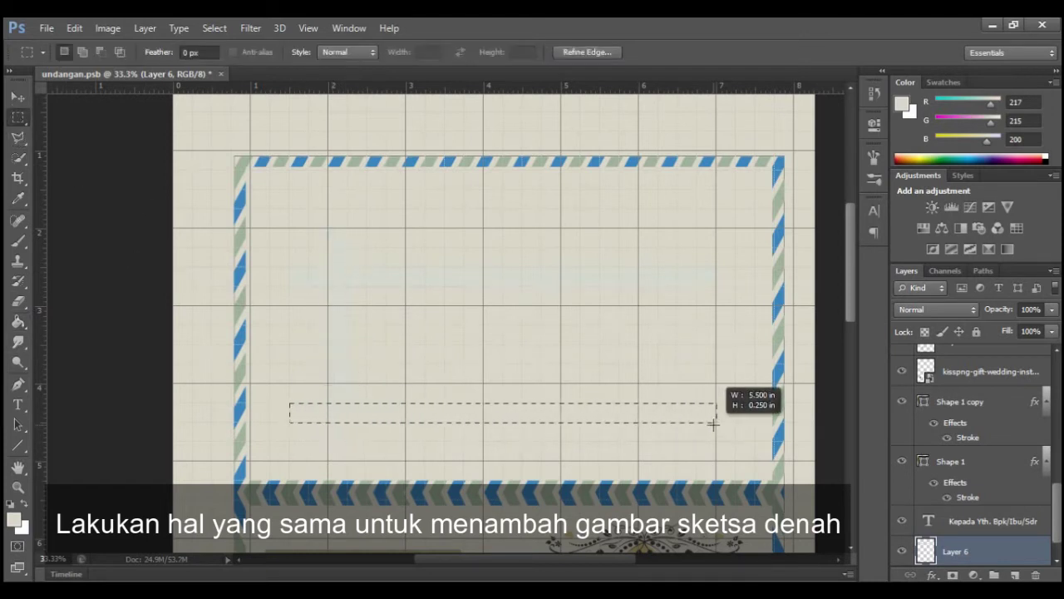
{"action": "left_click", "coordinate": [17, 326]}
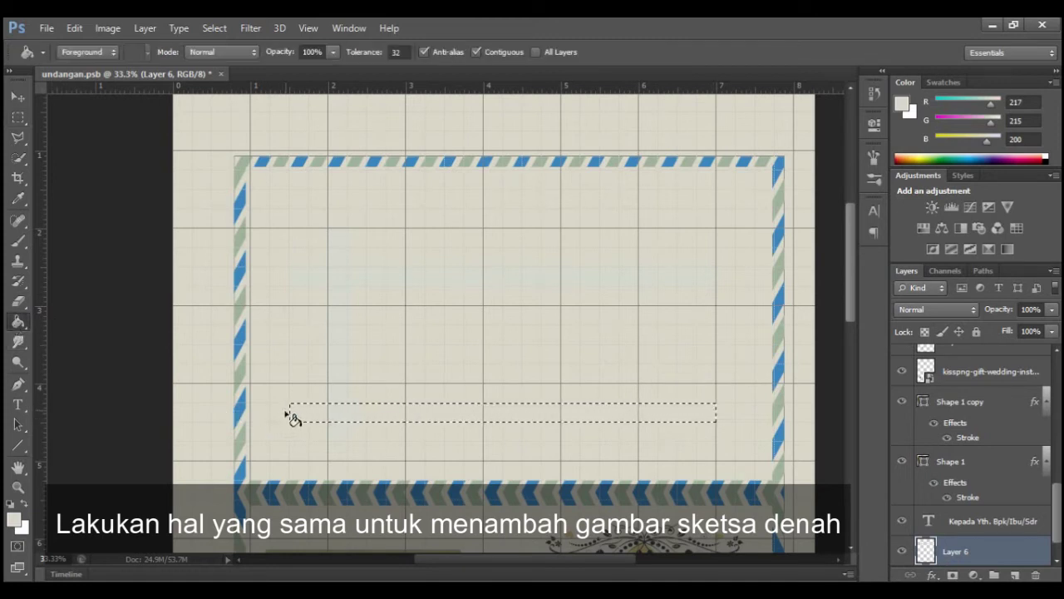
{"action": "key", "text": "m"}
{"action": "left_click_drag", "start_coordinate": [289, 325], "coordinate": [483, 343]}
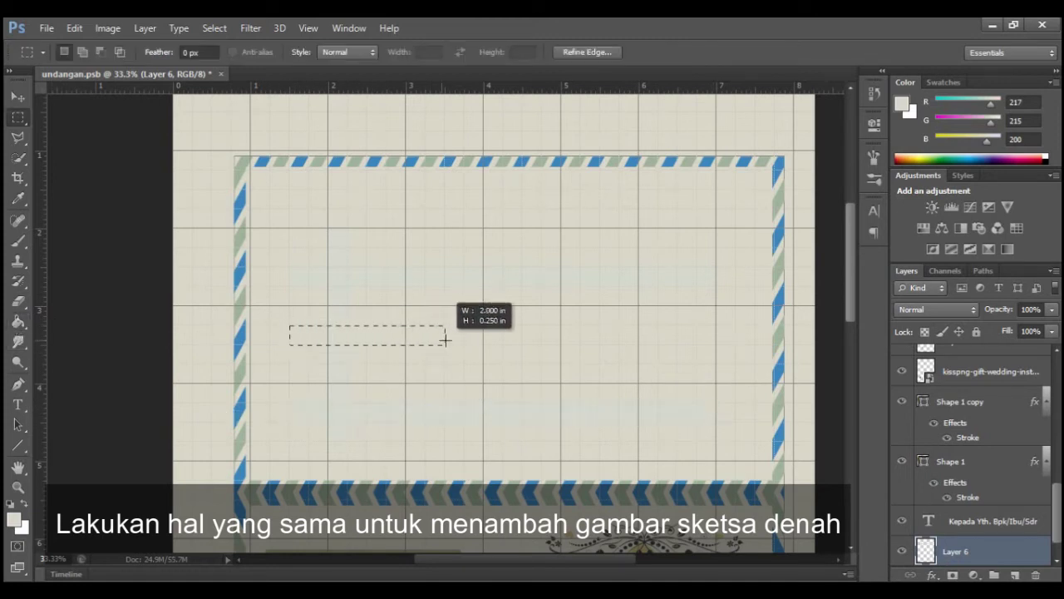
{"action": "key", "text": "g"}
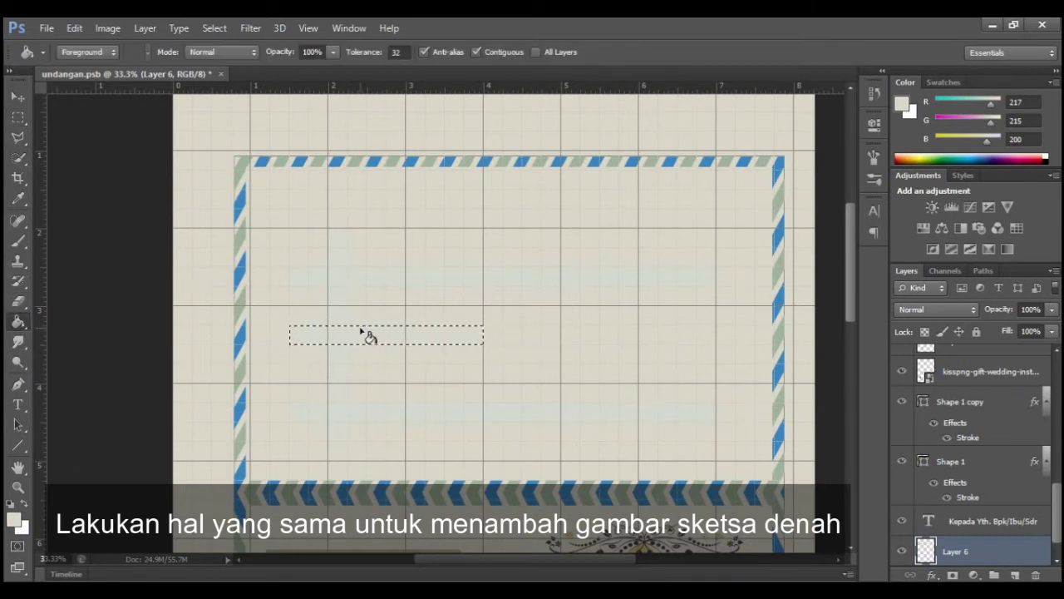
Add a central vertical, a right horizontal and a short right vertical strip, then deselect.
{"action": "key", "text": "m"}
{"action": "left_click_drag", "start_coordinate": [464, 441], "coordinate": [482, 325]}
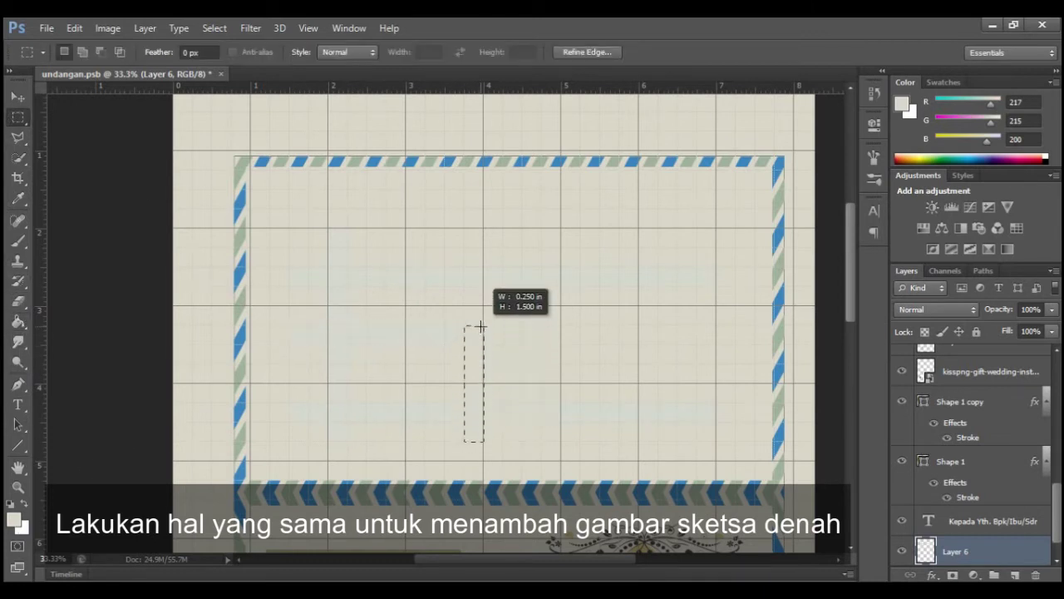
{"action": "key", "text": "g"}
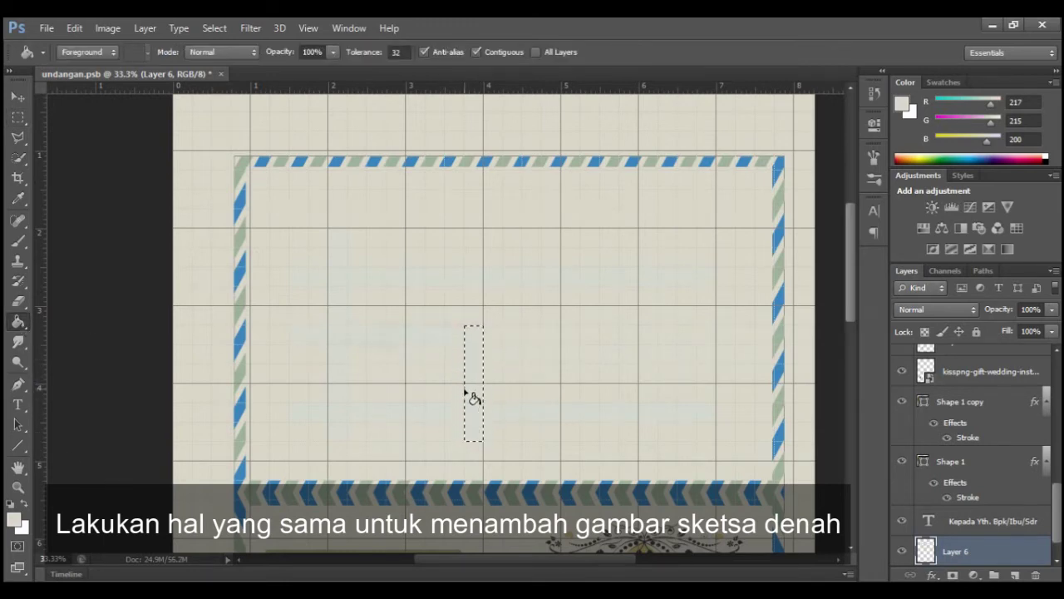
{"action": "key", "text": "m"}
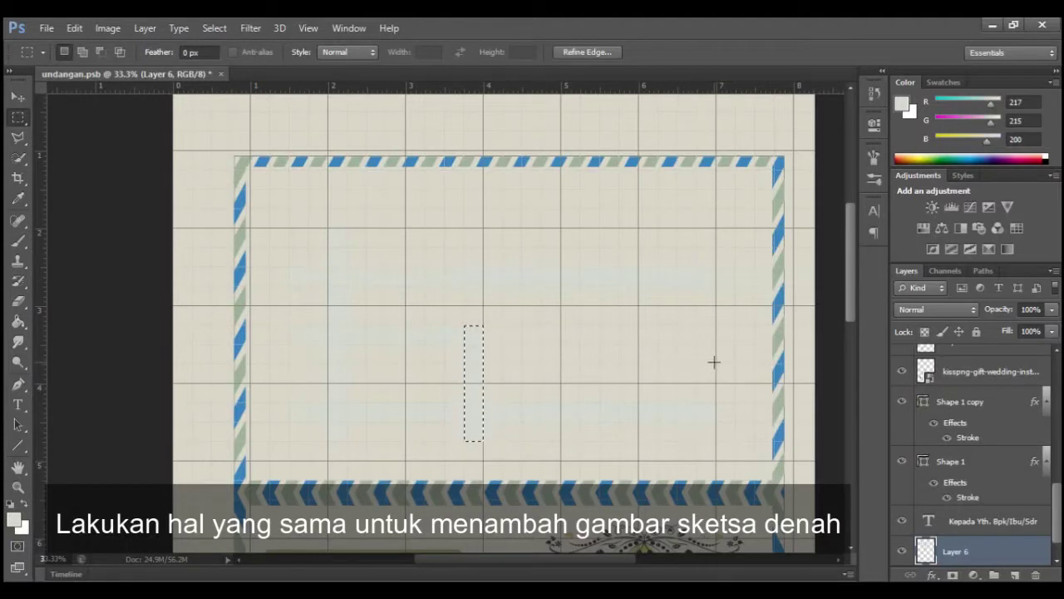
{"action": "left_click_drag", "start_coordinate": [716, 363], "coordinate": [464, 384]}
{"action": "key", "text": "g"}
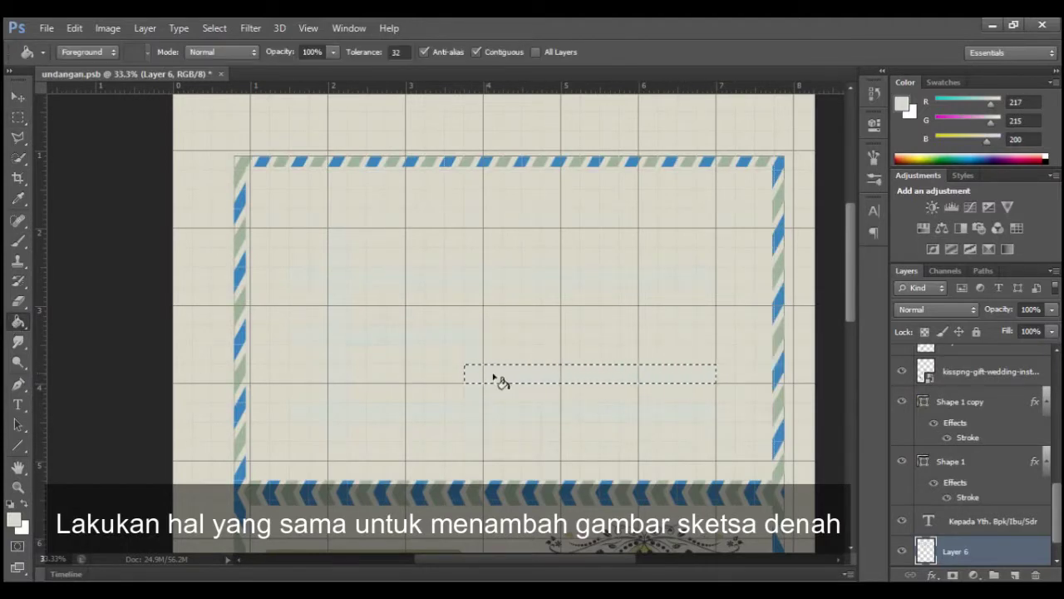
{"action": "key", "text": "m"}
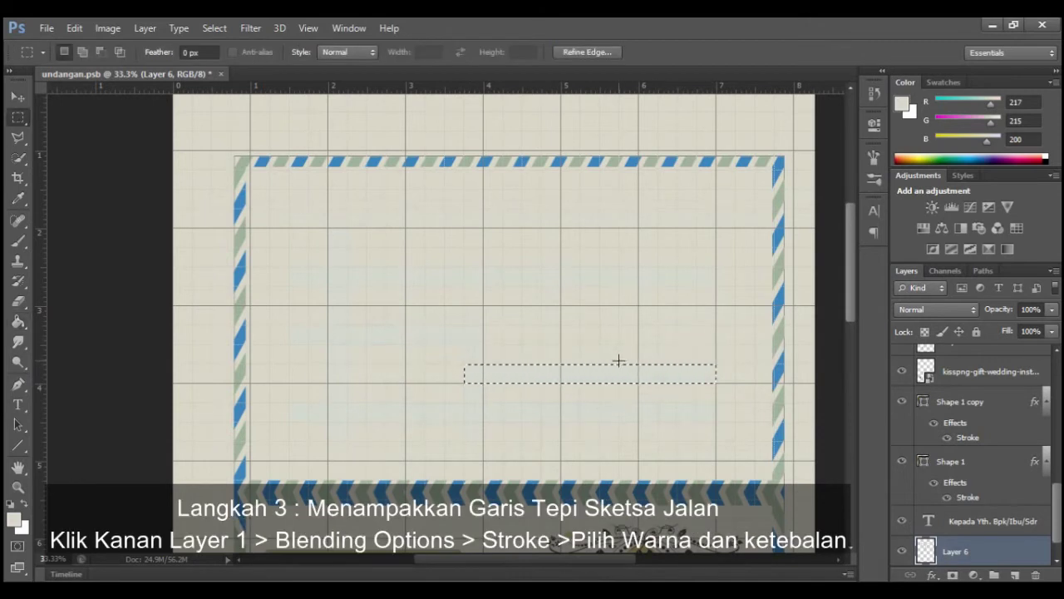
{"action": "left_click_drag", "start_coordinate": [620, 364], "coordinate": [638, 287]}
{"action": "key", "text": "g"}
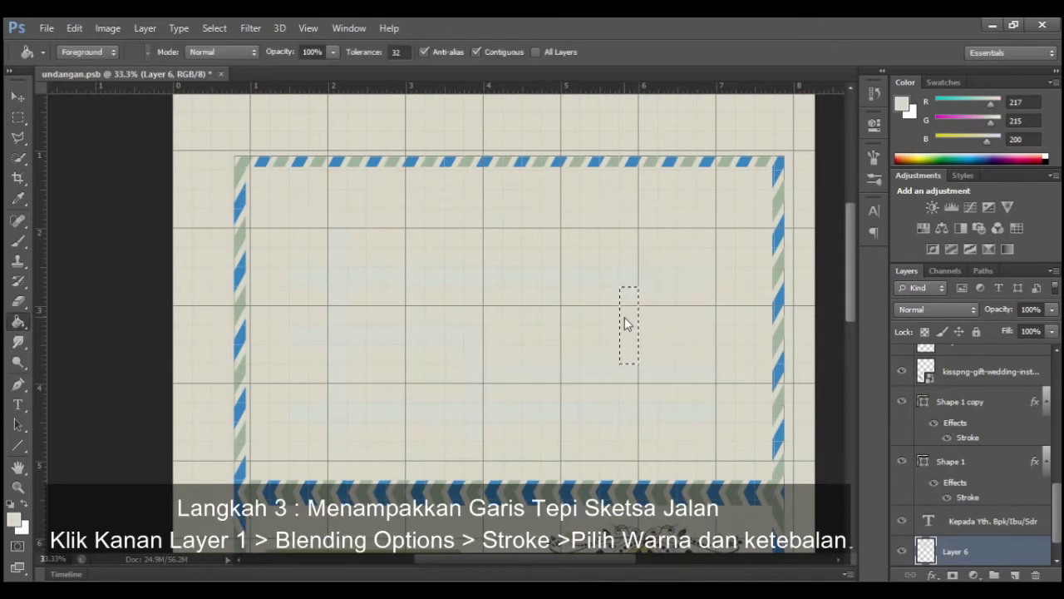
{"action": "left_click", "coordinate": [215, 28]}
{"action": "left_click", "coordinate": [231, 60]}
Give Layer 6's road sketch a 5 px stroke in the pinkish-brown sampled from the invitation text.
{"action": "right_click", "coordinate": [991, 552]}
{"action": "left_click", "coordinate": [798, 73]}
{"action": "left_click", "coordinate": [610, 176]}
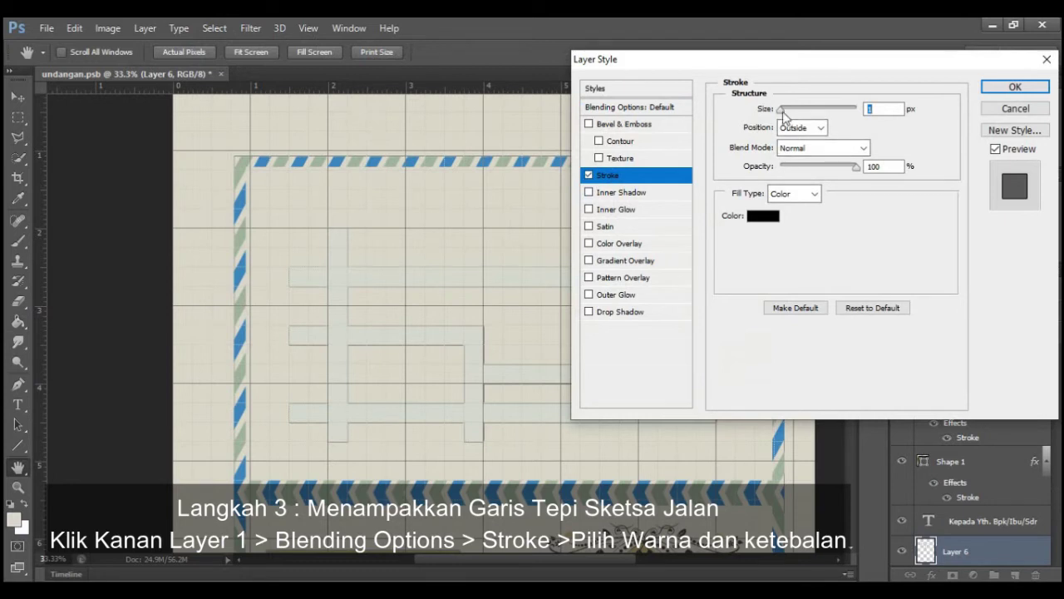
{"action": "mouse_move", "coordinate": [780, 109]}
{"action": "left_mouse_down"}
{"action": "mouse_move", "coordinate": [793, 112]}
{"action": "mouse_move", "coordinate": [784, 114]}
{"action": "left_mouse_up"}
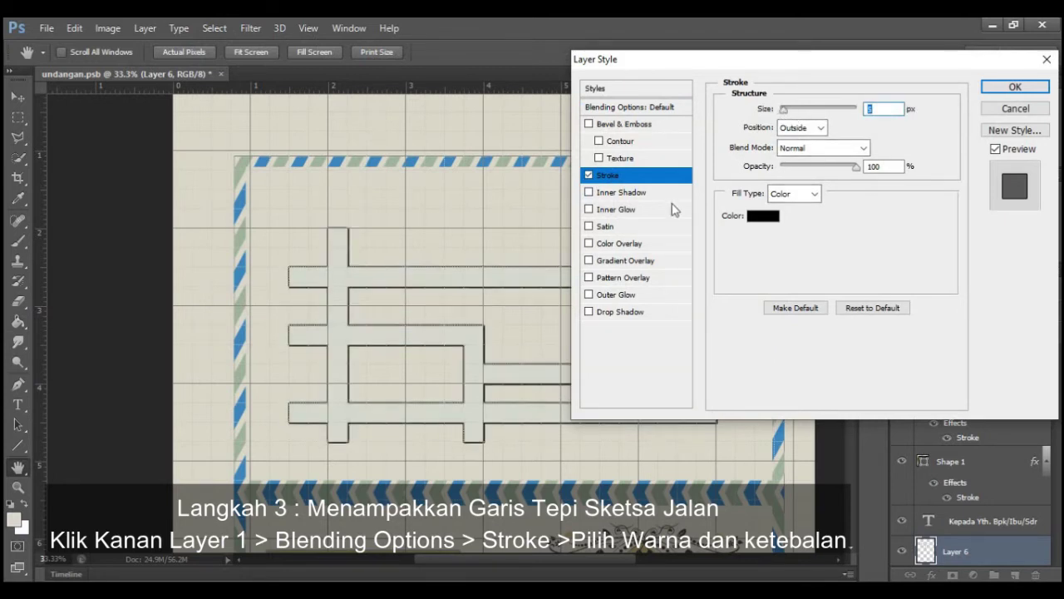
{"action": "left_click", "coordinate": [763, 216]}
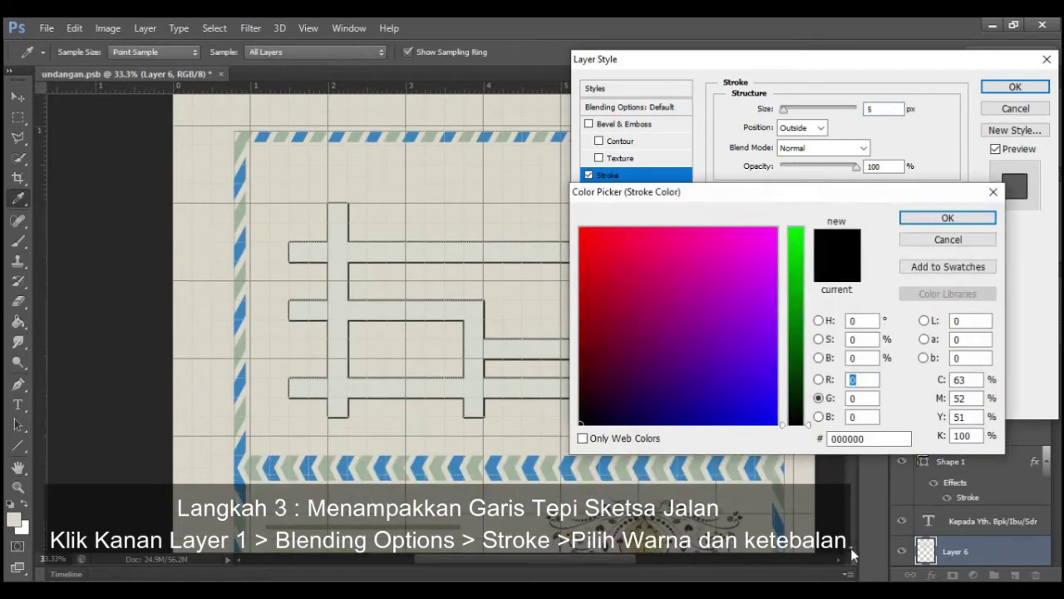
{"action": "scroll", "coordinate": [852, 555], "scroll_direction": "down", "scroll_amount": 3}
{"action": "scroll", "coordinate": [851, 555], "scroll_direction": "down", "scroll_amount": 2}
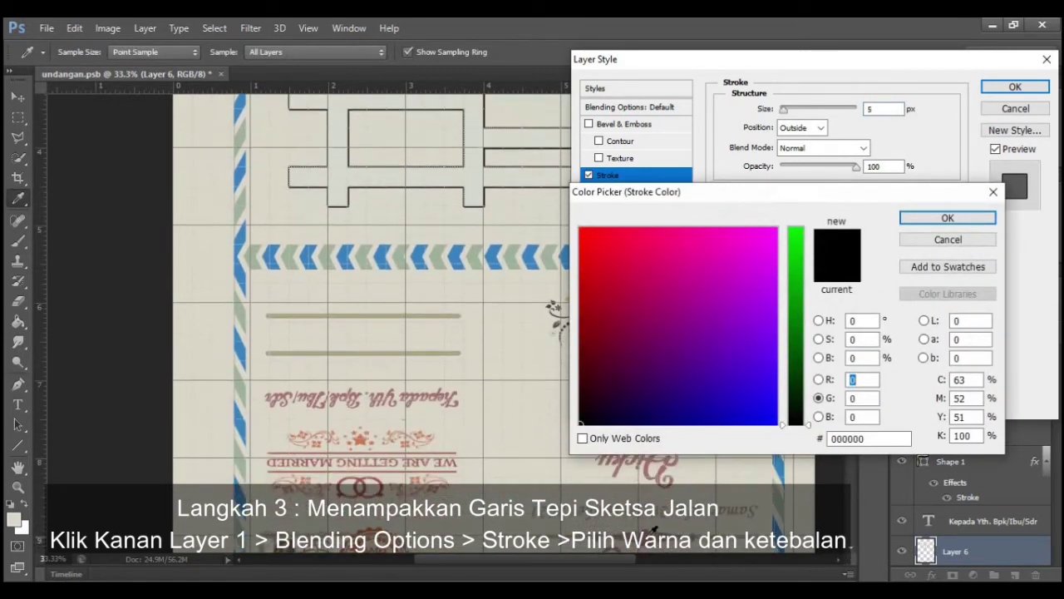
{"action": "left_click", "coordinate": [655, 529]}
{"action": "left_click", "coordinate": [925, 220]}
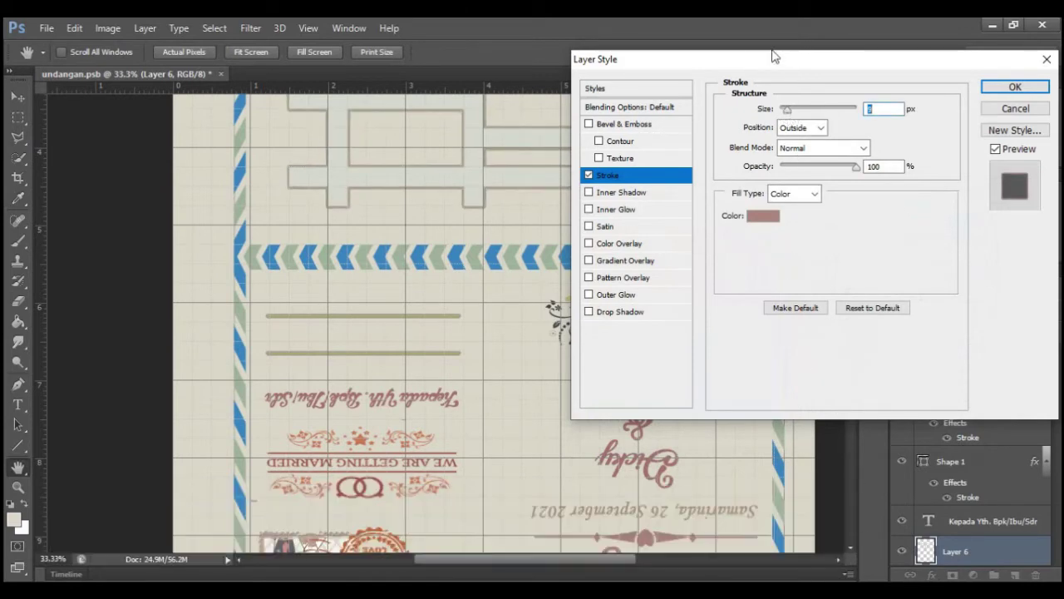
{"action": "left_click_drag", "start_coordinate": [778, 61], "coordinate": [427, 232]}
{"action": "left_click_drag", "start_coordinate": [850, 337], "coordinate": [846, 299]}
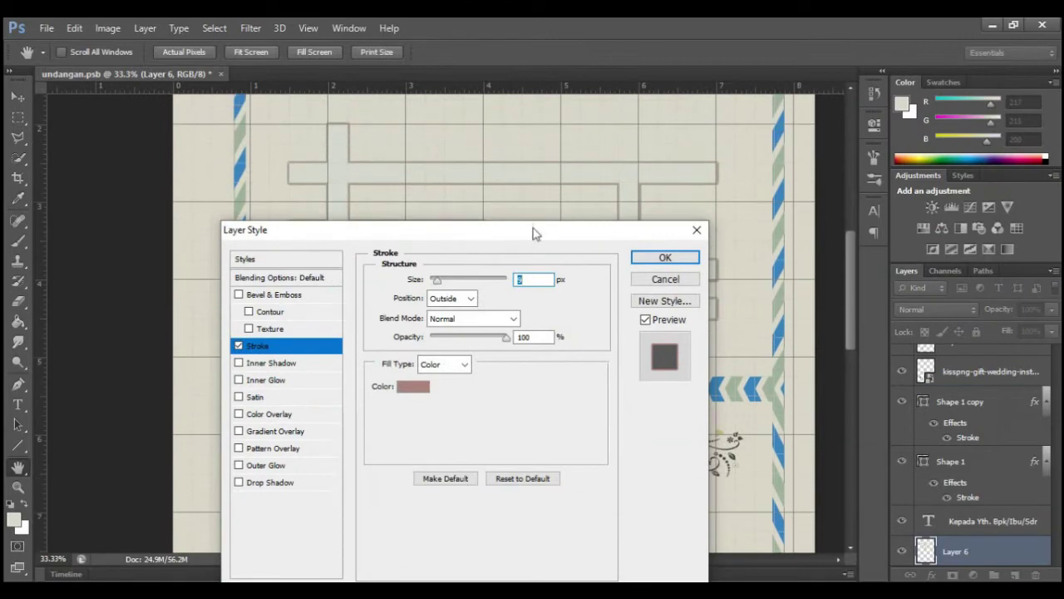
{"action": "mouse_move", "coordinate": [530, 234]}
{"action": "left_mouse_down"}
{"action": "mouse_move", "coordinate": [826, 141]}
{"action": "mouse_move", "coordinate": [893, 60]}
{"action": "left_mouse_up"}
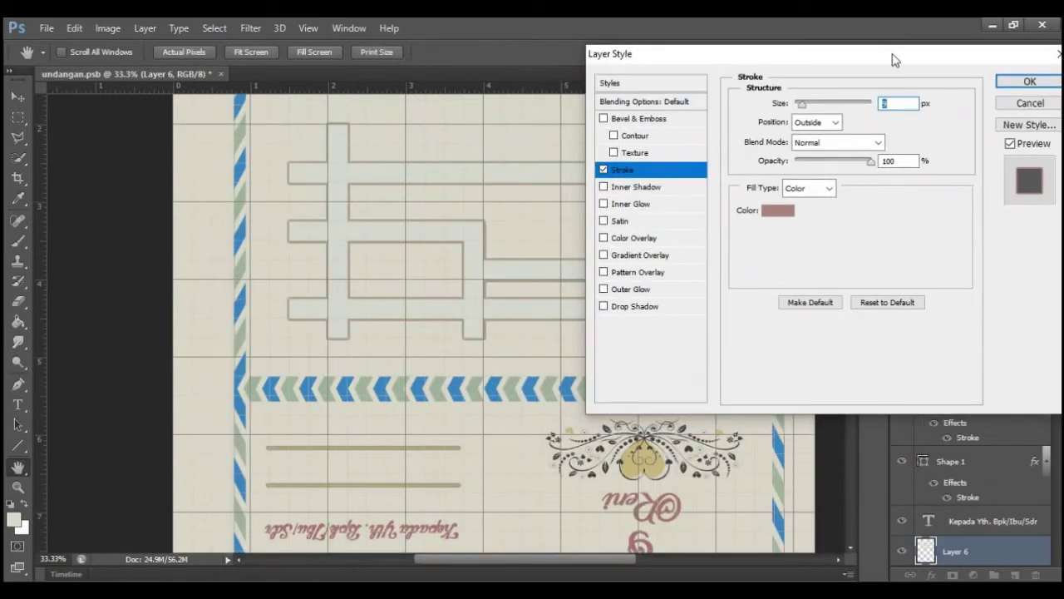
{"action": "left_click", "coordinate": [1026, 82]}
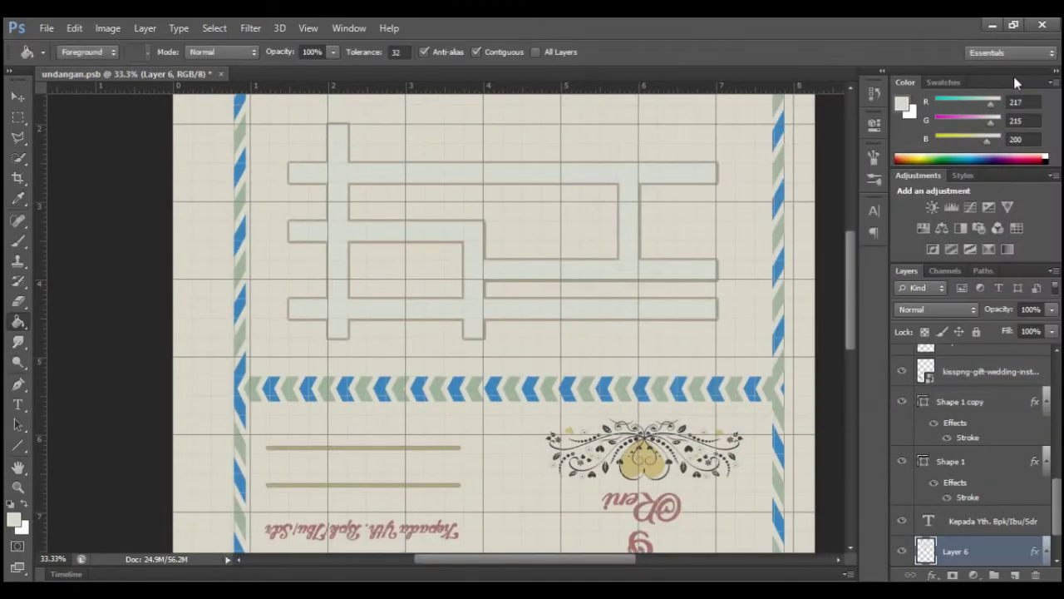
Hide the canvas grid.
{"action": "left_click", "coordinate": [307, 27]}
{"action": "mouse_move", "coordinate": [321, 258]}
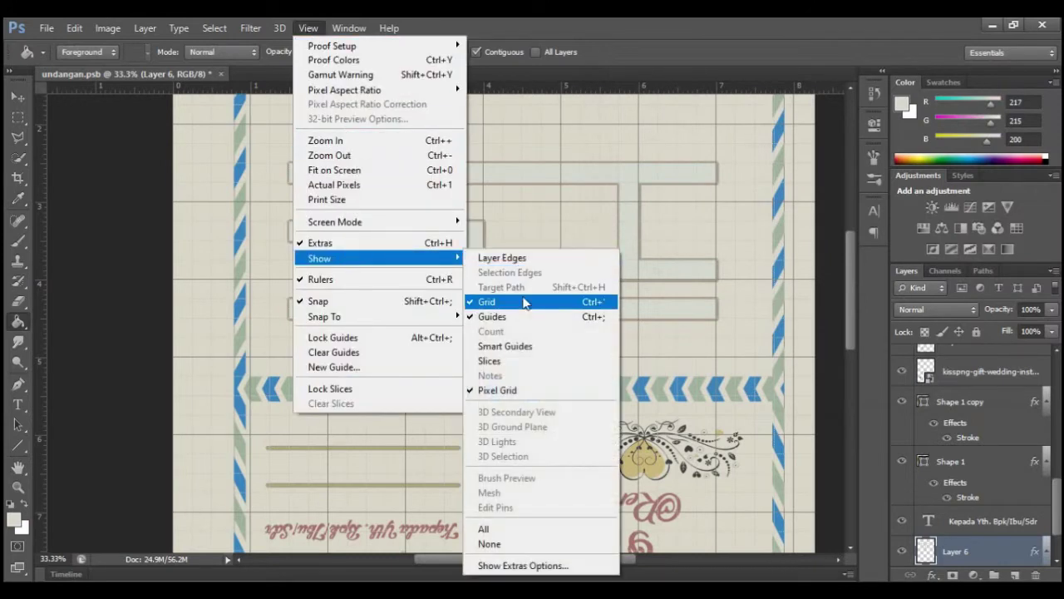
{"action": "left_click", "coordinate": [524, 302]}
{"action": "scroll", "coordinate": [529, 288], "scroll_direction": "up", "scroll_amount": 3}
Open the PngItem_110857 icon sheet and copy its office building icon above the top road's right end.
{"action": "key", "text": "v"}
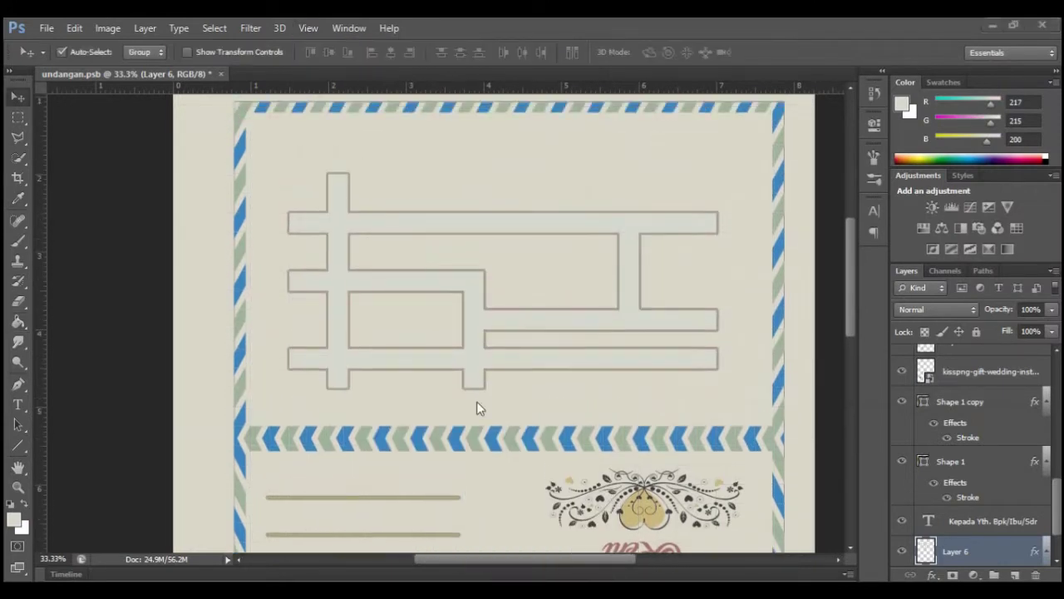
{"action": "left_click", "coordinate": [57, 31]}
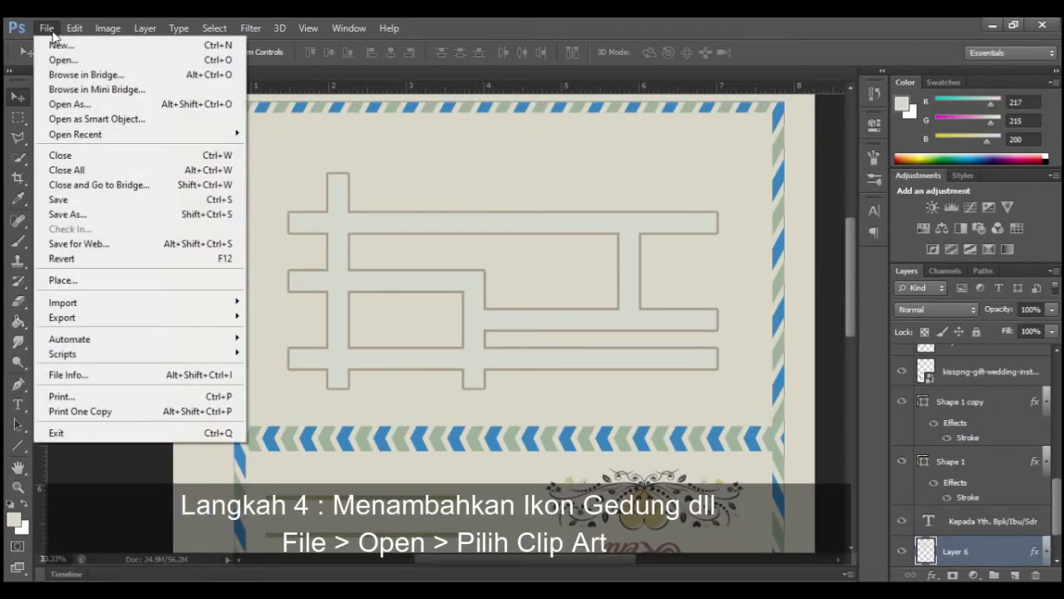
{"action": "left_click", "coordinate": [75, 65]}
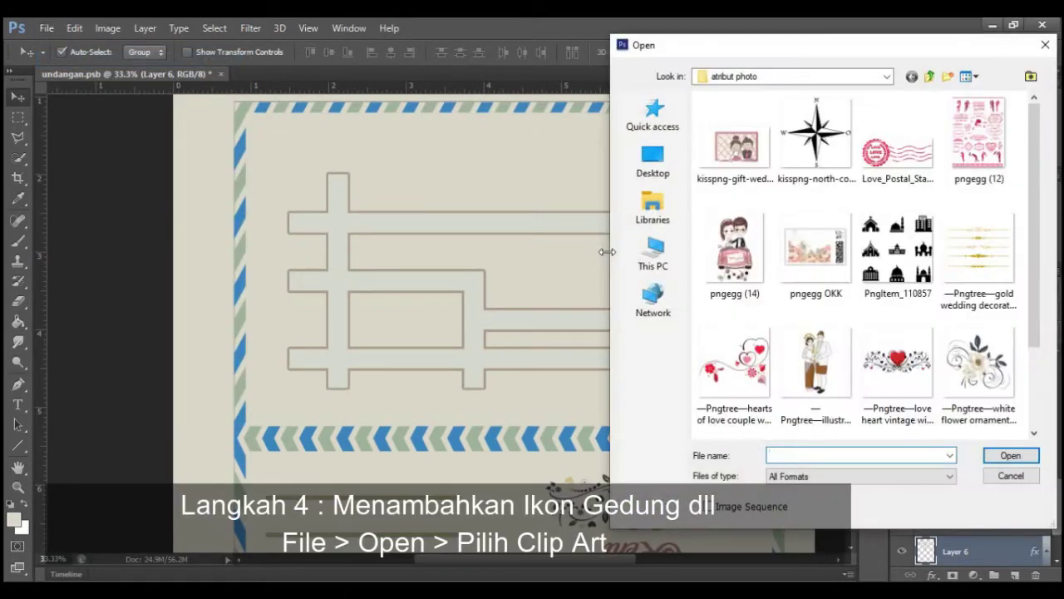
{"action": "double_click", "coordinate": [889, 260]}
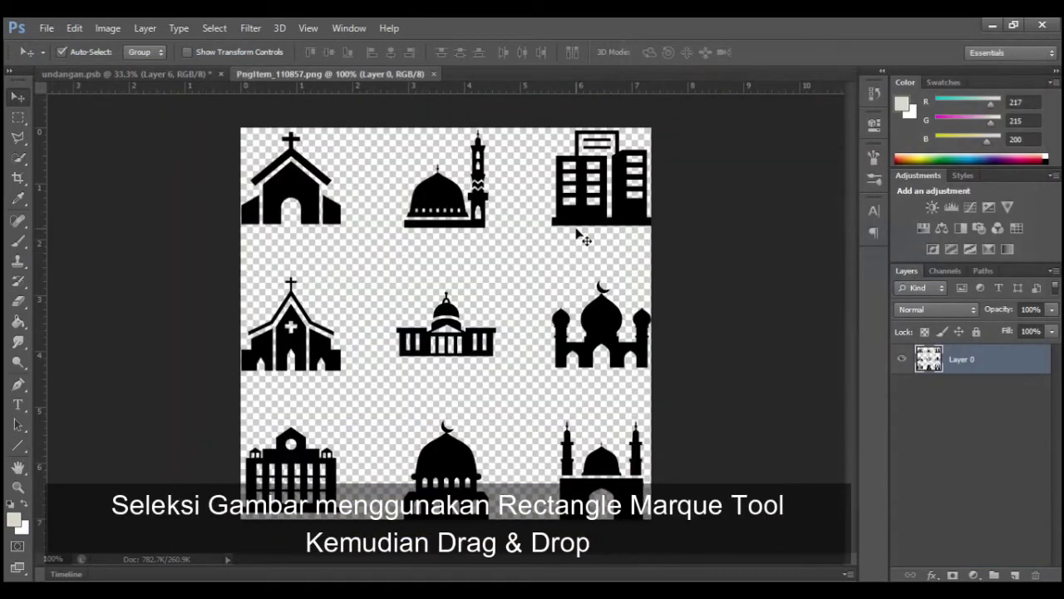
{"action": "left_click", "coordinate": [18, 117]}
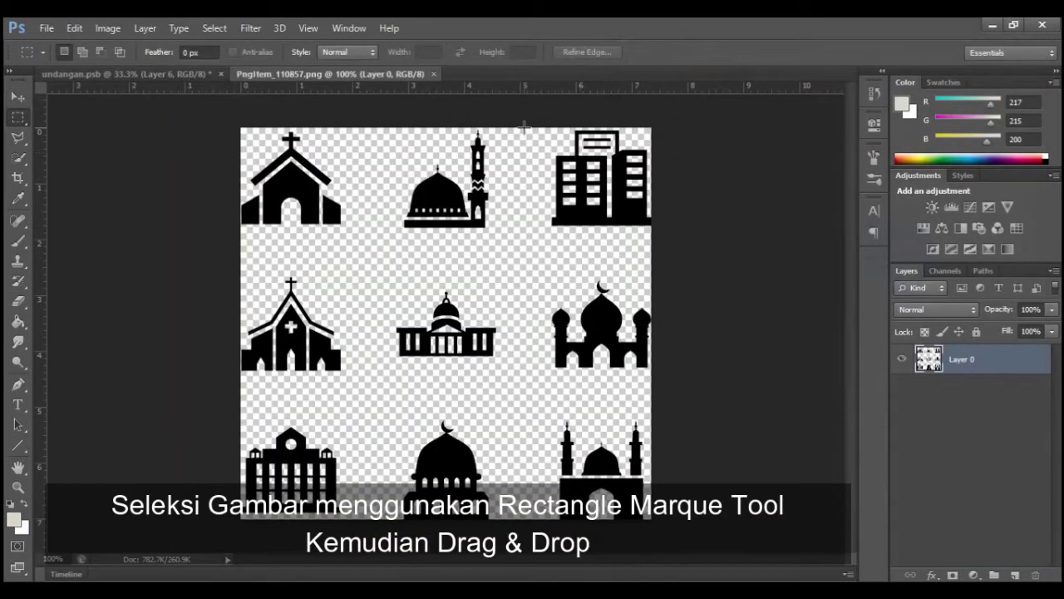
{"action": "left_click_drag", "start_coordinate": [524, 127], "coordinate": [666, 242]}
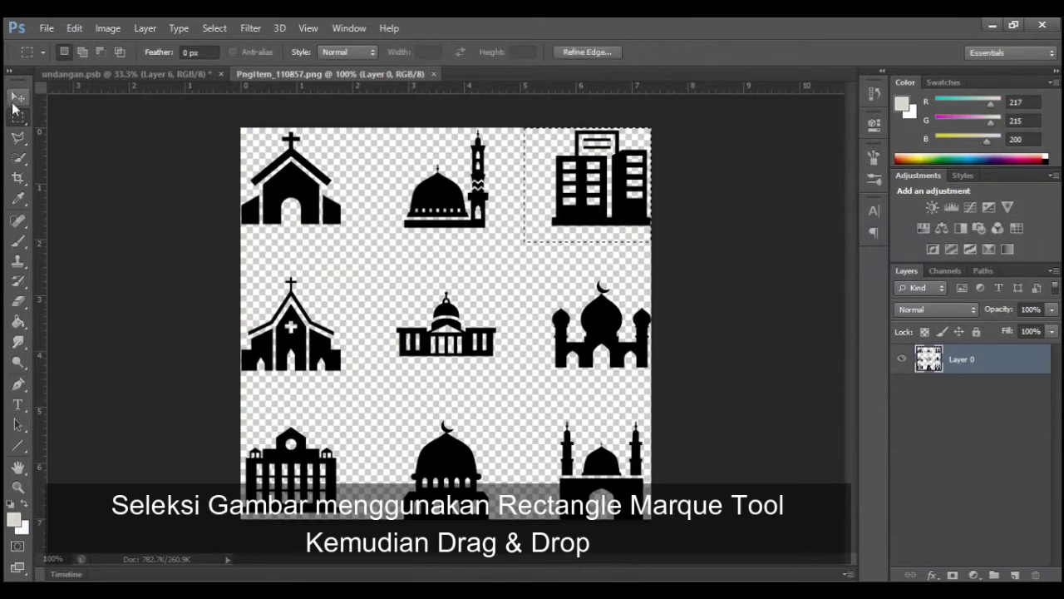
{"action": "left_click", "coordinate": [19, 98]}
{"action": "left_click_drag", "start_coordinate": [582, 179], "coordinate": [235, 123]}
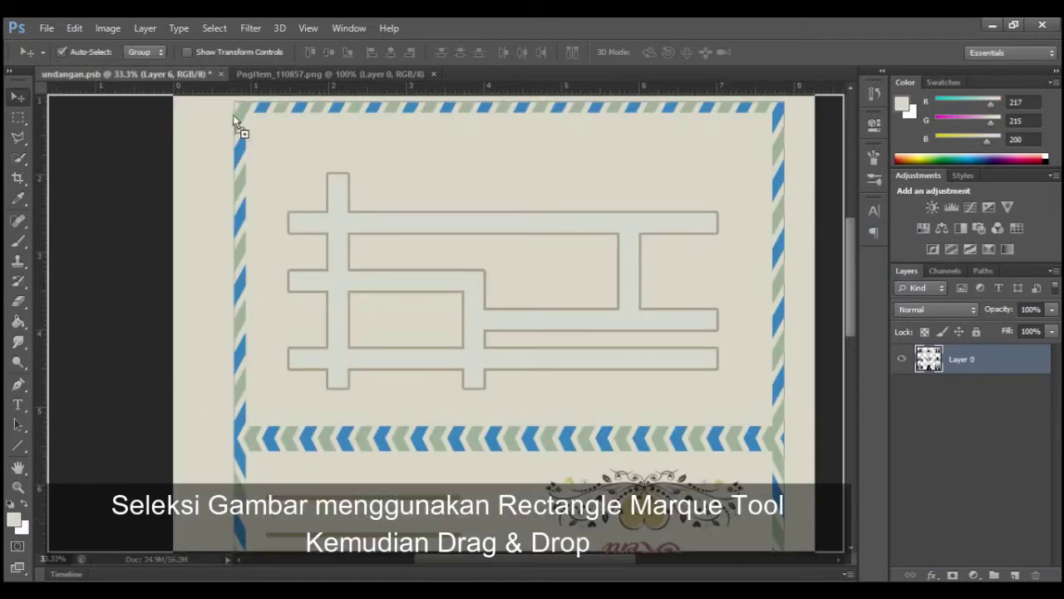
{"action": "left_click_drag", "start_coordinate": [641, 189], "coordinate": [648, 196]}
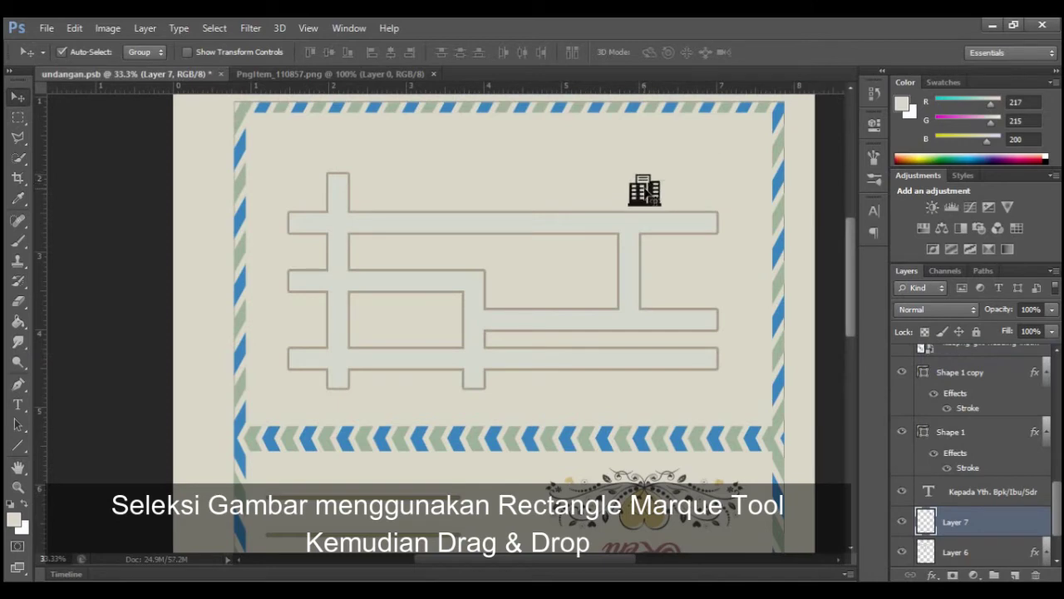
Copy the church and mosque icons from the sheet onto the invitation's street map.
{"action": "left_click", "coordinate": [313, 75]}
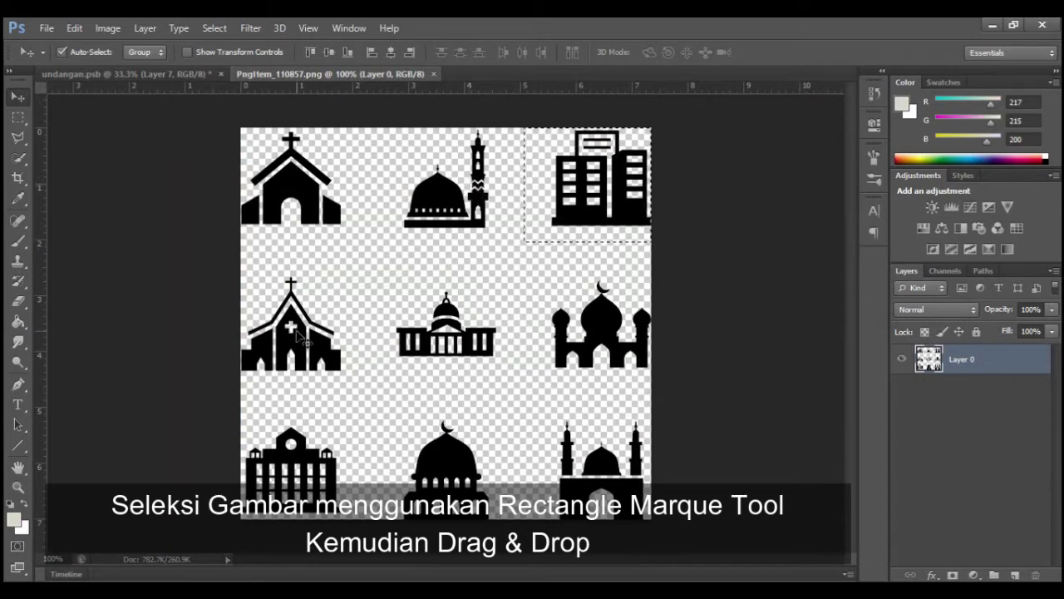
{"action": "left_click", "coordinate": [17, 116]}
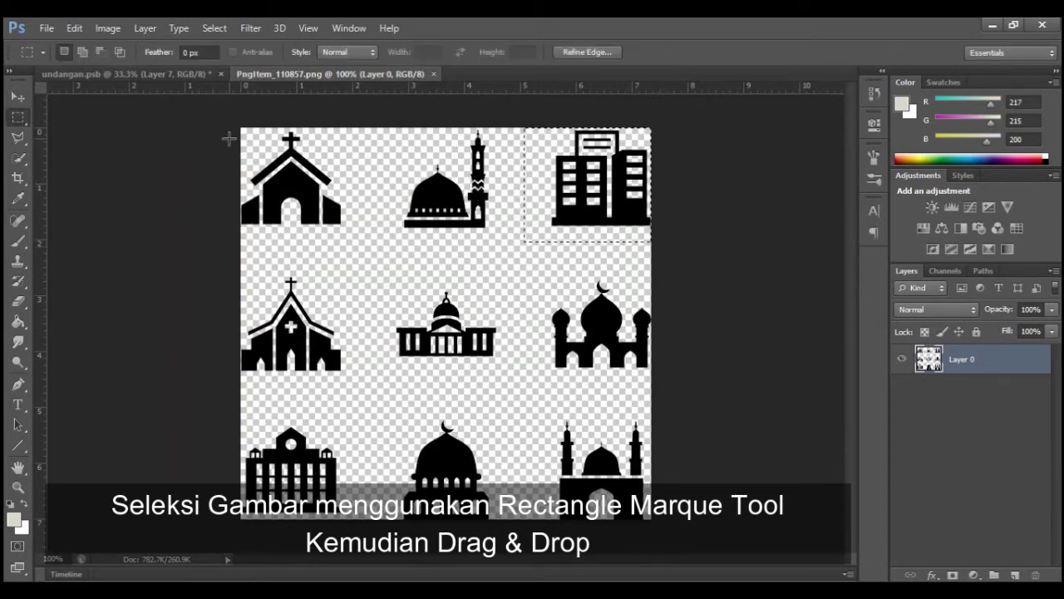
{"action": "left_click_drag", "start_coordinate": [241, 129], "coordinate": [347, 235]}
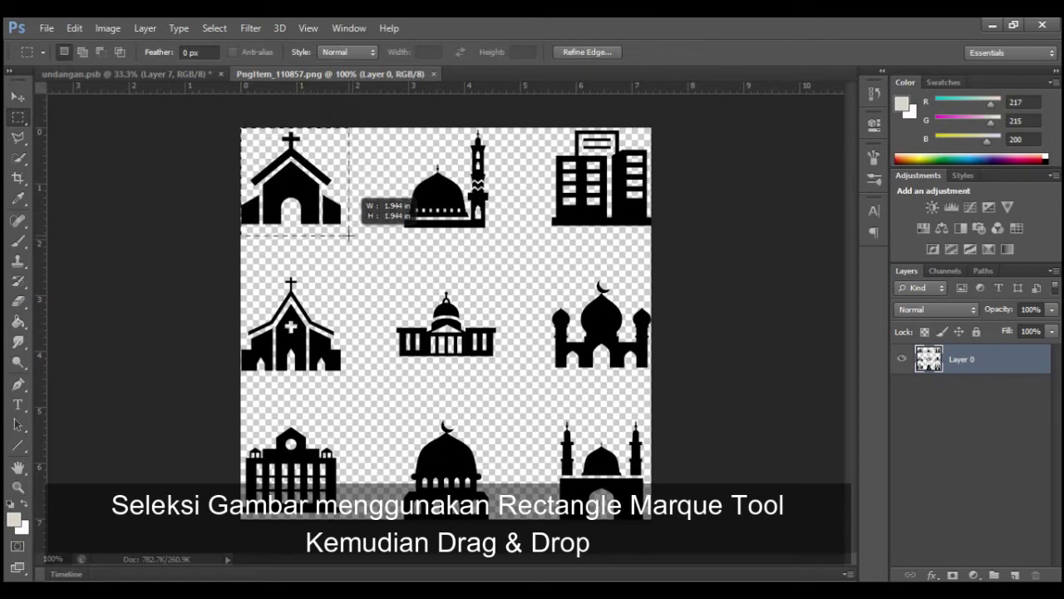
{"action": "key", "text": "v"}
{"action": "mouse_move", "coordinate": [272, 184]}
{"action": "left_mouse_down"}
{"action": "mouse_move", "coordinate": [380, 187]}
{"action": "mouse_move", "coordinate": [387, 197]}
{"action": "left_mouse_up"}
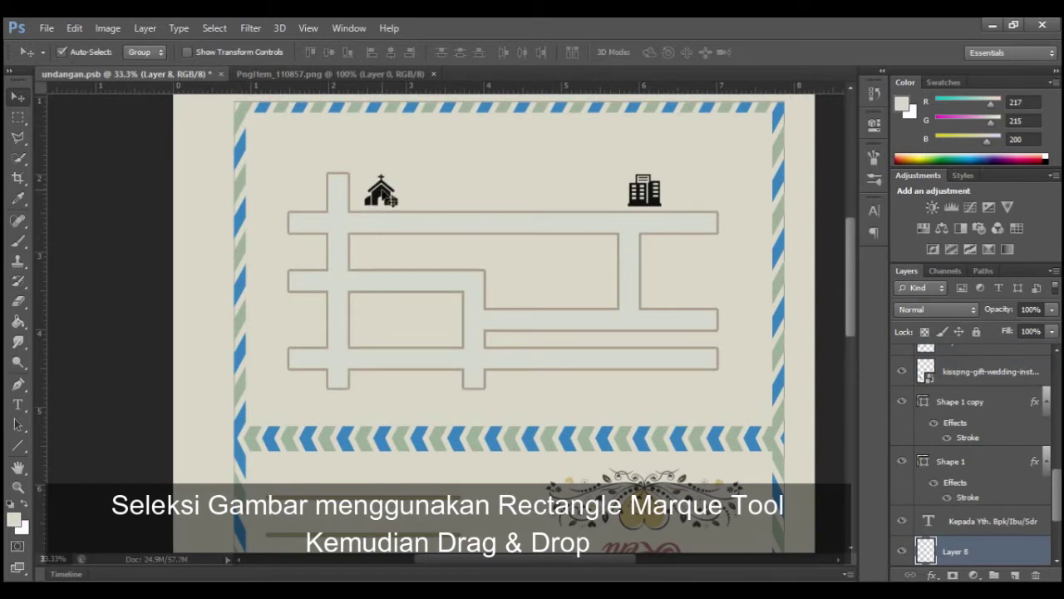
{"action": "left_click", "coordinate": [295, 73]}
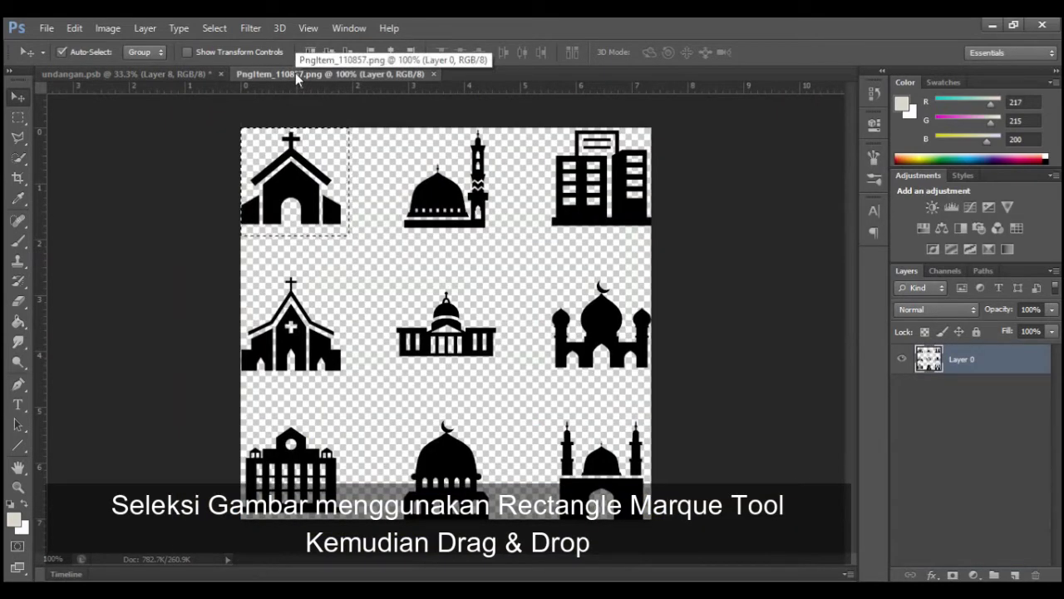
{"action": "left_click", "coordinate": [17, 116]}
{"action": "left_click_drag", "start_coordinate": [529, 266], "coordinate": [651, 390]}
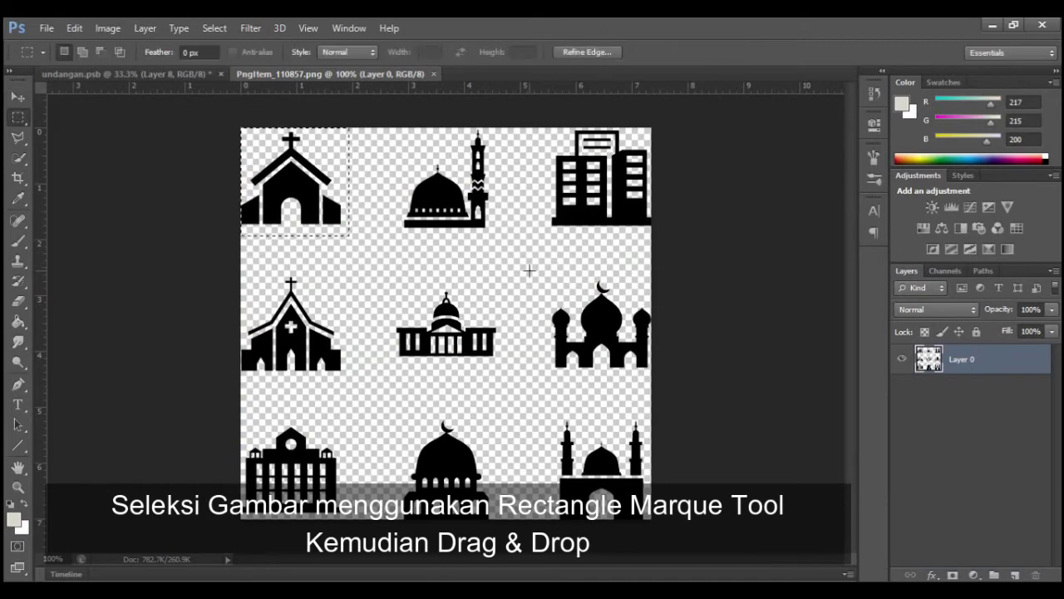
{"action": "left_click", "coordinate": [18, 96]}
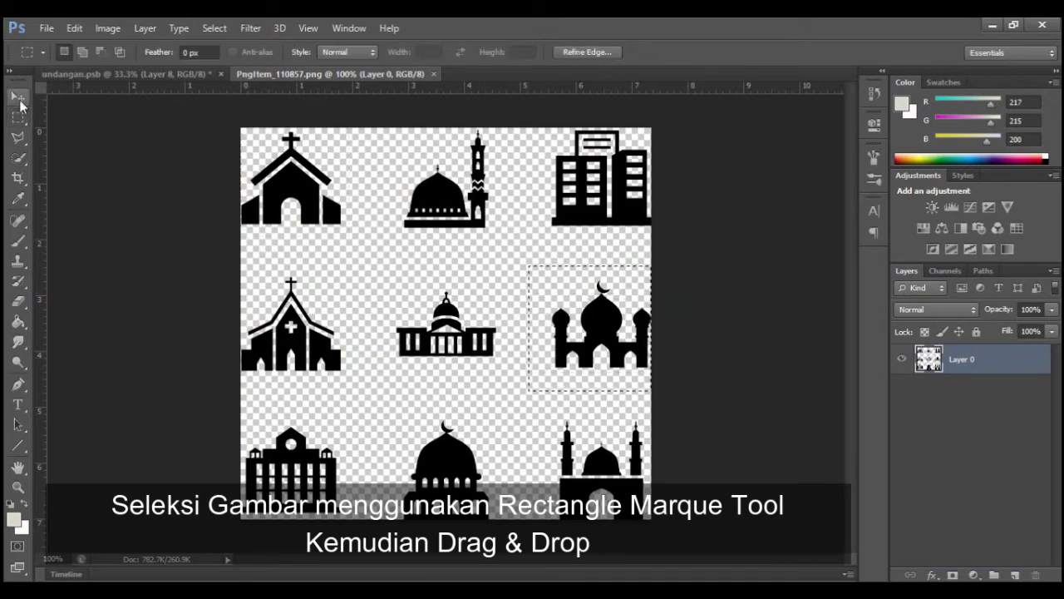
{"action": "mouse_move", "coordinate": [599, 324]}
{"action": "left_mouse_down"}
{"action": "mouse_move", "coordinate": [134, 77]}
{"action": "mouse_move", "coordinate": [563, 278]}
{"action": "mouse_move", "coordinate": [370, 309]}
{"action": "mouse_move", "coordinate": [378, 337]}
{"action": "left_mouse_up"}
Open the house icons sheet and place its map-pin house icon on the street map.
{"action": "left_click", "coordinate": [46, 28]}
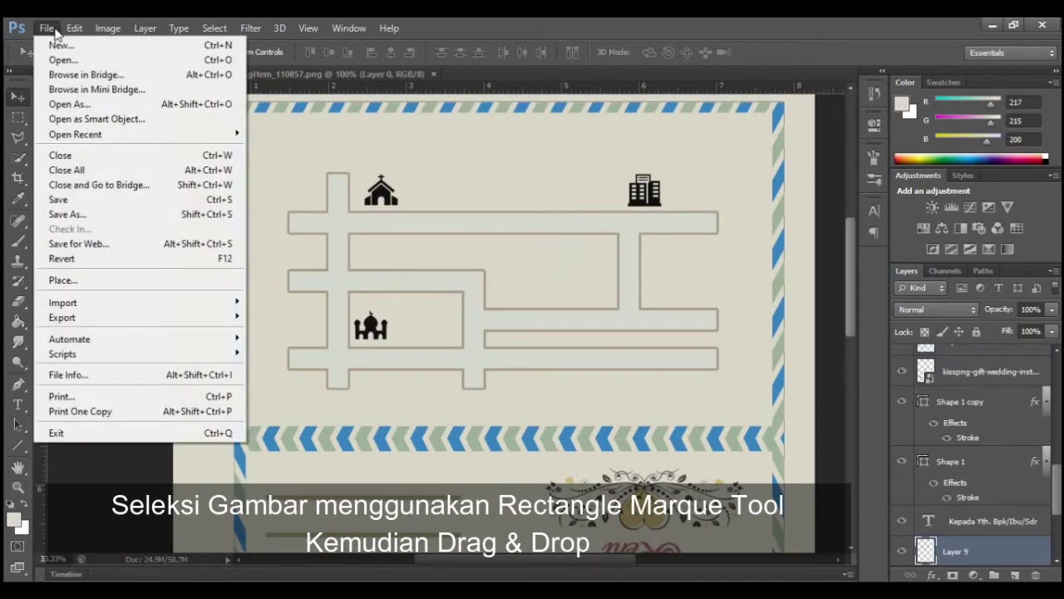
{"action": "left_click", "coordinate": [52, 61]}
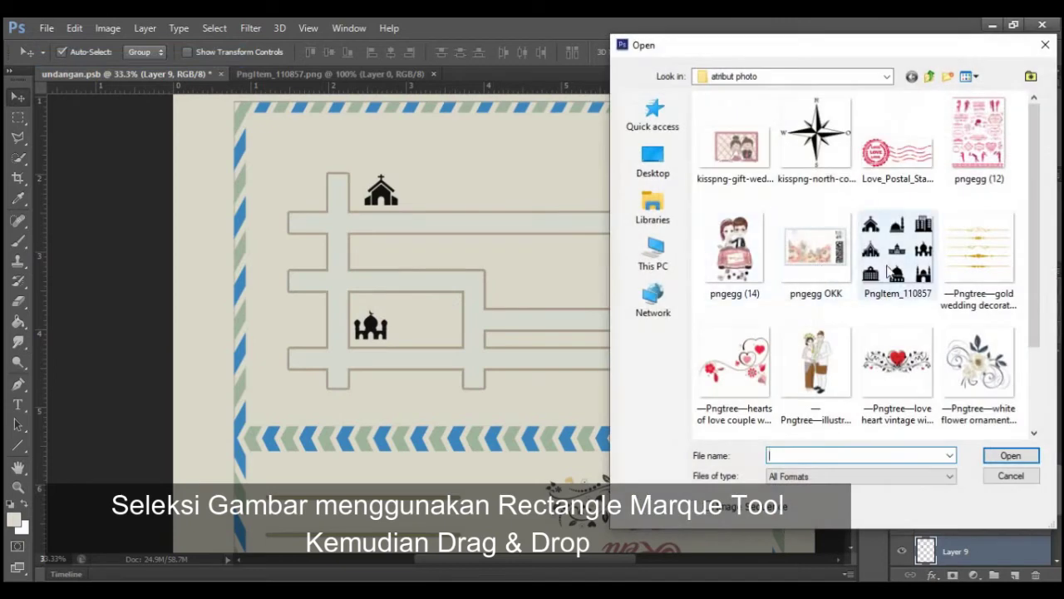
{"action": "scroll", "coordinate": [823, 383], "scroll_direction": "down", "scroll_amount": 2}
{"action": "double_click", "coordinate": [825, 388]}
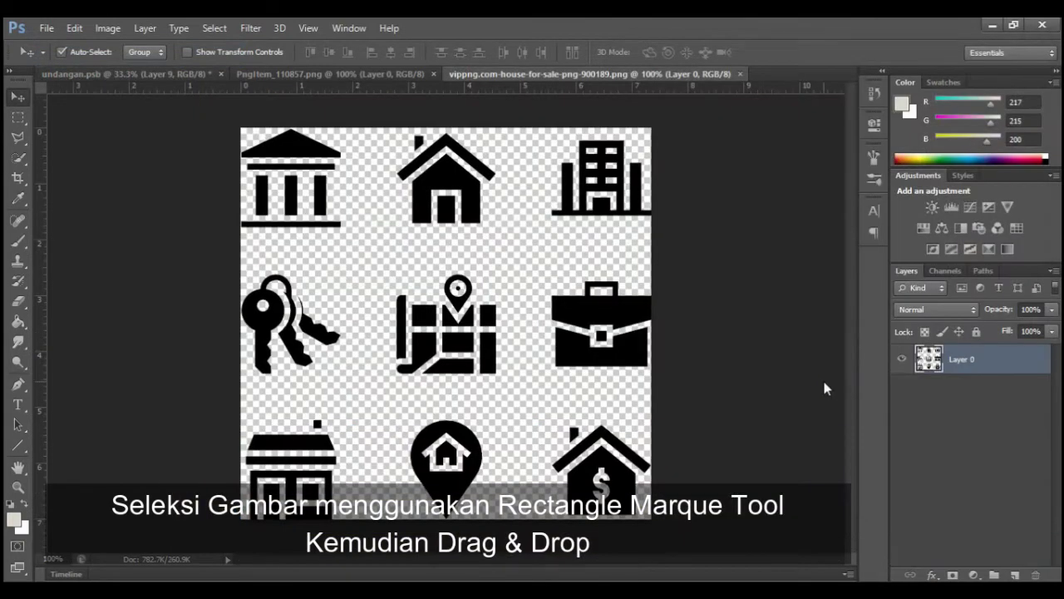
{"action": "left_click", "coordinate": [18, 117]}
{"action": "left_click_drag", "start_coordinate": [381, 408], "coordinate": [504, 518]}
{"action": "left_click", "coordinate": [17, 96]}
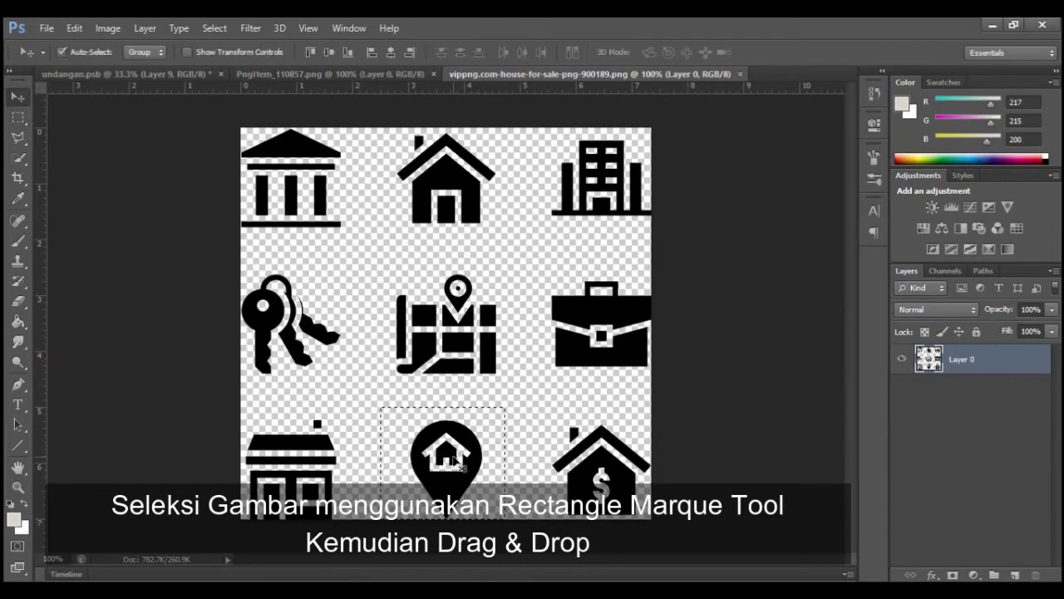
{"action": "left_click_drag", "start_coordinate": [449, 444], "coordinate": [286, 225]}
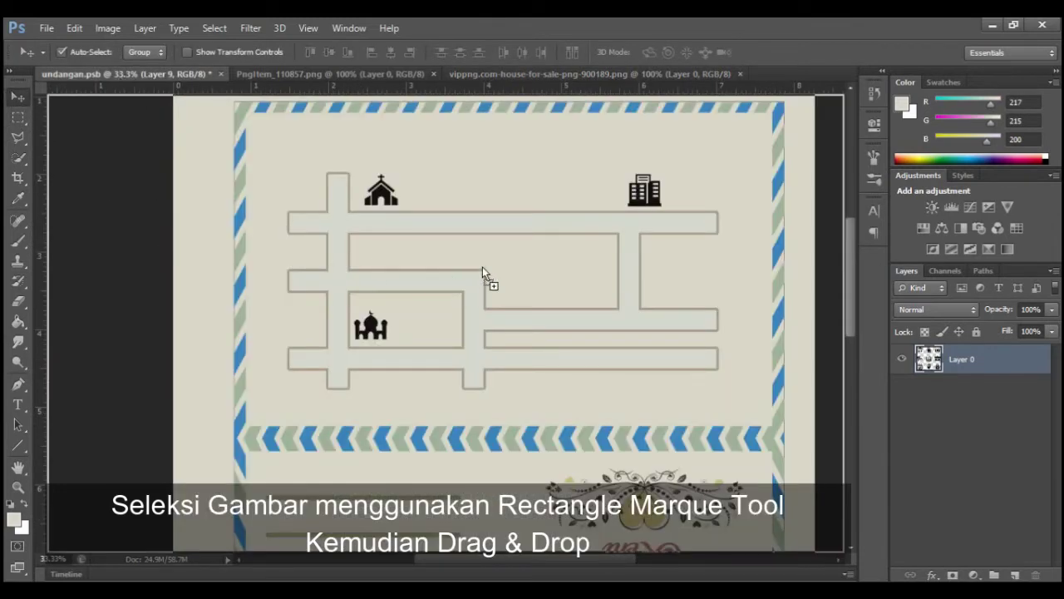
{"action": "left_click_drag", "start_coordinate": [482, 266], "coordinate": [482, 261]}
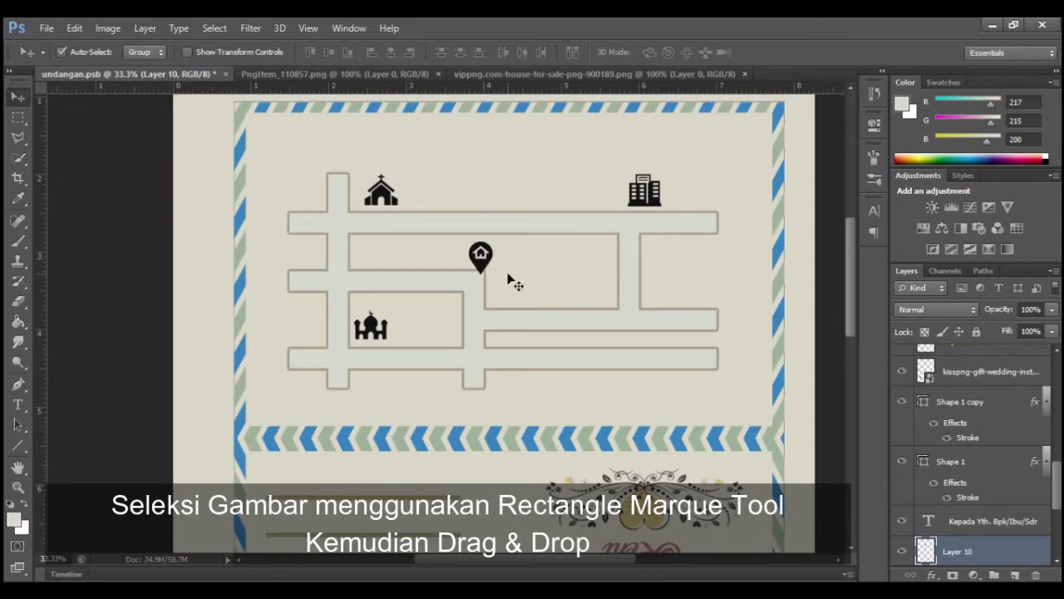
{"action": "left_click", "coordinate": [662, 196]}
Sample a muted brown from the invitation as foreground and paint-bucket the building icon with it.
{"action": "left_click", "coordinate": [13, 521]}
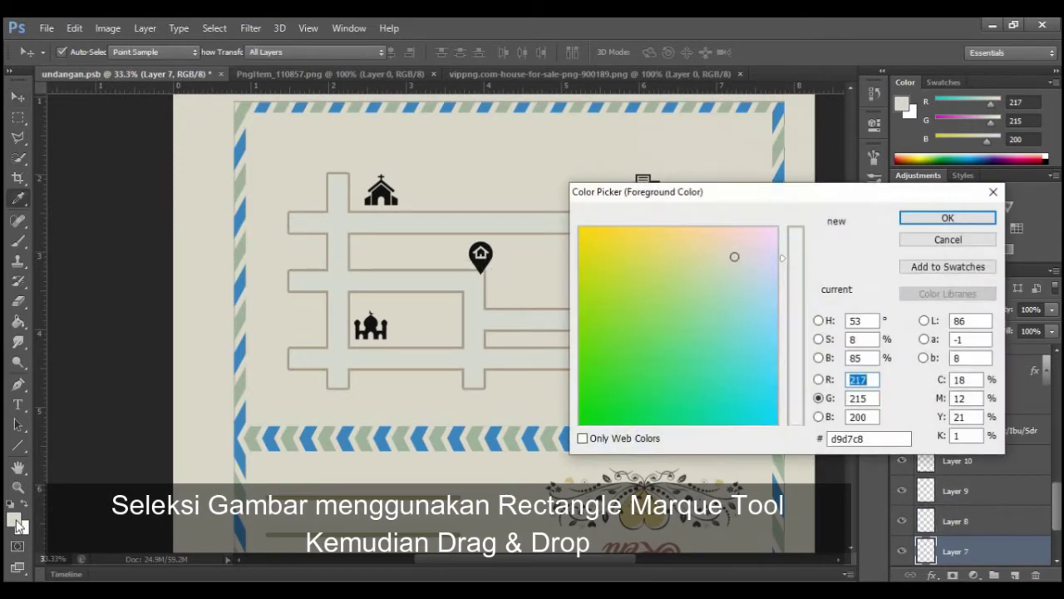
{"action": "scroll", "coordinate": [852, 553], "scroll_direction": "down", "scroll_amount": 1}
{"action": "scroll", "coordinate": [852, 553], "scroll_direction": "down", "scroll_amount": 3}
{"action": "scroll", "coordinate": [852, 553], "scroll_direction": "down", "scroll_amount": 3}
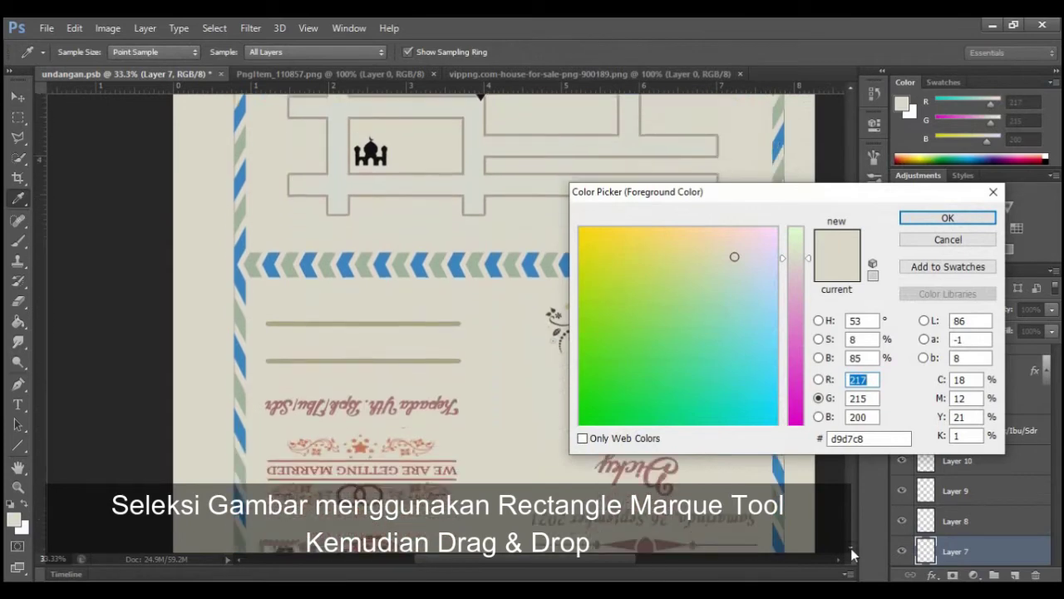
{"action": "left_click", "coordinate": [653, 531]}
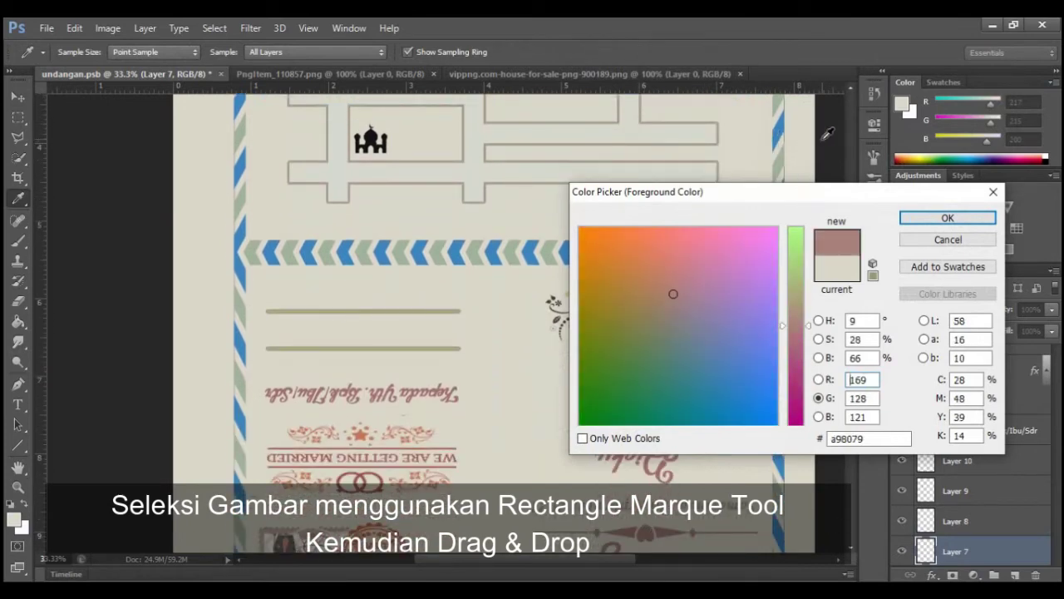
{"action": "left_click_drag", "start_coordinate": [739, 194], "coordinate": [287, 271]}
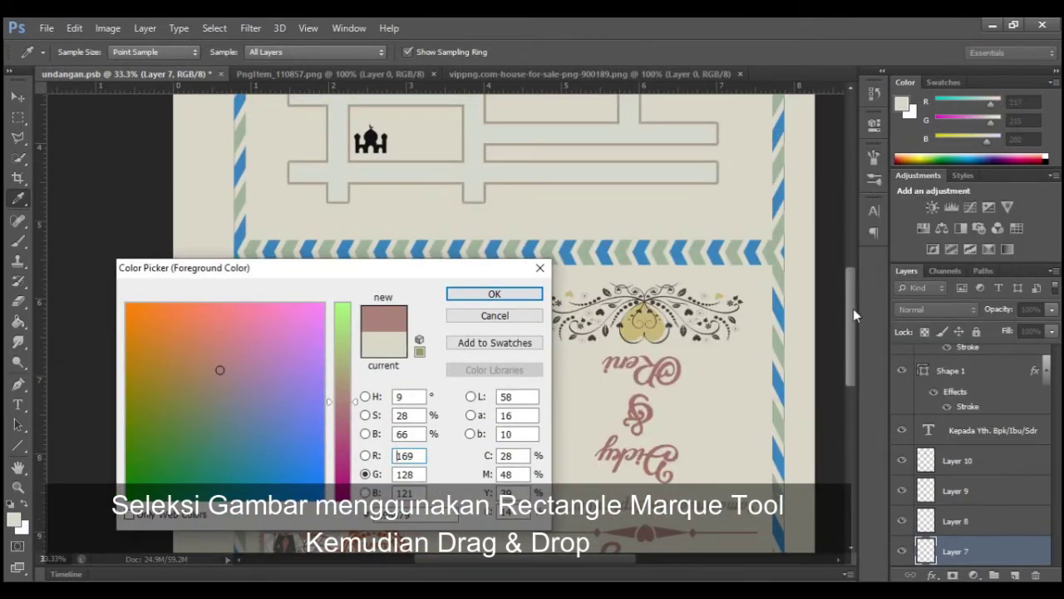
{"action": "left_click_drag", "start_coordinate": [853, 308], "coordinate": [852, 264]}
{"action": "left_click", "coordinate": [493, 294]}
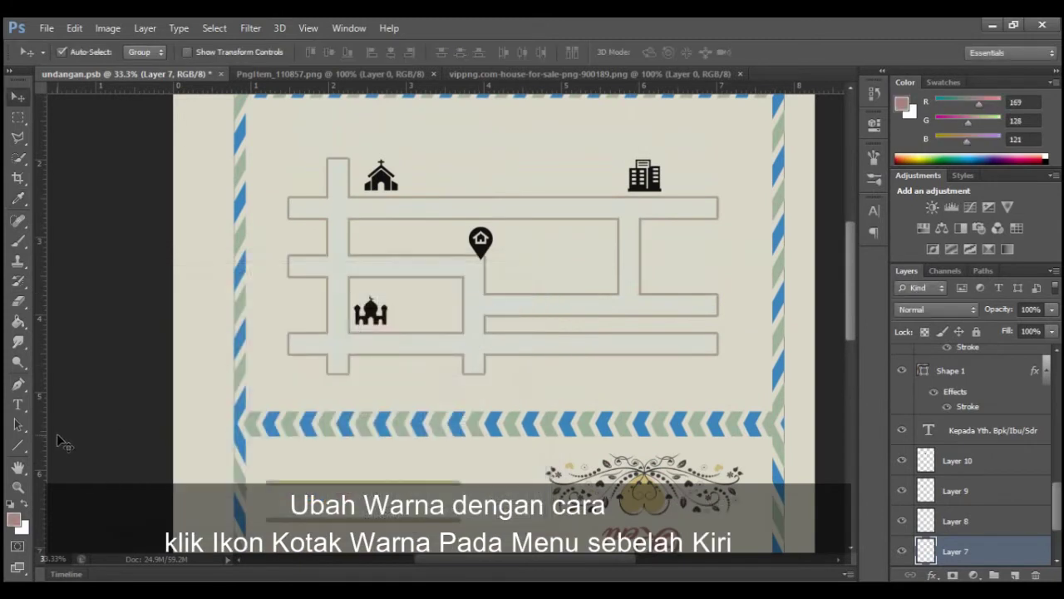
{"action": "left_click", "coordinate": [18, 321]}
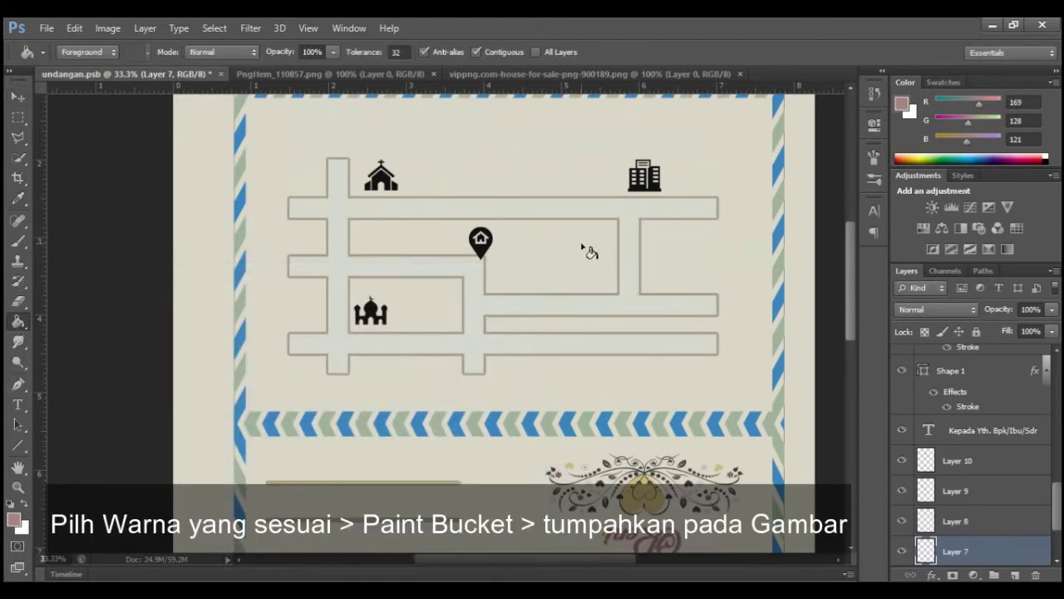
{"action": "left_click", "coordinate": [640, 175]}
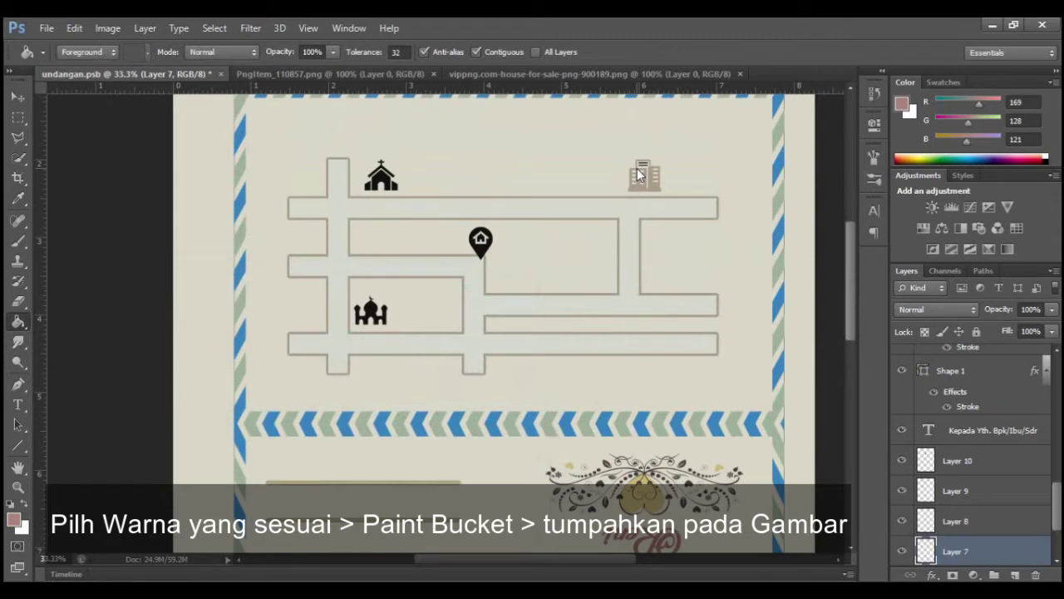
Shift the foreground to a dusty pink and fill the mosque and map-pin icons with it.
{"action": "left_click", "coordinate": [14, 520]}
{"action": "left_click_drag", "start_coordinate": [357, 405], "coordinate": [359, 422]}
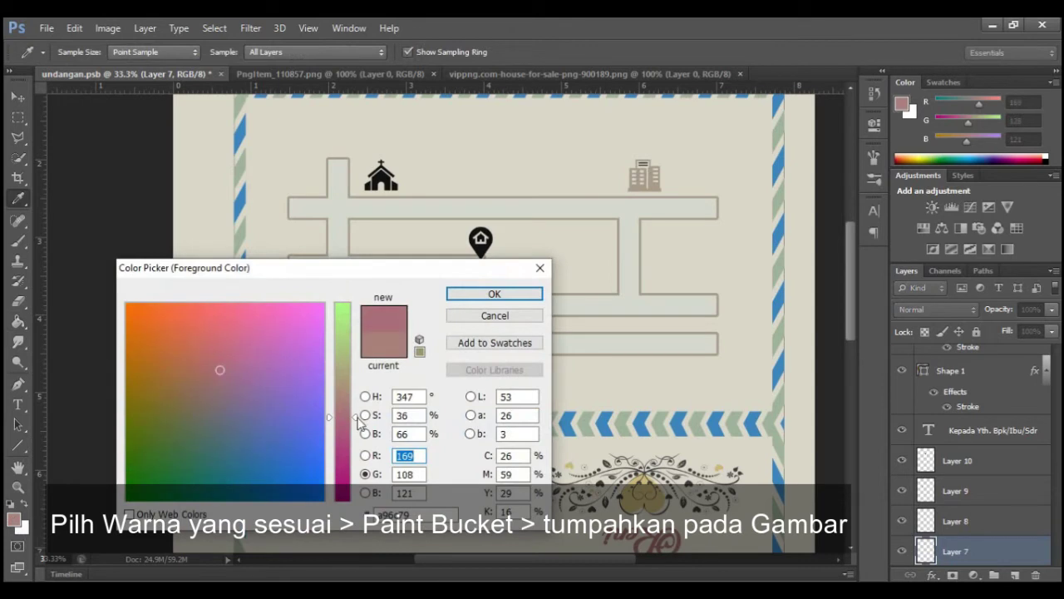
{"action": "left_click", "coordinate": [493, 294]}
{"action": "key", "text": "g"}
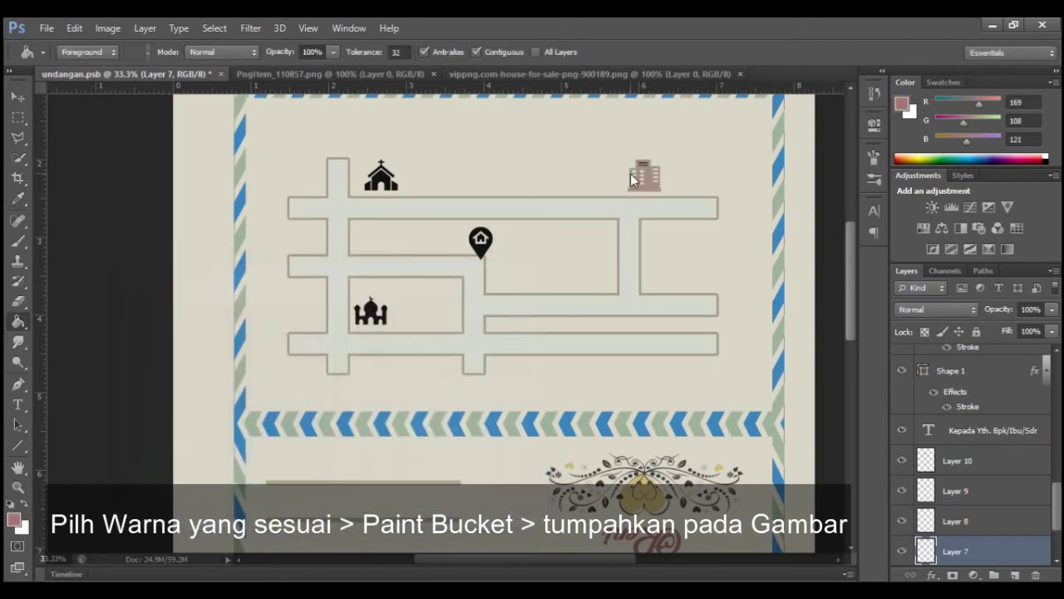
{"action": "key", "text": "alt+bracketright"}
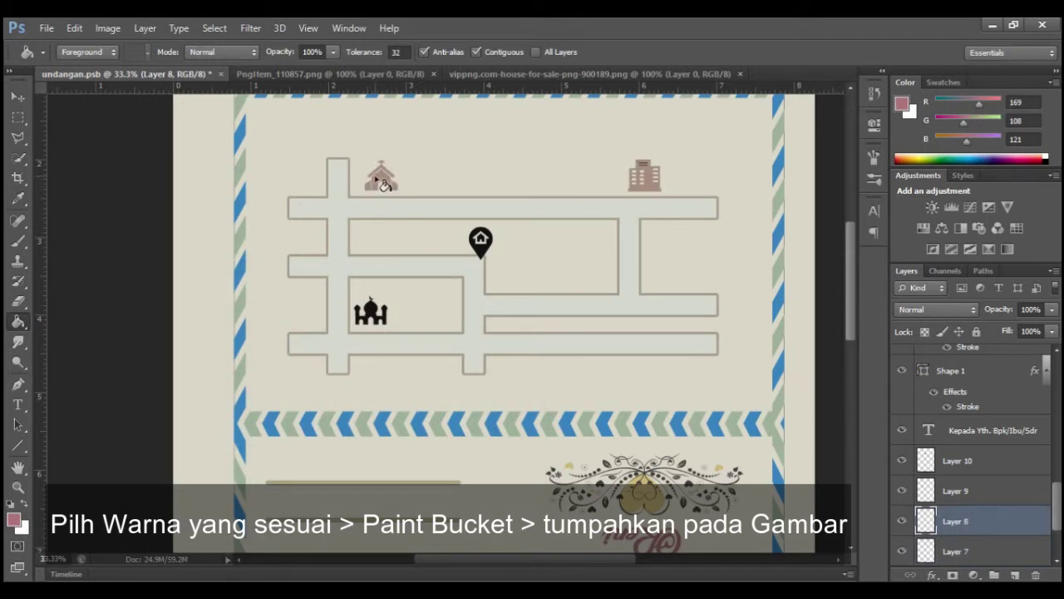
{"action": "left_click", "coordinate": [645, 172]}
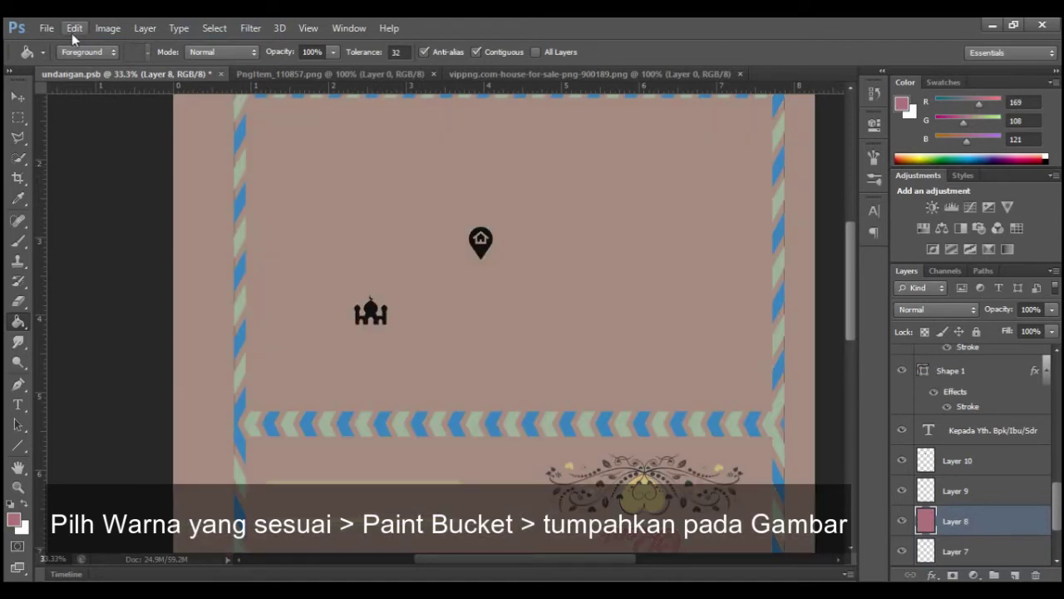
{"action": "key", "text": "ctrl+z"}
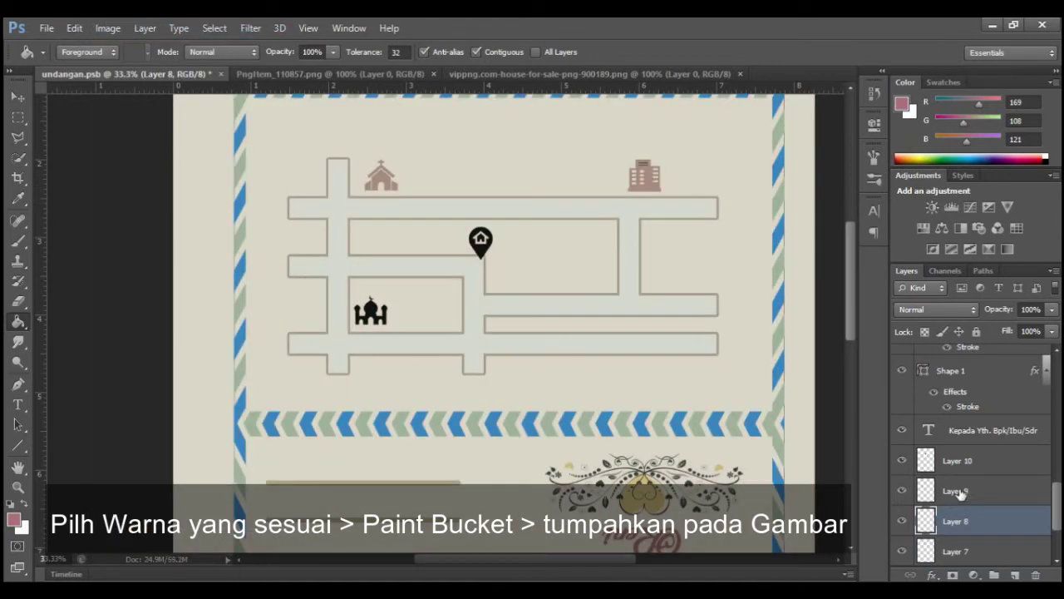
{"action": "left_click", "coordinate": [961, 492]}
{"action": "left_click", "coordinate": [372, 313]}
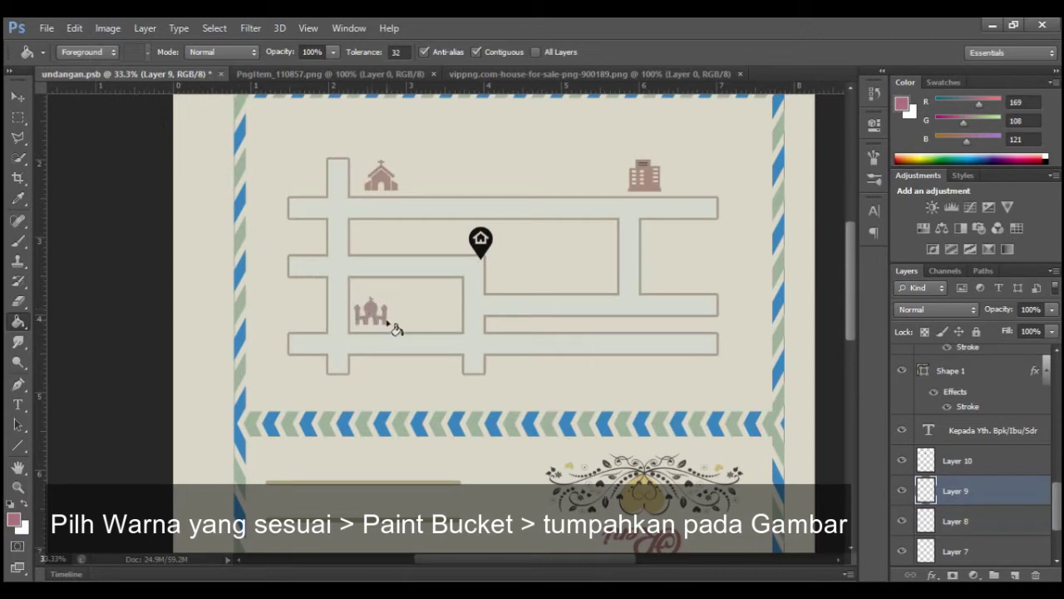
{"action": "left_click", "coordinate": [947, 460]}
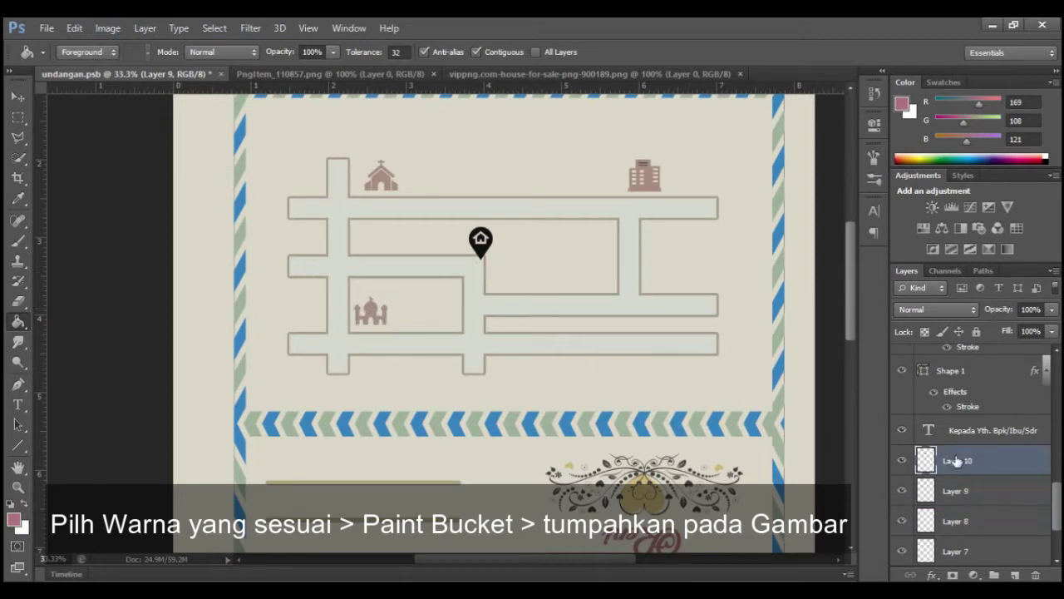
{"action": "left_click", "coordinate": [479, 241]}
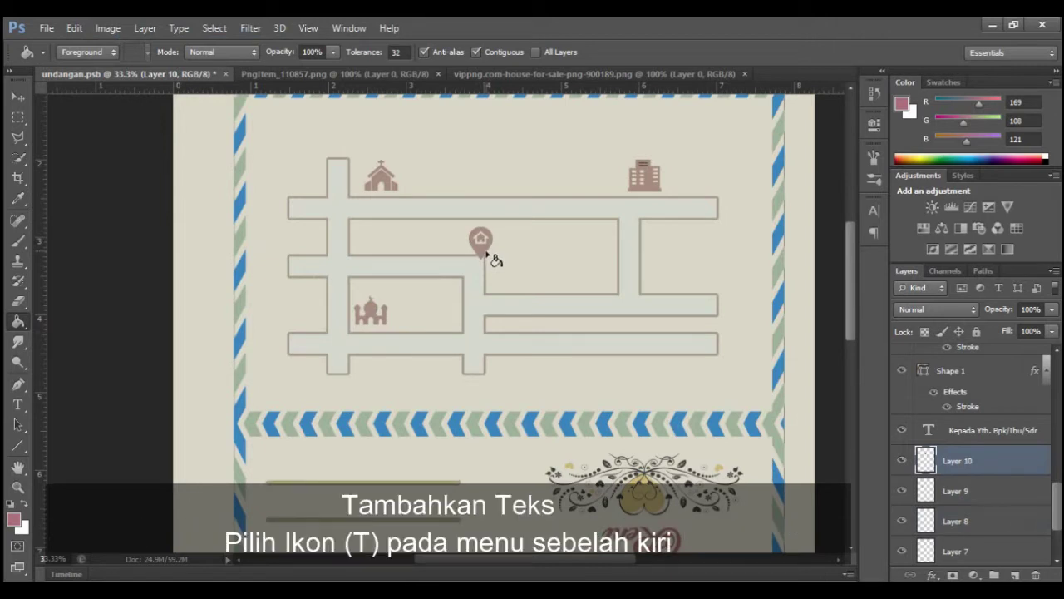
Start a new text layer above the street map and set its font to Arial.
{"action": "scroll", "coordinate": [956, 466], "scroll_direction": "down", "scroll_amount": 3}
{"action": "key", "text": "v"}
{"action": "left_click", "coordinate": [964, 557]}
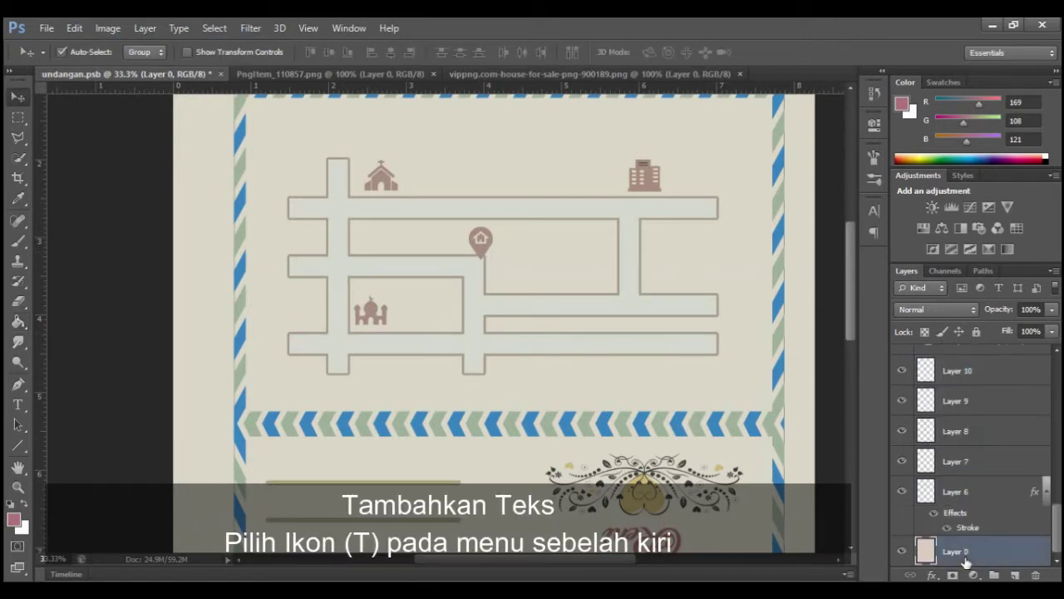
{"action": "left_click", "coordinate": [17, 404]}
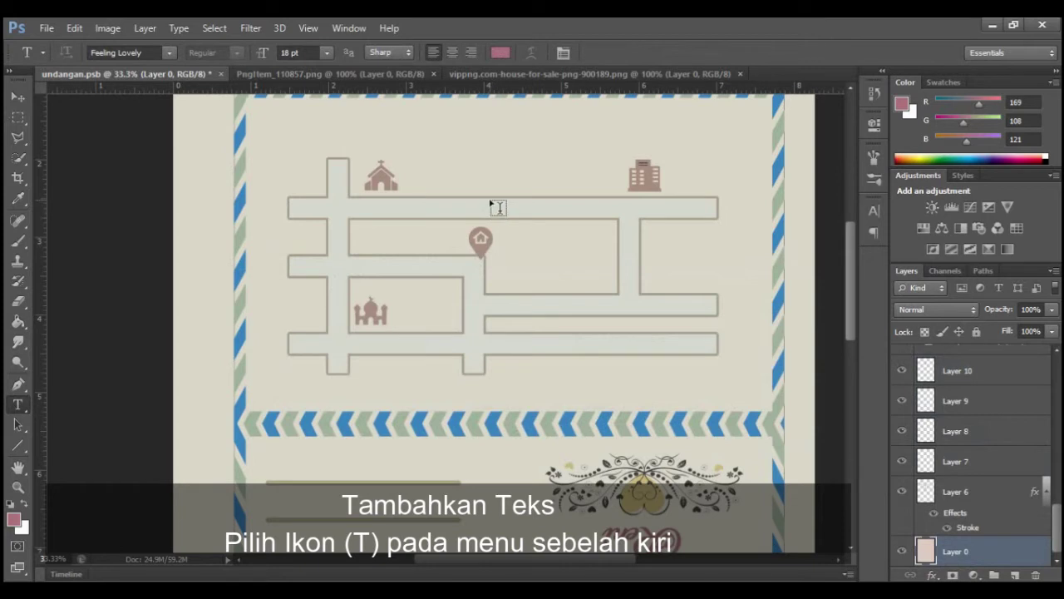
{"action": "left_click", "coordinate": [490, 203]}
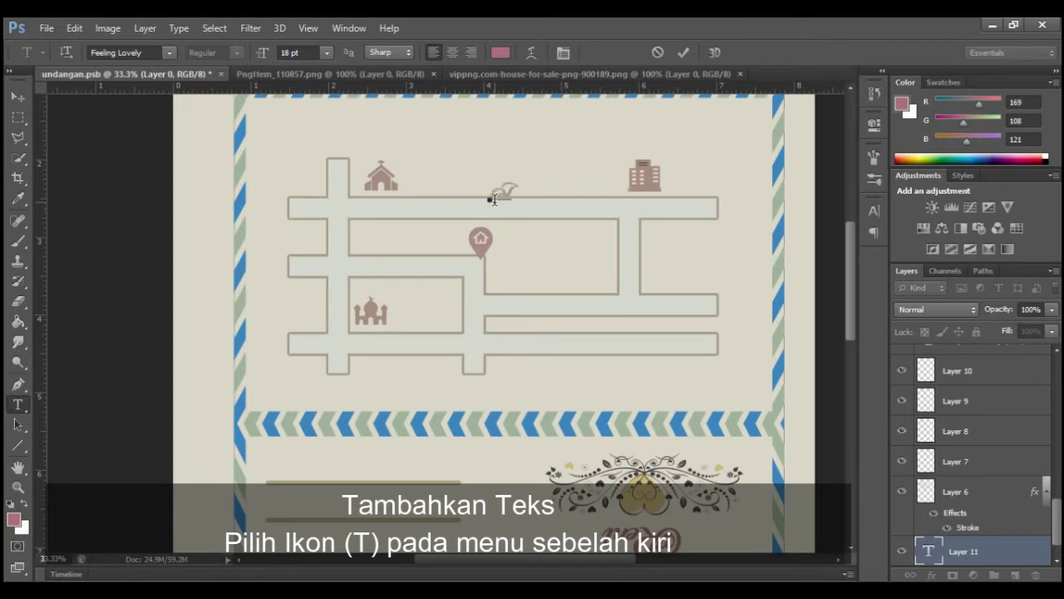
{"action": "left_click", "coordinate": [169, 54]}
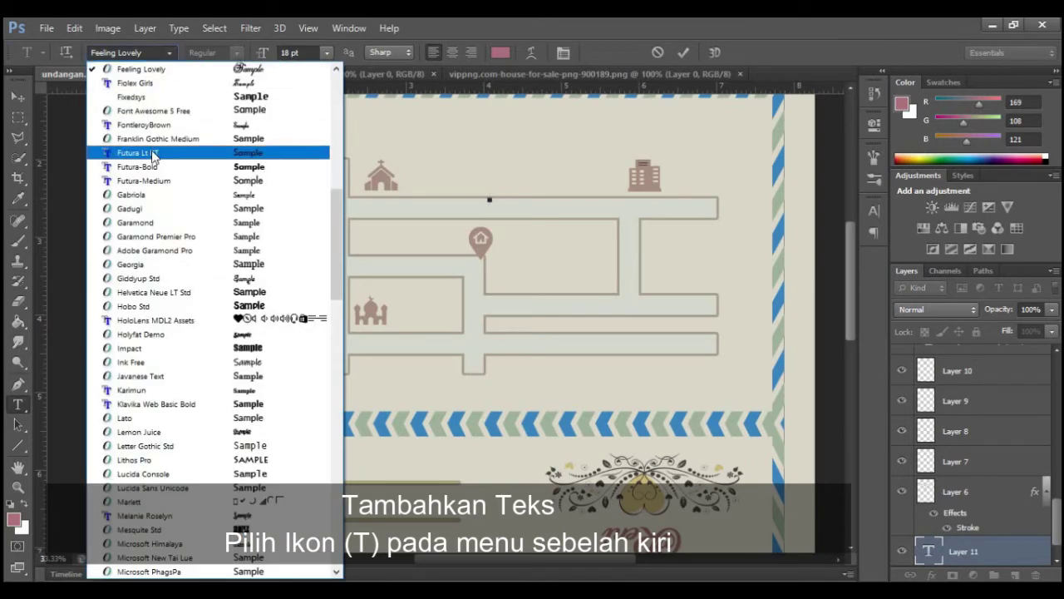
{"action": "left_click", "coordinate": [89, 150]}
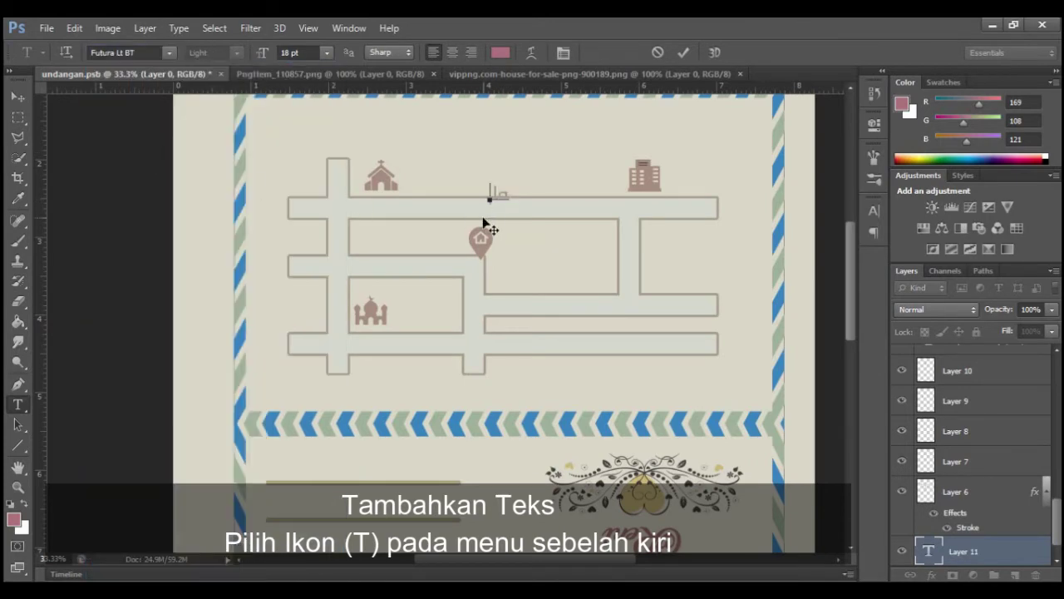
{"action": "left_click", "coordinate": [167, 55]}
{"action": "scroll", "coordinate": [158, 166], "scroll_direction": "up", "scroll_amount": 5}
{"action": "scroll", "coordinate": [158, 167], "scroll_direction": "up", "scroll_amount": 5}
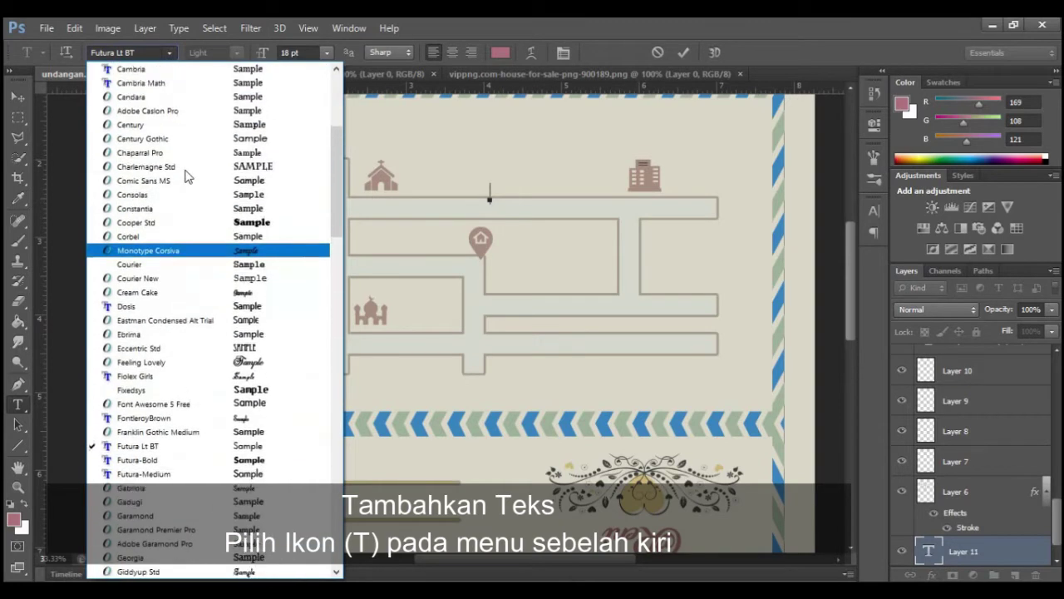
{"action": "scroll", "coordinate": [187, 175], "scroll_direction": "up", "scroll_amount": 3}
{"action": "scroll", "coordinate": [187, 175], "scroll_direction": "up", "scroll_amount": 3}
{"action": "left_click", "coordinate": [143, 130]}
{"action": "type", "text": "Jln. Ah"}
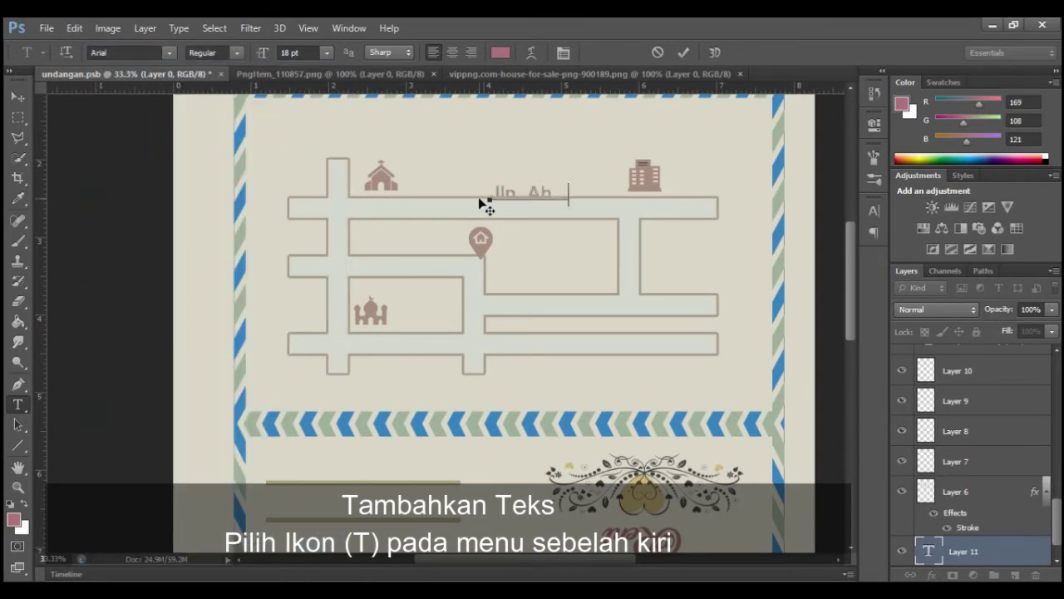
Type the street label 'Jln. Ahmad Yani' at 14 pt.
{"action": "type", "text": "mad Yad"}
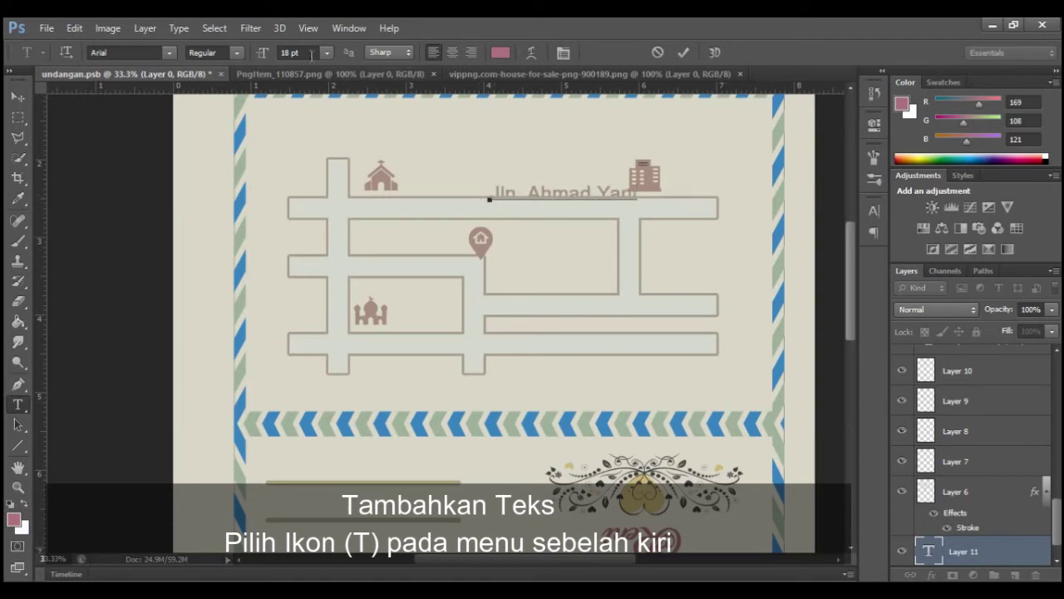
{"action": "left_click", "coordinate": [327, 52]}
{"action": "key", "text": "ctrl+a"}
{"action": "left_click", "coordinate": [327, 53]}
{"action": "left_click", "coordinate": [312, 192]}
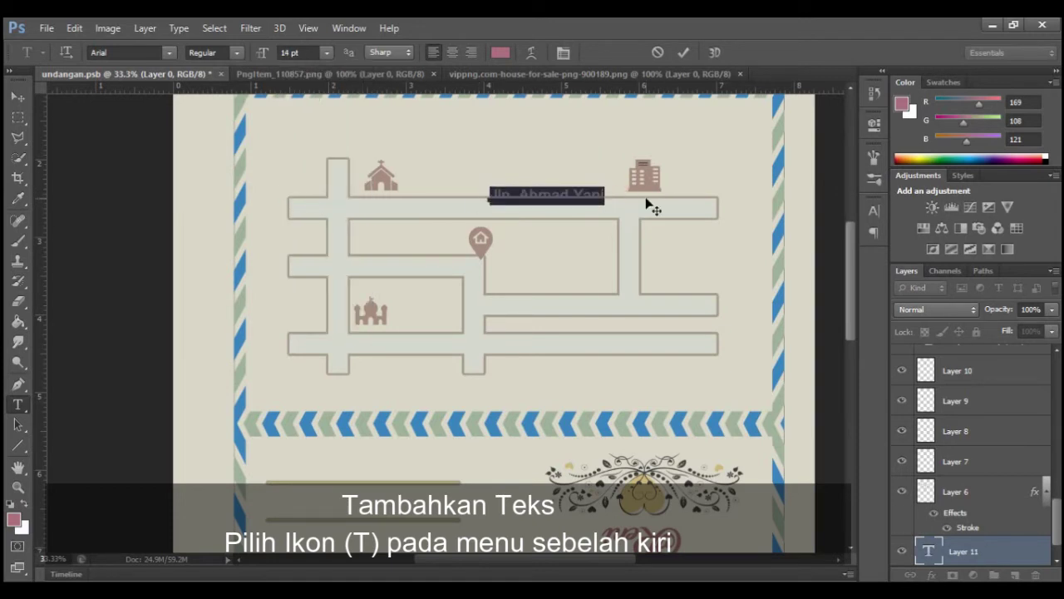
{"action": "left_click", "coordinate": [683, 53]}
Move the label down into the top street and reorder its layer in the stack.
{"action": "left_click", "coordinate": [17, 96]}
{"action": "key", "text": "ctrl+t"}
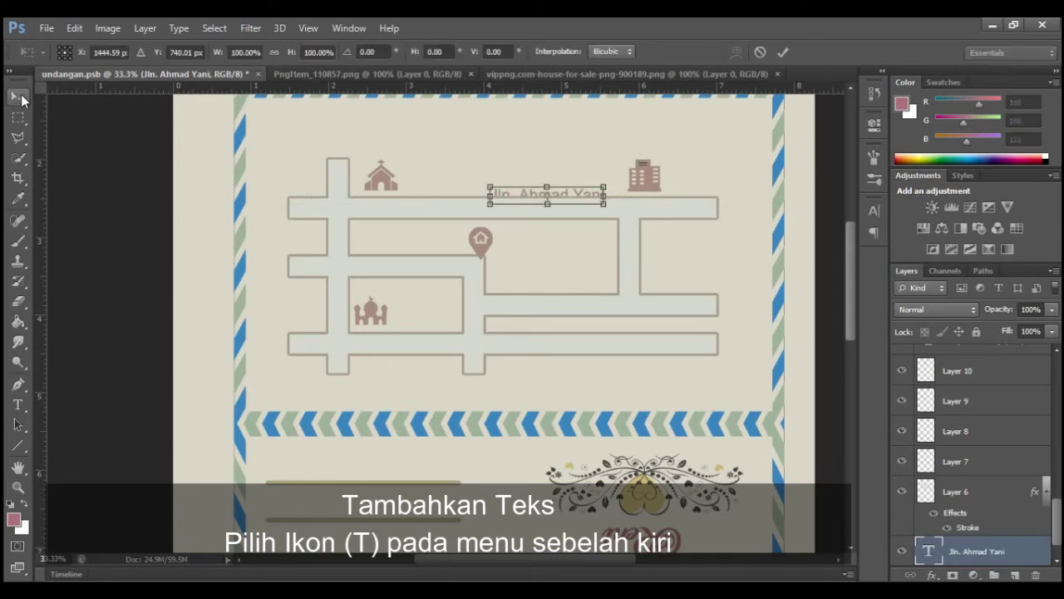
{"action": "left_click_drag", "start_coordinate": [517, 193], "coordinate": [506, 205]}
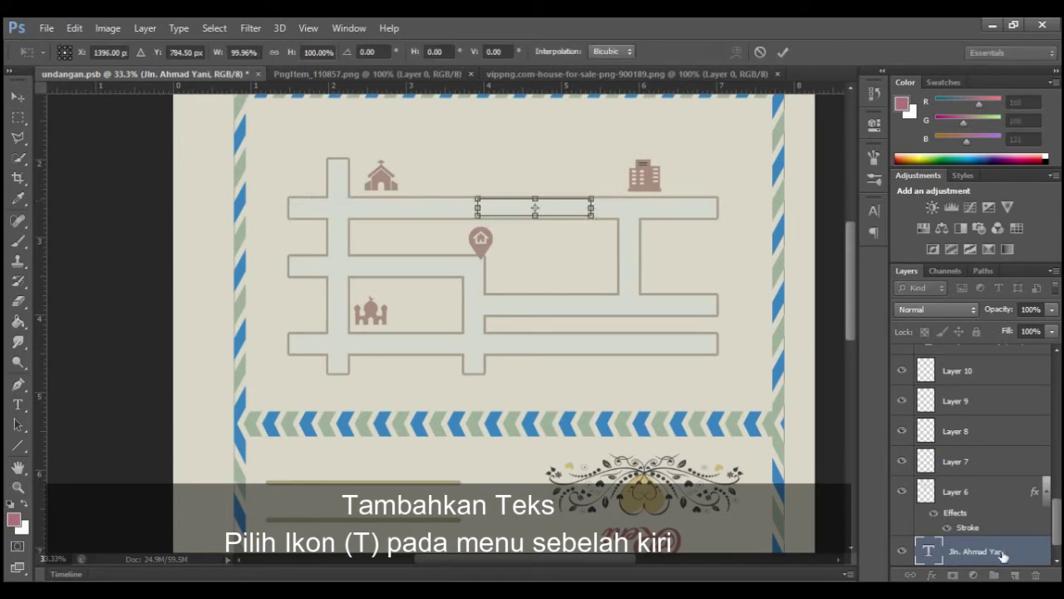
{"action": "scroll", "coordinate": [1002, 555], "scroll_direction": "down", "scroll_amount": 1}
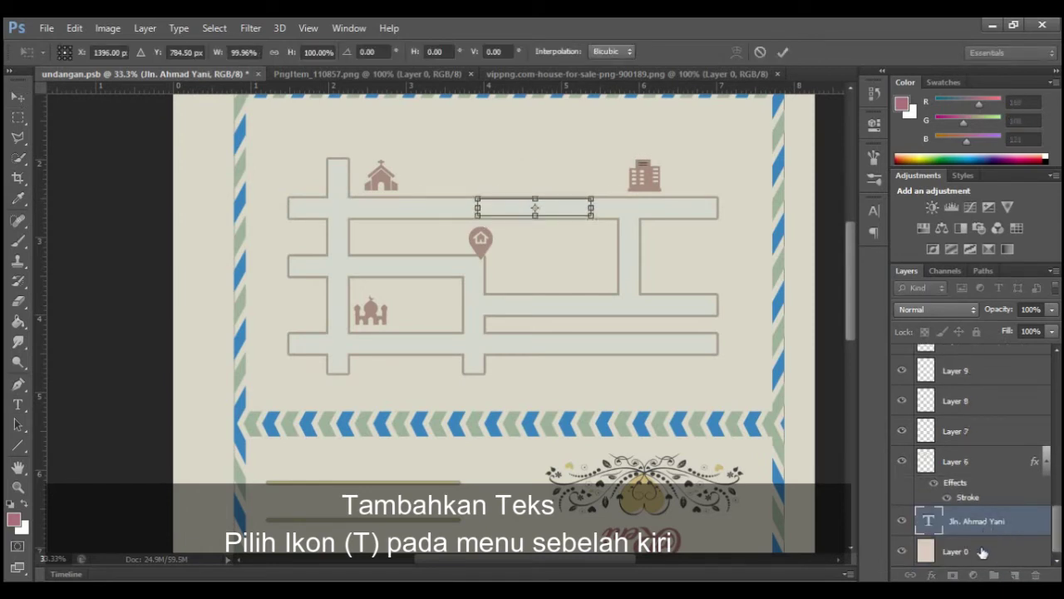
{"action": "left_click", "coordinate": [782, 52]}
{"action": "mouse_move", "coordinate": [1001, 523]}
{"action": "left_mouse_down"}
{"action": "mouse_move", "coordinate": [989, 566]}
{"action": "mouse_move", "coordinate": [976, 352]}
{"action": "mouse_move", "coordinate": [976, 370]}
{"action": "left_mouse_up"}
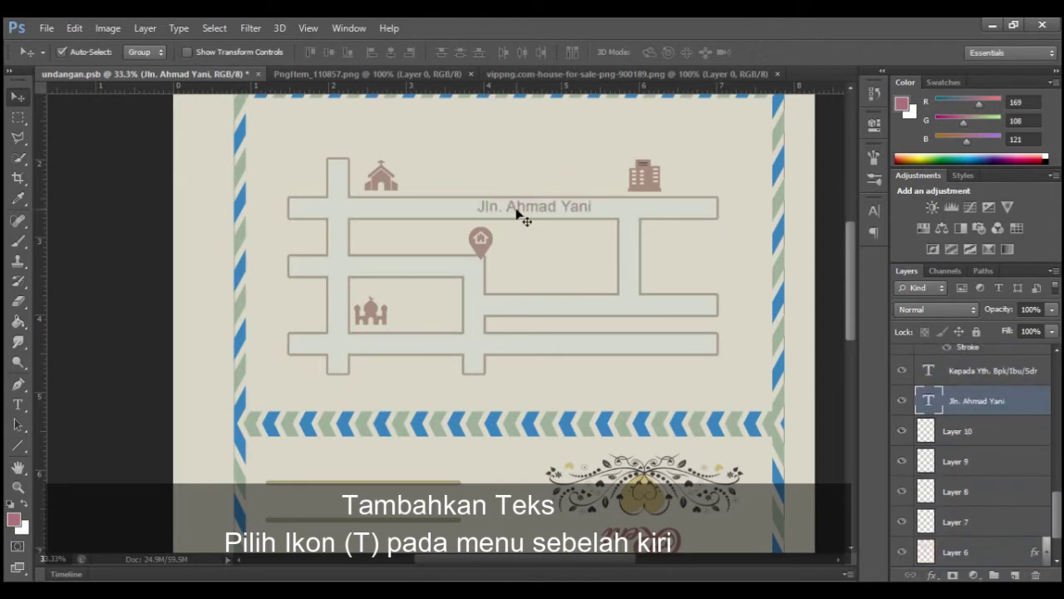
Reduce the 'Jln. Ahmad Yani' label to 12 pt.
{"action": "left_click", "coordinate": [17, 404]}
{"action": "left_click_drag", "start_coordinate": [477, 207], "coordinate": [604, 212]}
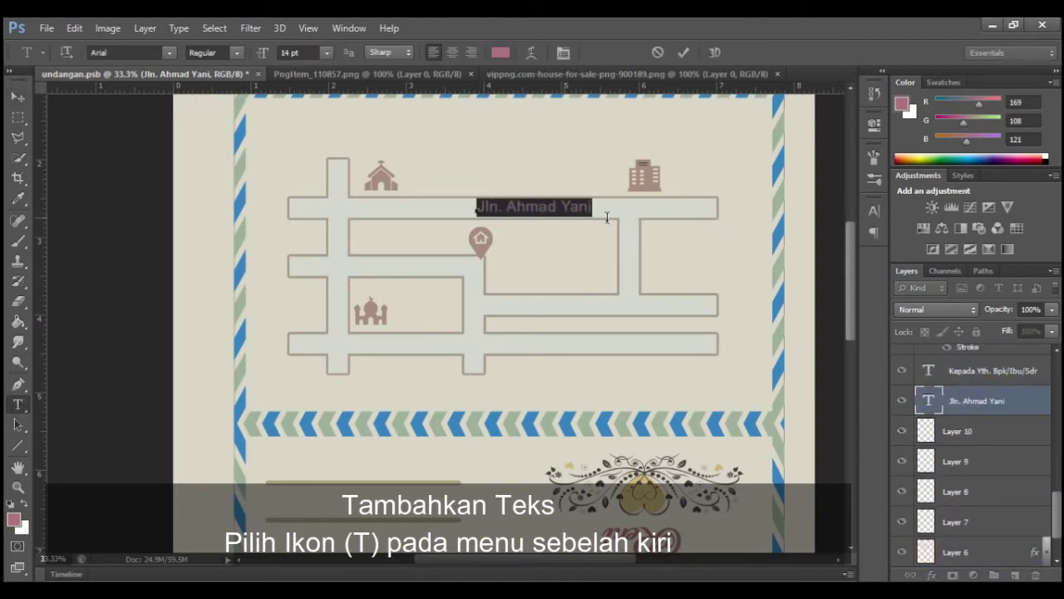
{"action": "left_click", "coordinate": [327, 53]}
{"action": "left_click", "coordinate": [336, 184]}
{"action": "left_click", "coordinate": [685, 52]}
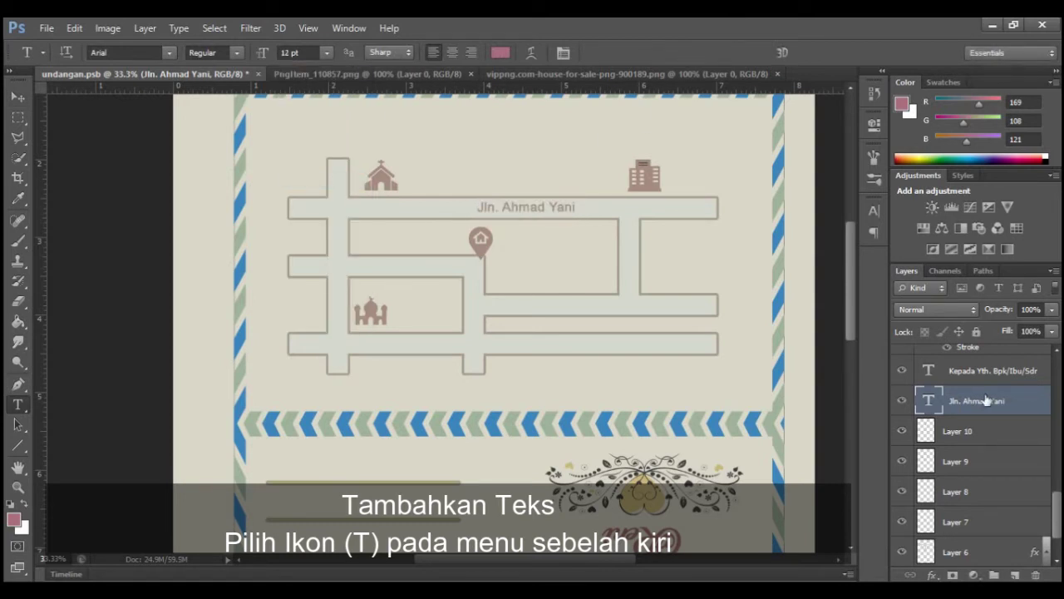
Duplicate the label onto the lower street and retype it 'Jln. Pattimura'.
{"action": "key", "text": "ctrl+j"}
{"action": "key", "text": "v"}
{"action": "mouse_move", "coordinate": [516, 208]}
{"action": "left_mouse_down"}
{"action": "mouse_move", "coordinate": [549, 349]}
{"action": "mouse_move", "coordinate": [650, 355]}
{"action": "left_mouse_up"}
{"action": "left_click", "coordinate": [18, 404]}
{"action": "type", "text": "Pattimura"}
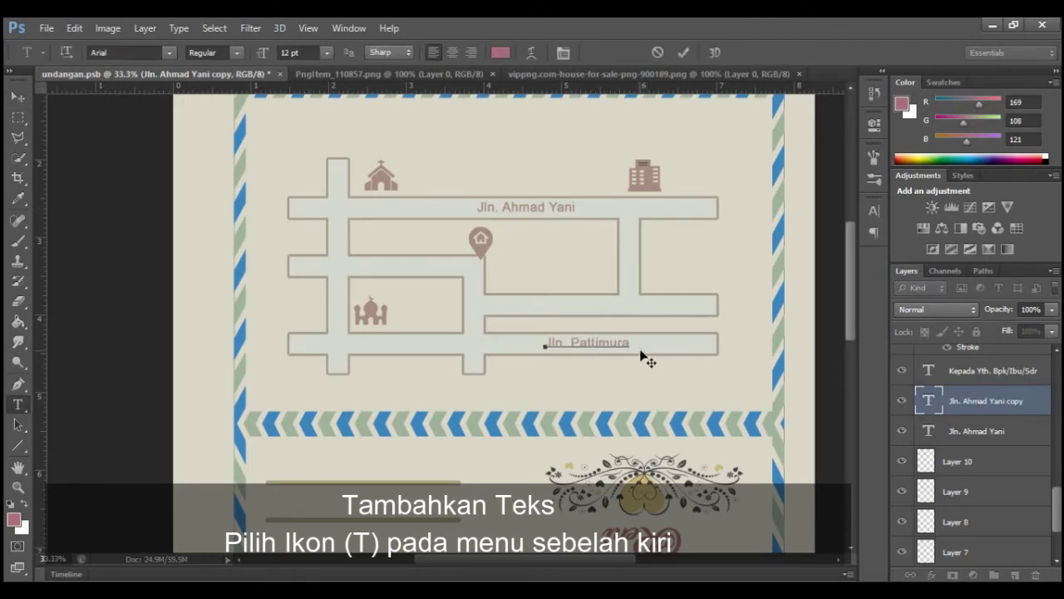
{"action": "left_click", "coordinate": [684, 52]}
Duplicate it again beside the pin and retype it 'Lokasi Acara'.
{"action": "key", "text": "v"}
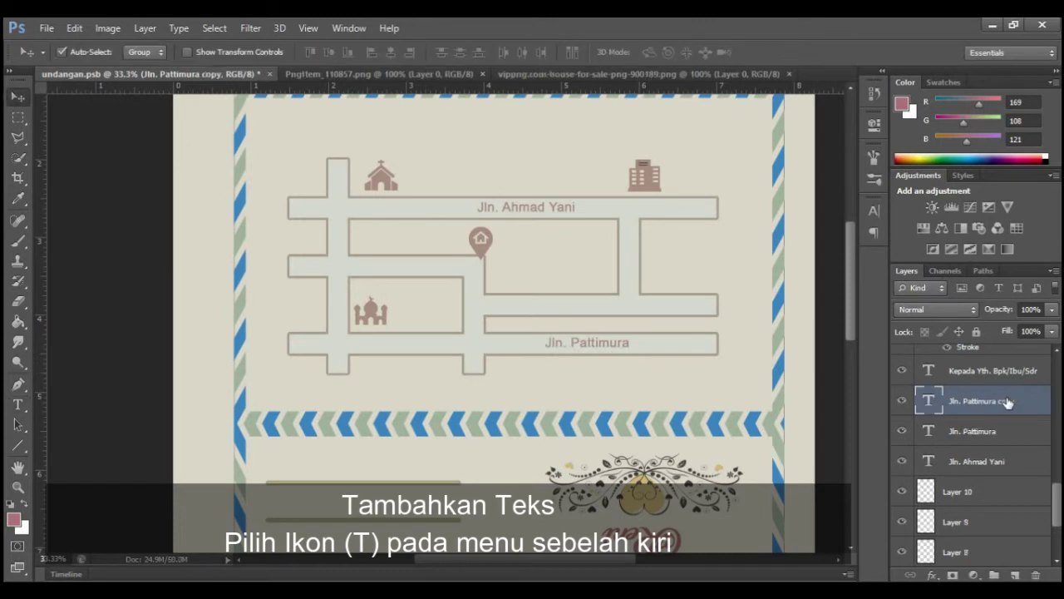
{"action": "mouse_move", "coordinate": [587, 342]}
{"action": "left_mouse_down"}
{"action": "mouse_move", "coordinate": [534, 250]}
{"action": "mouse_move", "coordinate": [589, 257]}
{"action": "left_mouse_up"}
{"action": "left_click", "coordinate": [17, 404]}
{"action": "key", "text": "BackSpace"}
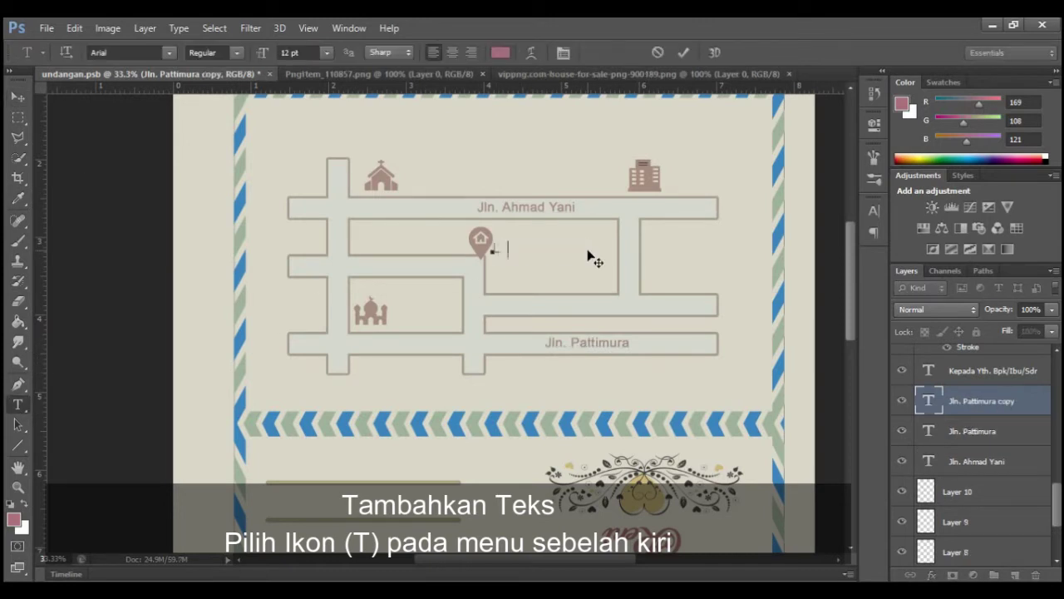
{"action": "left_click", "coordinate": [531, 247]}
{"action": "type", "text": "Lokasi Acara"}
{"action": "left_click", "coordinate": [684, 53]}
{"action": "key", "text": "v"}
{"action": "left_click_drag", "start_coordinate": [527, 257], "coordinate": [525, 263]}
{"action": "left_click_drag", "start_coordinate": [848, 299], "coordinate": [848, 275]}
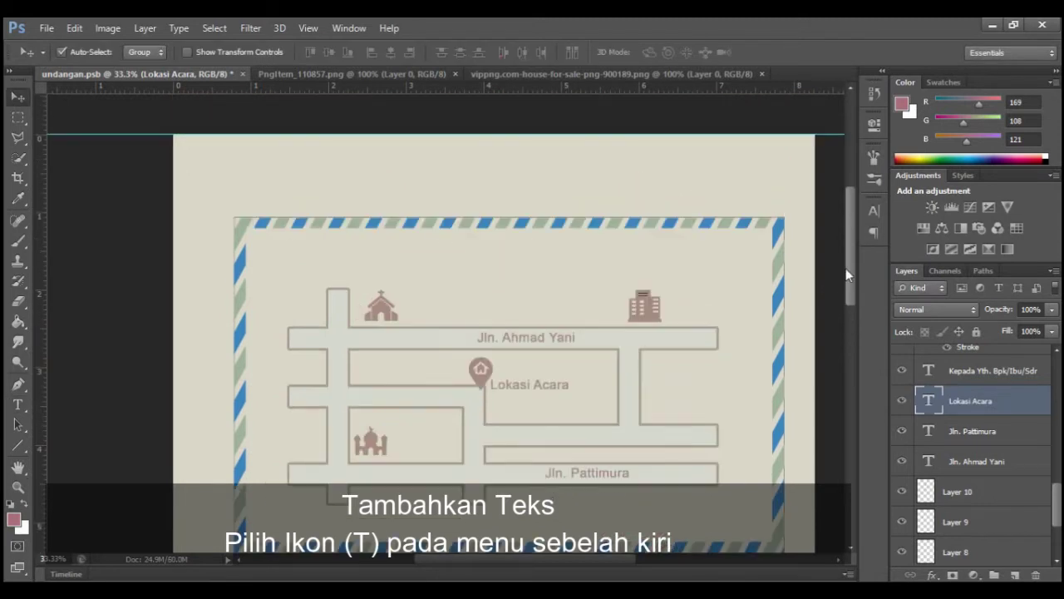
Duplicate the label above the map as 'Denah Lokasi' in a 24 pt script font.
{"action": "key", "text": "ctrl+j"}
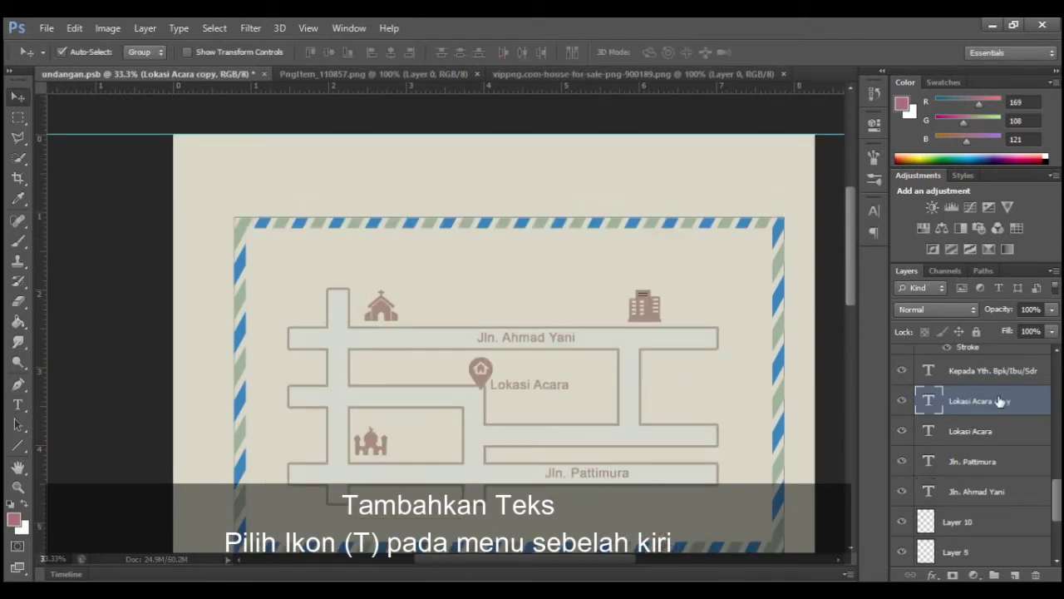
{"action": "mouse_move", "coordinate": [509, 394]}
{"action": "left_mouse_down"}
{"action": "mouse_move", "coordinate": [466, 277]}
{"action": "mouse_move", "coordinate": [532, 269]}
{"action": "left_mouse_up"}
{"action": "type", "text": "t"}
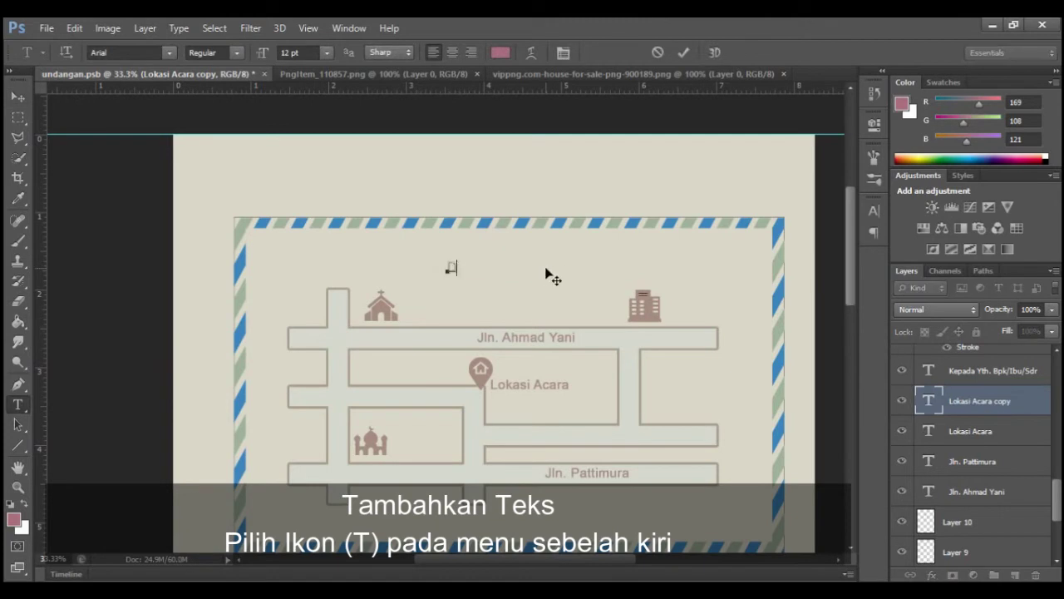
{"action": "type", "text": "Denah Acara"}
{"action": "key", "text": "BackSpace"}
{"action": "key", "text": "BackSpace"}
{"action": "key", "text": "BackSpace"}
{"action": "type", "text": "Lokasi"}
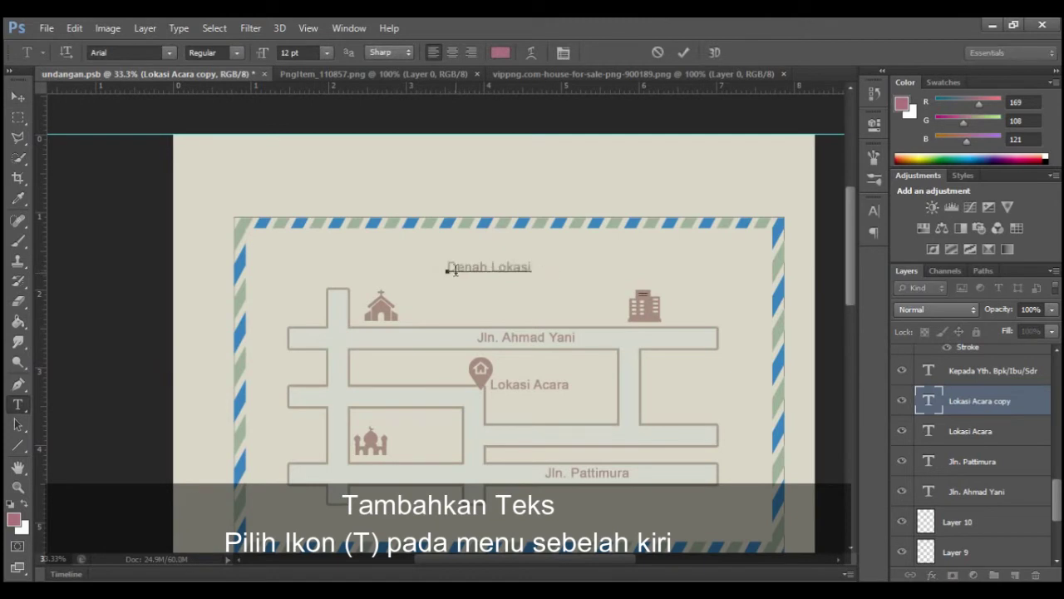
{"action": "key", "text": "ctrl+a"}
{"action": "left_click", "coordinate": [327, 52]}
{"action": "left_click", "coordinate": [320, 230]}
{"action": "left_click", "coordinate": [170, 53]}
{"action": "left_click", "coordinate": [167, 222]}
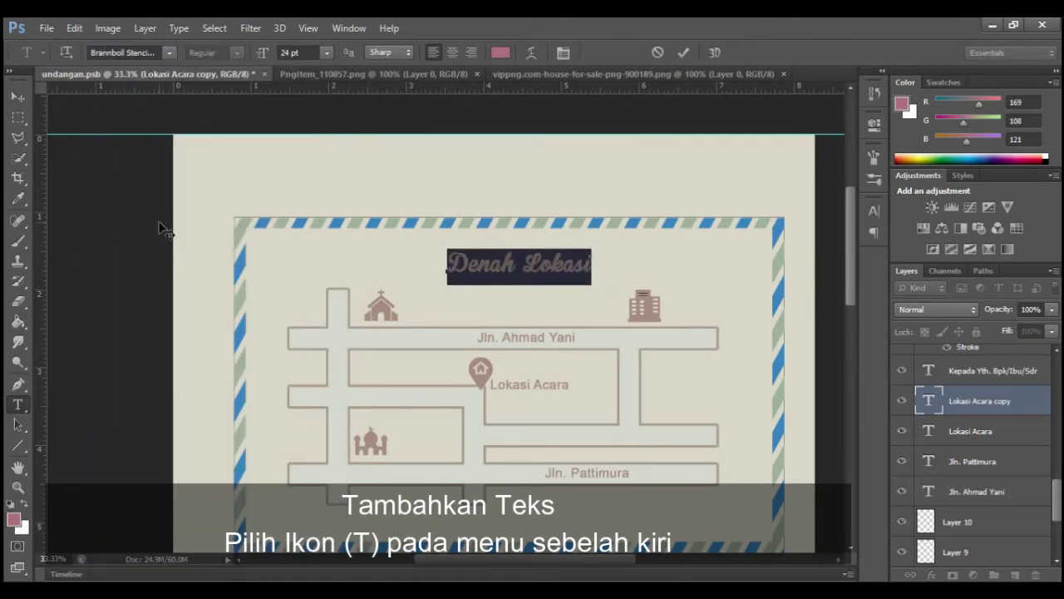
{"action": "left_click", "coordinate": [683, 53]}
Select the building icon's layer, then make Layer 0 the active layer.
{"action": "left_click", "coordinate": [18, 98]}
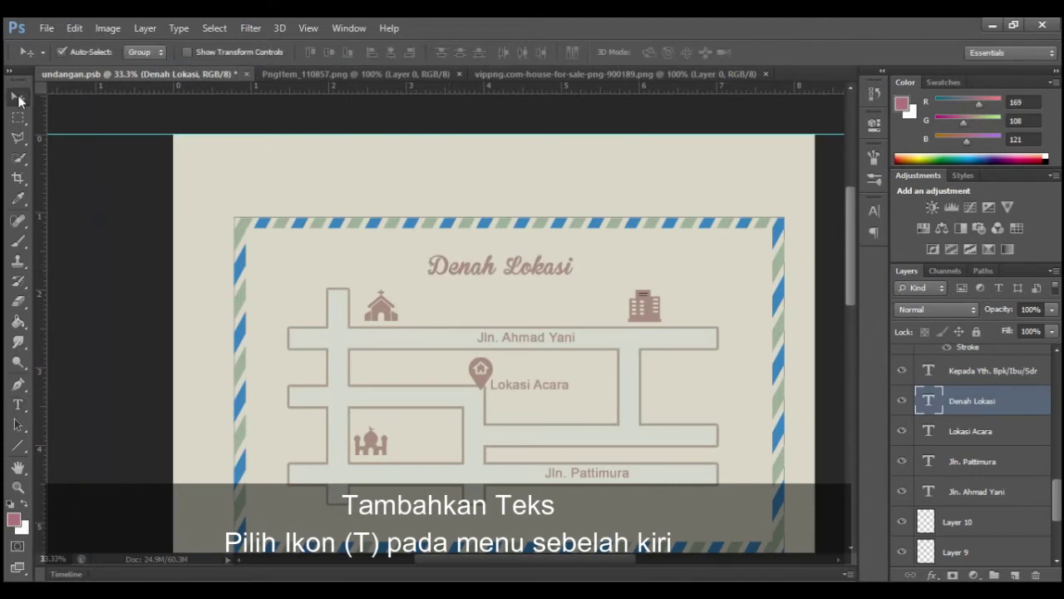
{"action": "left_click", "coordinate": [658, 303]}
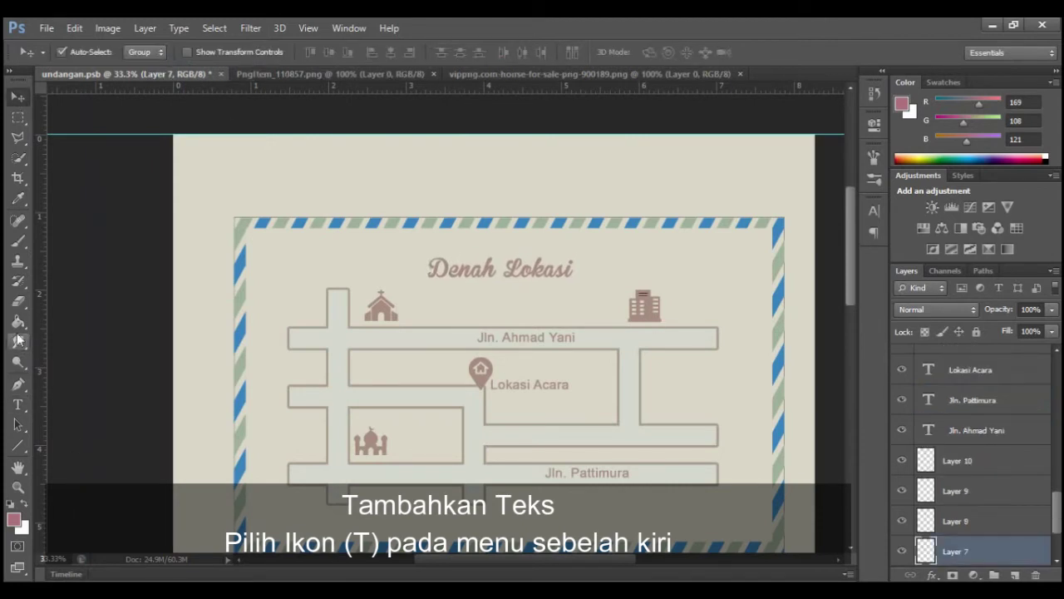
{"action": "scroll", "coordinate": [462, 299], "scroll_direction": "down", "scroll_amount": 3}
{"action": "scroll", "coordinate": [462, 300], "scroll_direction": "up", "scroll_amount": 1}
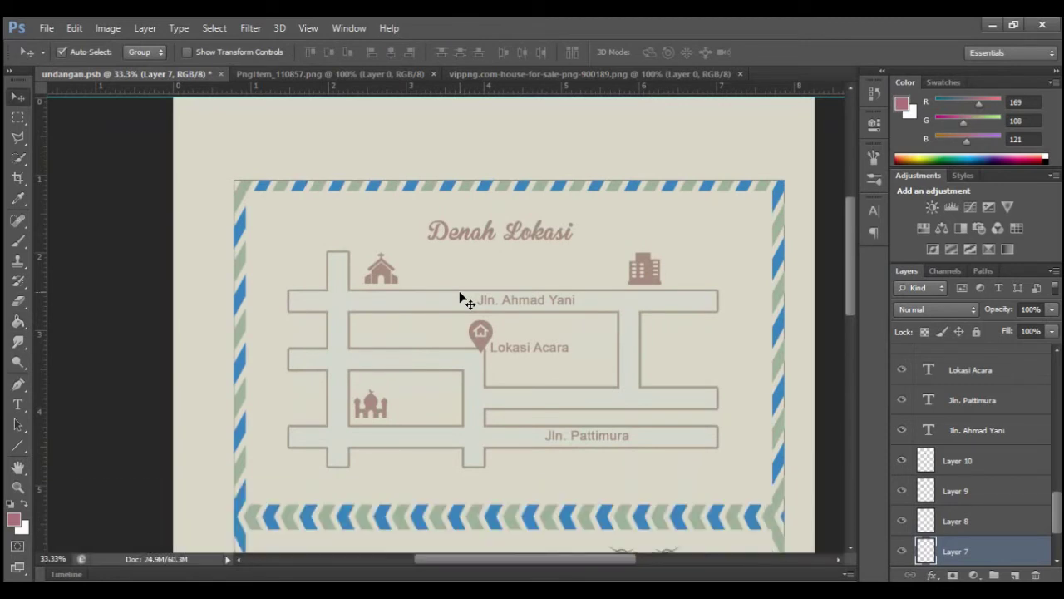
{"action": "mouse_move", "coordinate": [1059, 507]}
{"action": "left_mouse_down"}
{"action": "mouse_move", "coordinate": [1018, 388]}
{"action": "mouse_move", "coordinate": [1056, 532]}
{"action": "left_mouse_up"}
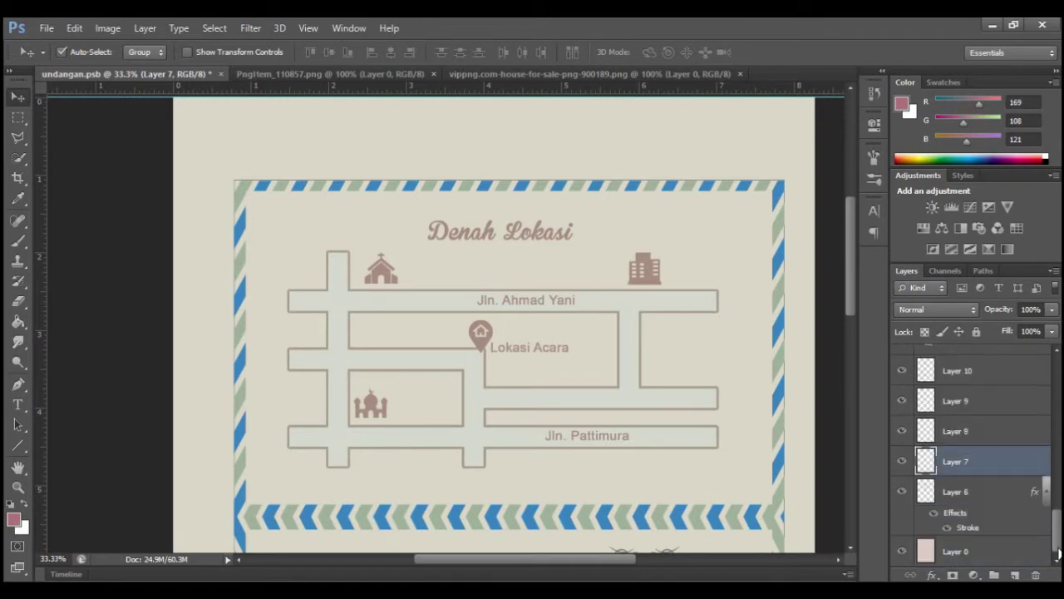
{"action": "left_click", "coordinate": [1007, 551]}
{"action": "left_click", "coordinate": [46, 30]}
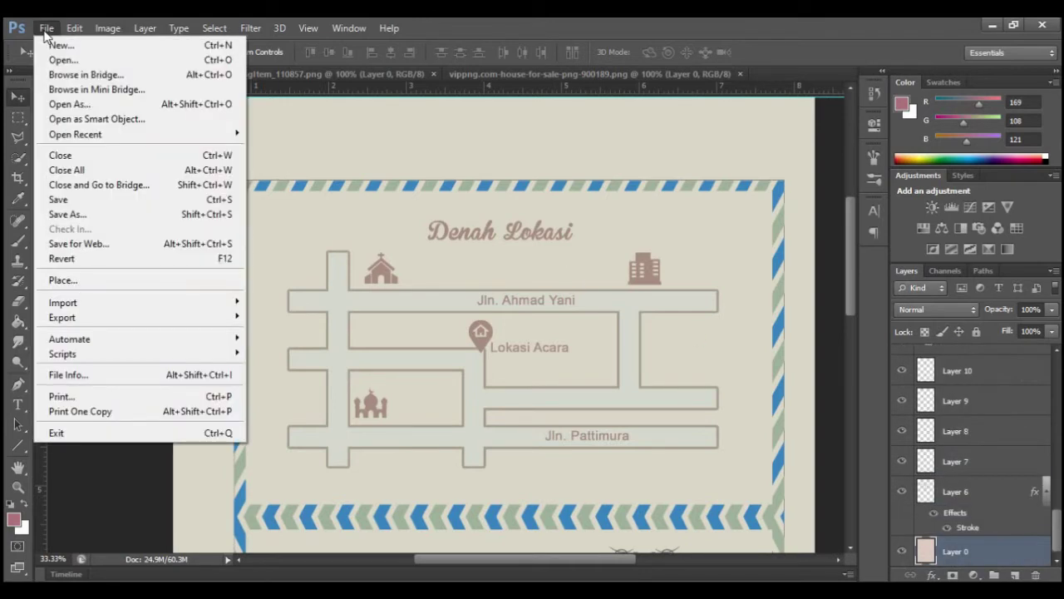
Place the hearts of love couple image into the document.
{"action": "left_click", "coordinate": [93, 280]}
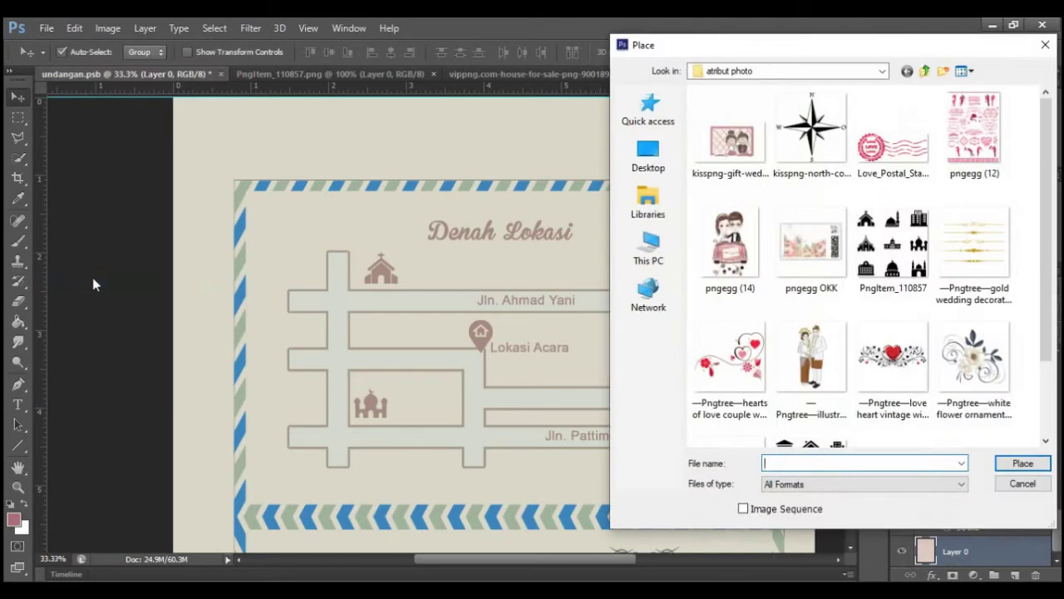
{"action": "left_click", "coordinate": [729, 356]}
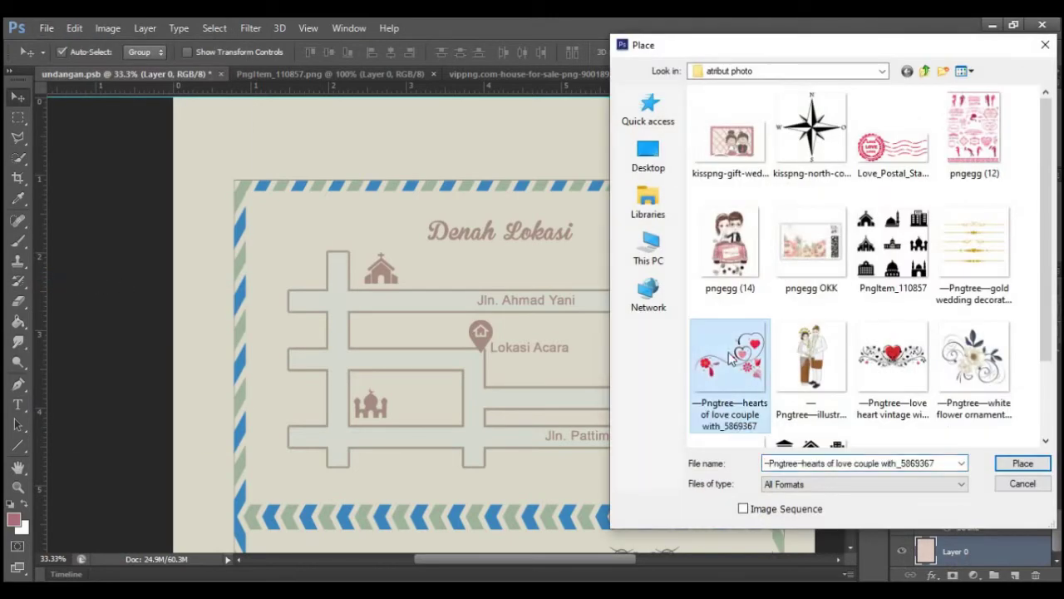
{"action": "left_click", "coordinate": [1022, 463]}
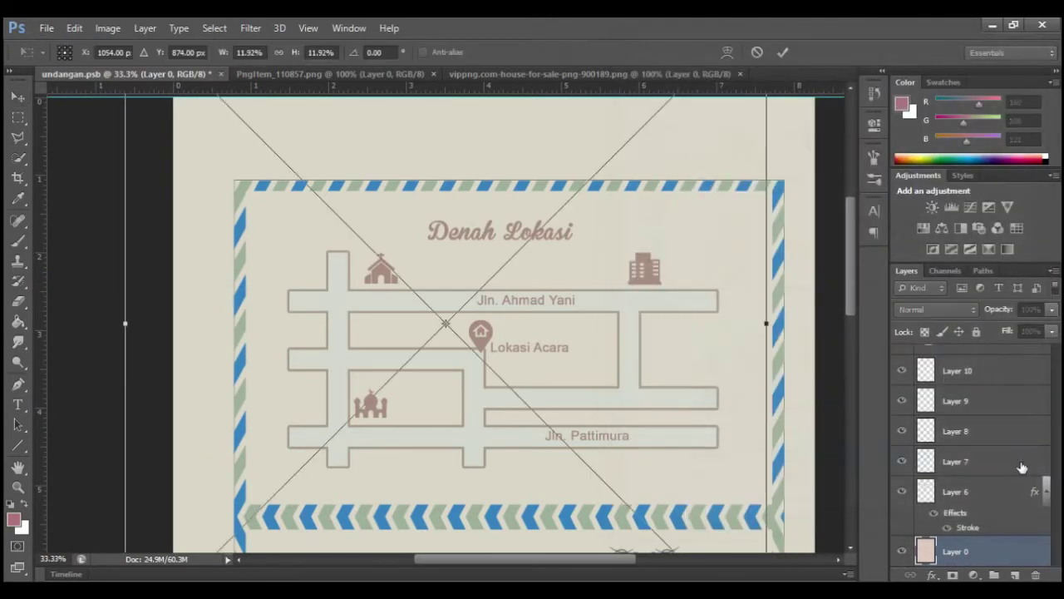
Scale the hearts ornament to about 1.48% in the map's bottom-right corner, commit, and duplicate it.
{"action": "scroll", "coordinate": [775, 481], "scroll_direction": "down", "scroll_amount": 4}
{"action": "left_click_drag", "start_coordinate": [775, 480], "coordinate": [495, 240]}
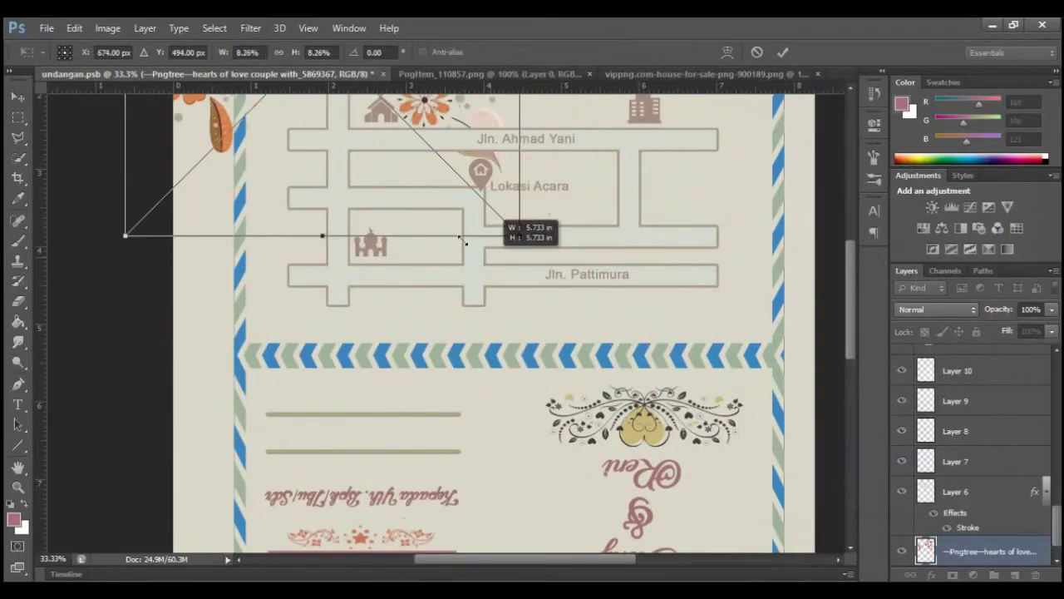
{"action": "scroll", "coordinate": [494, 239], "scroll_direction": "up", "scroll_amount": 5}
{"action": "left_click_drag", "start_coordinate": [212, 265], "coordinate": [607, 419]}
{"action": "scroll", "coordinate": [609, 424], "scroll_direction": "down", "scroll_amount": 2}
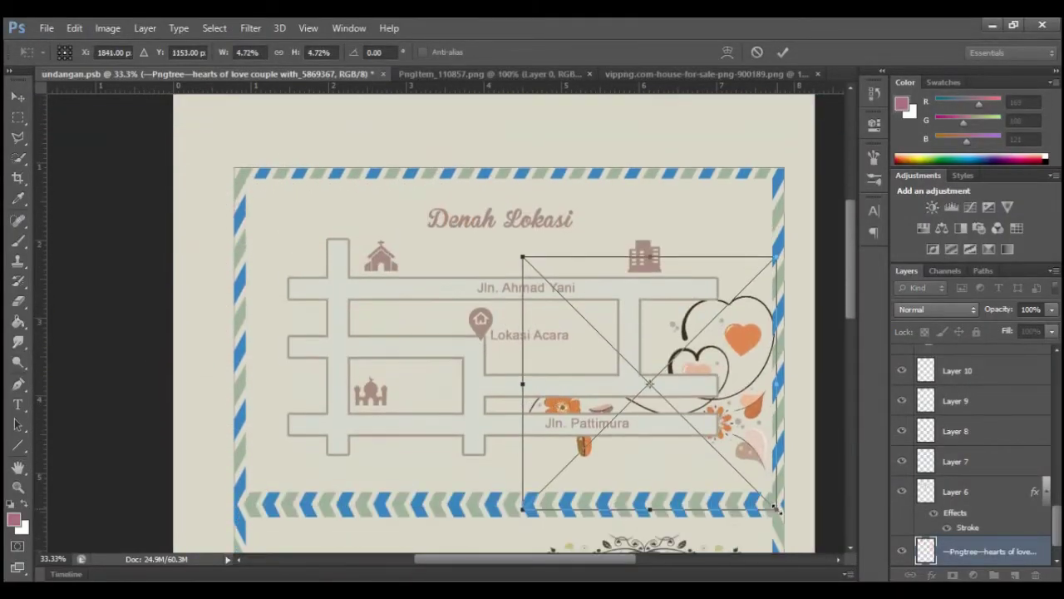
{"action": "left_click_drag", "start_coordinate": [771, 491], "coordinate": [681, 391]}
{"action": "left_click_drag", "start_coordinate": [582, 269], "coordinate": [698, 400]}
{"action": "mouse_move", "coordinate": [784, 510]}
{"action": "left_mouse_down"}
{"action": "mouse_move", "coordinate": [727, 471]}
{"action": "mouse_move", "coordinate": [781, 503]}
{"action": "mouse_move", "coordinate": [769, 495]}
{"action": "left_mouse_up"}
{"action": "left_click_drag", "start_coordinate": [720, 439], "coordinate": [726, 444]}
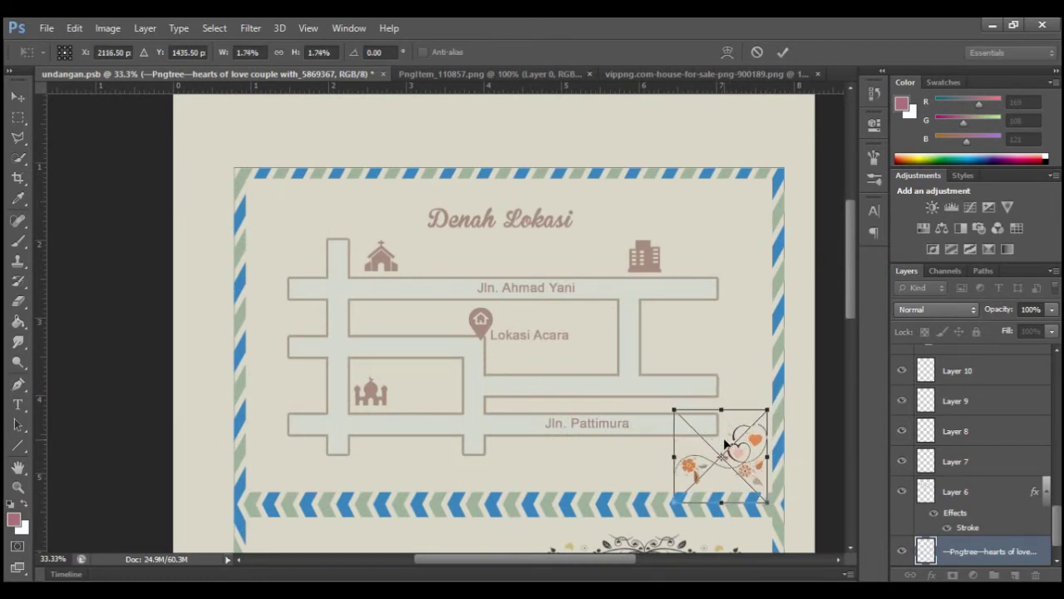
{"action": "left_click_drag", "start_coordinate": [765, 493], "coordinate": [753, 482]}
{"action": "left_click_drag", "start_coordinate": [724, 433], "coordinate": [723, 440]}
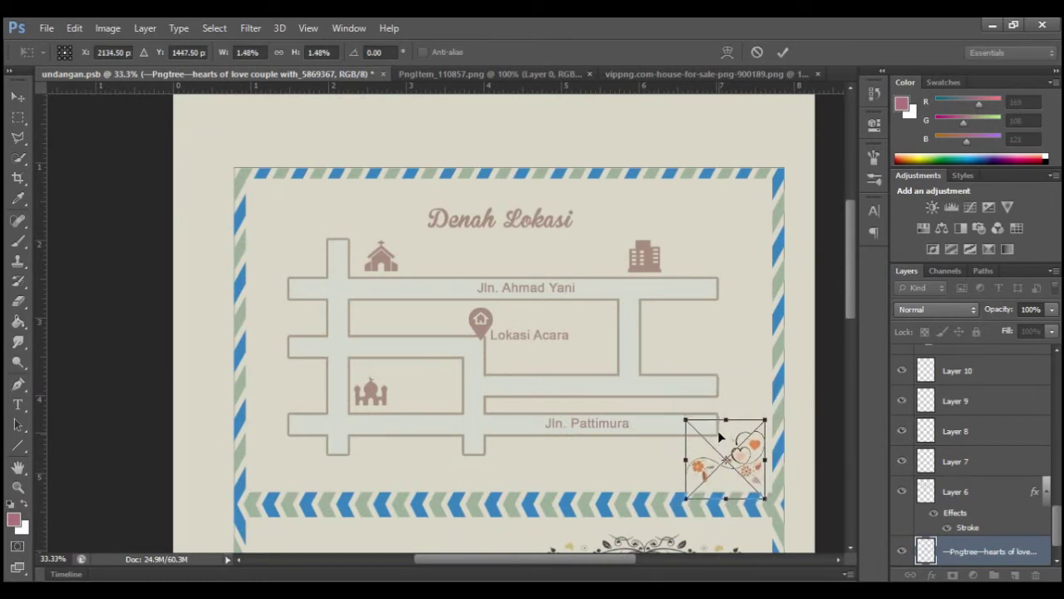
{"action": "left_click", "coordinate": [782, 51]}
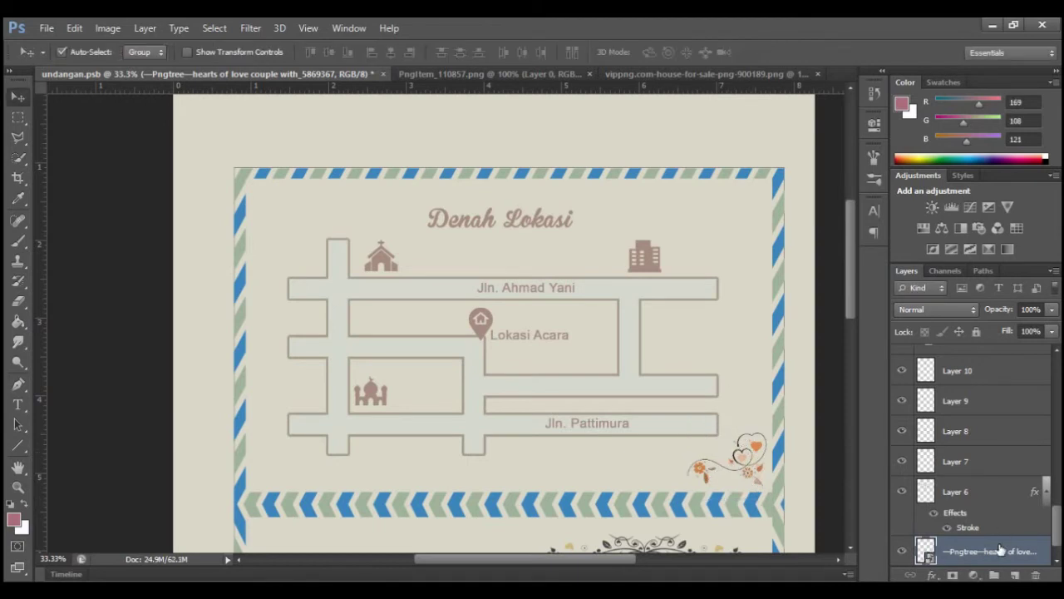
{"action": "key", "text": "ctrl+j"}
Undo the stray page shift and move the ornament copy to the top-left corner.
{"action": "left_click_drag", "start_coordinate": [751, 450], "coordinate": [703, 450]}
{"action": "left_click", "coordinate": [67, 30]}
{"action": "left_click", "coordinate": [122, 31]}
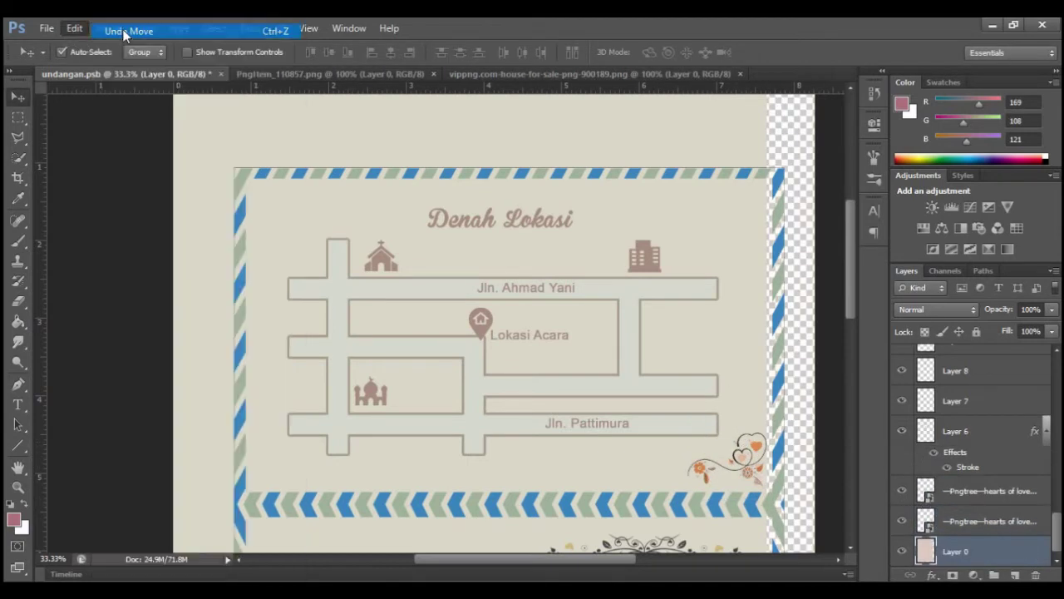
{"action": "left_click", "coordinate": [985, 491]}
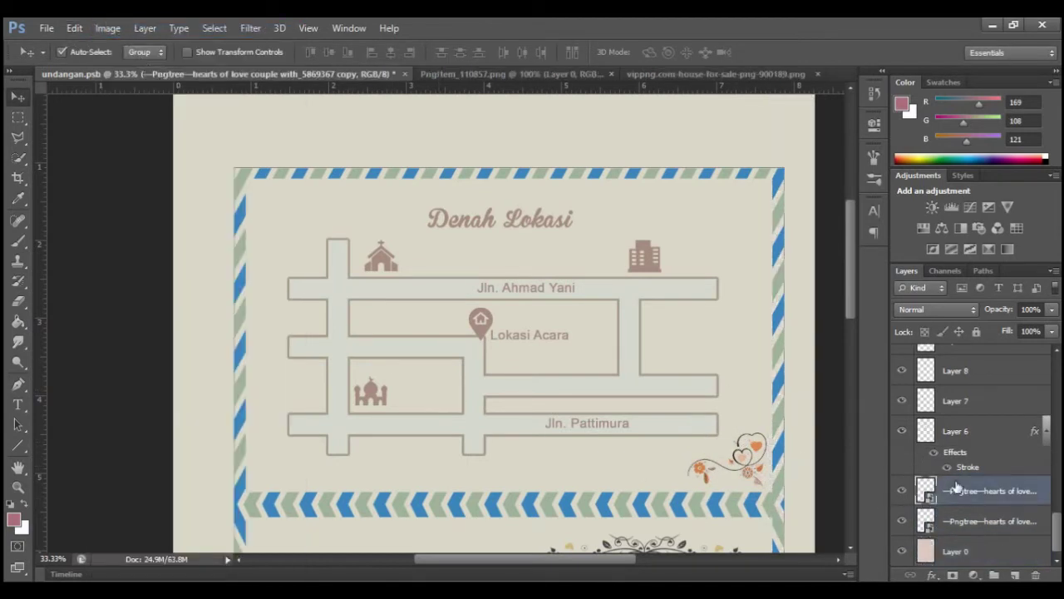
{"action": "mouse_move", "coordinate": [744, 453]}
{"action": "left_mouse_down"}
{"action": "mouse_move", "coordinate": [270, 219]}
{"action": "mouse_move", "coordinate": [302, 208]}
{"action": "left_mouse_up"}
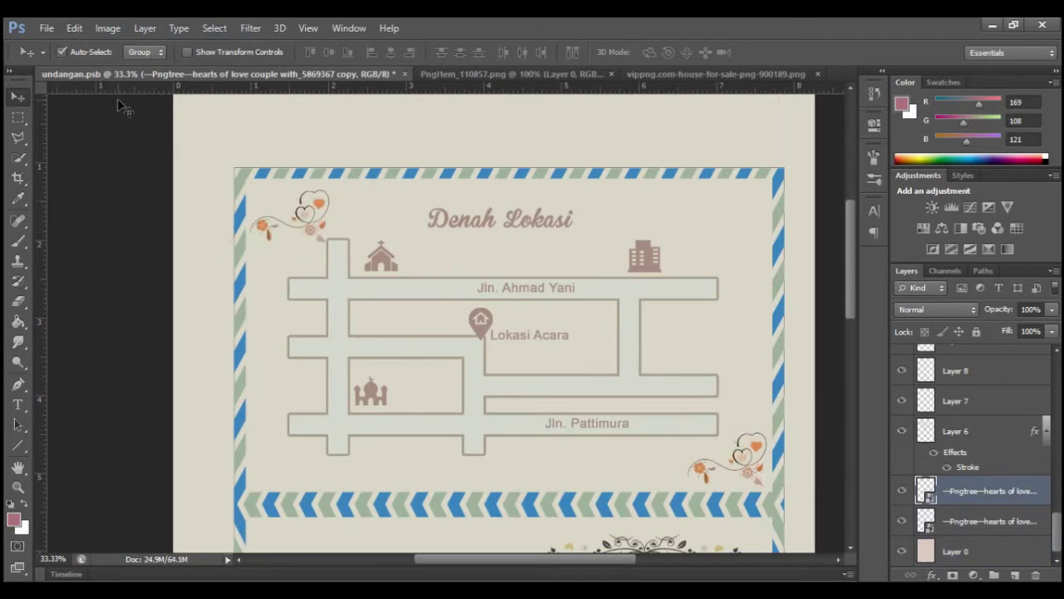
Rotate the ornament copy about 178.68° via Edit > Transform, nudge it into the corner, and commit.
{"action": "left_click", "coordinate": [75, 27]}
{"action": "mouse_move", "coordinate": [124, 317]}
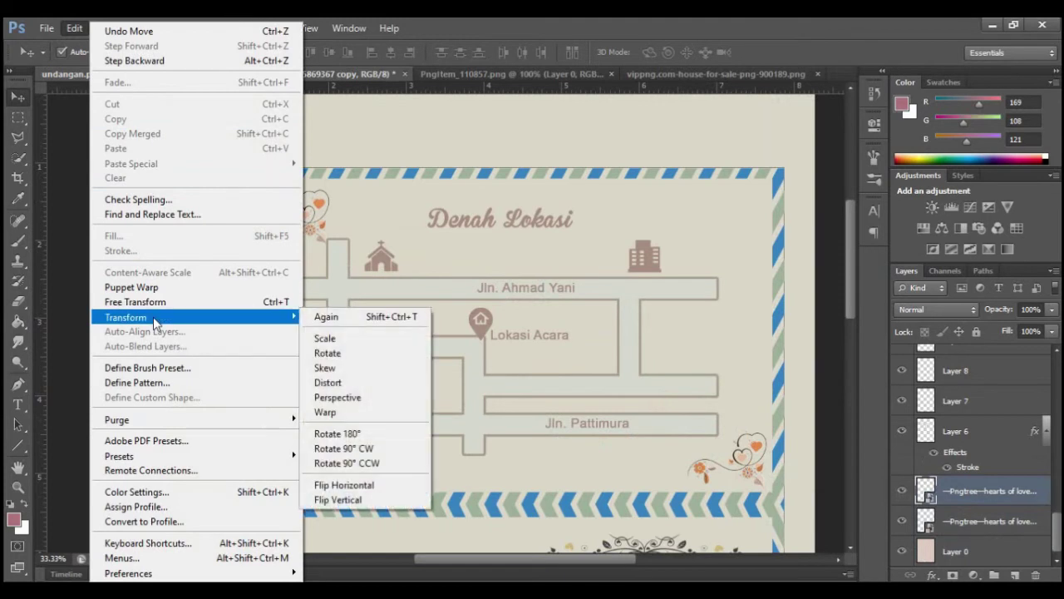
{"action": "left_click", "coordinate": [330, 338]}
{"action": "left_click_drag", "start_coordinate": [251, 180], "coordinate": [355, 257]}
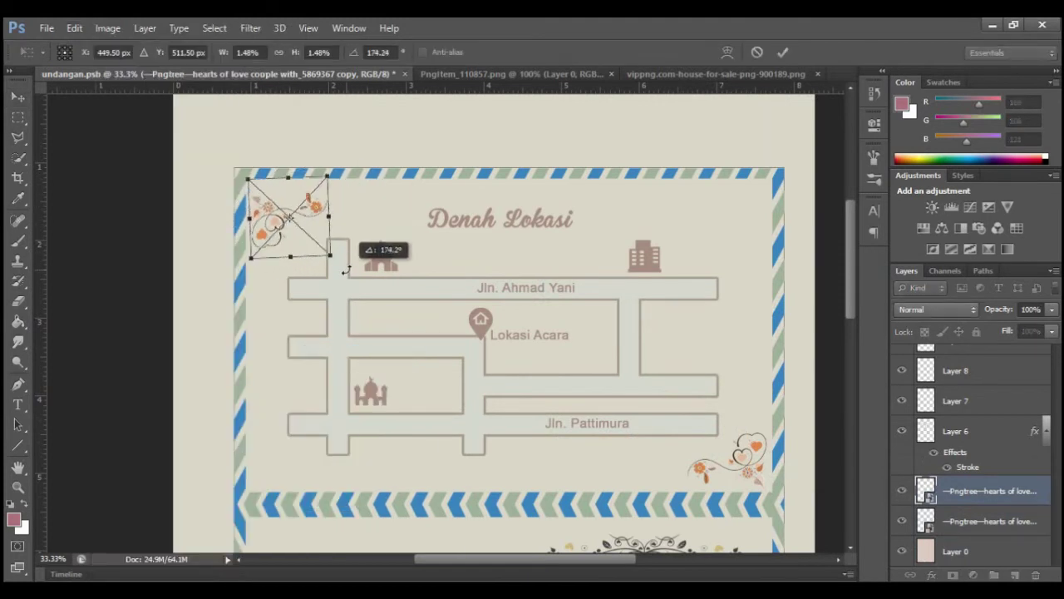
{"action": "left_click_drag", "start_coordinate": [355, 256], "coordinate": [343, 266]}
{"action": "left_click_drag", "start_coordinate": [279, 215], "coordinate": [279, 218]}
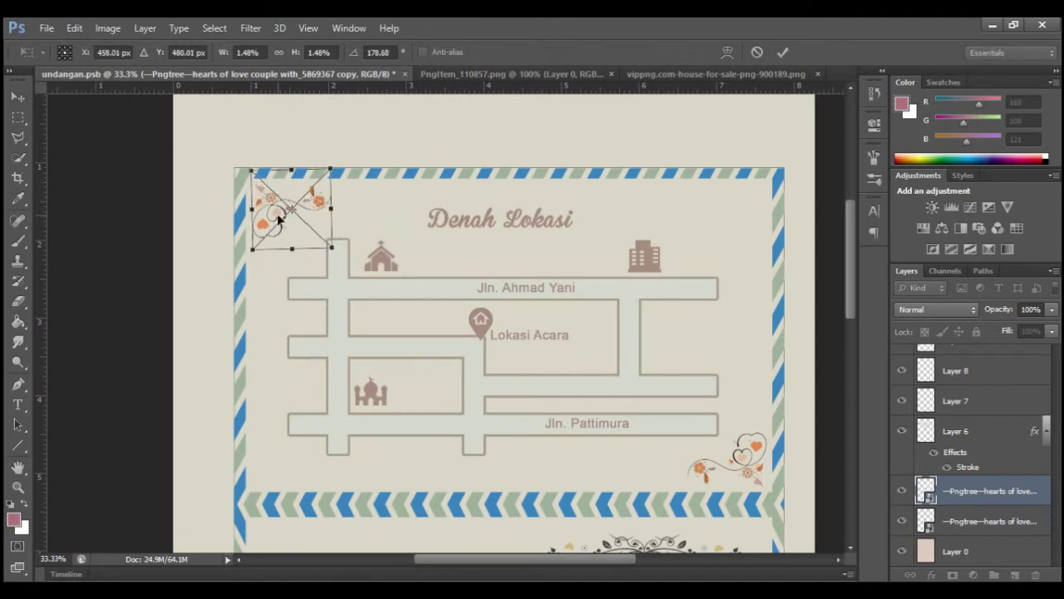
{"action": "left_click", "coordinate": [782, 51]}
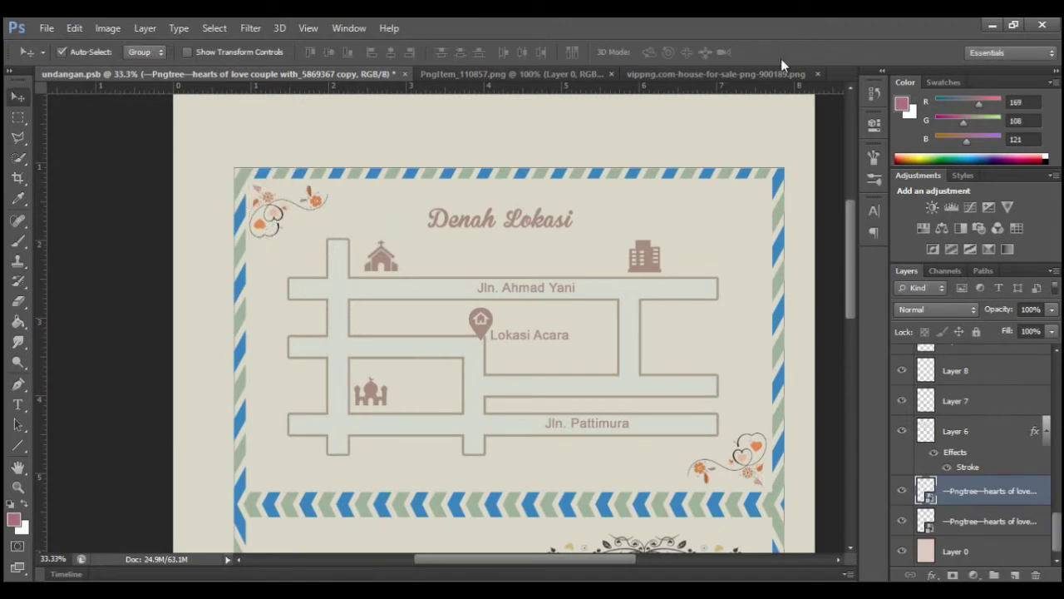
{"action": "mouse_move", "coordinate": [850, 239]}
{"action": "left_mouse_down"}
{"action": "mouse_move", "coordinate": [860, 373]}
{"action": "mouse_move", "coordinate": [878, 242]}
{"action": "left_mouse_up"}
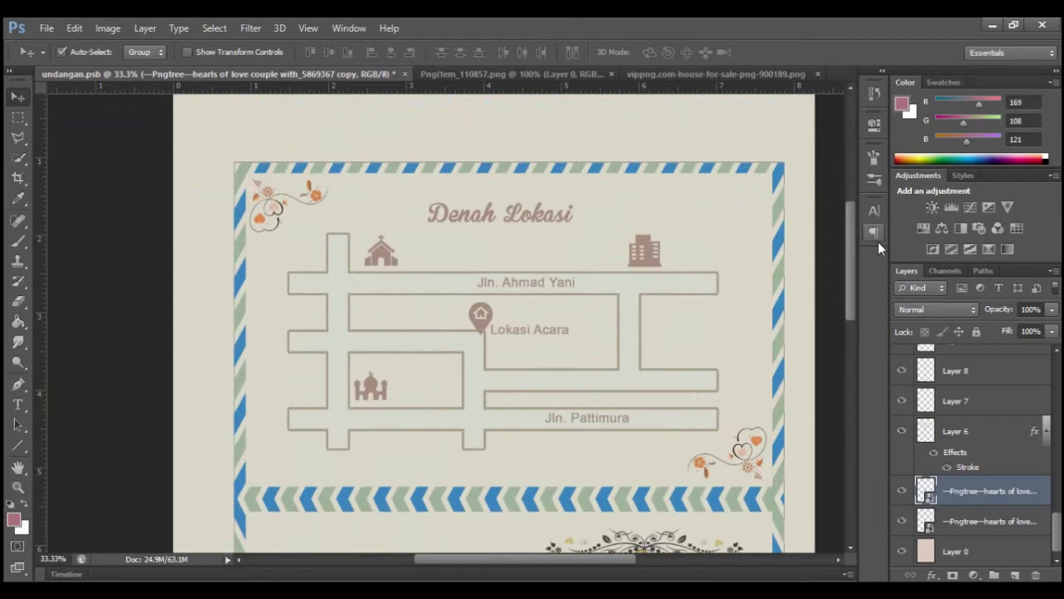
{"action": "mouse_move", "coordinate": [852, 259]}
{"action": "left_mouse_down"}
{"action": "mouse_move", "coordinate": [856, 247]}
{"action": "mouse_move", "coordinate": [857, 258]}
{"action": "left_mouse_up"}
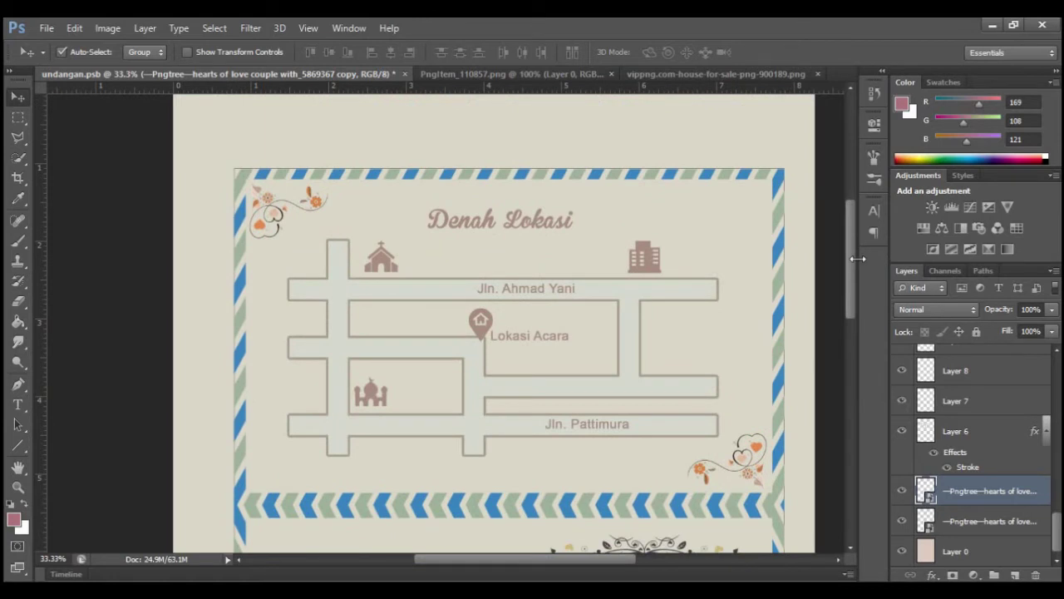
{"action": "scroll", "coordinate": [748, 416], "scroll_direction": "down", "scroll_amount": 2}
{"action": "left_click_drag", "start_coordinate": [611, 560], "coordinate": [613, 559]}
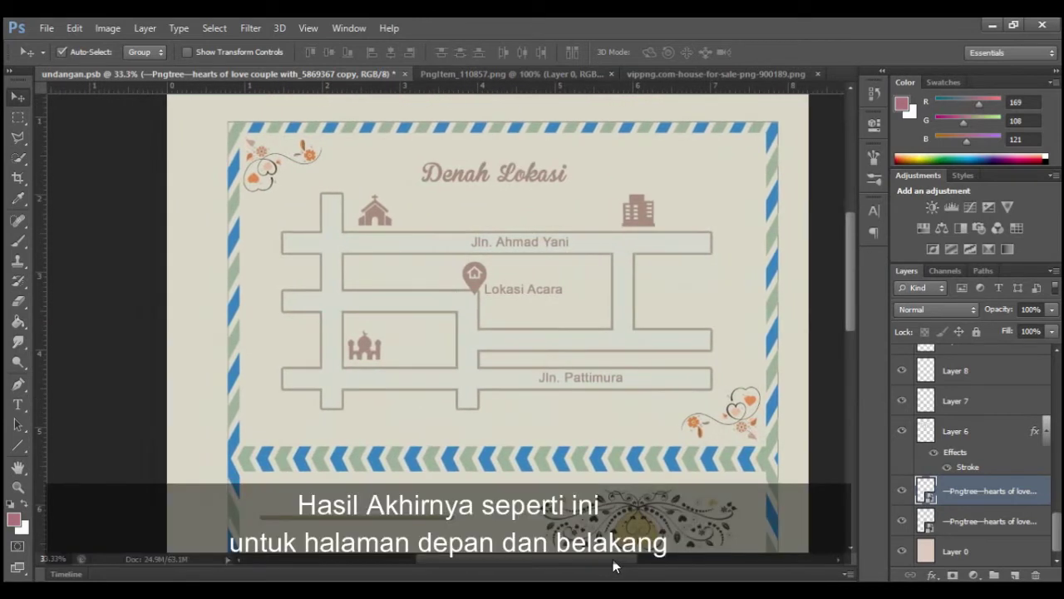
Rotate the whole canvas 180° with Image Rotation.
{"action": "left_click", "coordinate": [107, 27]}
{"action": "mouse_move", "coordinate": [136, 170]}
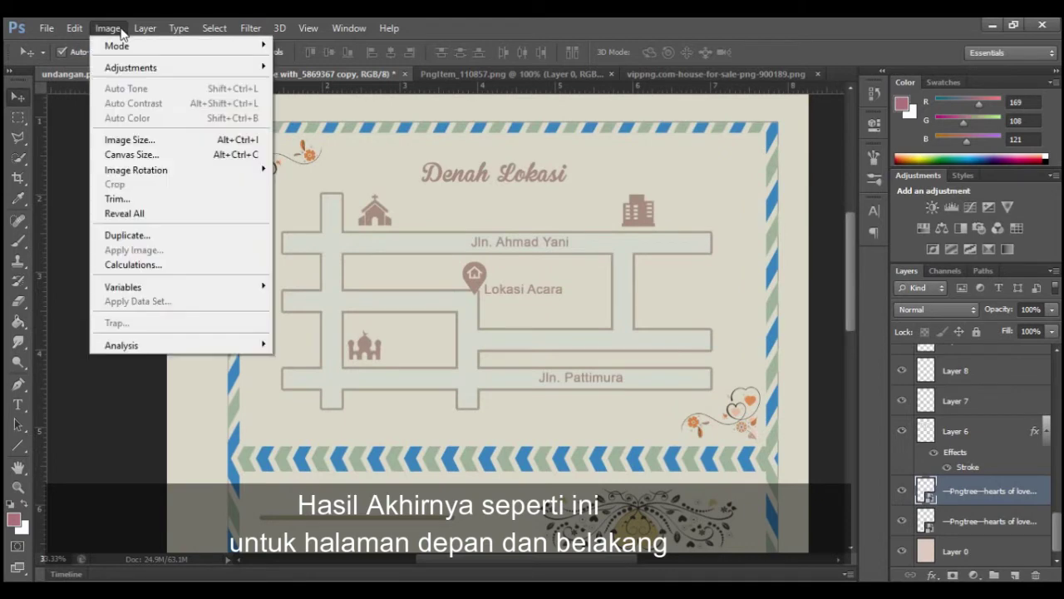
{"action": "left_click", "coordinate": [290, 170]}
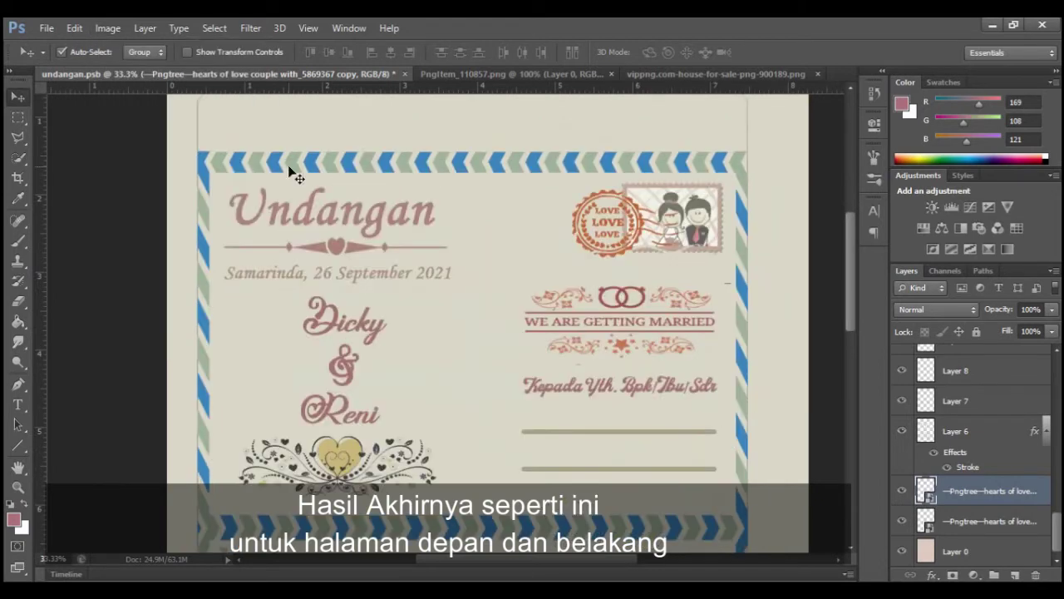
{"action": "scroll", "coordinate": [647, 245], "scroll_direction": "up", "scroll_amount": 2}
{"action": "scroll", "coordinate": [479, 286], "scroll_direction": "down", "scroll_amount": 4}
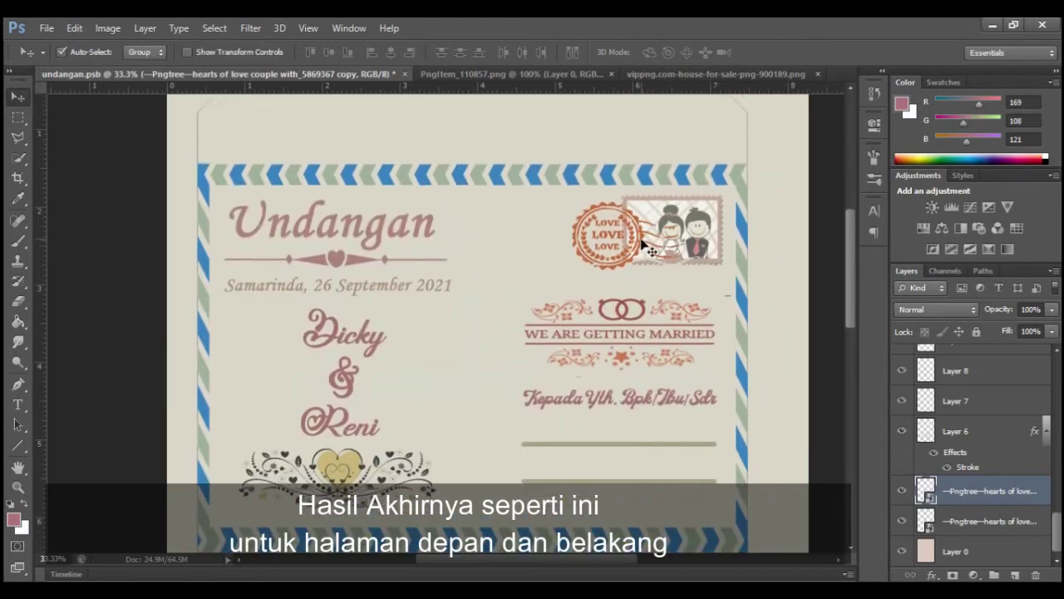
{"action": "scroll", "coordinate": [477, 281], "scroll_direction": "down", "scroll_amount": 3}
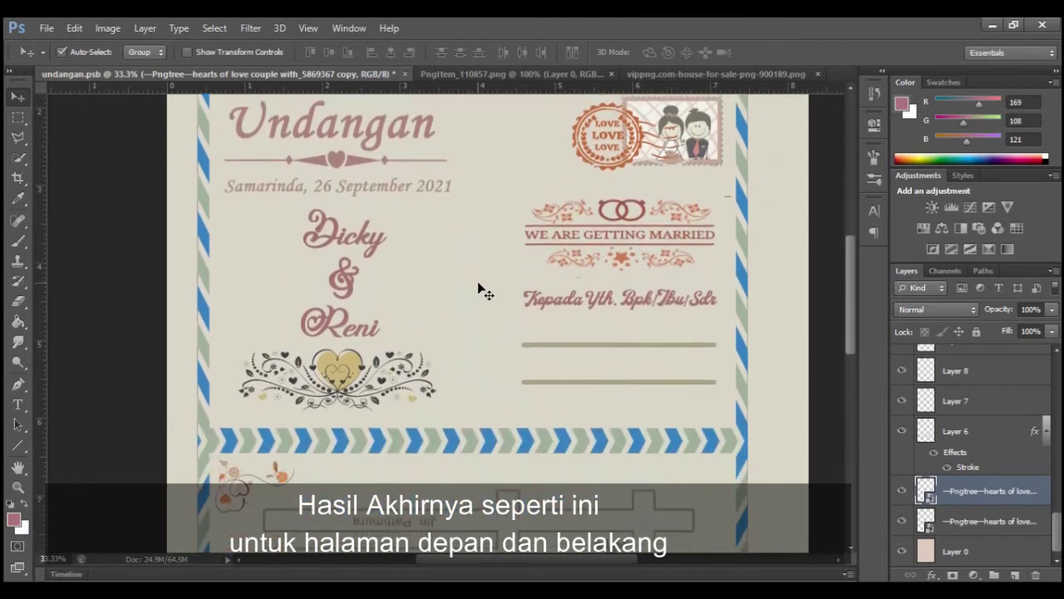
Nudge the Dicky, & and Reni name texts slightly upward with the arrow keys.
{"action": "left_click", "coordinate": [341, 240]}
{"action": "key", "text": "Up"}
{"action": "key", "text": "Up"}
{"action": "key", "text": "Up"}
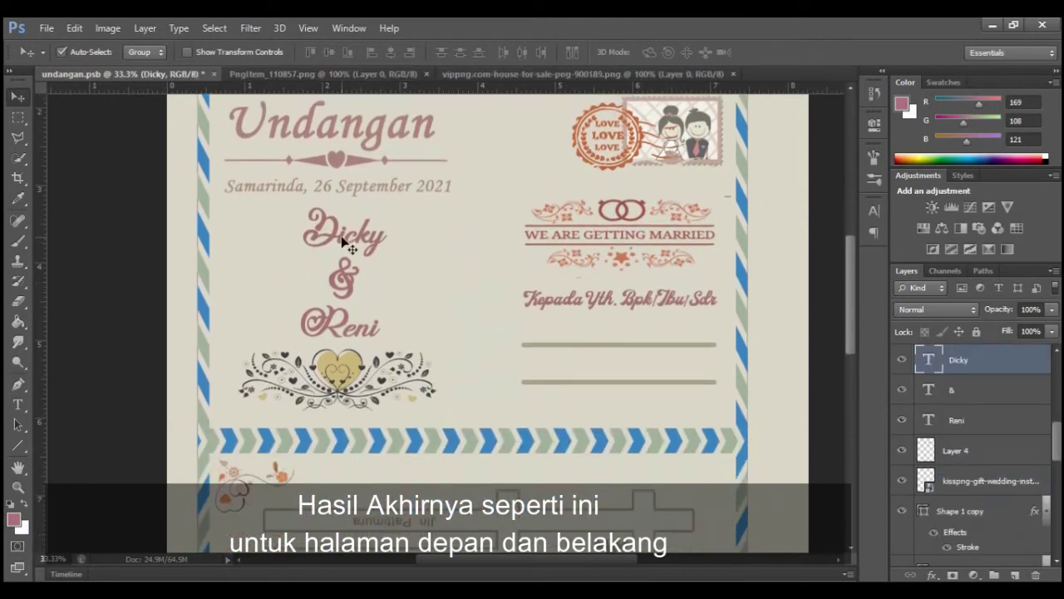
{"action": "key", "text": "Up"}
{"action": "key", "text": "Up"}
{"action": "key", "text": "Up"}
{"action": "left_click", "coordinate": [341, 284]}
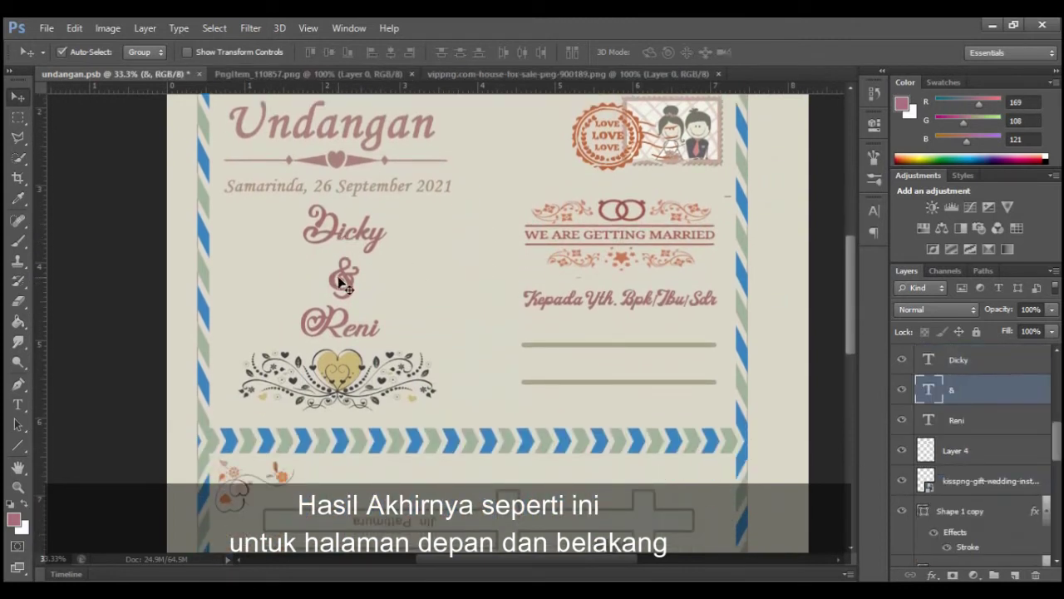
{"action": "key", "text": "Up"}
{"action": "key", "text": "Up"}
{"action": "key", "text": "Up"}
{"action": "key", "text": "Up"}
{"action": "key", "text": "Up"}
{"action": "key", "text": "Up"}
{"action": "key", "text": "Up"}
{"action": "key", "text": "Up"}
{"action": "key", "text": "Up"}
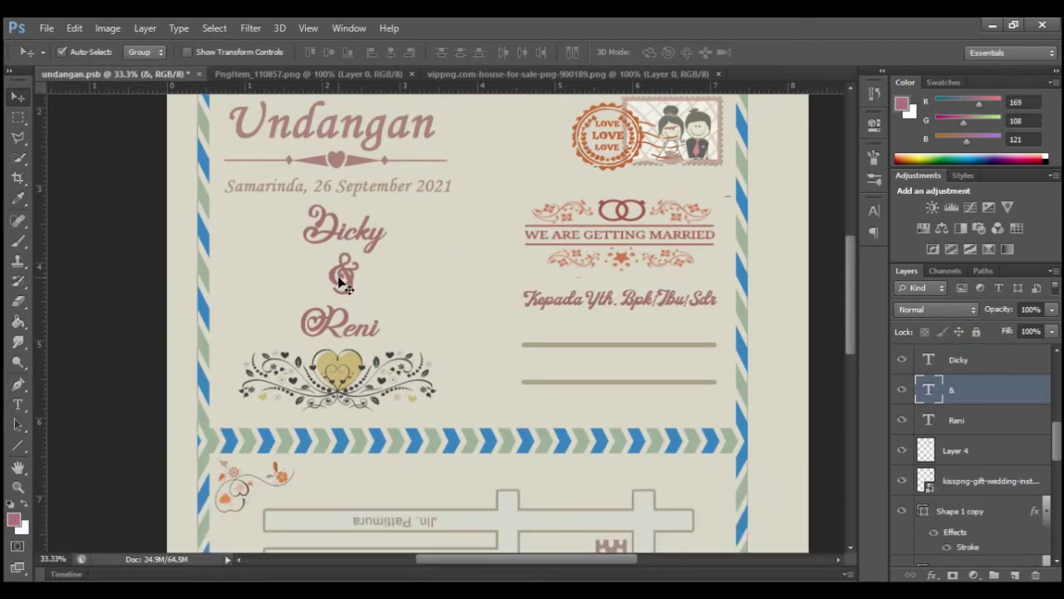
{"action": "left_click", "coordinate": [349, 331]}
{"action": "key", "text": "Up"}
{"action": "key", "text": "Up"}
{"action": "key", "text": "Up"}
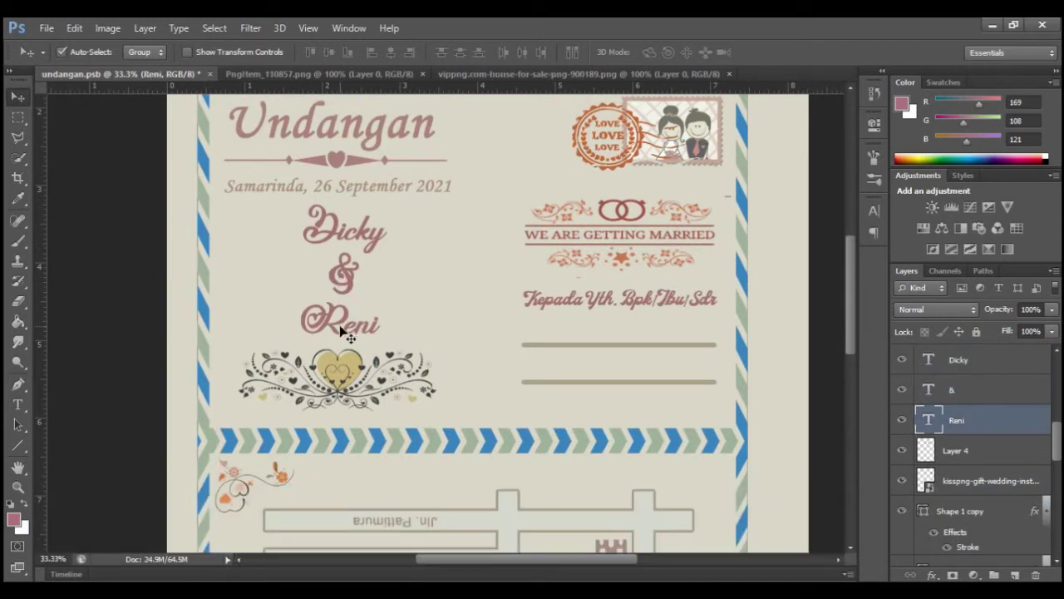
{"action": "scroll", "coordinate": [619, 353], "scroll_direction": "down", "scroll_amount": 3}
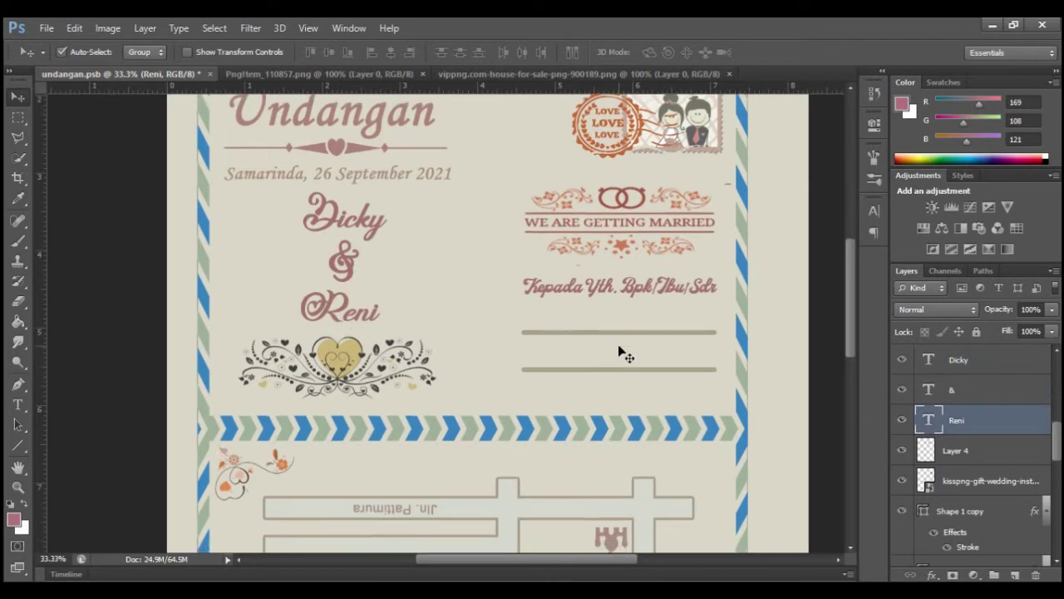
{"action": "scroll", "coordinate": [620, 353], "scroll_direction": "down", "scroll_amount": 3}
{"action": "scroll", "coordinate": [620, 353], "scroll_direction": "down", "scroll_amount": 2}
{"action": "scroll", "coordinate": [619, 353], "scroll_direction": "down", "scroll_amount": 1}
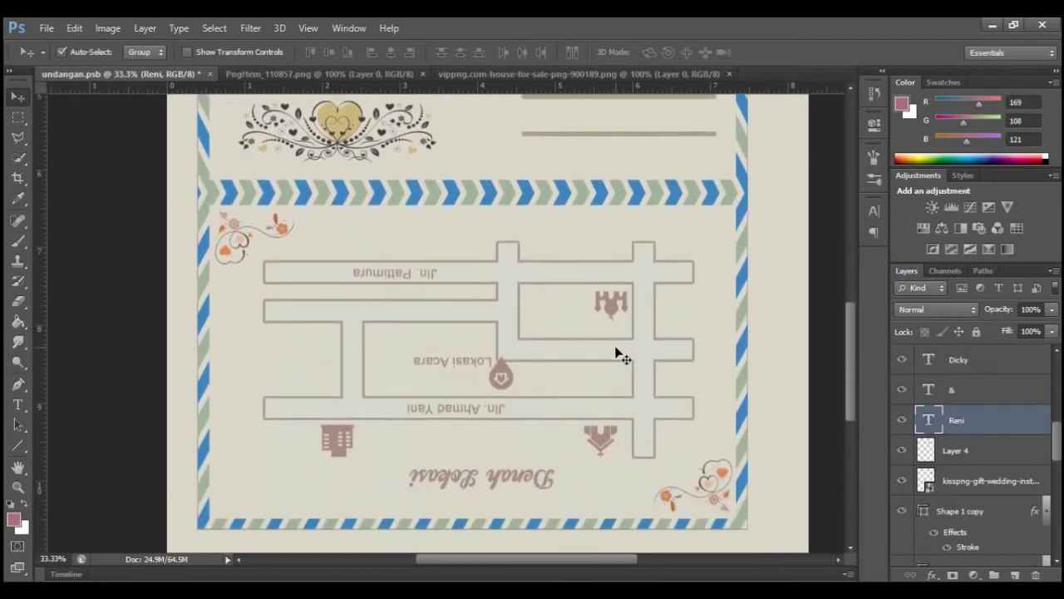
{"action": "scroll", "coordinate": [619, 354], "scroll_direction": "up", "scroll_amount": 1}
{"action": "scroll", "coordinate": [620, 353], "scroll_direction": "up", "scroll_amount": 1}
{"action": "scroll", "coordinate": [619, 354], "scroll_direction": "up", "scroll_amount": 2}
{"action": "scroll", "coordinate": [619, 353], "scroll_direction": "up", "scroll_amount": 2}
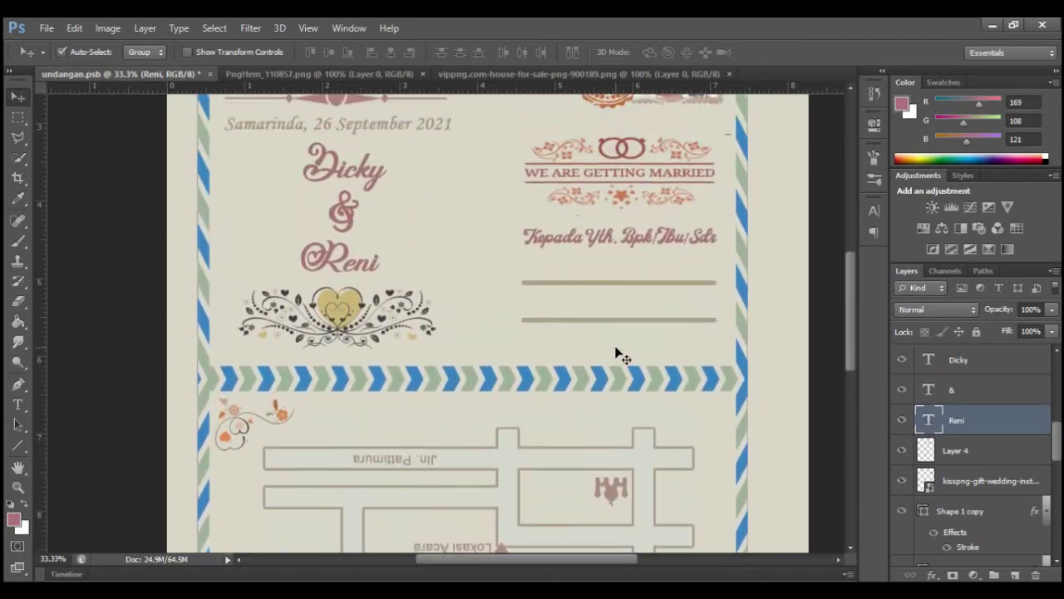
{"action": "scroll", "coordinate": [619, 354], "scroll_direction": "up", "scroll_amount": 3}
{"action": "scroll", "coordinate": [619, 356], "scroll_direction": "up", "scroll_amount": 1}
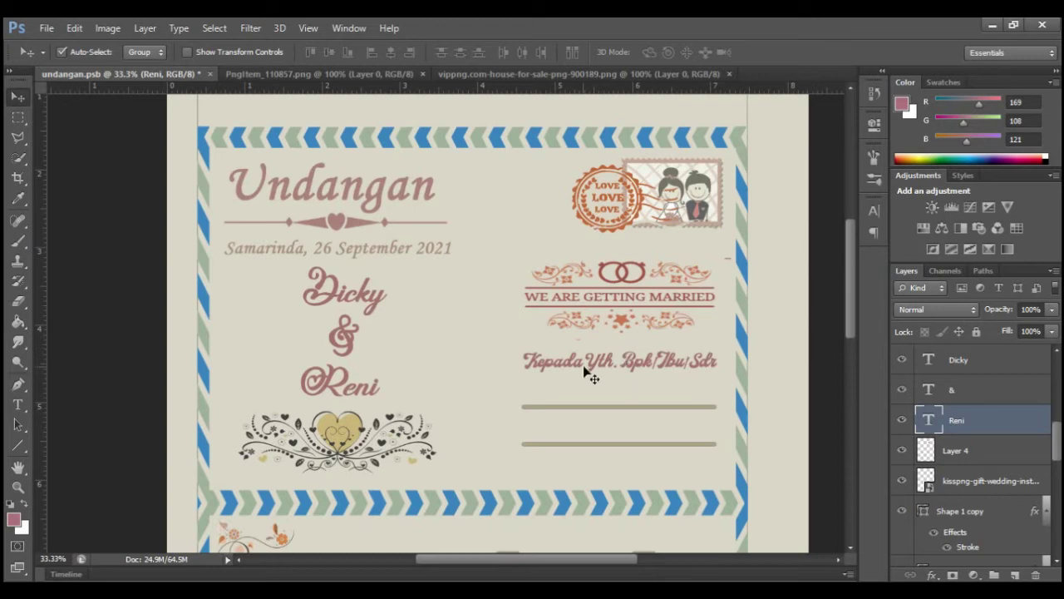
{"action": "scroll", "coordinate": [458, 363], "scroll_direction": "down", "scroll_amount": 1}
{"action": "scroll", "coordinate": [458, 363], "scroll_direction": "down", "scroll_amount": 4}
{"action": "scroll", "coordinate": [458, 363], "scroll_direction": "up", "scroll_amount": 3}
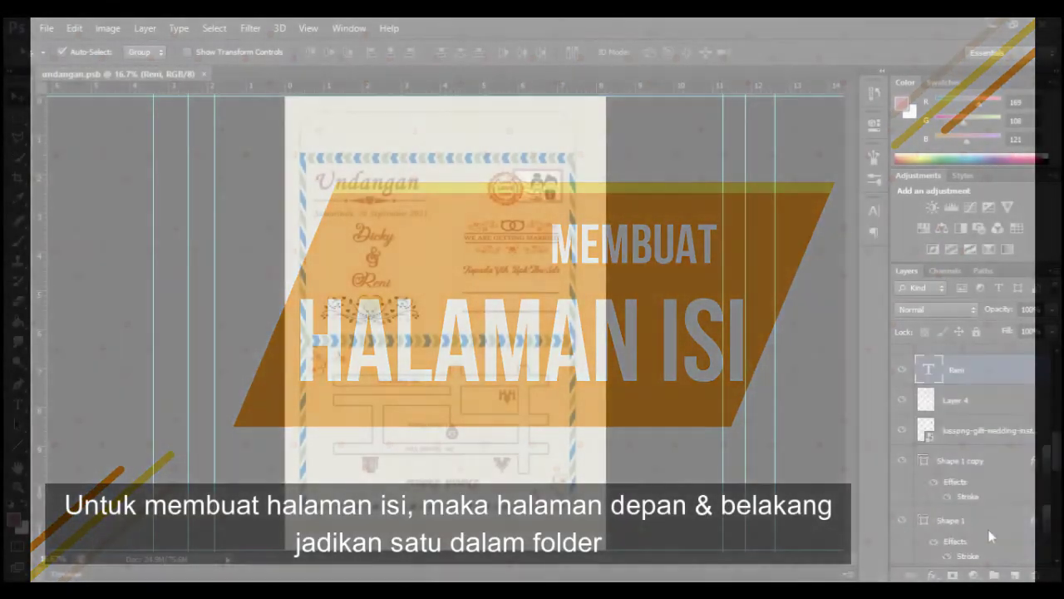
Put the base Layer 0 into a new layer group, Group 1.
{"action": "scroll", "coordinate": [989, 536], "scroll_direction": "down", "scroll_amount": 5}
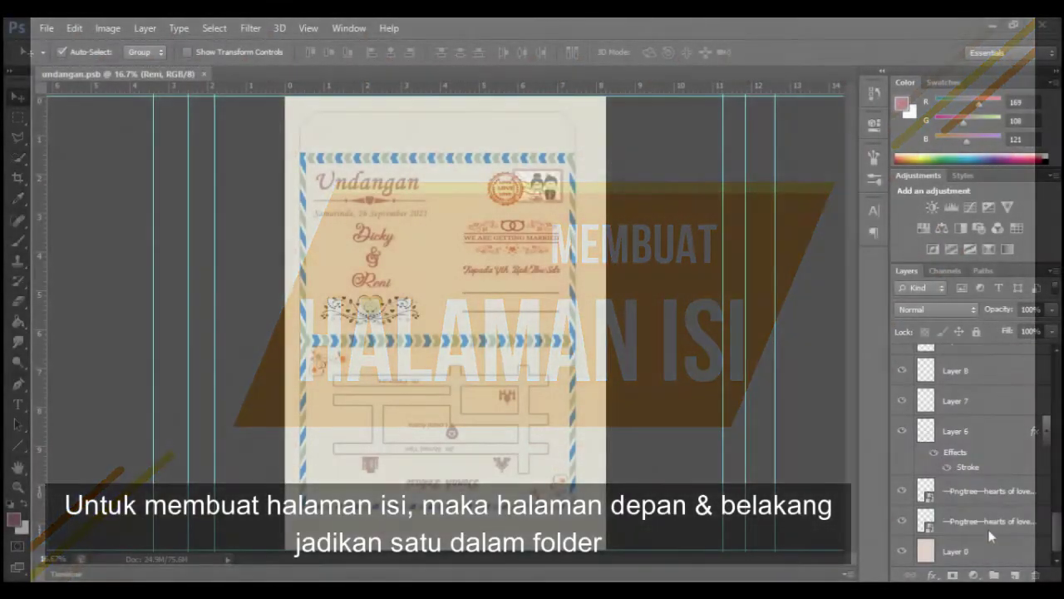
{"action": "scroll", "coordinate": [971, 545], "scroll_direction": "up", "scroll_amount": 3}
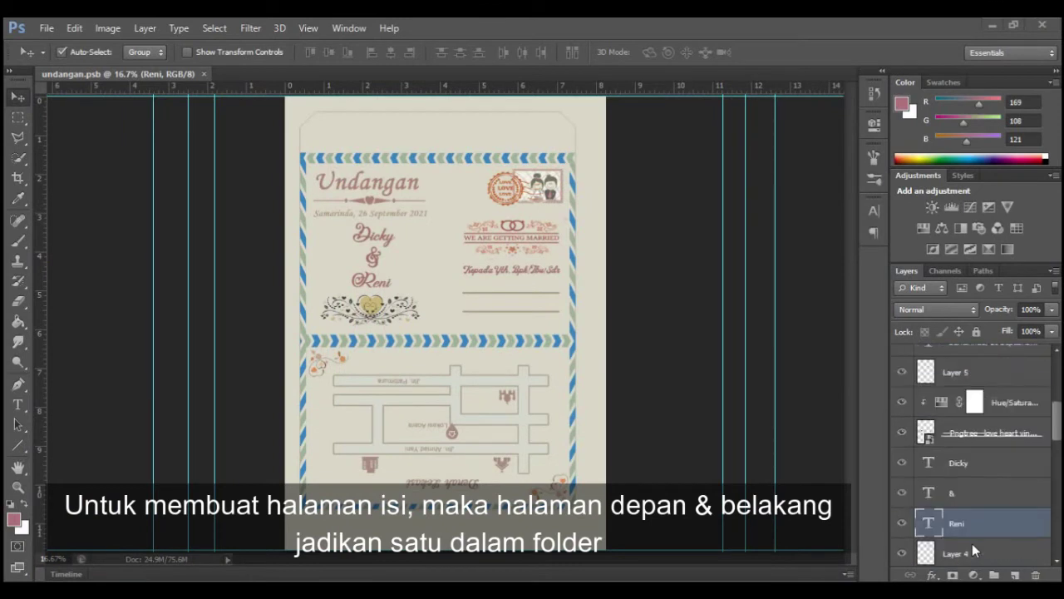
{"action": "scroll", "coordinate": [972, 543], "scroll_direction": "up", "scroll_amount": 3}
{"action": "scroll", "coordinate": [973, 541], "scroll_direction": "down", "scroll_amount": 3}
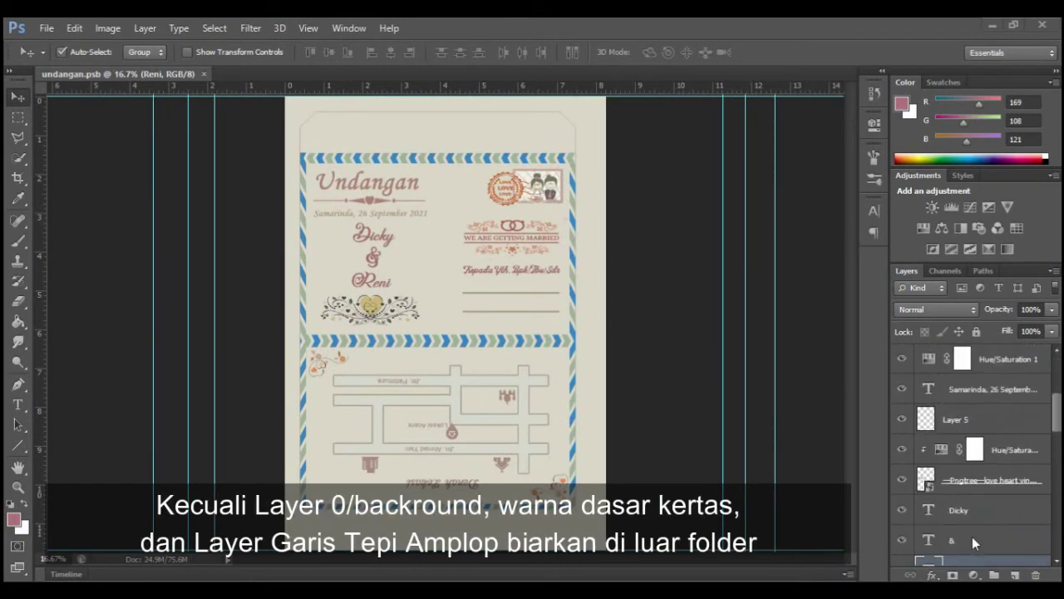
{"action": "scroll", "coordinate": [973, 541], "scroll_direction": "down", "scroll_amount": 3}
{"action": "scroll", "coordinate": [973, 540], "scroll_direction": "down", "scroll_amount": 2}
{"action": "left_click", "coordinate": [971, 539], "text": "shift"}
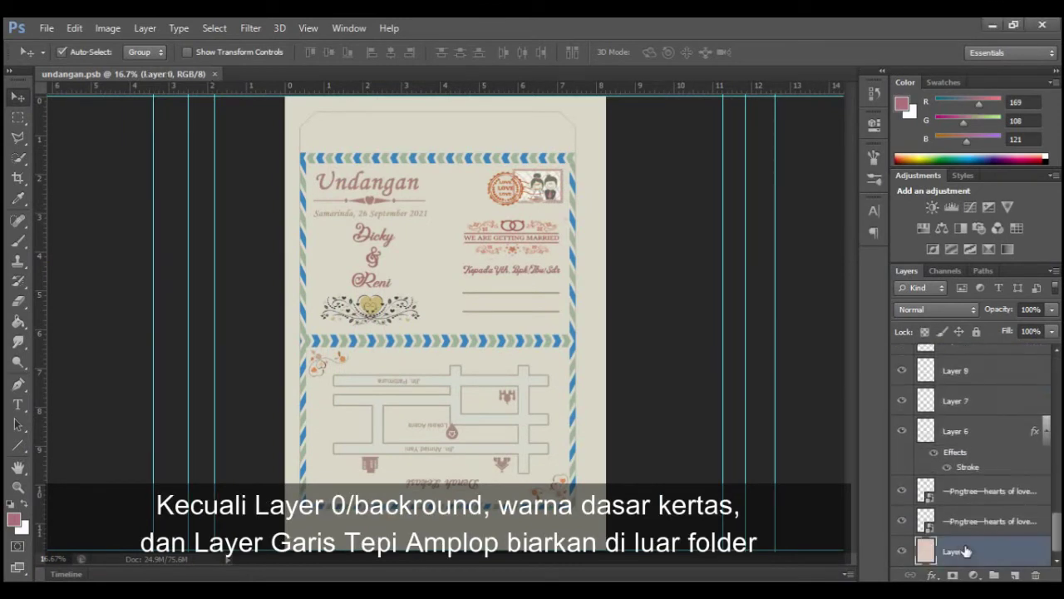
{"action": "key", "text": "ctrl+g"}
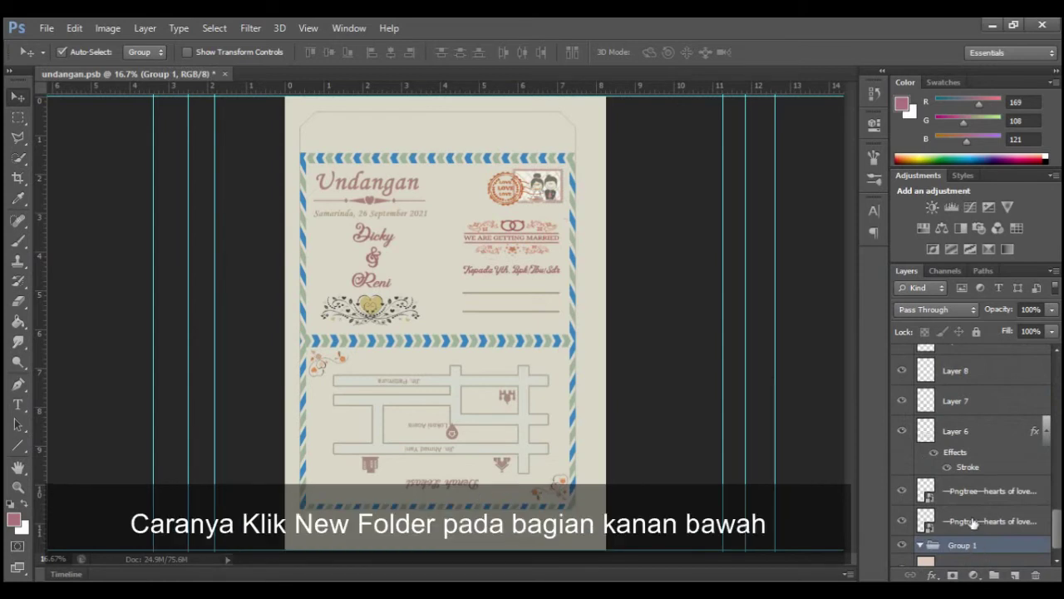
Select the hearts ornaments, Layers 6–10, map street texts, Lokasi, Kepada Yth., Shape 1 layers and Layer 4.
{"action": "left_click", "coordinate": [973, 521]}
{"action": "left_click", "coordinate": [971, 492], "text": "shift"}
{"action": "left_click", "coordinate": [956, 433], "text": "shift"}
{"action": "left_click", "coordinate": [958, 405], "text": "ctrl"}
{"action": "left_click", "coordinate": [957, 372], "text": "ctrl"}
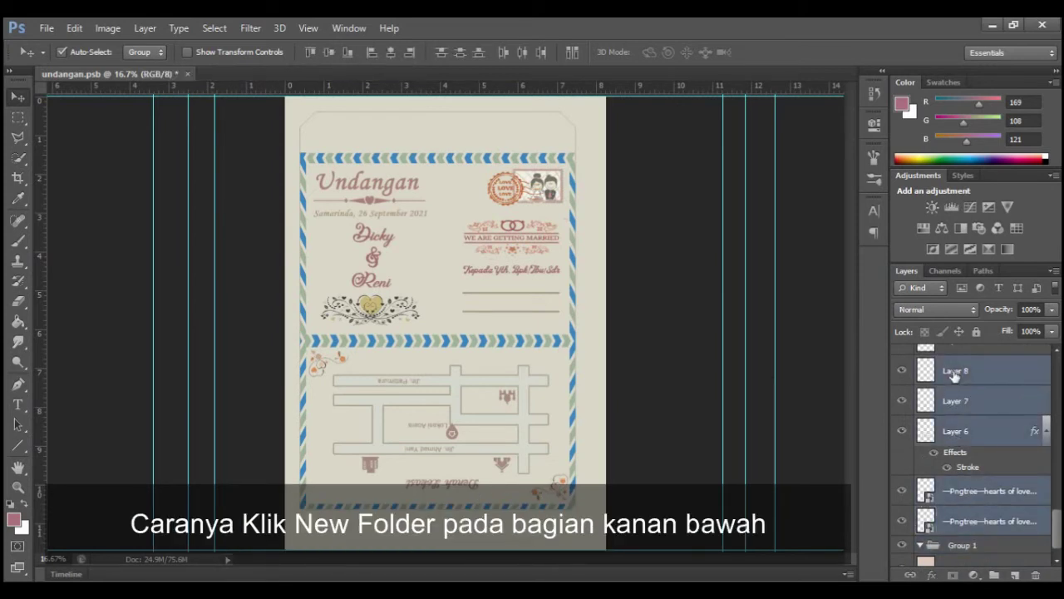
{"action": "scroll", "coordinate": [960, 390], "scroll_direction": "up", "scroll_amount": 2}
{"action": "left_click", "coordinate": [960, 403], "text": "ctrl"}
{"action": "left_click", "coordinate": [963, 372], "text": "ctrl"}
{"action": "scroll", "coordinate": [963, 373], "scroll_direction": "up", "scroll_amount": 2}
{"action": "left_click", "coordinate": [973, 402], "text": "ctrl"}
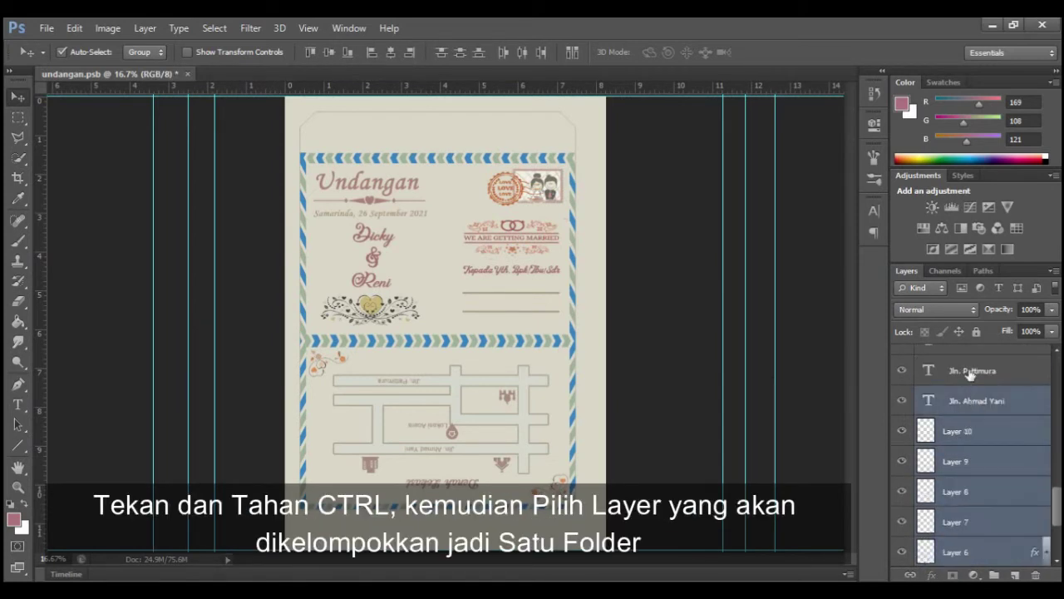
{"action": "left_click", "coordinate": [963, 371], "text": "ctrl"}
{"action": "scroll", "coordinate": [962, 370], "scroll_direction": "up", "scroll_amount": 1}
{"action": "scroll", "coordinate": [965, 371], "scroll_direction": "up", "scroll_amount": 1}
{"action": "left_click", "coordinate": [966, 374], "text": "ctrl"}
{"action": "scroll", "coordinate": [966, 374], "scroll_direction": "up", "scroll_amount": 1}
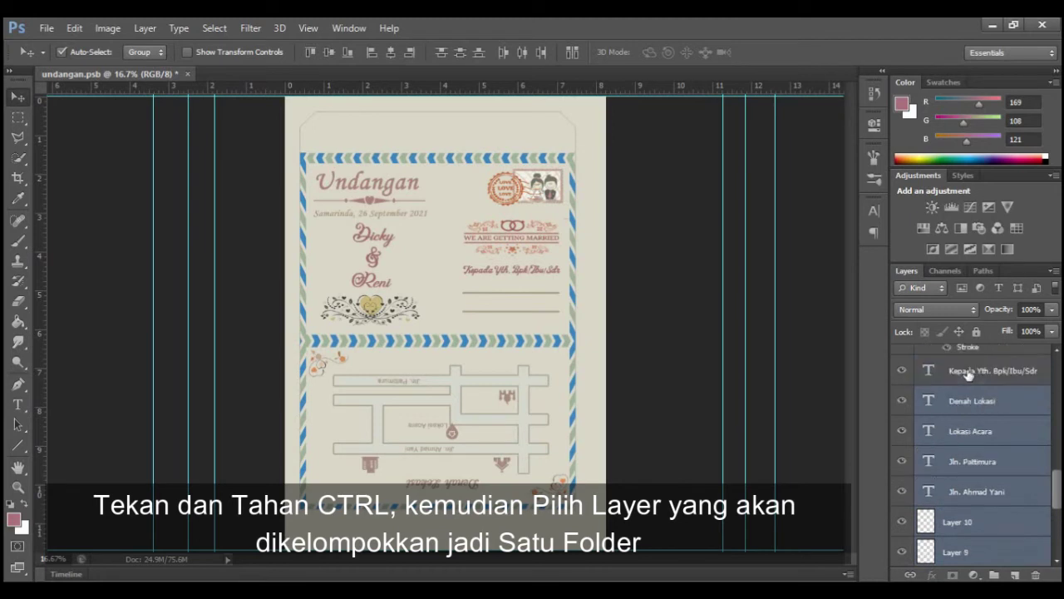
{"action": "left_click", "coordinate": [967, 371], "text": "ctrl"}
{"action": "scroll", "coordinate": [966, 371], "scroll_direction": "up", "scroll_amount": 1}
{"action": "scroll", "coordinate": [967, 372], "scroll_direction": "up", "scroll_amount": 1}
{"action": "left_click", "coordinate": [967, 372], "text": "ctrl"}
{"action": "scroll", "coordinate": [966, 374], "scroll_direction": "up", "scroll_amount": 1}
{"action": "scroll", "coordinate": [967, 376], "scroll_direction": "up", "scroll_amount": 1}
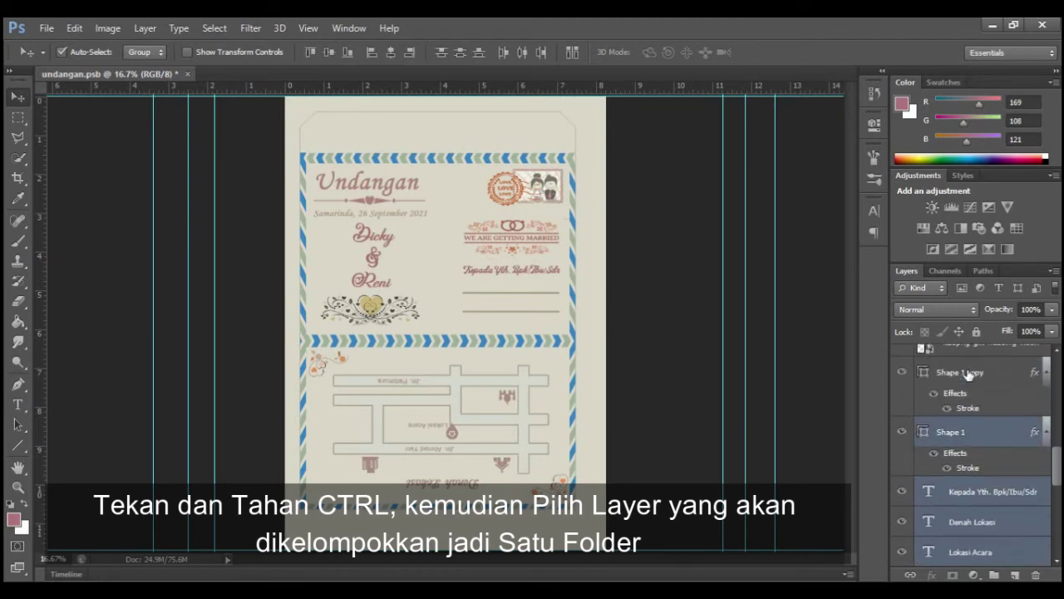
{"action": "left_click", "coordinate": [967, 373], "text": "ctrl"}
{"action": "scroll", "coordinate": [967, 372], "scroll_direction": "up", "scroll_amount": 1}
{"action": "scroll", "coordinate": [967, 374], "scroll_direction": "up", "scroll_amount": 1}
{"action": "left_click", "coordinate": [967, 372], "text": "ctrl"}
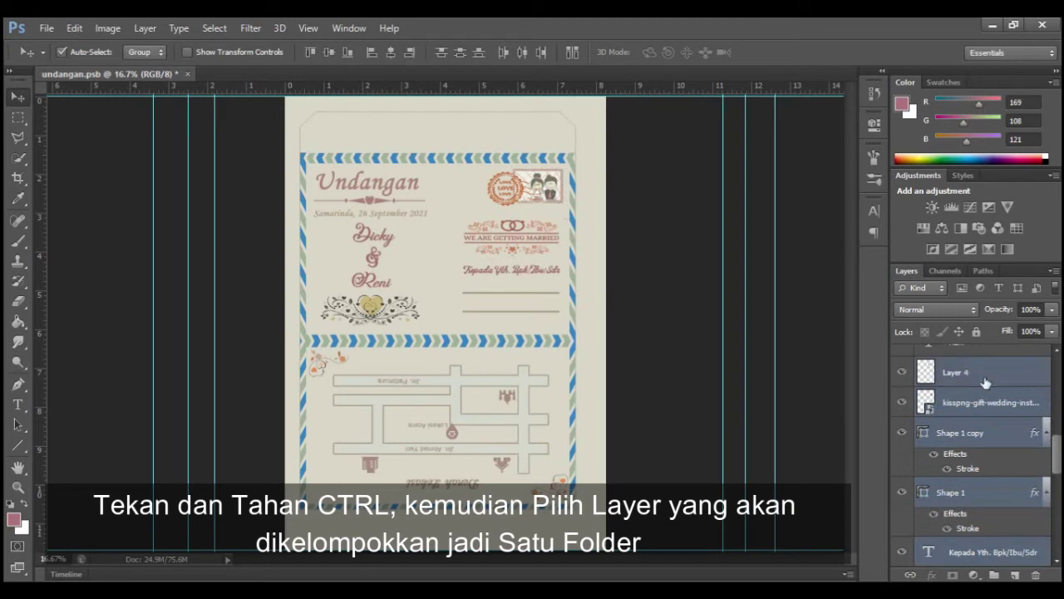
Add the name texts, love-heart image, Hue/Saturation layers, Layers 3 and 5, date and Undangan title.
{"action": "scroll", "coordinate": [967, 374], "scroll_direction": "up", "scroll_amount": 1}
{"action": "left_click", "coordinate": [968, 372], "text": "ctrl"}
{"action": "scroll", "coordinate": [969, 374], "scroll_direction": "up", "scroll_amount": 1}
{"action": "scroll", "coordinate": [971, 376], "scroll_direction": "up", "scroll_amount": 1}
{"action": "left_click", "coordinate": [970, 374], "text": "ctrl"}
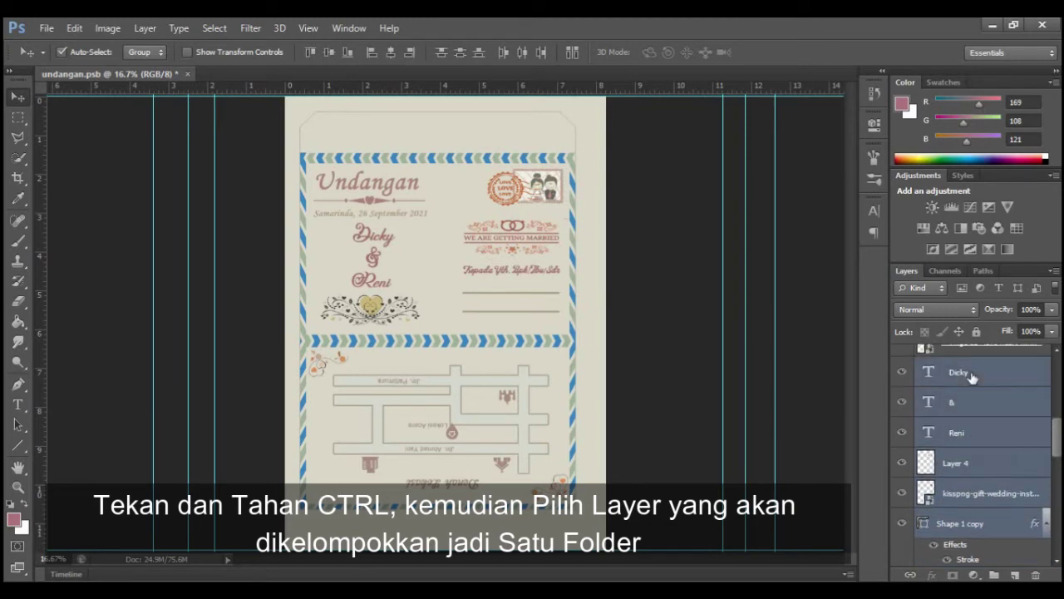
{"action": "scroll", "coordinate": [968, 374], "scroll_direction": "up", "scroll_amount": 1}
{"action": "left_click", "coordinate": [964, 371], "text": "ctrl"}
{"action": "scroll", "coordinate": [962, 368], "scroll_direction": "up", "scroll_amount": 1}
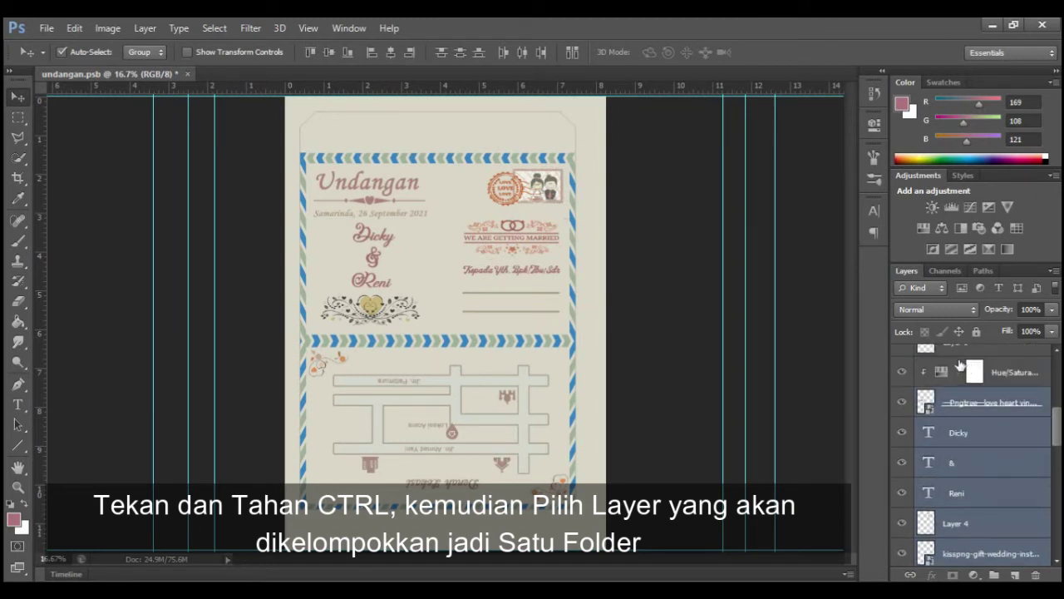
{"action": "left_click", "coordinate": [1011, 366], "text": "ctrl"}
{"action": "scroll", "coordinate": [1005, 367], "scroll_direction": "up", "scroll_amount": 1}
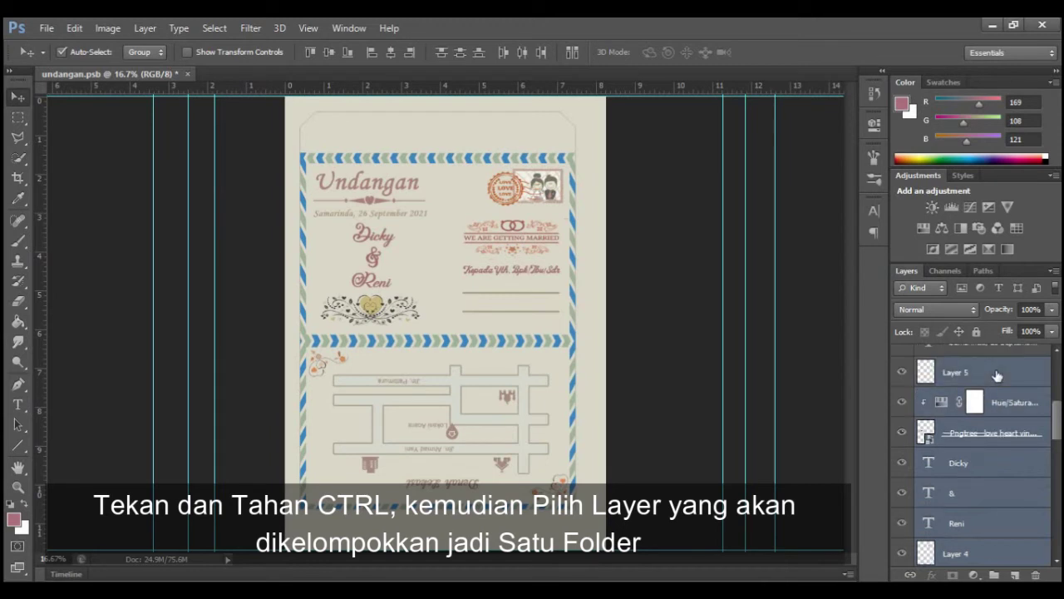
{"action": "scroll", "coordinate": [1000, 372], "scroll_direction": "up", "scroll_amount": 1}
{"action": "left_click", "coordinate": [998, 371], "text": "ctrl"}
{"action": "scroll", "coordinate": [994, 369], "scroll_direction": "up", "scroll_amount": 1}
{"action": "left_click", "coordinate": [994, 371], "text": "ctrl"}
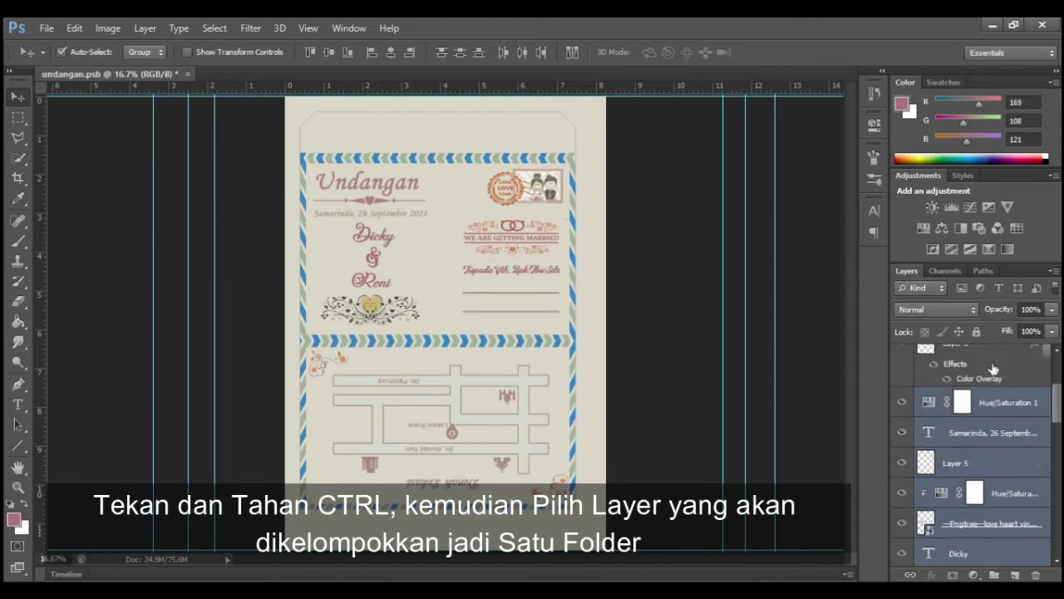
{"action": "scroll", "coordinate": [994, 370], "scroll_direction": "up", "scroll_amount": 1}
{"action": "left_click", "coordinate": [993, 371], "text": "ctrl"}
{"action": "scroll", "coordinate": [994, 371], "scroll_direction": "up", "scroll_amount": 1}
{"action": "left_click", "coordinate": [991, 370], "text": "ctrl"}
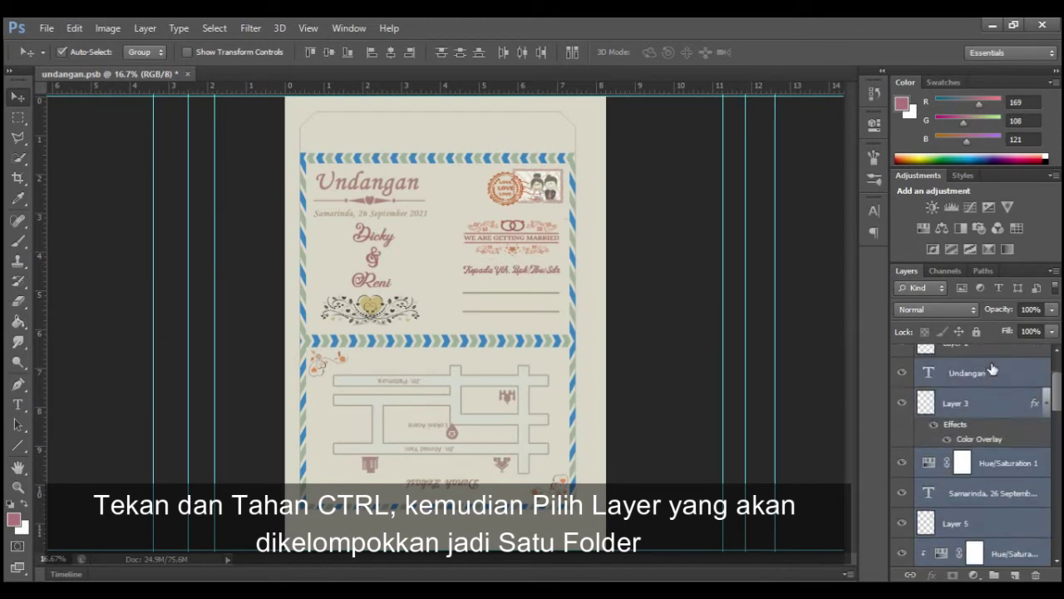
{"action": "scroll", "coordinate": [992, 371], "scroll_direction": "up", "scroll_amount": 1}
{"action": "scroll", "coordinate": [992, 371], "scroll_direction": "up", "scroll_amount": 1}
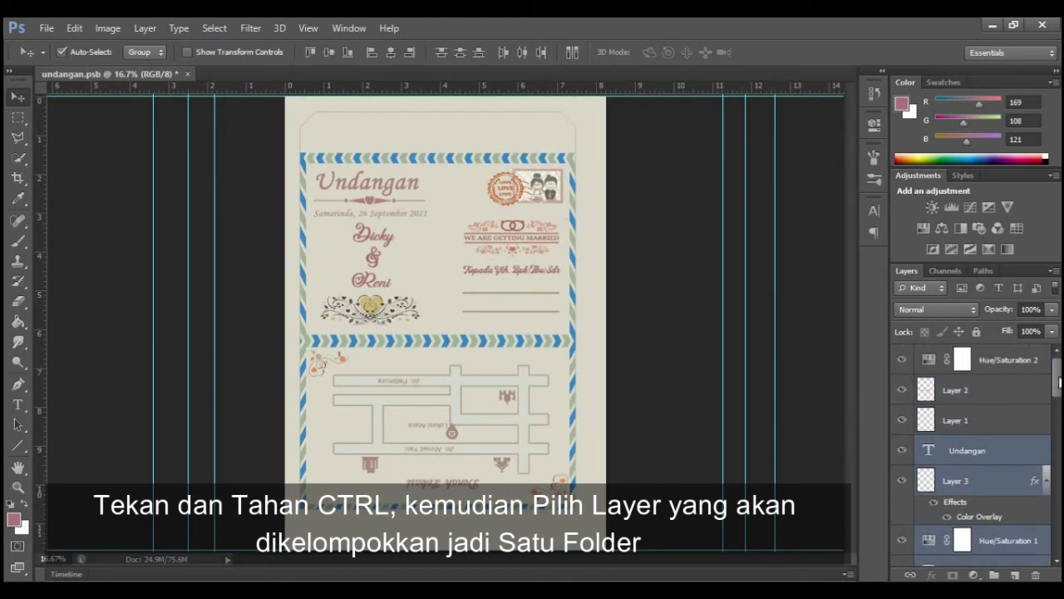
Drag the selected layers into a group and collapse Group 1.
{"action": "mouse_move", "coordinate": [1059, 381]}
{"action": "left_mouse_down"}
{"action": "mouse_move", "coordinate": [984, 499]}
{"action": "mouse_move", "coordinate": [978, 532]}
{"action": "left_mouse_up"}
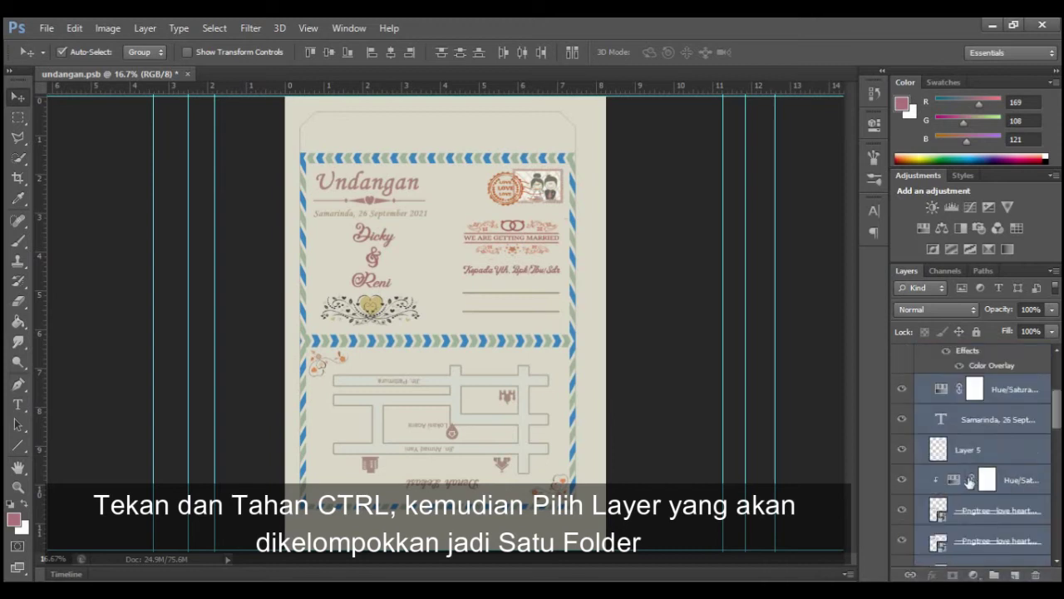
{"action": "scroll", "coordinate": [969, 484], "scroll_direction": "up", "scroll_amount": 3}
{"action": "scroll", "coordinate": [968, 484], "scroll_direction": "up", "scroll_amount": 5}
{"action": "scroll", "coordinate": [969, 465], "scroll_direction": "down", "scroll_amount": 1}
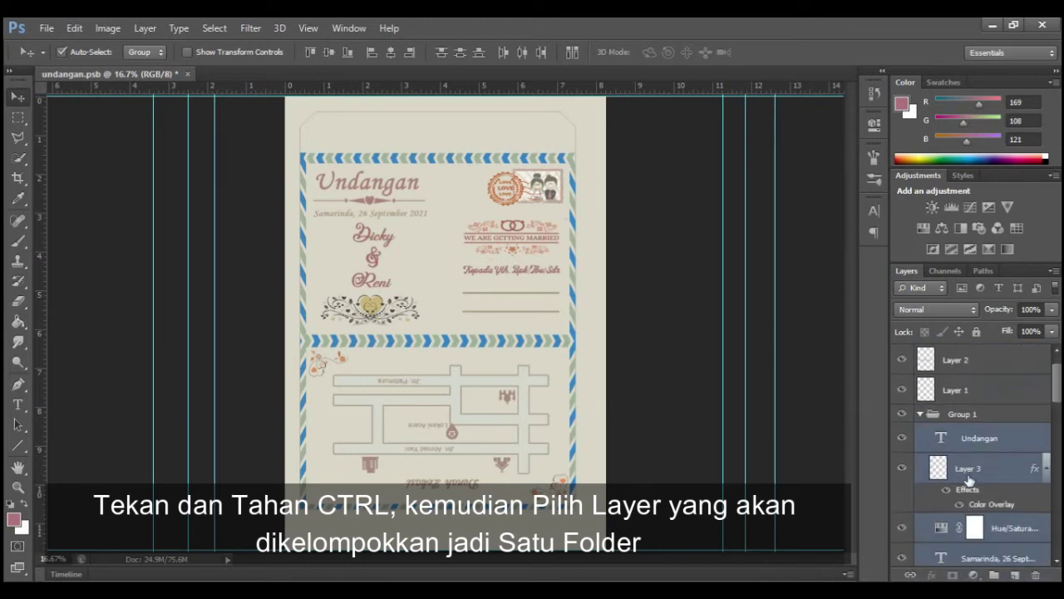
{"action": "left_click", "coordinate": [925, 444]}
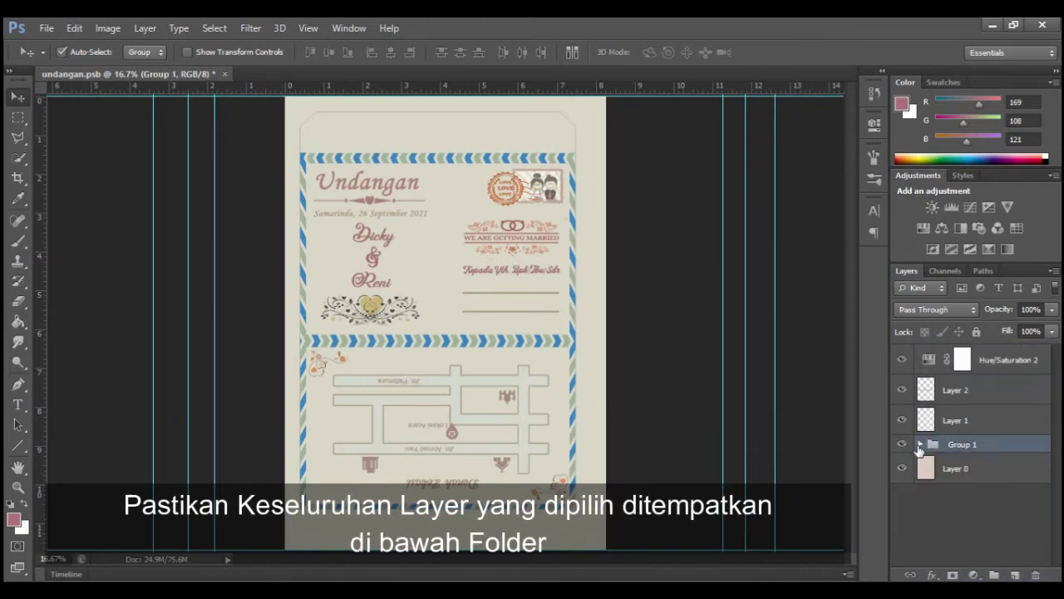
Hide Group 1, select Layer 0, and zoom to 25% on the upper panel.
{"action": "left_click", "coordinate": [901, 445]}
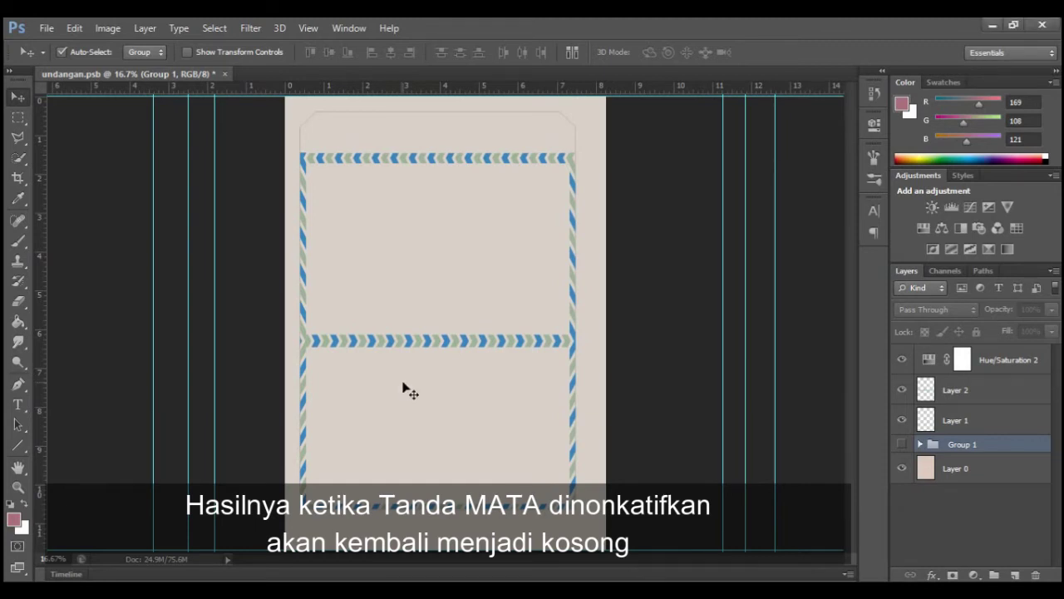
{"action": "left_click", "coordinate": [1019, 384]}
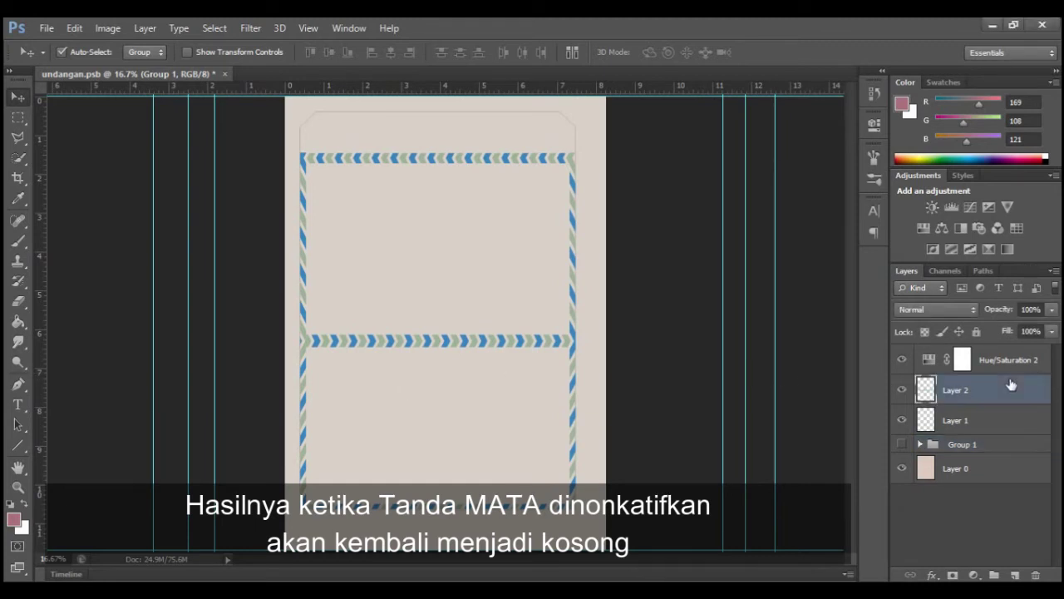
{"action": "left_click", "coordinate": [963, 470]}
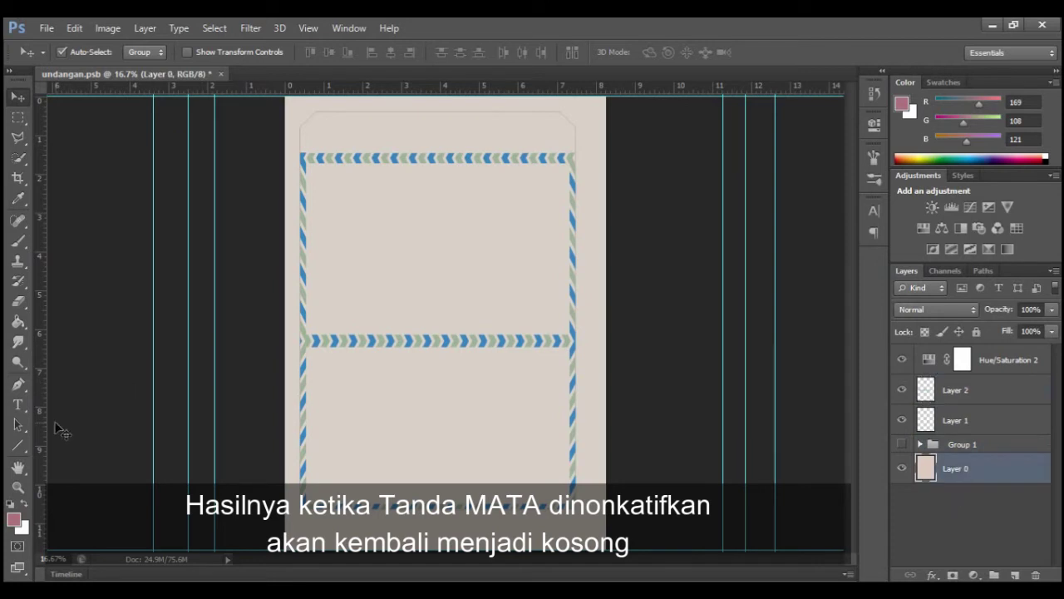
{"action": "left_click", "coordinate": [17, 487]}
{"action": "left_click", "coordinate": [358, 245]}
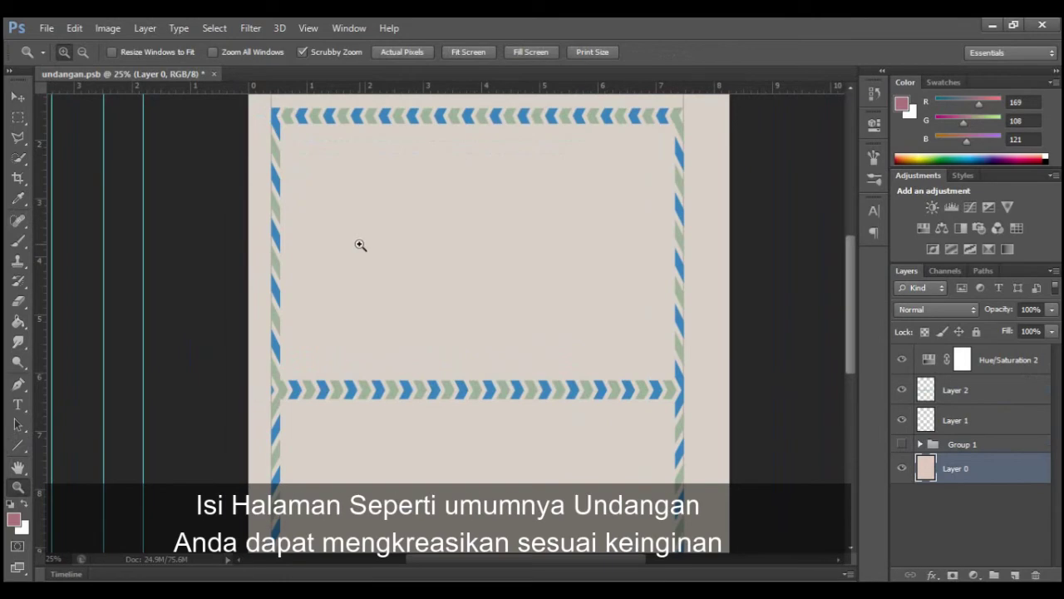
Start a text layer at the upper panel's top and select the opening verses in Word.
{"action": "left_click", "coordinate": [19, 97]}
{"action": "left_click", "coordinate": [18, 404]}
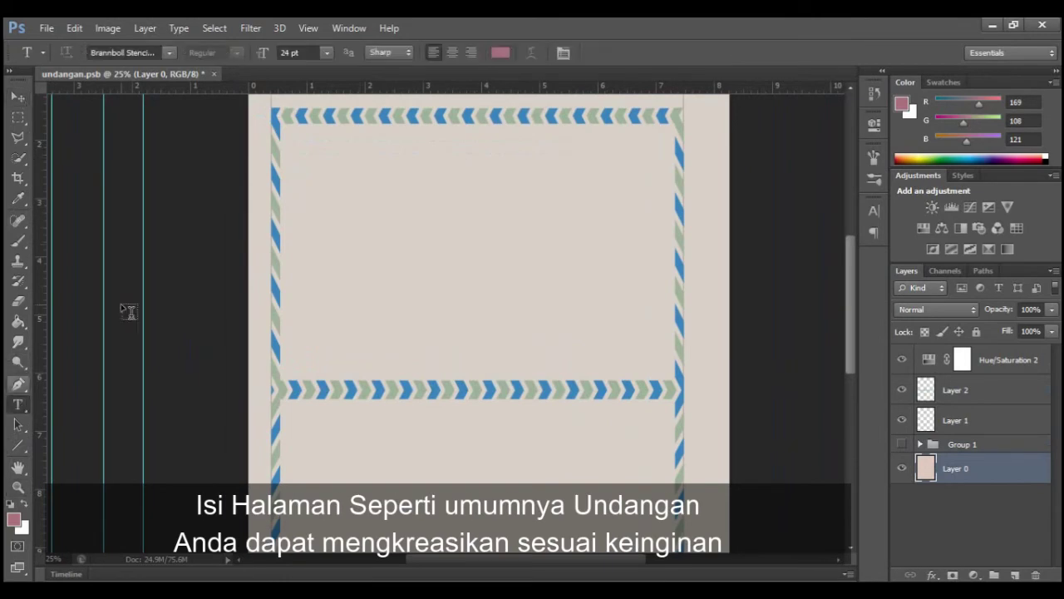
{"action": "left_click", "coordinate": [397, 148]}
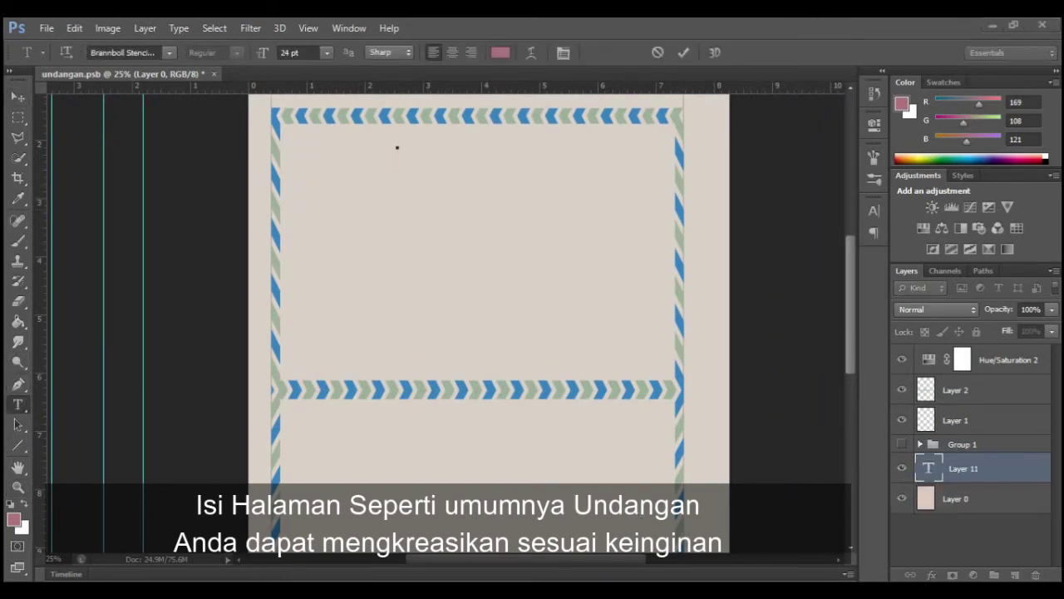
{"action": "key", "text": "alt+Tab"}
{"action": "left_click_drag", "start_coordinate": [293, 252], "coordinate": [424, 329]}
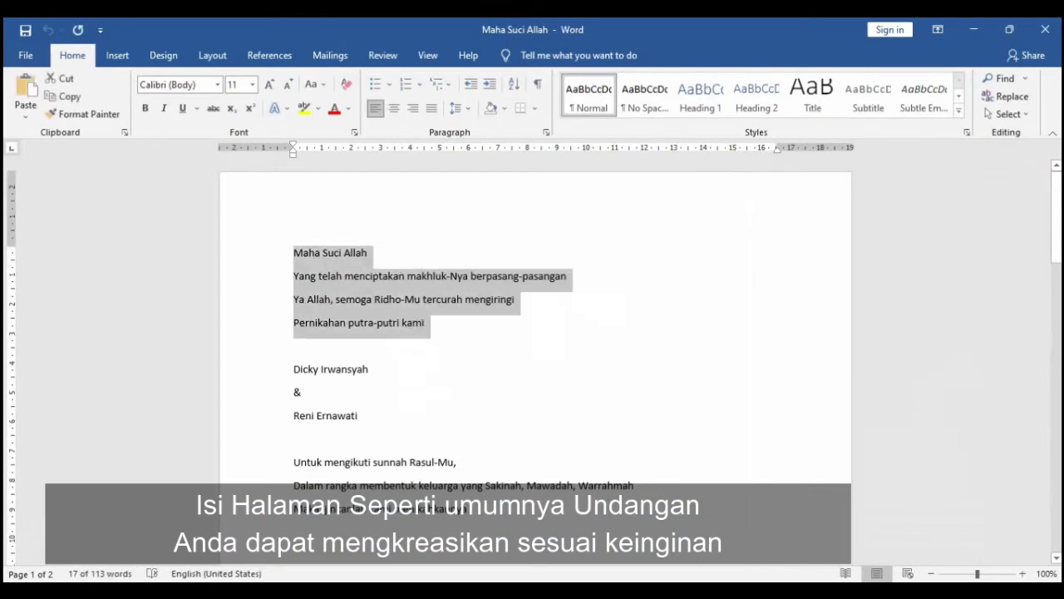
Paste the four verse lines starting 'Maha Suci Allah' into the text box and commit them.
{"action": "key", "text": "alt+Tab"}
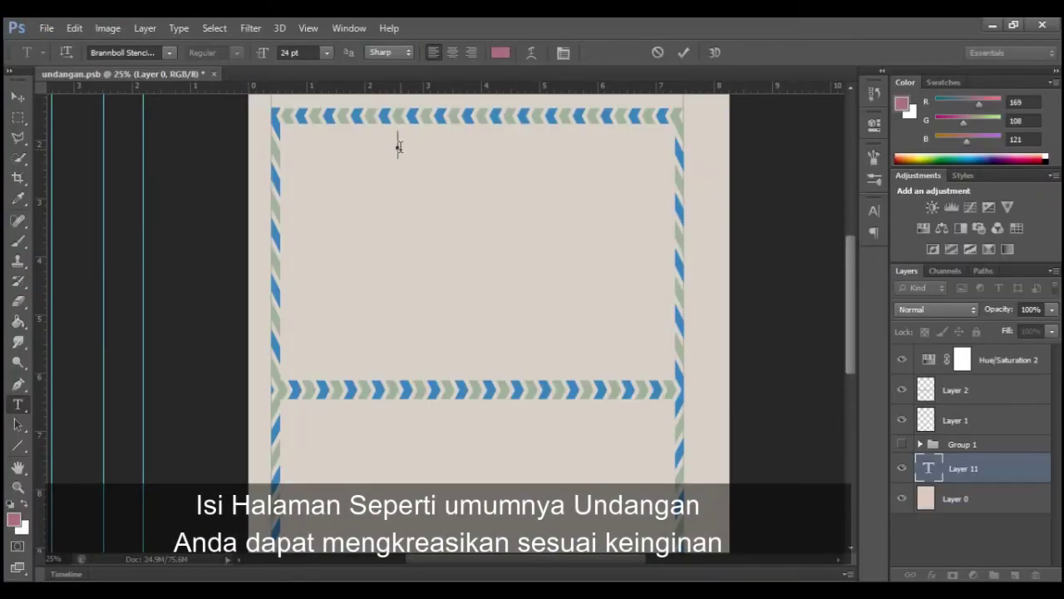
{"action": "left_click", "coordinate": [399, 147]}
{"action": "type", "text": "Maha Suci Allah Yang telah menciptakan makhluk-Nya berpasang-pasangan Ya Allah, semoga Ridho-Mu tercurah mengiringi Pernikahan putra-putri kami"}
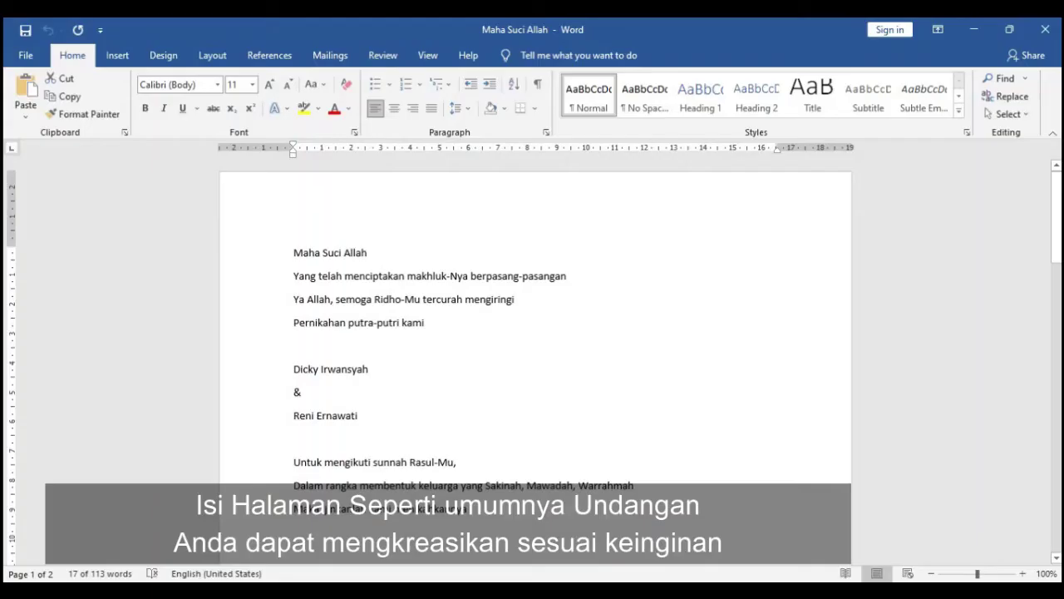
{"action": "key", "text": "alt+Tab"}
{"action": "scroll", "coordinate": [629, 346], "scroll_direction": "down", "scroll_amount": 2}
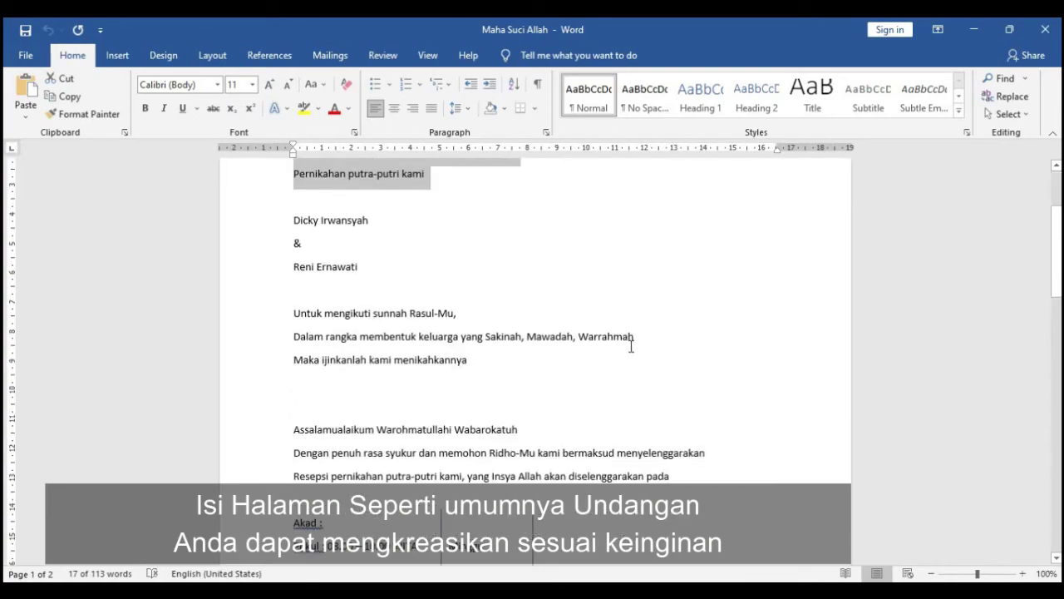
{"action": "scroll", "coordinate": [631, 346], "scroll_direction": "up", "scroll_amount": 2}
{"action": "key", "text": "alt+Tab"}
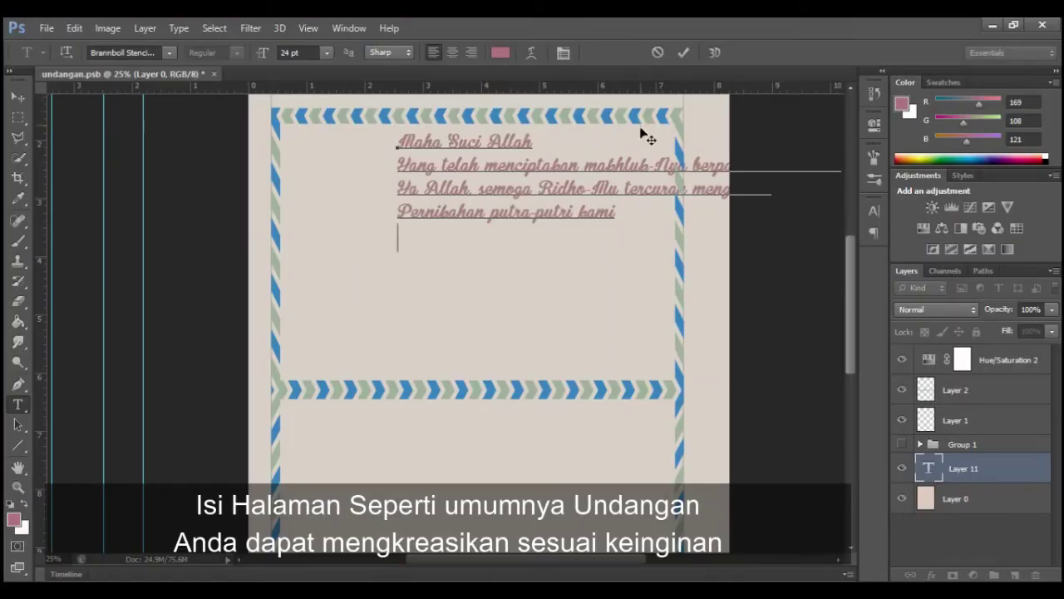
{"action": "left_click", "coordinate": [684, 53]}
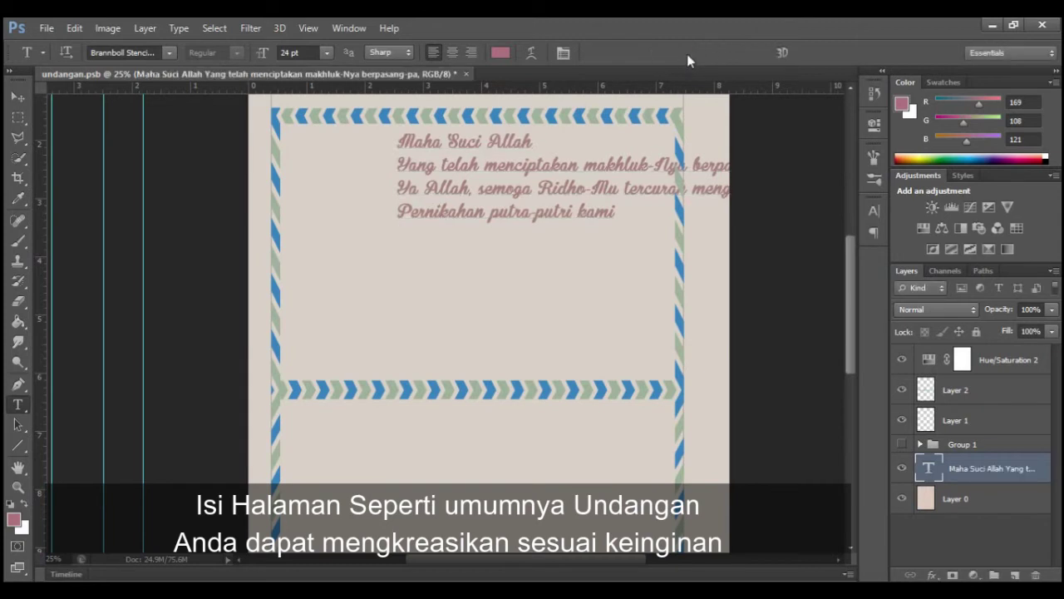
{"action": "left_click", "coordinate": [16, 97]}
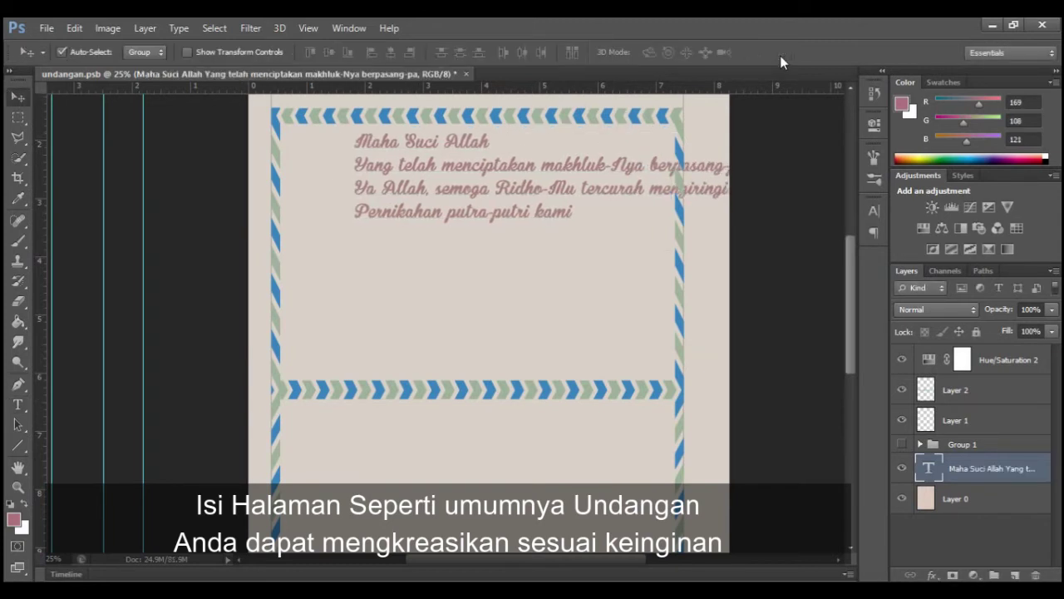
Set the verses to 14 pt Monotype Corsiva, centre-aligned, and move the block toward the page centre.
{"action": "key", "text": "ctrl+alt+shift+comma"}
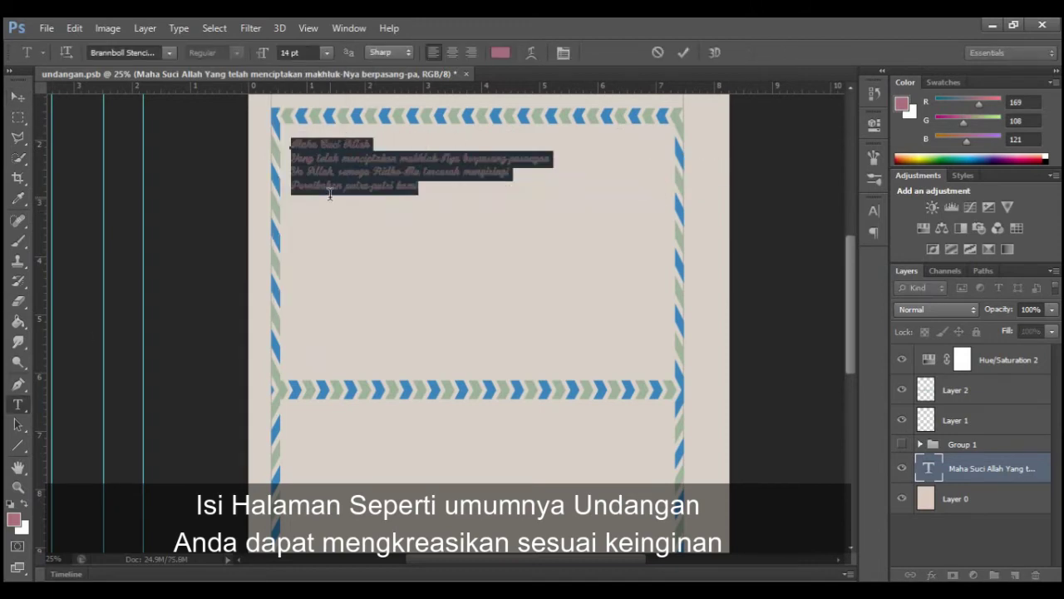
{"action": "left_click", "coordinate": [168, 52]}
{"action": "mouse_move", "coordinate": [336, 150]}
{"action": "left_mouse_down"}
{"action": "mouse_move", "coordinate": [338, 135]}
{"action": "mouse_move", "coordinate": [343, 466]}
{"action": "mouse_move", "coordinate": [343, 347]}
{"action": "left_mouse_up"}
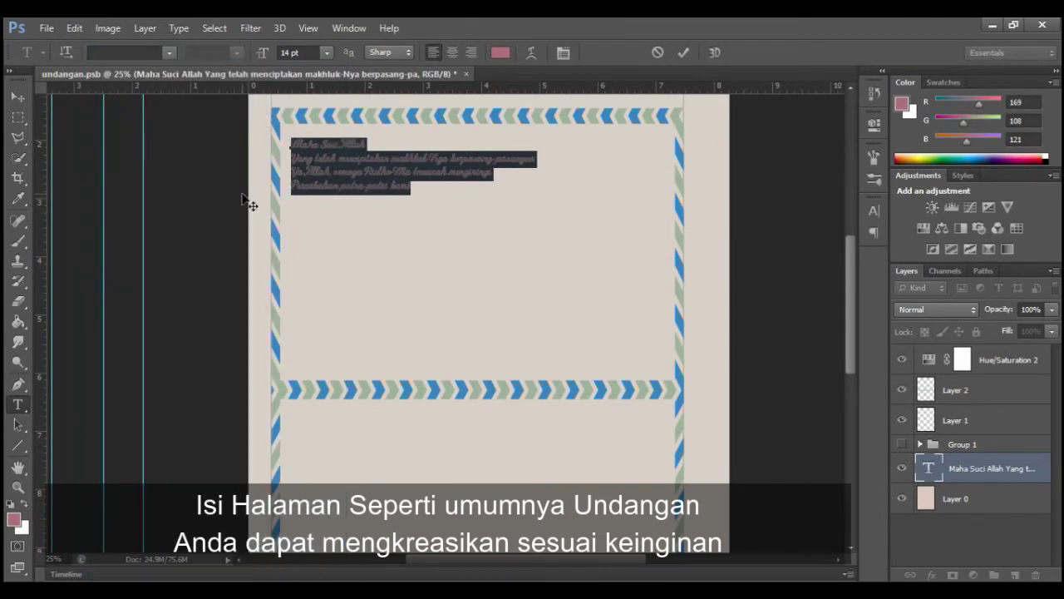
{"action": "scroll", "coordinate": [340, 319], "scroll_direction": "up", "scroll_amount": 1}
{"action": "scroll", "coordinate": [336, 287], "scroll_direction": "up", "scroll_amount": 3}
{"action": "scroll", "coordinate": [336, 287], "scroll_direction": "up", "scroll_amount": 8}
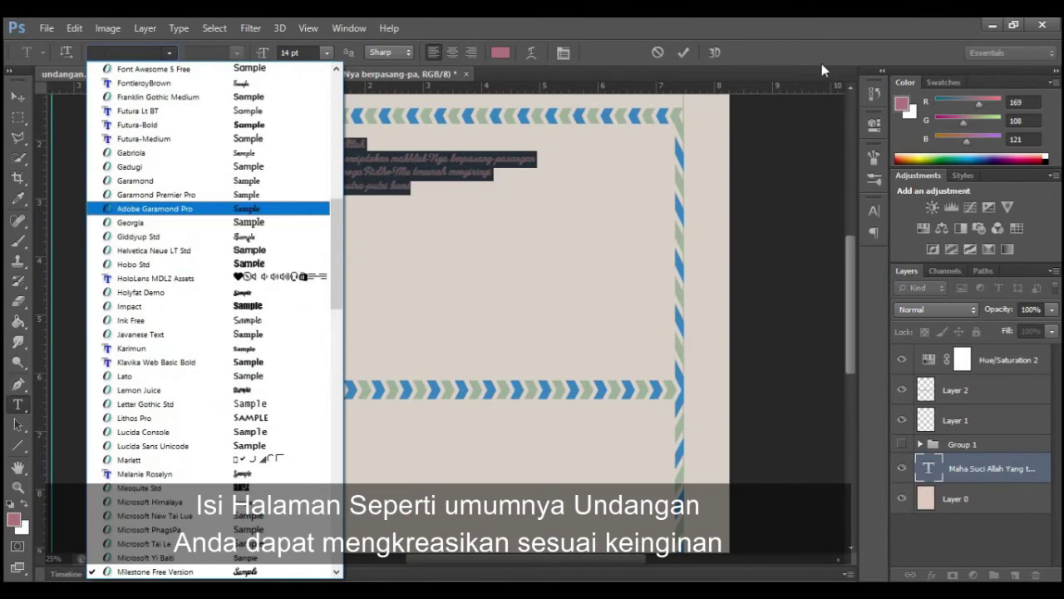
{"action": "left_click_drag", "start_coordinate": [338, 240], "coordinate": [339, 199]}
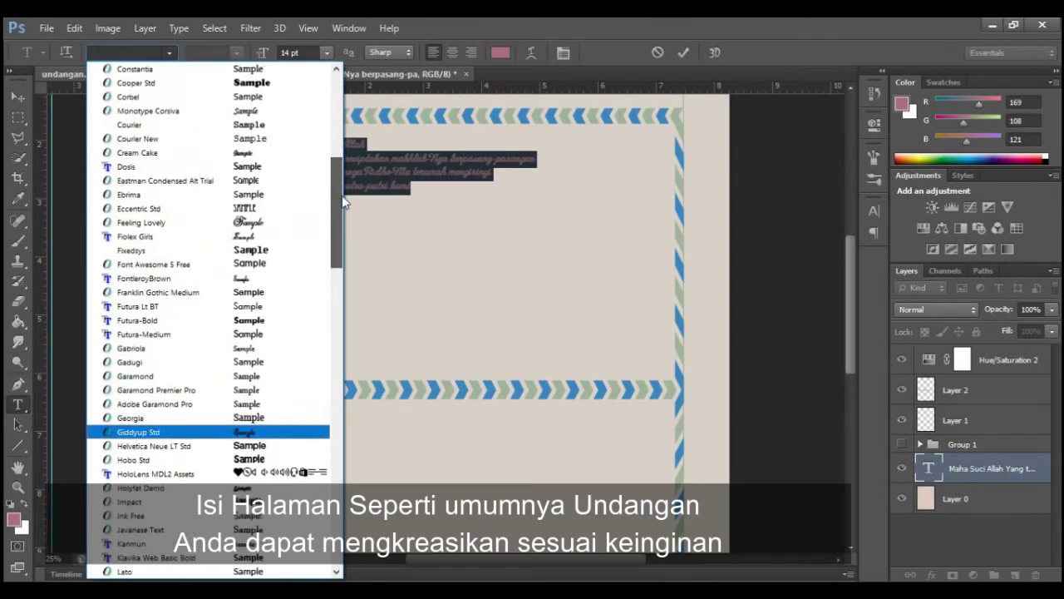
{"action": "left_click", "coordinate": [277, 133]}
{"action": "left_click", "coordinate": [452, 52]}
{"action": "left_click", "coordinate": [683, 53]}
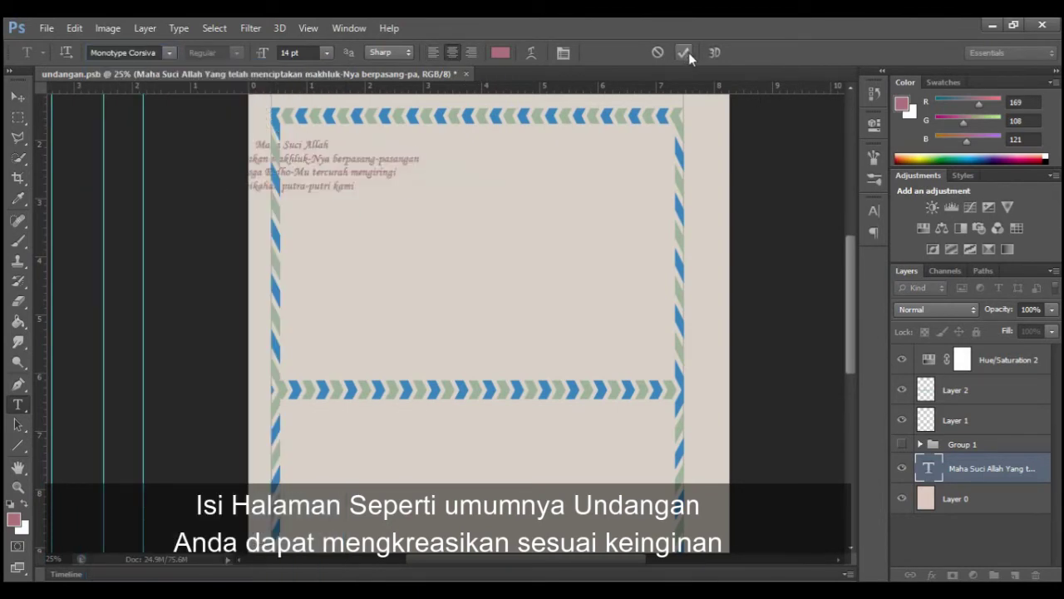
{"action": "key", "text": "v"}
{"action": "mouse_move", "coordinate": [287, 150]}
{"action": "left_mouse_down"}
{"action": "mouse_move", "coordinate": [419, 150]}
{"action": "mouse_move", "coordinate": [438, 164]}
{"action": "left_mouse_up"}
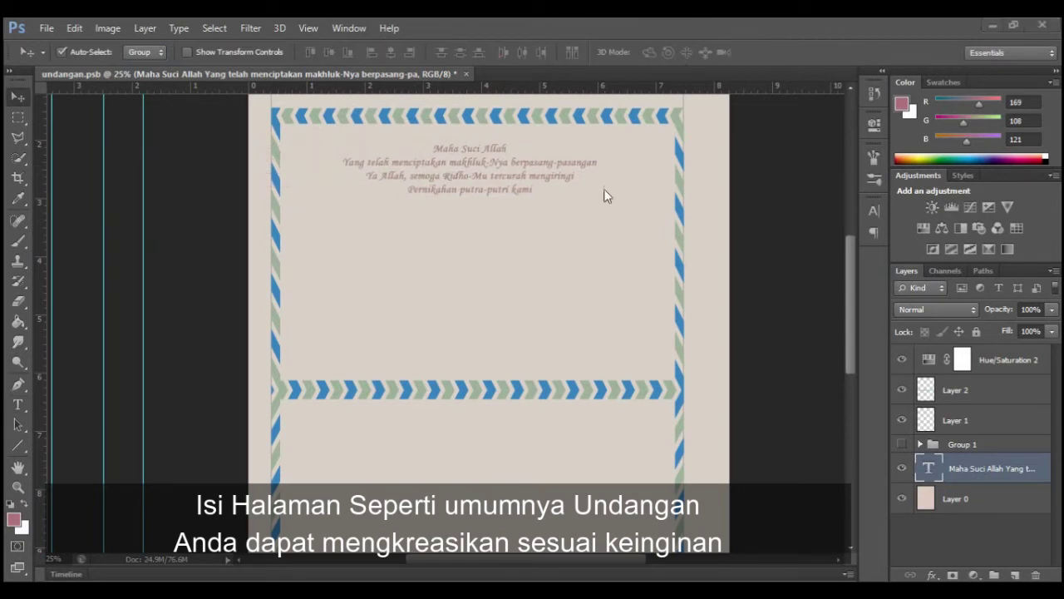
Give the verse text layer a deep maroon R149 G39 B22 colour overlay.
{"action": "double_click", "coordinate": [989, 476]}
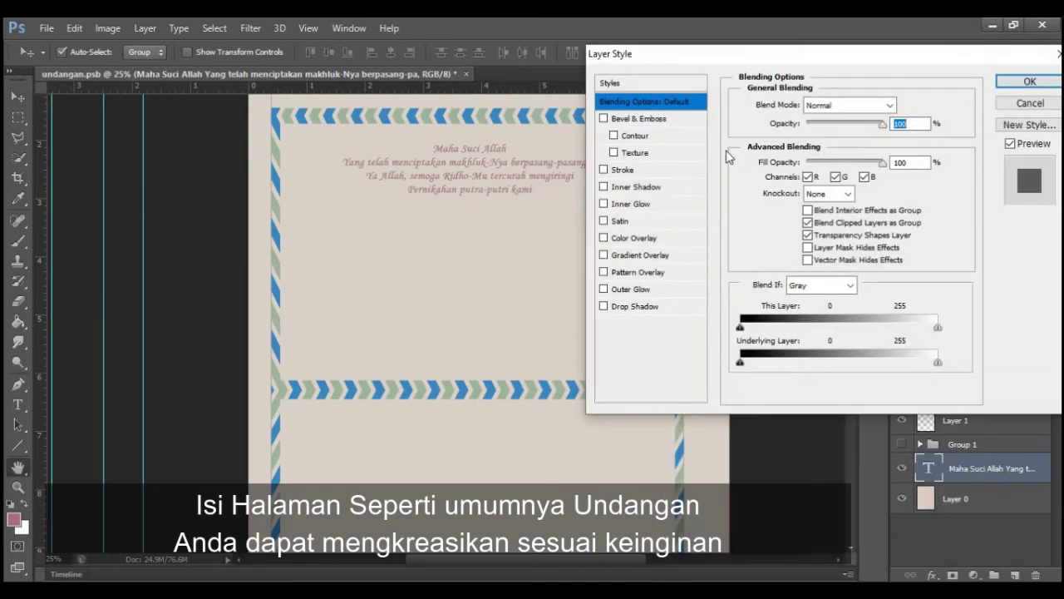
{"action": "left_click", "coordinate": [634, 238]}
{"action": "left_click", "coordinate": [904, 105]}
{"action": "left_click_drag", "start_coordinate": [355, 453], "coordinate": [355, 471]}
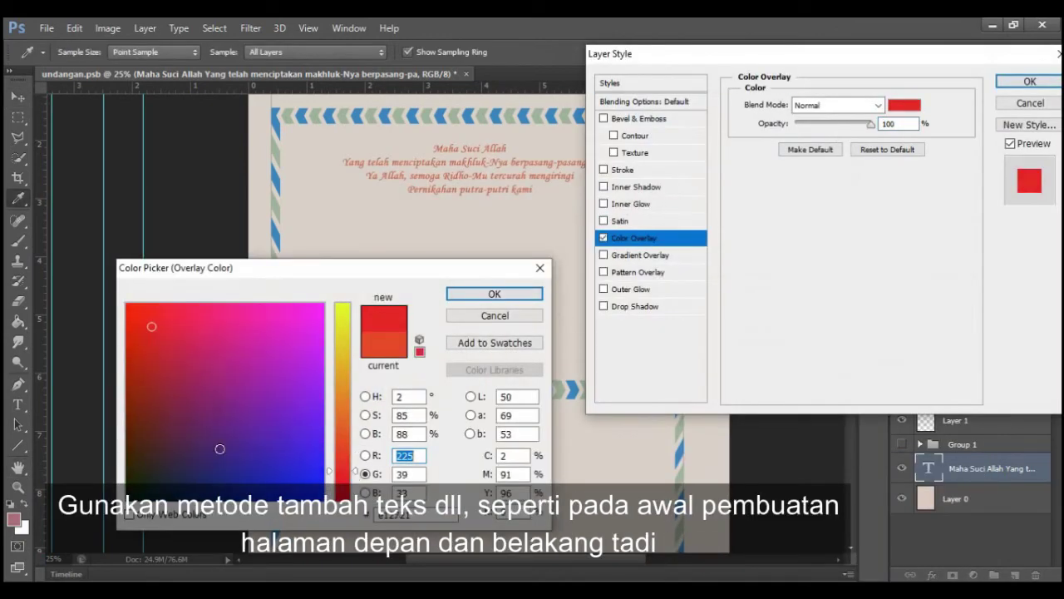
{"action": "left_click", "coordinate": [143, 385]}
{"action": "left_click", "coordinate": [494, 293]}
{"action": "key", "text": "Return"}
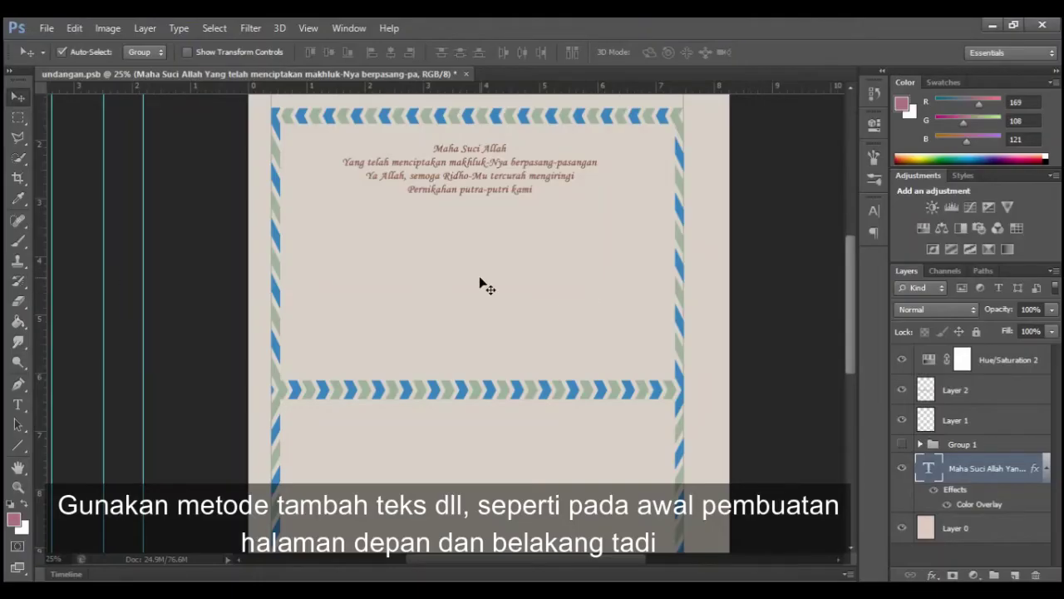
Paste the couple's names as a new text block below the opening verses.
{"action": "key", "text": "t"}
{"action": "left_click", "coordinate": [419, 223]}
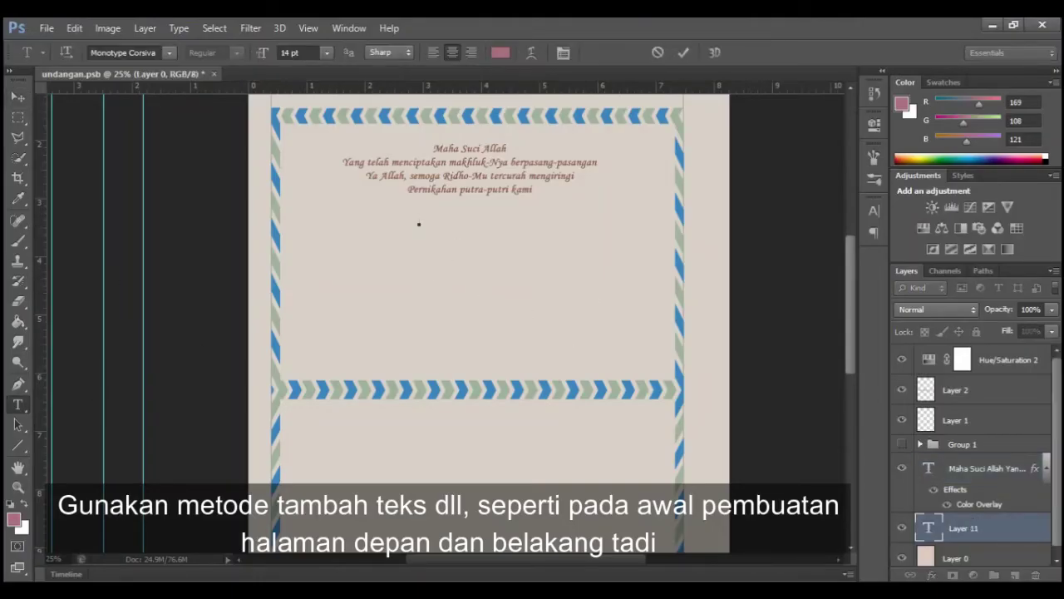
{"action": "key", "text": "ctrl+v"}
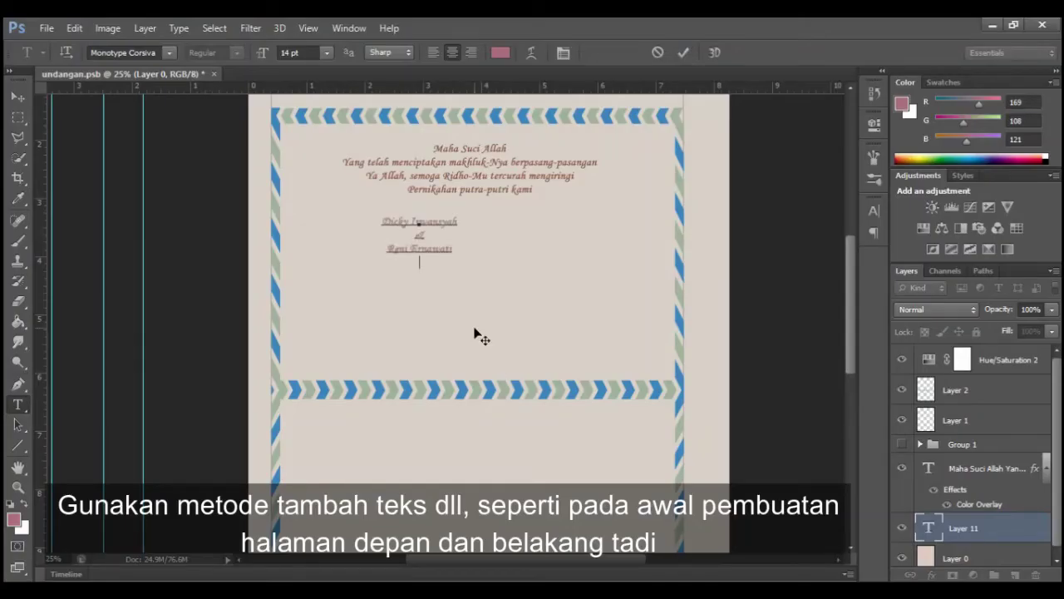
{"action": "left_click", "coordinate": [989, 468]}
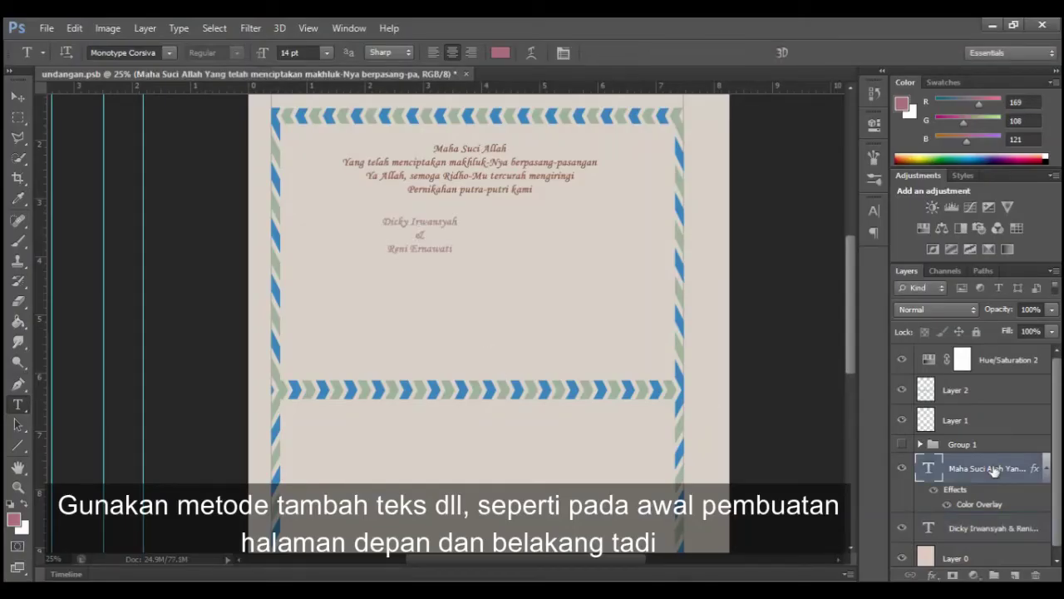
Place a verse copy lower on the page with the 'Untuk mengikuti sunnah Rasul-Mu' lines.
{"action": "key", "text": "v"}
{"action": "left_click_drag", "start_coordinate": [430, 146], "coordinate": [427, 311]}
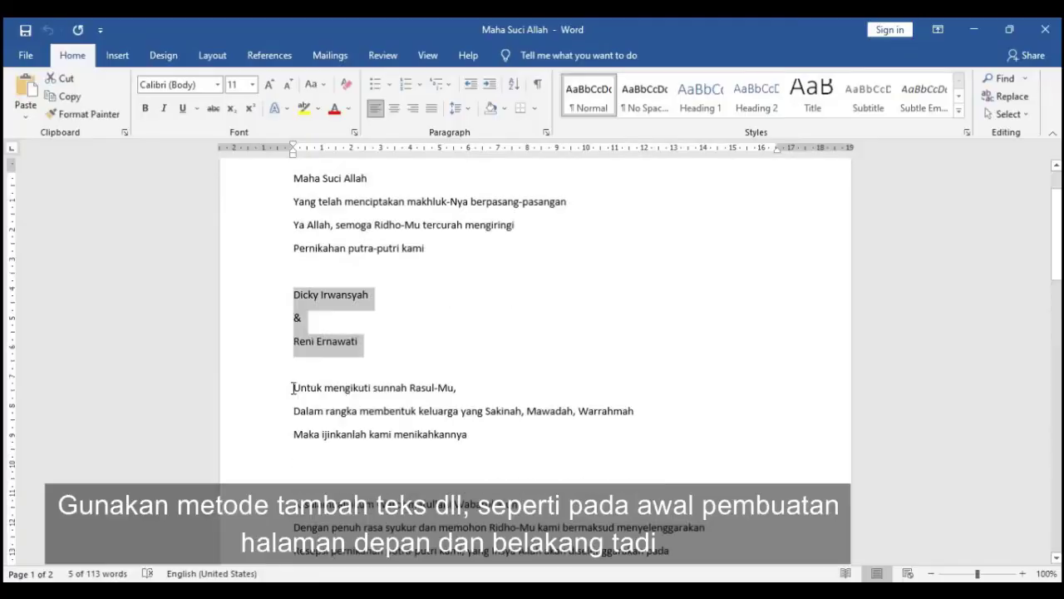
{"action": "key", "text": "ctrl+v"}
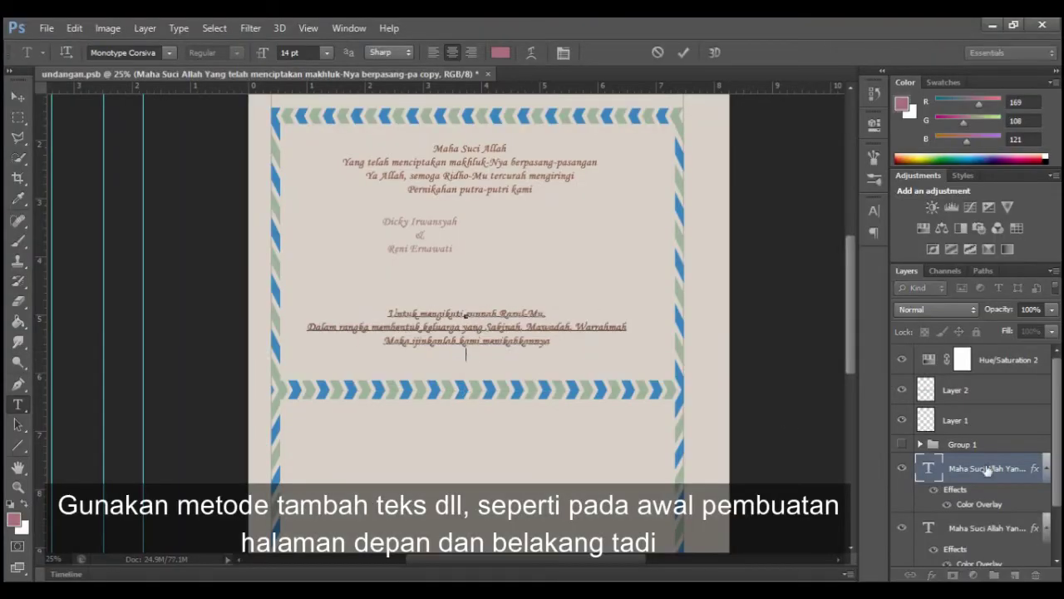
{"action": "left_click", "coordinate": [682, 51]}
Apply the dark red colour overlay to both the new verse block and the names.
{"action": "double_click", "coordinate": [980, 504]}
{"action": "left_click", "coordinate": [904, 104]}
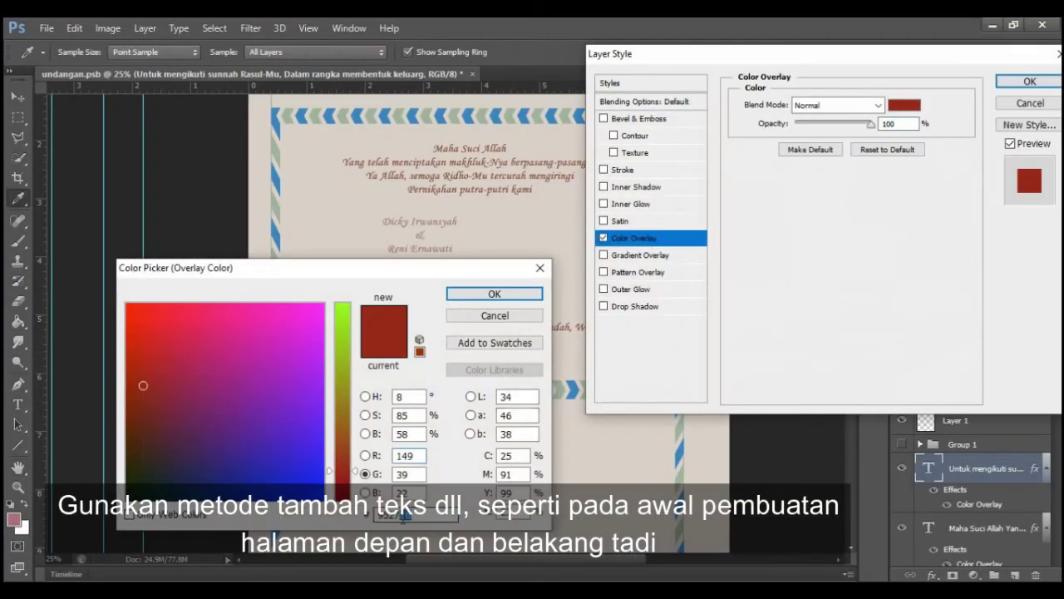
{"action": "left_click", "coordinate": [494, 293]}
{"action": "left_click", "coordinate": [1029, 81]}
{"action": "left_click", "coordinate": [989, 527]}
{"action": "double_click", "coordinate": [1023, 527]}
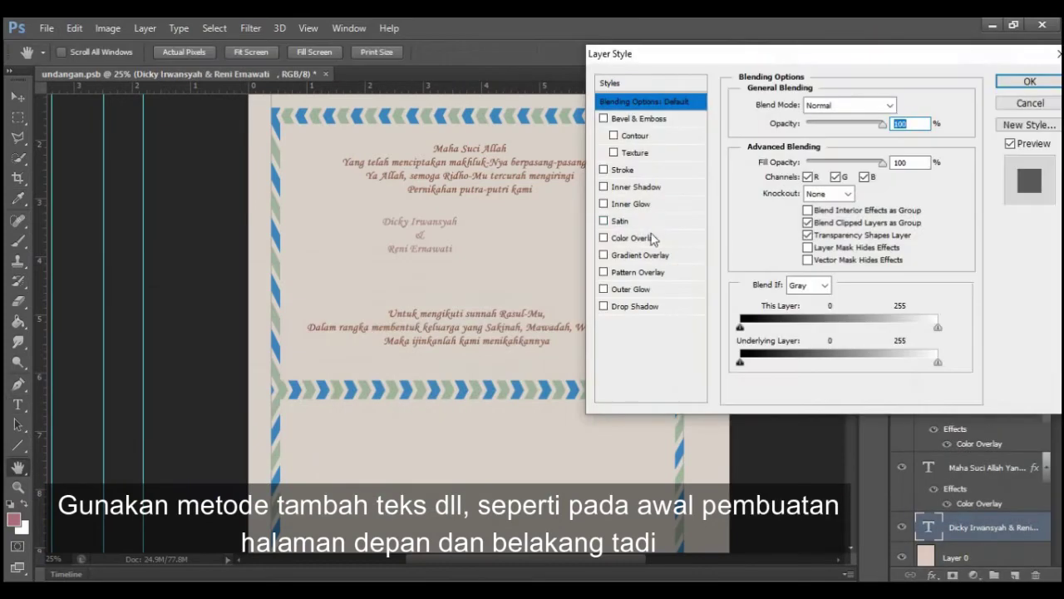
{"action": "left_click", "coordinate": [632, 238]}
{"action": "left_click", "coordinate": [904, 105]}
{"action": "left_click", "coordinate": [494, 289]}
{"action": "left_click", "coordinate": [1029, 80]}
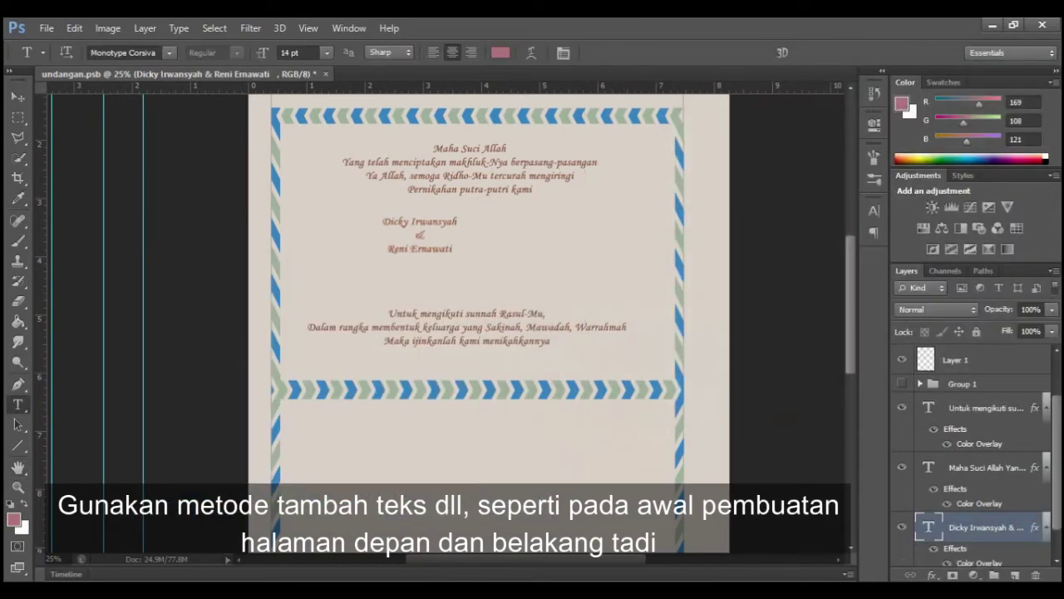
{"action": "scroll", "coordinate": [1008, 529], "scroll_direction": "down", "scroll_amount": 1}
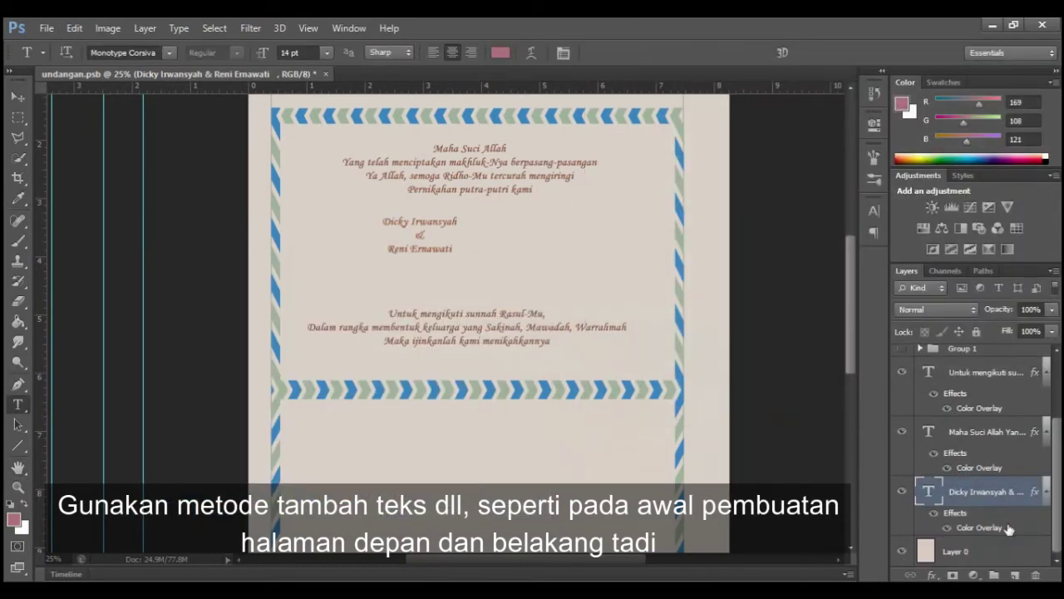
{"action": "left_click", "coordinate": [978, 550]}
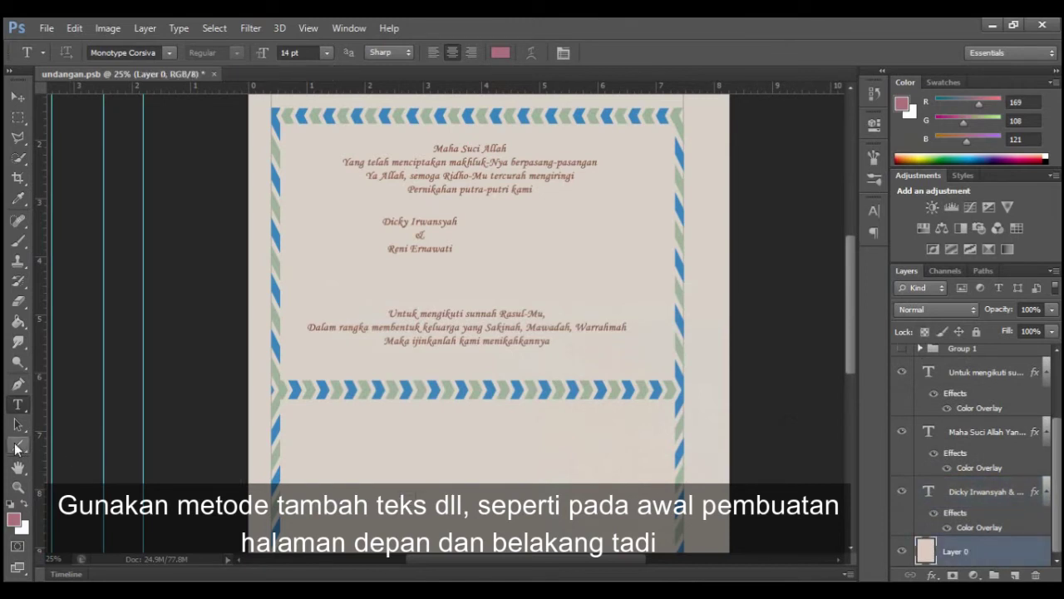
Draw a short horizontal line under the names with a 4 px #952716 stroke.
{"action": "left_click", "coordinate": [18, 447]}
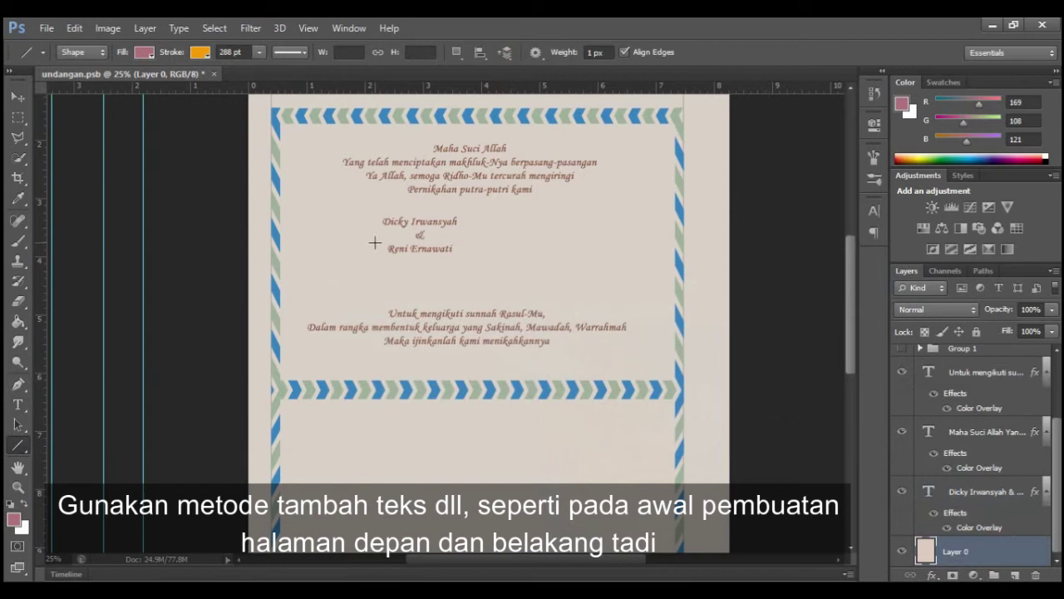
{"action": "left_click_drag", "start_coordinate": [370, 263], "coordinate": [423, 268]}
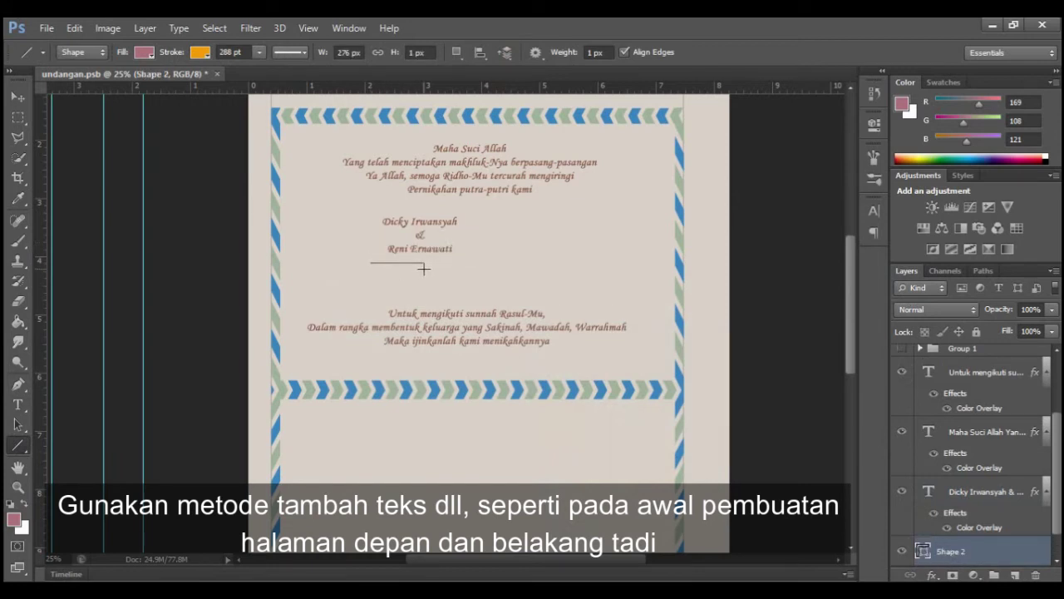
{"action": "right_click", "coordinate": [986, 552]}
{"action": "left_click", "coordinate": [799, 77]}
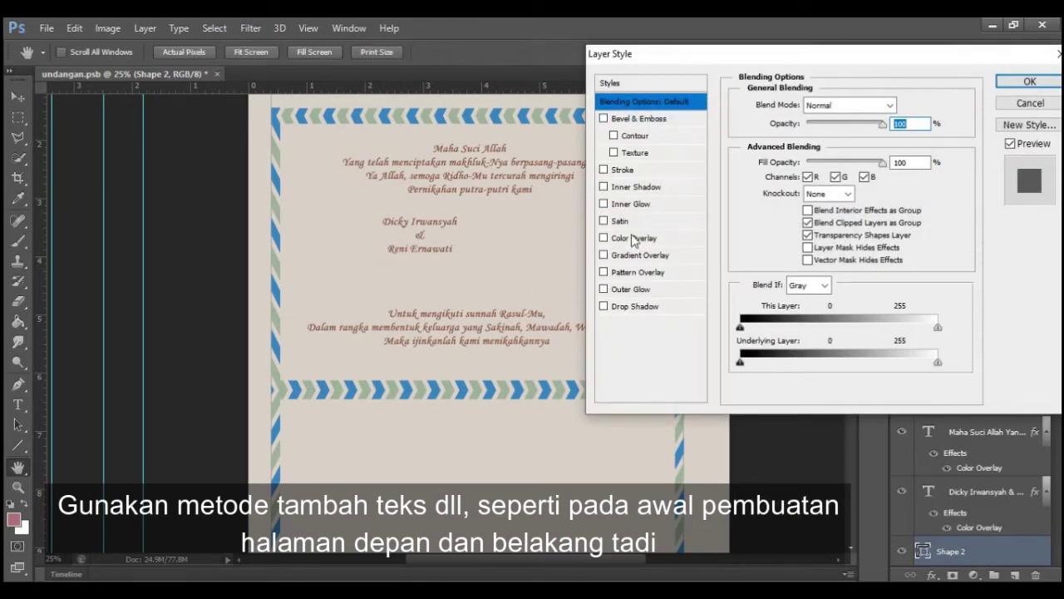
{"action": "left_click", "coordinate": [625, 171]}
{"action": "left_click_drag", "start_coordinate": [799, 105], "coordinate": [801, 110]}
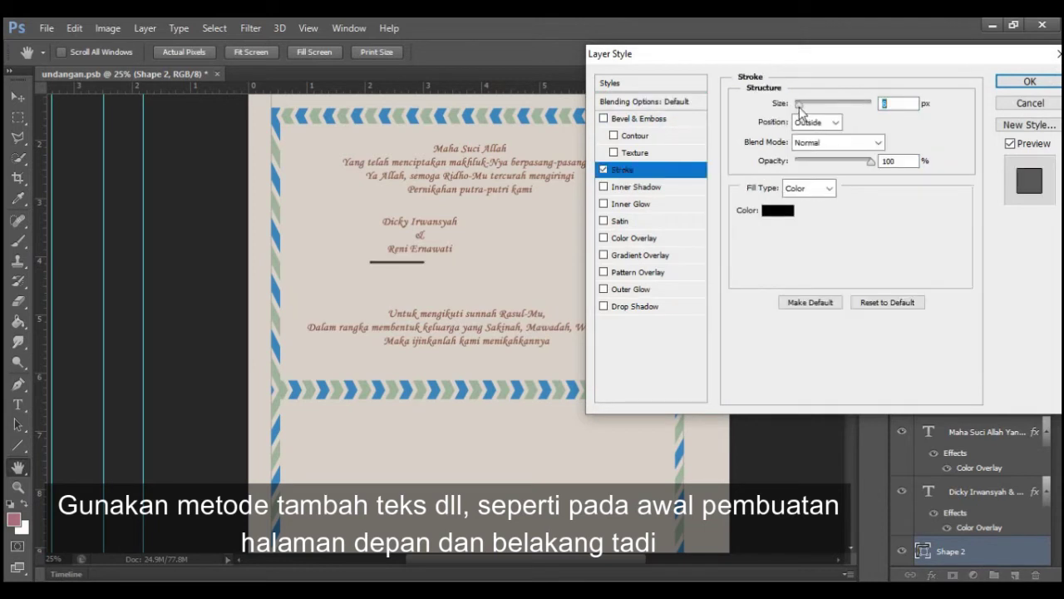
{"action": "left_click", "coordinate": [777, 210]}
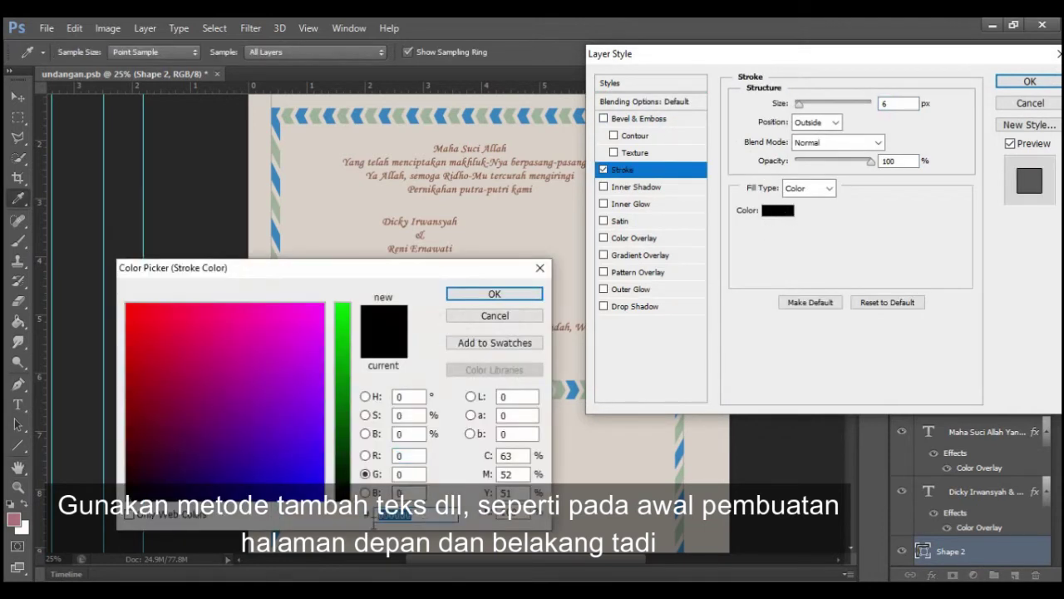
{"action": "type", "text": "952716"}
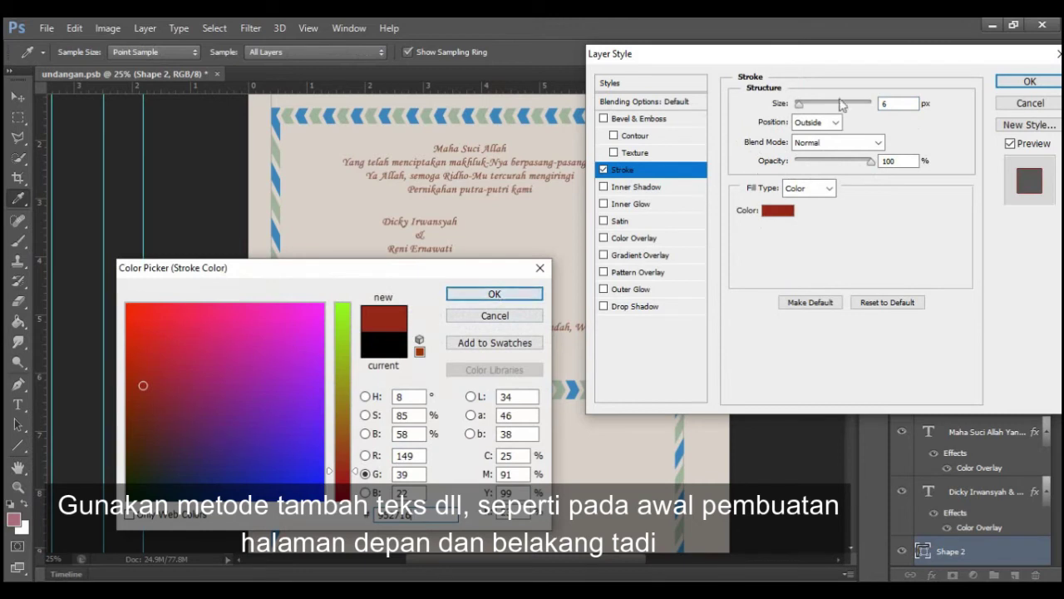
{"action": "key", "text": "Return"}
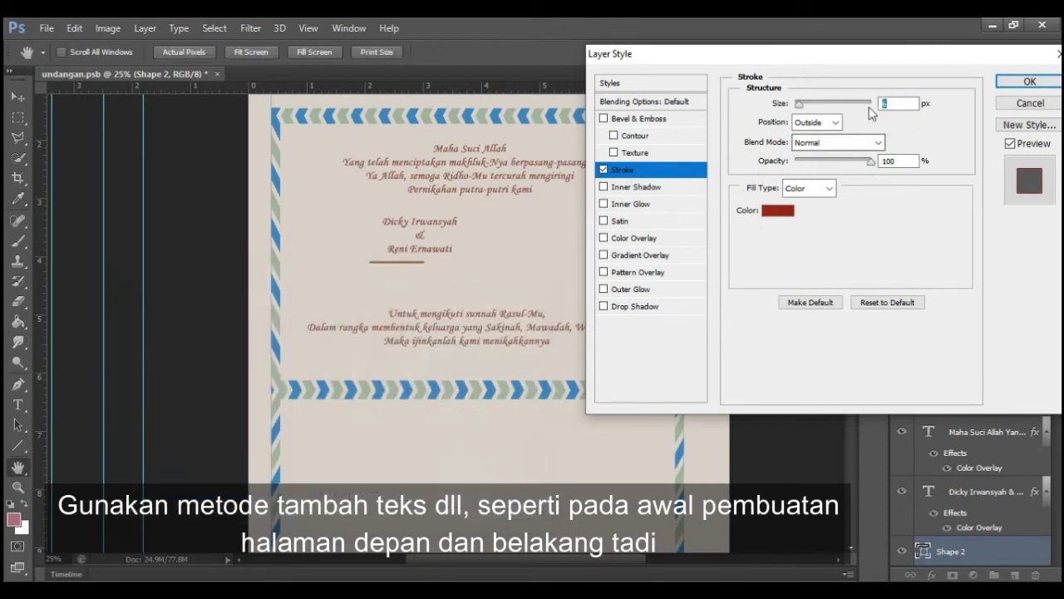
{"action": "type", "text": "4"}
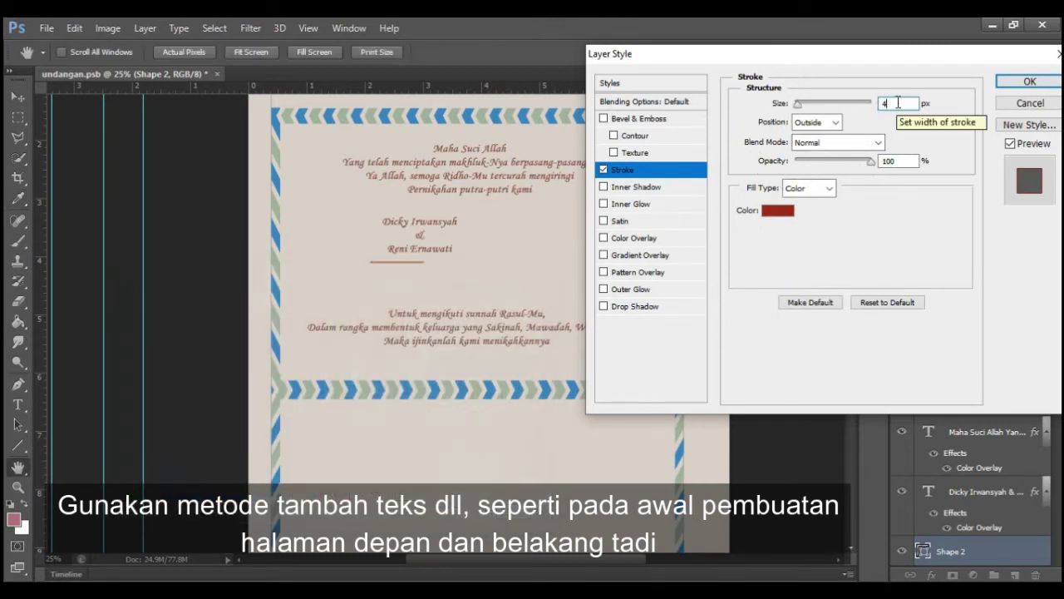
{"action": "left_click", "coordinate": [1029, 82]}
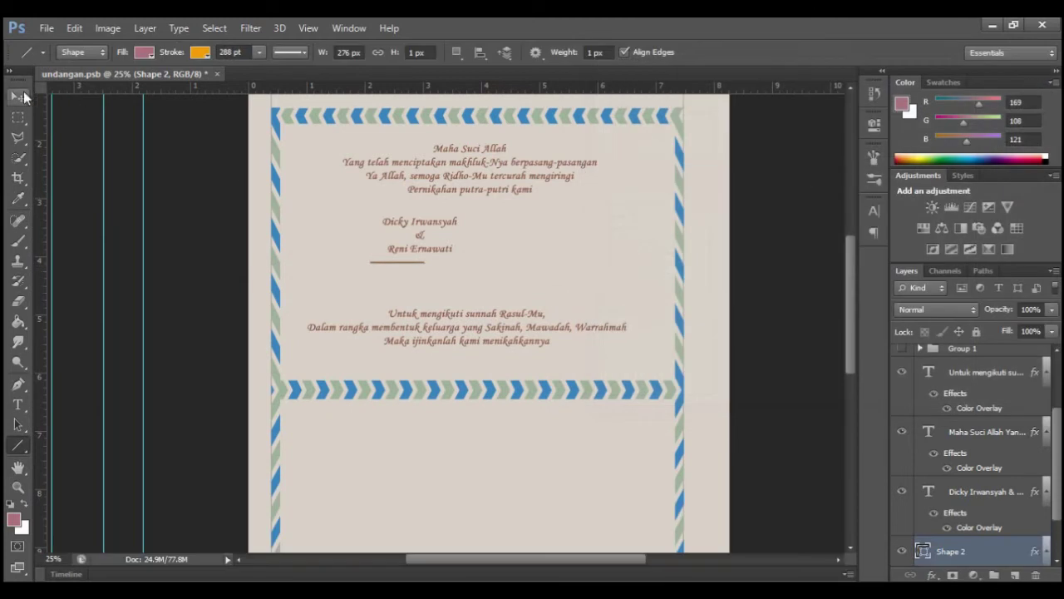
Duplicate the divider line and nudge the copy right to lengthen it.
{"action": "left_click", "coordinate": [22, 97]}
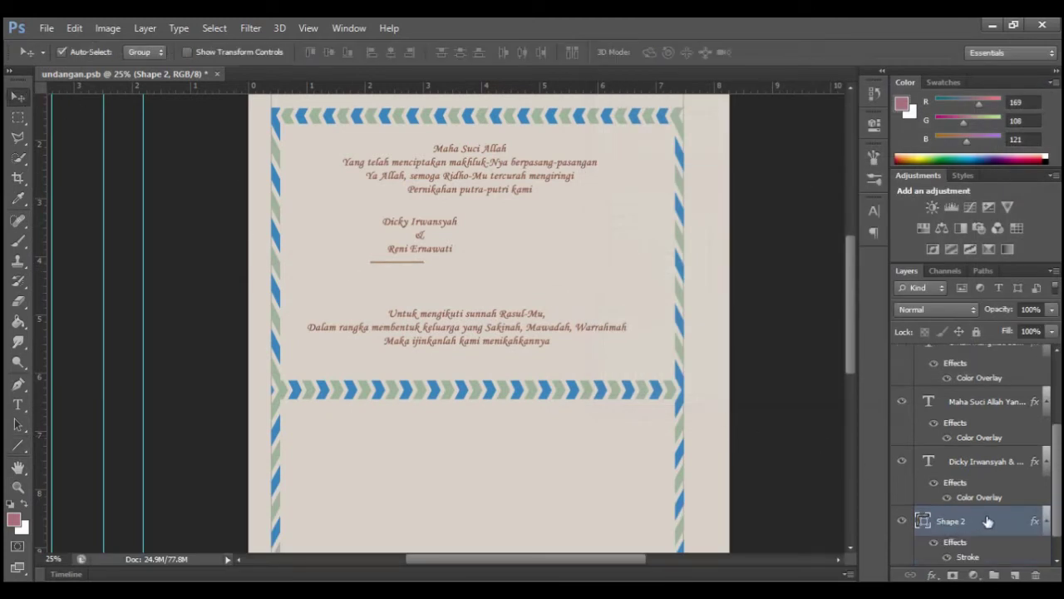
{"action": "key", "text": "ctrl+j"}
{"action": "key", "text": "shift+Right"}
{"action": "key", "text": "shift+Right"}
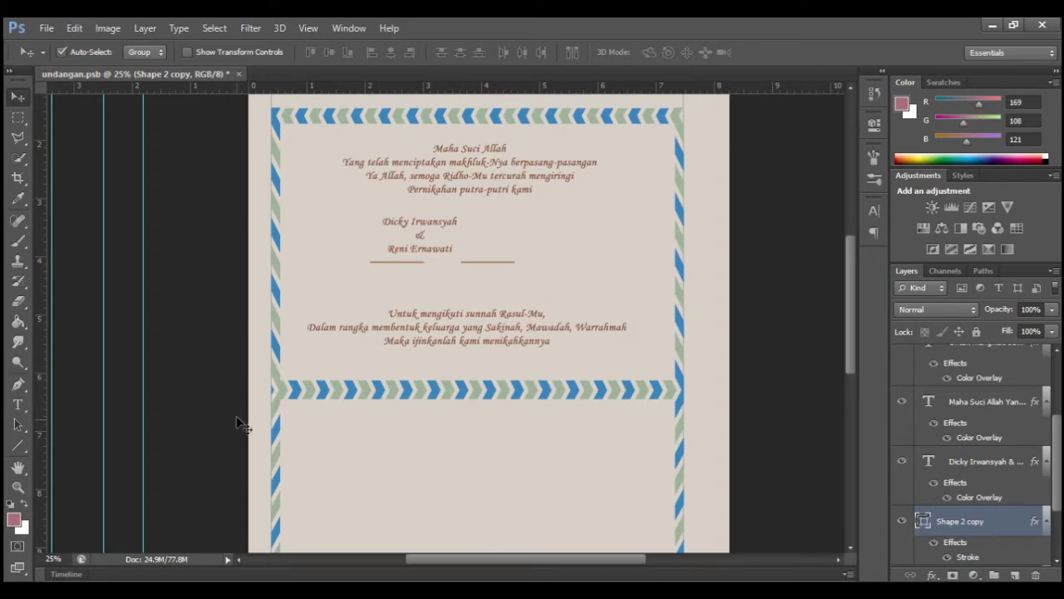
Draw a small 152 px circle, Ellipse 1, below the couple's names above Layer 0.
{"action": "key", "text": "alt+bracketleft"}
{"action": "key", "text": "alt+bracketleft"}
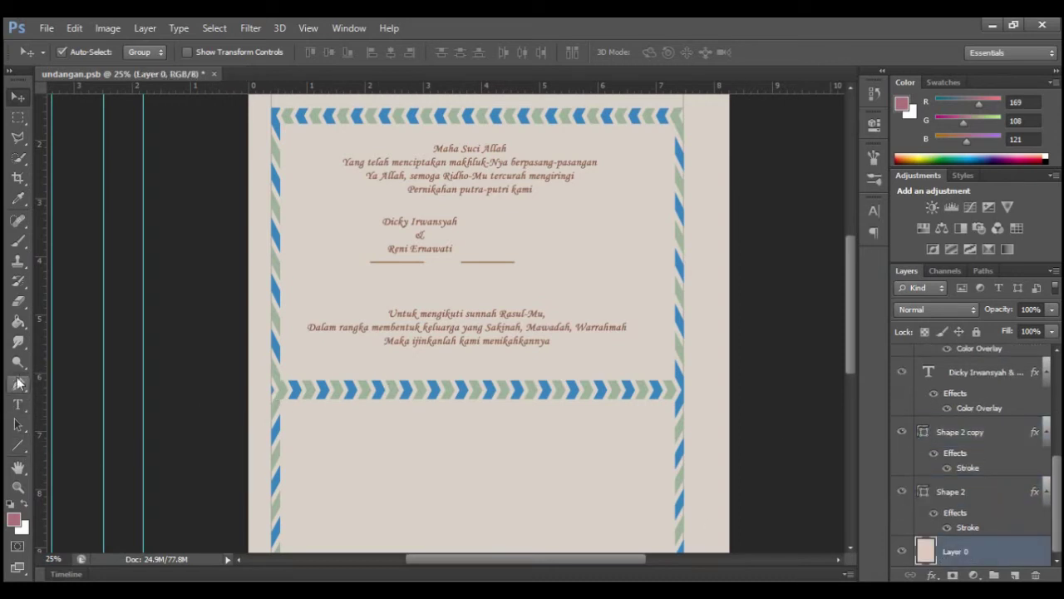
{"action": "left_click", "coordinate": [20, 447]}
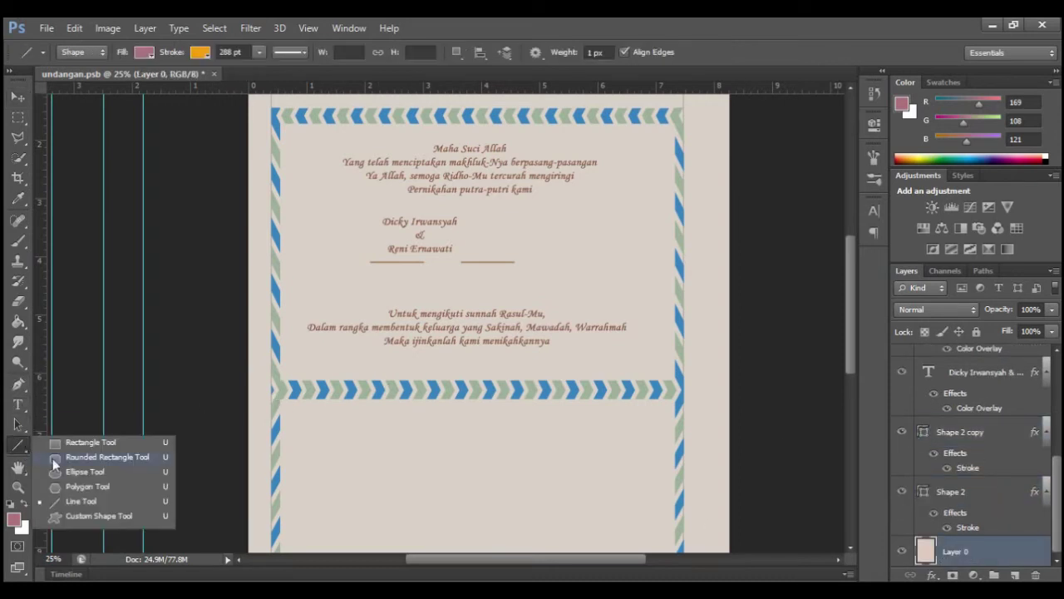
{"action": "left_click", "coordinate": [85, 472]}
{"action": "left_click_drag", "start_coordinate": [439, 275], "coordinate": [469, 309]}
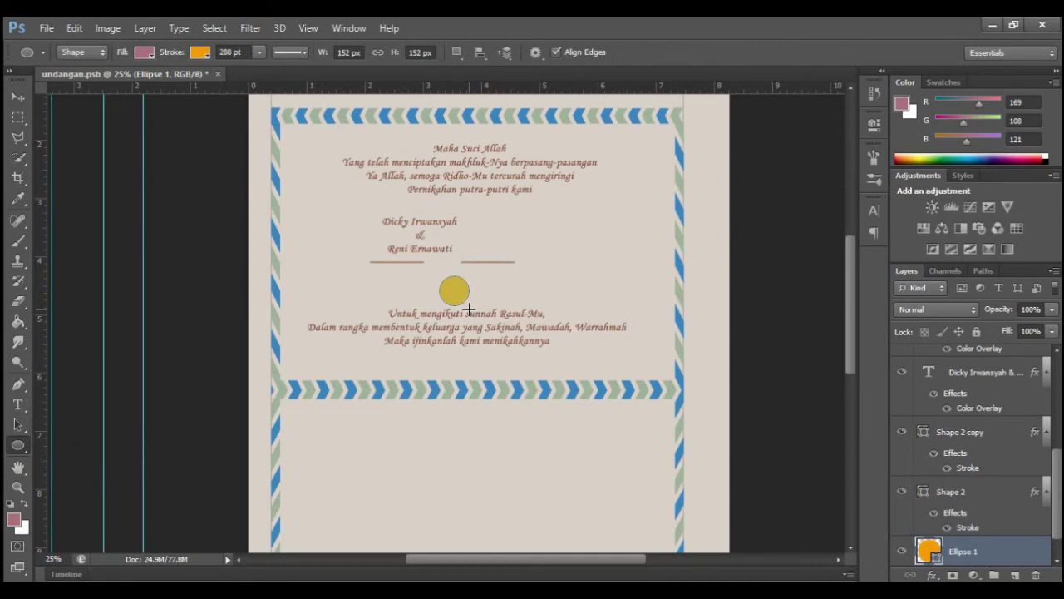
Give the circle a Color Overlay layer style in hex 952716.
{"action": "right_click", "coordinate": [996, 555]}
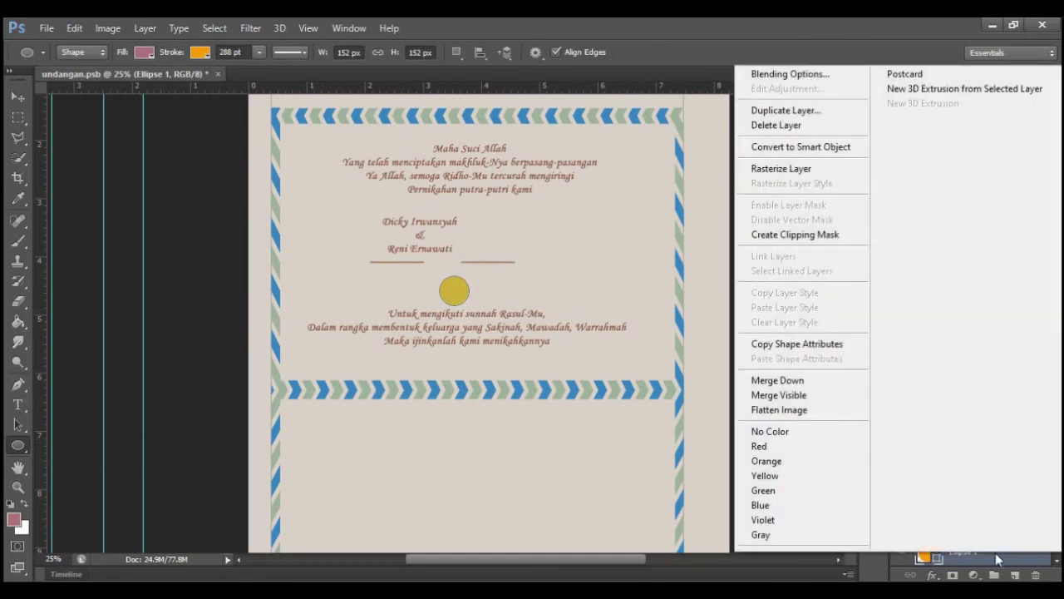
{"action": "left_click", "coordinate": [803, 75]}
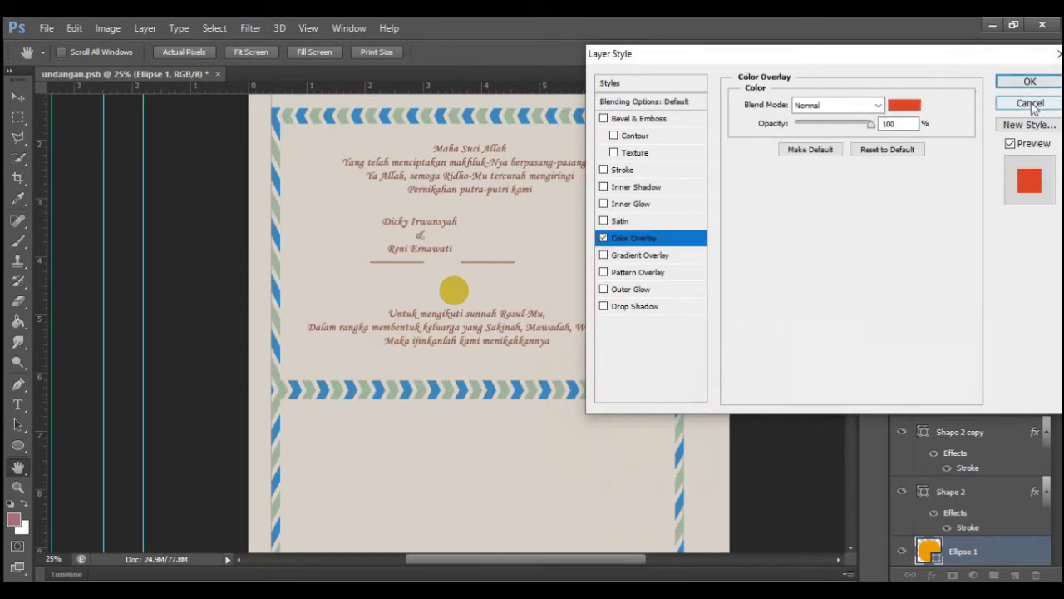
{"action": "left_click_drag", "start_coordinate": [935, 65], "coordinate": [941, 77]}
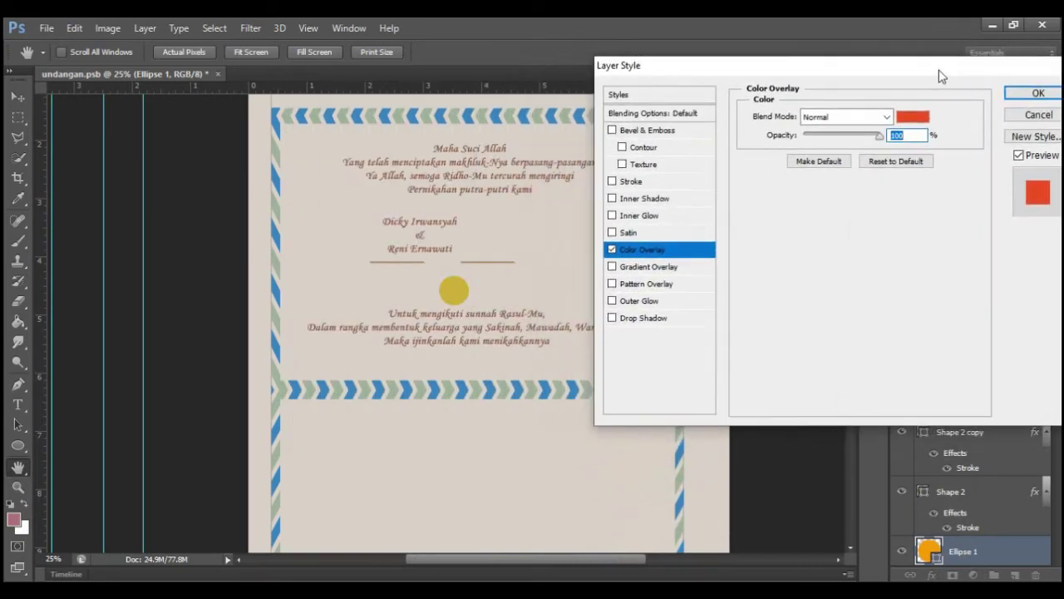
{"action": "left_click", "coordinate": [913, 116]}
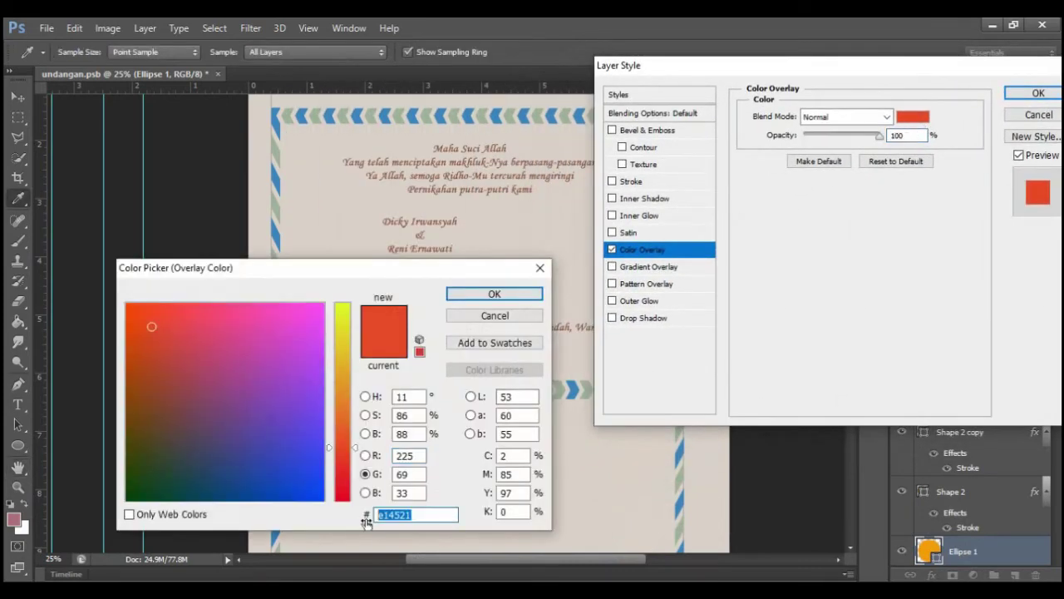
{"action": "type", "text": "952716"}
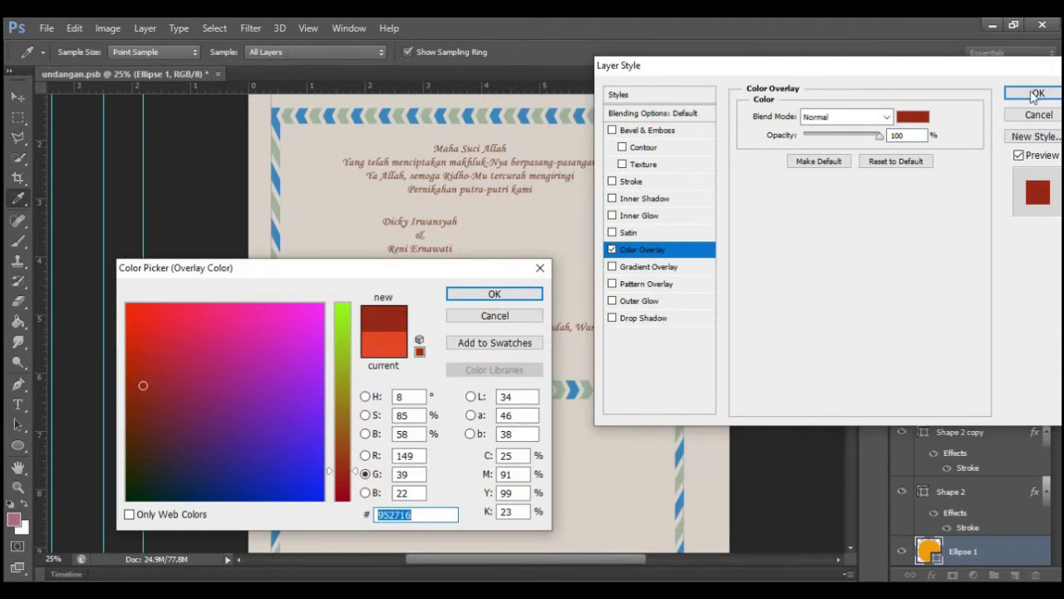
{"action": "left_click", "coordinate": [491, 295]}
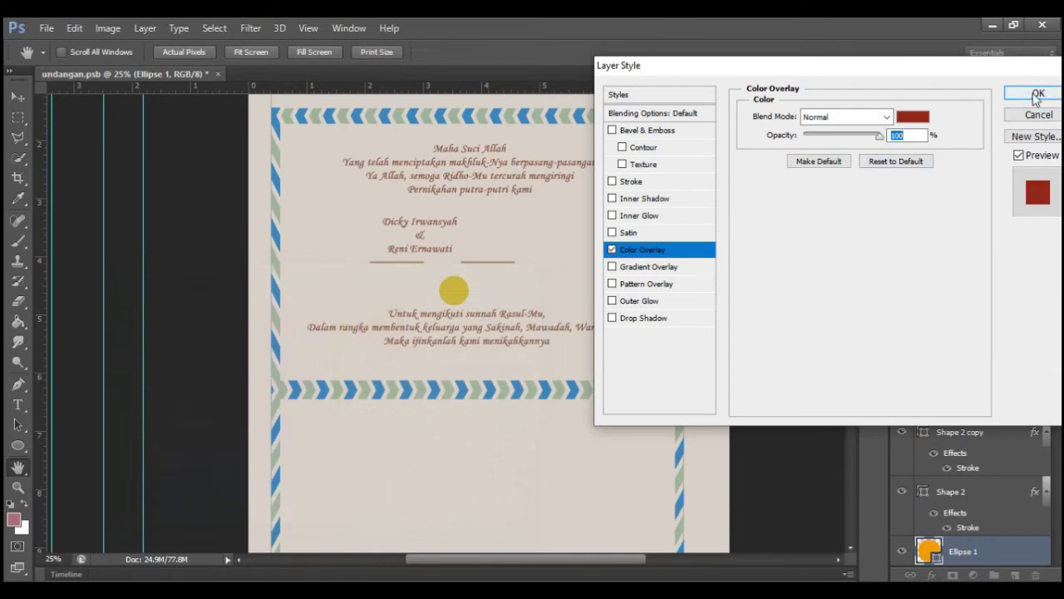
{"action": "left_click_drag", "start_coordinate": [929, 67], "coordinate": [803, 89]}
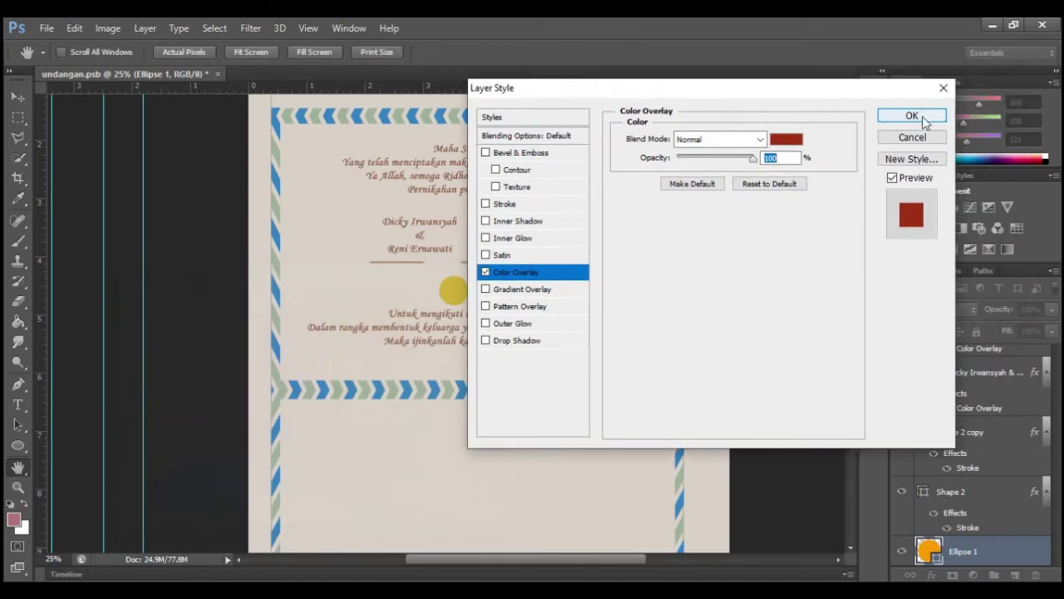
{"action": "left_click", "coordinate": [912, 116]}
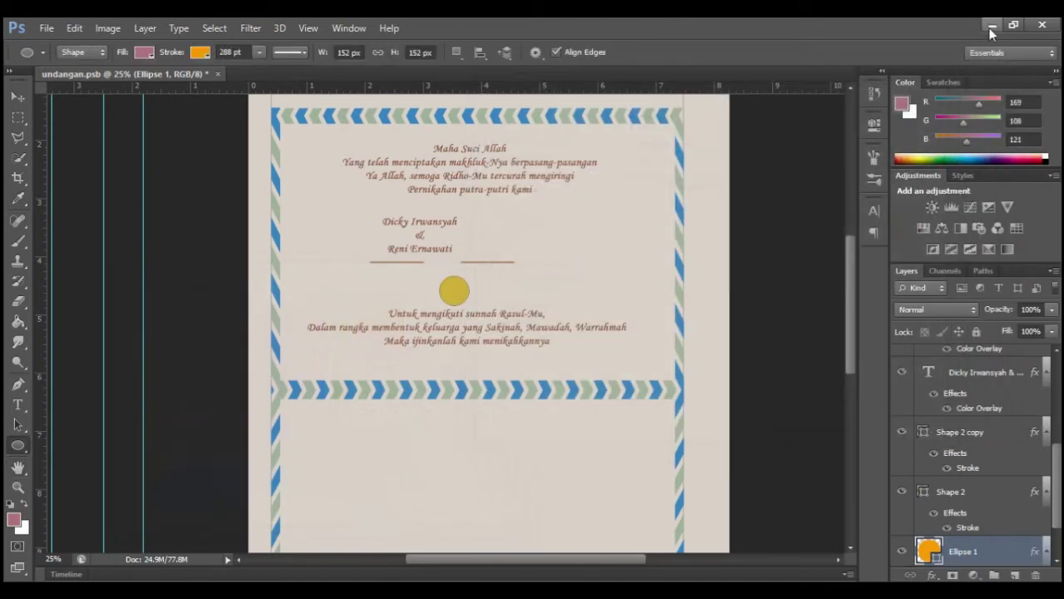
Reopen the circle's colour overlay and reconfirm the 952716 dark red colour.
{"action": "right_click", "coordinate": [995, 555]}
{"action": "key", "text": "Escape"}
{"action": "key", "text": "h"}
{"action": "left_click", "coordinate": [526, 272]}
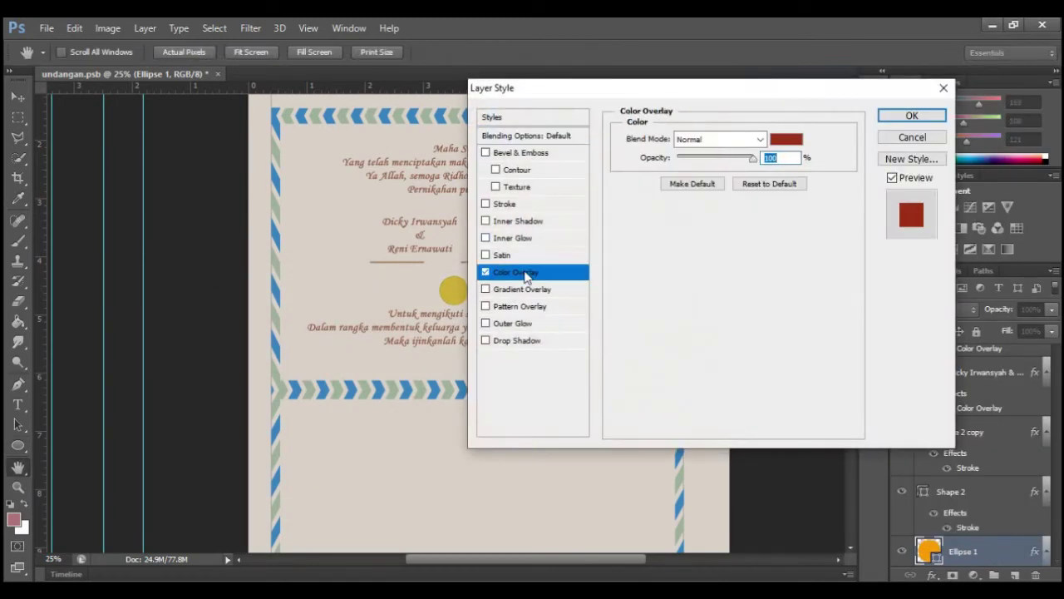
{"action": "left_click", "coordinate": [786, 141]}
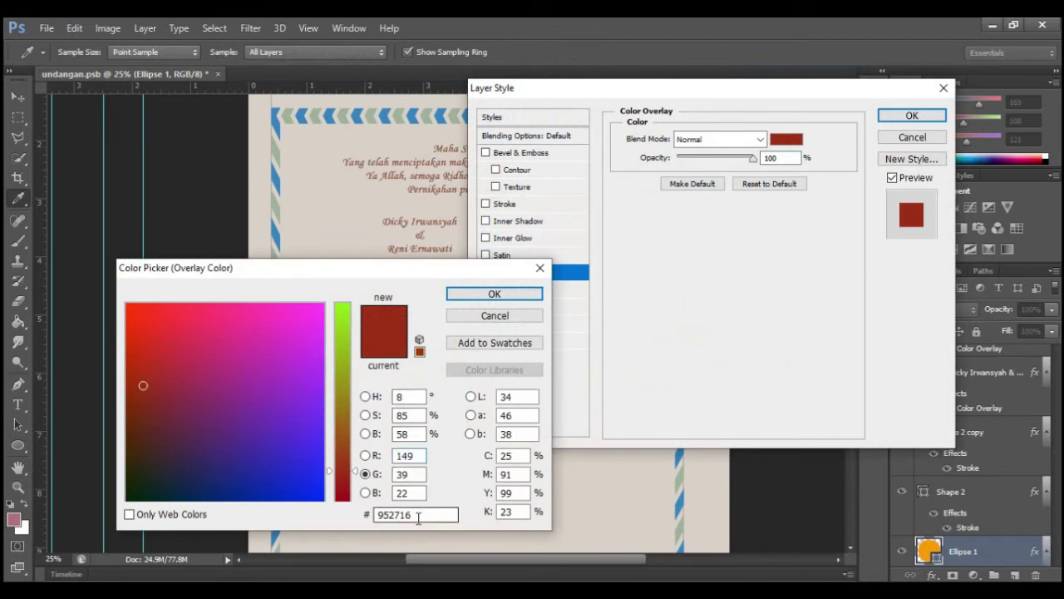
{"action": "left_click", "coordinate": [494, 295]}
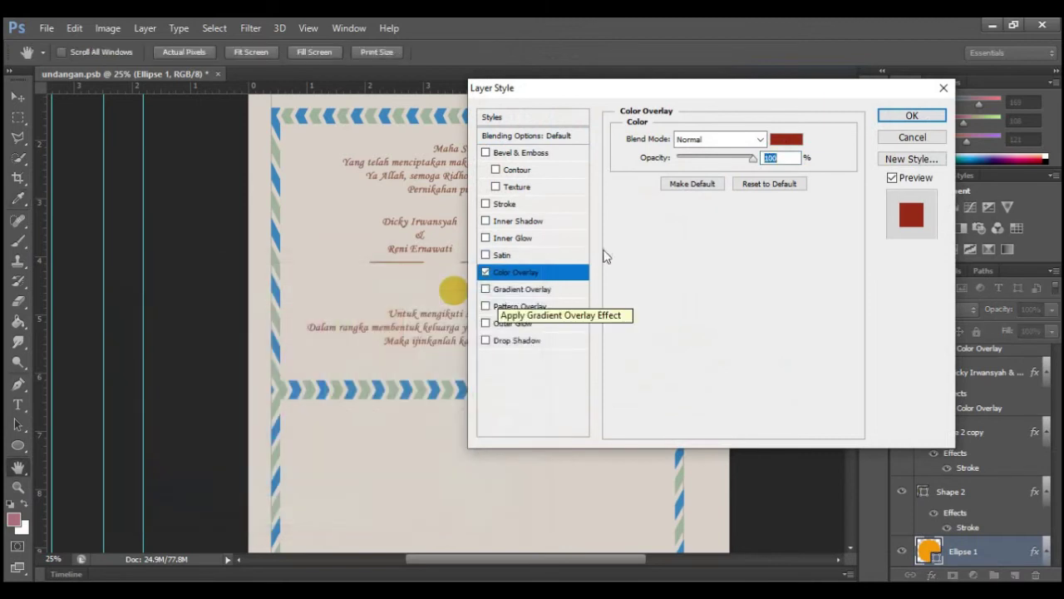
{"action": "left_click", "coordinate": [911, 115]}
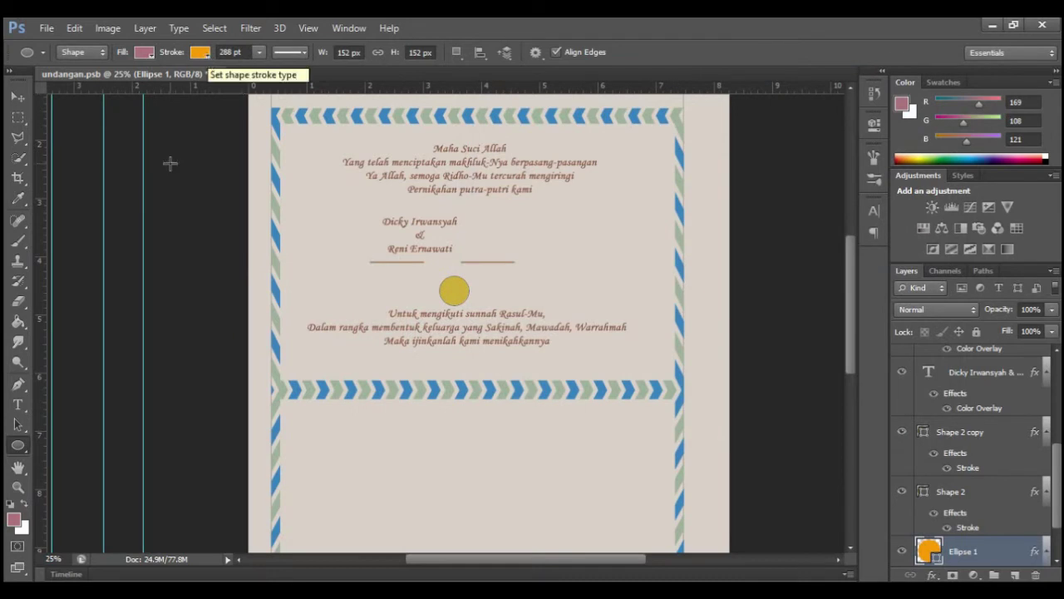
Rasterize the ellipse and fill it solid brown with the Paint Bucket.
{"action": "left_click", "coordinate": [18, 97]}
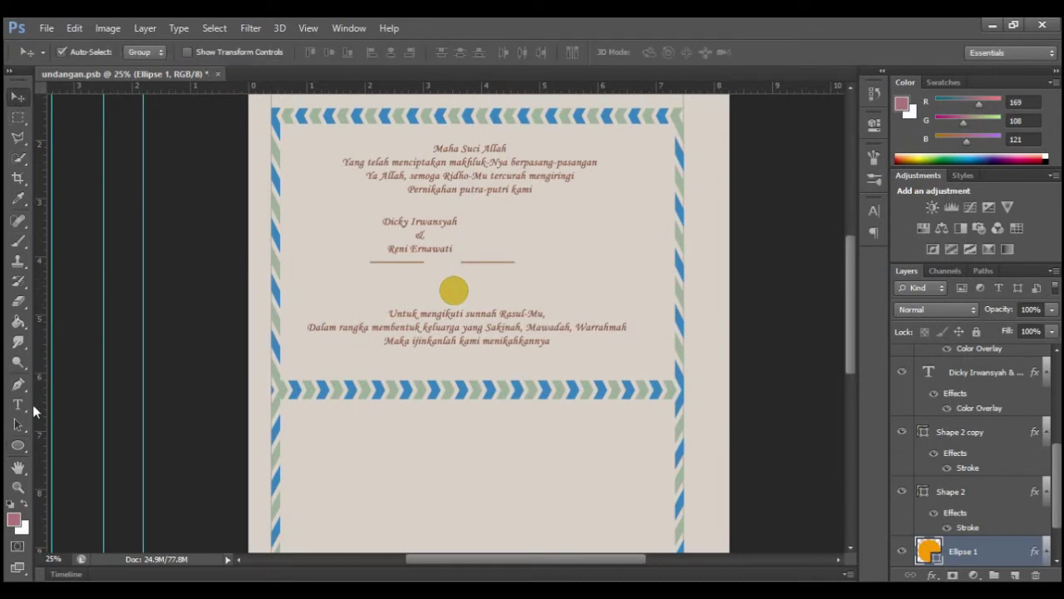
{"action": "left_click", "coordinate": [18, 322]}
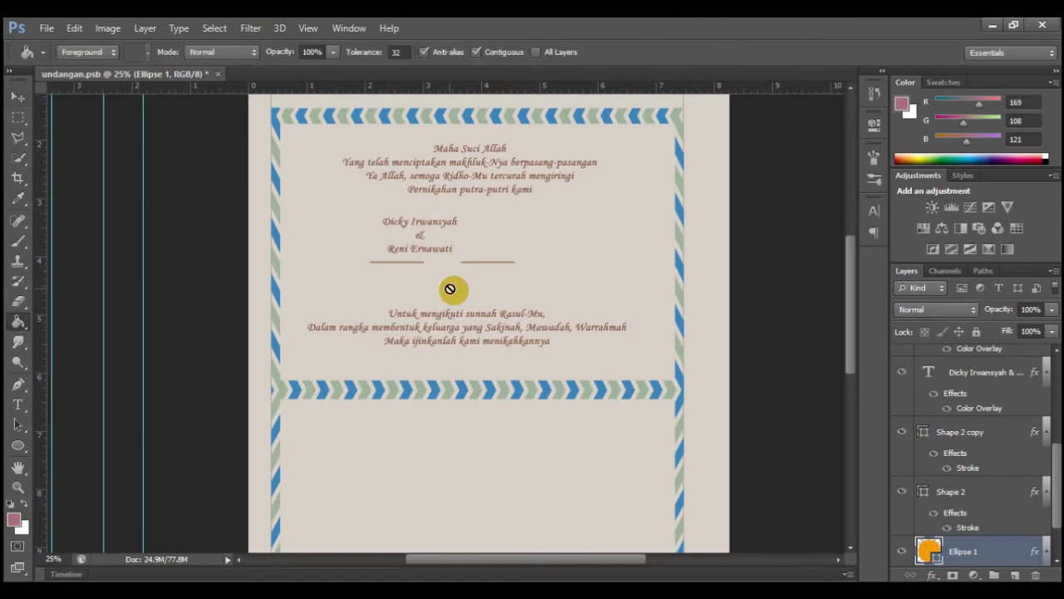
{"action": "left_click", "coordinate": [450, 289]}
{"action": "key", "text": "Return"}
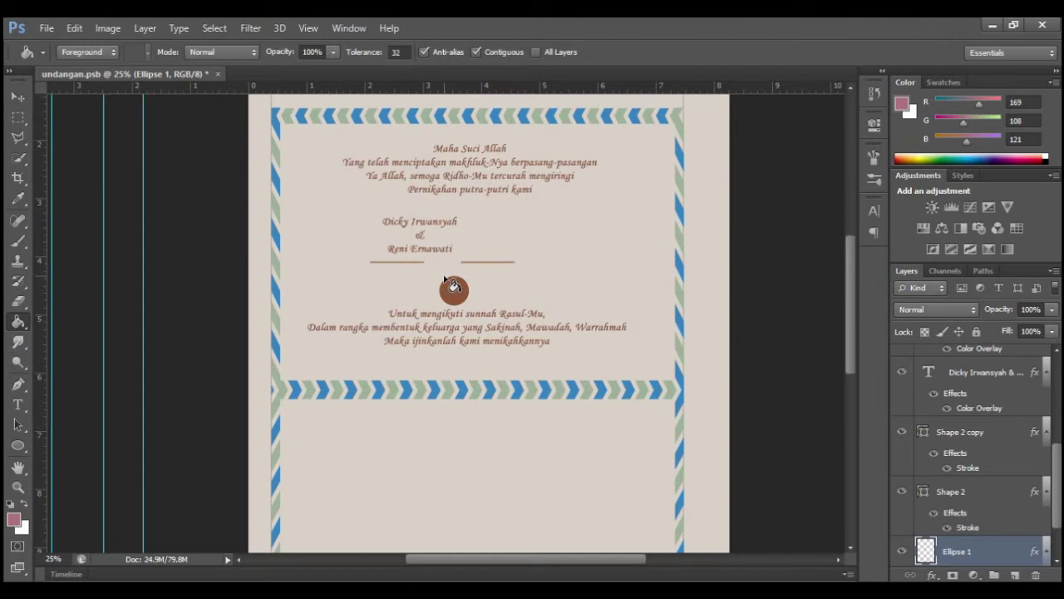
{"action": "left_click", "coordinate": [17, 97]}
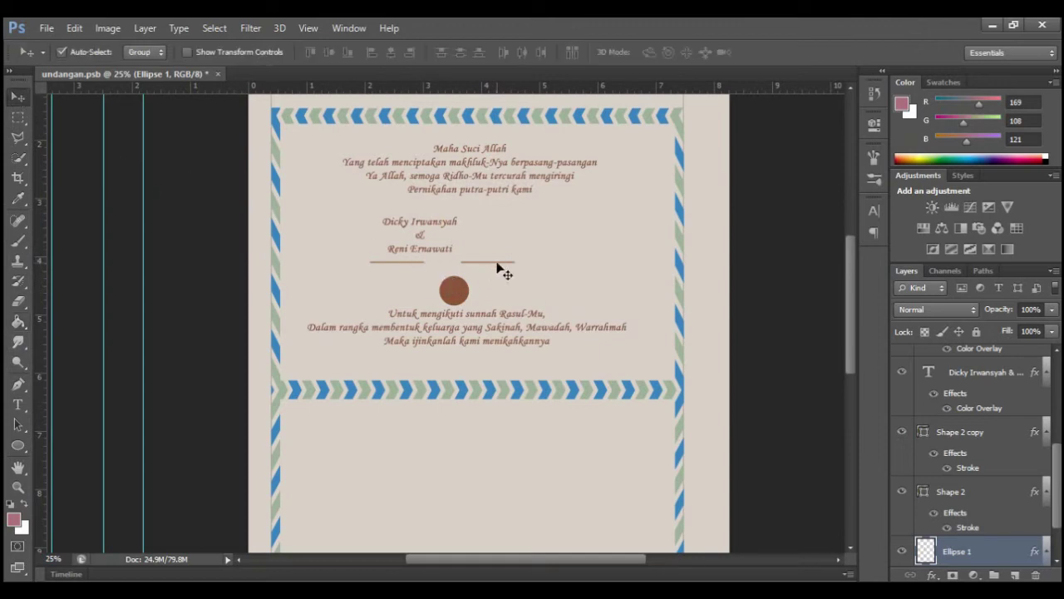
{"action": "left_click", "coordinate": [390, 235]}
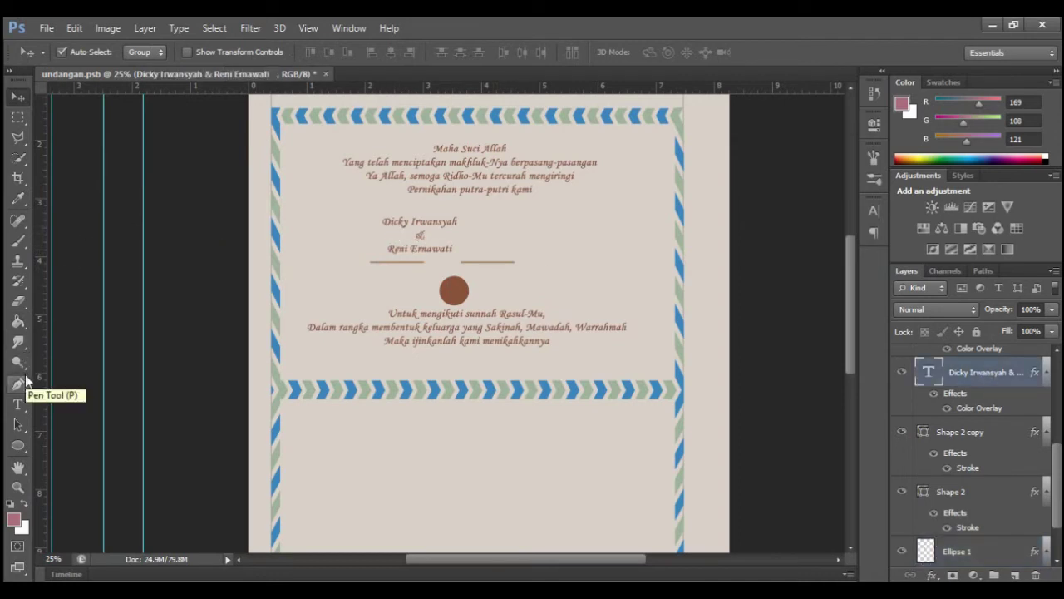
{"action": "left_click", "coordinate": [17, 404]}
{"action": "left_click_drag", "start_coordinate": [381, 221], "coordinate": [459, 225]}
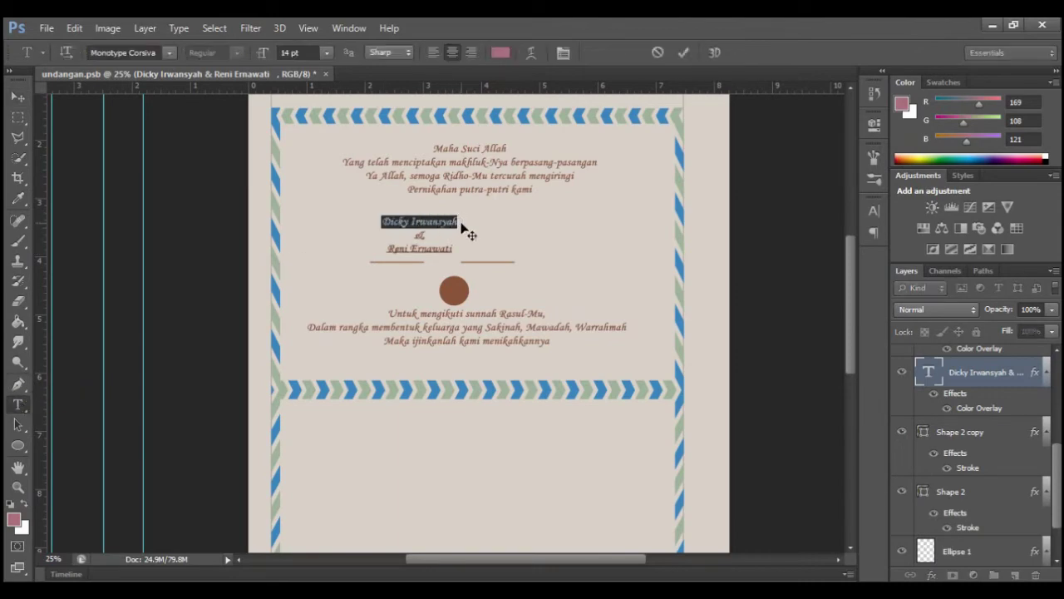
{"action": "left_click", "coordinate": [170, 52]}
{"action": "scroll", "coordinate": [200, 180], "scroll_direction": "down", "scroll_amount": 2}
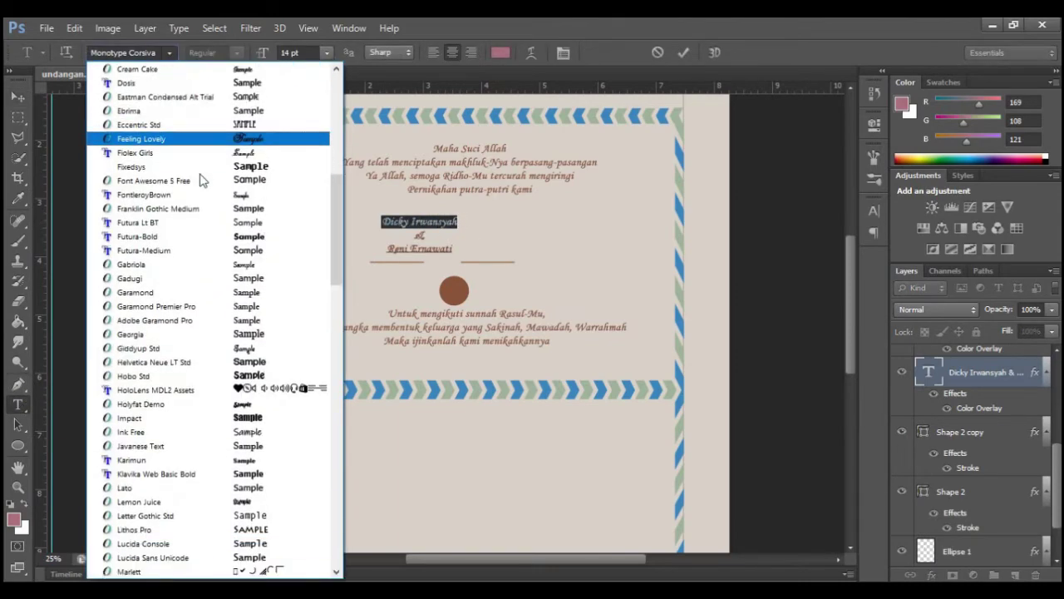
{"action": "scroll", "coordinate": [199, 181], "scroll_direction": "up", "scroll_amount": 2}
{"action": "scroll", "coordinate": [200, 181], "scroll_direction": "up", "scroll_amount": 1}
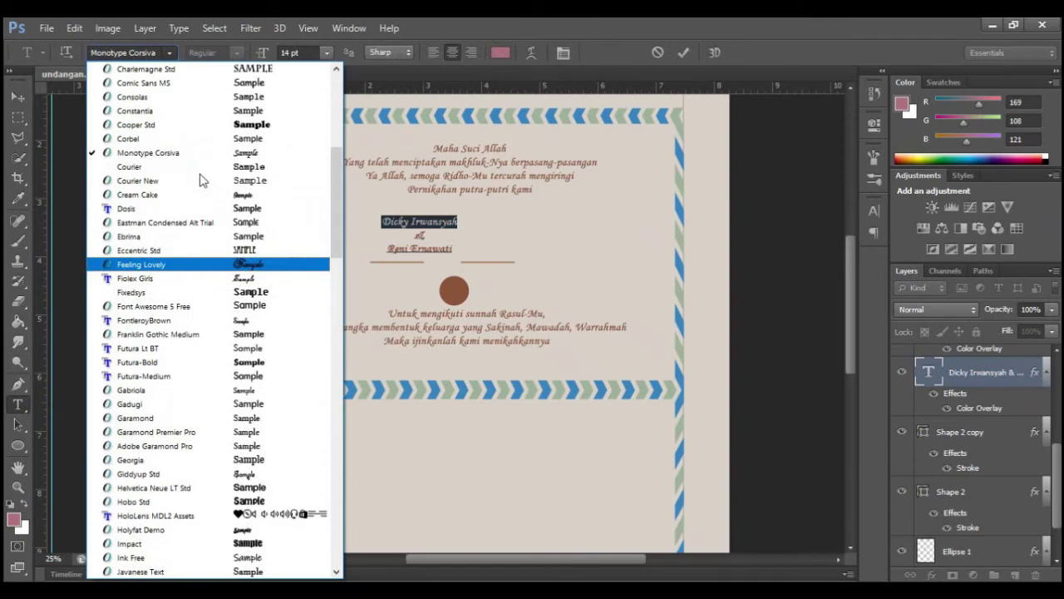
{"action": "scroll", "coordinate": [199, 180], "scroll_direction": "up", "scroll_amount": 2}
{"action": "scroll", "coordinate": [200, 181], "scroll_direction": "up", "scroll_amount": 2}
{"action": "scroll", "coordinate": [199, 181], "scroll_direction": "up", "scroll_amount": 3}
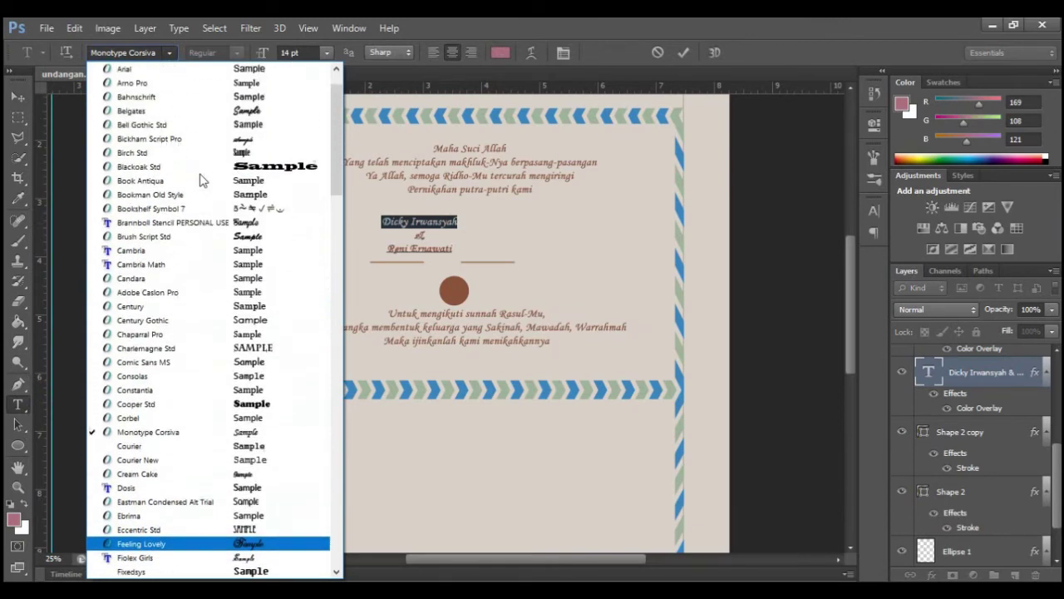
{"action": "scroll", "coordinate": [199, 180], "scroll_direction": "down", "scroll_amount": 7}
{"action": "scroll", "coordinate": [199, 181], "scroll_direction": "down", "scroll_amount": 1}
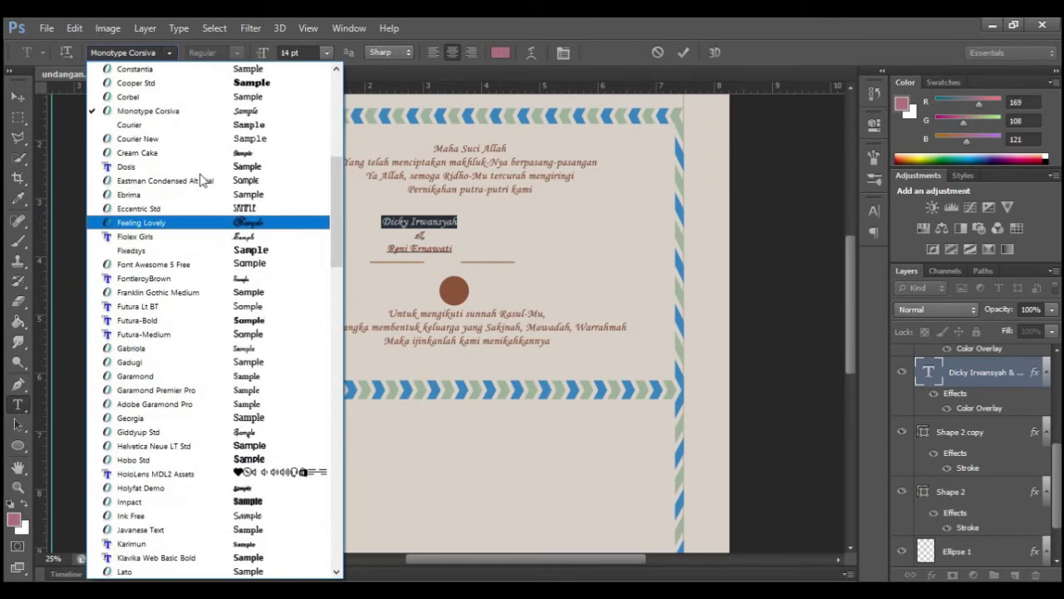
{"action": "key", "text": "Return"}
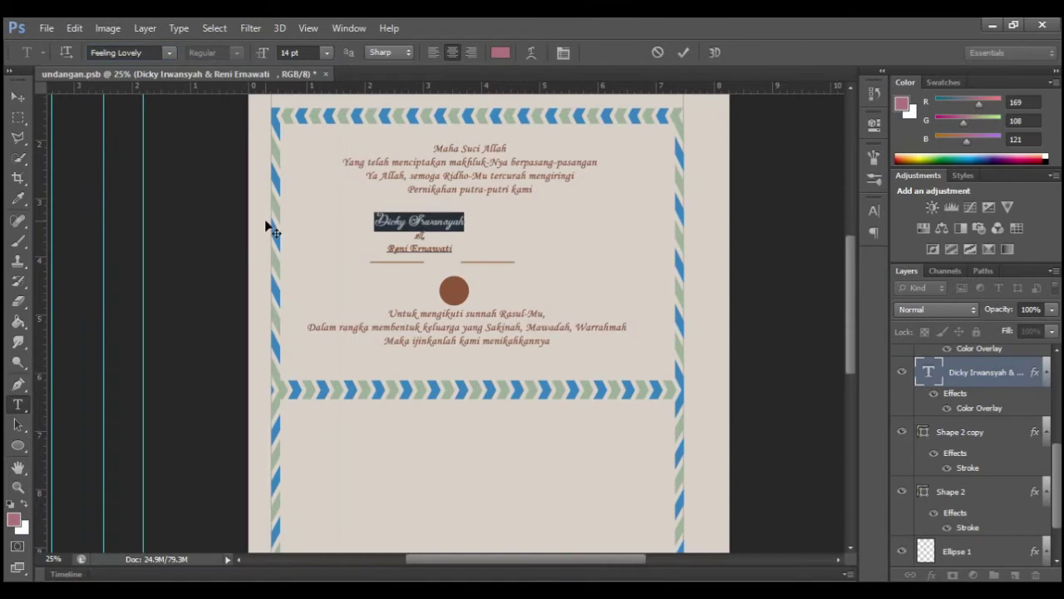
Set the groom's name to 20 pt and commit the text.
{"action": "left_click", "coordinate": [327, 53]}
{"action": "key", "text": "Down"}
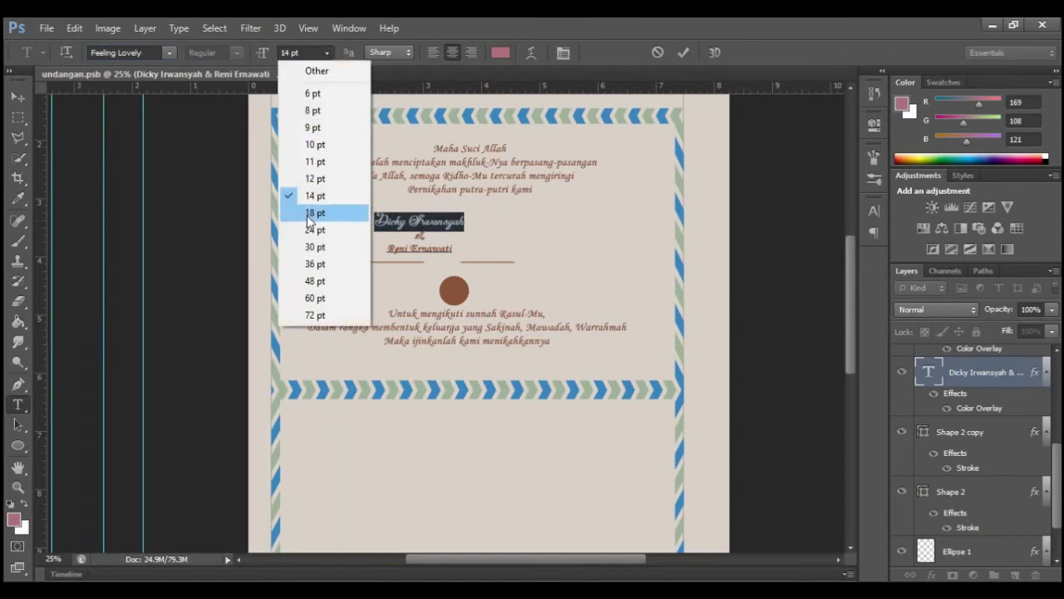
{"action": "key", "text": "Down"}
{"action": "key", "text": "Return"}
{"action": "left_click", "coordinate": [326, 53]}
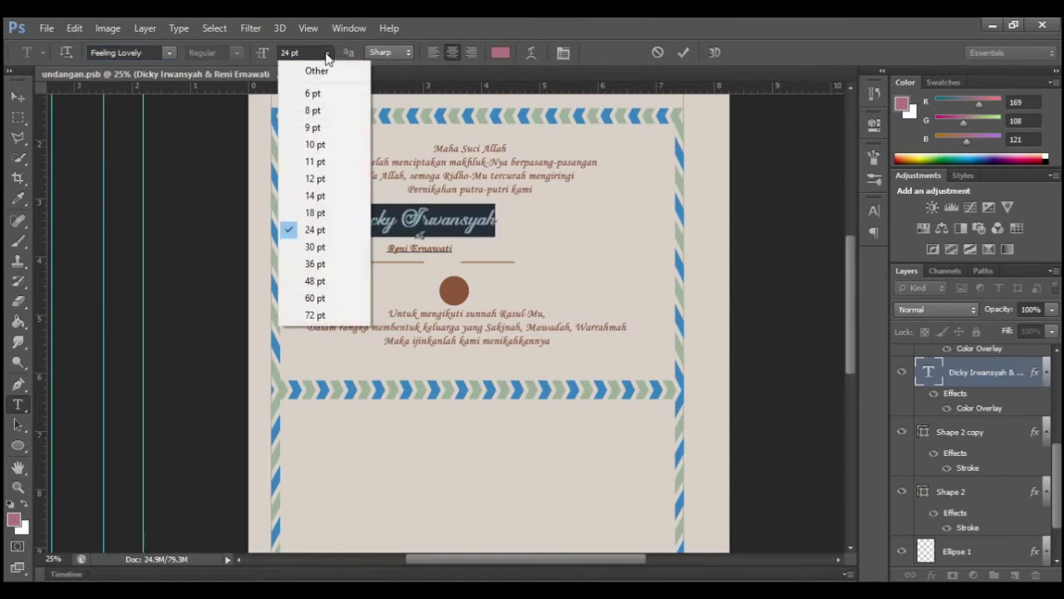
{"action": "left_click", "coordinate": [289, 52]}
{"action": "key", "text": "Down"}
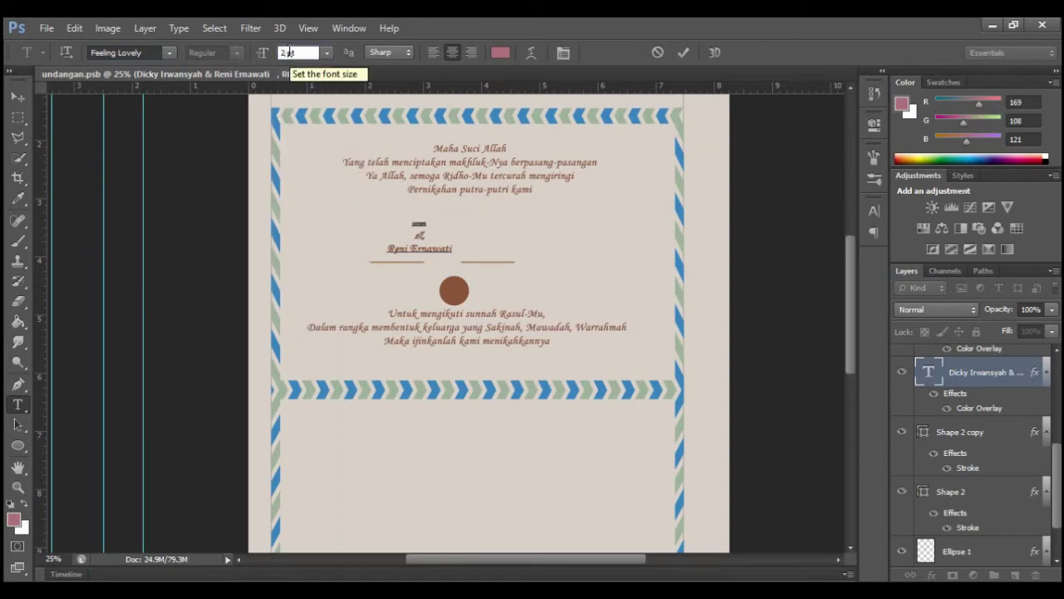
{"action": "key", "text": "Down"}
{"action": "key", "text": "Down"}
{"action": "key", "text": "Down"}
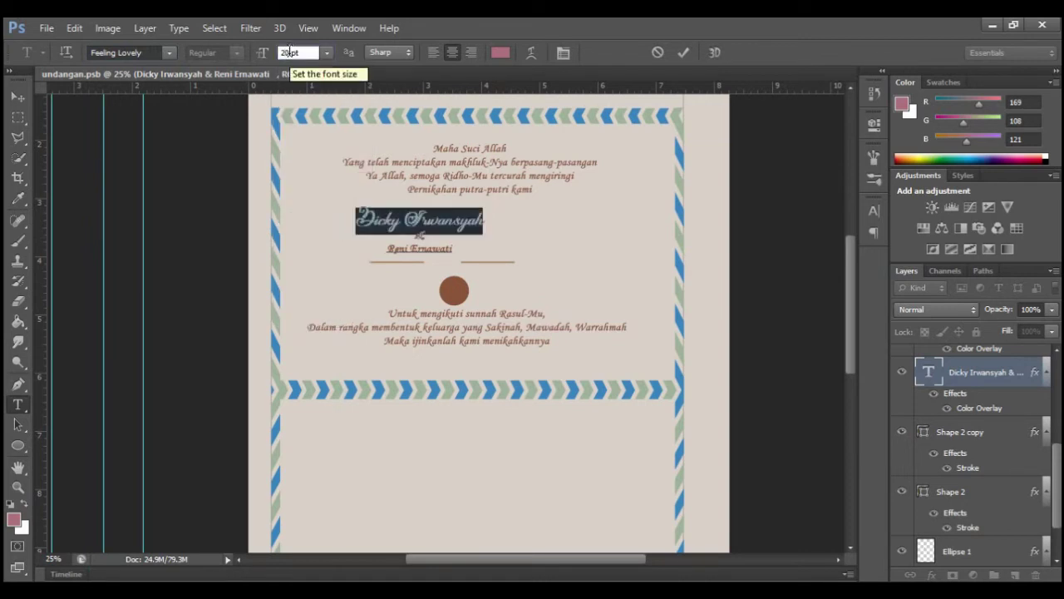
{"action": "left_click", "coordinate": [683, 52]}
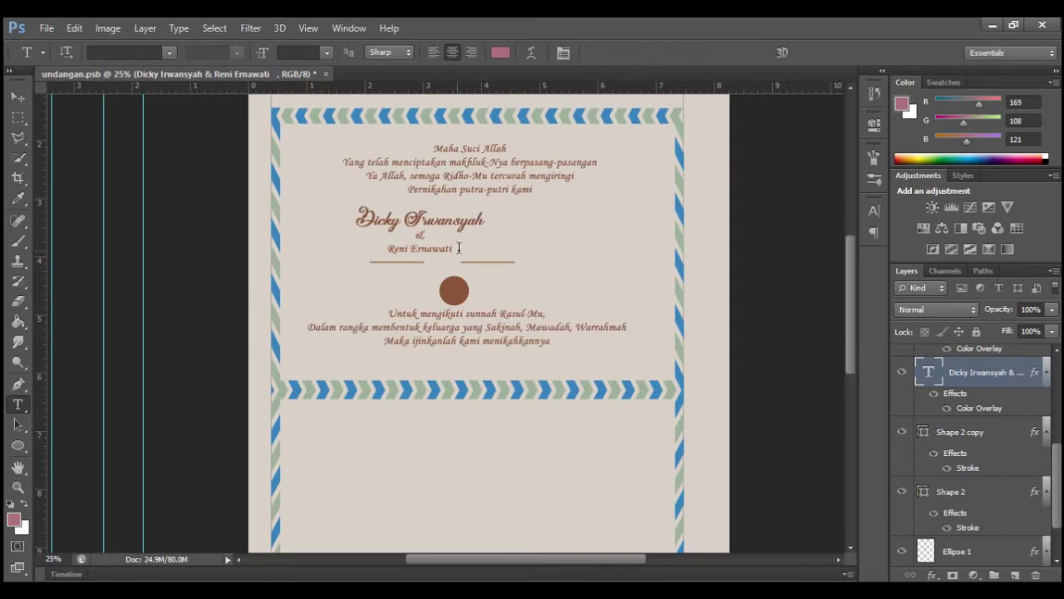
{"action": "left_click_drag", "start_coordinate": [388, 249], "coordinate": [455, 250]}
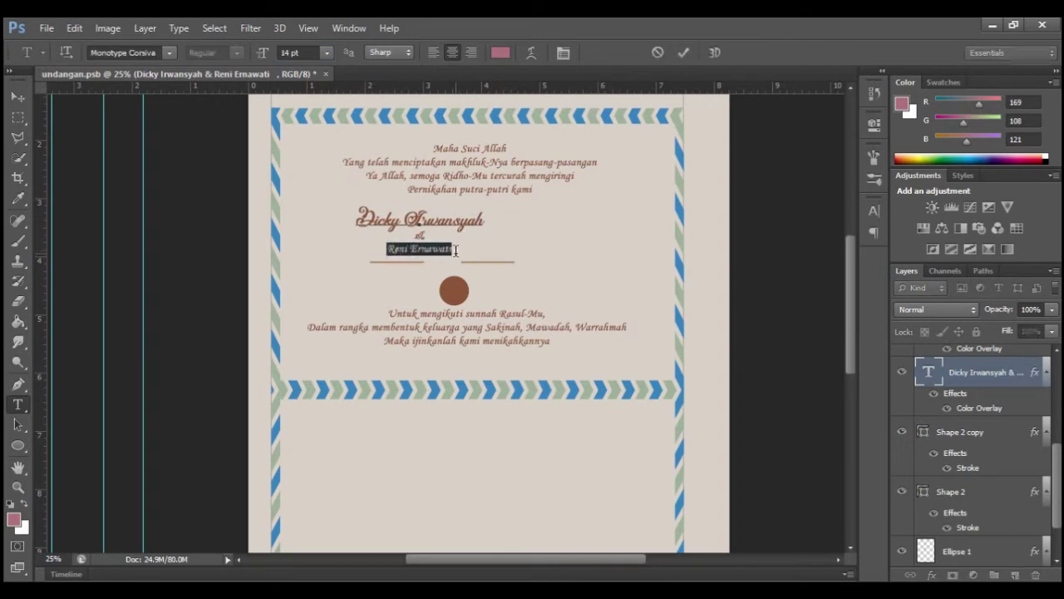
{"action": "left_click", "coordinate": [170, 53]}
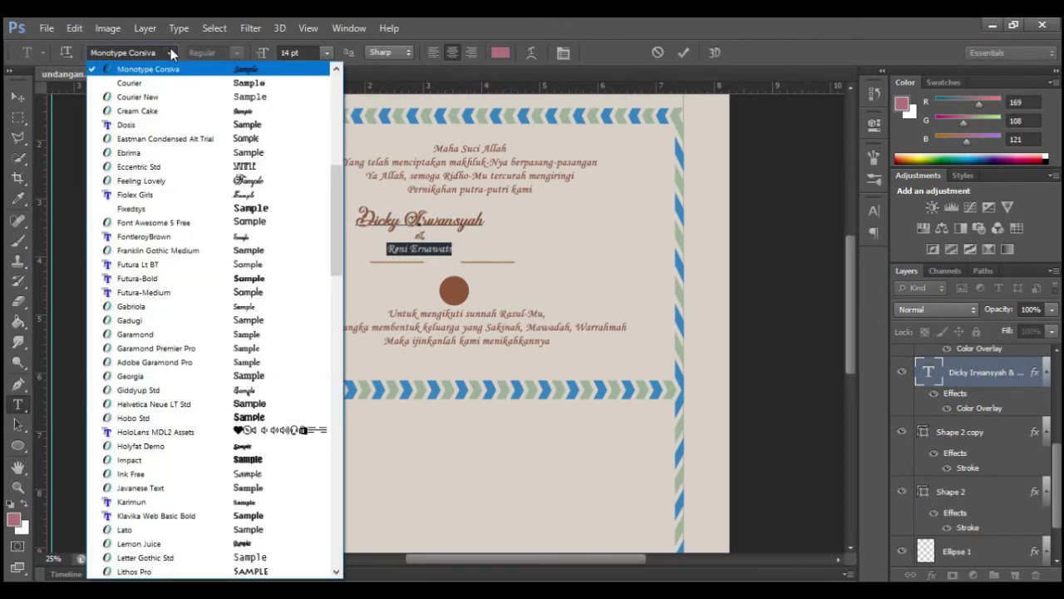
{"action": "left_click", "coordinate": [184, 184]}
{"action": "double_click", "coordinate": [289, 52]}
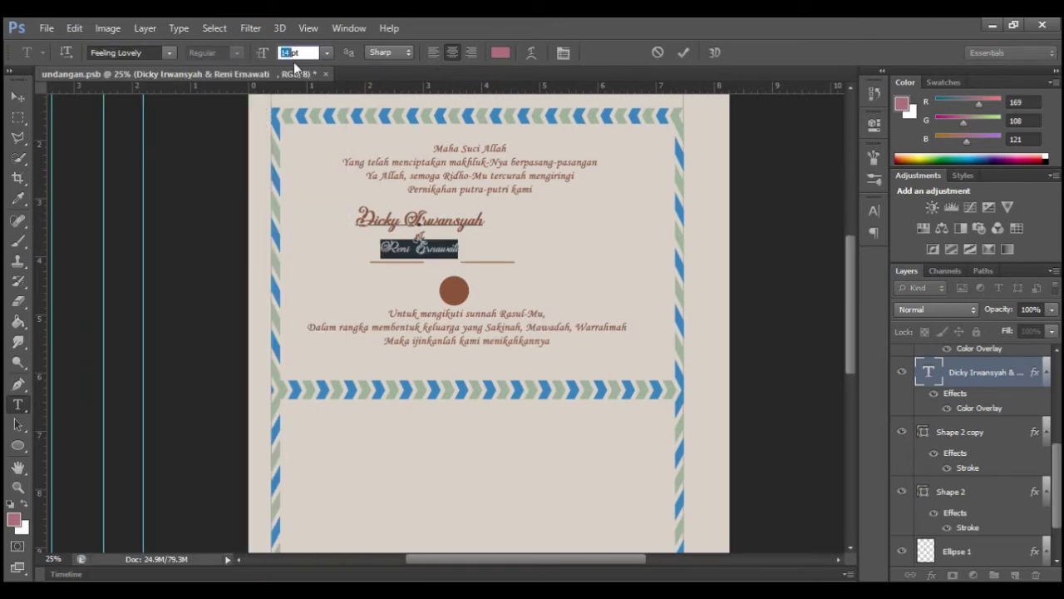
{"action": "type", "text": "20"}
{"action": "key", "text": "Return"}
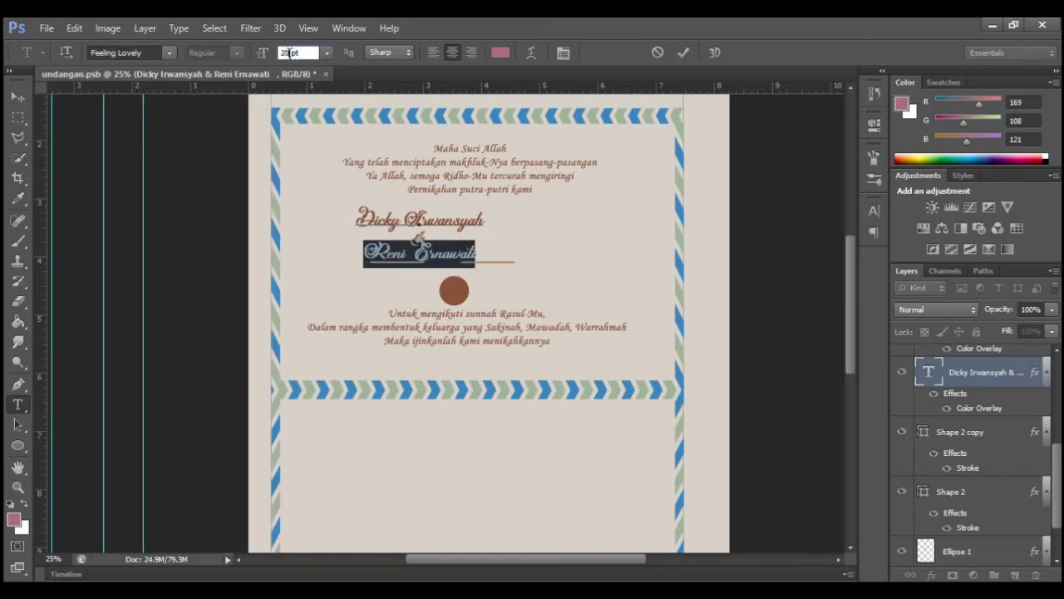
{"action": "left_click", "coordinate": [683, 52]}
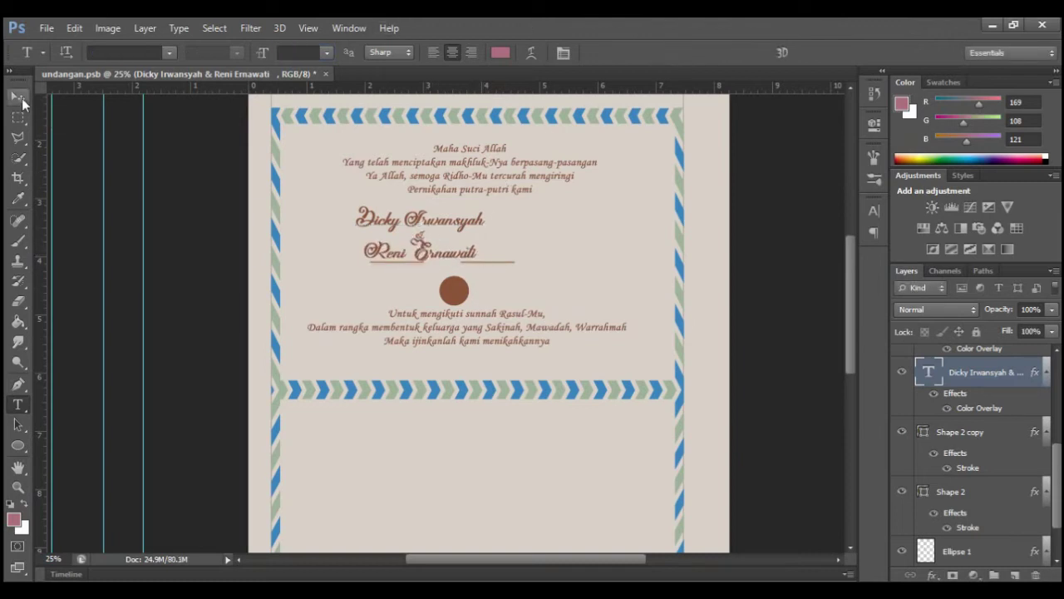
{"action": "left_click", "coordinate": [20, 99]}
{"action": "left_click", "coordinate": [18, 404]}
{"action": "left_click", "coordinate": [424, 239]}
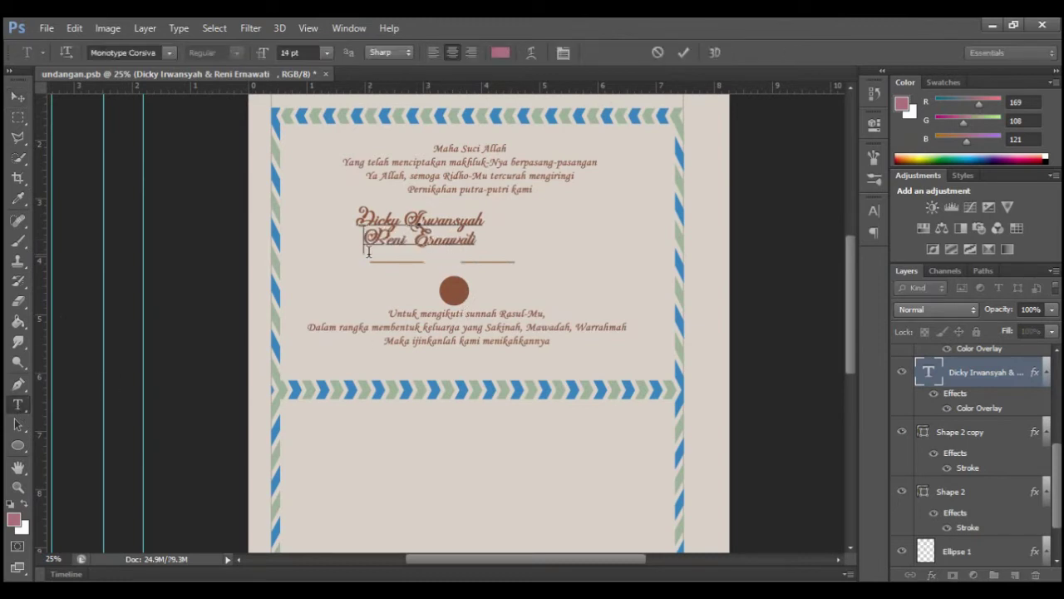
{"action": "key", "text": "Return"}
{"action": "key", "text": "Return"}
{"action": "left_click", "coordinate": [358, 218]}
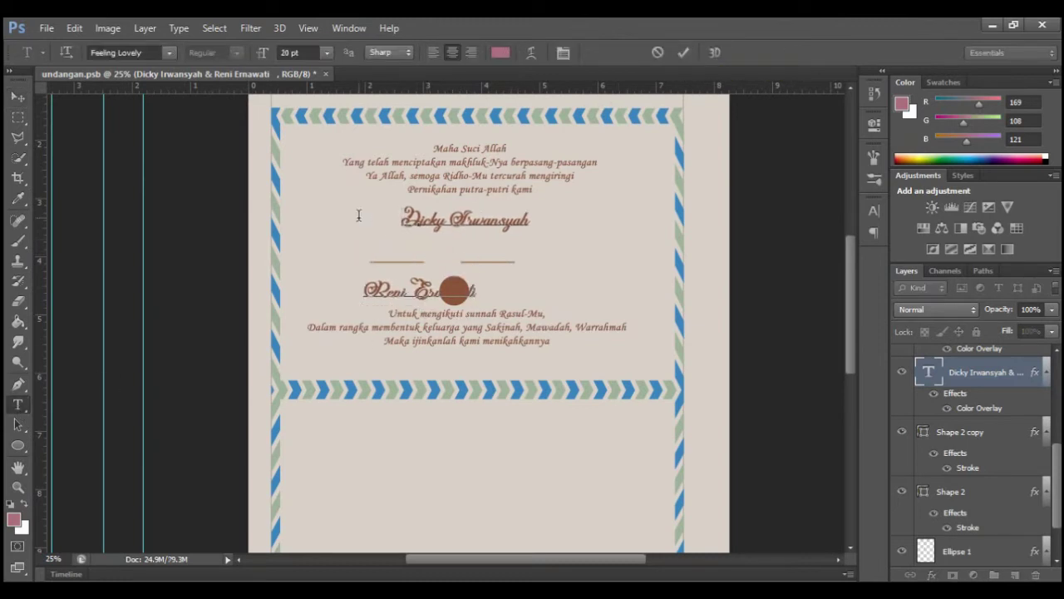
{"action": "left_click", "coordinate": [367, 288]}
{"action": "key", "text": "BackSpace"}
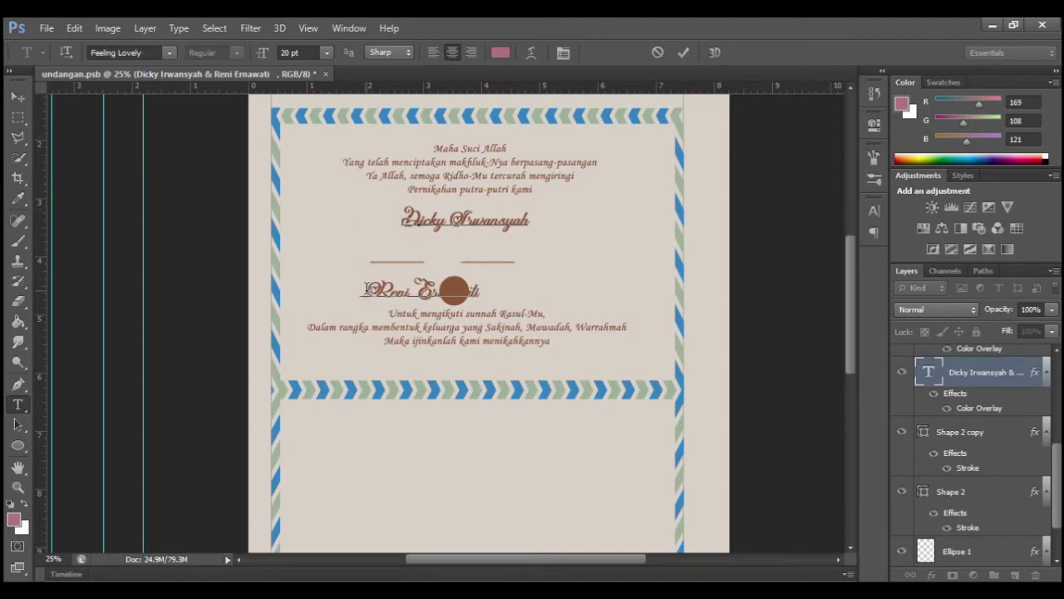
Commit the names text and nudge it into place.
{"action": "left_click", "coordinate": [683, 52]}
{"action": "key", "text": "v"}
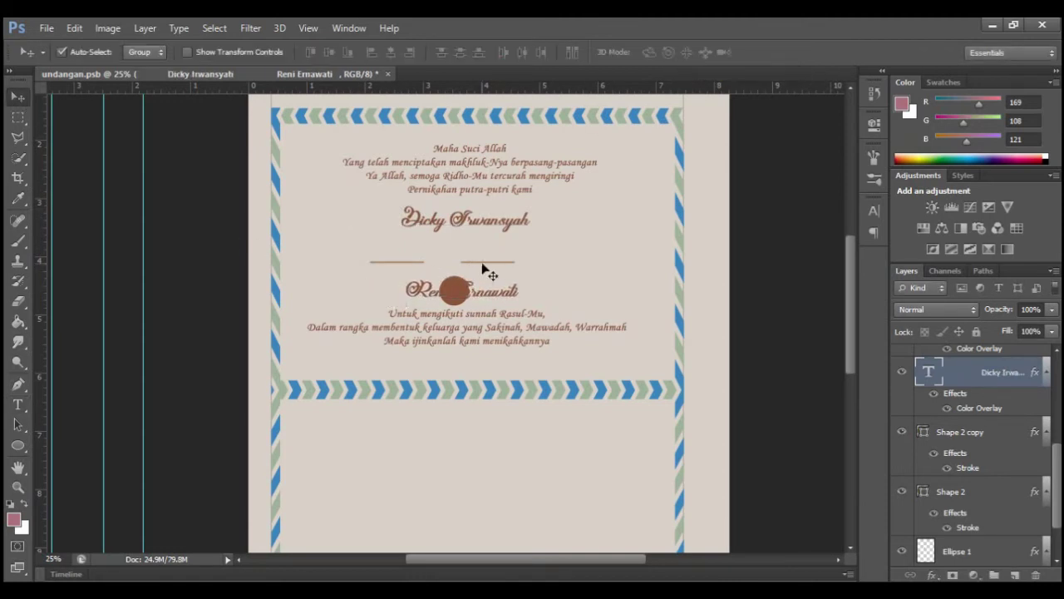
{"action": "left_click_drag", "start_coordinate": [487, 268], "coordinate": [491, 264]}
Select both divider layers, Shape 2 and Shape 2 copy, in the Layers panel.
{"action": "scroll", "coordinate": [972, 415], "scroll_direction": "down", "scroll_amount": 2}
{"action": "left_click", "coordinate": [965, 432]}
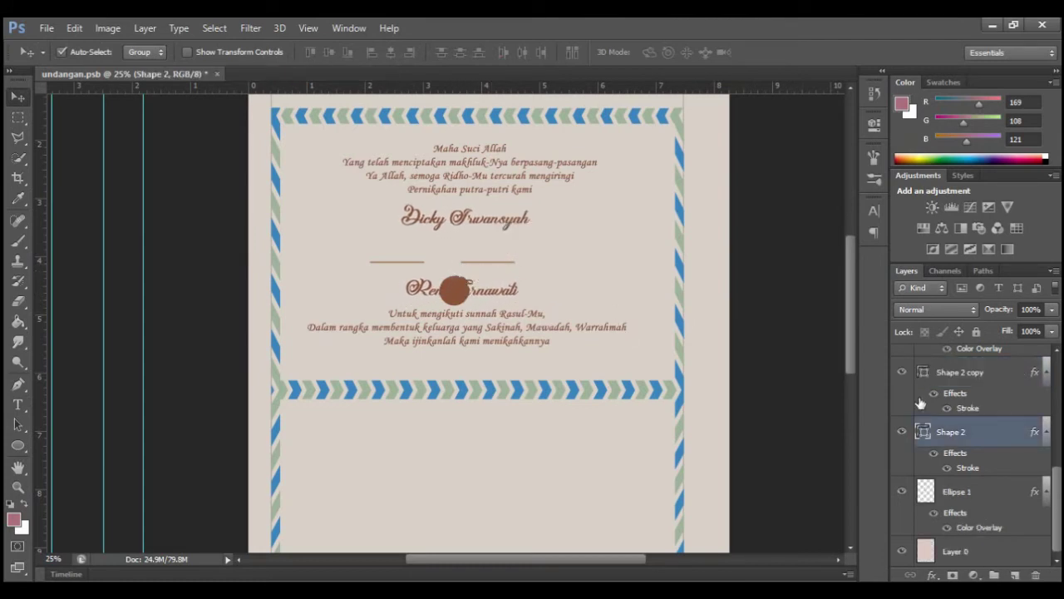
{"action": "scroll", "coordinate": [977, 402], "scroll_direction": "up", "scroll_amount": 1}
{"action": "left_click", "coordinate": [979, 402]}
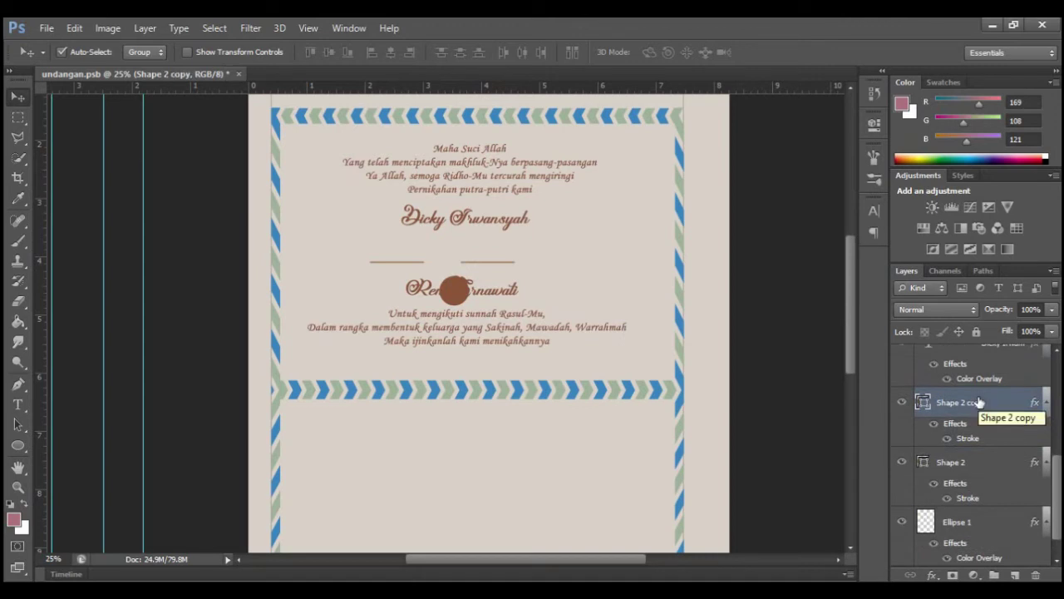
{"action": "right_click", "coordinate": [980, 402]}
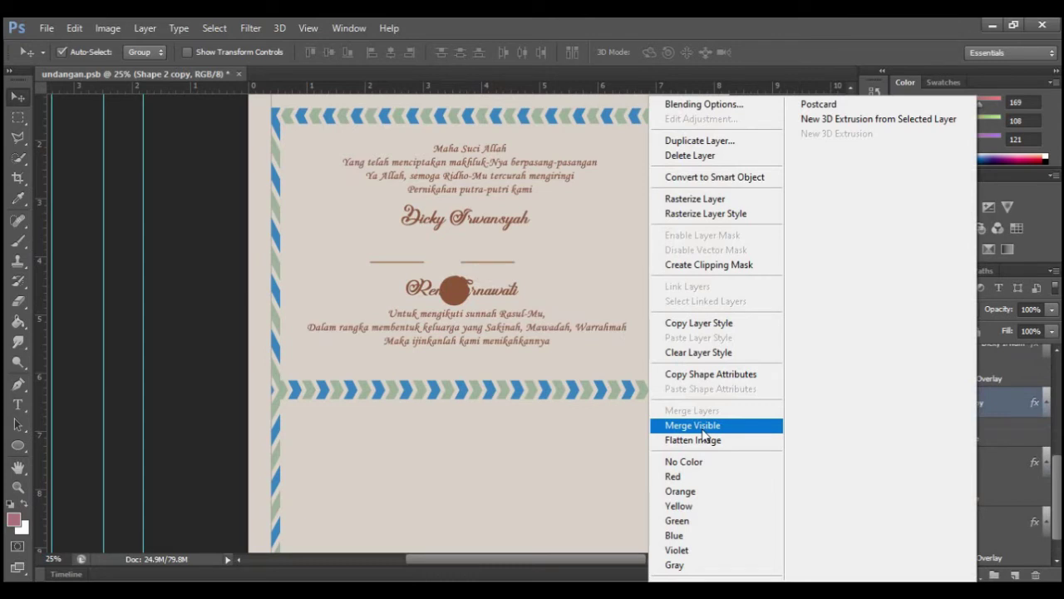
{"action": "left_click", "coordinate": [1008, 404]}
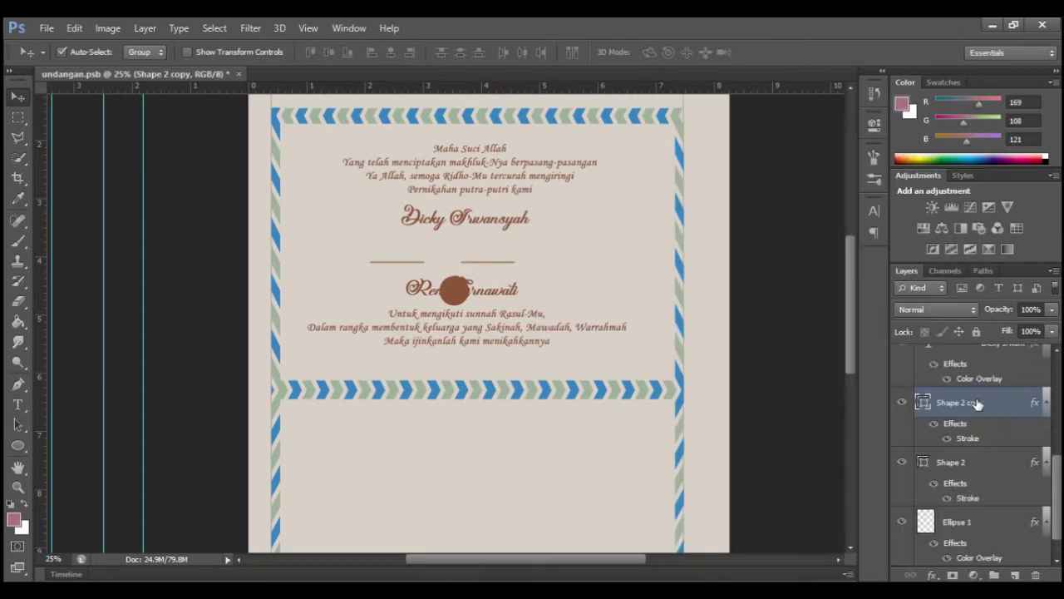
{"action": "left_click", "coordinate": [972, 464], "text": "ctrl"}
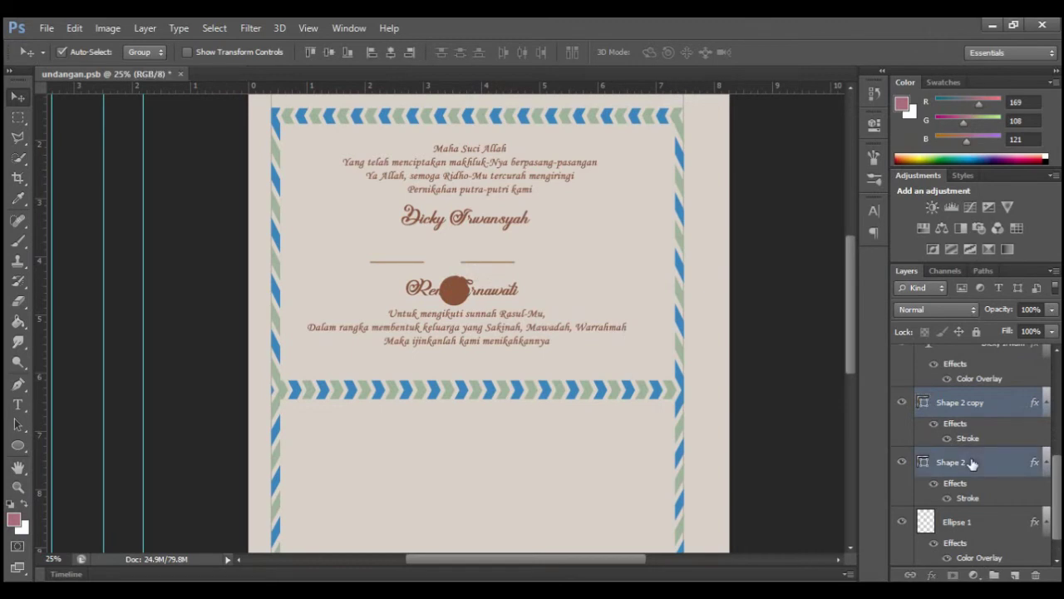
{"action": "right_click", "coordinate": [971, 463]}
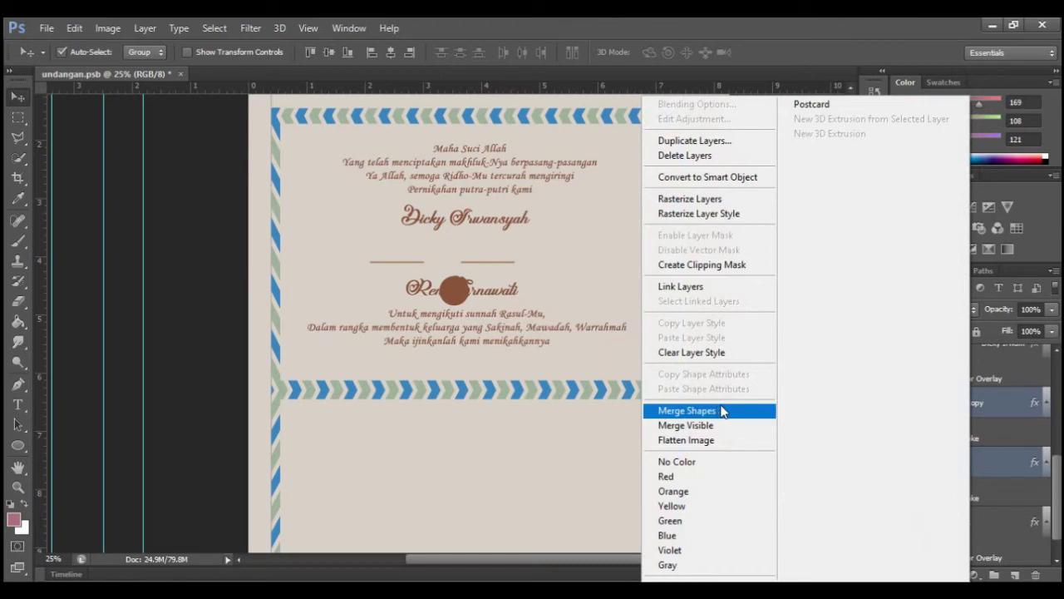
{"action": "left_click", "coordinate": [259, 261]}
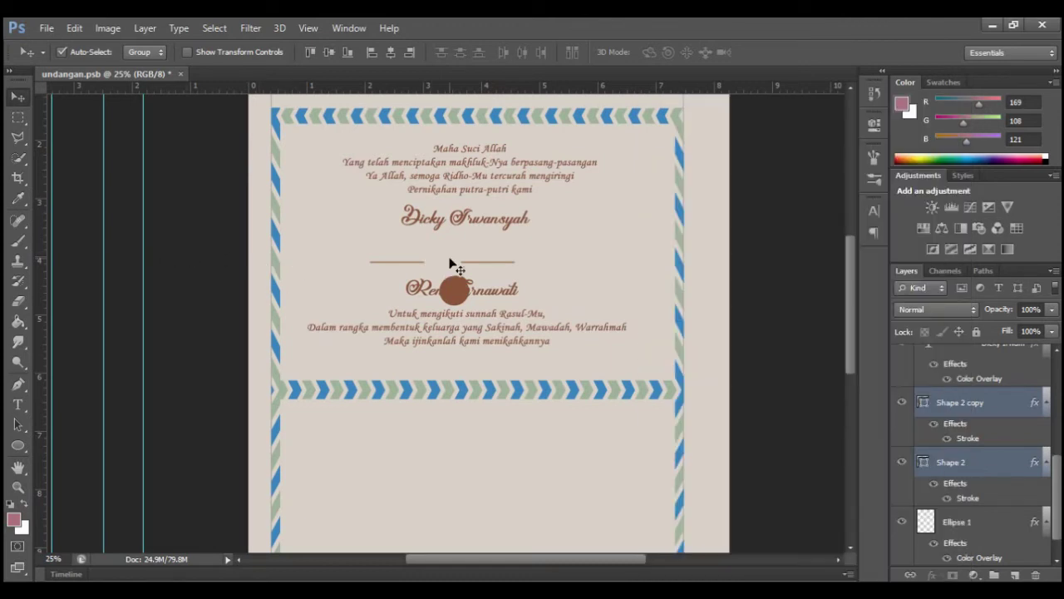
Nudge the names slightly left, then rasterize both divider line layers.
{"action": "left_click", "coordinate": [479, 268]}
{"action": "left_click_drag", "start_coordinate": [480, 268], "coordinate": [474, 257]}
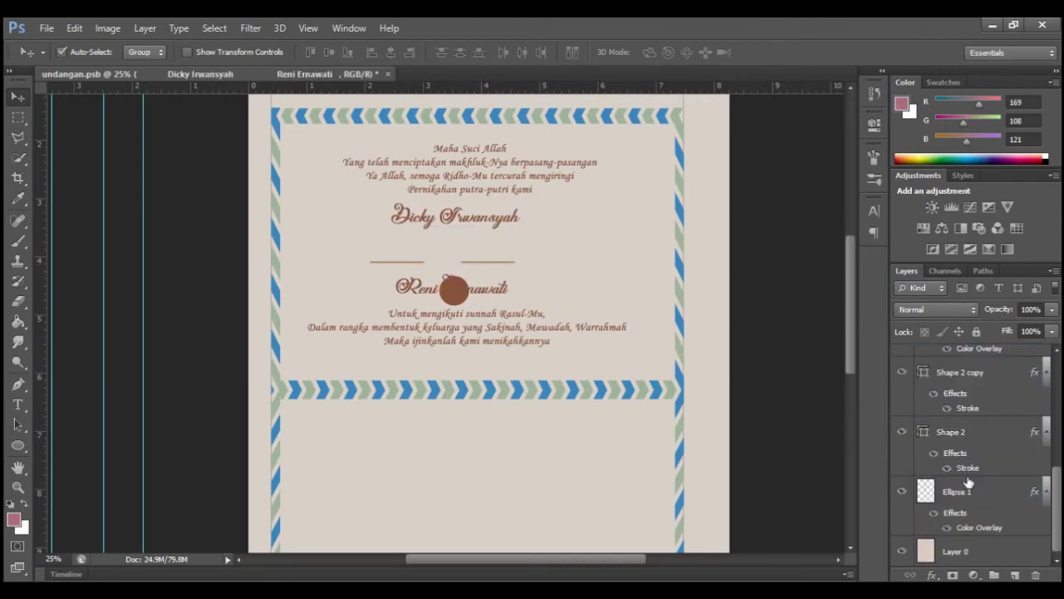
{"action": "right_click", "coordinate": [965, 430]}
{"action": "left_click", "coordinate": [636, 200]}
Undo the stray moves and reposition the circle, lines and names text.
{"action": "key", "text": "ctrl+alt+z"}
{"action": "key", "text": "ctrl+alt+z"}
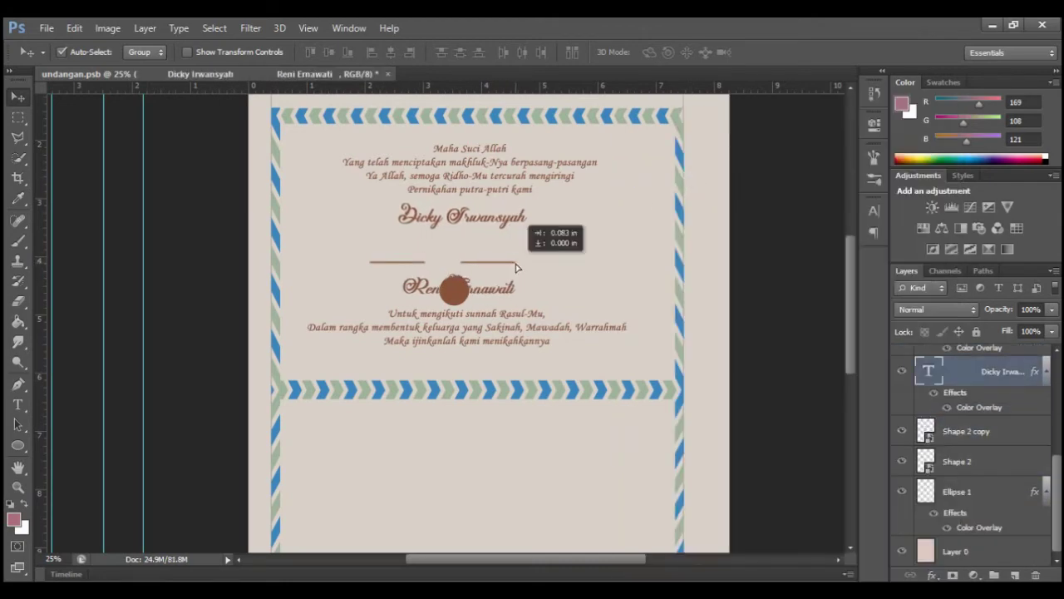
{"action": "key", "text": "ctrl+alt+z"}
{"action": "key", "text": "ctrl+alt+z"}
{"action": "key", "text": "ctrl+alt+z"}
{"action": "key", "text": "ctrl+alt+z"}
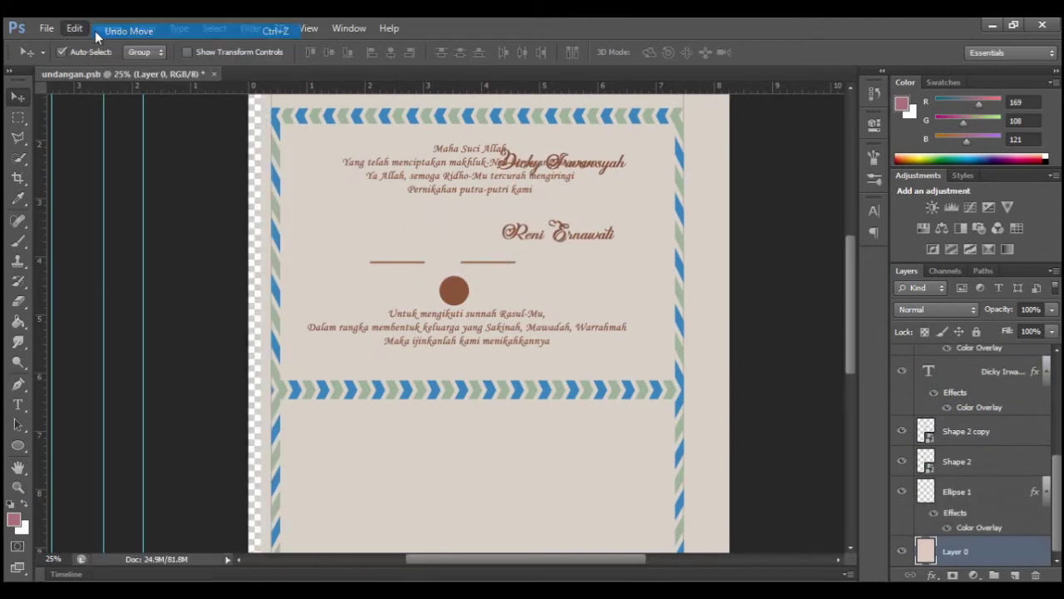
{"action": "mouse_move", "coordinate": [489, 264]}
{"action": "left_mouse_down"}
{"action": "mouse_move", "coordinate": [463, 279]}
{"action": "mouse_move", "coordinate": [462, 266]}
{"action": "left_mouse_up"}
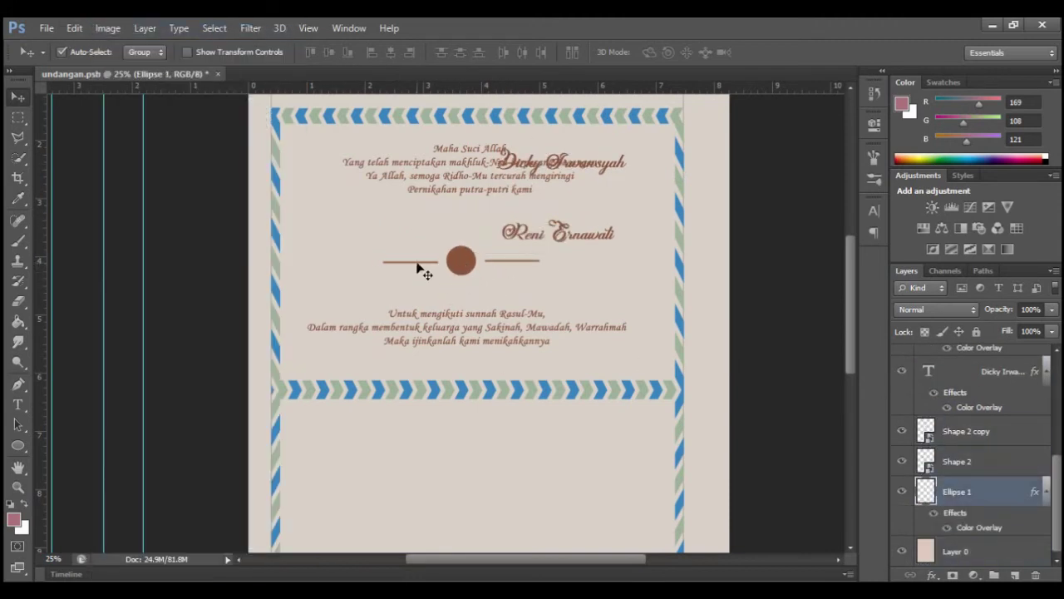
{"action": "key", "text": "ctrl+alt+z"}
{"action": "key", "text": "ctrl+alt+z"}
{"action": "key", "text": "ctrl+alt+z"}
{"action": "left_click_drag", "start_coordinate": [540, 166], "coordinate": [538, 170]}
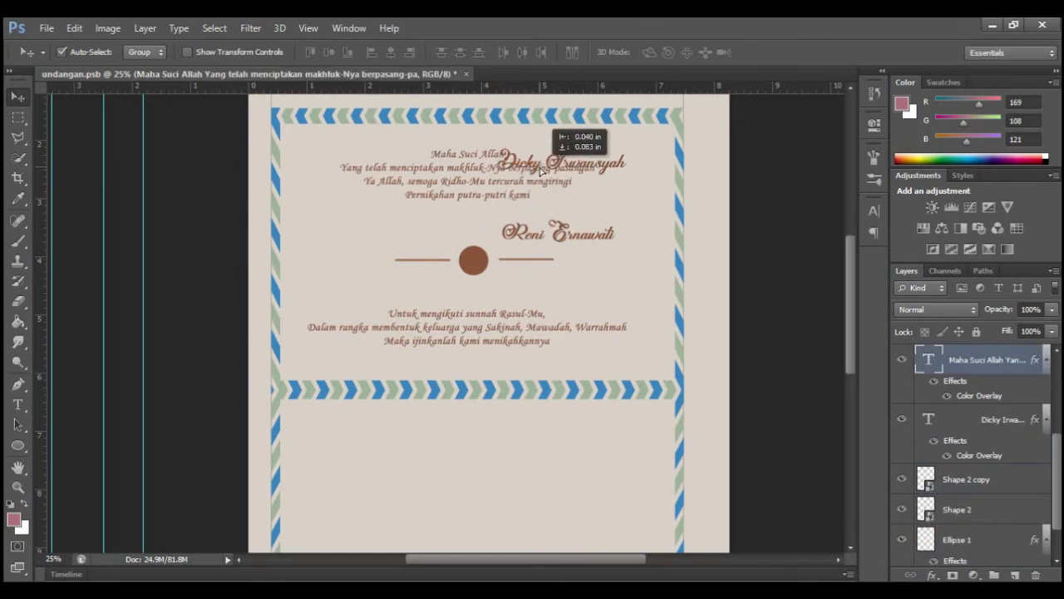
{"action": "mouse_move", "coordinate": [590, 241]}
{"action": "left_mouse_down"}
{"action": "mouse_move", "coordinate": [497, 299]}
{"action": "mouse_move", "coordinate": [475, 256]}
{"action": "left_mouse_up"}
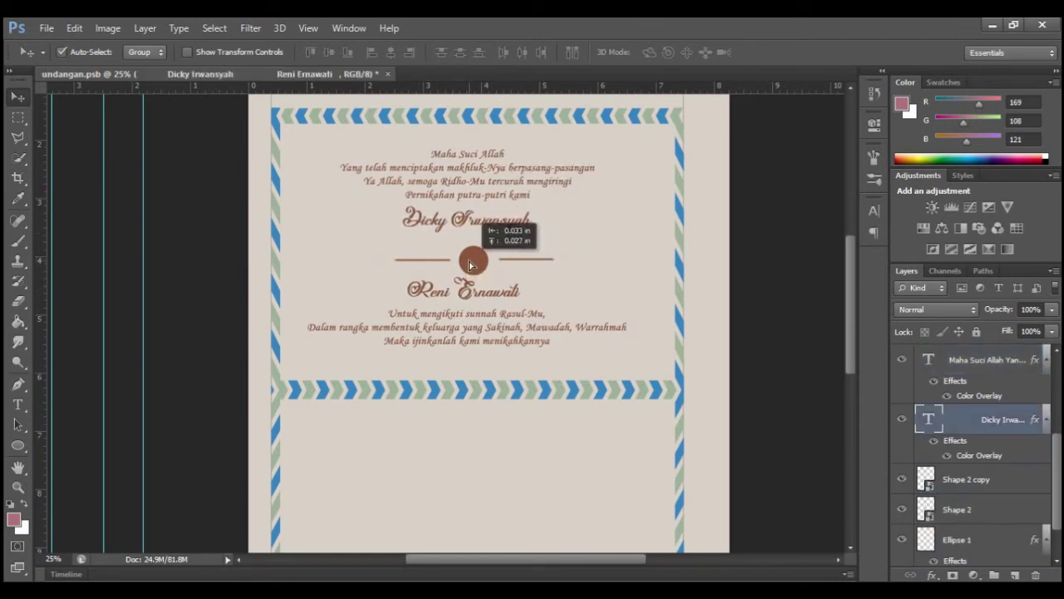
{"action": "key", "text": "ctrl+alt+z"}
Nudge the circle up and shift the names right to centre the stack.
{"action": "left_click", "coordinate": [963, 510]}
{"action": "left_click", "coordinate": [966, 487]}
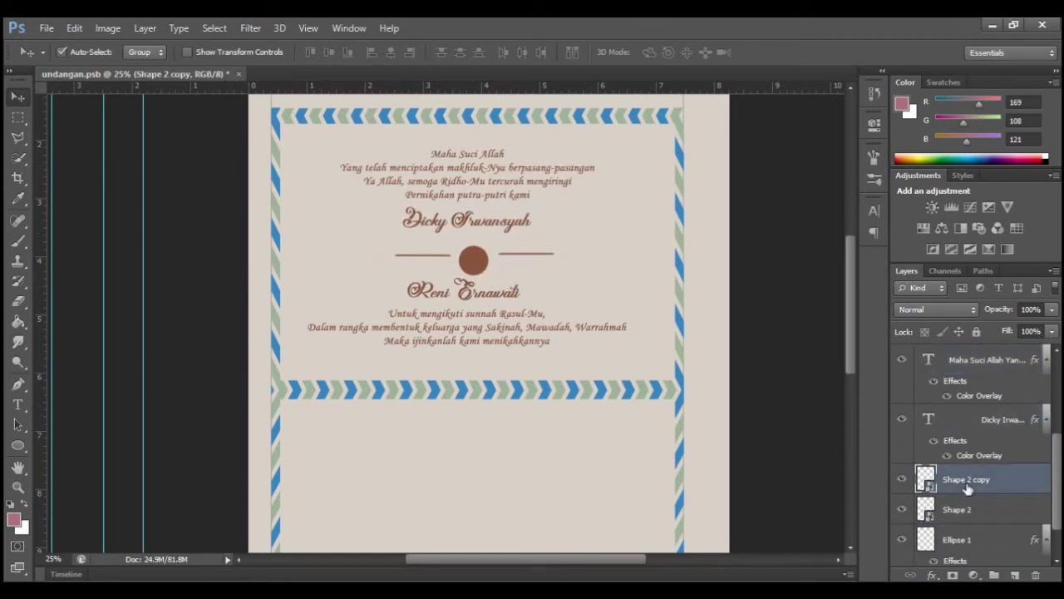
{"action": "left_click", "coordinate": [958, 540]}
{"action": "key", "text": "shift+Up"}
{"action": "left_click_drag", "start_coordinate": [458, 235], "coordinate": [474, 224]}
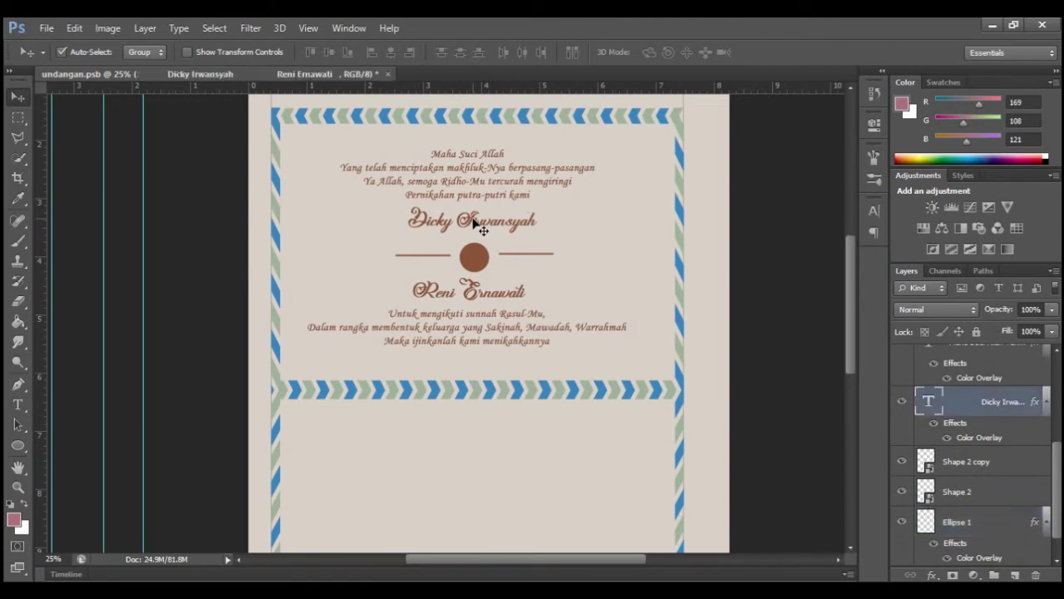
{"action": "left_click", "coordinate": [18, 404]}
{"action": "left_click", "coordinate": [419, 226]}
Add the ampersand text and centre it on the brown circle.
{"action": "key", "text": "Escape"}
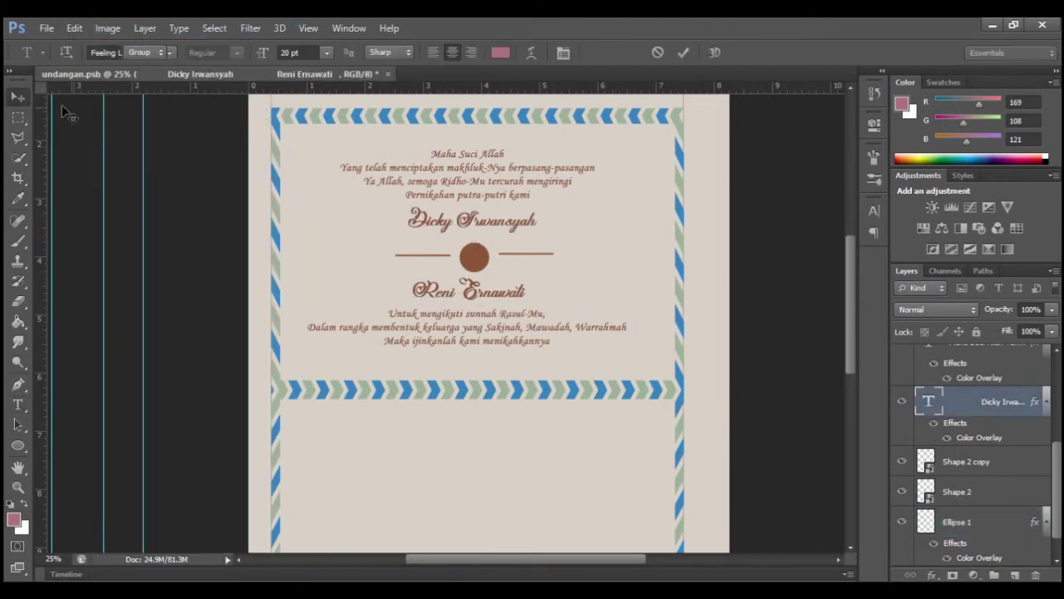
{"action": "key", "text": "v"}
{"action": "scroll", "coordinate": [967, 499], "scroll_direction": "down", "scroll_amount": 1}
{"action": "left_click", "coordinate": [965, 551]}
{"action": "key", "text": "t"}
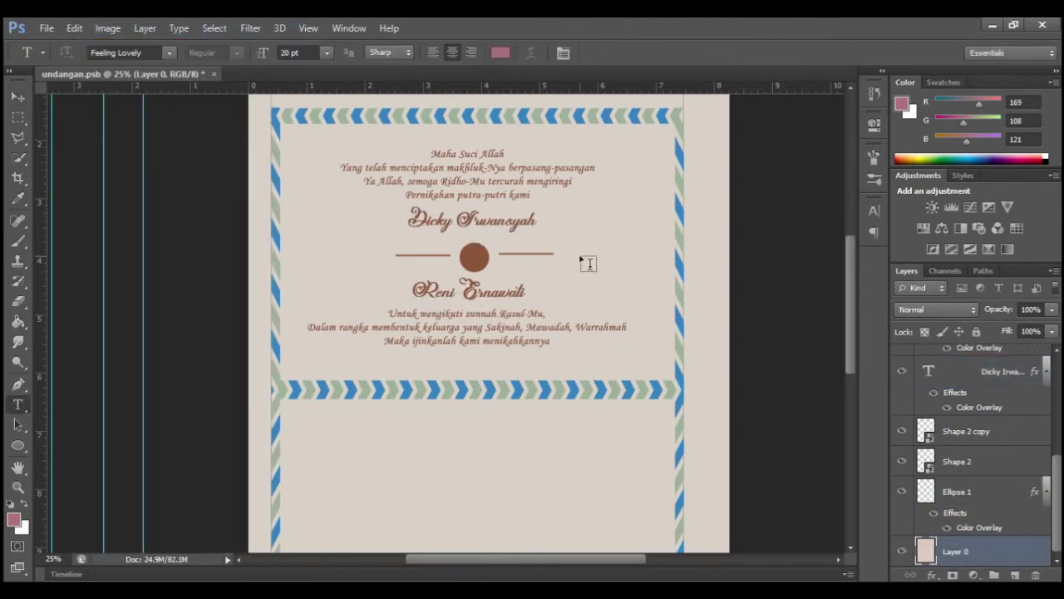
{"action": "left_click", "coordinate": [579, 251]}
{"action": "type", "text": "&"}
{"action": "left_click", "coordinate": [683, 52]}
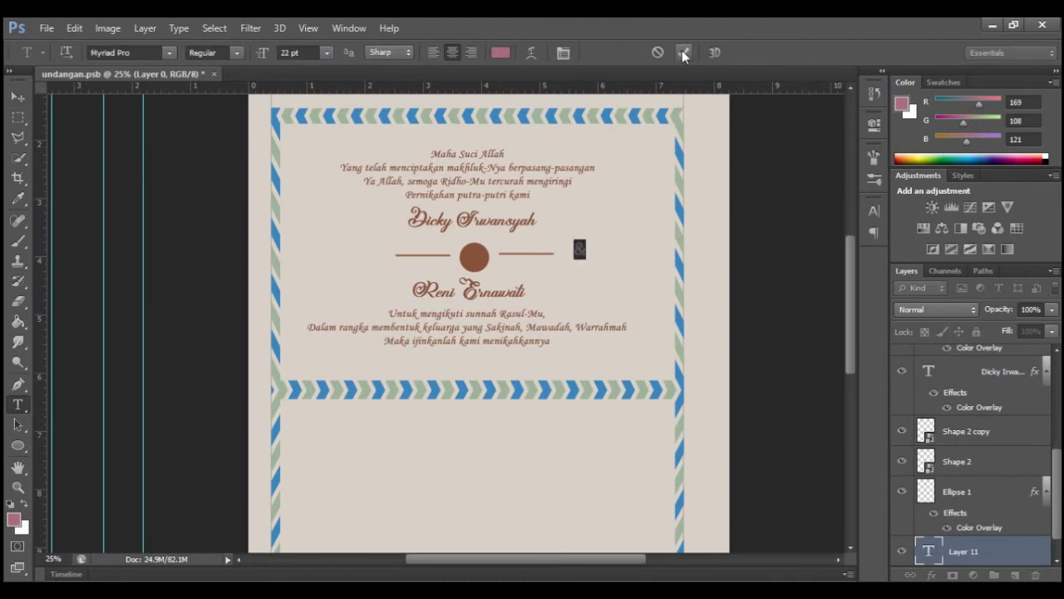
{"action": "key", "text": "v"}
{"action": "left_click_drag", "start_coordinate": [579, 251], "coordinate": [472, 265]}
{"action": "left_click_drag", "start_coordinate": [964, 551], "coordinate": [995, 441]}
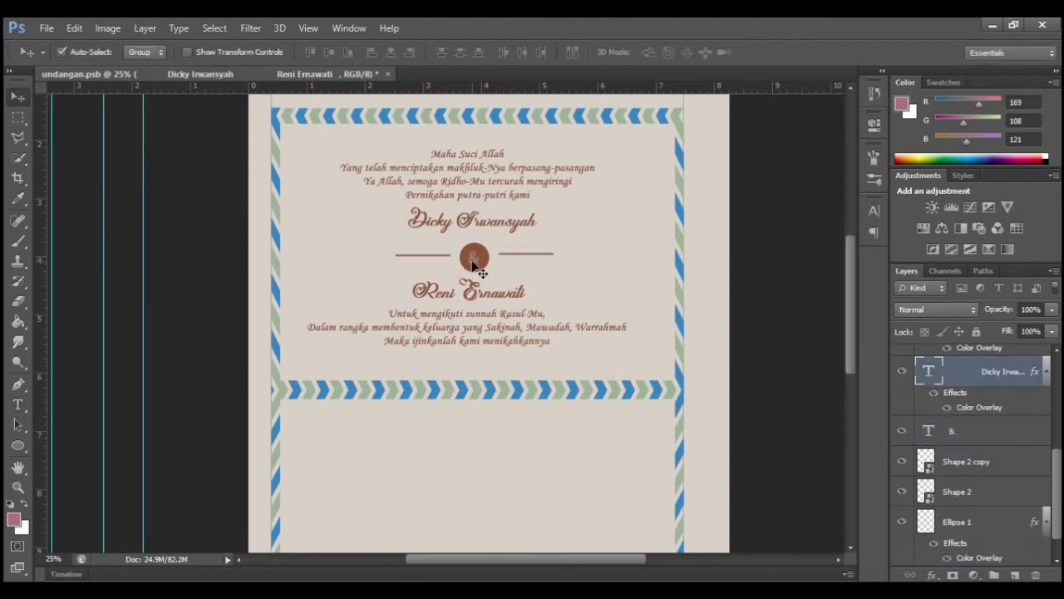
Select Layer 0 and start a new text block below the divider for the greeting.
{"action": "scroll", "coordinate": [582, 316], "scroll_direction": "down", "scroll_amount": 3}
{"action": "left_click_drag", "start_coordinate": [487, 230], "coordinate": [487, 235]}
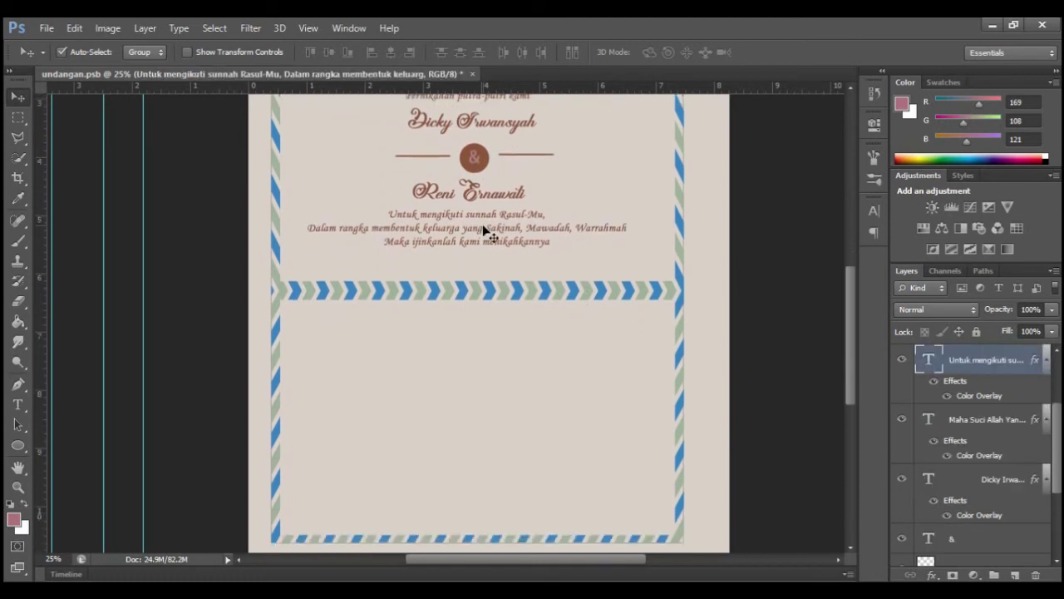
{"action": "scroll", "coordinate": [485, 231], "scroll_direction": "up", "scroll_amount": 3}
{"action": "scroll", "coordinate": [485, 231], "scroll_direction": "up", "scroll_amount": 2}
{"action": "left_click", "coordinate": [465, 190]}
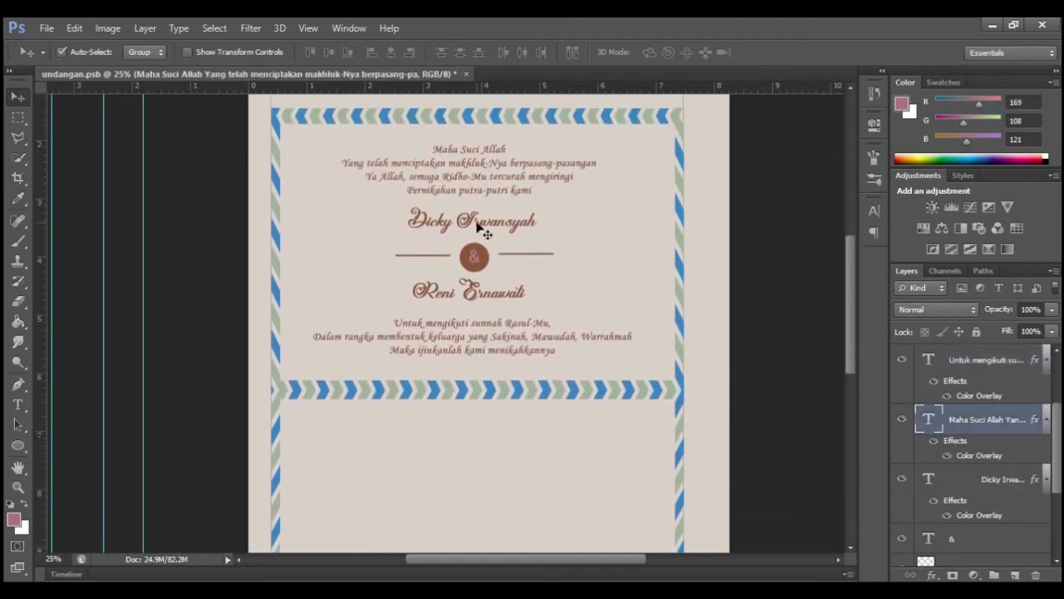
{"action": "scroll", "coordinate": [481, 226], "scroll_direction": "down", "scroll_amount": 5}
{"action": "left_click", "coordinate": [480, 226]}
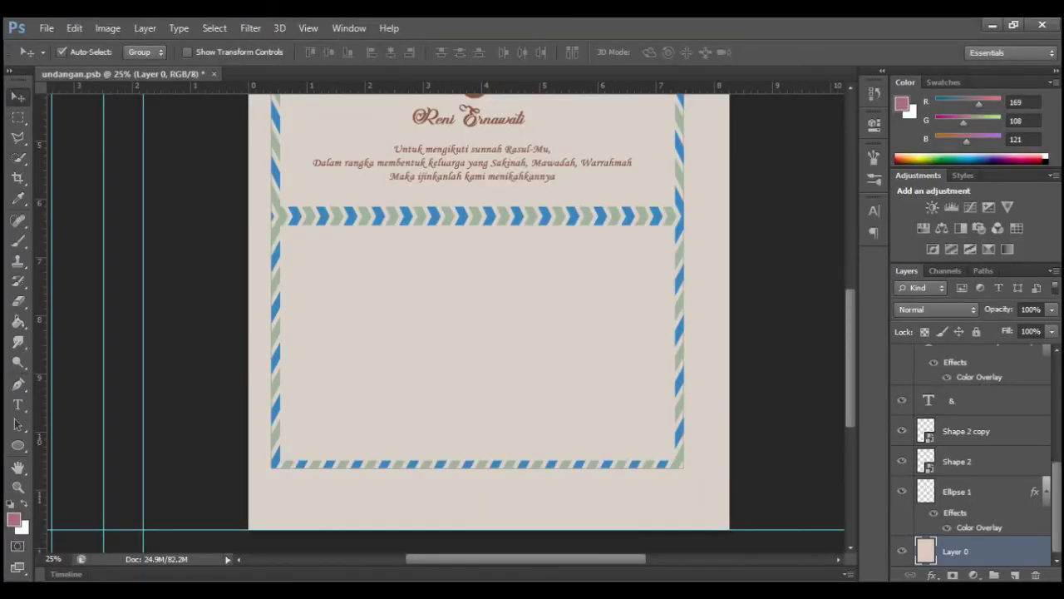
{"action": "key", "text": "t"}
{"action": "left_click", "coordinate": [350, 246]}
Paste the Assalamualaikum greeting from Word and select all of it.
{"action": "key", "text": "ctrl+v"}
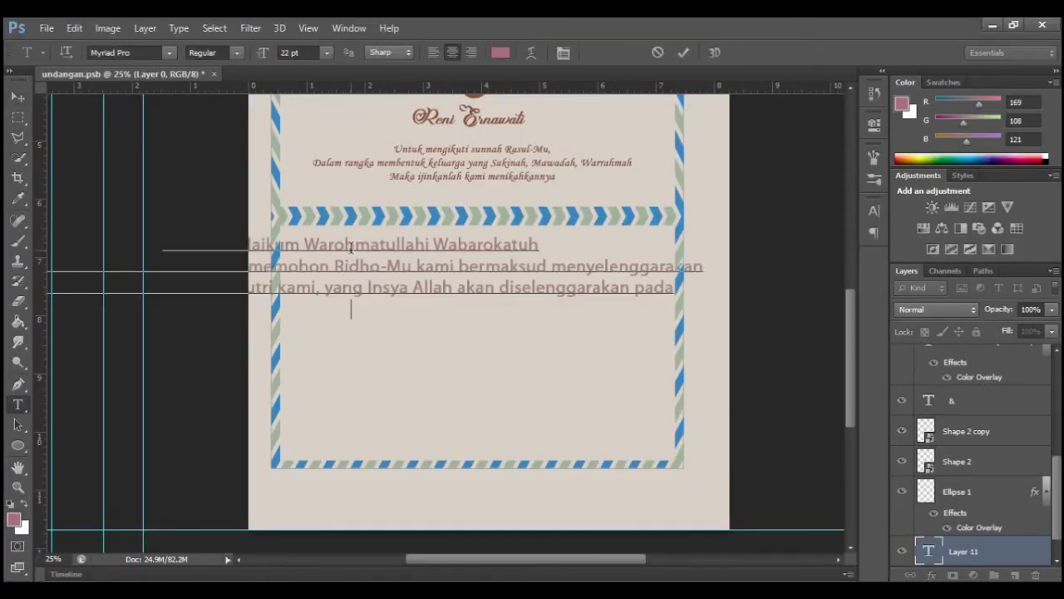
{"action": "left_click", "coordinate": [683, 52]}
{"action": "left_click_drag", "start_coordinate": [675, 291], "coordinate": [100, 241]}
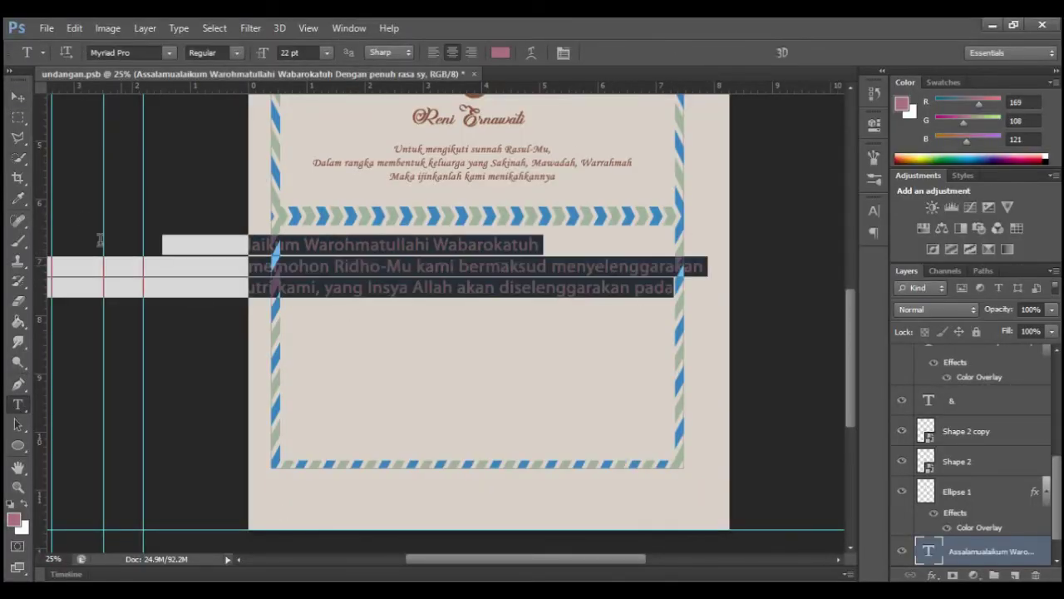
Set the greeting in Monotype Corsiva at a smaller size.
{"action": "left_click", "coordinate": [128, 53]}
{"action": "scroll", "coordinate": [331, 309], "scroll_direction": "up", "scroll_amount": 5}
{"action": "left_click_drag", "start_coordinate": [331, 310], "coordinate": [307, 266]}
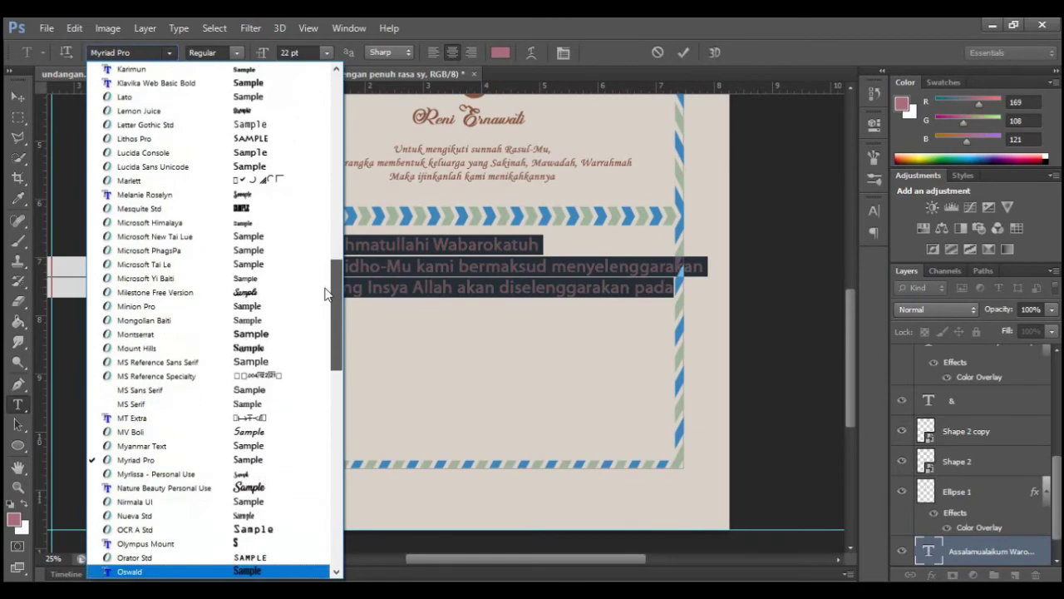
{"action": "scroll", "coordinate": [307, 266], "scroll_direction": "up", "scroll_amount": 5}
{"action": "left_click", "coordinate": [165, 53]}
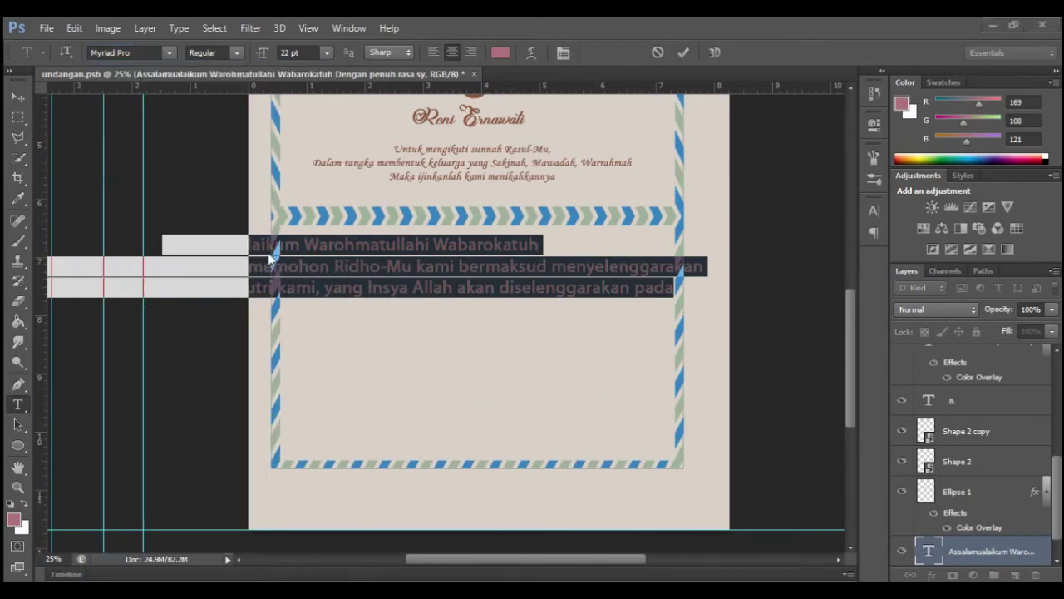
{"action": "left_click", "coordinate": [164, 53]}
{"action": "scroll", "coordinate": [158, 132], "scroll_direction": "up", "scroll_amount": 3}
{"action": "left_click", "coordinate": [150, 135]}
{"action": "left_click", "coordinate": [288, 51]}
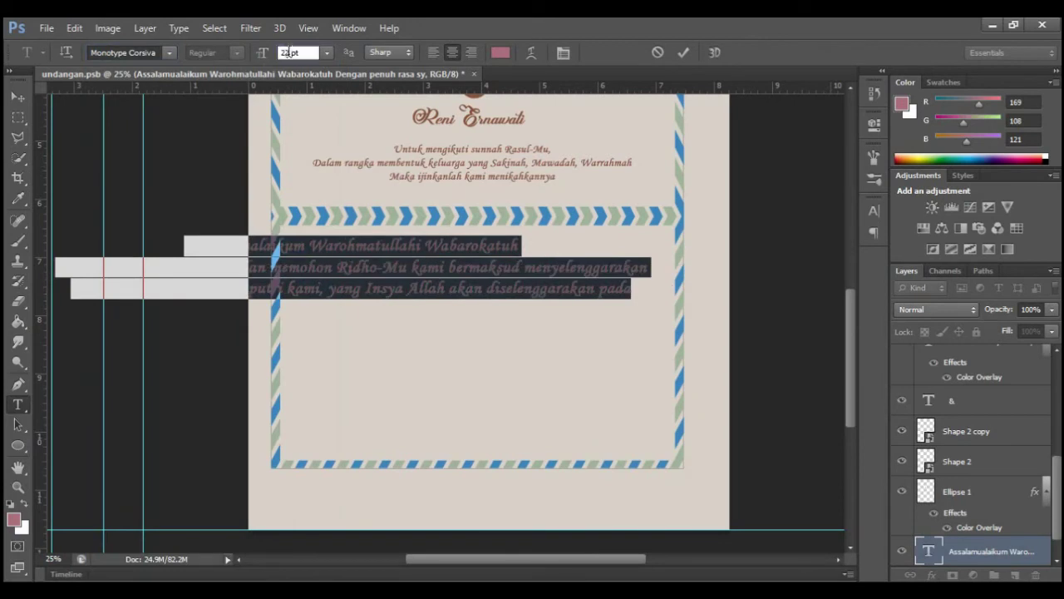
{"action": "type", "text": "18"}
{"action": "left_click", "coordinate": [683, 52]}
Centre the greeting text under the chevron divider.
{"action": "left_click", "coordinate": [18, 96]}
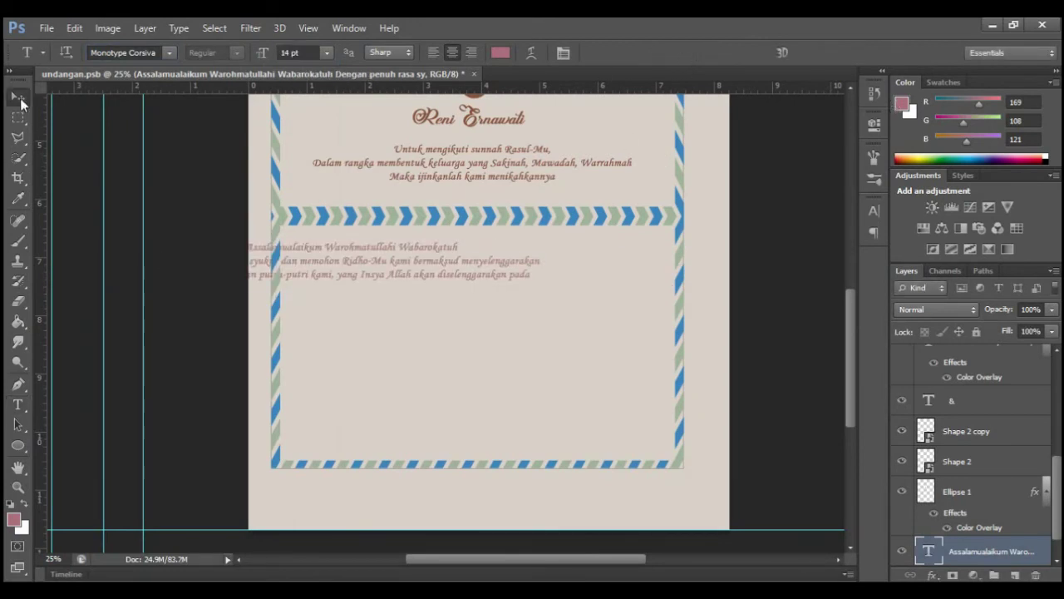
{"action": "left_click_drag", "start_coordinate": [323, 260], "coordinate": [446, 262]}
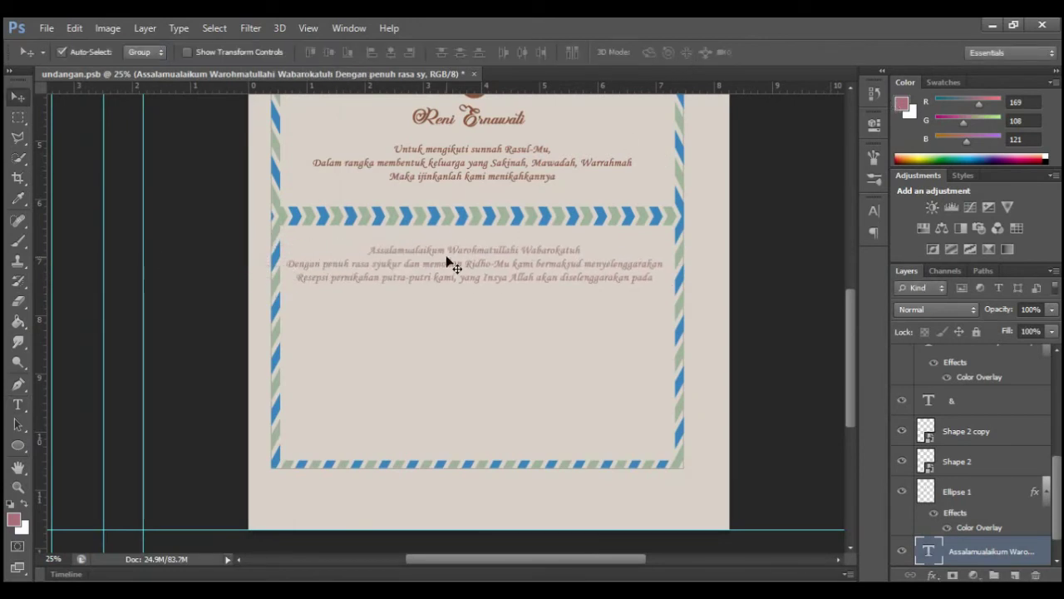
{"action": "scroll", "coordinate": [452, 471], "scroll_direction": "up", "scroll_amount": 1}
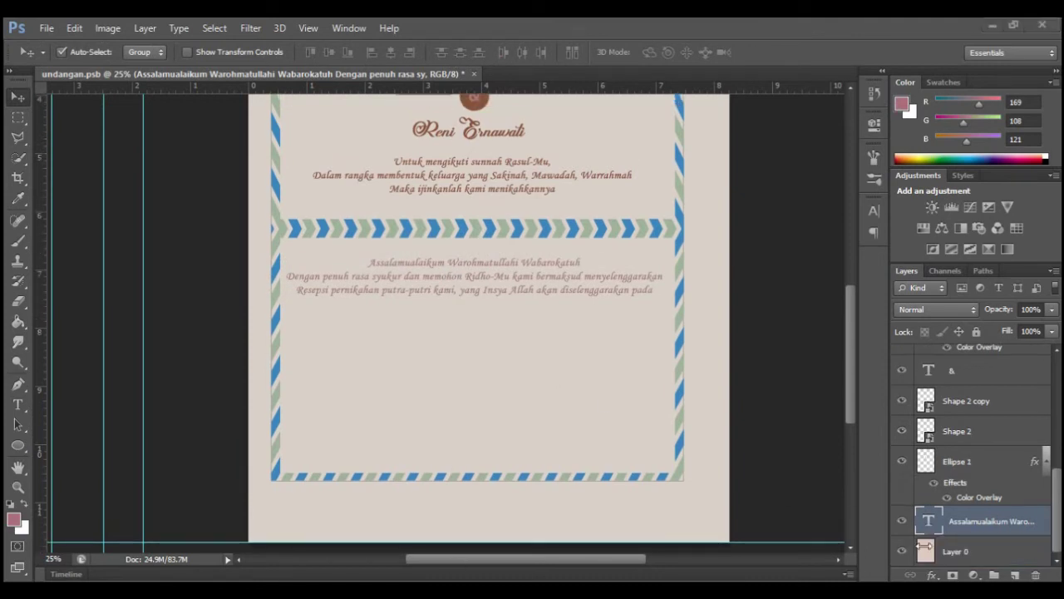
Draw a short vertical line, Shape 3, below the greeting.
{"action": "left_click", "coordinate": [970, 552]}
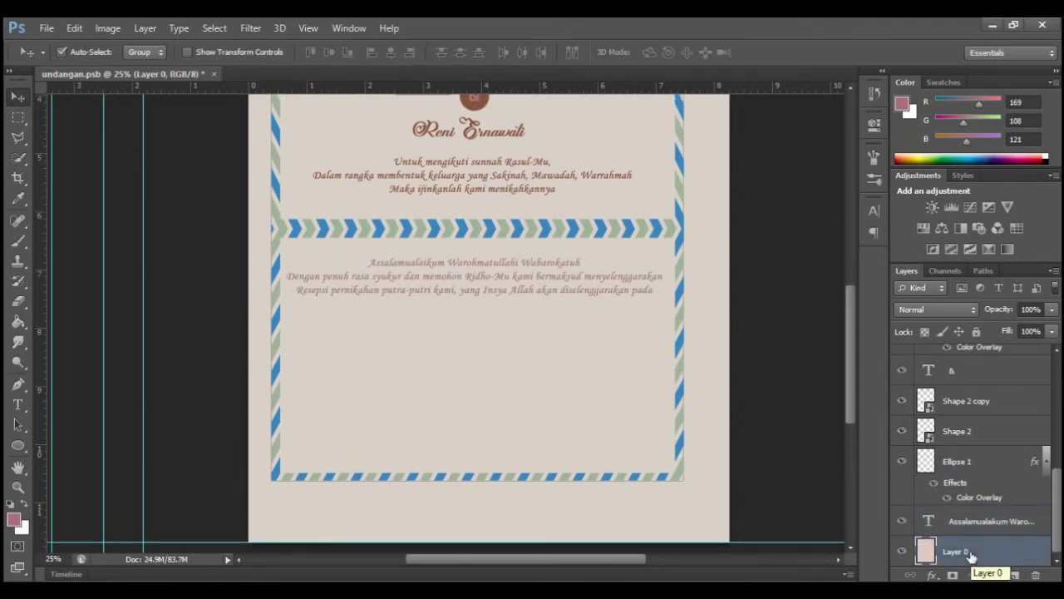
{"action": "left_click", "coordinate": [18, 444]}
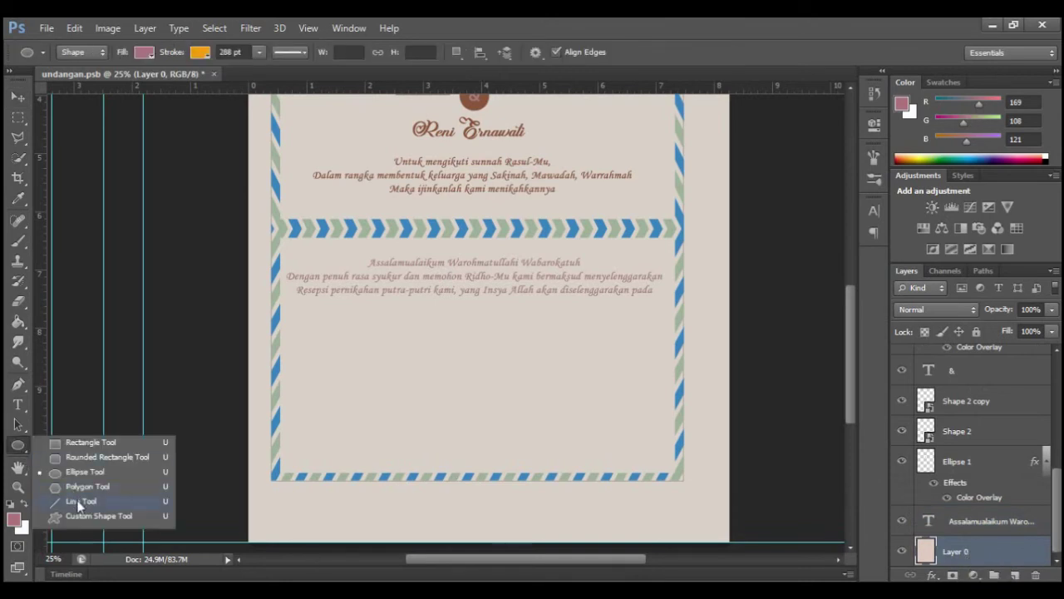
{"action": "left_click", "coordinate": [84, 504]}
{"action": "left_click_drag", "start_coordinate": [408, 324], "coordinate": [403, 383]}
Convert the line to a smart object and bring up its Blending Options.
{"action": "right_click", "coordinate": [964, 552]}
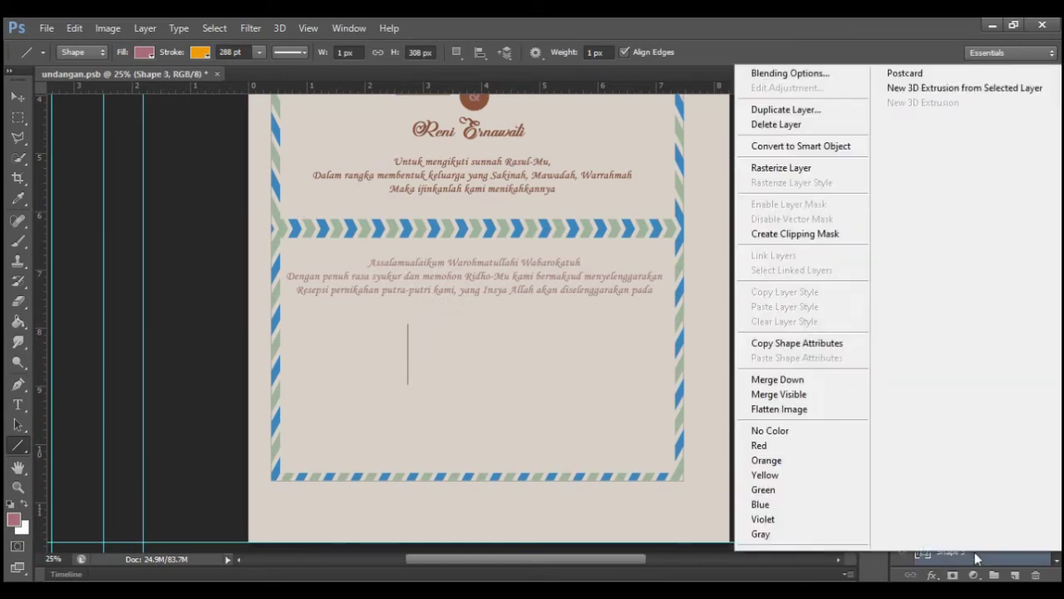
{"action": "left_click", "coordinate": [811, 146]}
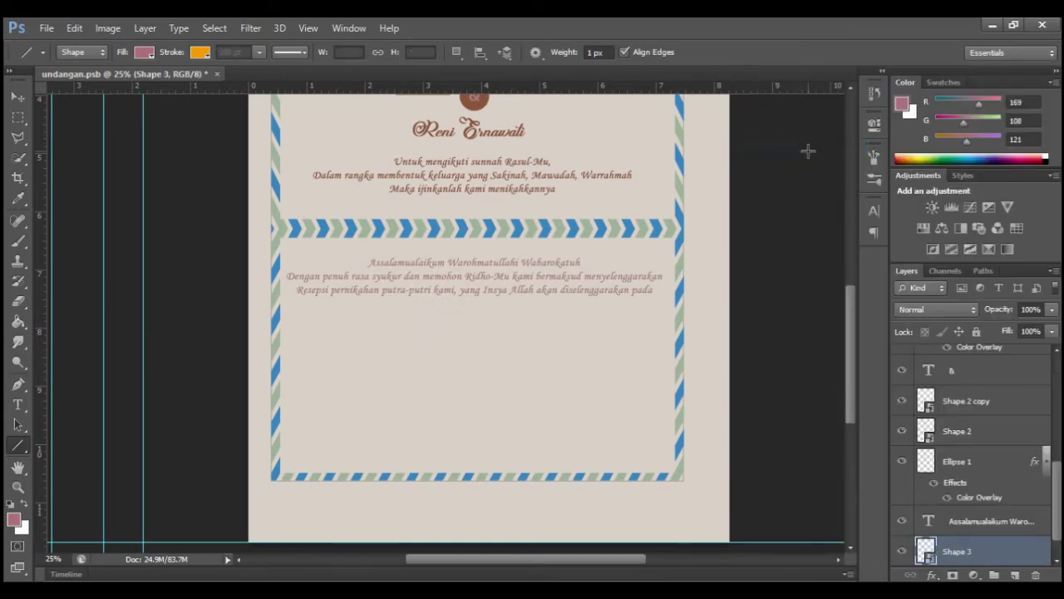
{"action": "right_click", "coordinate": [968, 552]}
{"action": "left_click", "coordinate": [776, 71]}
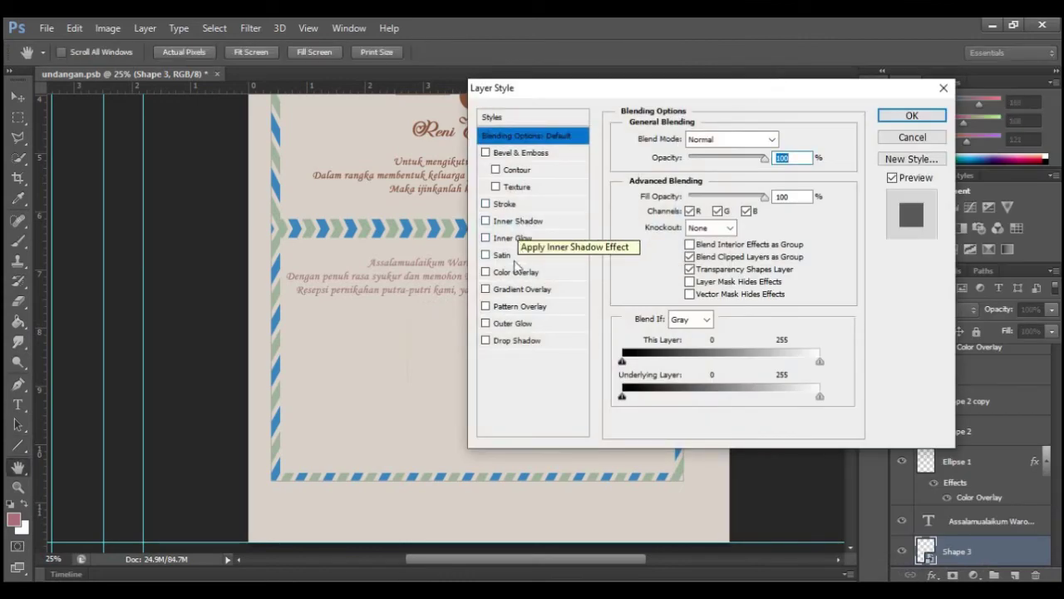
Give Shape 3's vertical line a 4 px Stroke layer style coloured #88523a.
{"action": "left_click", "coordinate": [505, 204]}
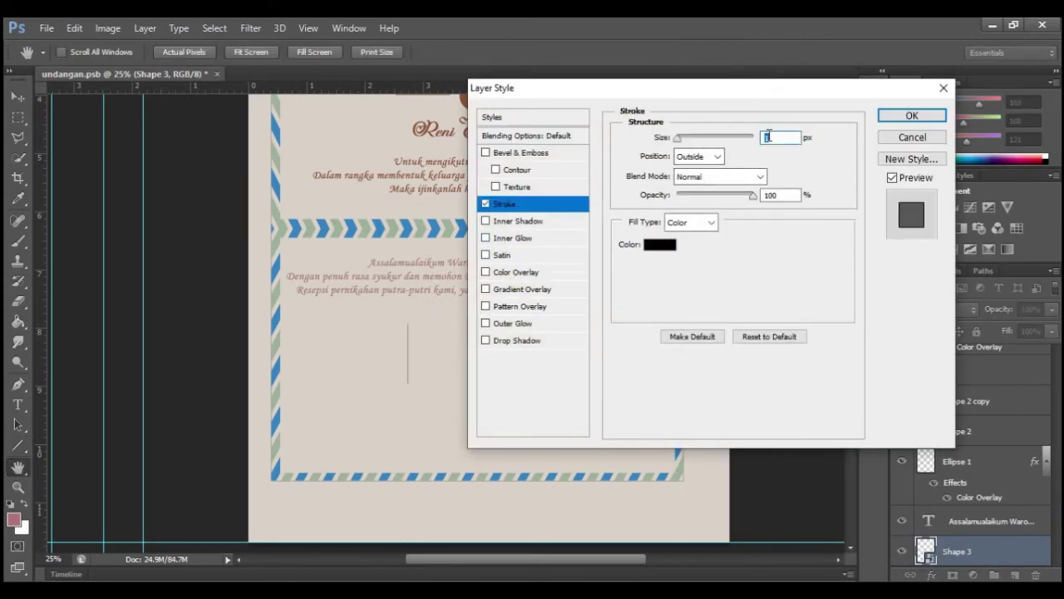
{"action": "type", "text": "4"}
{"action": "left_click", "coordinate": [662, 248]}
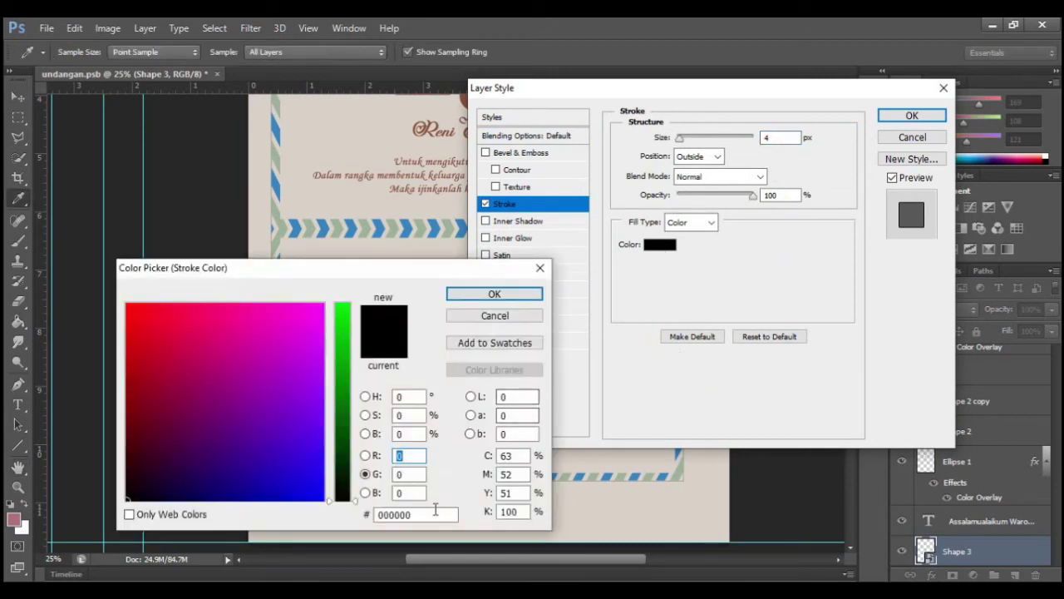
{"action": "double_click", "coordinate": [432, 515]}
{"action": "type", "text": "Assalamu"}
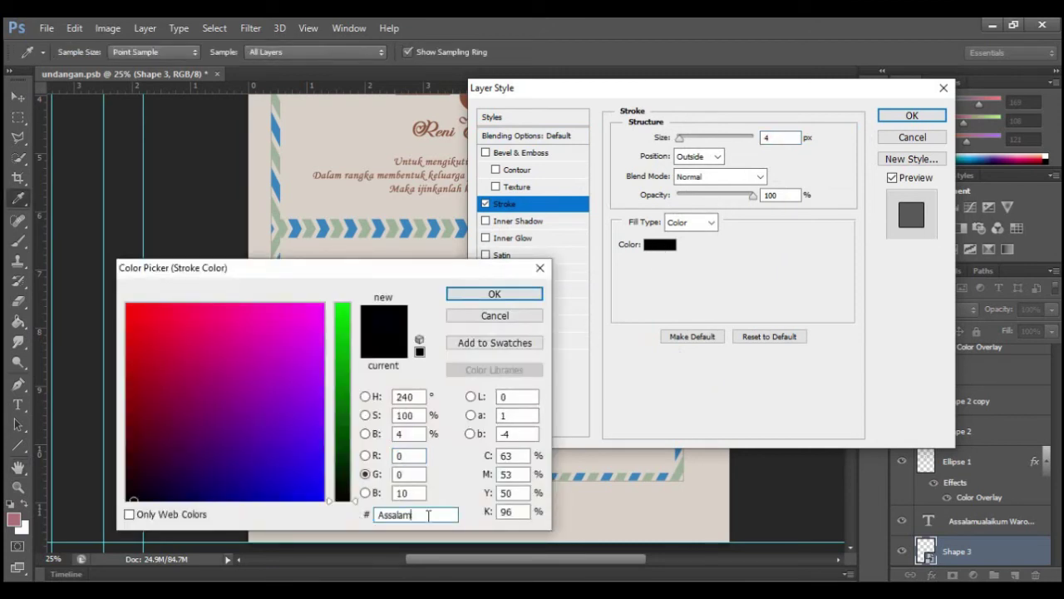
{"action": "key", "text": "BackSpace"}
{"action": "key", "text": "BackSpace"}
{"action": "key", "text": "BackSpace"}
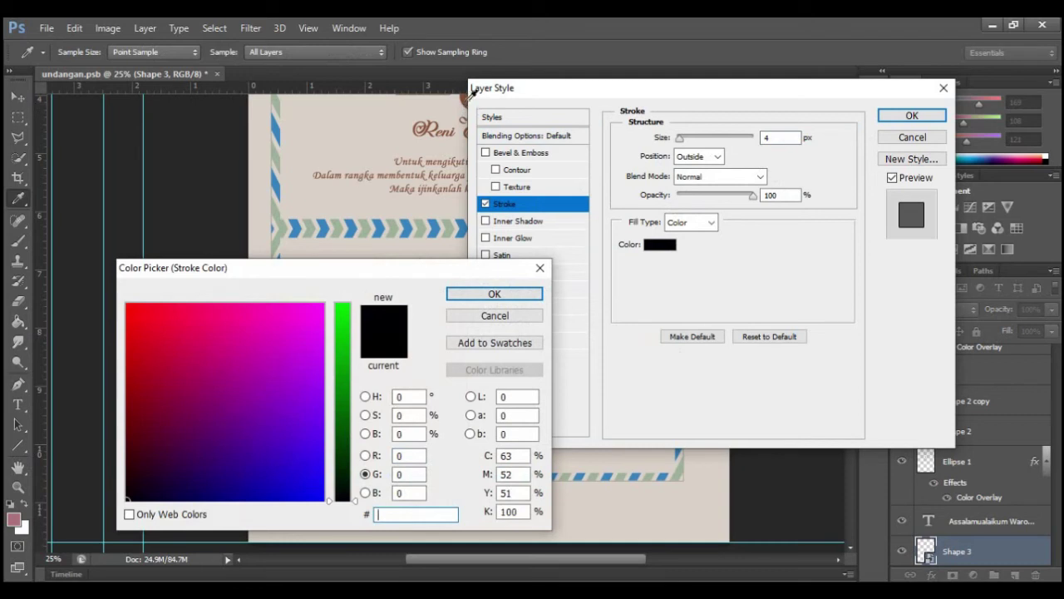
{"action": "type", "text": "88523a"}
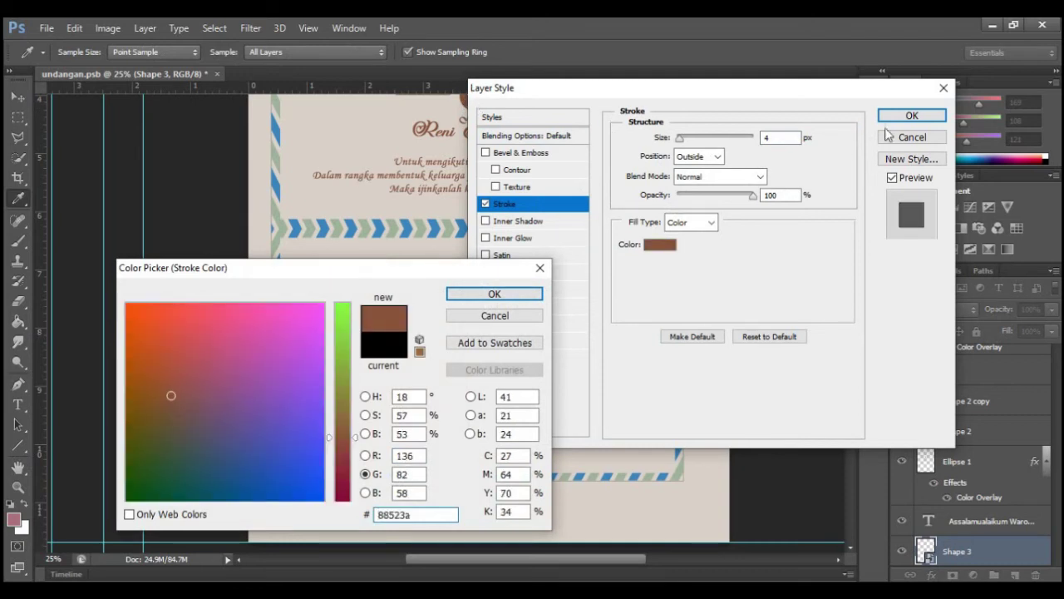
{"action": "key", "text": "ctrl+a"}
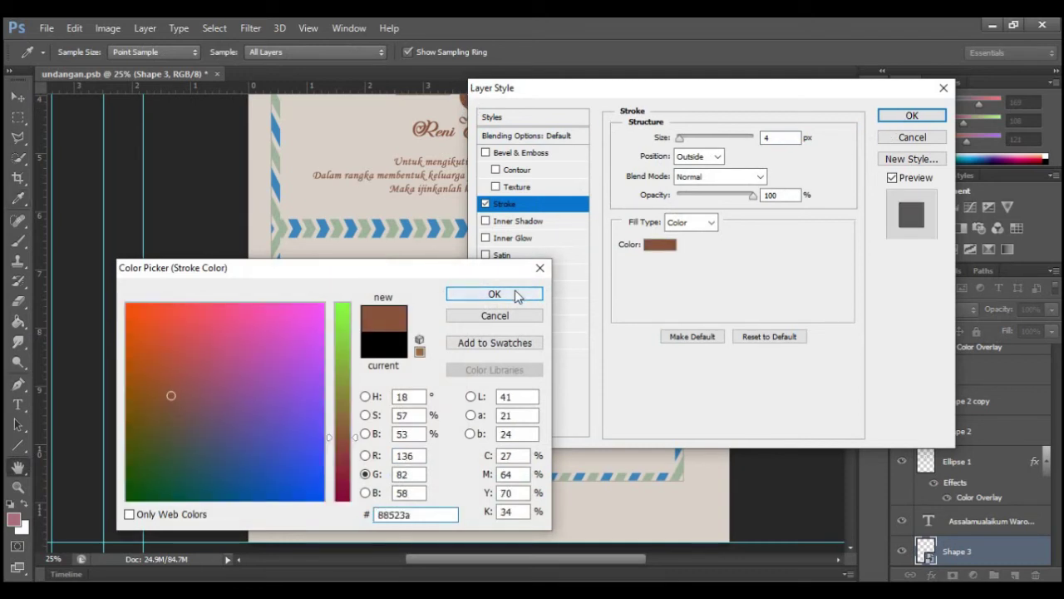
{"action": "left_click", "coordinate": [495, 294]}
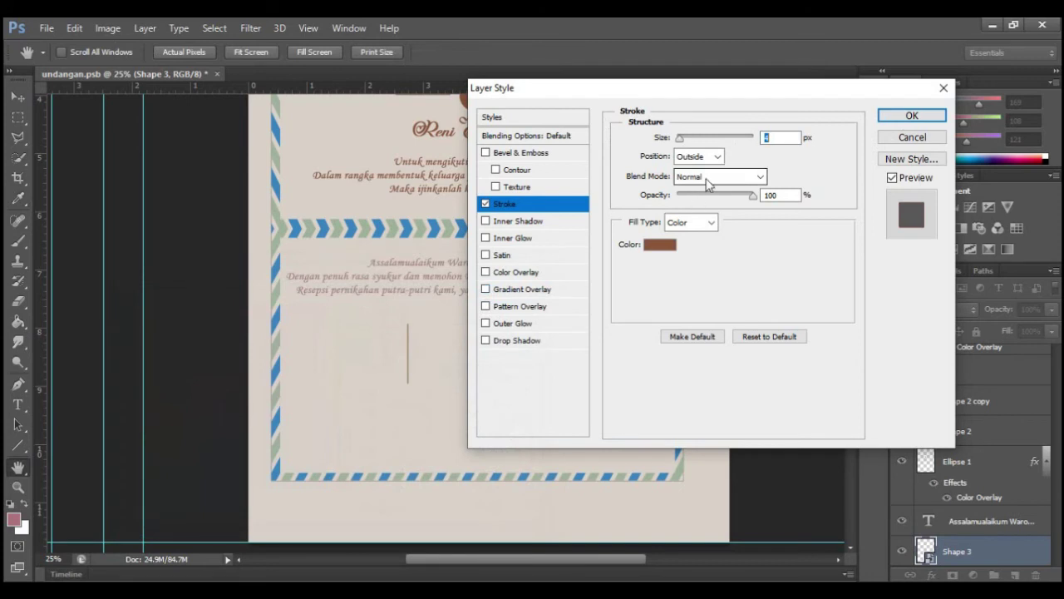
{"action": "left_click", "coordinate": [911, 115]}
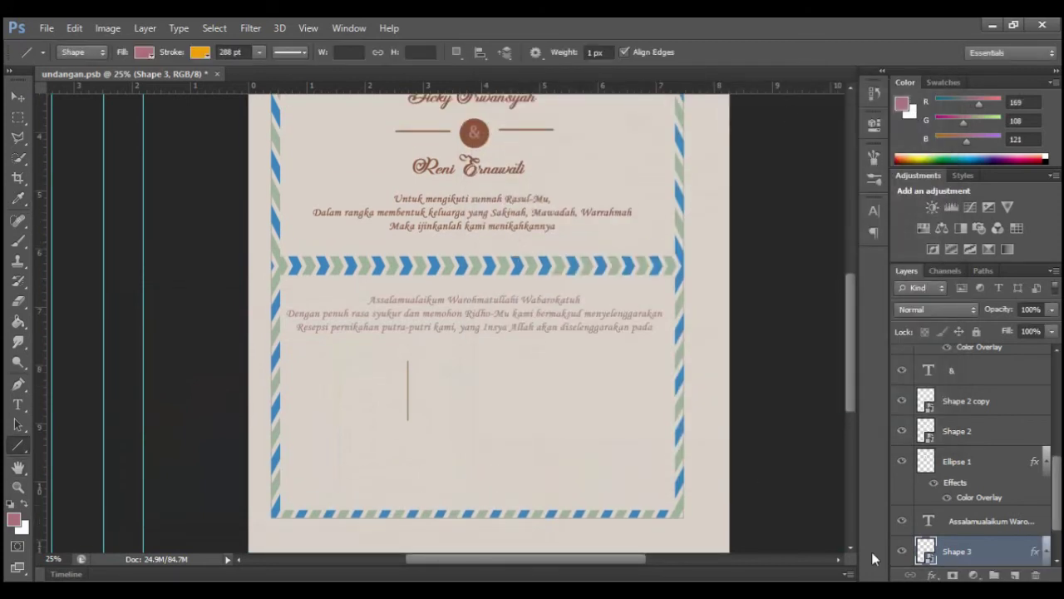
Add a Color Overlay to the line using brown sampled from the ornament.
{"action": "right_click", "coordinate": [993, 557]}
{"action": "left_click", "coordinate": [809, 69]}
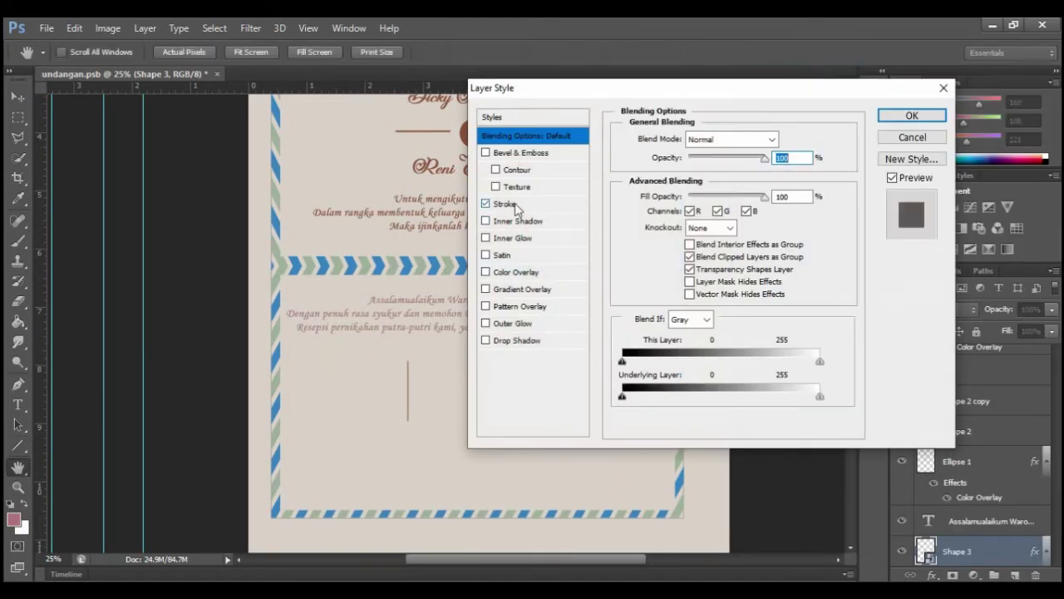
{"action": "left_click", "coordinate": [517, 272]}
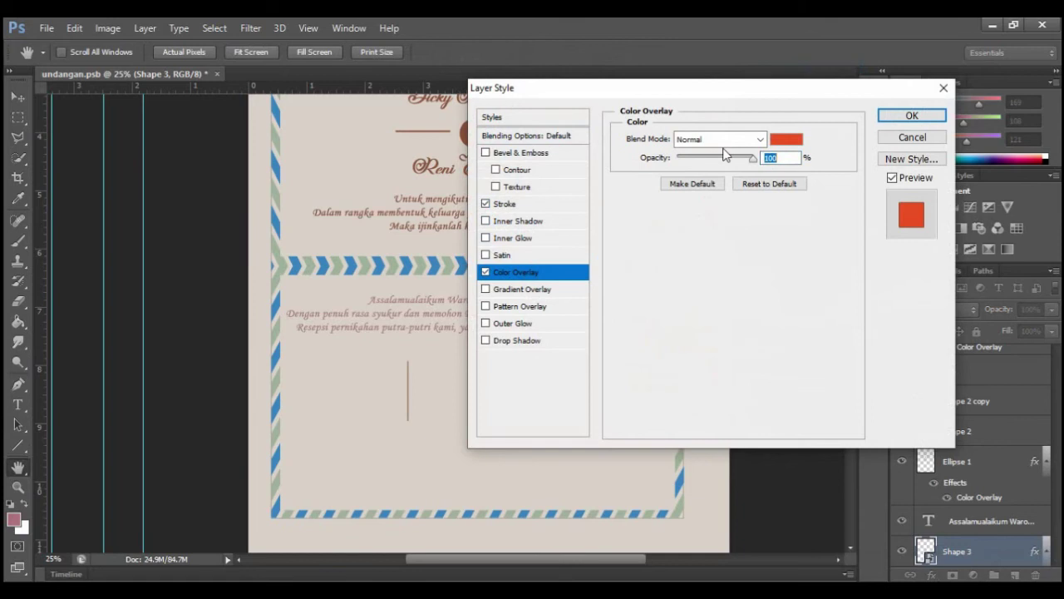
{"action": "left_click", "coordinate": [794, 141]}
{"action": "left_click_drag", "start_coordinate": [437, 268], "coordinate": [357, 279]}
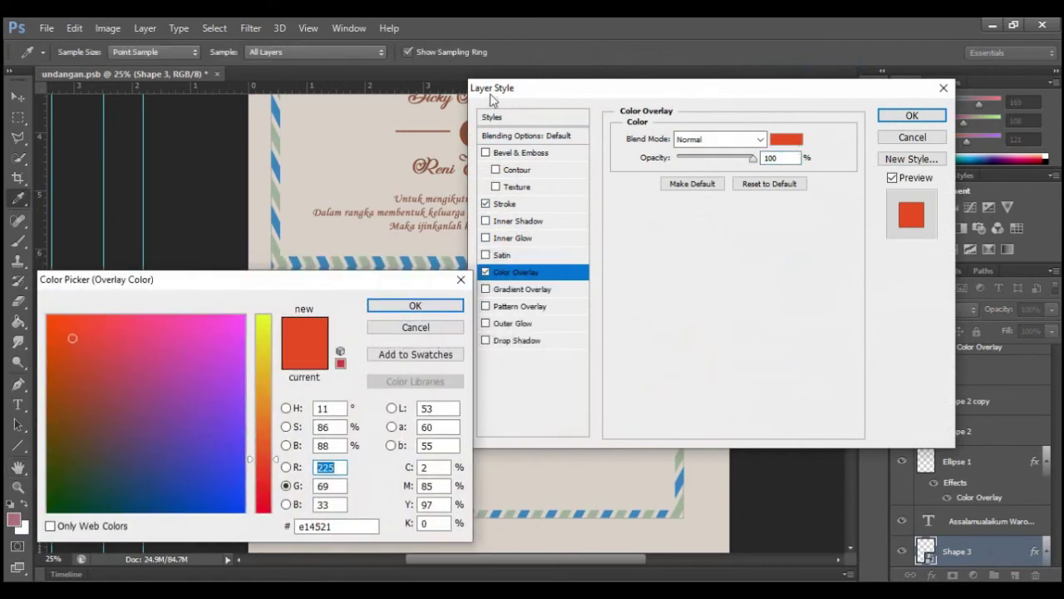
{"action": "left_click", "coordinate": [464, 133]}
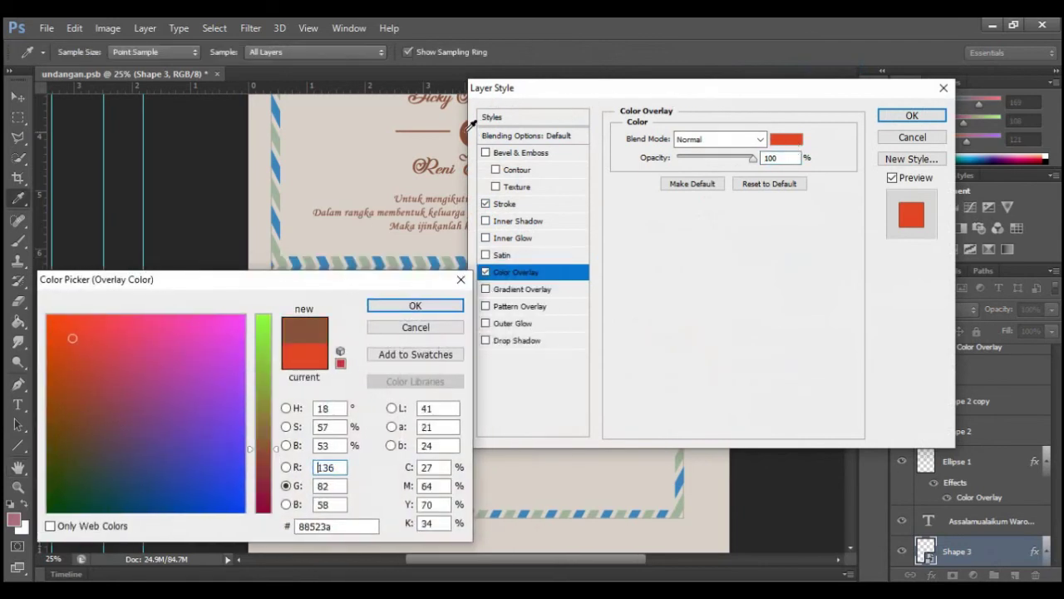
{"action": "left_click", "coordinate": [415, 305]}
Set the line's stroke to brown at 5 px and apply the layer style.
{"action": "left_click", "coordinate": [504, 204]}
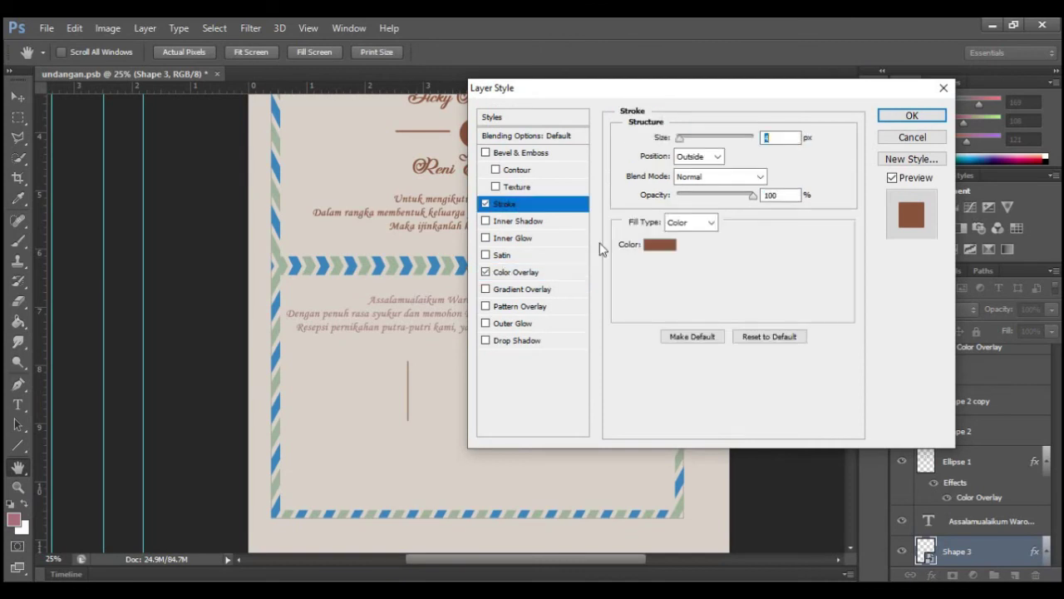
{"action": "left_click", "coordinate": [660, 244]}
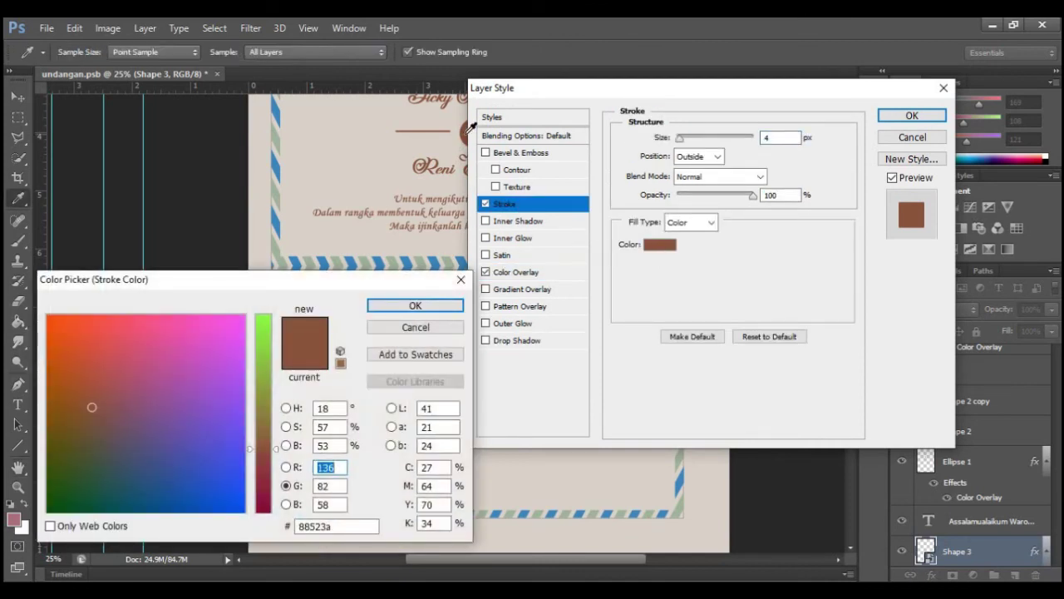
{"action": "left_click", "coordinate": [415, 305]}
{"action": "double_click", "coordinate": [764, 137]}
{"action": "type", "text": "5"}
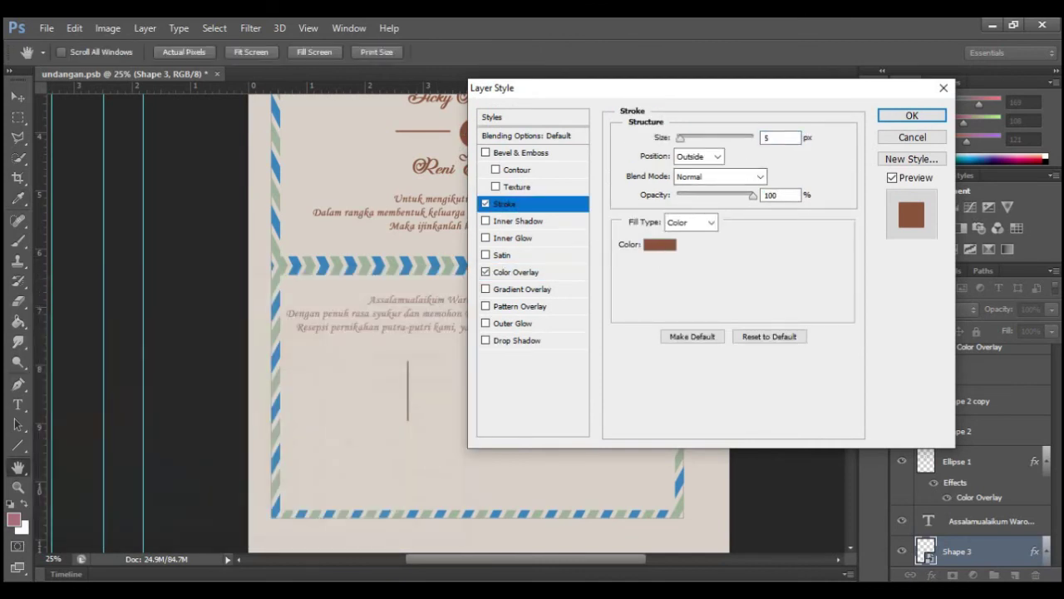
{"action": "left_click", "coordinate": [912, 116]}
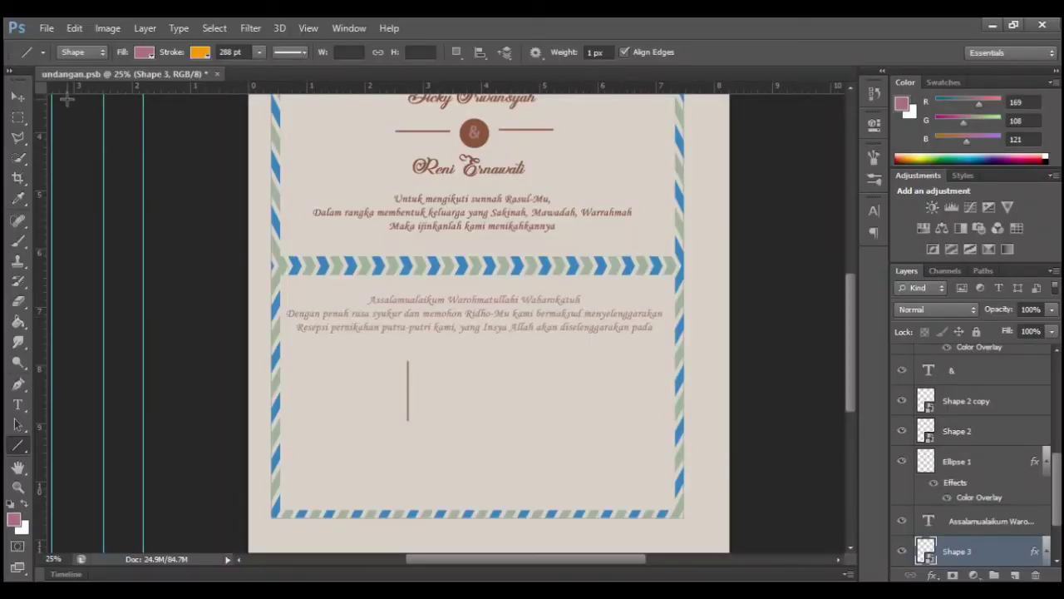
{"action": "key", "text": "v"}
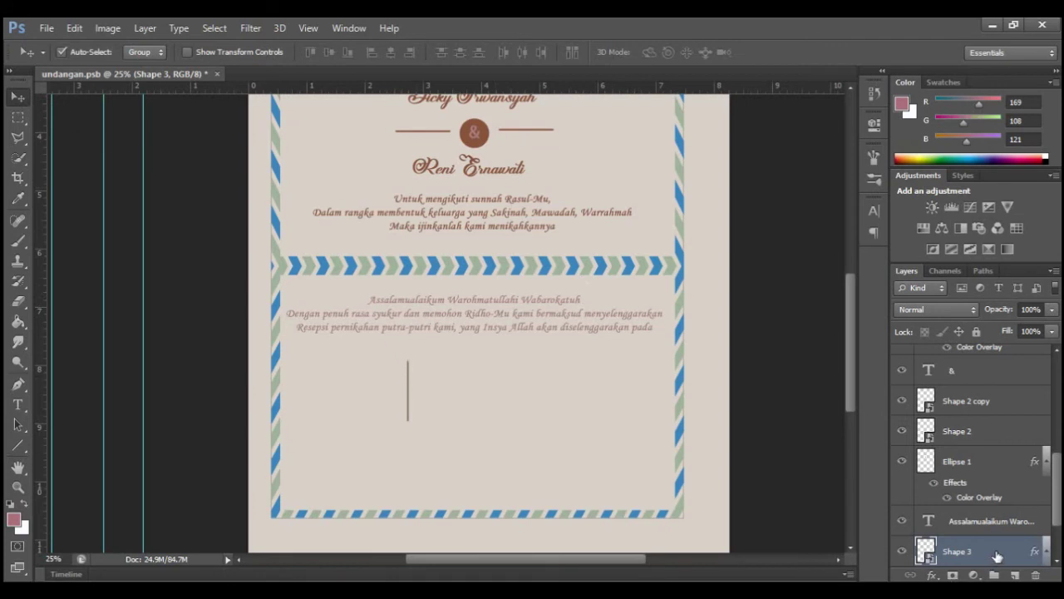
Duplicate the divider line as Shape 3 copy and nudge both lines to the right.
{"action": "key", "text": "ctrl+j"}
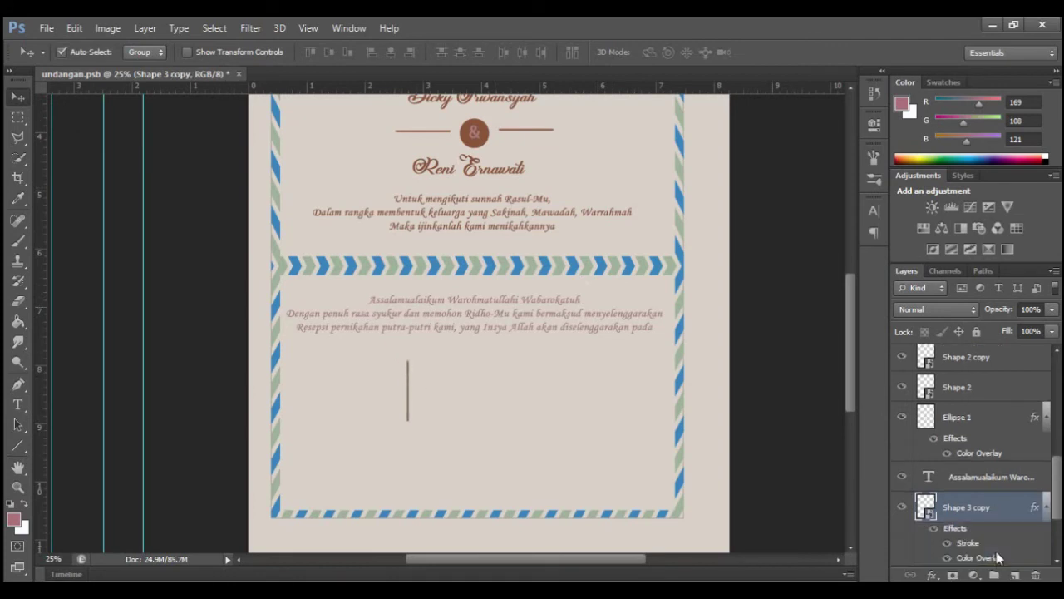
{"action": "key", "text": "shift+Right"}
{"action": "key", "text": "shift+Right"}
{"action": "key", "text": "shift+Right"}
{"action": "key", "text": "shift+Right"}
{"action": "key", "text": "shift+Right"}
{"action": "key", "text": "shift+Right"}
{"action": "key", "text": "shift+Right"}
{"action": "key", "text": "shift+Right"}
{"action": "key", "text": "shift+Right"}
{"action": "key", "text": "shift+Right"}
{"action": "key", "text": "shift+Right"}
{"action": "key", "text": "shift+Right"}
{"action": "key", "text": "shift+Right"}
{"action": "key", "text": "shift+Right"}
{"action": "key", "text": "shift+Right"}
{"action": "key", "text": "shift+Right"}
{"action": "key", "text": "shift+Right"}
{"action": "key", "text": "shift+Right"}
{"action": "key", "text": "shift+Right"}
{"action": "scroll", "coordinate": [977, 515], "scroll_direction": "down", "scroll_amount": 3}
{"action": "left_click", "coordinate": [975, 542]}
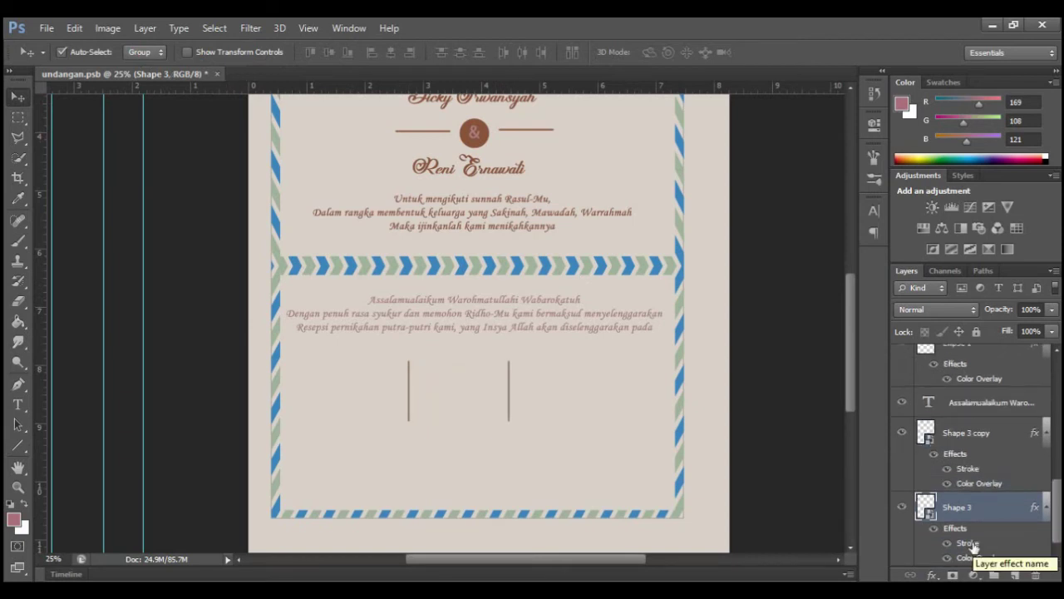
{"action": "key", "text": "shift+Right"}
{"action": "key", "text": "shift+Right"}
{"action": "key", "text": "shift+Right"}
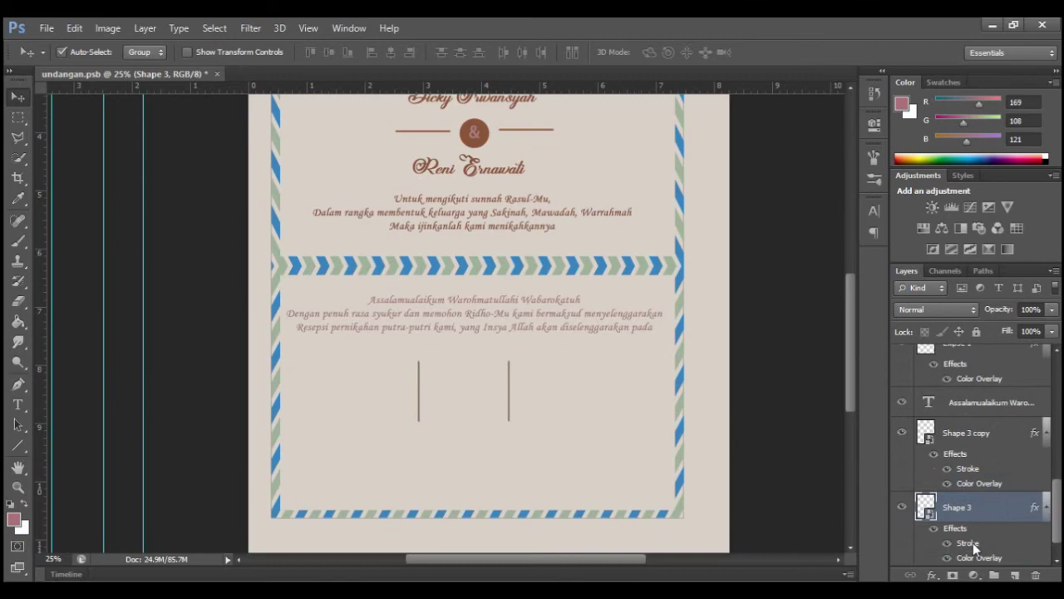
{"action": "scroll", "coordinate": [973, 542], "scroll_direction": "down", "scroll_amount": 1}
{"action": "left_click", "coordinate": [972, 548]}
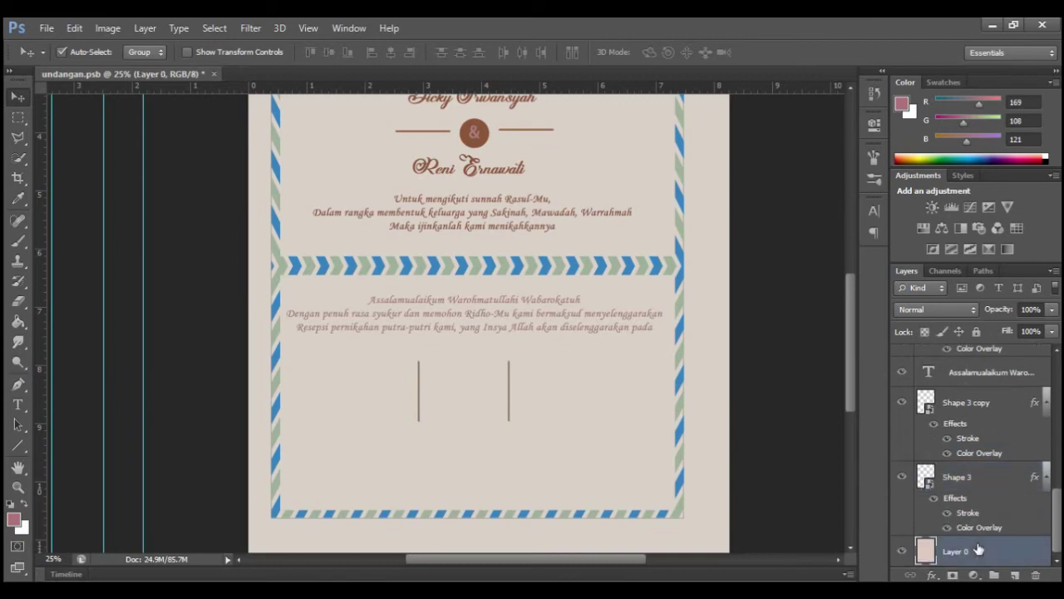
Copy the schedule text from Akad to 13.00 – Selesai in the Word document.
{"action": "left_click", "coordinate": [992, 25]}
{"action": "left_click_drag", "start_coordinate": [295, 374], "coordinate": [366, 443]}
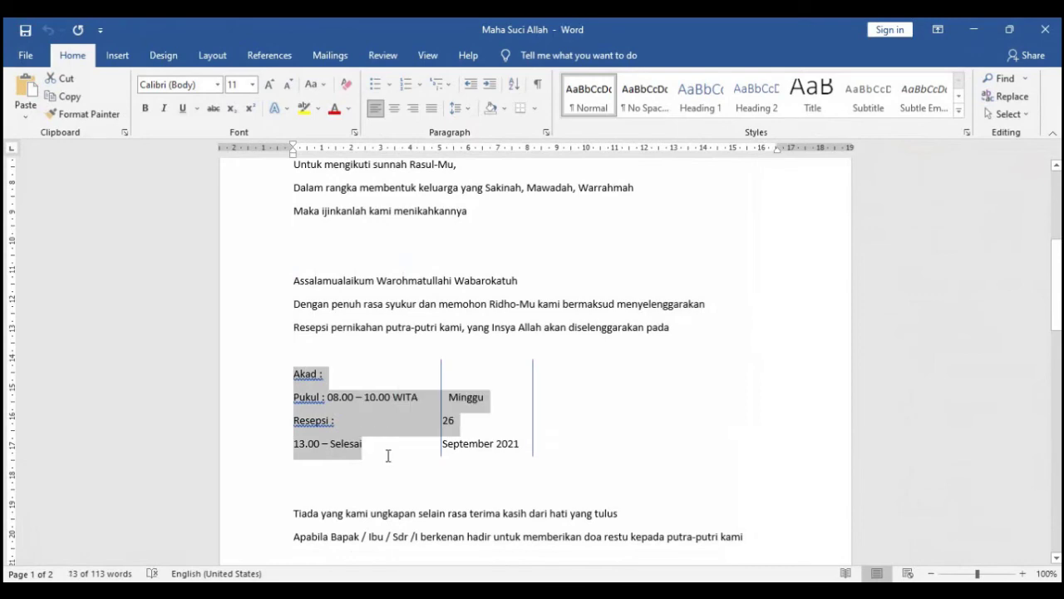
{"action": "key", "text": "alt+Tab"}
Paste the copied schedule as a new left-aligned text layer.
{"action": "key", "text": "t"}
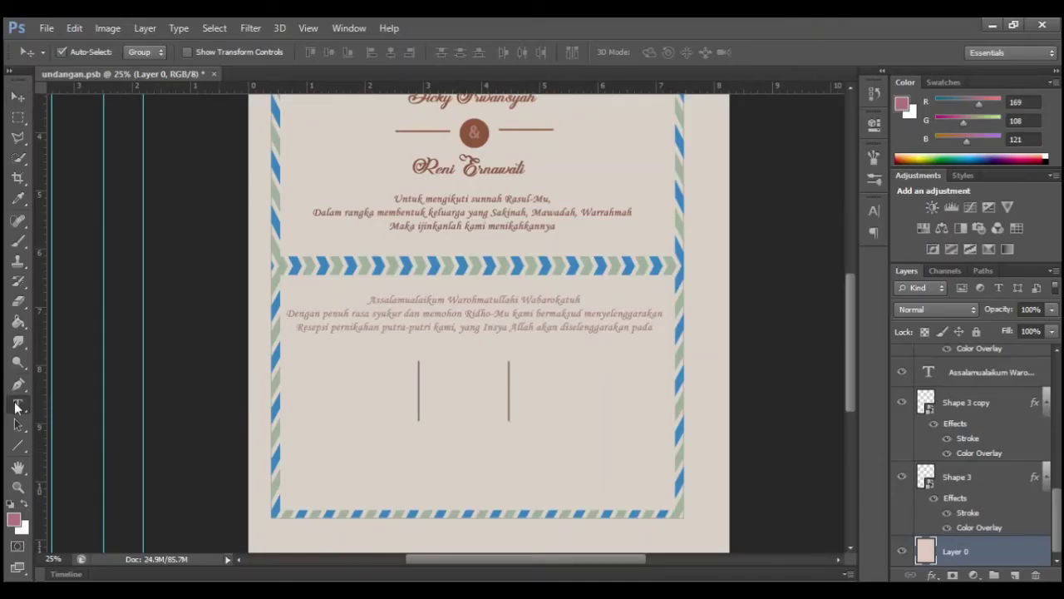
{"action": "left_click", "coordinate": [340, 374]}
{"action": "key", "text": "ctrl+v"}
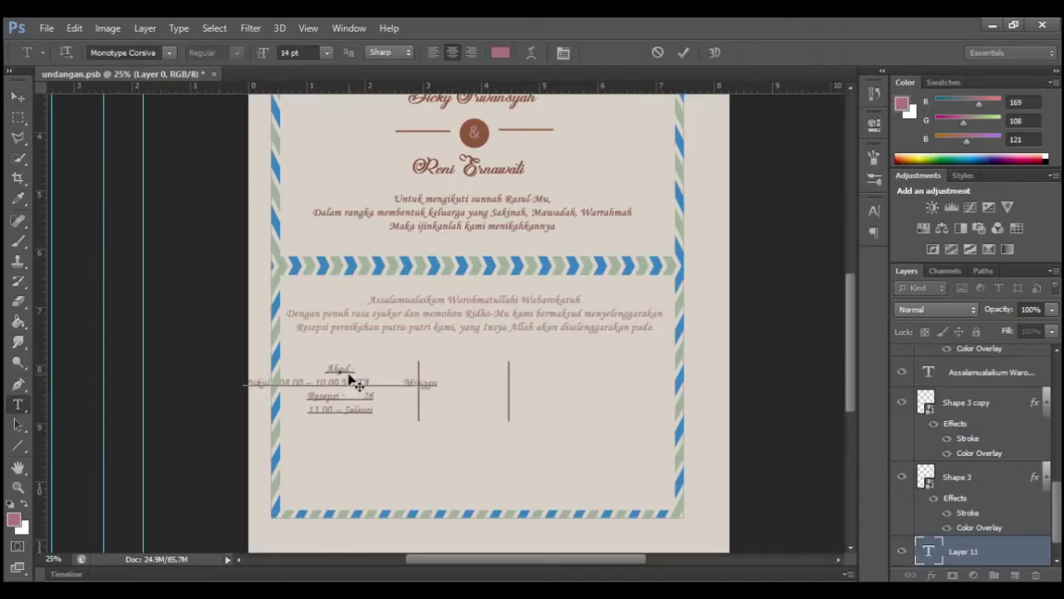
{"action": "left_click_drag", "start_coordinate": [327, 366], "coordinate": [388, 412]}
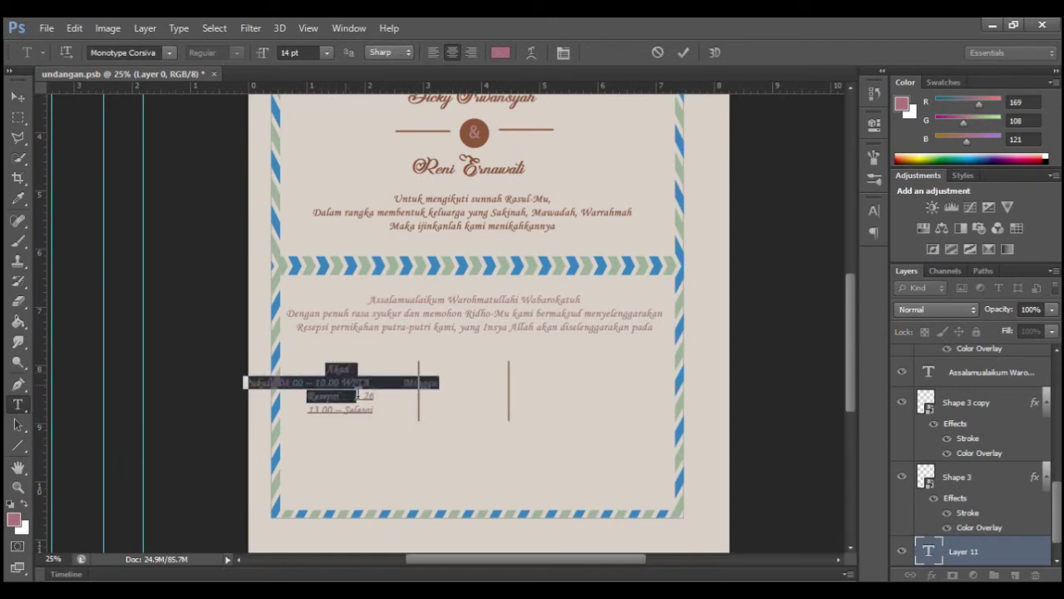
{"action": "left_click", "coordinate": [430, 53]}
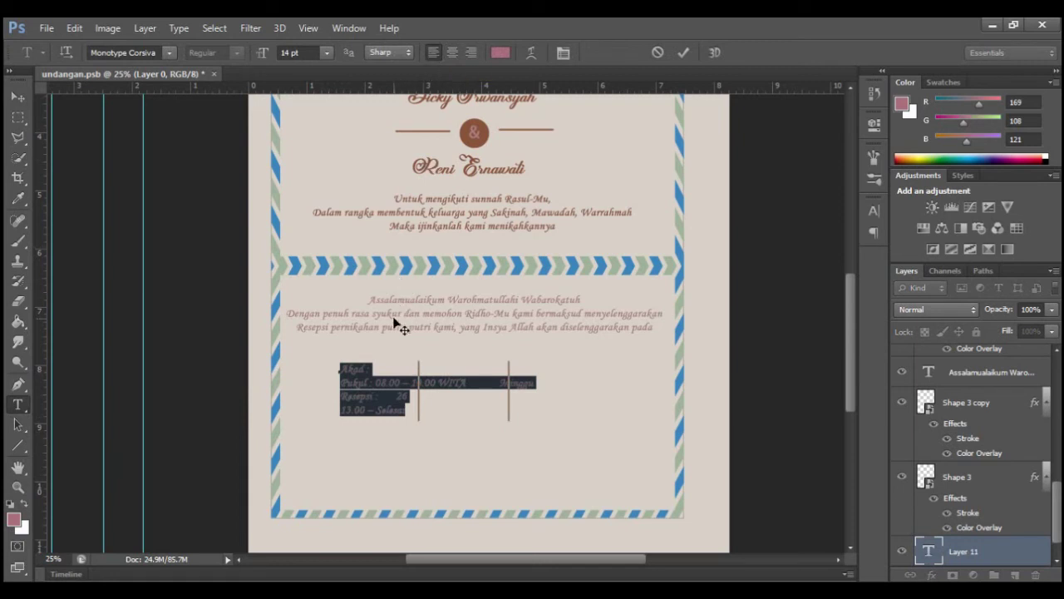
Retype the Akad and Resepsi lines with times Pukul 08 … 10.00 WITA and Pukul 13.00 - Selesai.
{"action": "type", "text": "Akad"}
{"action": "key", "text": "Return"}
{"action": "type", "text": "Pukul"}
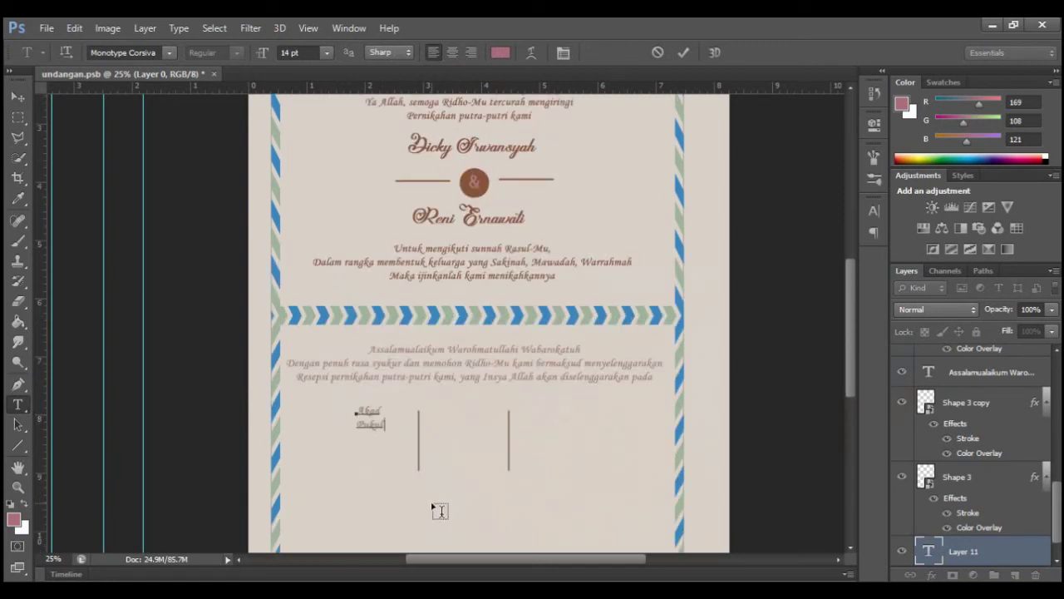
{"action": "type", "text": " 08.00 -"}
{"action": "scroll", "coordinate": [864, 397], "scroll_direction": "down", "scroll_amount": 3}
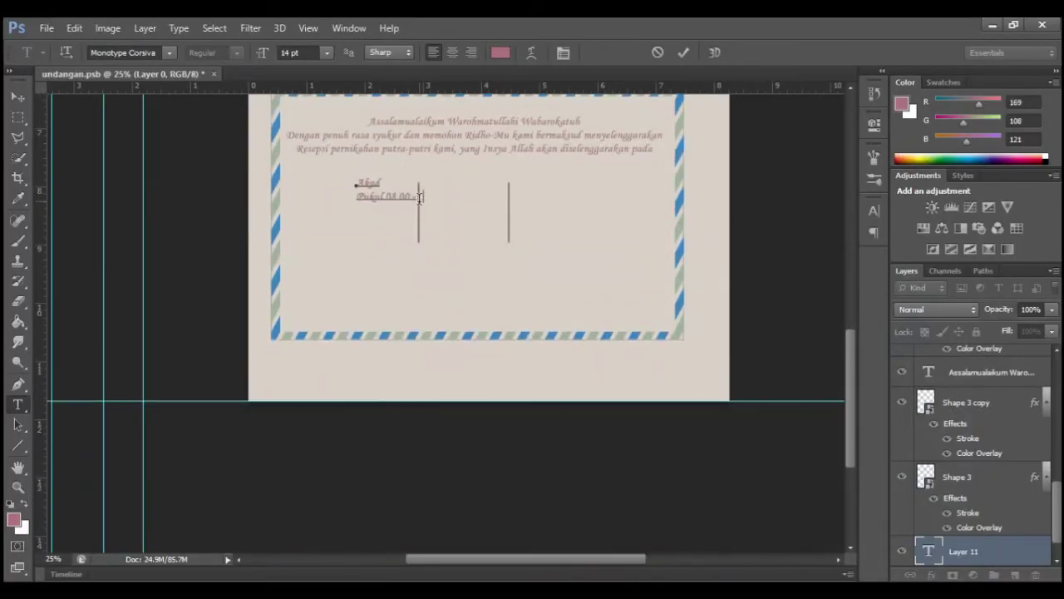
{"action": "type", "text": "10.00 WITA"}
{"action": "scroll", "coordinate": [422, 206], "scroll_direction": "up", "scroll_amount": 2}
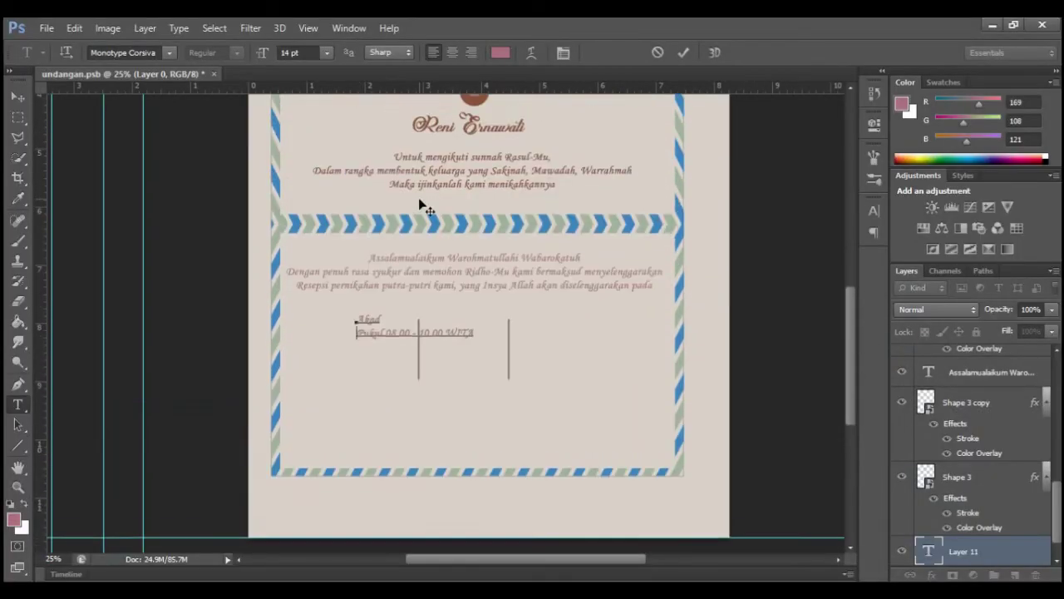
{"action": "scroll", "coordinate": [422, 206], "scroll_direction": "down", "scroll_amount": 1}
{"action": "type", "text": "Resepsi :"}
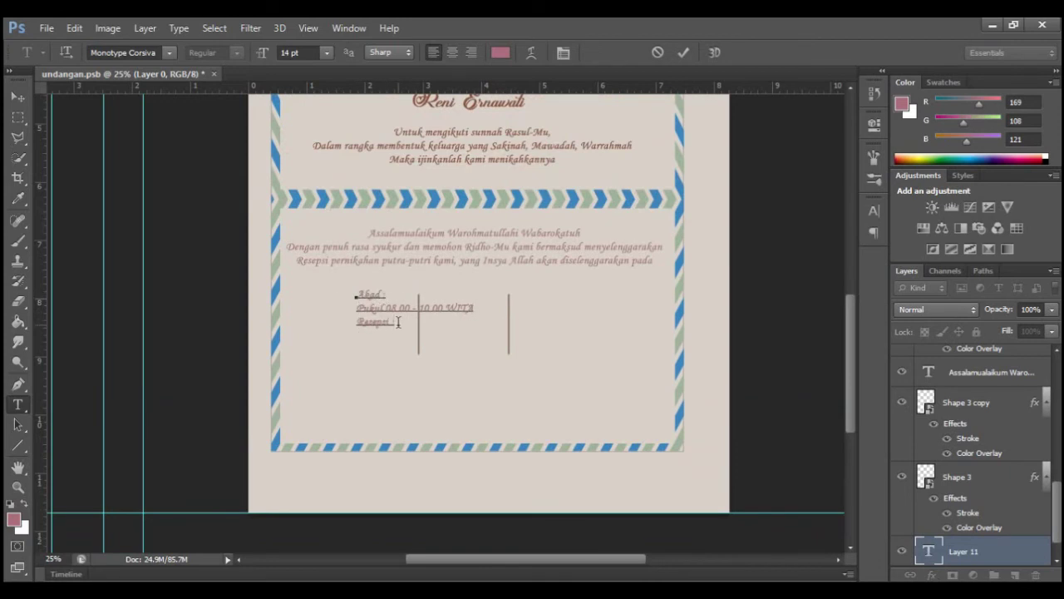
{"action": "key", "text": "Return"}
{"action": "type", "text": "Pukul 13.00 - Selesai"}
{"action": "left_click", "coordinate": [683, 52]}
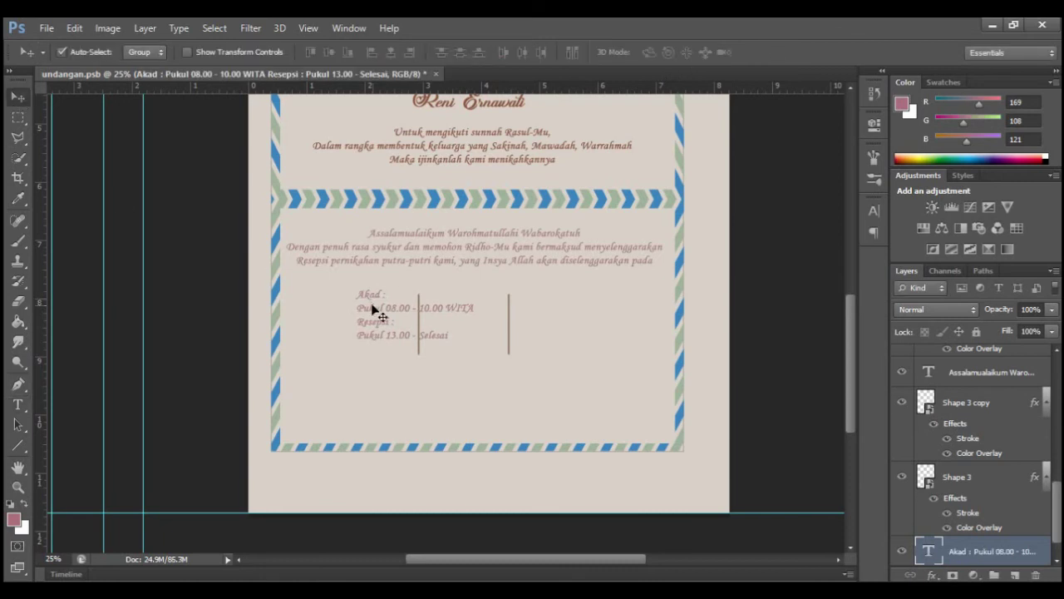
Move the schedule left of the first divider, right-align its lines, and duplicate the layer.
{"action": "left_click_drag", "start_coordinate": [371, 310], "coordinate": [312, 310]}
{"action": "key", "text": "ctrl+shift+r"}
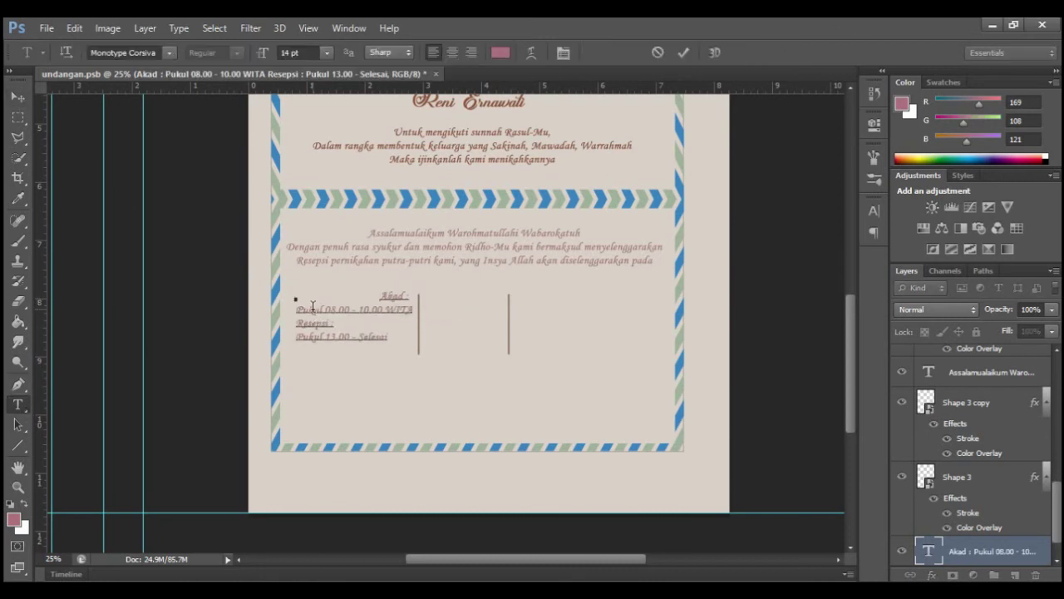
{"action": "key", "text": "Down"}
{"action": "key", "text": "Down"}
{"action": "key", "text": "ctrl+shift+r"}
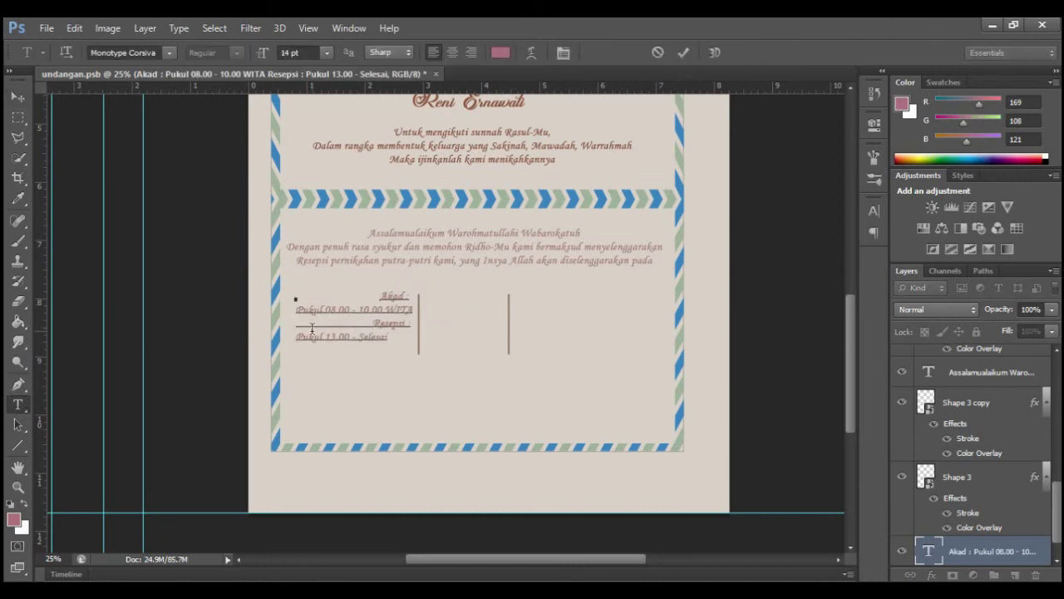
{"action": "key", "text": "BackSpace"}
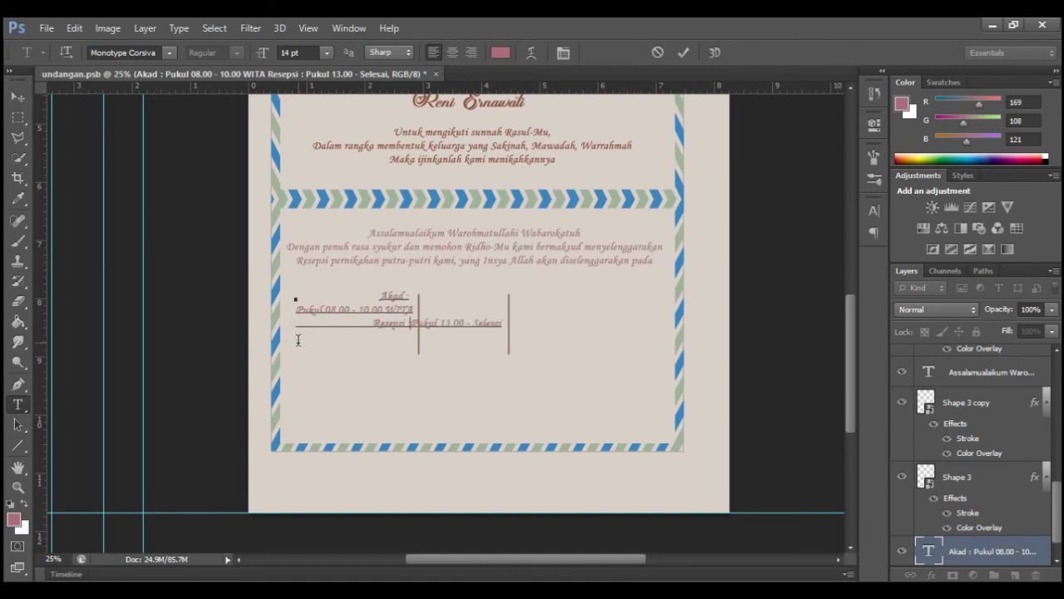
{"action": "key", "text": "Return"}
{"action": "key", "text": "ctrl+shift+r"}
{"action": "left_click", "coordinate": [683, 52]}
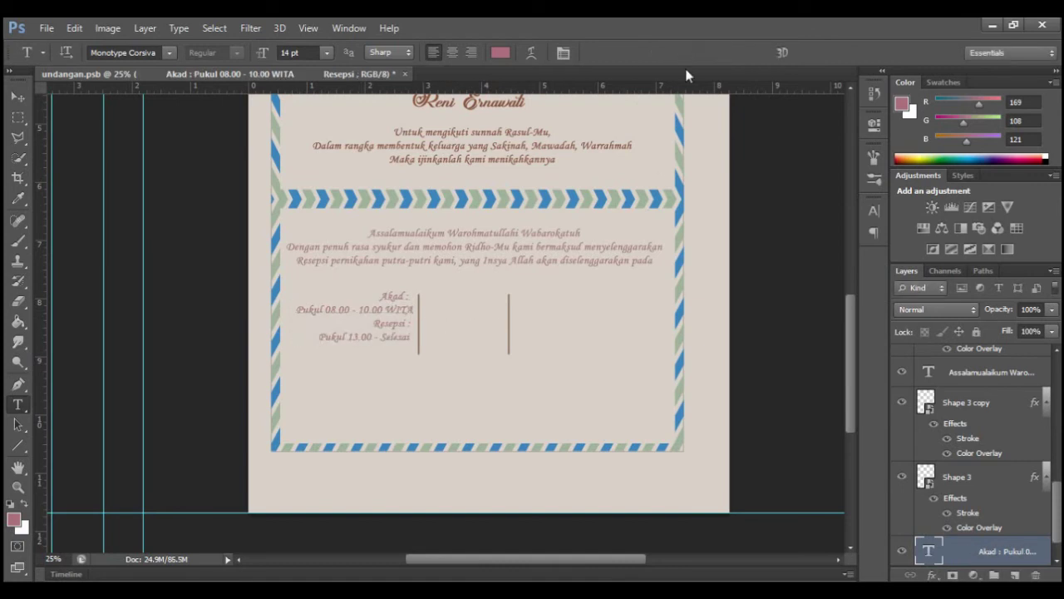
{"action": "key", "text": "ctrl+j"}
{"action": "left_click", "coordinate": [18, 97]}
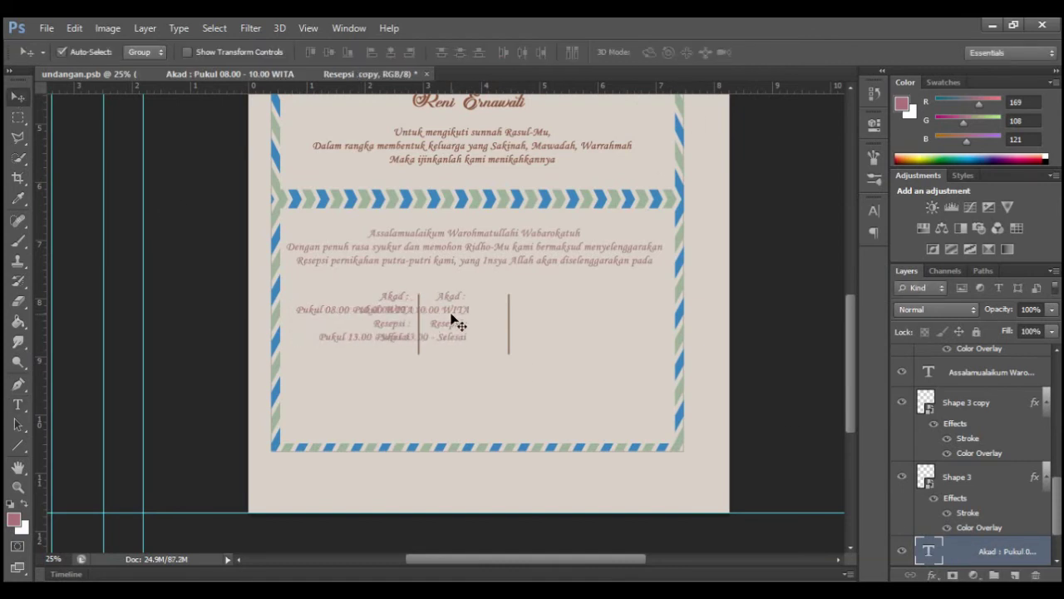
Move the duplicate right of the second divider and start it with 'Bertempat di'.
{"action": "left_click_drag", "start_coordinate": [390, 325], "coordinate": [607, 322]}
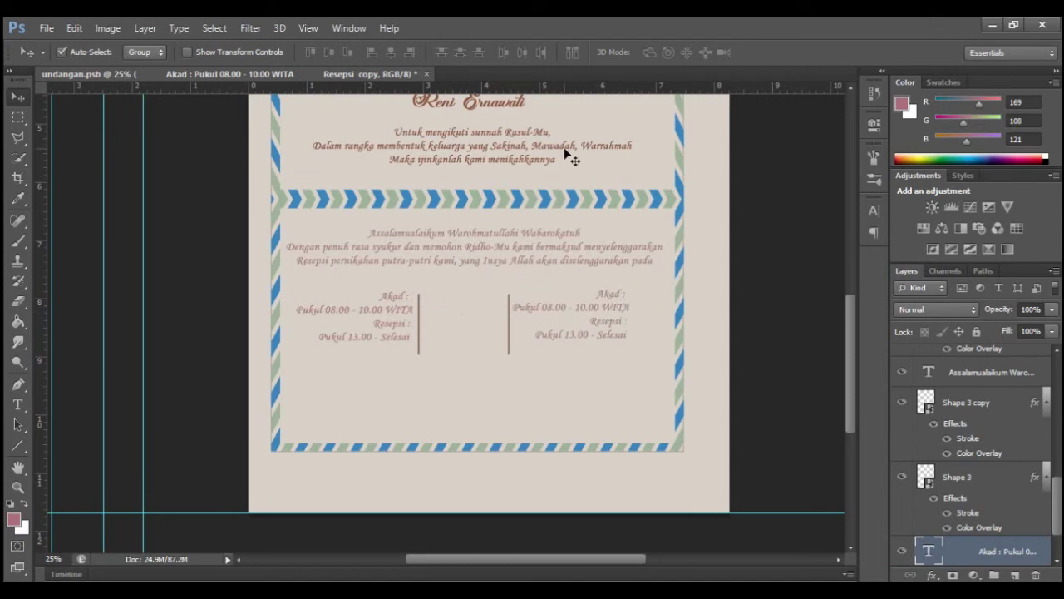
{"action": "key", "text": "t"}
{"action": "left_click", "coordinate": [511, 295]}
{"action": "key", "text": "ctrl+shift+l"}
{"action": "key", "text": "ctrl+a"}
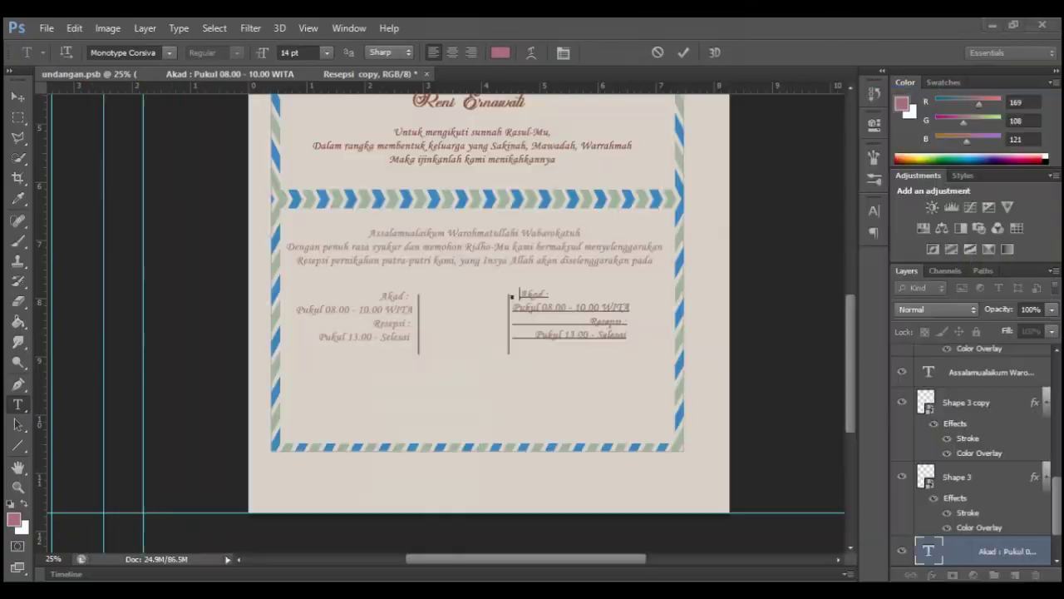
{"action": "type", "text": "Bertempat di"}
Replace the old time lines with the Jln. Balimbing venue address and the city Samarinda.
{"action": "key", "text": "BackSpace"}
{"action": "key", "text": "BackSpace"}
{"action": "key", "text": "BackSpace"}
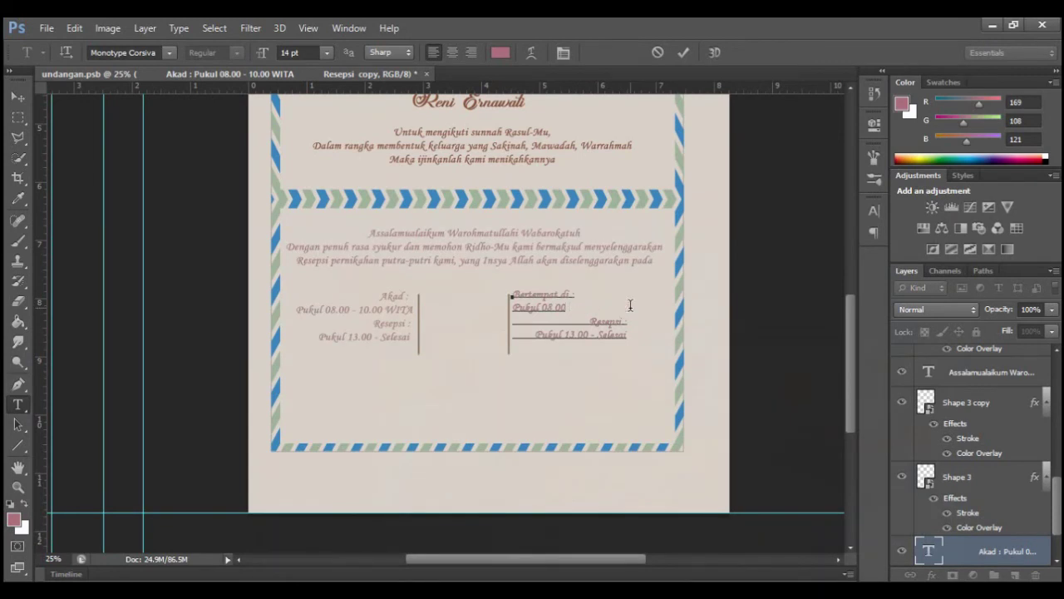
{"action": "key", "text": "BackSpace"}
{"action": "key", "text": "BackSpace"}
{"action": "key", "text": "BackSpace"}
{"action": "key", "text": "BackSpace"}
{"action": "key", "text": "BackSpace"}
{"action": "key", "text": "BackSpace"}
{"action": "key", "text": "BackSpace"}
{"action": "key", "text": "BackSpace"}
{"action": "type", "text": "Jln."}
{"action": "type", "text": " Balimbing, Gang Nuri"}
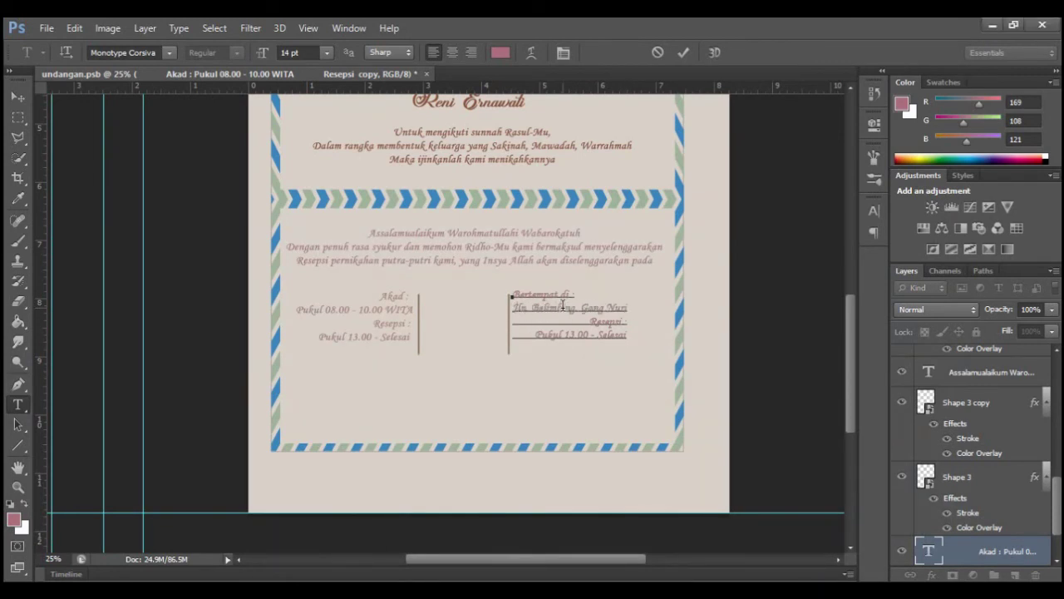
{"action": "key", "text": "BackSpace"}
{"action": "key", "text": "BackSpace"}
{"action": "key", "text": "BackSpace"}
{"action": "type", "text": "el."}
{"action": "key", "text": "BackSpace"}
{"action": "key", "text": "BackSpace"}
{"action": "key", "text": "BackSpace"}
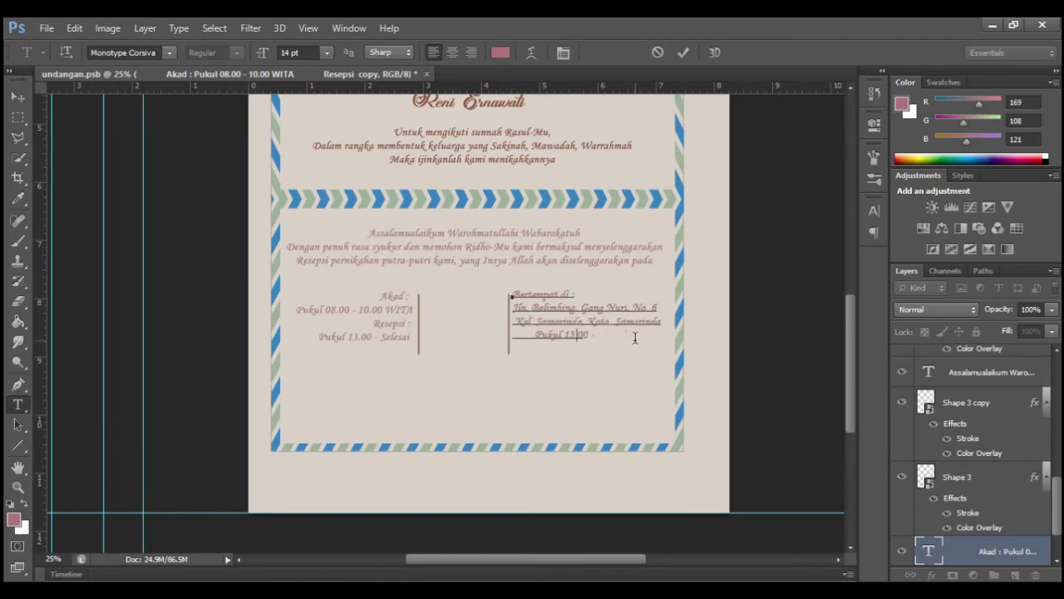
{"action": "key", "text": "BackSpace"}
{"action": "key", "text": "BackSpace"}
{"action": "key", "text": "BackSpace"}
{"action": "type", "text": "Samarinda"}
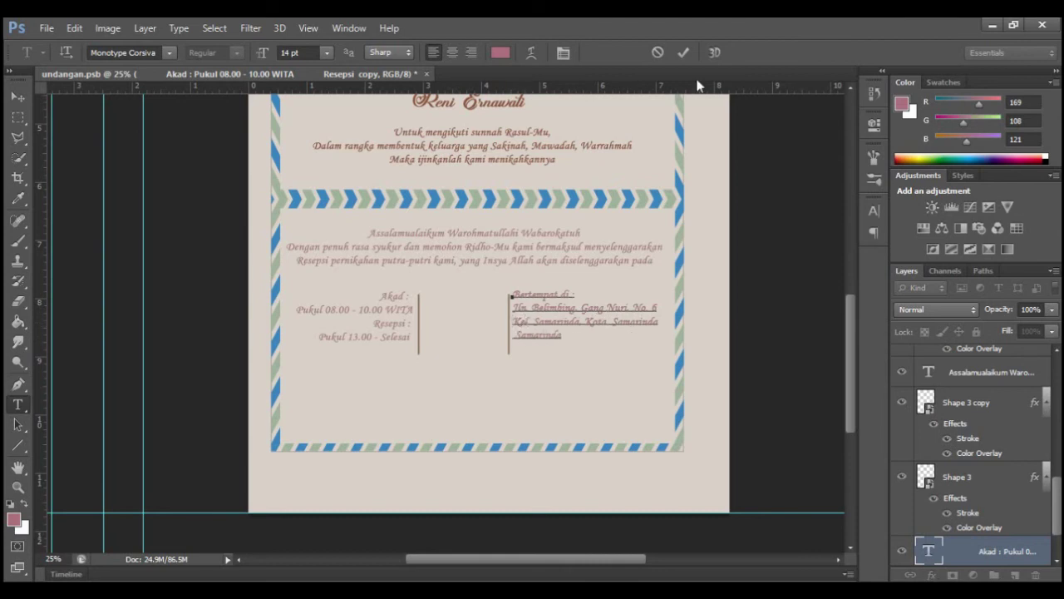
{"action": "left_click", "coordinate": [682, 51]}
{"action": "key", "text": "v"}
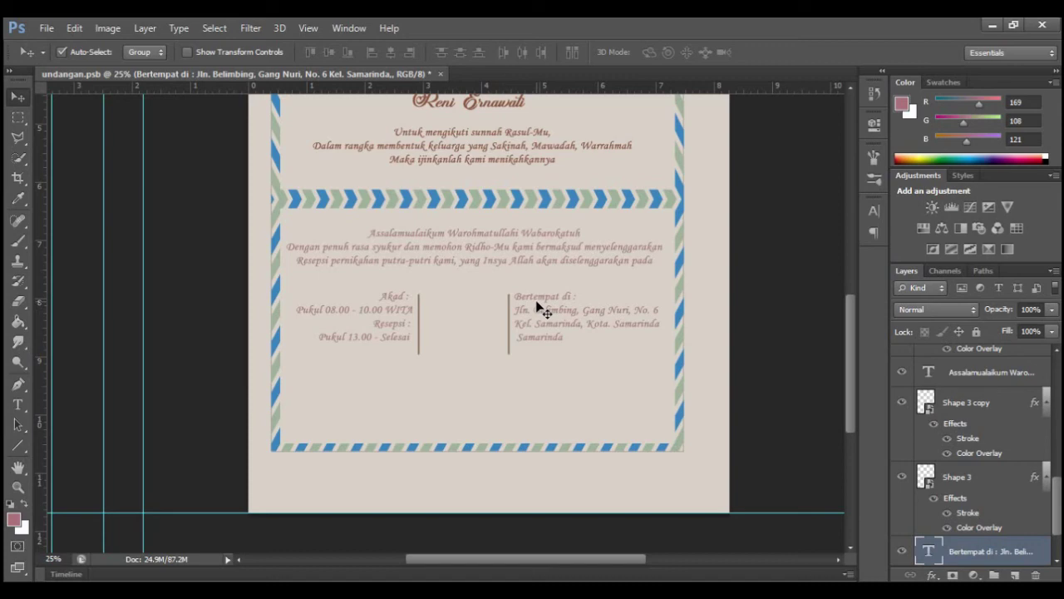
Place the black-and-white ornaments clipart into the invitation above Layer 0.
{"action": "left_click", "coordinate": [538, 310]}
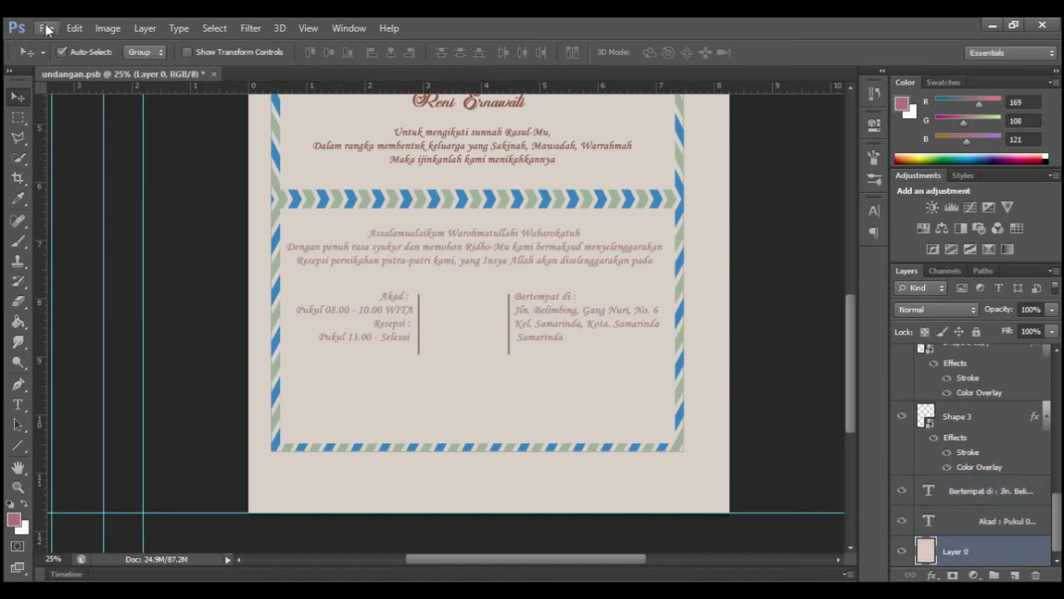
{"action": "left_click", "coordinate": [47, 27]}
{"action": "left_click", "coordinate": [66, 279]}
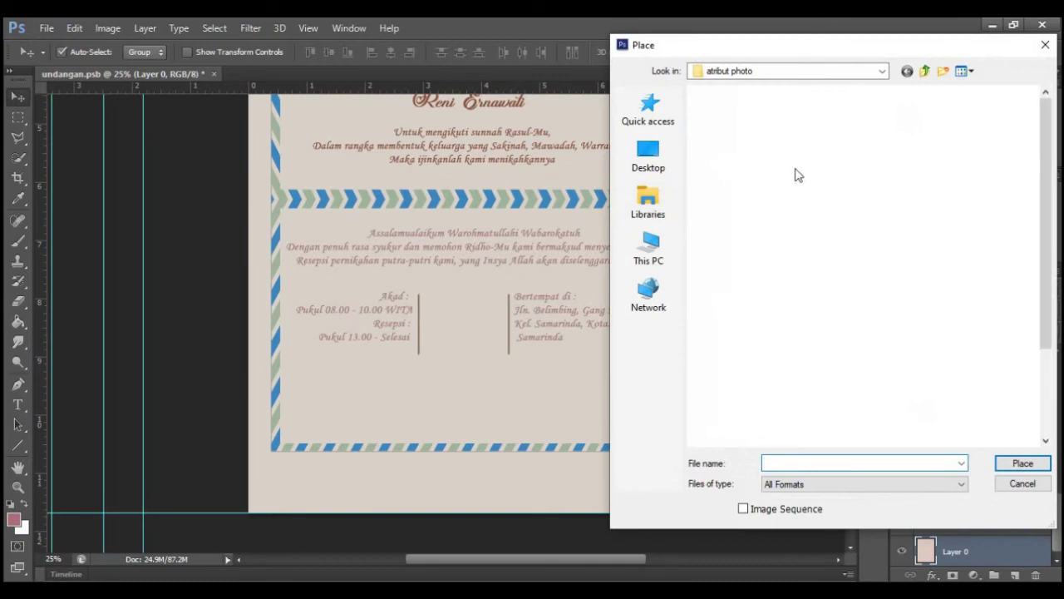
{"action": "left_click", "coordinate": [729, 164]}
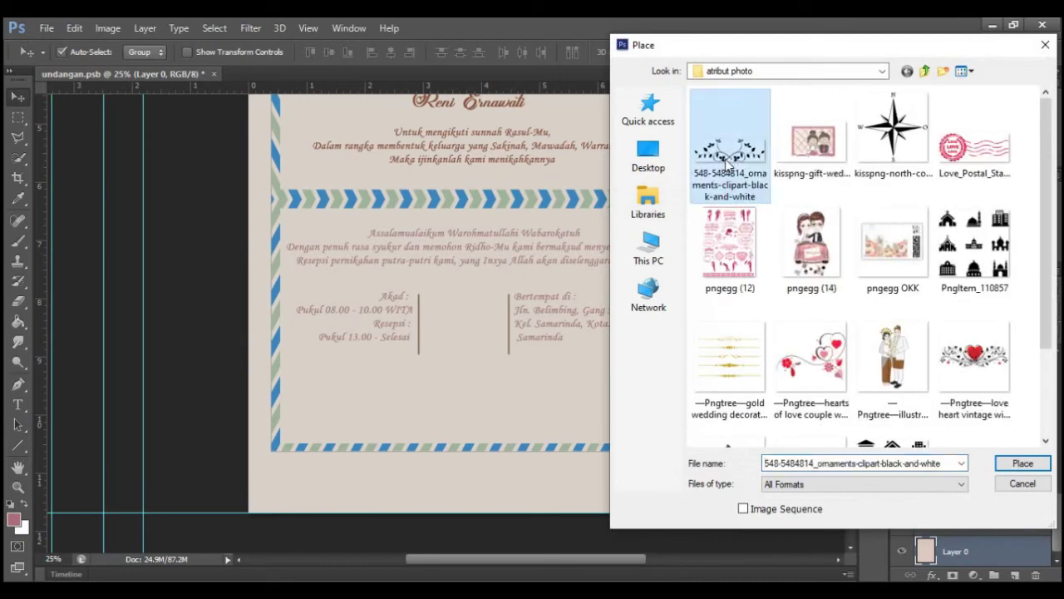
{"action": "left_click", "coordinate": [1010, 469]}
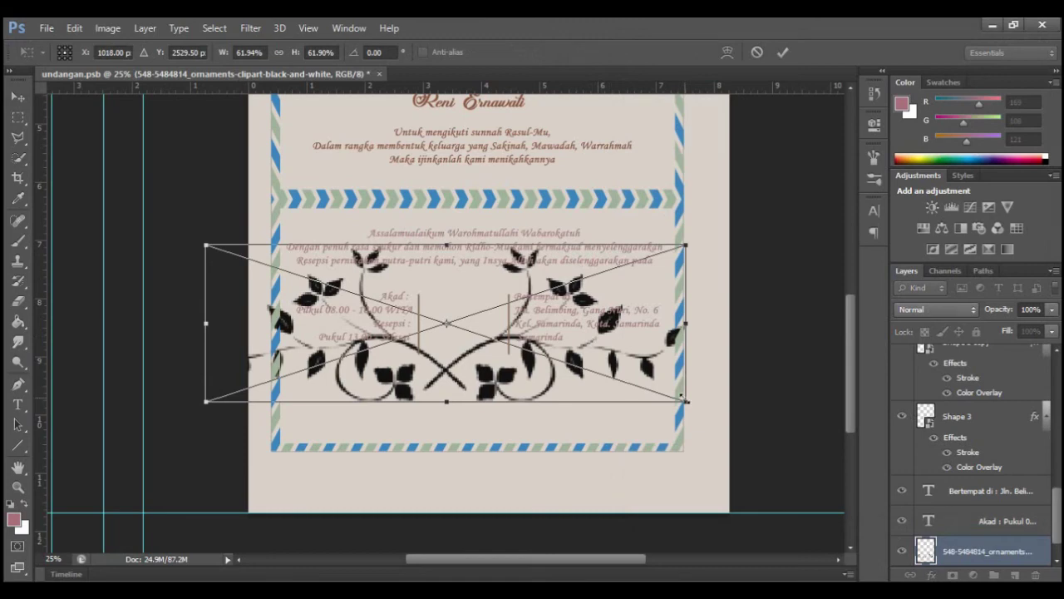
Scale the ornament to about 9%, make it slightly taller, and position it between the columns.
{"action": "left_click_drag", "start_coordinate": [685, 399], "coordinate": [320, 295]}
{"action": "left_click_drag", "start_coordinate": [247, 251], "coordinate": [422, 306]}
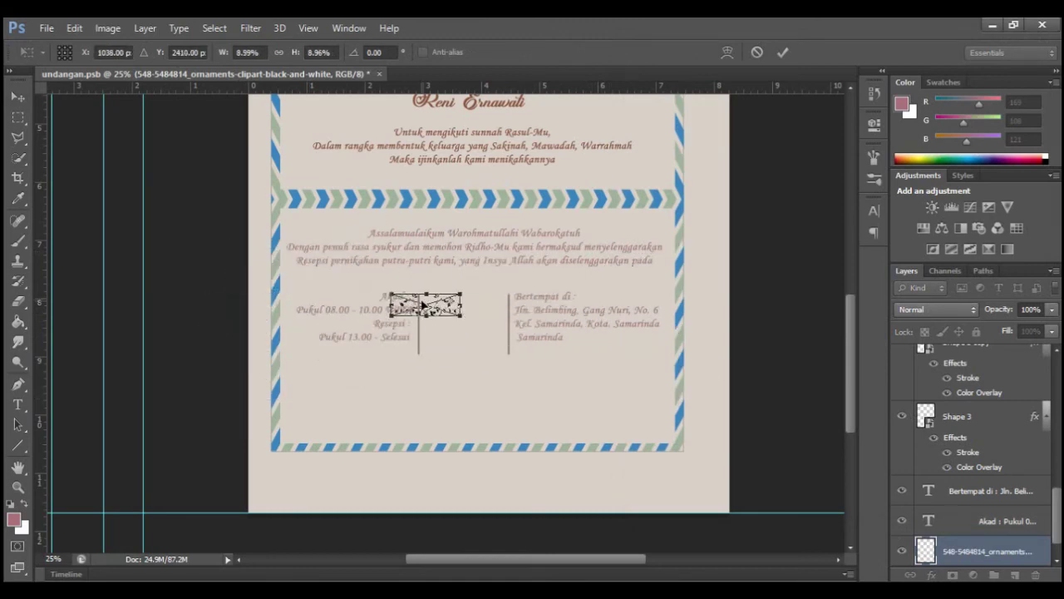
{"action": "key", "text": "Return"}
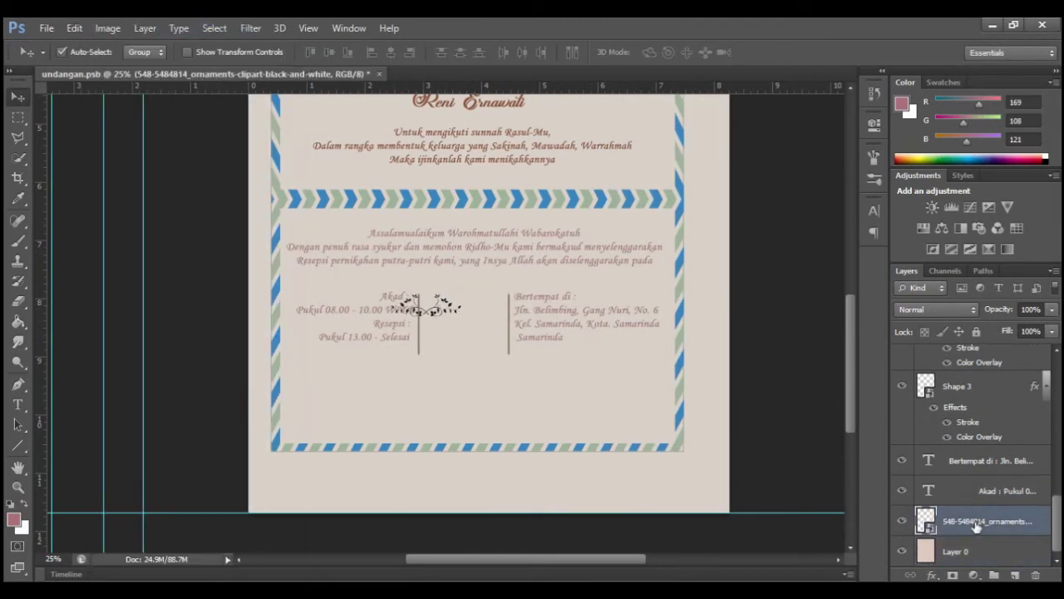
{"action": "key", "text": "shift+Right"}
{"action": "key", "text": "shift+Right"}
{"action": "key", "text": "shift+Right"}
{"action": "key", "text": "ctrl+t"}
{"action": "left_click_drag", "start_coordinate": [463, 323], "coordinate": [463, 333]}
{"action": "left_click", "coordinate": [782, 52]}
{"action": "key", "text": "ctrl+t"}
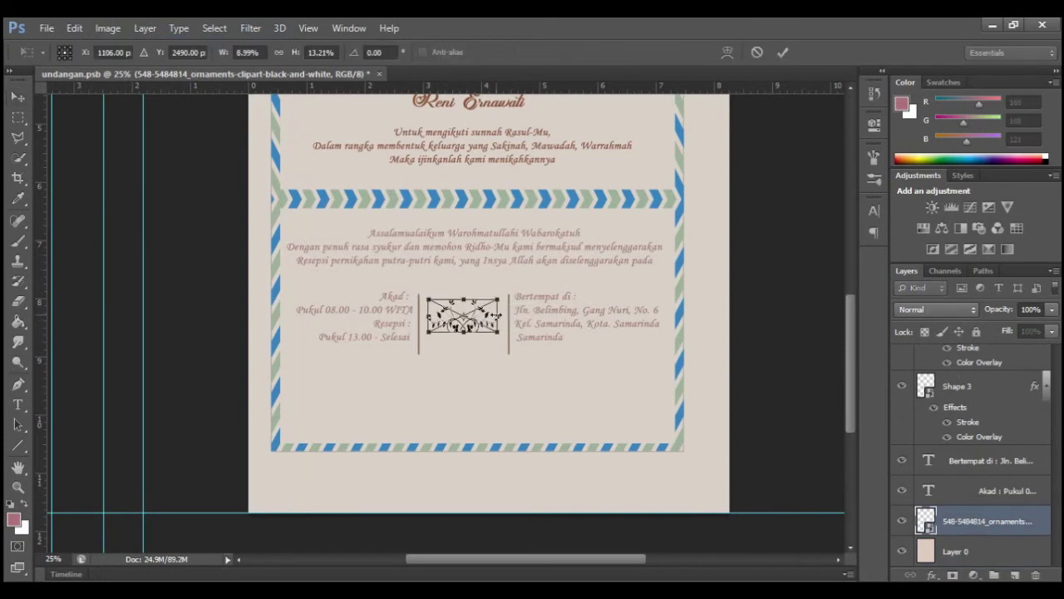
{"action": "left_click", "coordinate": [781, 51]}
{"action": "scroll", "coordinate": [480, 349], "scroll_direction": "up", "scroll_amount": 1}
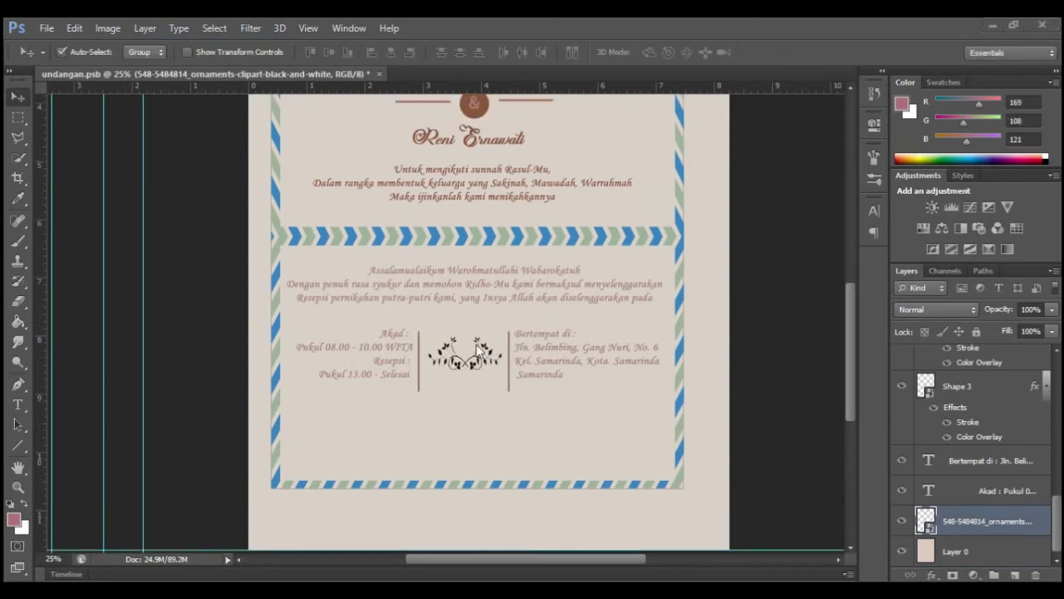
Tint the floral ornament with a Color Overlay sampled from the brown ampersand circle.
{"action": "right_click", "coordinate": [960, 524]}
{"action": "left_click", "coordinate": [755, 40]}
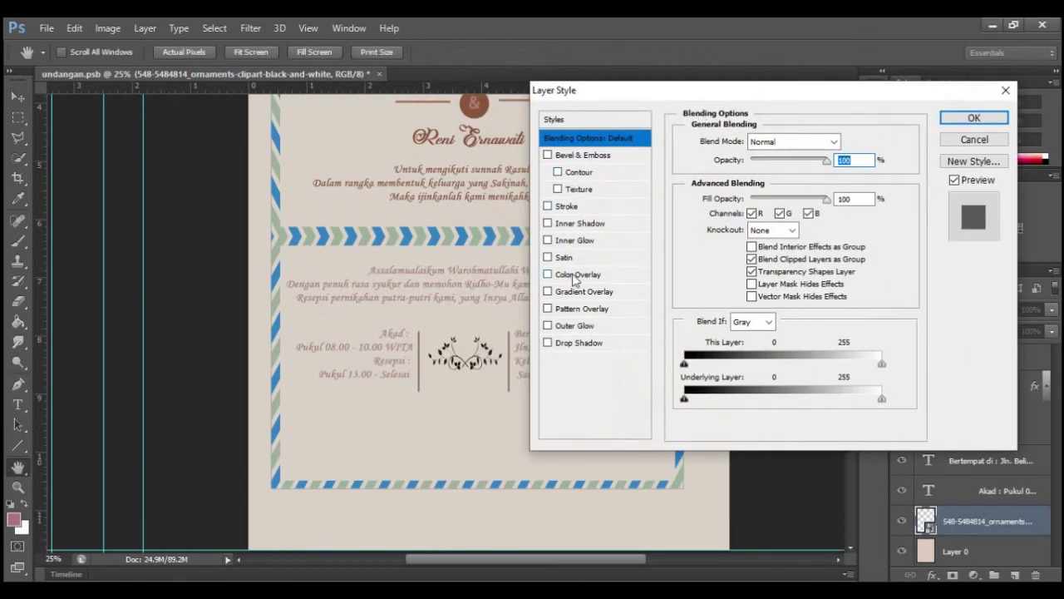
{"action": "left_click", "coordinate": [577, 275]}
{"action": "left_click", "coordinate": [848, 141]}
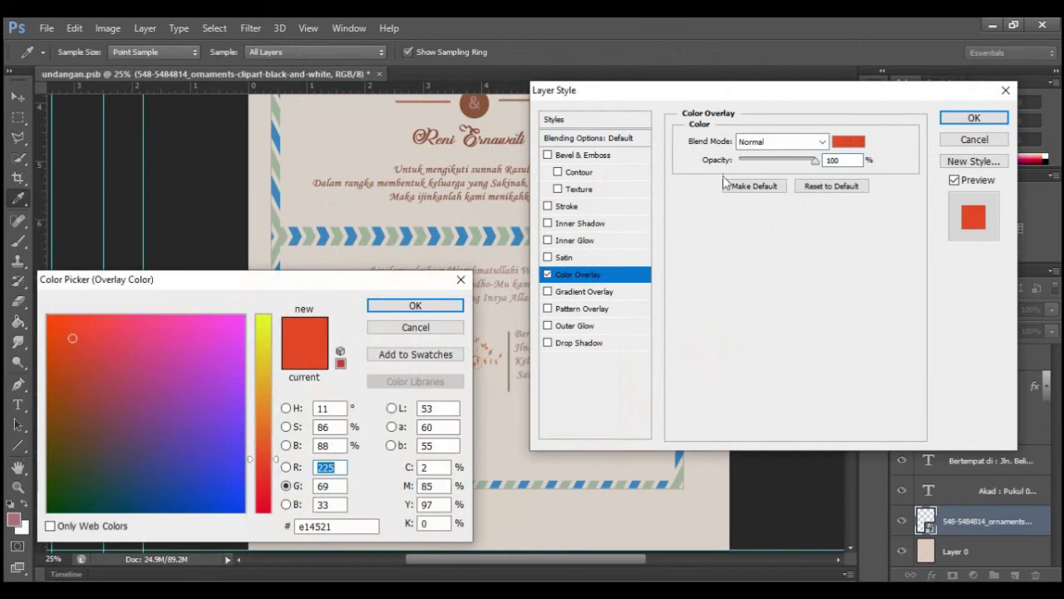
{"action": "left_click", "coordinate": [487, 100]}
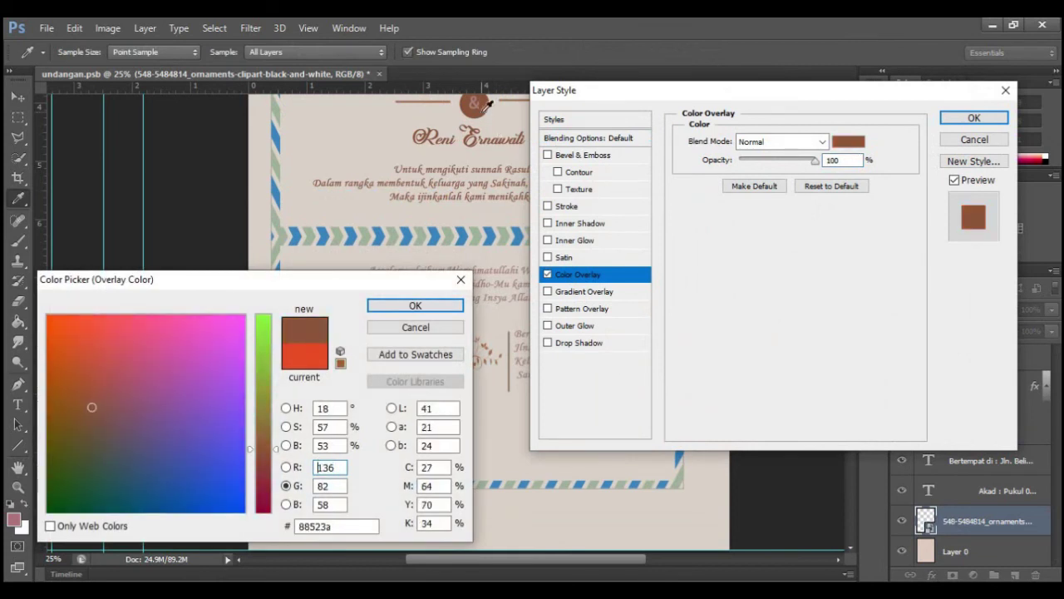
{"action": "left_click", "coordinate": [413, 305]}
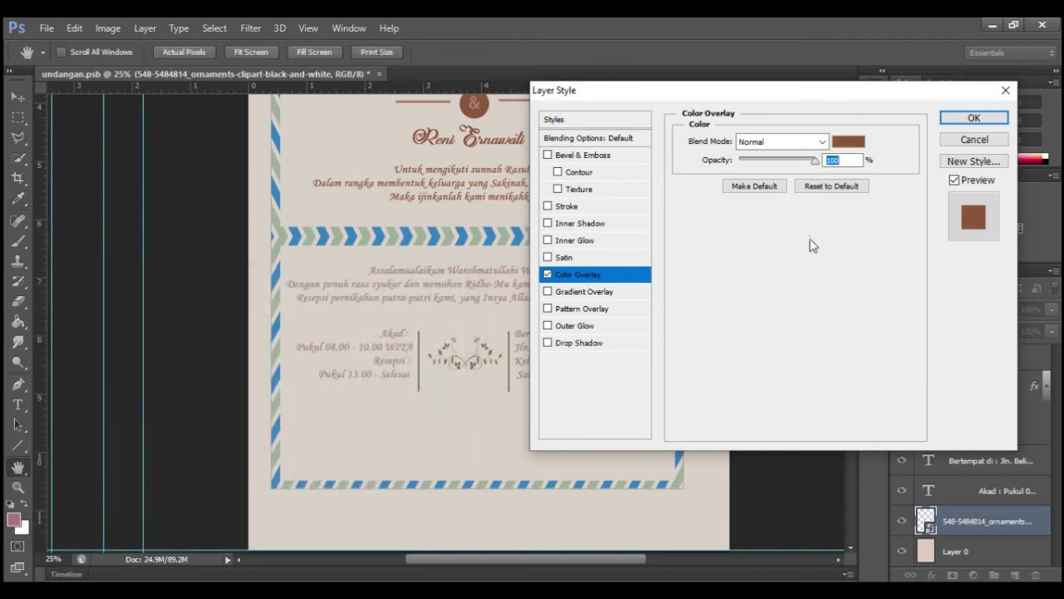
{"action": "left_click", "coordinate": [975, 118]}
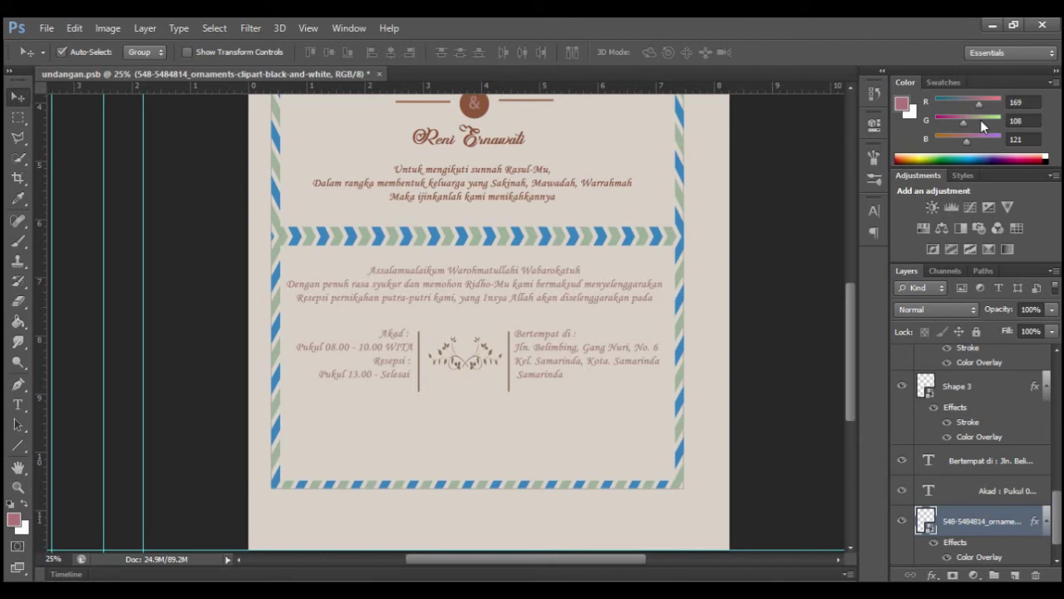
{"action": "scroll", "coordinate": [934, 473], "scroll_direction": "down", "scroll_amount": 1}
{"action": "left_click", "coordinate": [968, 551]}
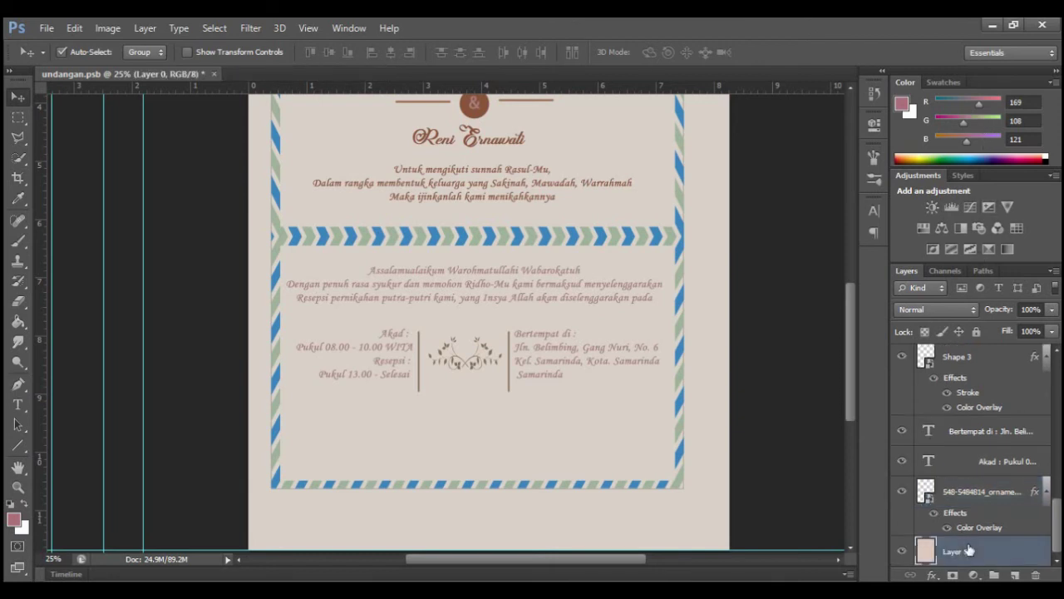
Add the date number '26' at 24 pt and nudge it onto the ornament.
{"action": "left_click", "coordinate": [17, 404]}
{"action": "left_click", "coordinate": [473, 434]}
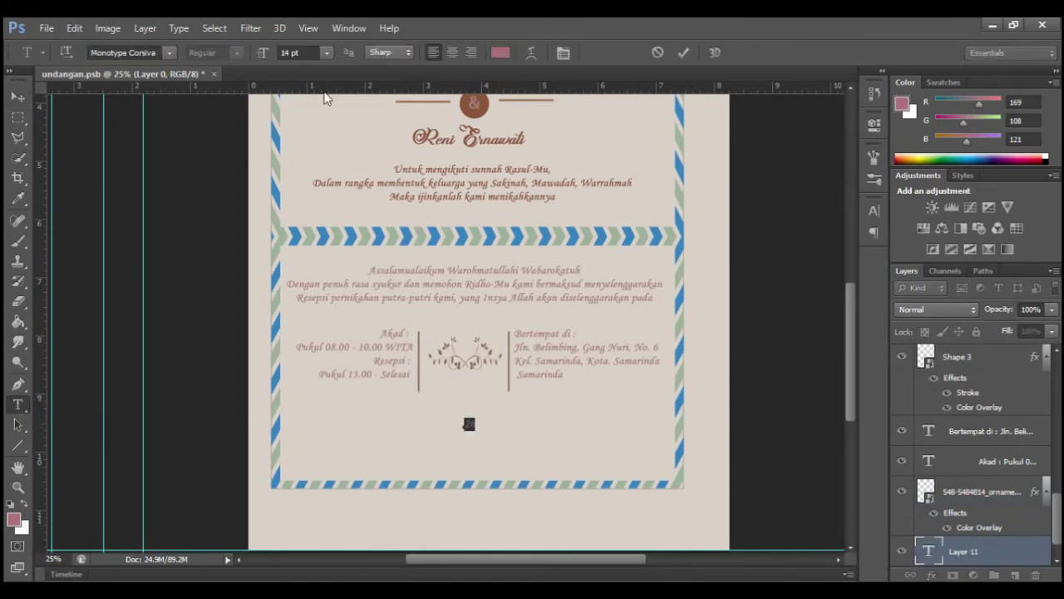
{"action": "left_click", "coordinate": [295, 53]}
{"action": "type", "text": "4"}
{"action": "key", "text": "Return"}
{"action": "type", "text": "26"}
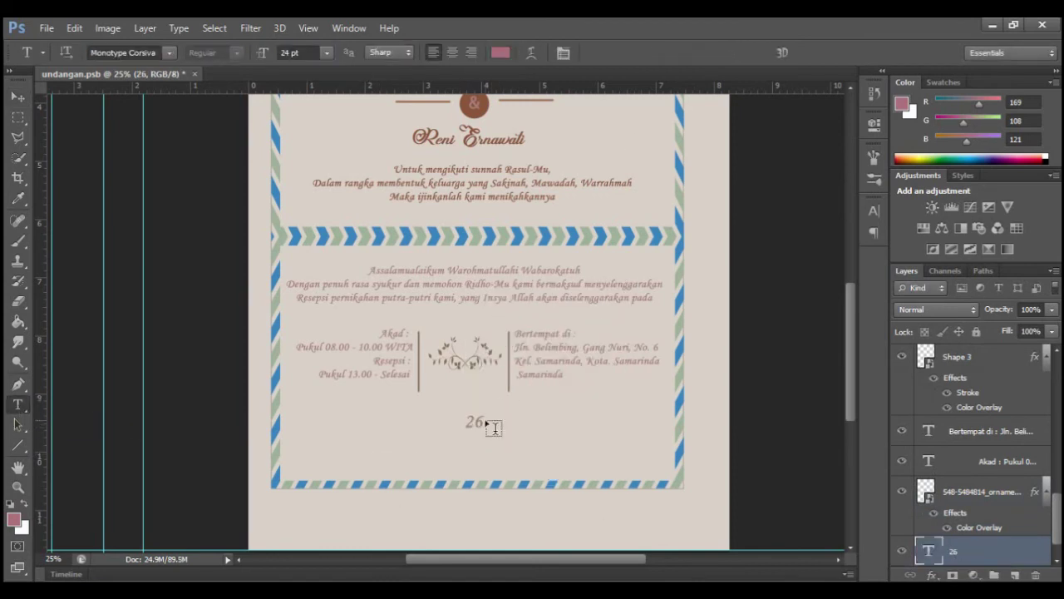
{"action": "key", "text": "ctrl+a"}
{"action": "left_click", "coordinate": [872, 211]}
{"action": "left_click", "coordinate": [684, 52]}
{"action": "key", "text": "v"}
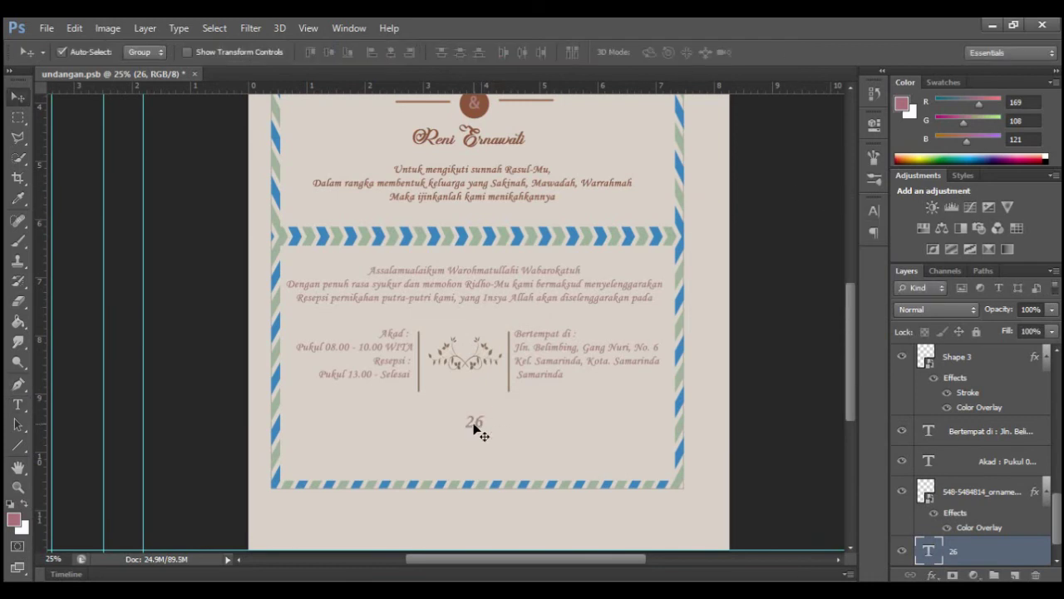
{"action": "key", "text": "shift+Up"}
{"action": "key", "text": "shift+Up"}
{"action": "key", "text": "shift+Up"}
{"action": "key", "text": "shift+Up"}
{"action": "key", "text": "shift+Up"}
{"action": "key", "text": "shift+Up"}
{"action": "key", "text": "shift+Left"}
{"action": "key", "text": "shift+Left"}
{"action": "key", "text": "shift+Left"}
{"action": "key", "text": "shift+Left"}
Widen the ornament slightly so it frames the 26.
{"action": "left_click", "coordinate": [476, 431]}
{"action": "left_click", "coordinate": [475, 359]}
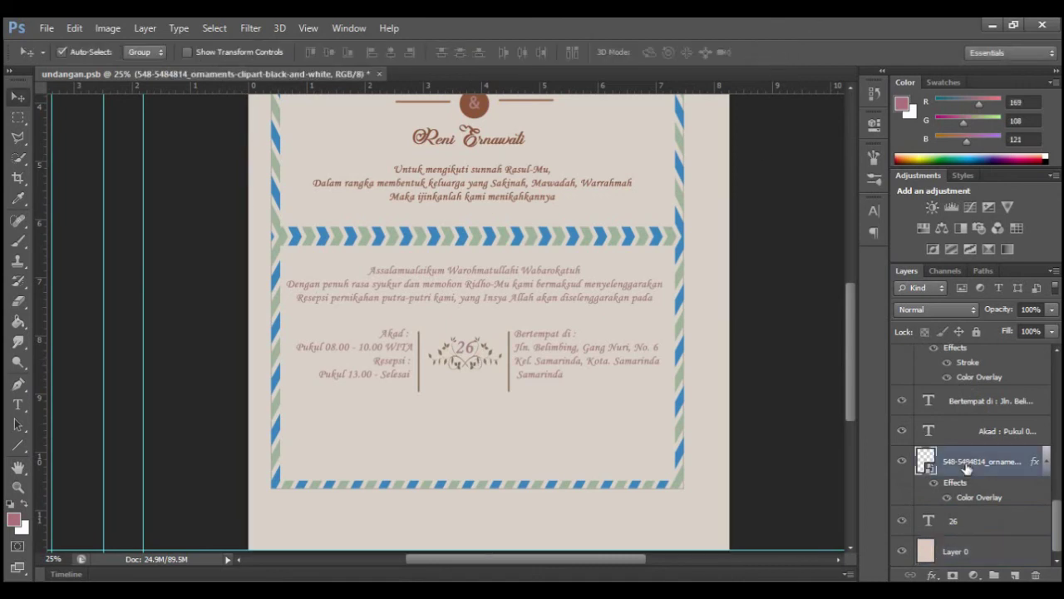
{"action": "key", "text": "ctrl+t"}
{"action": "left_click_drag", "start_coordinate": [514, 355], "coordinate": [507, 354]}
{"action": "key", "text": "Return"}
{"action": "left_click", "coordinate": [491, 332]}
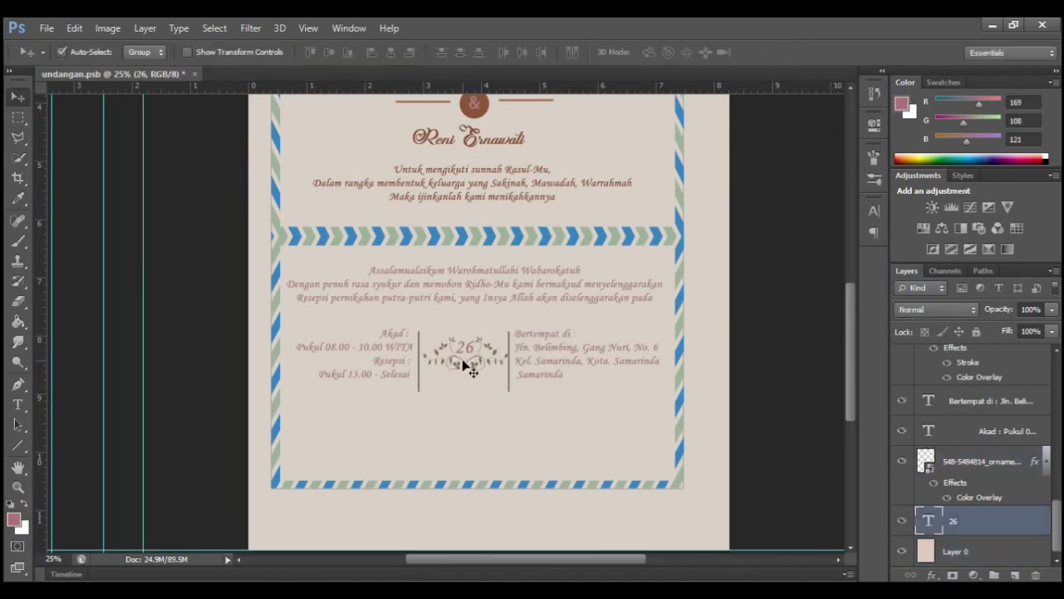
{"action": "left_click", "coordinate": [470, 359]}
{"action": "left_click", "coordinate": [975, 549]}
Add 'September 2021' at 14 pt and place it under the date ornament.
{"action": "left_click", "coordinate": [18, 404]}
{"action": "left_click", "coordinate": [454, 409]}
{"action": "type", "text": "September 2021"}
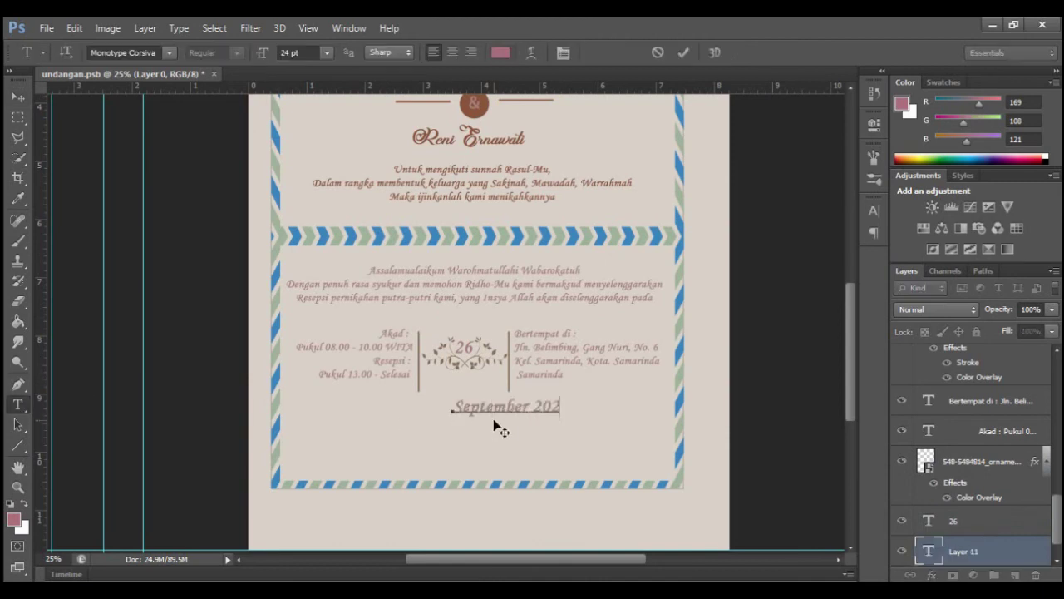
{"action": "key", "text": "ctrl+a"}
{"action": "left_click", "coordinate": [283, 52]}
{"action": "type", "text": "14"}
{"action": "key", "text": "Return"}
{"action": "key", "text": "ctrl+Return"}
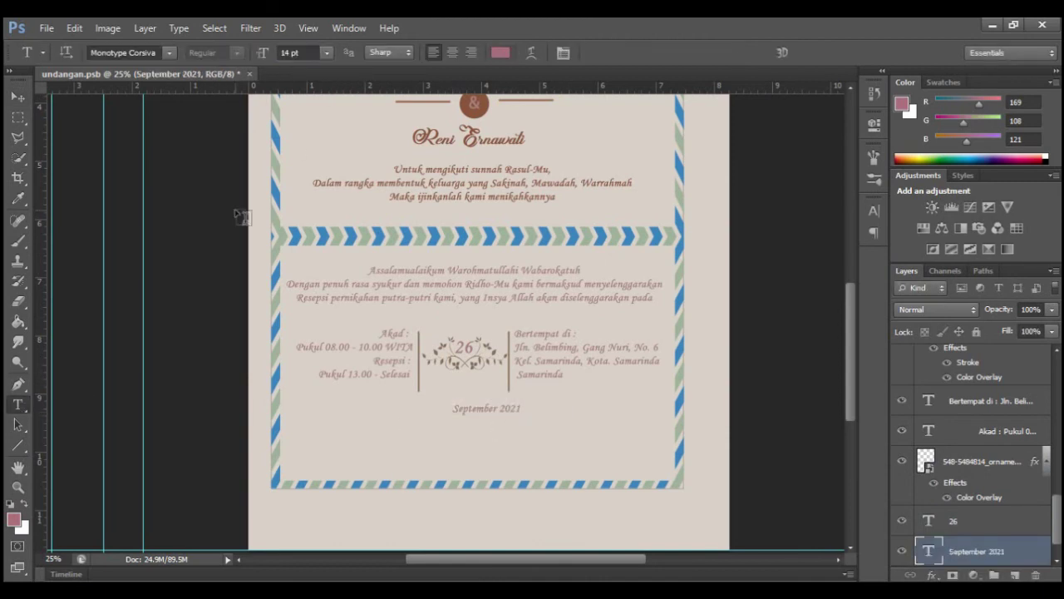
{"action": "key", "text": "v"}
{"action": "left_click_drag", "start_coordinate": [485, 406], "coordinate": [485, 377]}
{"action": "key", "text": "shift+Left"}
{"action": "key", "text": "shift+Left"}
{"action": "key", "text": "shift+Left"}
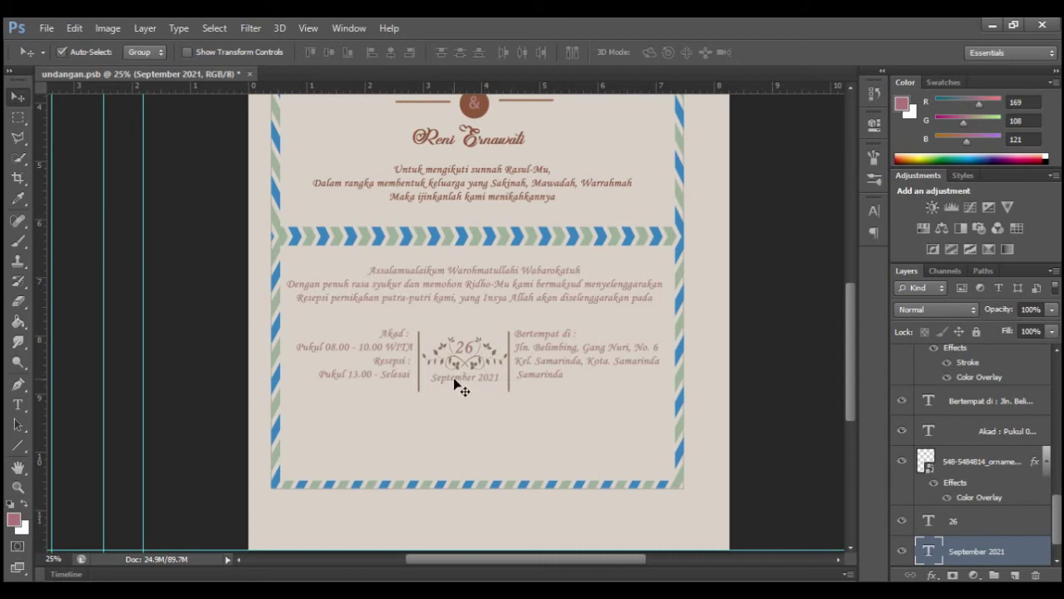
Duplicate the September 2021 line, move it above, and retype it as 'MINGGU'.
{"action": "scroll", "coordinate": [977, 546], "scroll_direction": "up", "scroll_amount": 2}
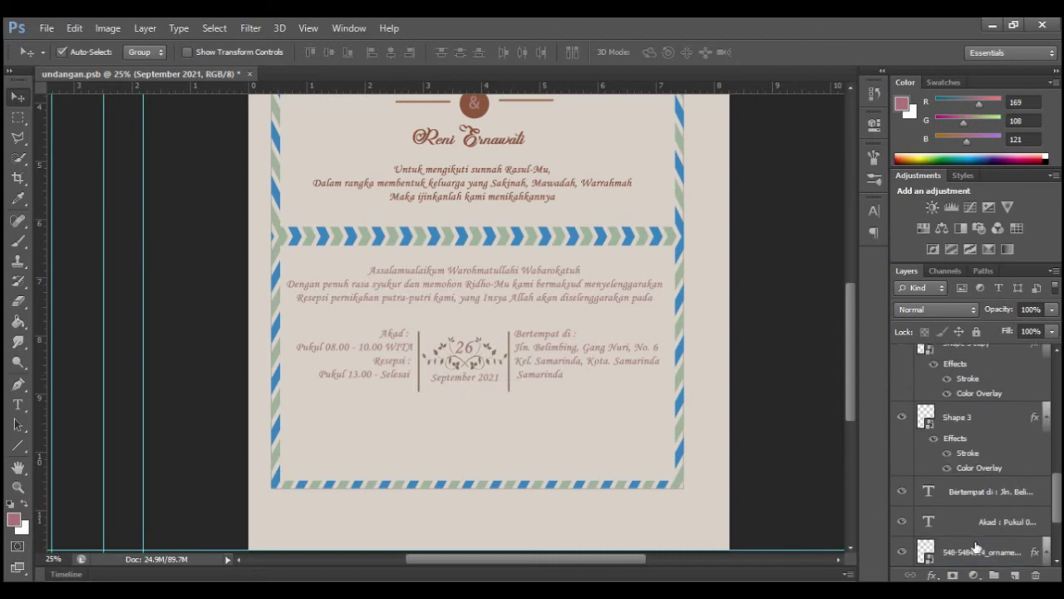
{"action": "scroll", "coordinate": [832, 208], "scroll_direction": "up", "scroll_amount": 10}
{"action": "scroll", "coordinate": [832, 332], "scroll_direction": "down", "scroll_amount": 10}
{"action": "scroll", "coordinate": [981, 465], "scroll_direction": "down", "scroll_amount": 3}
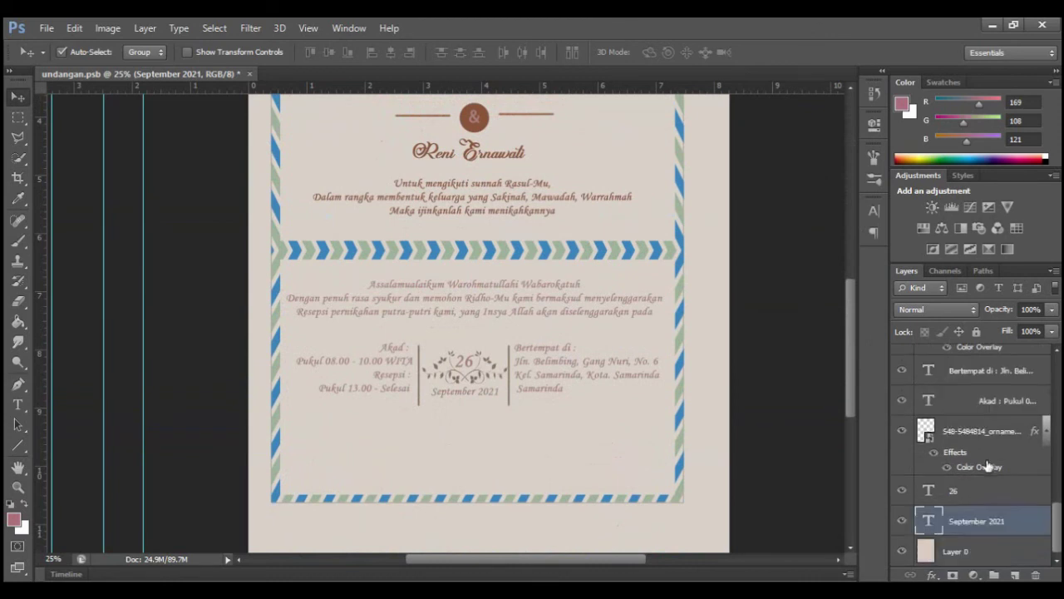
{"action": "key", "text": "ctrl+j"}
{"action": "left_click_drag", "start_coordinate": [482, 391], "coordinate": [441, 348]}
{"action": "key", "text": "t"}
{"action": "triple_click", "coordinate": [441, 348]}
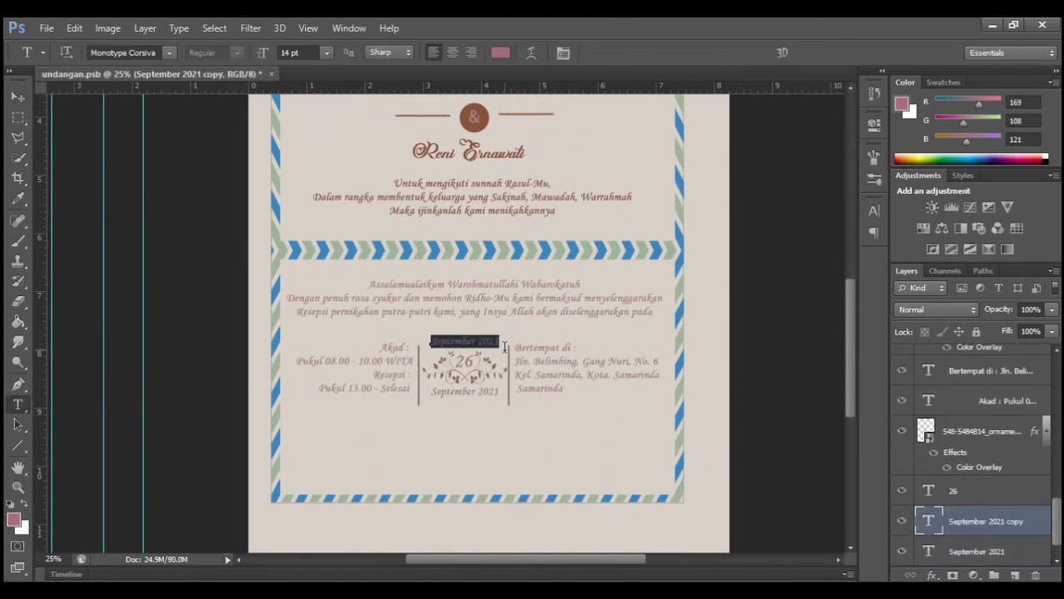
{"action": "type", "text": "MINGGU"}
{"action": "left_click", "coordinate": [683, 51]}
{"action": "key", "text": "v"}
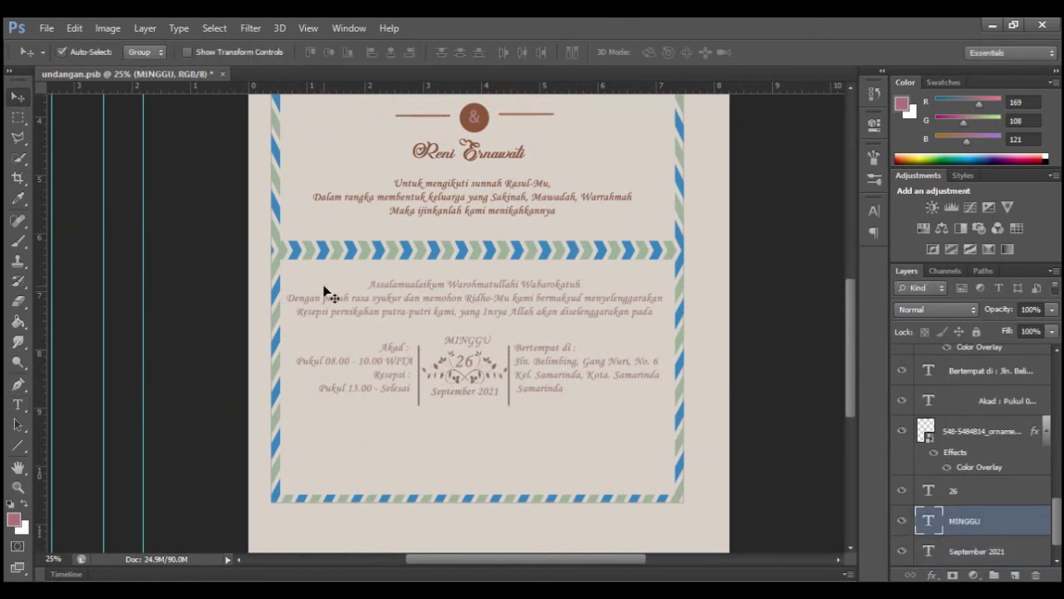
Nudge the September 2021 text a few pixels lower beneath the ornament.
{"action": "left_click_drag", "start_coordinate": [463, 368], "coordinate": [464, 372]}
{"action": "left_click", "coordinate": [462, 374]}
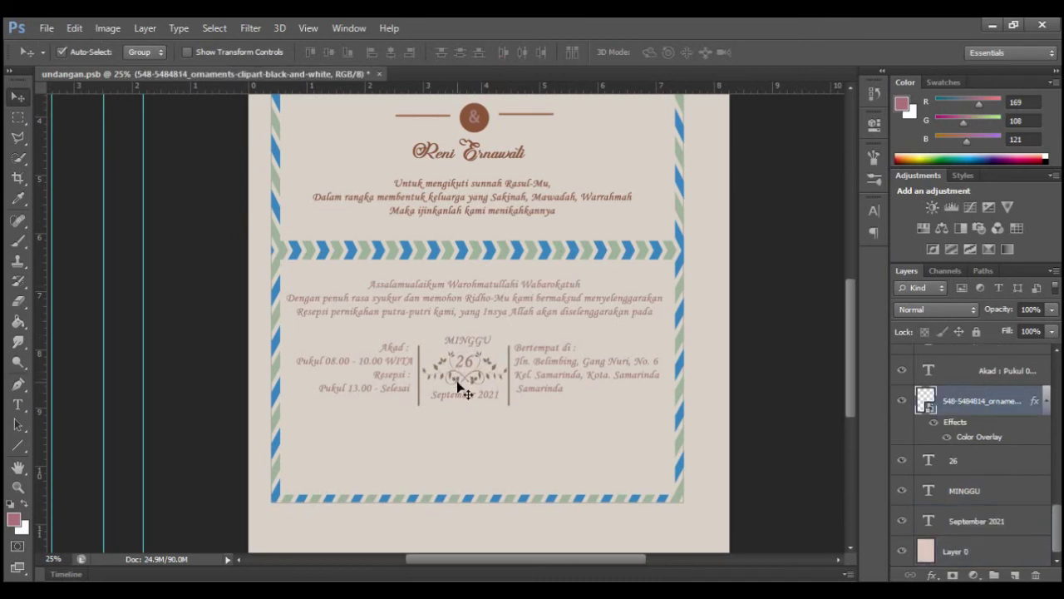
{"action": "left_click", "coordinate": [462, 397]}
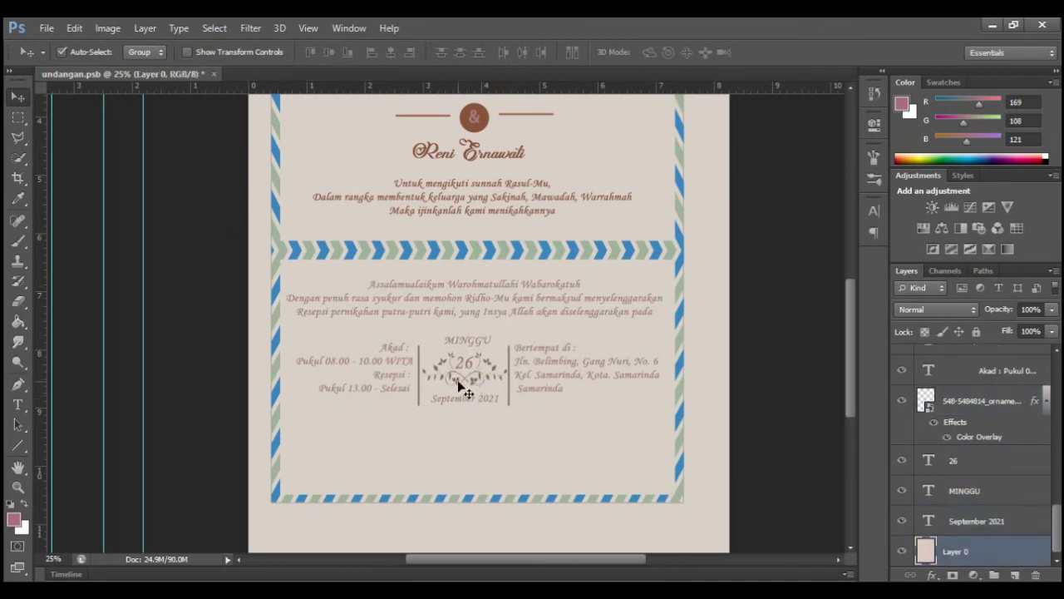
{"action": "left_click_drag", "start_coordinate": [465, 397], "coordinate": [467, 400]}
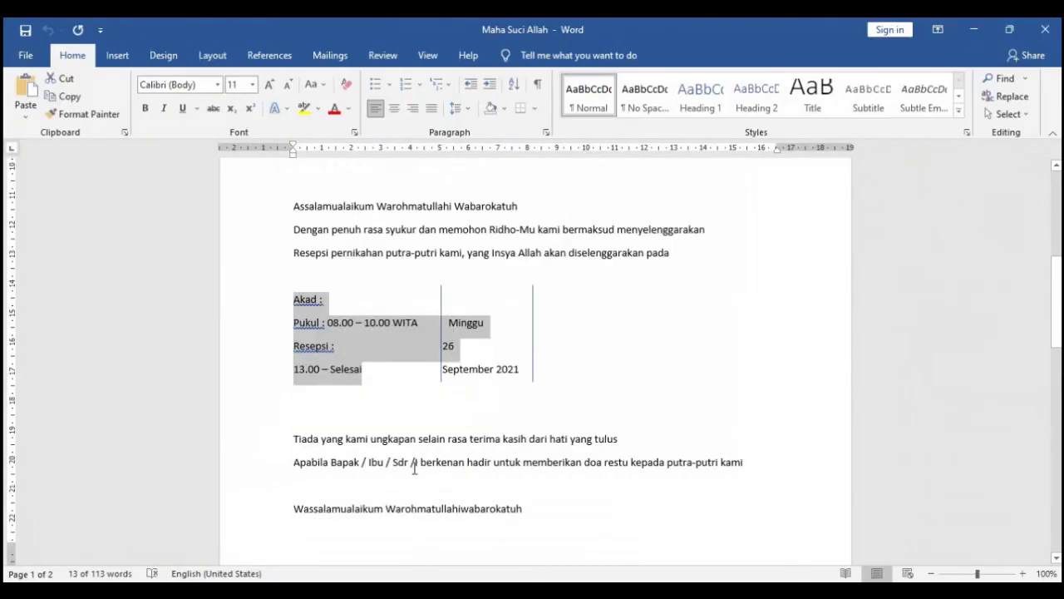
Copy the two closing thank-you lines from Word and paste them centre-aligned.
{"action": "left_click_drag", "start_coordinate": [293, 438], "coordinate": [751, 467]}
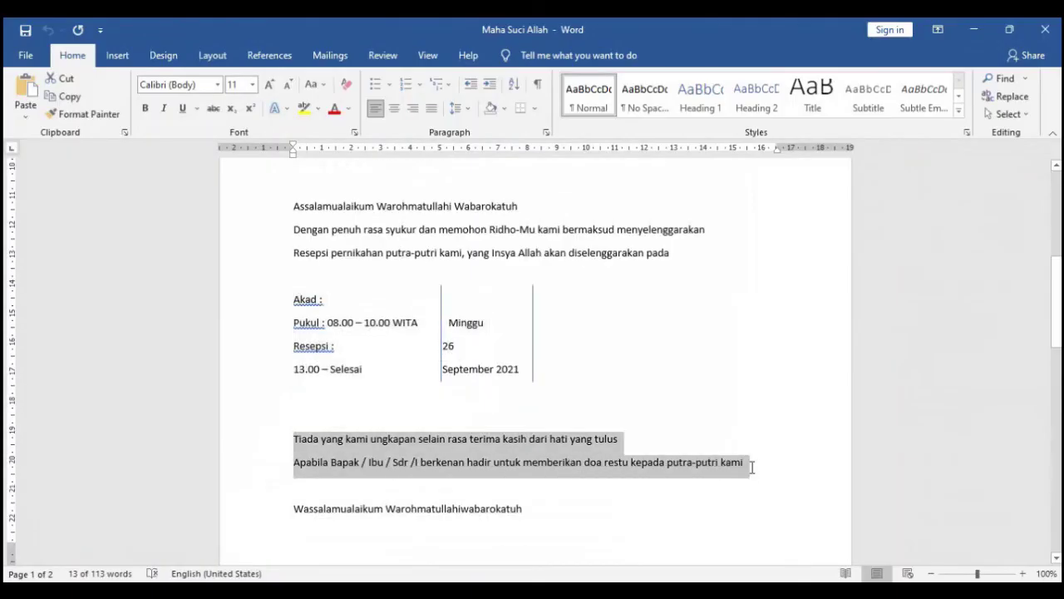
{"action": "key", "text": "ctrl+c"}
{"action": "key", "text": "alt+Tab"}
{"action": "left_click", "coordinate": [18, 404]}
{"action": "left_click", "coordinate": [332, 314]}
{"action": "key", "text": "ctrl+v"}
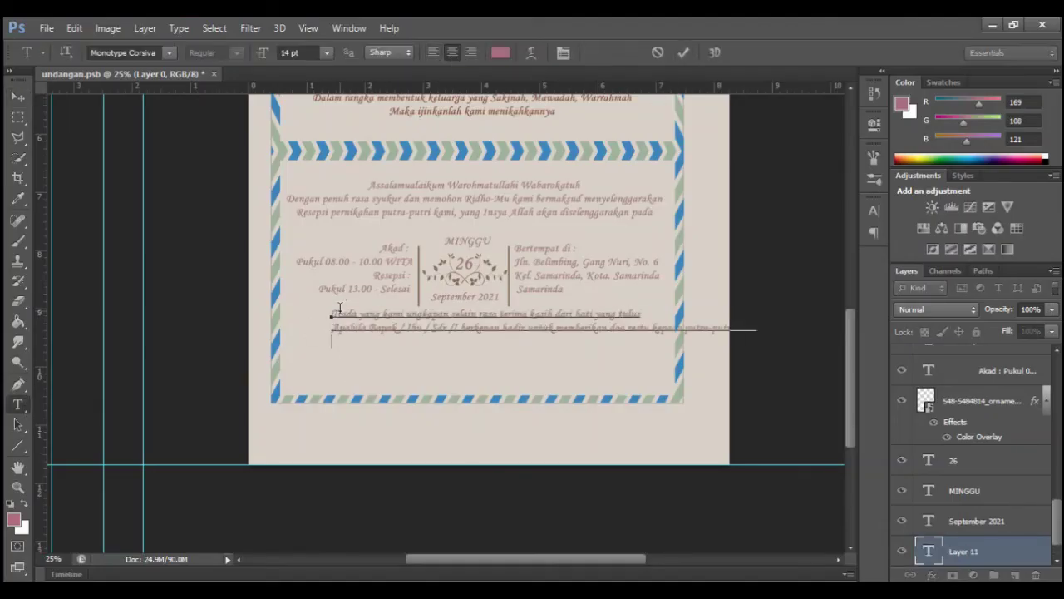
{"action": "key", "text": "ctrl+a"}
{"action": "key", "text": "ctrl+shift+c"}
{"action": "left_click", "coordinate": [683, 53]}
Position the closing lines below the event details and rewrap them into three lines.
{"action": "key", "text": "v"}
{"action": "left_click_drag", "start_coordinate": [484, 337], "coordinate": [498, 328]}
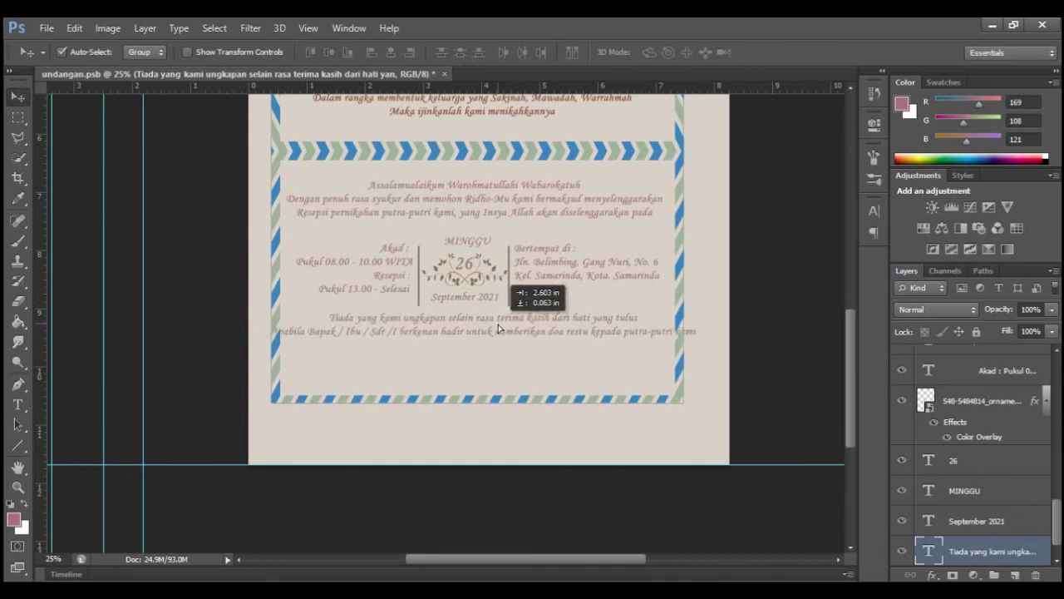
{"action": "key", "text": "t"}
{"action": "left_click", "coordinate": [625, 334]}
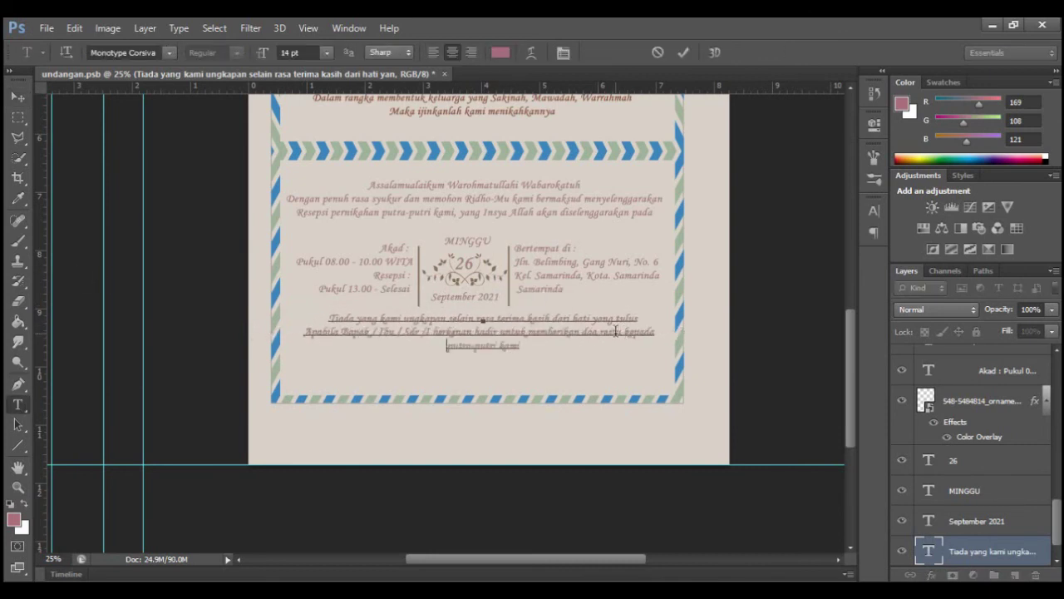
{"action": "key", "text": "ctrl+Return"}
{"action": "key", "text": "v"}
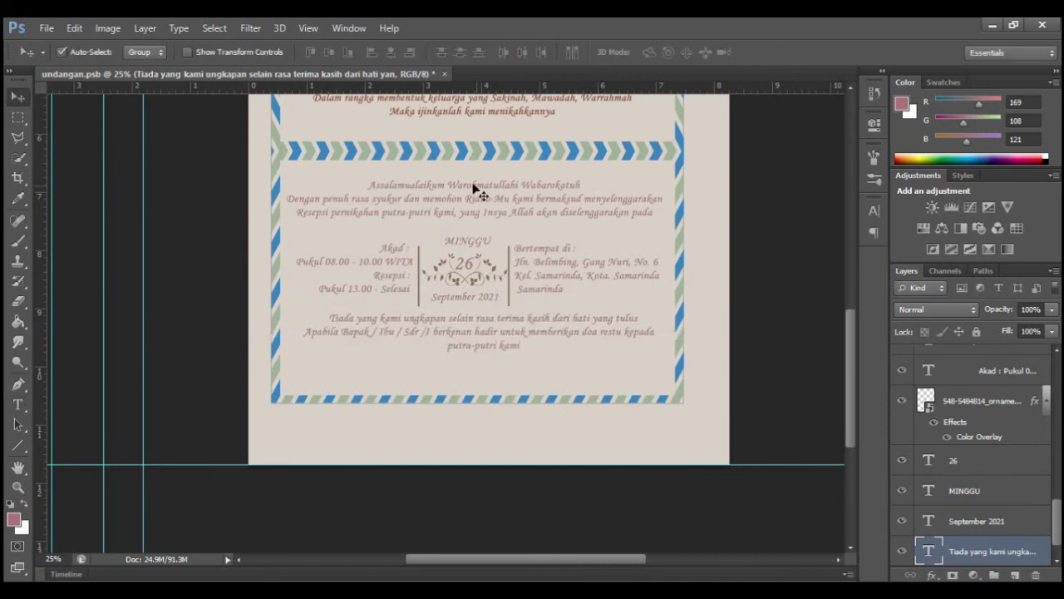
{"action": "left_click", "coordinate": [474, 185]}
Nudge the greeting paragraph, Akad schedule text and separator lines upward.
{"action": "key", "text": "shift+Up"}
{"action": "key", "text": "shift+Up"}
{"action": "key", "text": "shift+Up"}
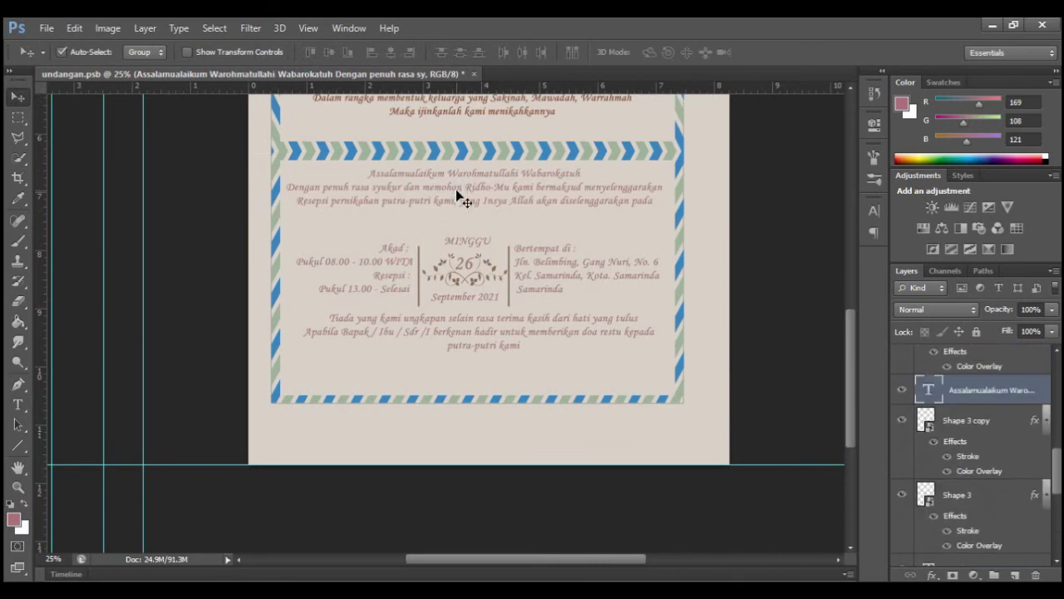
{"action": "left_click", "coordinate": [408, 283]}
{"action": "key", "text": "shift+Up"}
{"action": "key", "text": "shift+Up"}
{"action": "key", "text": "shift+Up"}
{"action": "left_click", "coordinate": [428, 288]}
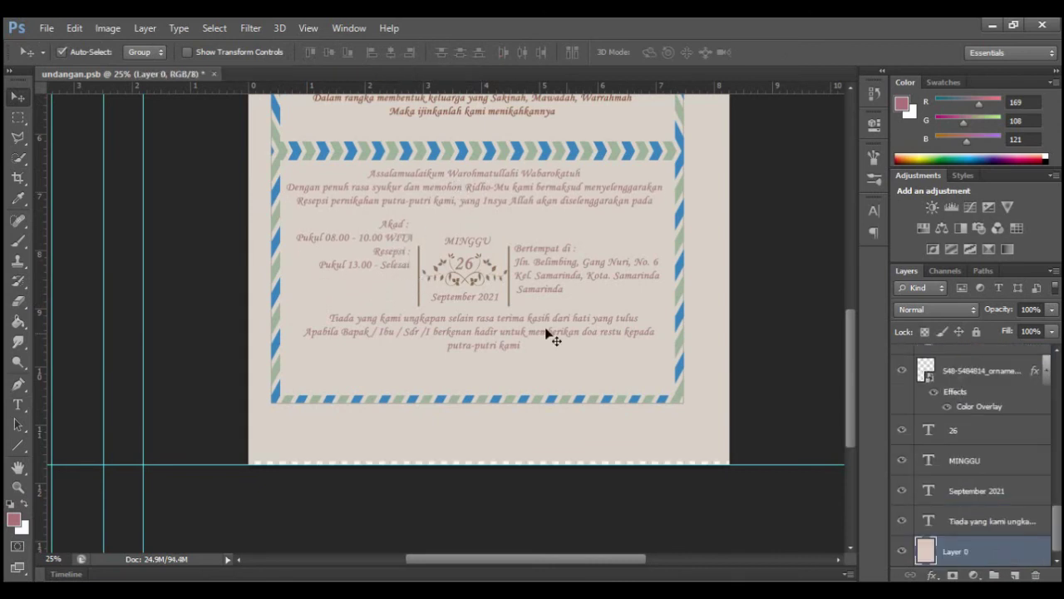
{"action": "left_click", "coordinate": [417, 282]}
{"action": "key", "text": "shift+Up"}
{"action": "key", "text": "shift+Up"}
{"action": "key", "text": "shift+Up"}
{"action": "key", "text": "ctrl+j"}
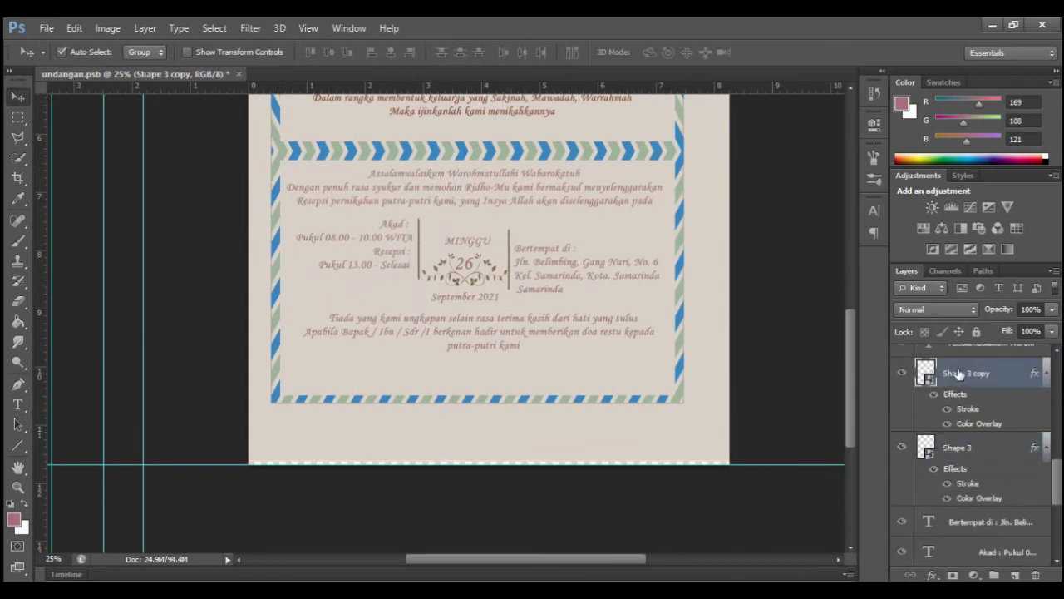
Nudge MINGGU, the 26 ornament, September 2021, the address block and closing lines upward.
{"action": "left_click", "coordinate": [465, 240]}
{"action": "key", "text": "shift+Up"}
{"action": "key", "text": "shift+Up"}
{"action": "key", "text": "shift+Up"}
{"action": "left_click", "coordinate": [468, 263]}
{"action": "key", "text": "shift+Up"}
{"action": "key", "text": "shift+Up"}
{"action": "key", "text": "shift+Up"}
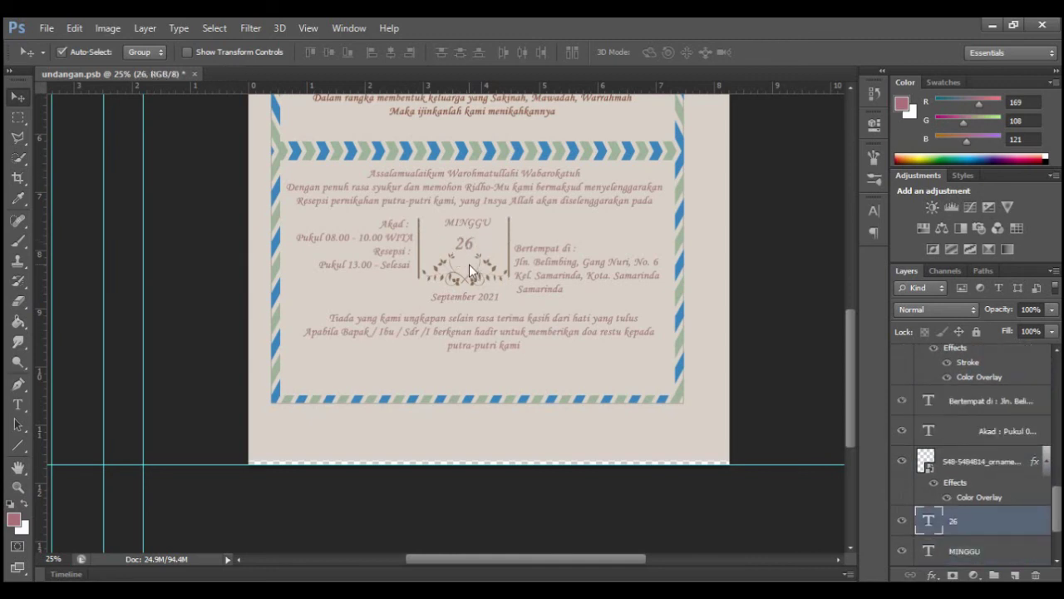
{"action": "left_click", "coordinate": [460, 295]}
{"action": "key", "text": "shift+Up"}
{"action": "key", "text": "shift+Up"}
{"action": "key", "text": "shift+Up"}
{"action": "left_click", "coordinate": [564, 275]}
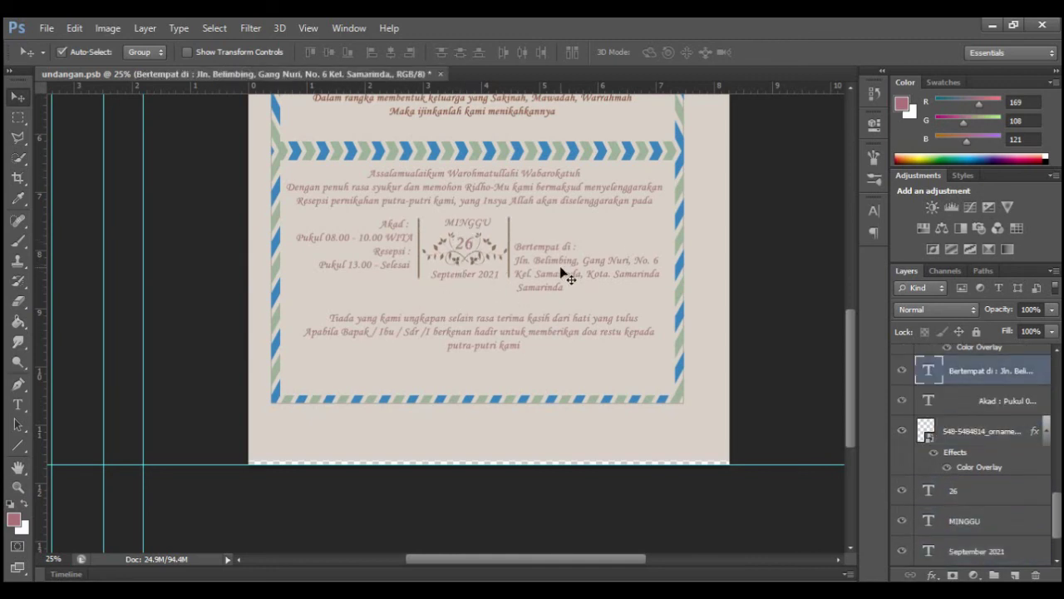
{"action": "key", "text": "shift+Up"}
{"action": "key", "text": "shift+Up"}
{"action": "key", "text": "shift+Up"}
{"action": "left_click", "coordinate": [478, 324]}
{"action": "key", "text": "shift+Up"}
{"action": "key", "text": "shift+Up"}
{"action": "key", "text": "shift+Up"}
Paste the Wassalamualaikum line from Word as new text near the card bottom.
{"action": "scroll", "coordinate": [491, 298], "scroll_direction": "up", "scroll_amount": 2}
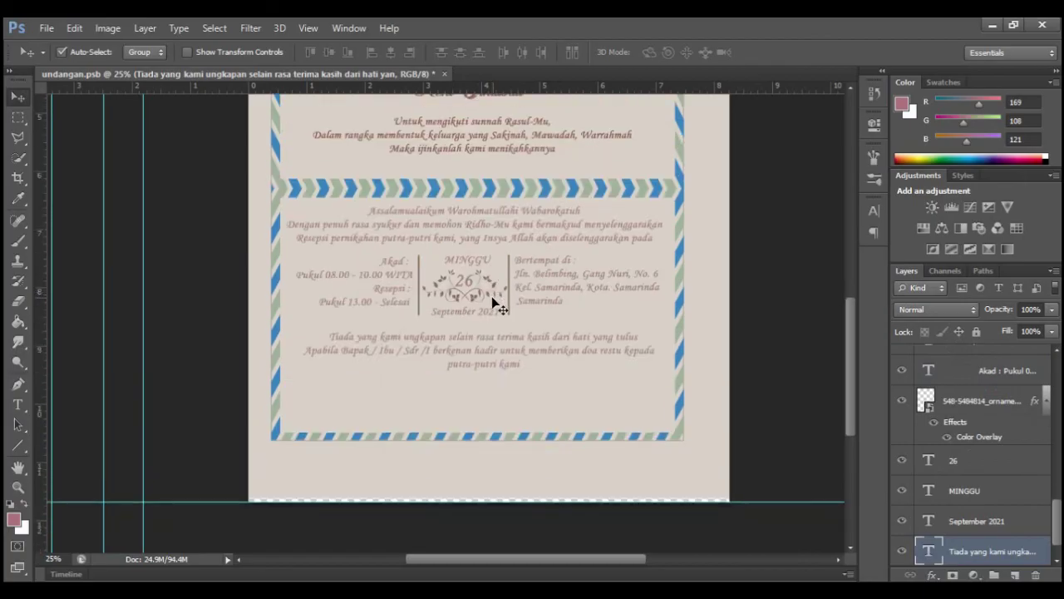
{"action": "key", "text": "alt+Tab"}
{"action": "triple_click", "coordinate": [321, 435]}
{"action": "key", "text": "alt+Tab"}
{"action": "key", "text": "t"}
{"action": "left_click", "coordinate": [390, 384]}
{"action": "key", "text": "ctrl+v"}
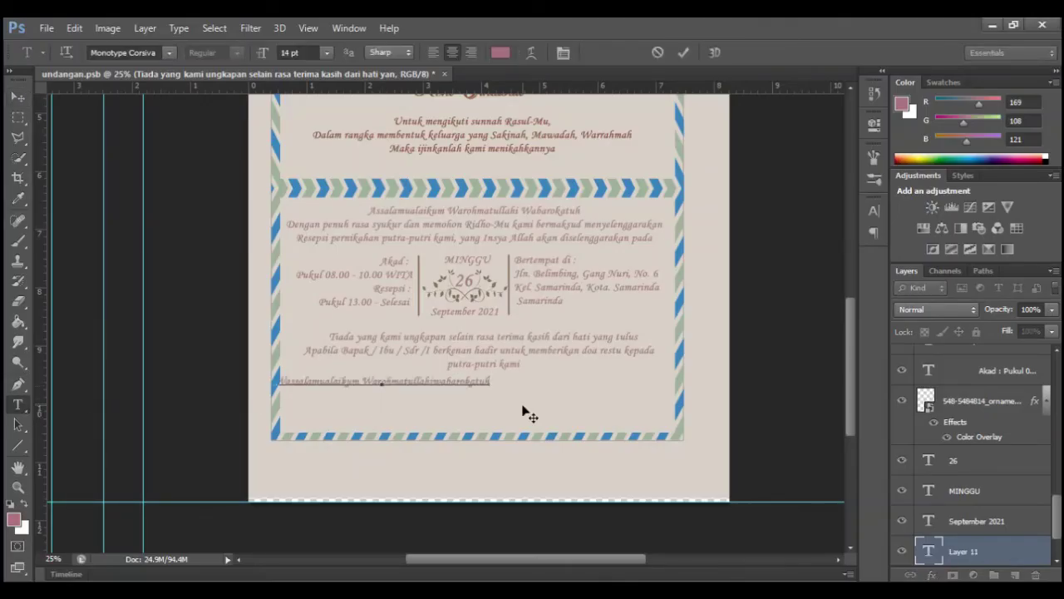
{"action": "key", "text": "ctrl+Return"}
Copy the first family's name lines from Word and place them at the lower left.
{"action": "key", "text": "alt+Tab"}
{"action": "scroll", "coordinate": [437, 408], "scroll_direction": "down", "scroll_amount": 5}
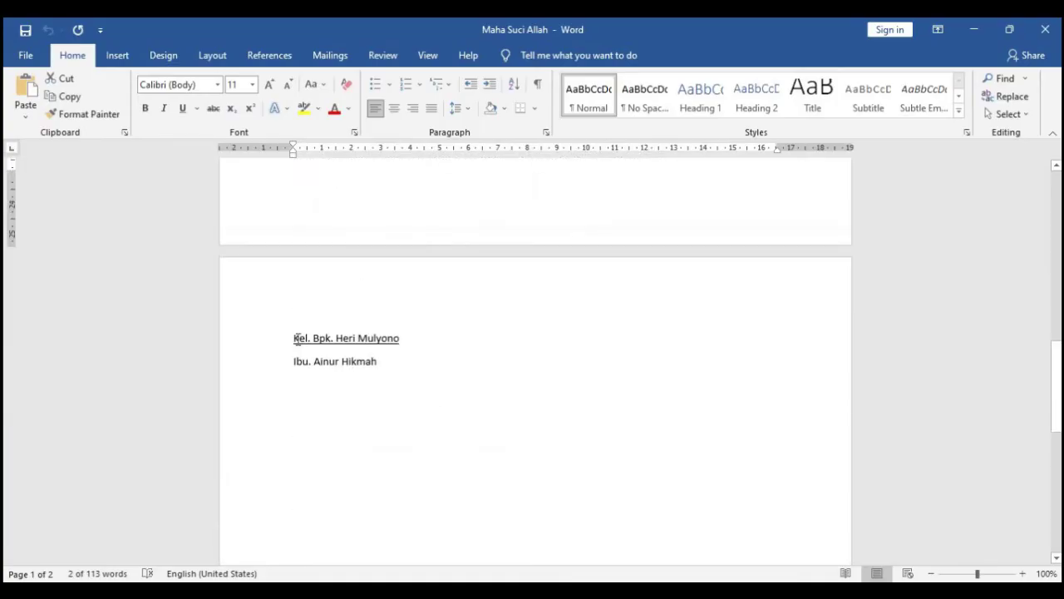
{"action": "left_click_drag", "start_coordinate": [296, 338], "coordinate": [377, 365]}
{"action": "key", "text": "ctrl+c"}
{"action": "key", "text": "alt+Tab"}
{"action": "left_click", "coordinate": [300, 403]}
{"action": "key", "text": "ctrl+v"}
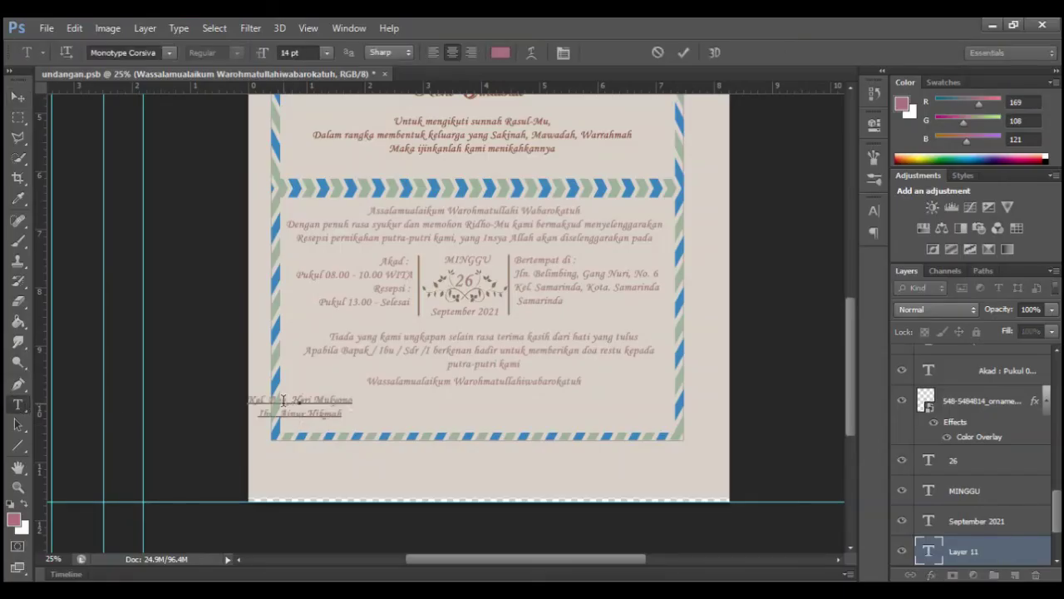
{"action": "key", "text": "ctrl+Return"}
{"action": "key", "text": "v"}
{"action": "left_click_drag", "start_coordinate": [249, 400], "coordinate": [292, 408]}
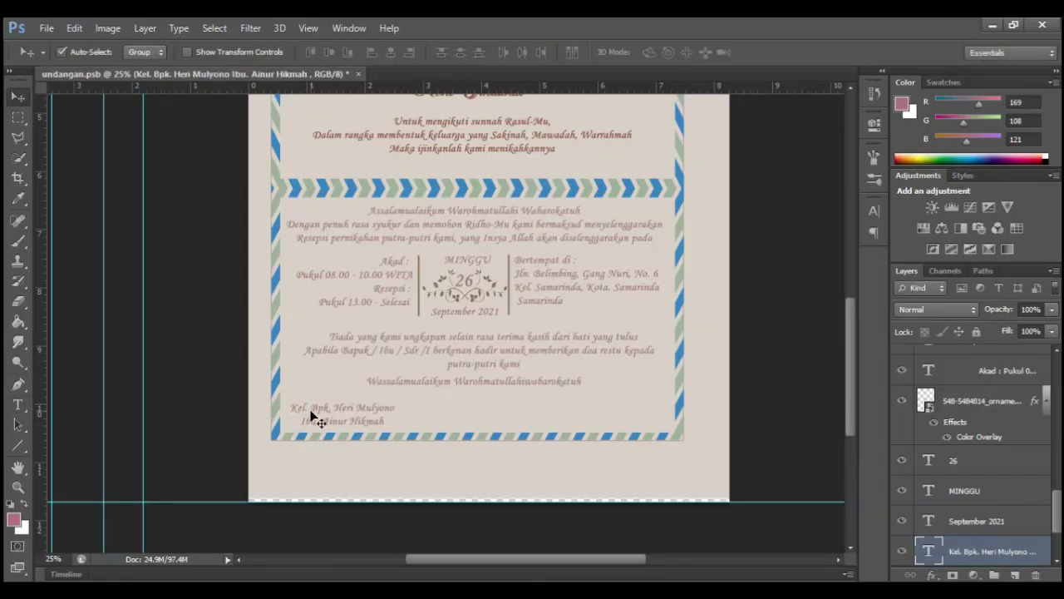
Adjust the character settings of the lower-left family names text.
{"action": "double_click", "coordinate": [314, 416]}
{"action": "left_click", "coordinate": [874, 210]}
{"action": "left_click", "coordinate": [681, 55]}
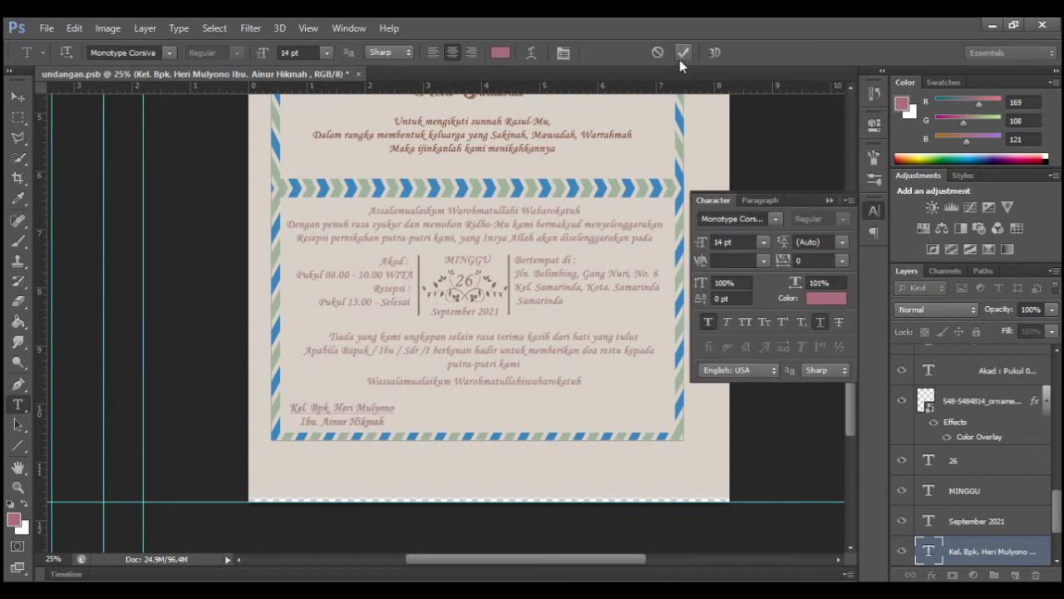
{"action": "left_click", "coordinate": [873, 209]}
Duplicate the names to the lower right corner and retype them with the other family's names.
{"action": "key", "text": "ctrl+j"}
{"action": "key", "text": "v"}
{"action": "left_click_drag", "start_coordinate": [359, 408], "coordinate": [666, 411]}
{"action": "double_click", "coordinate": [632, 413]}
{"action": "type", "text": "Ed"}
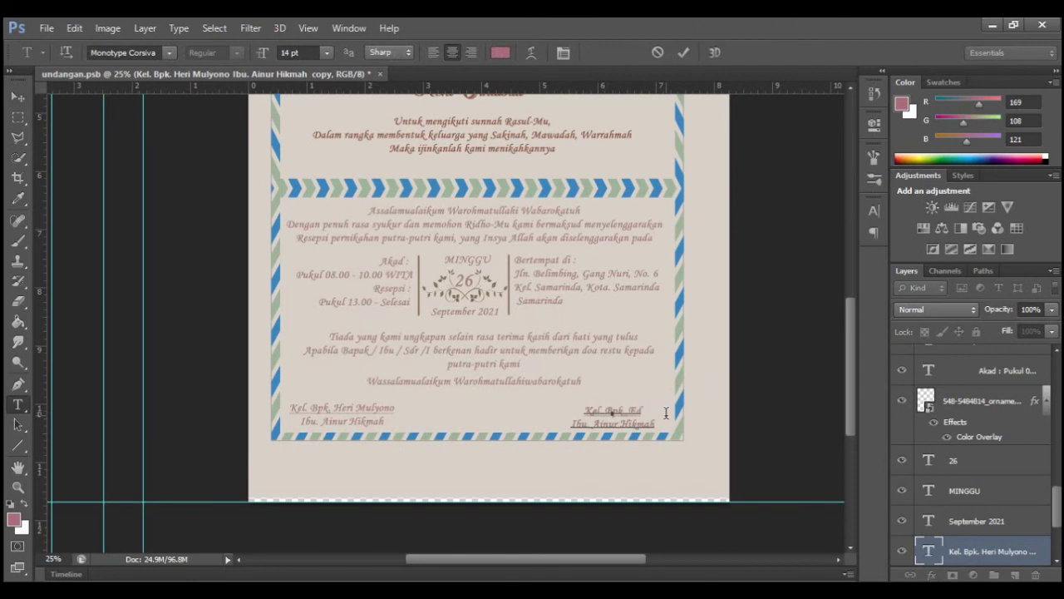
{"action": "type", "text": "i Riyanto"}
{"action": "left_click", "coordinate": [655, 424]}
{"action": "key", "text": "BackSpace"}
{"action": "key", "text": "BackSpace"}
{"action": "key", "text": "BackSpace"}
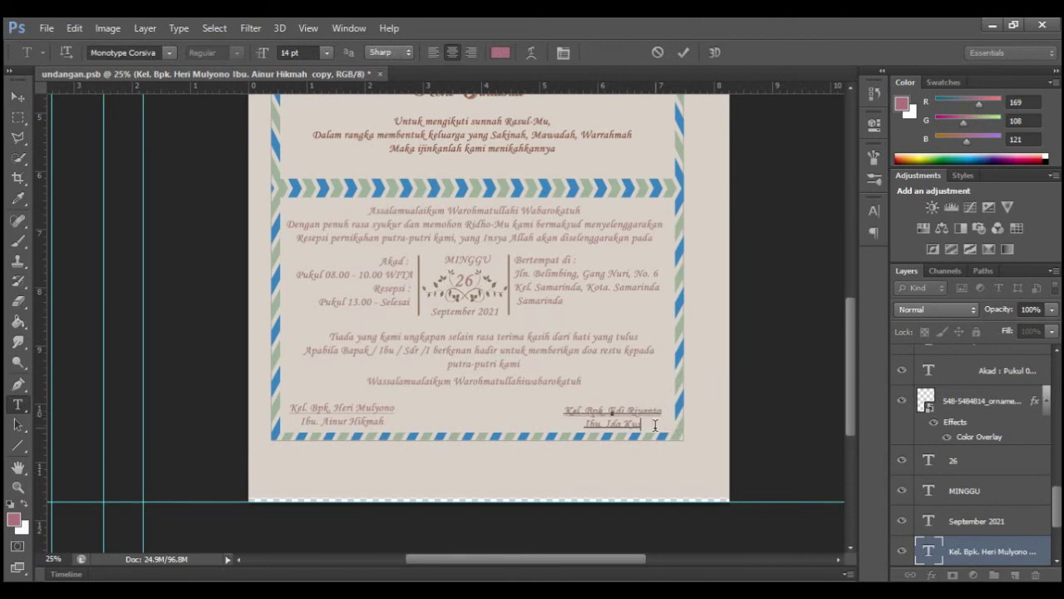
{"action": "left_click", "coordinate": [682, 52]}
{"action": "key", "text": "v"}
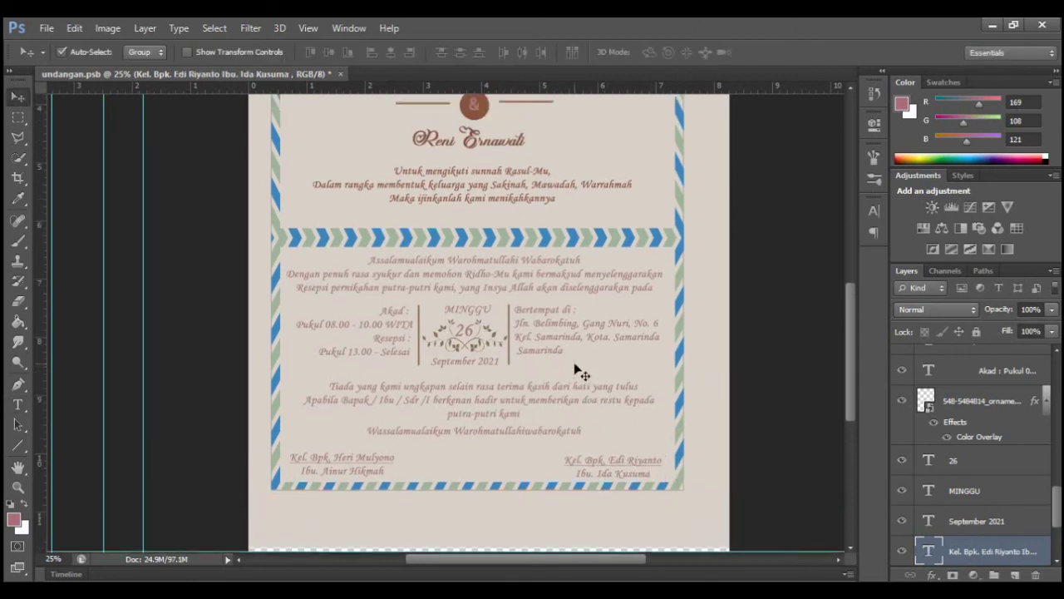
{"action": "scroll", "coordinate": [577, 368], "scroll_direction": "up", "scroll_amount": 3}
{"action": "left_click", "coordinate": [981, 359]}
Add a dark red Color Overlay to the couple's names and the Akad text layers.
{"action": "double_click", "coordinate": [981, 359]}
{"action": "left_click", "coordinate": [571, 274]}
{"action": "left_click", "coordinate": [848, 142]}
{"action": "left_click", "coordinate": [416, 305]}
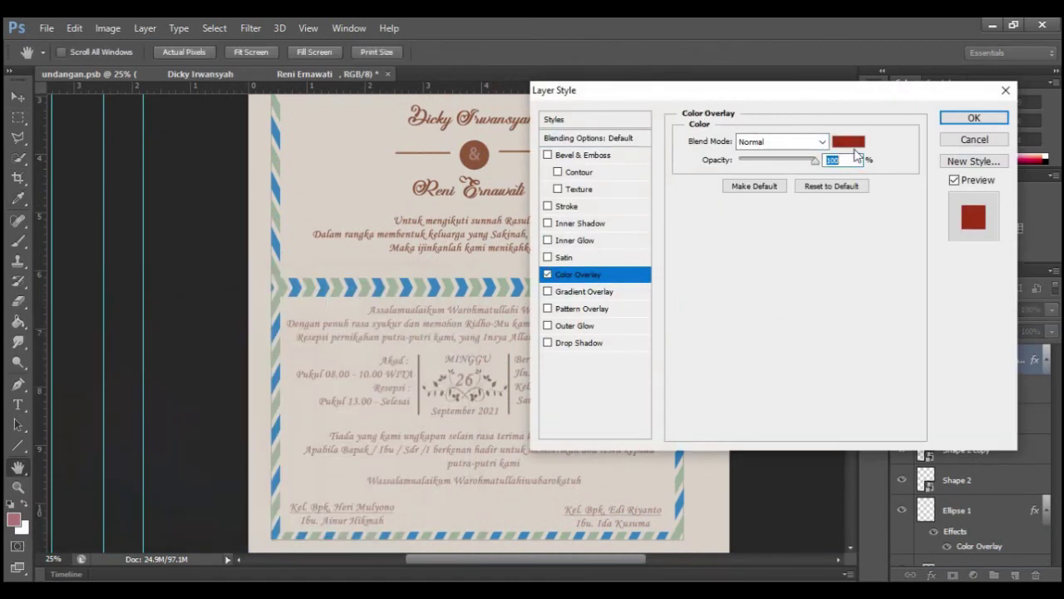
{"action": "left_click", "coordinate": [957, 114]}
{"action": "left_click", "coordinate": [562, 341]}
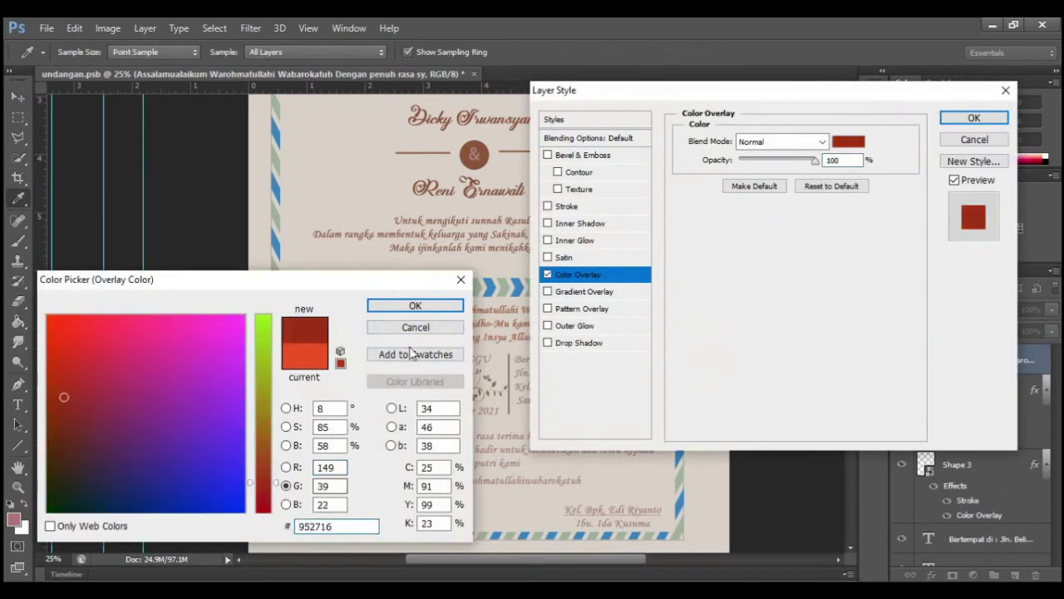
{"action": "left_click", "coordinate": [783, 74]}
{"action": "left_click", "coordinate": [570, 275]}
{"action": "left_click", "coordinate": [848, 142]}
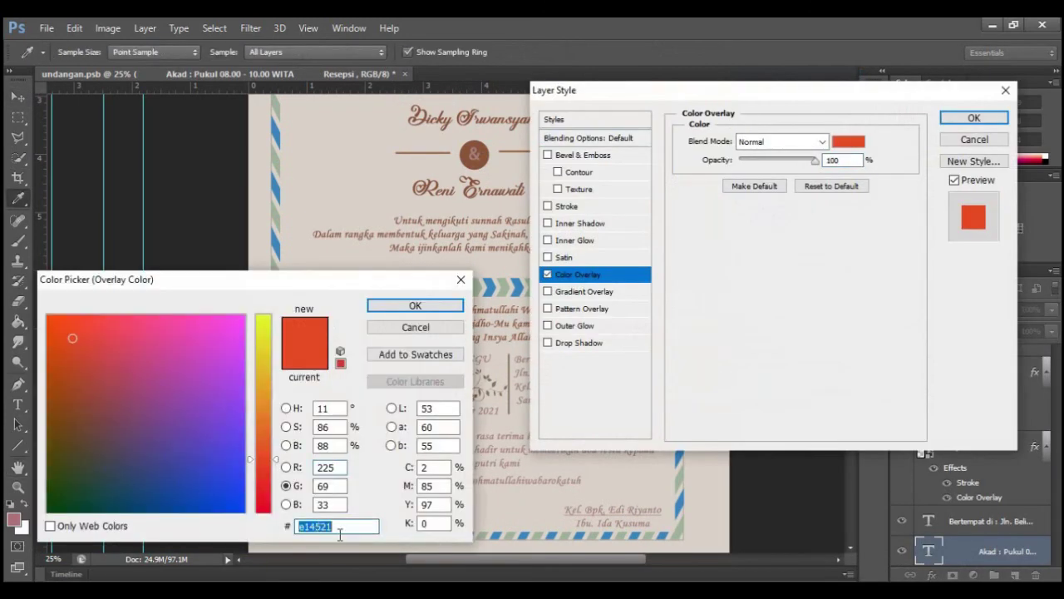
{"action": "left_click", "coordinate": [413, 304]}
{"action": "left_click", "coordinate": [967, 114]}
Give the MINGGU and 26 date layers the same dark red Color Overlay.
{"action": "left_click", "coordinate": [965, 551]}
{"action": "double_click", "coordinate": [989, 552]}
{"action": "left_click", "coordinate": [570, 274]}
{"action": "left_click", "coordinate": [848, 141]}
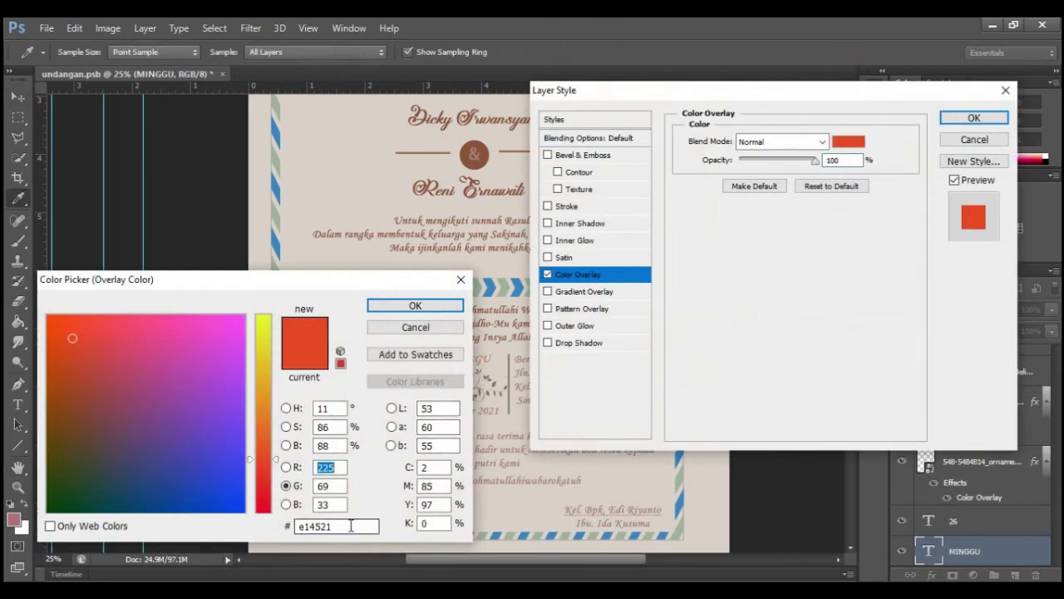
{"action": "left_click", "coordinate": [64, 392]}
{"action": "left_click", "coordinate": [414, 304]}
{"action": "left_click", "coordinate": [967, 114]}
{"action": "left_click", "coordinate": [975, 518]}
{"action": "double_click", "coordinate": [989, 521]}
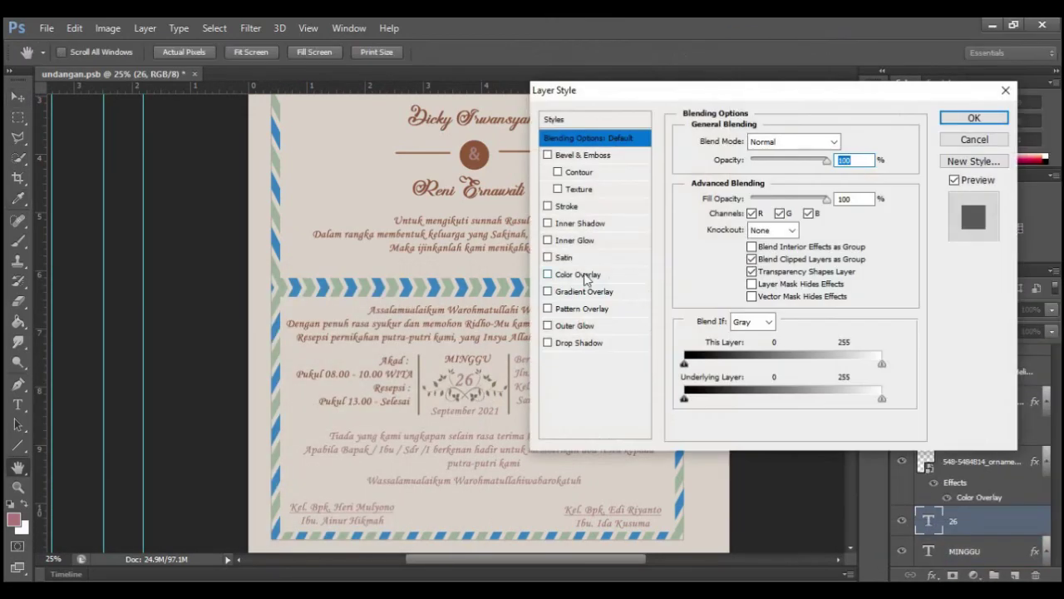
{"action": "left_click", "coordinate": [570, 274]}
{"action": "left_click", "coordinate": [848, 142]}
{"action": "left_click", "coordinate": [414, 304]}
{"action": "left_click", "coordinate": [965, 114]}
Apply the dark red Color Overlay to the September 2021 text layer.
{"action": "right_click", "coordinate": [977, 551]}
{"action": "left_click", "coordinate": [782, 74]}
{"action": "left_click", "coordinate": [570, 275]}
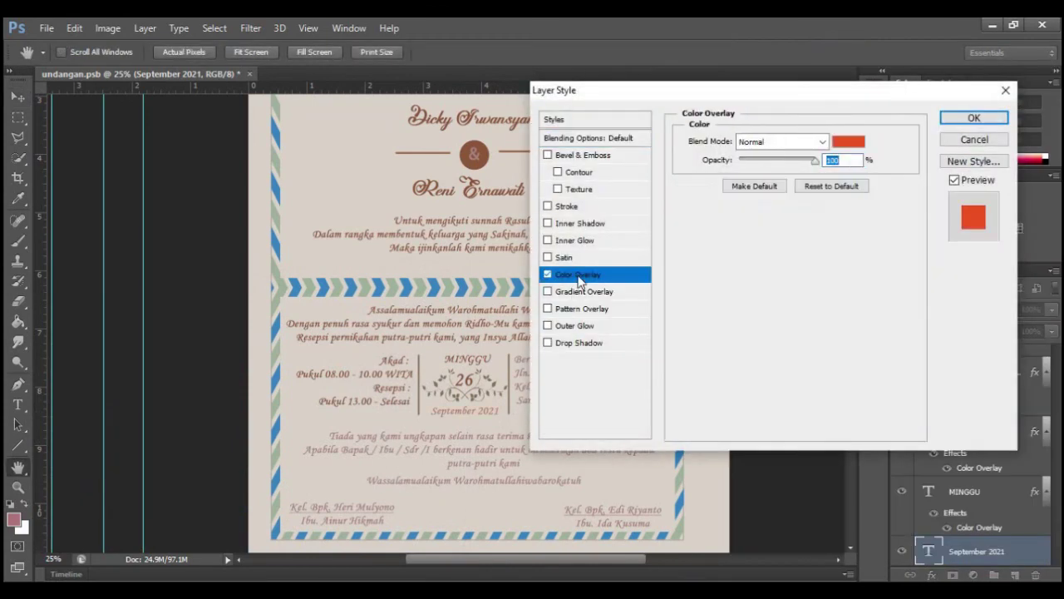
{"action": "left_click", "coordinate": [848, 141]}
{"action": "left_click", "coordinate": [413, 305]}
{"action": "left_click", "coordinate": [964, 114]}
{"action": "double_click", "coordinate": [990, 551]}
{"action": "left_click", "coordinate": [570, 274]}
{"action": "left_click", "coordinate": [848, 142]}
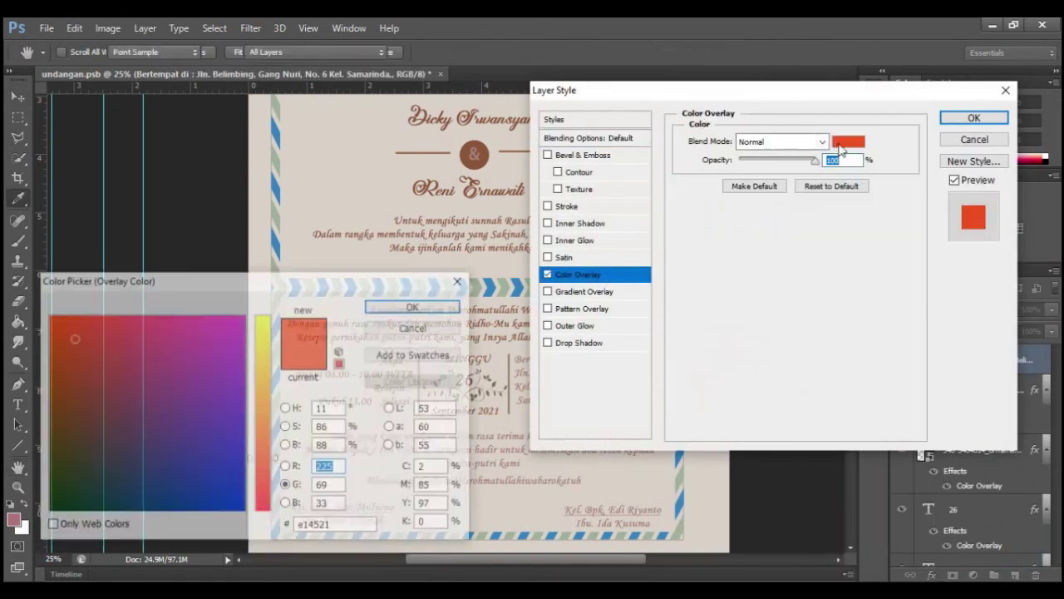
{"action": "left_click", "coordinate": [64, 392]}
{"action": "left_click", "coordinate": [413, 305]}
{"action": "left_click", "coordinate": [965, 113]}
Recolour the 'Tiada yang kami' closing paragraph and Wassalamualaikum line dark red.
{"action": "double_click", "coordinate": [989, 551]}
{"action": "left_click", "coordinate": [571, 274]}
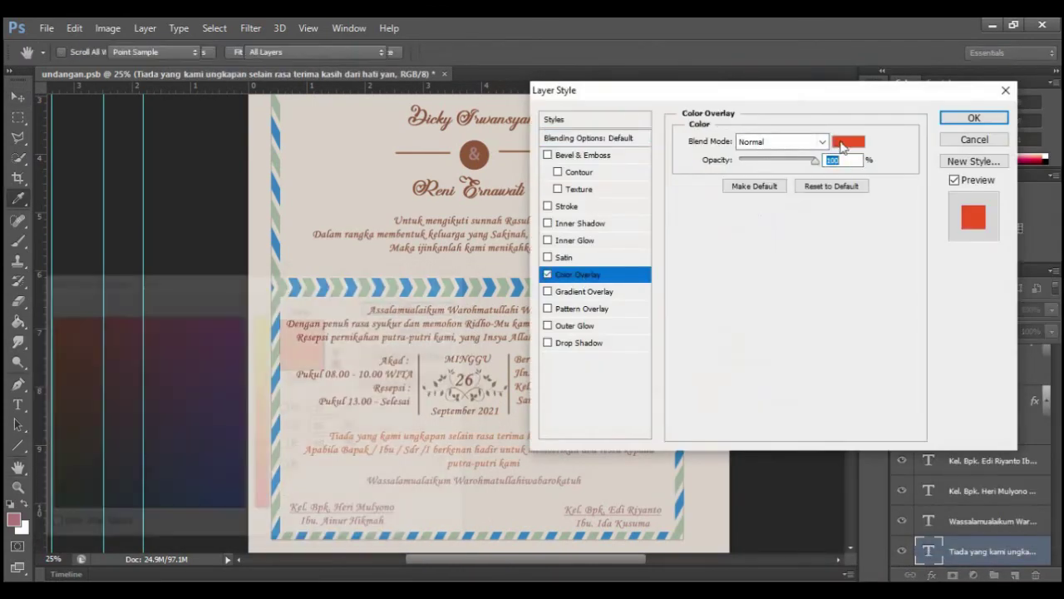
{"action": "left_click", "coordinate": [847, 141]}
{"action": "left_click", "coordinate": [413, 305]}
{"action": "left_click", "coordinate": [961, 114]}
{"action": "left_click", "coordinate": [985, 520]}
{"action": "double_click", "coordinate": [989, 521]}
{"action": "left_click", "coordinate": [570, 275]}
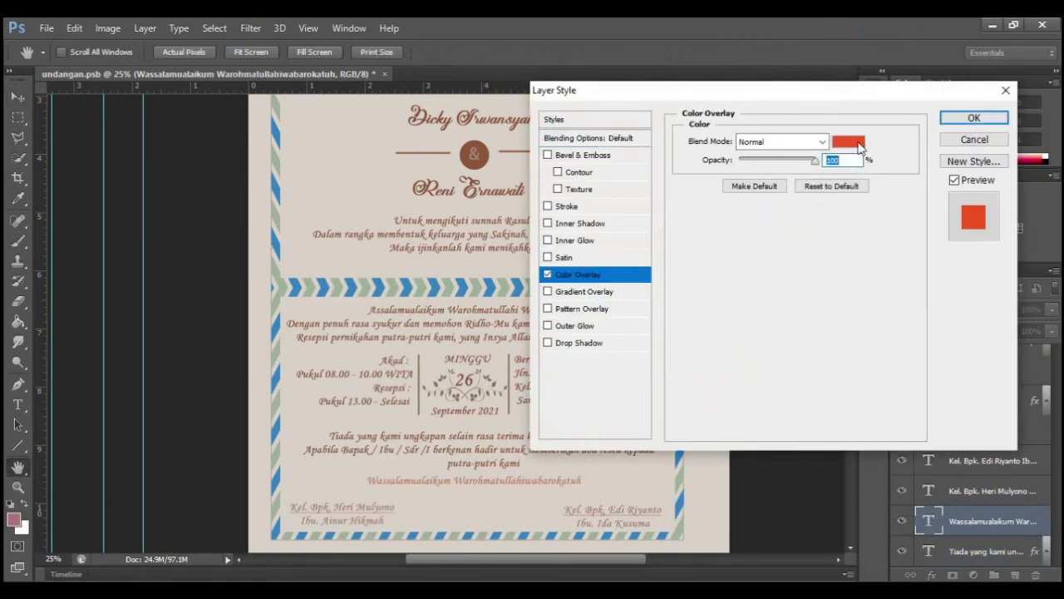
{"action": "left_click", "coordinate": [868, 142]}
{"action": "left_click", "coordinate": [64, 394]}
{"action": "left_click", "coordinate": [413, 304]}
{"action": "left_click", "coordinate": [964, 114]}
Add a dark red Color Overlay to both the left and right family-name lines.
{"action": "right_click", "coordinate": [989, 490]}
{"action": "left_click", "coordinate": [665, 102]}
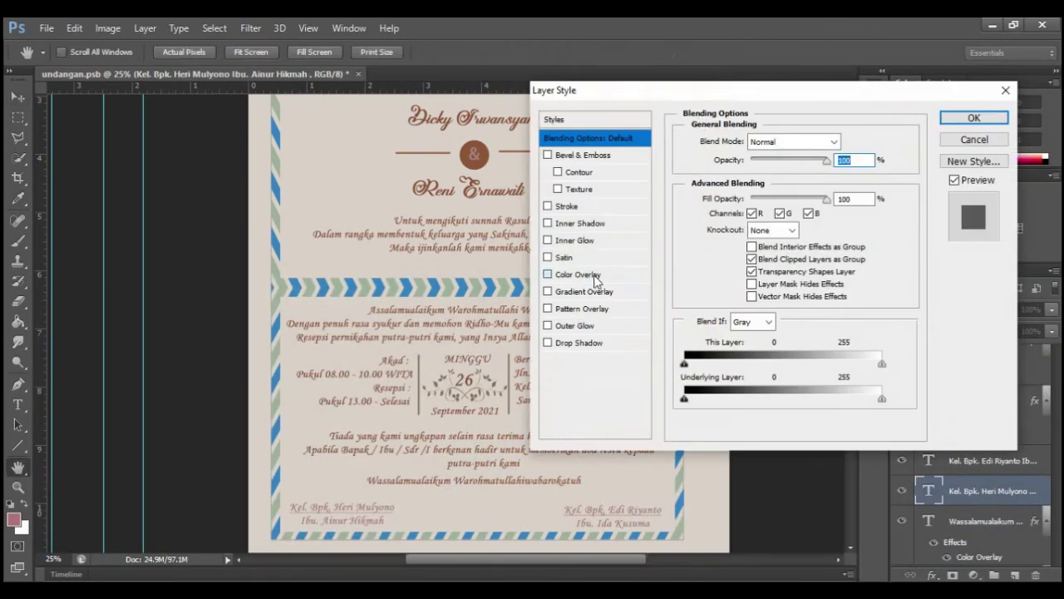
{"action": "left_click", "coordinate": [570, 274]}
{"action": "left_click", "coordinate": [848, 142]}
{"action": "left_click", "coordinate": [413, 304]}
{"action": "left_click", "coordinate": [964, 114]}
{"action": "double_click", "coordinate": [989, 459]}
{"action": "left_click", "coordinate": [570, 274]}
{"action": "left_click", "coordinate": [848, 142]}
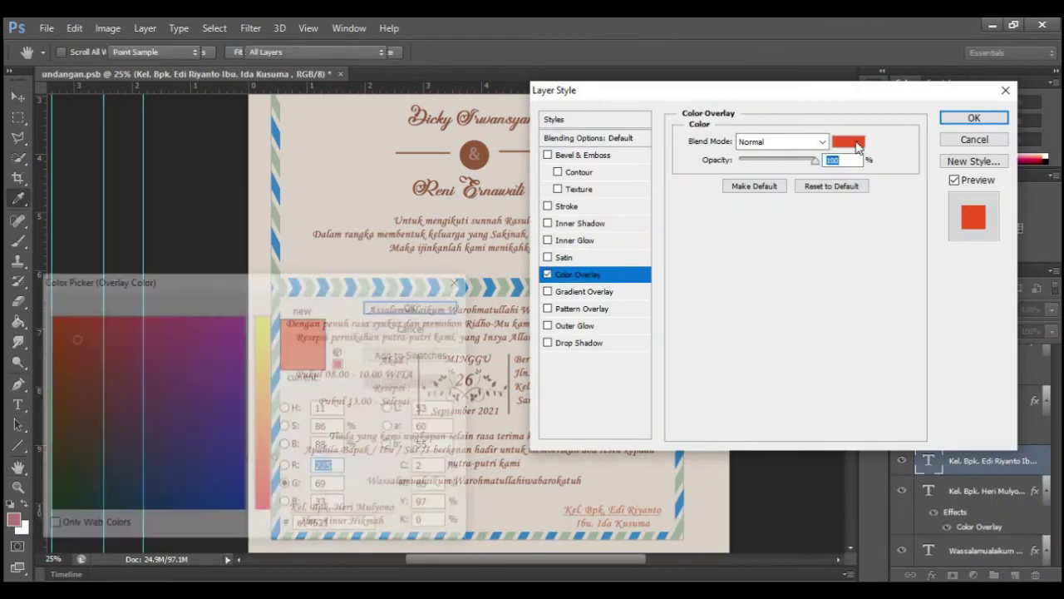
{"action": "left_click", "coordinate": [413, 305]}
{"action": "left_click", "coordinate": [964, 114]}
Give the date ornament layer a dark red Color Overlay.
{"action": "left_click", "coordinate": [486, 401]}
{"action": "double_click", "coordinate": [989, 360]}
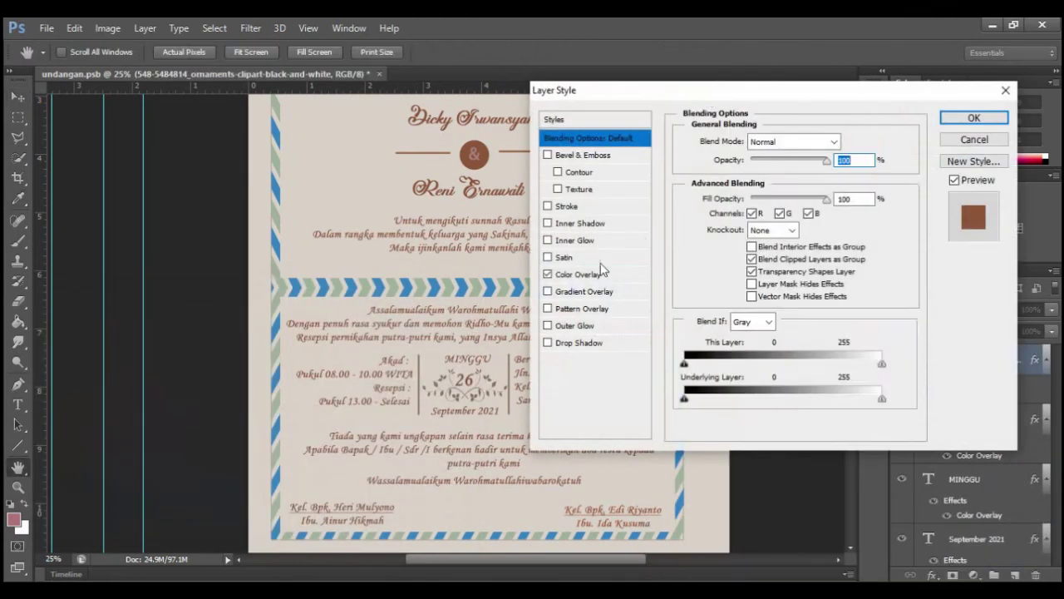
{"action": "left_click", "coordinate": [571, 274]}
{"action": "left_click", "coordinate": [848, 142]}
{"action": "left_click", "coordinate": [413, 305]}
{"action": "left_click", "coordinate": [964, 117]}
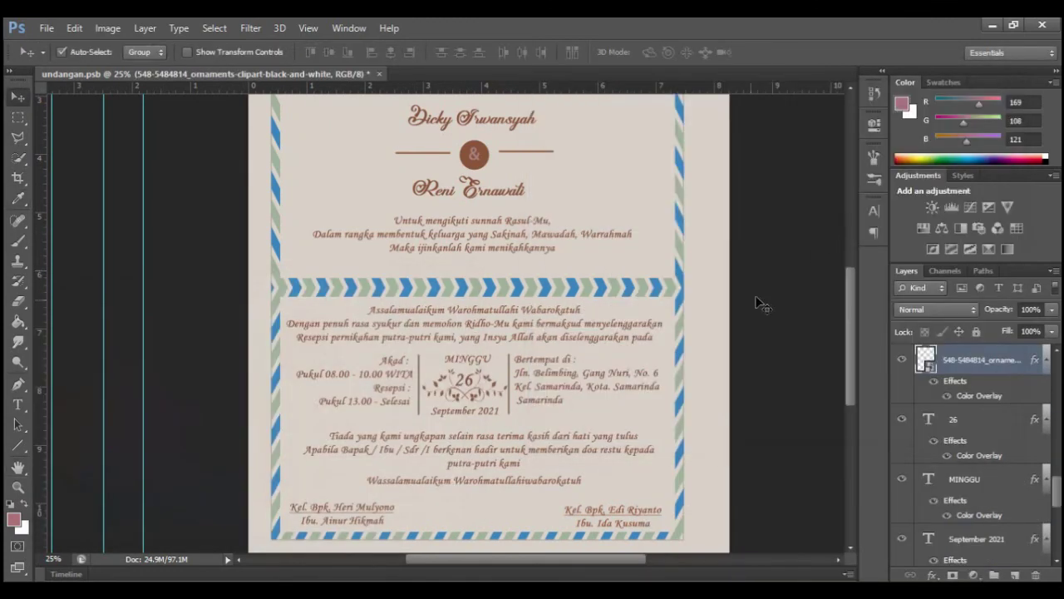
Place the hearts of love couple image, shrink it, and commit it at the lower right.
{"action": "scroll", "coordinate": [506, 357], "scroll_direction": "up", "scroll_amount": 1}
{"action": "scroll", "coordinate": [507, 356], "scroll_direction": "up", "scroll_amount": 5}
{"action": "scroll", "coordinate": [503, 353], "scroll_direction": "up", "scroll_amount": 2}
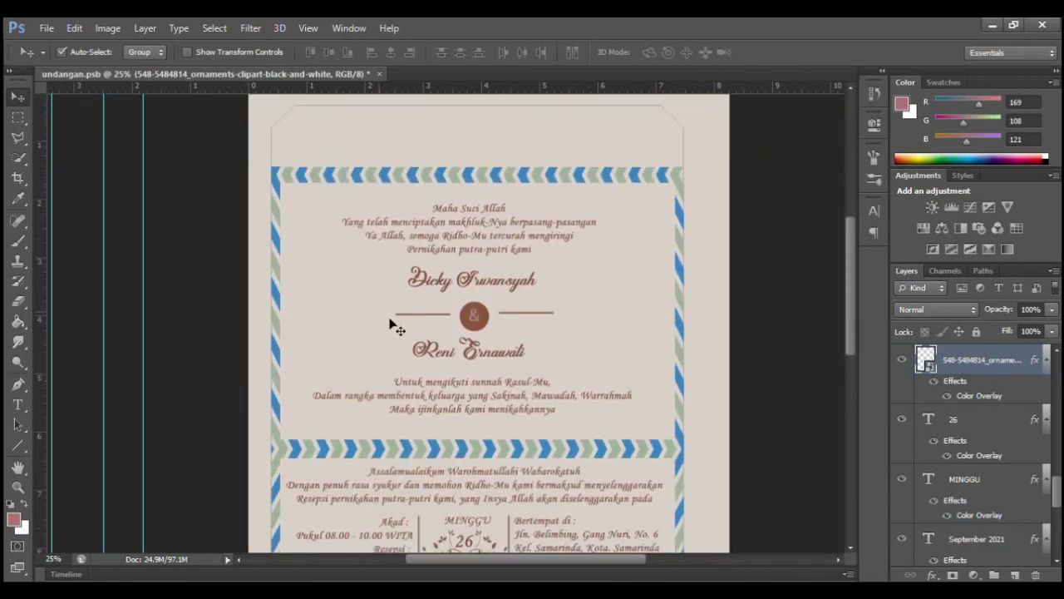
{"action": "left_click", "coordinate": [51, 31]}
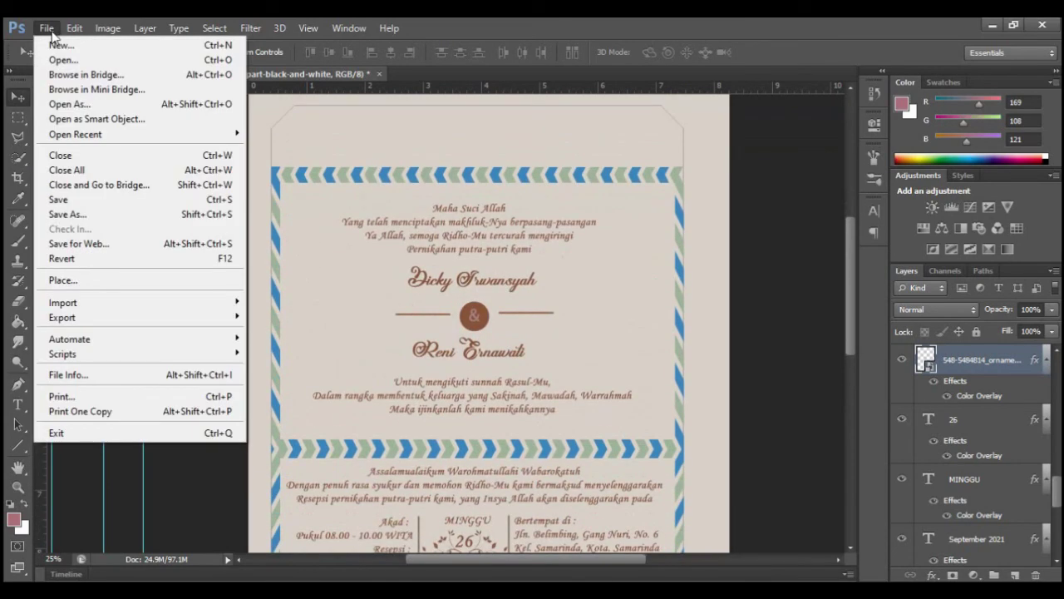
{"action": "left_click", "coordinate": [95, 280]}
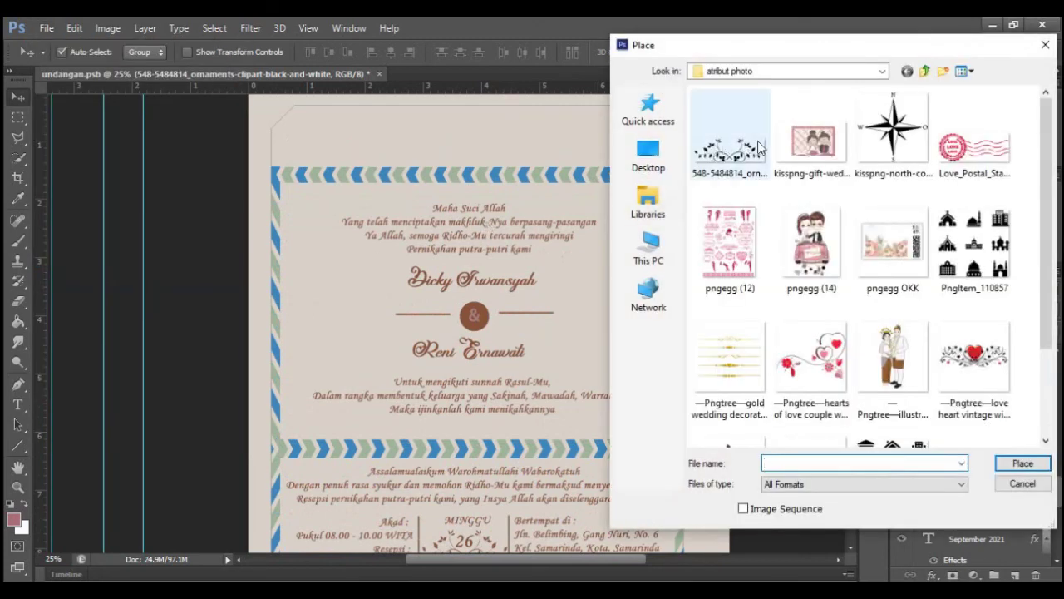
{"action": "left_click", "coordinate": [834, 347]}
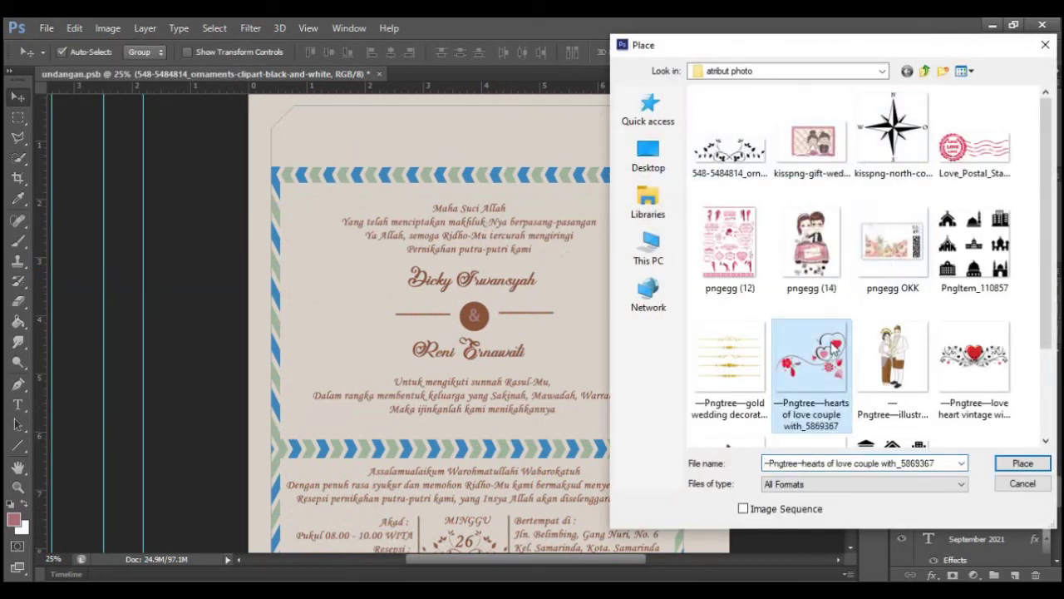
{"action": "left_click", "coordinate": [1021, 464]}
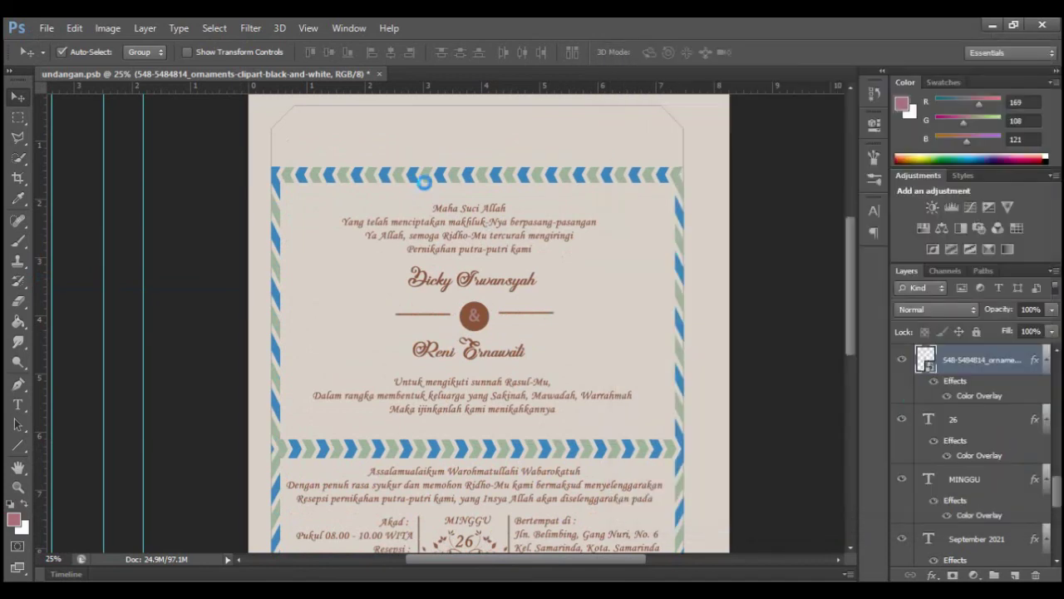
{"action": "scroll", "coordinate": [686, 409], "scroll_direction": "down", "scroll_amount": 3}
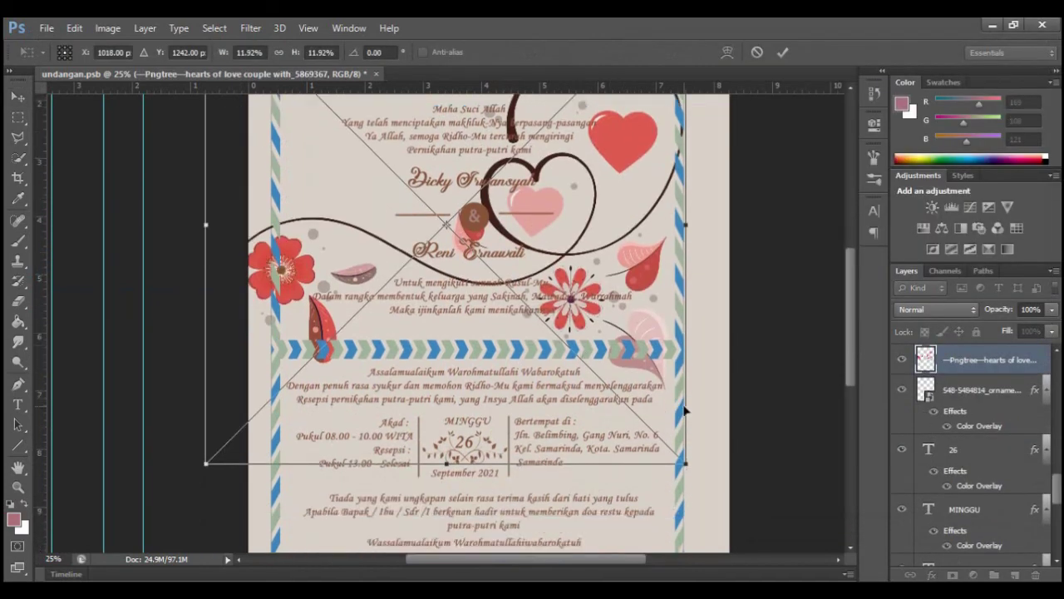
{"action": "mouse_move", "coordinate": [683, 465]}
{"action": "left_mouse_down"}
{"action": "mouse_move", "coordinate": [527, 319]}
{"action": "mouse_move", "coordinate": [349, 218]}
{"action": "left_mouse_up"}
{"action": "scroll", "coordinate": [350, 218], "scroll_direction": "up", "scroll_amount": 3}
{"action": "mouse_move", "coordinate": [249, 166]}
{"action": "left_mouse_down"}
{"action": "mouse_move", "coordinate": [605, 376]}
{"action": "mouse_move", "coordinate": [657, 422]}
{"action": "left_mouse_up"}
{"action": "key", "text": "Return"}
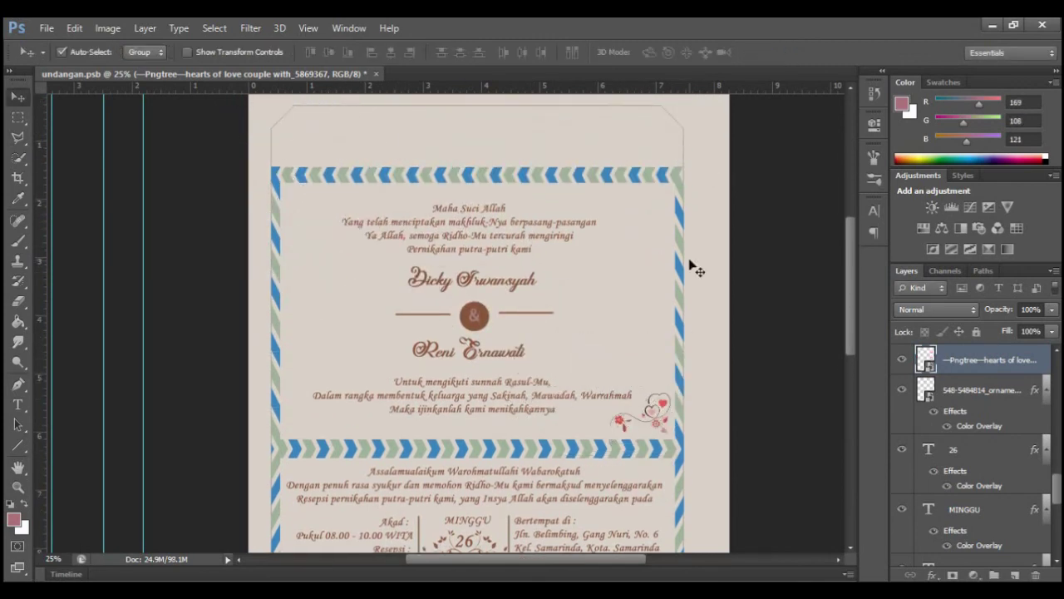
Duplicate the hearts ornament into the top-left corner, rotated about 177.5°.
{"action": "key", "text": "ctrl+j"}
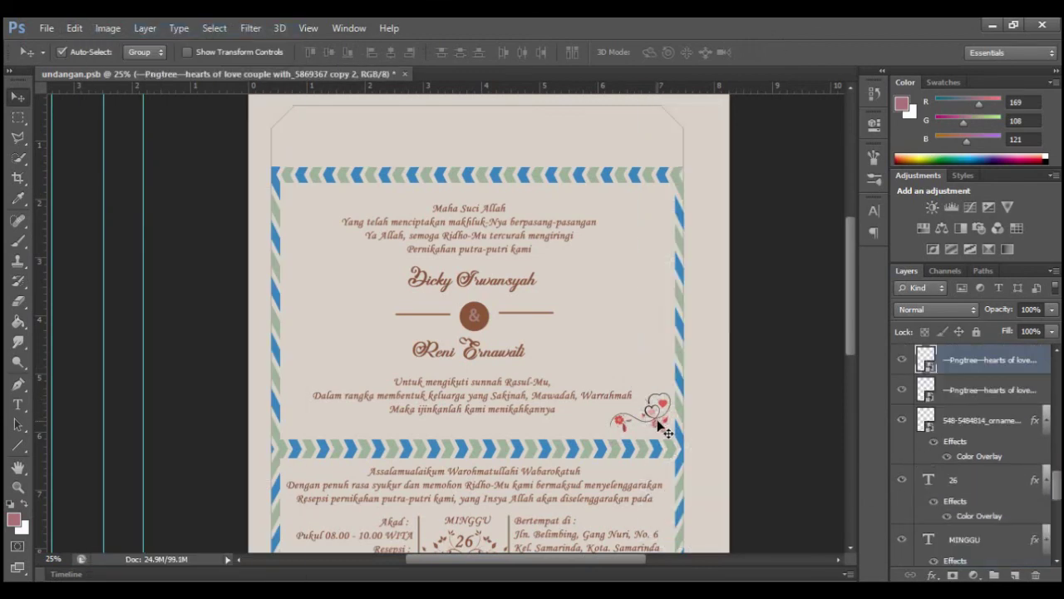
{"action": "left_click_drag", "start_coordinate": [644, 409], "coordinate": [328, 208]}
{"action": "left_click", "coordinate": [74, 27]}
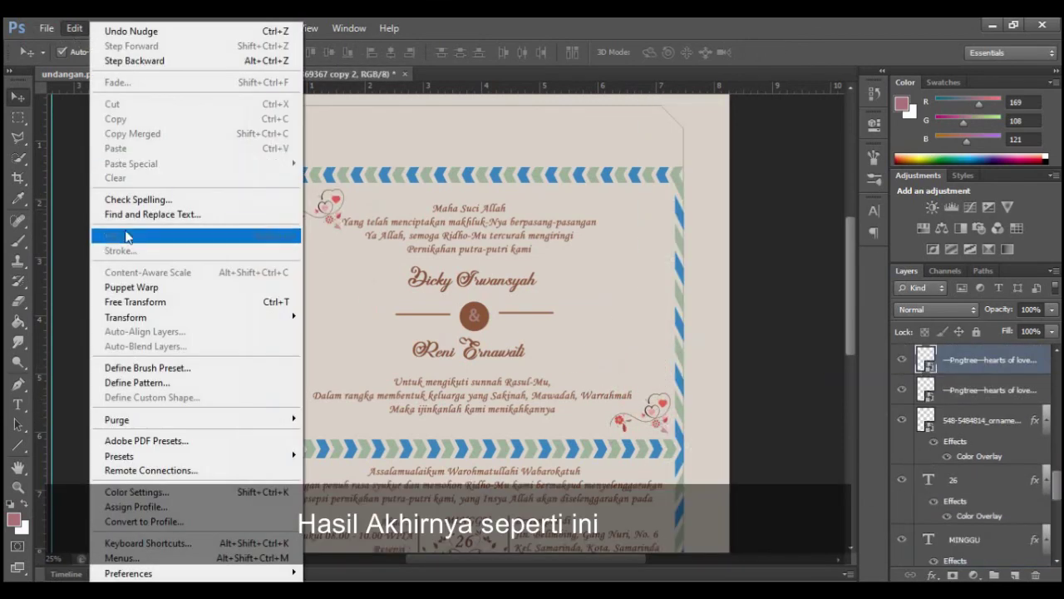
{"action": "mouse_move", "coordinate": [125, 317]}
{"action": "left_click", "coordinate": [328, 281]}
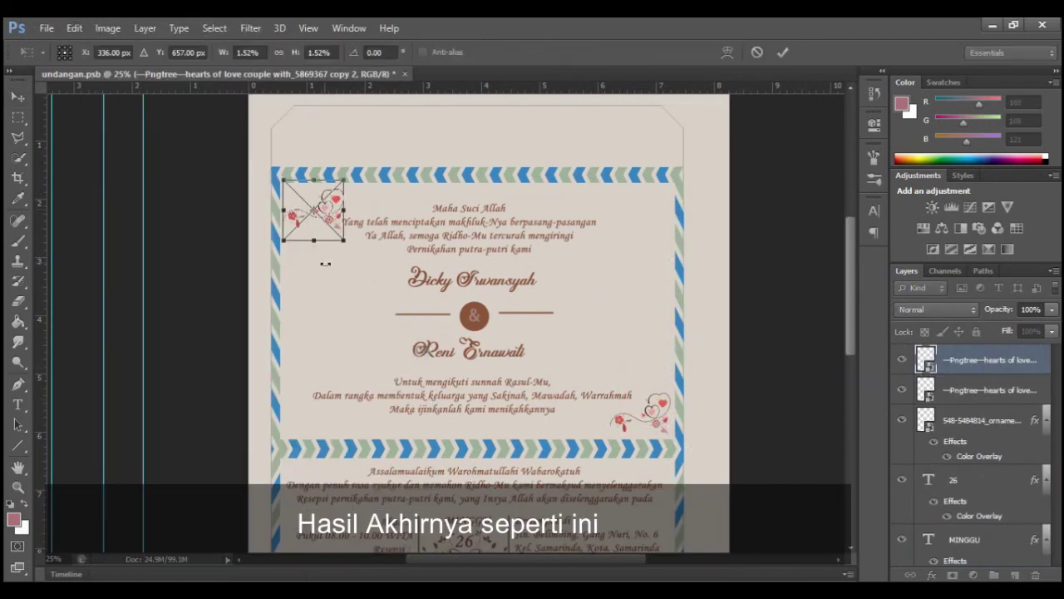
{"action": "left_click_drag", "start_coordinate": [286, 180], "coordinate": [352, 244]}
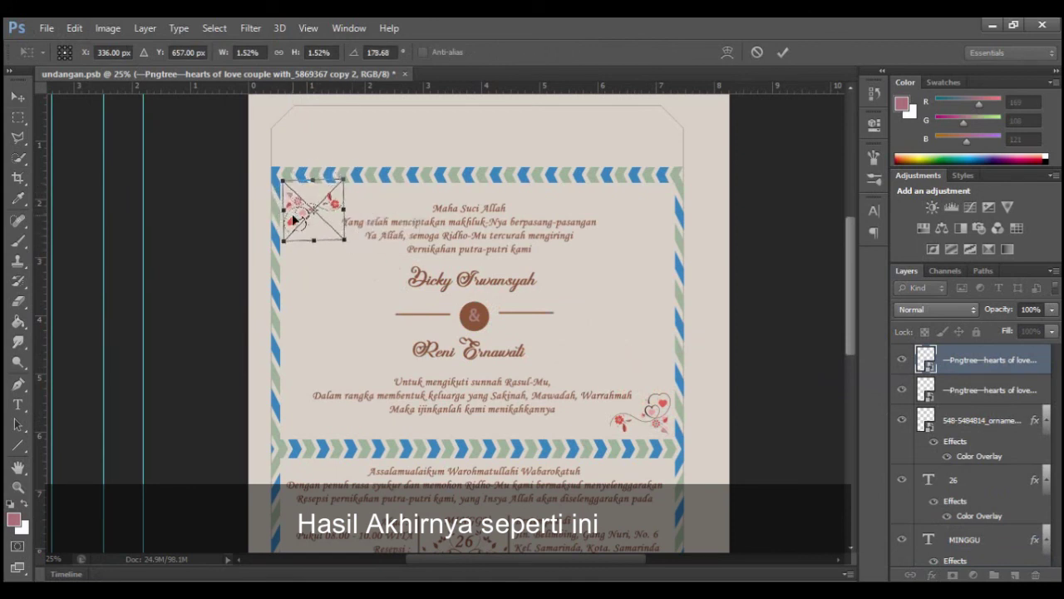
{"action": "left_click_drag", "start_coordinate": [293, 218], "coordinate": [296, 216]}
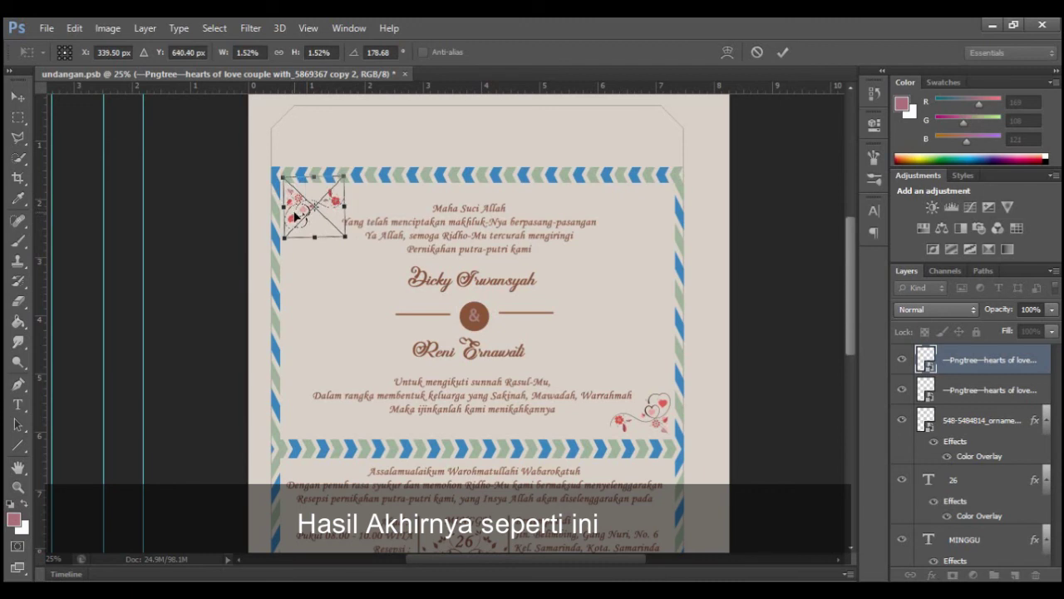
{"action": "left_click", "coordinate": [782, 52]}
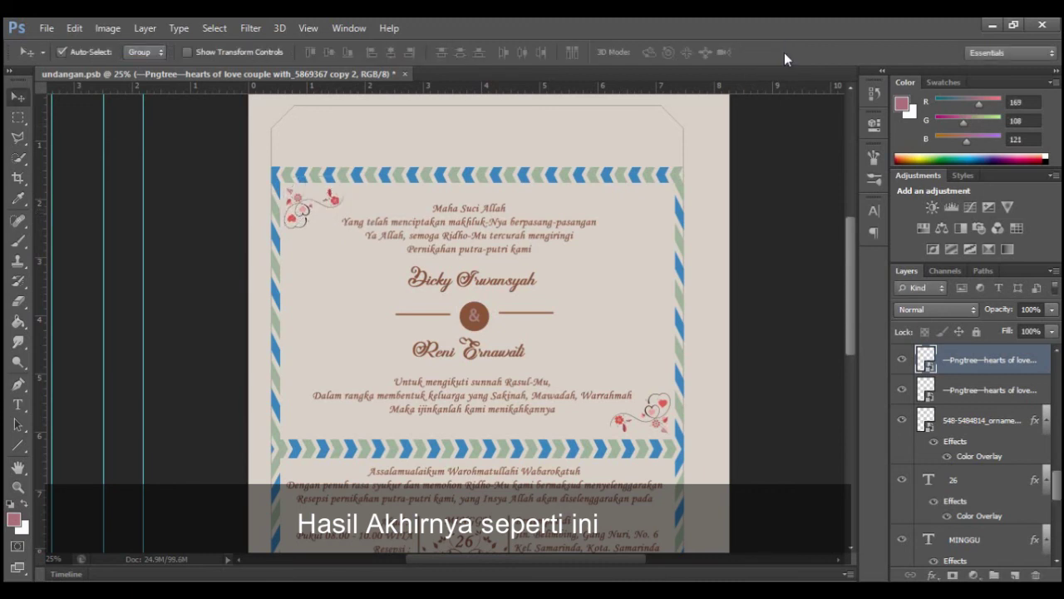
{"action": "scroll", "coordinate": [597, 270], "scroll_direction": "down", "scroll_amount": 1}
{"action": "scroll", "coordinate": [597, 270], "scroll_direction": "down", "scroll_amount": 1}
{"action": "scroll", "coordinate": [596, 271], "scroll_direction": "down", "scroll_amount": 1}
{"action": "scroll", "coordinate": [597, 271], "scroll_direction": "down", "scroll_amount": 1}
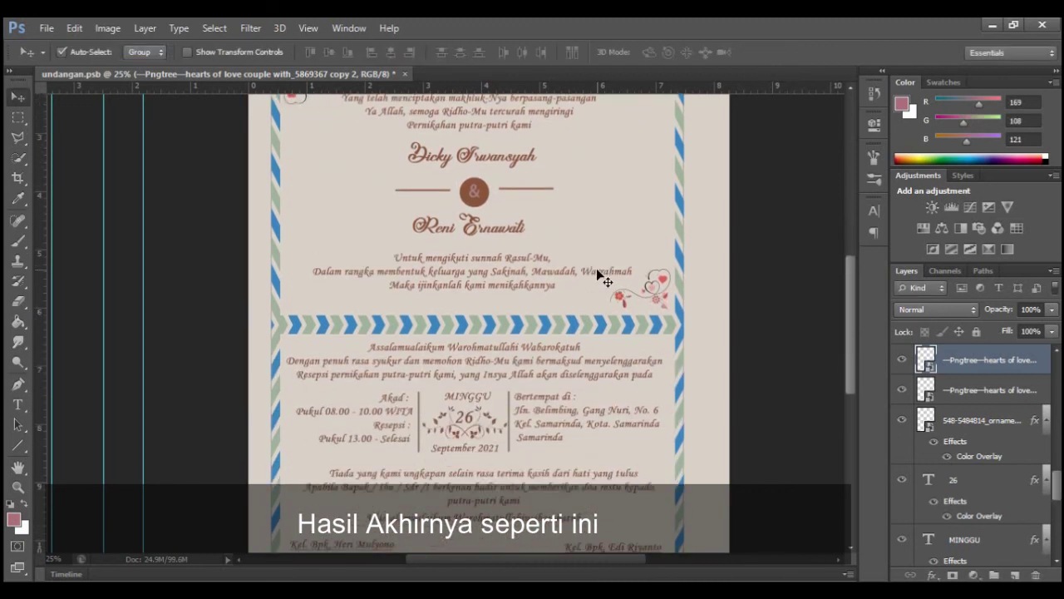
{"action": "scroll", "coordinate": [597, 270], "scroll_direction": "down", "scroll_amount": 1}
{"action": "scroll", "coordinate": [596, 275], "scroll_direction": "down", "scroll_amount": 1}
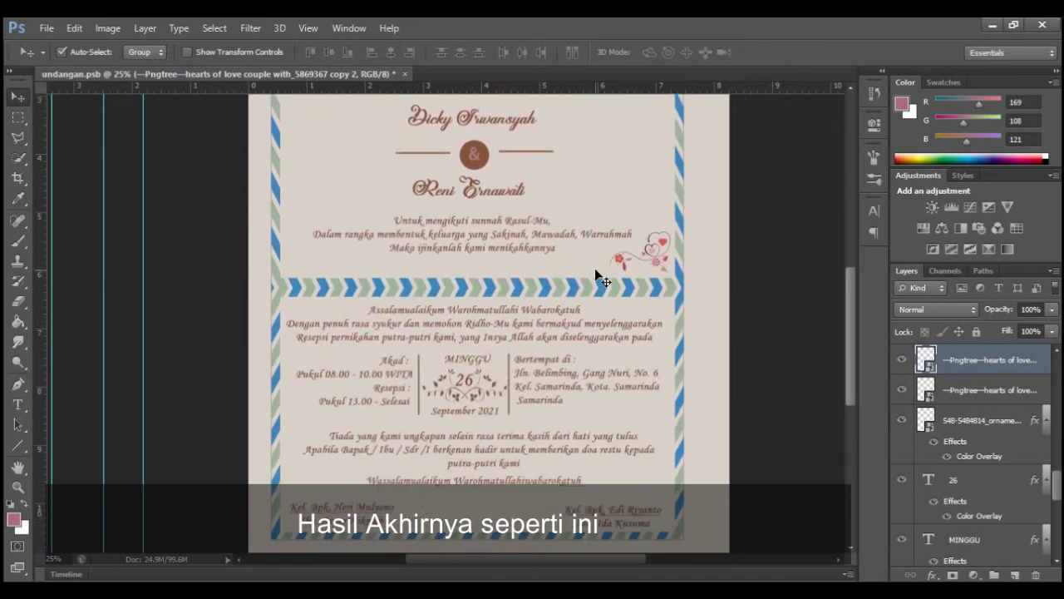
{"action": "scroll", "coordinate": [595, 268], "scroll_direction": "down", "scroll_amount": 2}
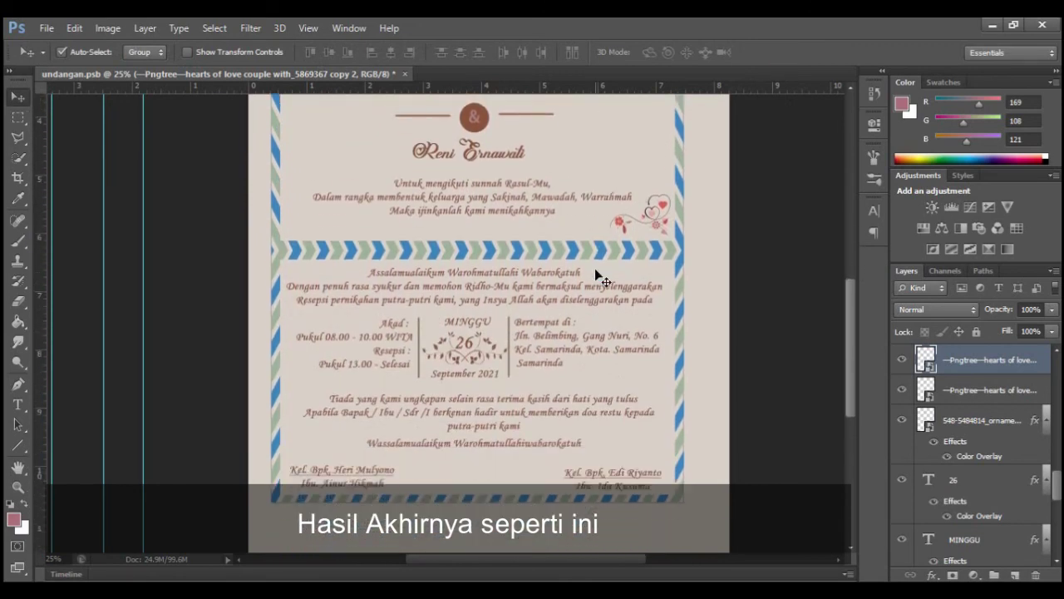
{"action": "scroll", "coordinate": [596, 275], "scroll_direction": "up", "scroll_amount": 3}
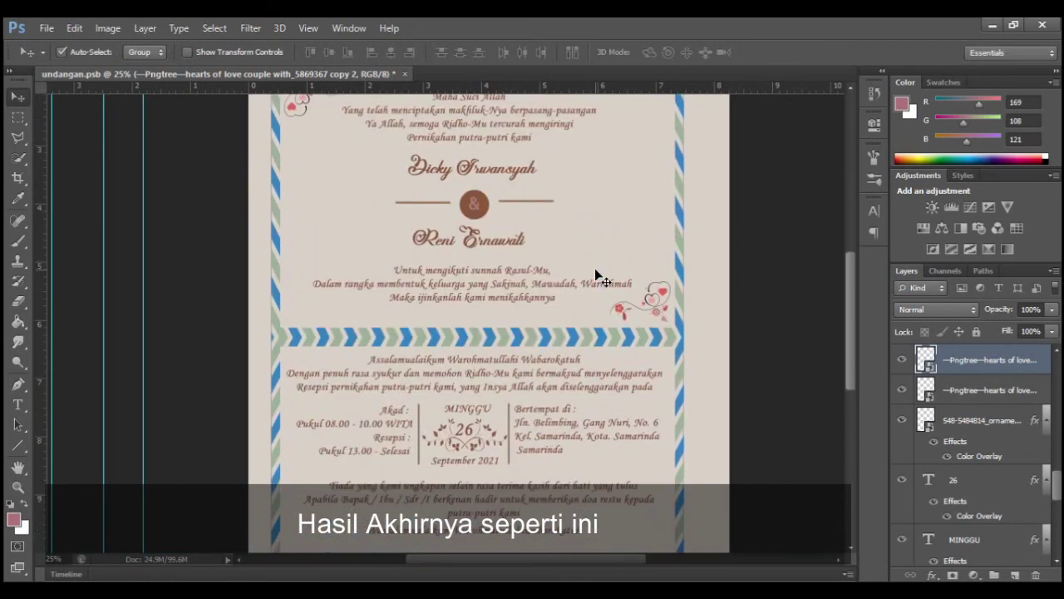
{"action": "scroll", "coordinate": [596, 275], "scroll_direction": "up", "scroll_amount": 3}
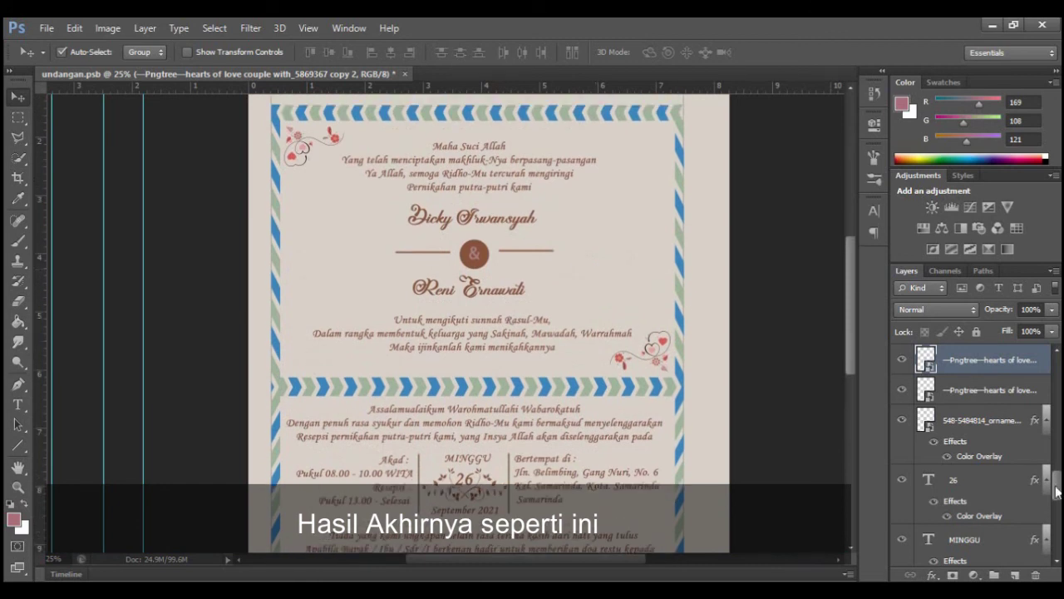
Rename the Group 1 folder to 'LEMBAR DEPAN'.
{"action": "left_click_drag", "start_coordinate": [1057, 492], "coordinate": [1058, 372]}
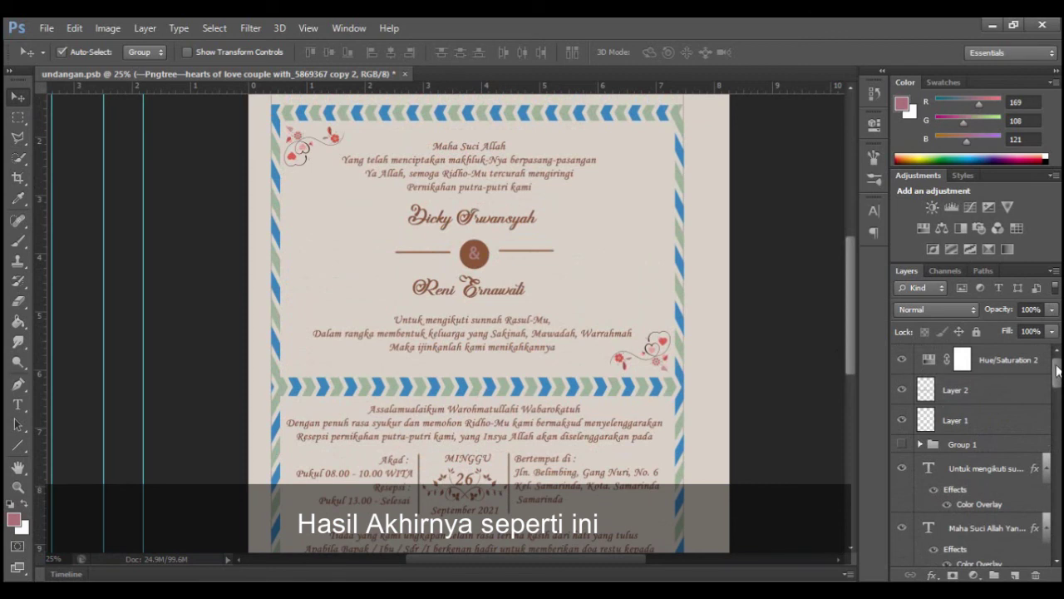
{"action": "left_click", "coordinate": [962, 447]}
{"action": "double_click", "coordinate": [962, 445]}
{"action": "type", "text": "LEMBAR DEPAN"}
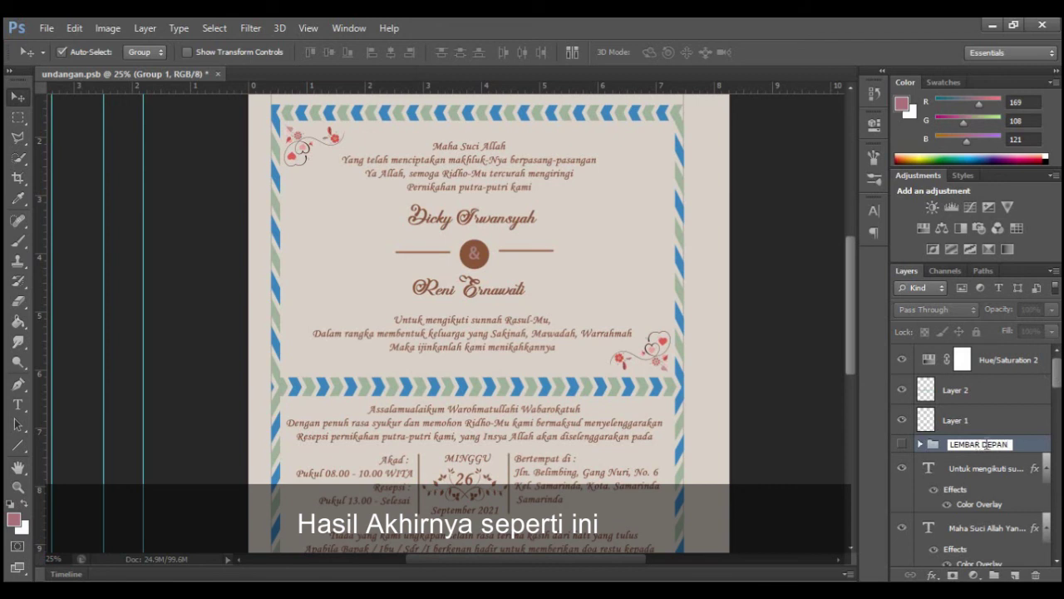
{"action": "key", "text": "Return"}
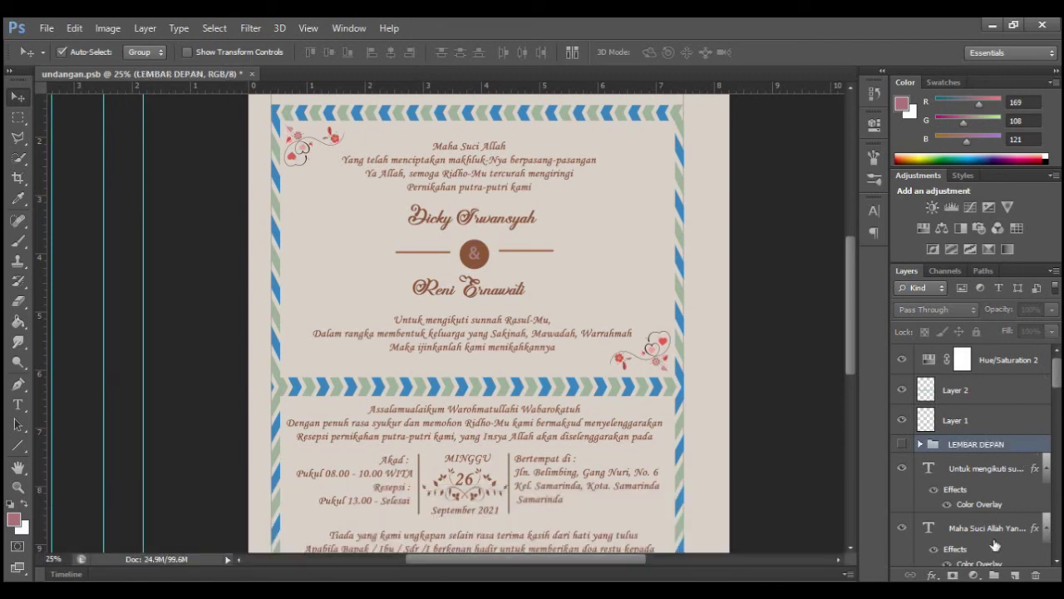
Add a new layer group and select the verse, names, divider, Ellipse 1, greeting and Shape 3 border layers.
{"action": "left_click", "coordinate": [993, 576]}
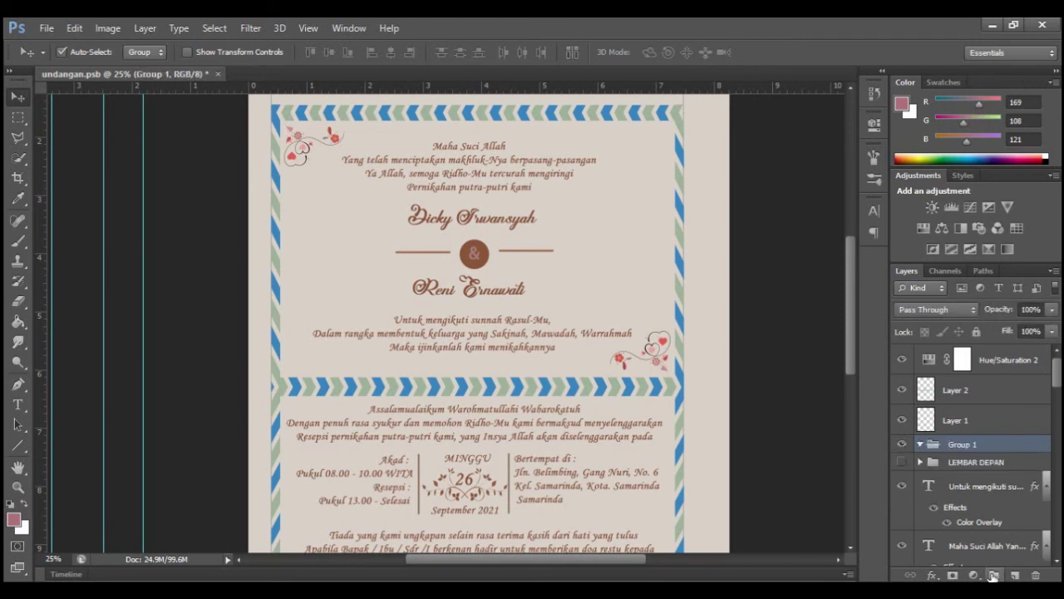
{"action": "left_click", "coordinate": [976, 492]}
{"action": "scroll", "coordinate": [975, 504], "scroll_direction": "down", "scroll_amount": 1}
{"action": "left_click", "coordinate": [980, 514], "text": "shift"}
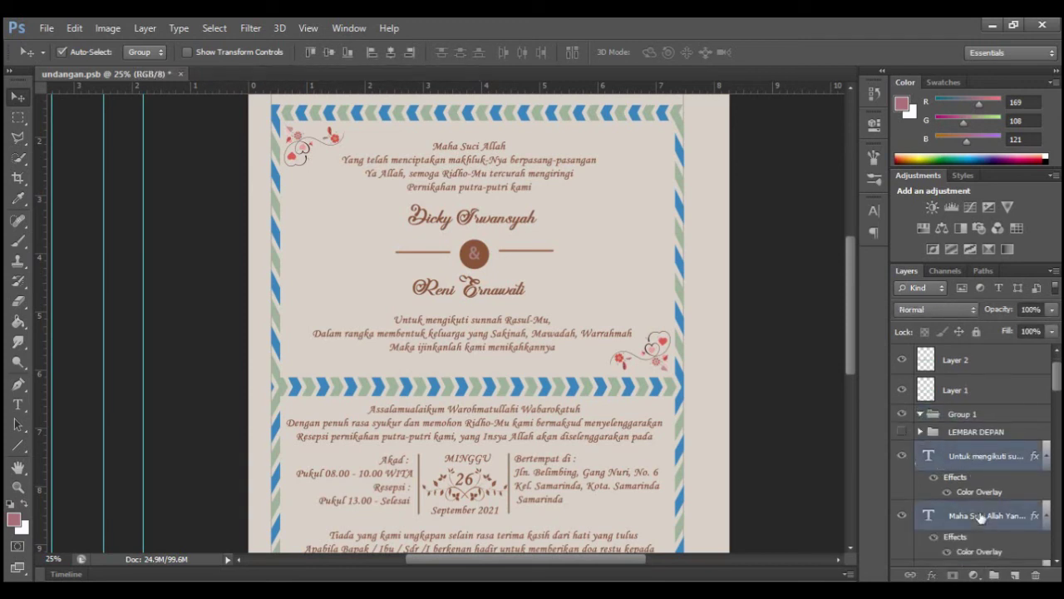
{"action": "scroll", "coordinate": [981, 515], "scroll_direction": "down", "scroll_amount": 1}
{"action": "scroll", "coordinate": [982, 516], "scroll_direction": "down", "scroll_amount": 1}
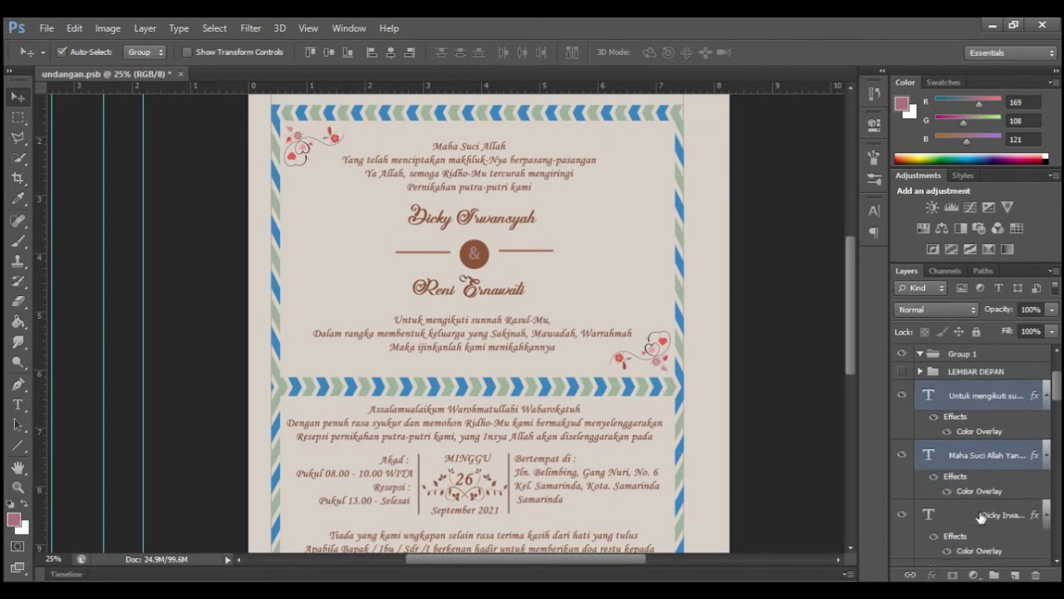
{"action": "left_click", "coordinate": [986, 515], "text": "shift"}
{"action": "scroll", "coordinate": [988, 516], "scroll_direction": "down", "scroll_amount": 1}
{"action": "scroll", "coordinate": [987, 515], "scroll_direction": "down", "scroll_amount": 1}
{"action": "left_click", "coordinate": [983, 486], "text": "shift"}
{"action": "scroll", "coordinate": [983, 486], "scroll_direction": "down", "scroll_amount": 1}
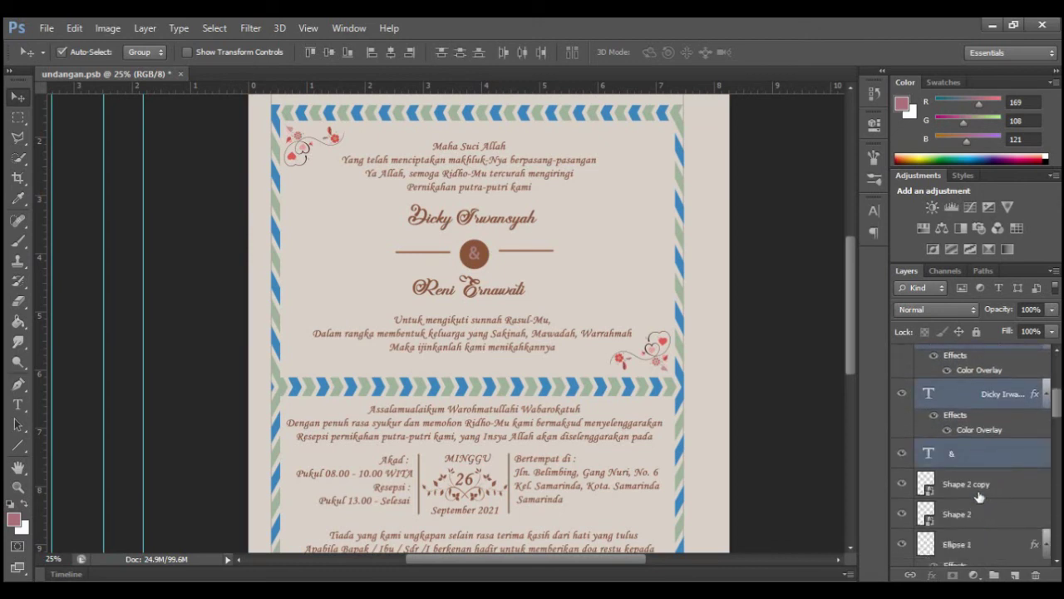
{"action": "left_click", "coordinate": [979, 514], "text": "shift"}
{"action": "left_click", "coordinate": [991, 544], "text": "shift"}
{"action": "scroll", "coordinate": [991, 546], "scroll_direction": "down", "scroll_amount": 1}
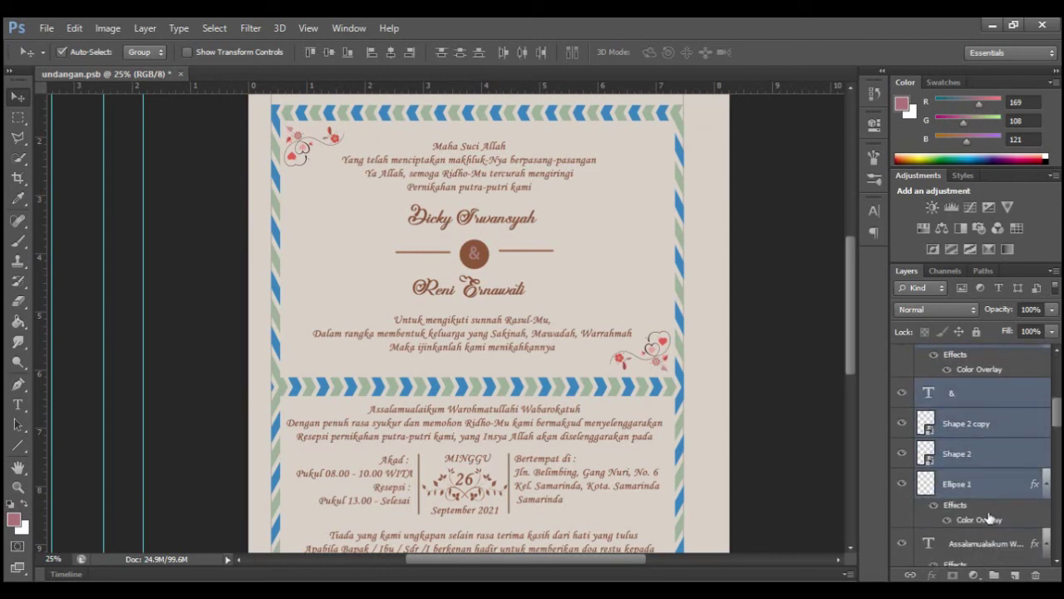
{"action": "scroll", "coordinate": [988, 519], "scroll_direction": "down", "scroll_amount": 1}
{"action": "left_click", "coordinate": [990, 514], "text": "shift"}
{"action": "scroll", "coordinate": [990, 514], "scroll_direction": "down", "scroll_amount": 1}
{"action": "scroll", "coordinate": [990, 515], "scroll_direction": "down", "scroll_amount": 1}
{"action": "left_click", "coordinate": [989, 513], "text": "shift"}
{"action": "scroll", "coordinate": [989, 513], "scroll_direction": "down", "scroll_amount": 1}
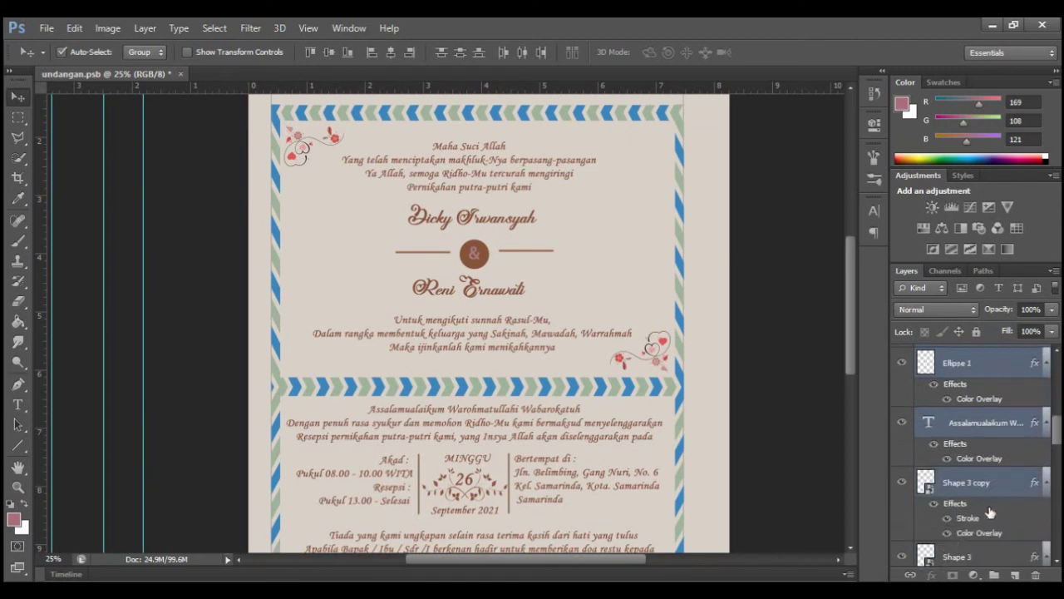
{"action": "scroll", "coordinate": [989, 514], "scroll_direction": "down", "scroll_amount": 1}
{"action": "left_click", "coordinate": [989, 513], "text": "shift"}
Extend the selection through venue, Akad times, hearts, 26/MINGGU, September 2021, family names and closing greeting layers.
{"action": "scroll", "coordinate": [990, 512], "scroll_direction": "down", "scroll_amount": 1}
{"action": "scroll", "coordinate": [989, 510], "scroll_direction": "down", "scroll_amount": 1}
{"action": "left_click", "coordinate": [989, 509], "text": "shift"}
{"action": "scroll", "coordinate": [989, 509], "scroll_direction": "down", "scroll_amount": 1}
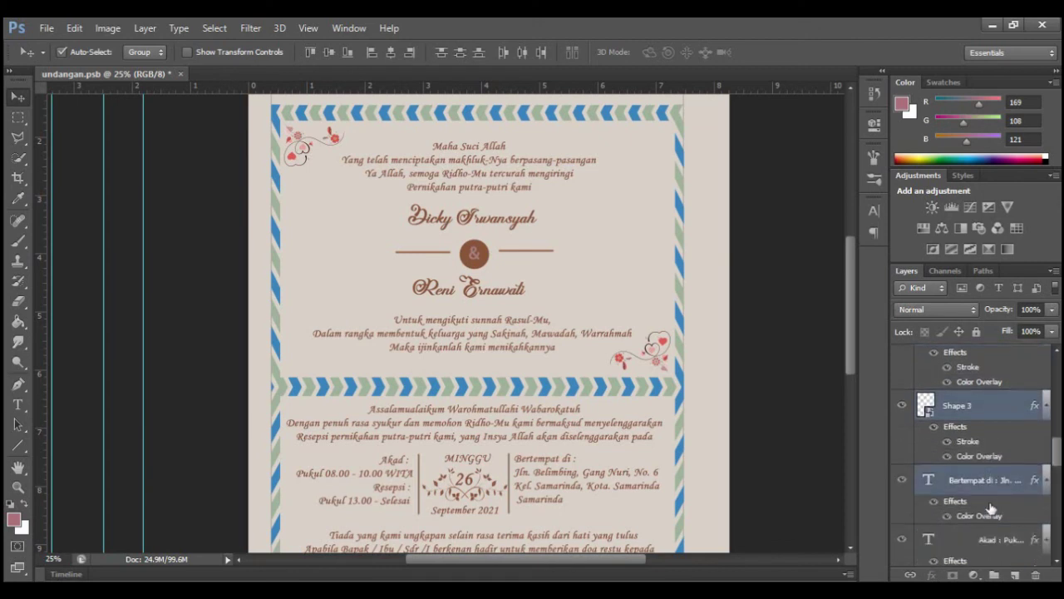
{"action": "scroll", "coordinate": [991, 507], "scroll_direction": "down", "scroll_amount": 1}
{"action": "left_click", "coordinate": [993, 508], "text": "shift"}
{"action": "scroll", "coordinate": [995, 507], "scroll_direction": "down", "scroll_amount": 1}
{"action": "scroll", "coordinate": [995, 503], "scroll_direction": "down", "scroll_amount": 1}
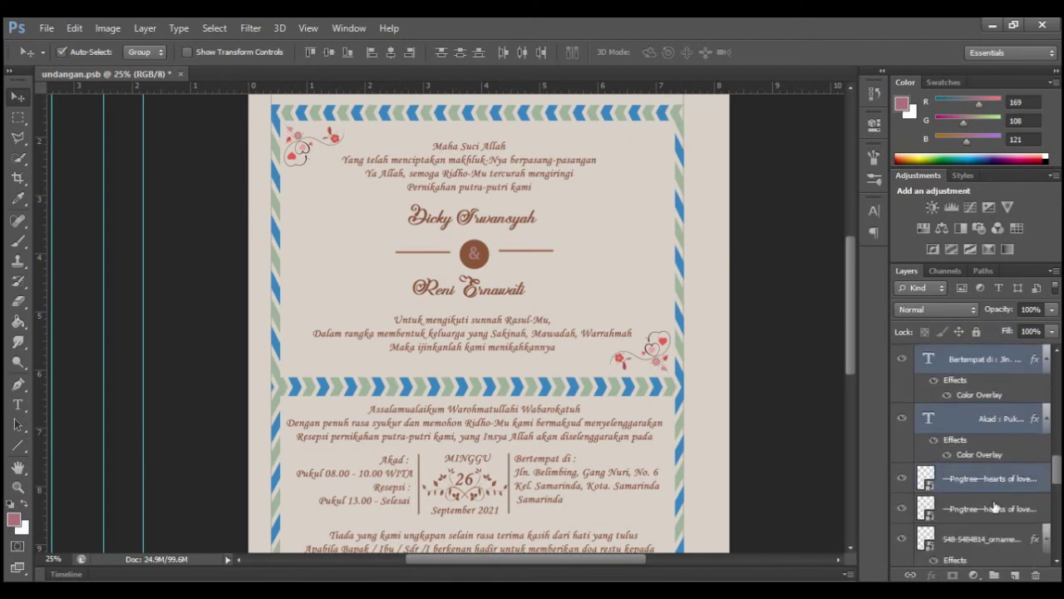
{"action": "left_click", "coordinate": [994, 507], "text": "shift"}
{"action": "scroll", "coordinate": [994, 508], "scroll_direction": "down", "scroll_amount": 2}
{"action": "scroll", "coordinate": [996, 490], "scroll_direction": "down", "scroll_amount": 1}
{"action": "left_click", "coordinate": [992, 507], "text": "shift"}
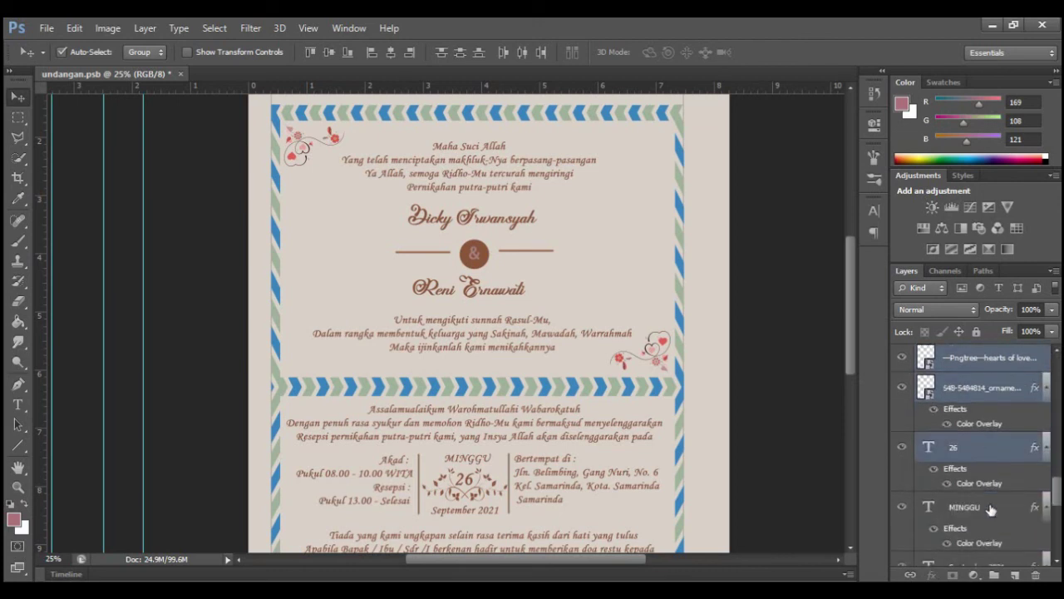
{"action": "scroll", "coordinate": [993, 507], "scroll_direction": "down", "scroll_amount": 2}
{"action": "scroll", "coordinate": [990, 507], "scroll_direction": "down", "scroll_amount": 2}
{"action": "left_click", "coordinate": [989, 507], "text": "shift"}
{"action": "scroll", "coordinate": [989, 507], "scroll_direction": "down", "scroll_amount": 2}
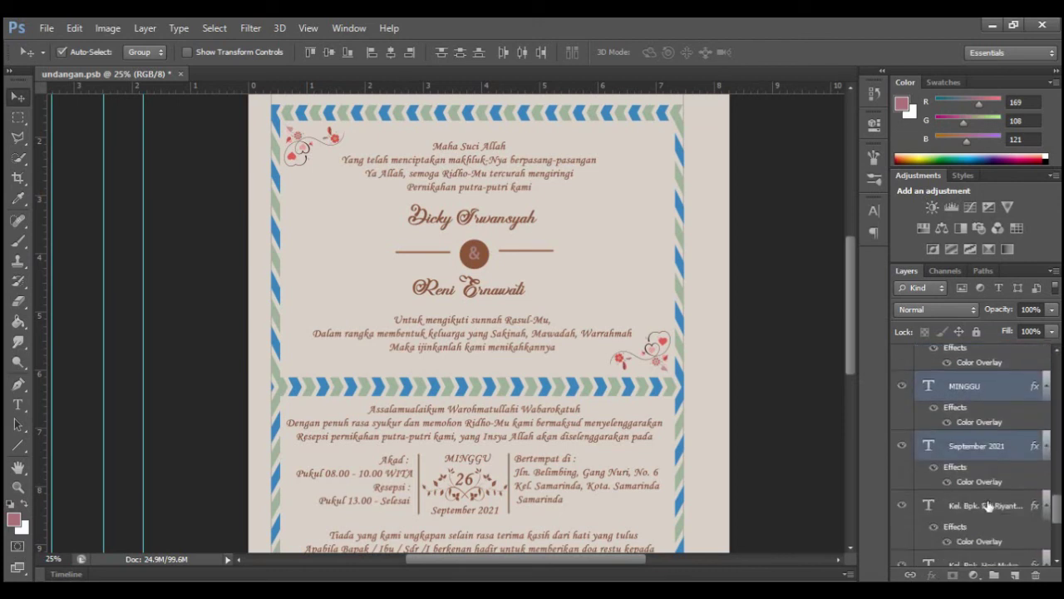
{"action": "left_click", "coordinate": [989, 505], "text": "shift"}
{"action": "scroll", "coordinate": [989, 503], "scroll_direction": "down", "scroll_amount": 1}
{"action": "scroll", "coordinate": [989, 498], "scroll_direction": "down", "scroll_amount": 1}
{"action": "left_click", "coordinate": [989, 501], "text": "shift"}
{"action": "scroll", "coordinate": [987, 503], "scroll_direction": "down", "scroll_amount": 1}
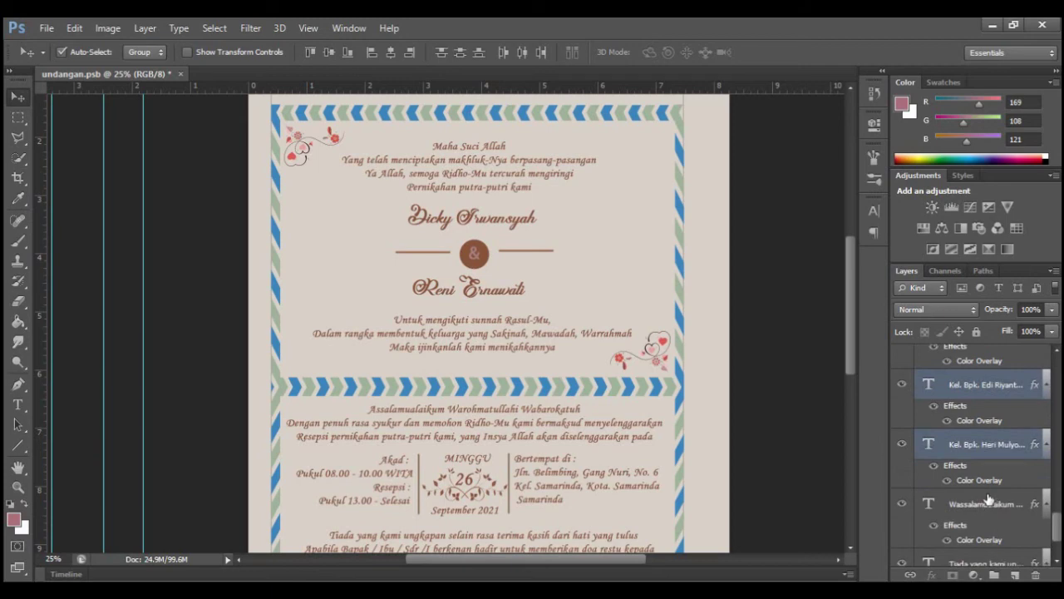
{"action": "left_click", "coordinate": [988, 501], "text": "shift"}
{"action": "scroll", "coordinate": [988, 502], "scroll_direction": "down", "scroll_amount": 1}
{"action": "left_click", "coordinate": [987, 501], "text": "shift"}
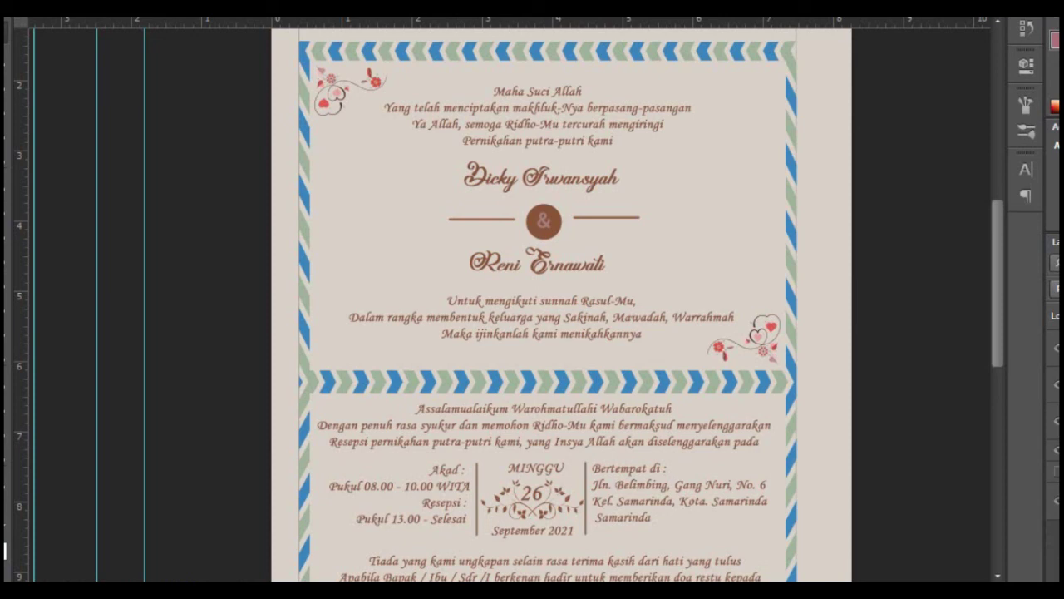
Zoom in and scroll around to inspect the invitation layout.
{"action": "scroll", "coordinate": [532, 304], "scroll_direction": "down", "scroll_amount": 1}
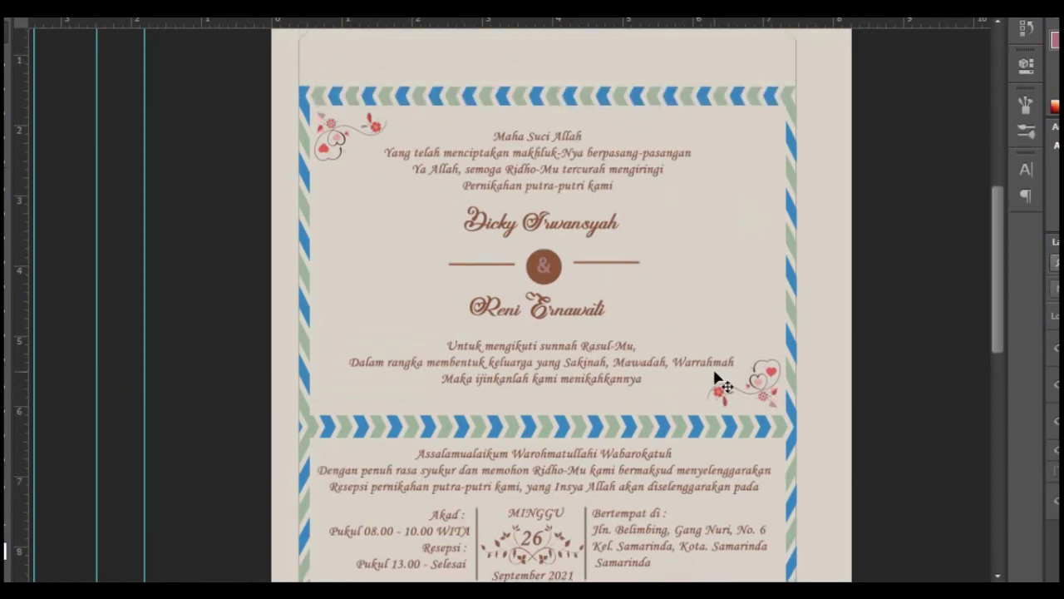
{"action": "scroll", "coordinate": [717, 379], "scroll_direction": "down", "scroll_amount": 2}
{"action": "scroll", "coordinate": [716, 378], "scroll_direction": "down", "scroll_amount": 3}
{"action": "scroll", "coordinate": [717, 378], "scroll_direction": "down", "scroll_amount": 2}
{"action": "scroll", "coordinate": [720, 380], "scroll_direction": "up", "scroll_amount": 5}
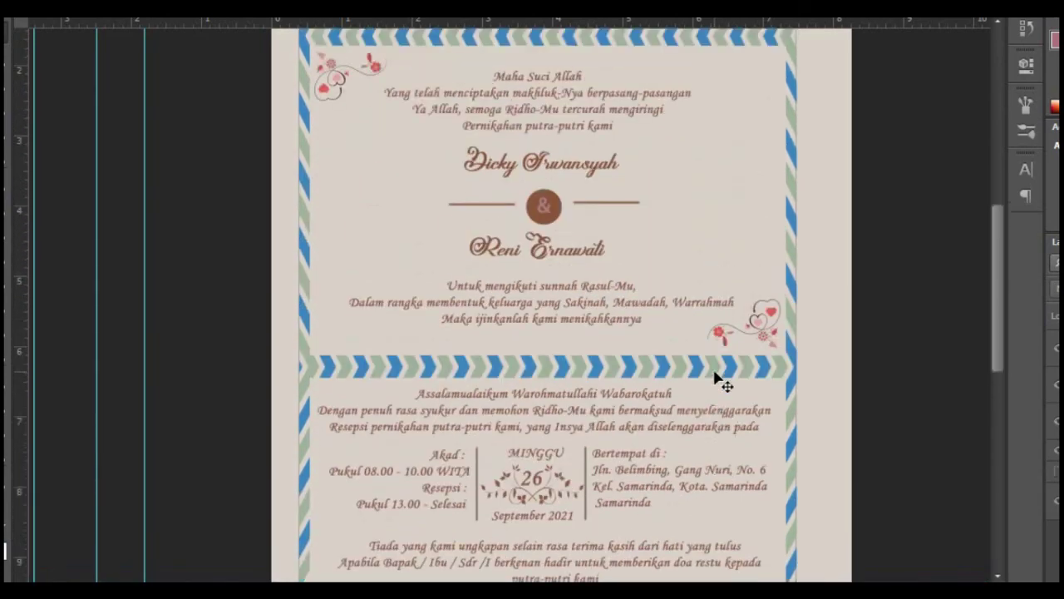
{"action": "scroll", "coordinate": [720, 380], "scroll_direction": "up", "scroll_amount": 5}
{"action": "scroll", "coordinate": [720, 380], "scroll_direction": "down", "scroll_amount": 1}
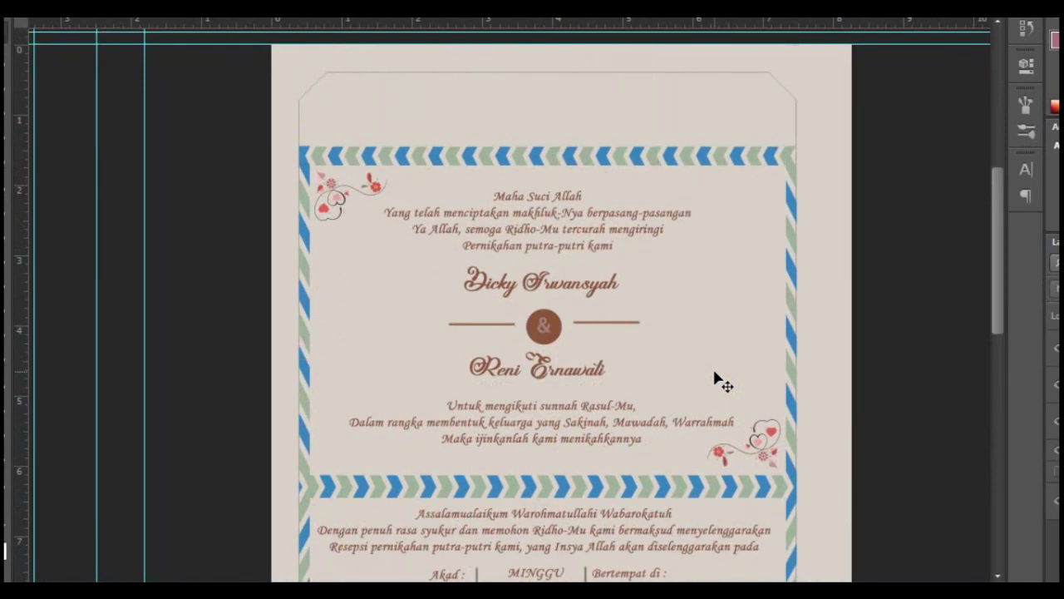
{"action": "scroll", "coordinate": [720, 379], "scroll_direction": "down", "scroll_amount": 3}
{"action": "scroll", "coordinate": [720, 380], "scroll_direction": "down", "scroll_amount": 6}
{"action": "scroll", "coordinate": [720, 380], "scroll_direction": "up", "scroll_amount": 4}
{"action": "scroll", "coordinate": [719, 380], "scroll_direction": "up", "scroll_amount": 2}
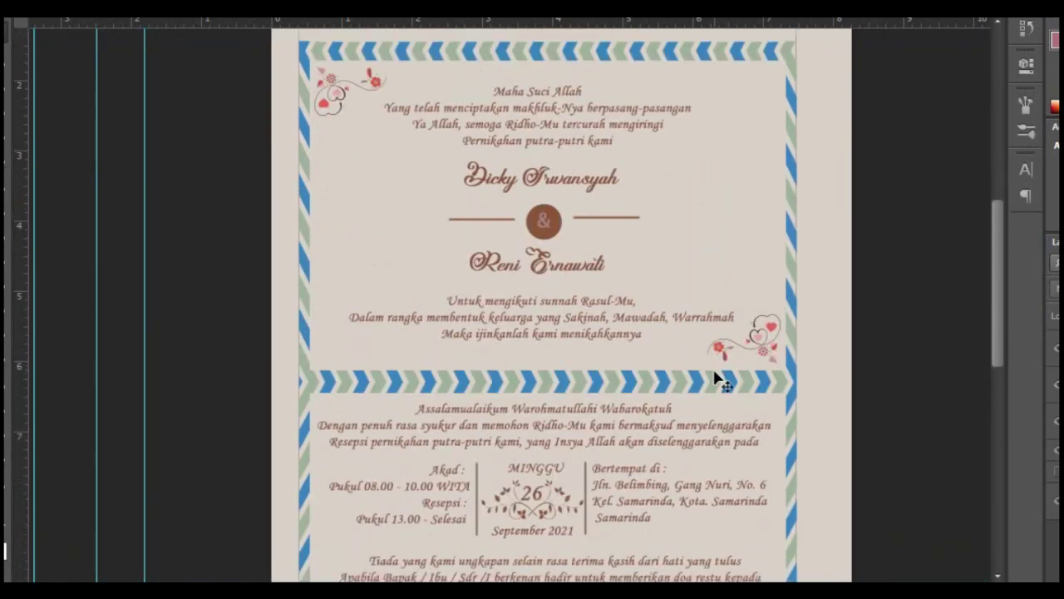
{"action": "scroll", "coordinate": [722, 375], "scroll_direction": "down", "scroll_amount": 1}
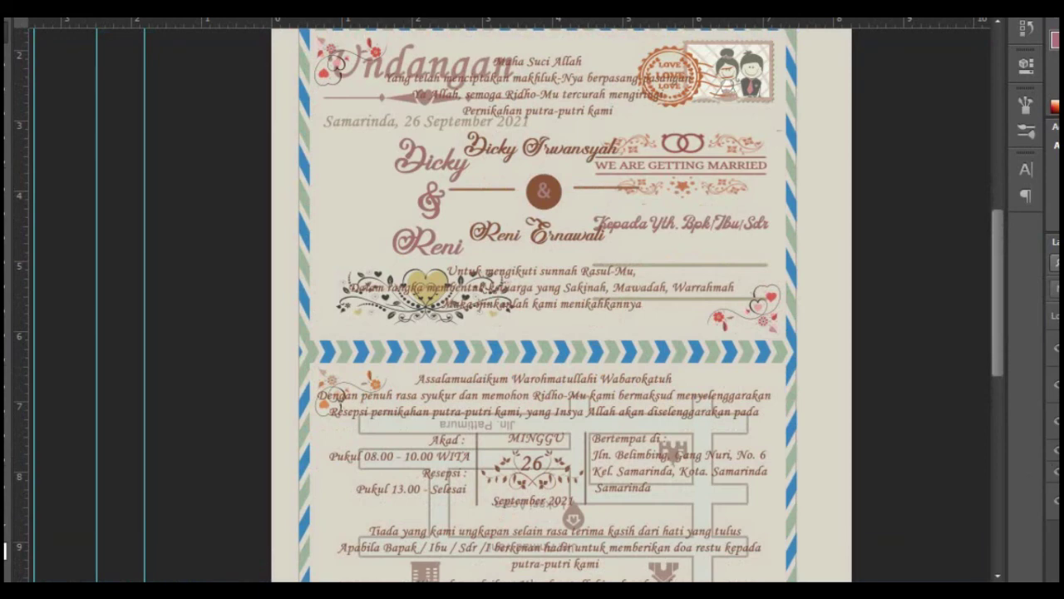
{"action": "scroll", "coordinate": [819, 415], "scroll_direction": "up", "scroll_amount": 2}
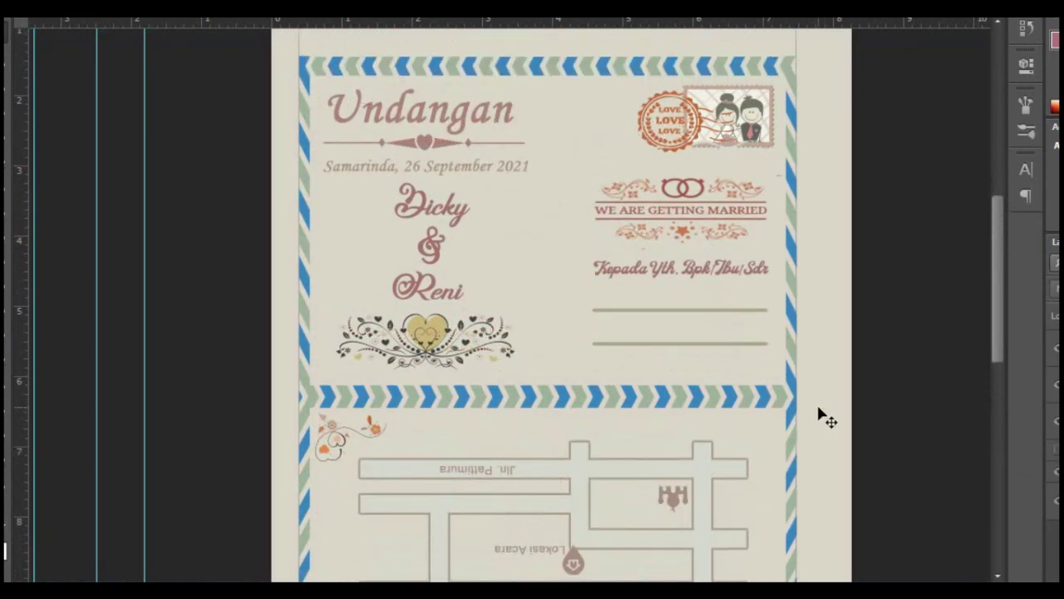
{"action": "left_click", "coordinate": [230, 460]}
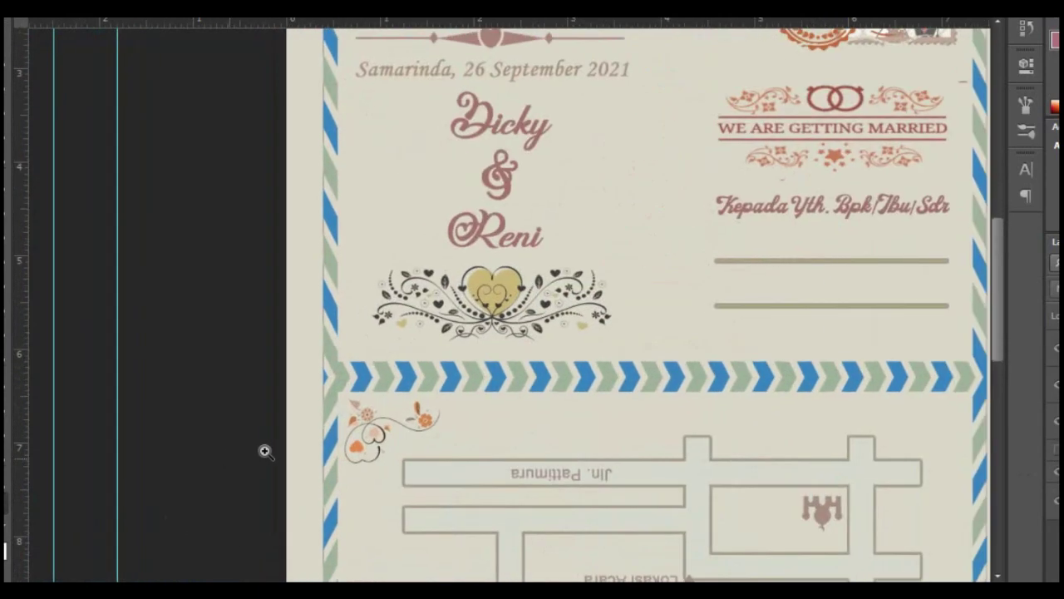
{"action": "scroll", "coordinate": [532, 299], "scroll_direction": "right", "scroll_amount": 3}
{"action": "scroll", "coordinate": [732, 510], "scroll_direction": "left", "scroll_amount": 1}
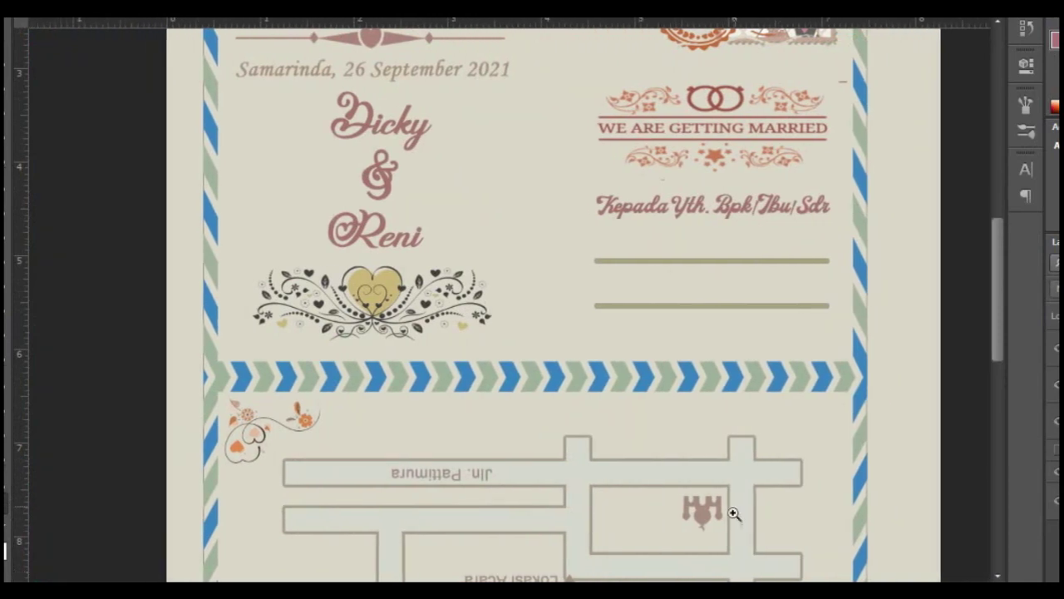
{"action": "mouse_move", "coordinate": [997, 302]}
{"action": "left_mouse_down"}
{"action": "mouse_move", "coordinate": [998, 259]}
{"action": "mouse_move", "coordinate": [1010, 377]}
{"action": "left_mouse_up"}
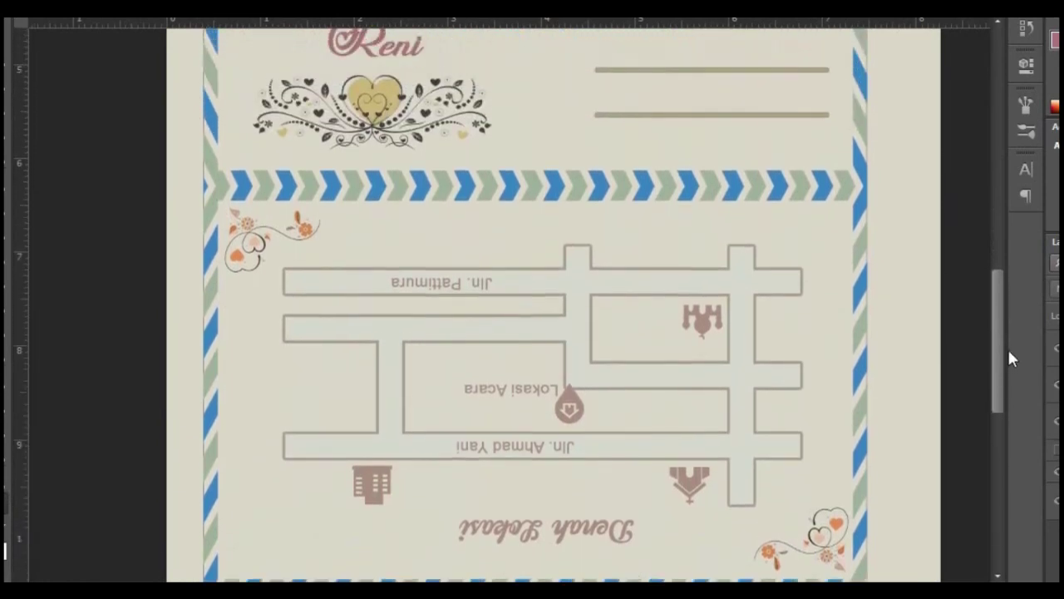
{"action": "left_click_drag", "start_coordinate": [1007, 376], "coordinate": [1003, 258]}
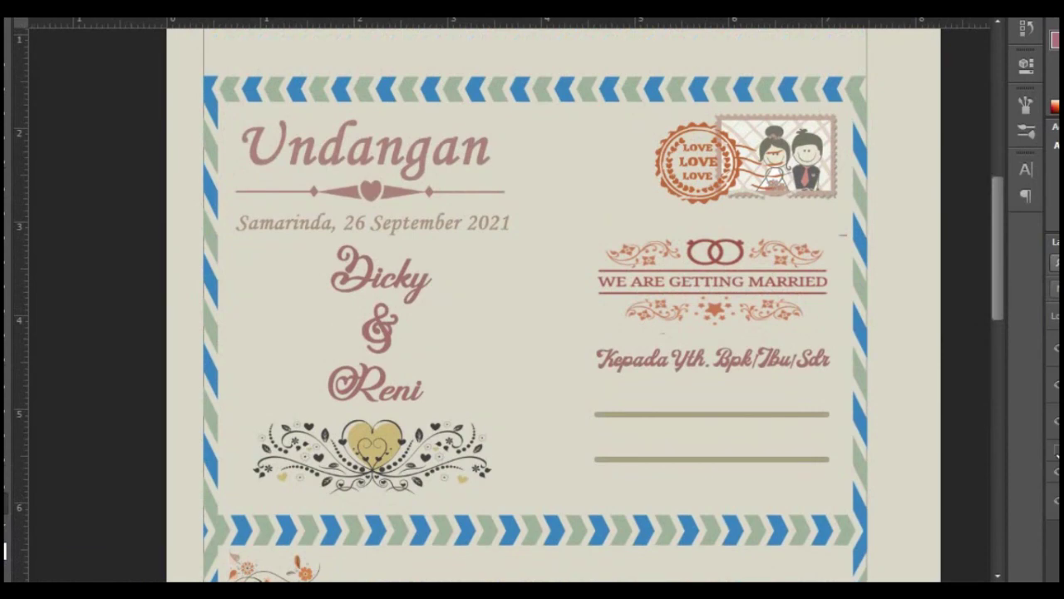
Compare the inside and front pages, leave the front cover with map visible, and save.
{"action": "left_click", "coordinate": [1057, 472]}
{"action": "left_click", "coordinate": [1055, 452]}
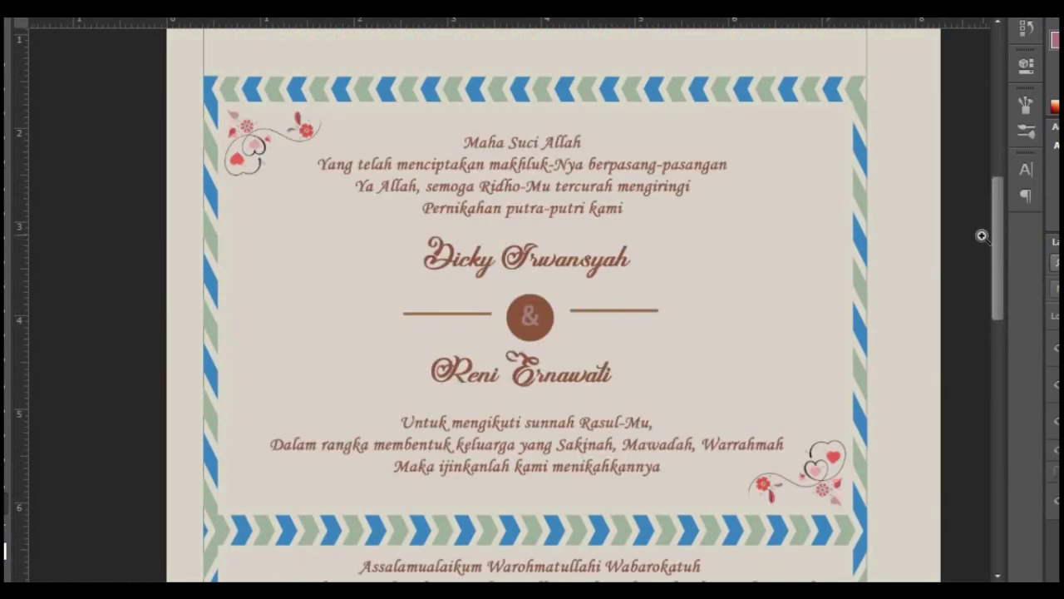
{"action": "mouse_move", "coordinate": [996, 234]}
{"action": "left_mouse_down"}
{"action": "mouse_move", "coordinate": [997, 226]}
{"action": "mouse_move", "coordinate": [995, 332]}
{"action": "left_mouse_up"}
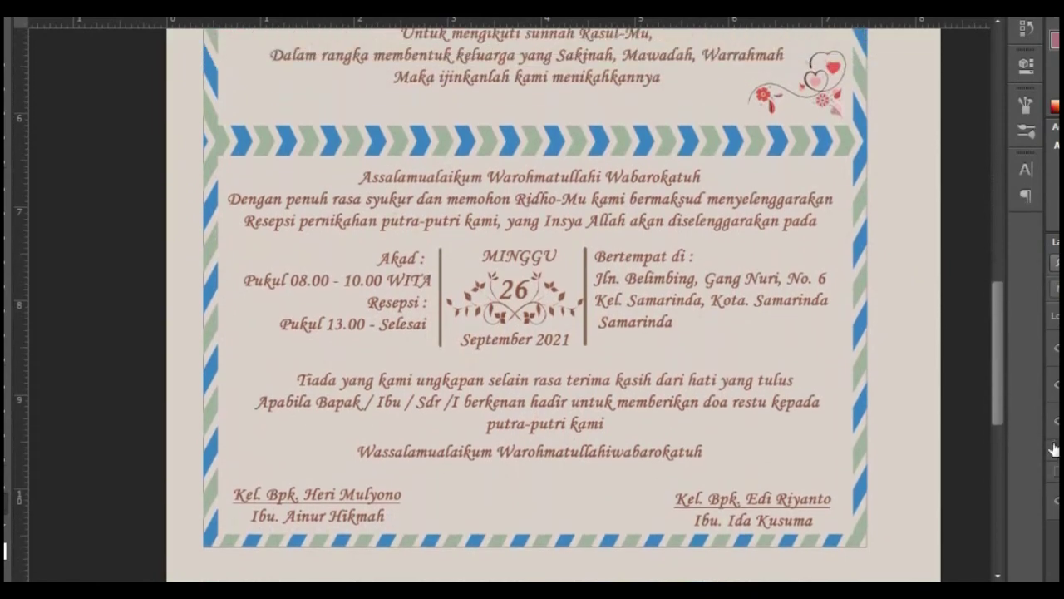
{"action": "left_click", "coordinate": [1056, 452]}
{"action": "left_click", "coordinate": [1055, 471]}
{"action": "left_click_drag", "start_coordinate": [995, 395], "coordinate": [988, 296]}
{"action": "key", "text": "alt+f"}
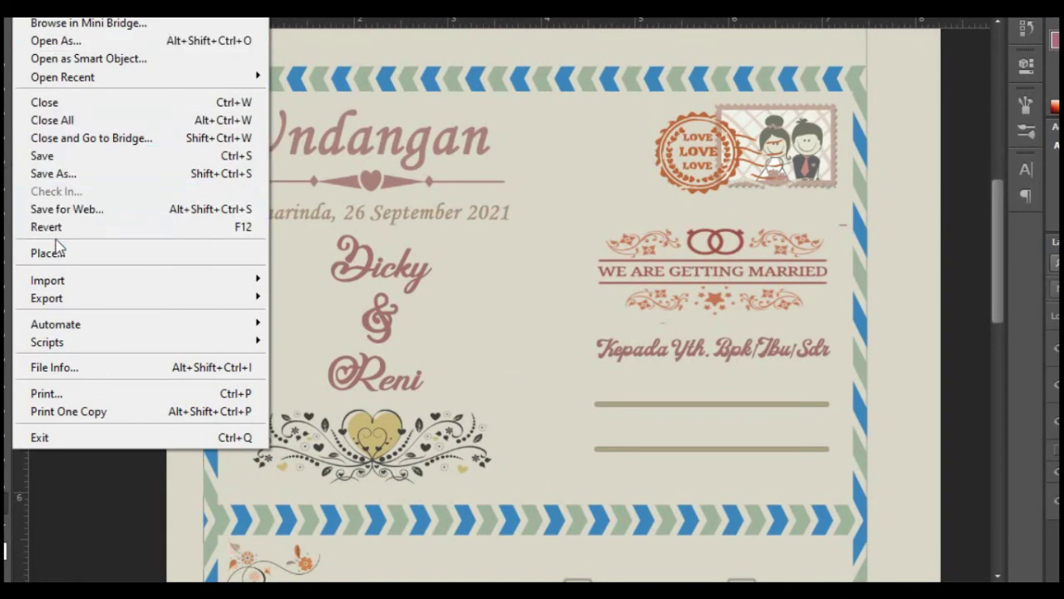
{"action": "left_click", "coordinate": [46, 156]}
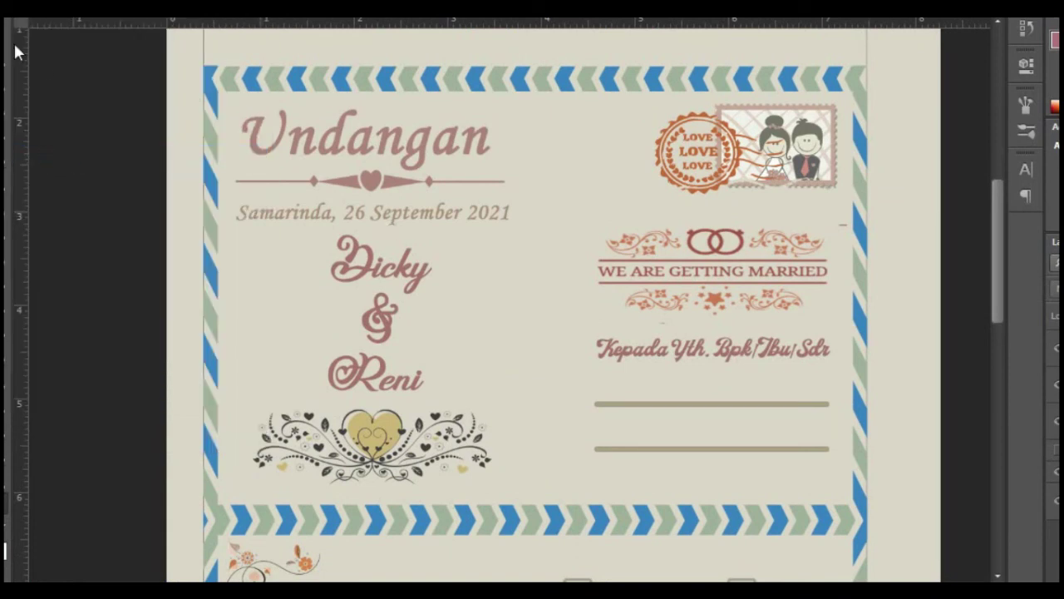